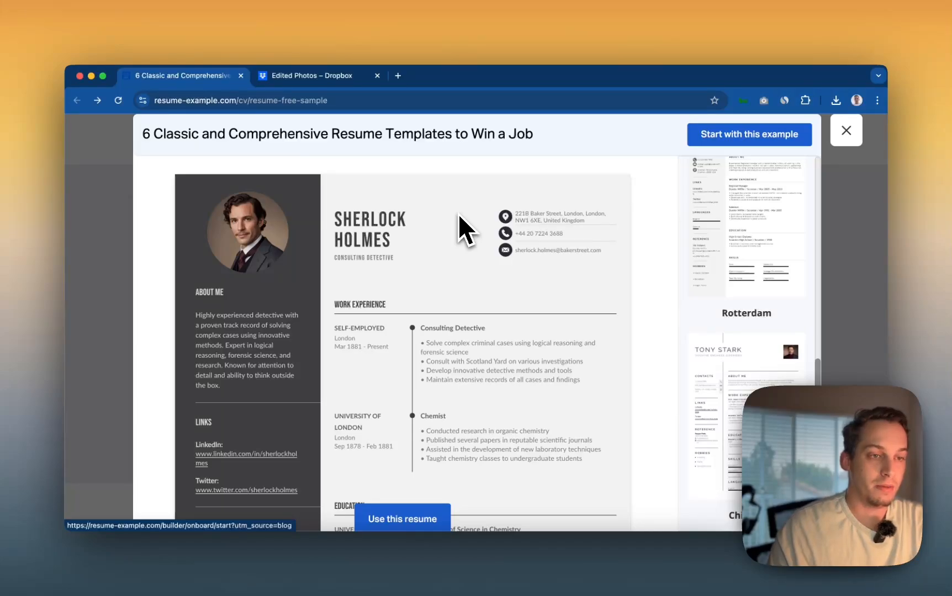
- Rename the project from Untitled to 'Resume Template'
scroll(387, 260, down, 2)
scroll(384, 262, up, 2)
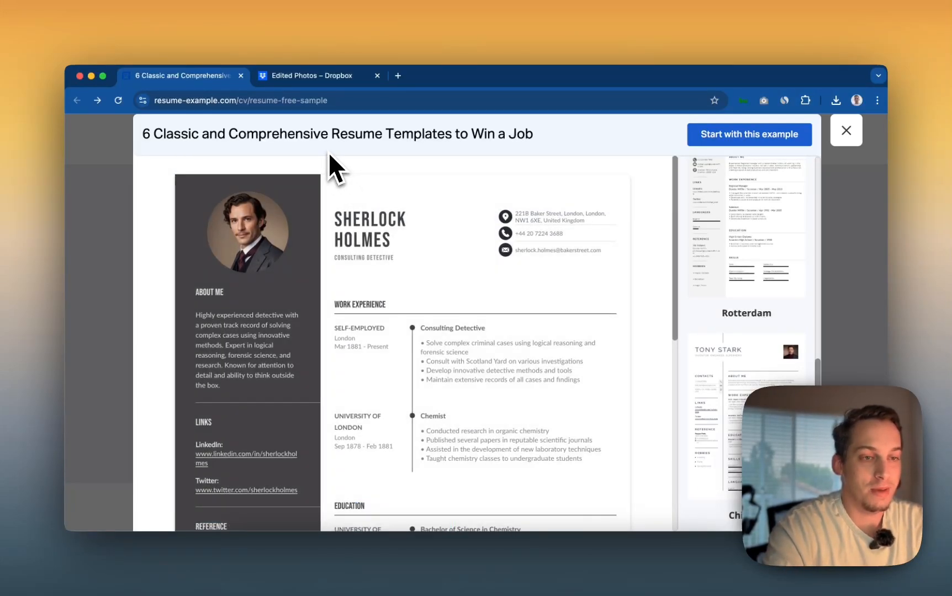
mouse_move(287, 202)
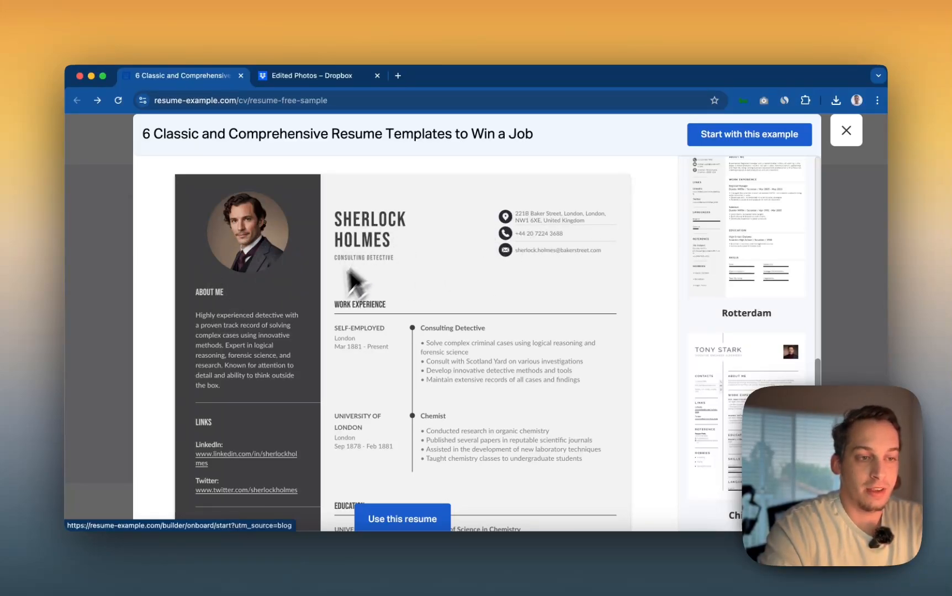
scroll(326, 303, down, 3)
scroll(323, 306, down, 8)
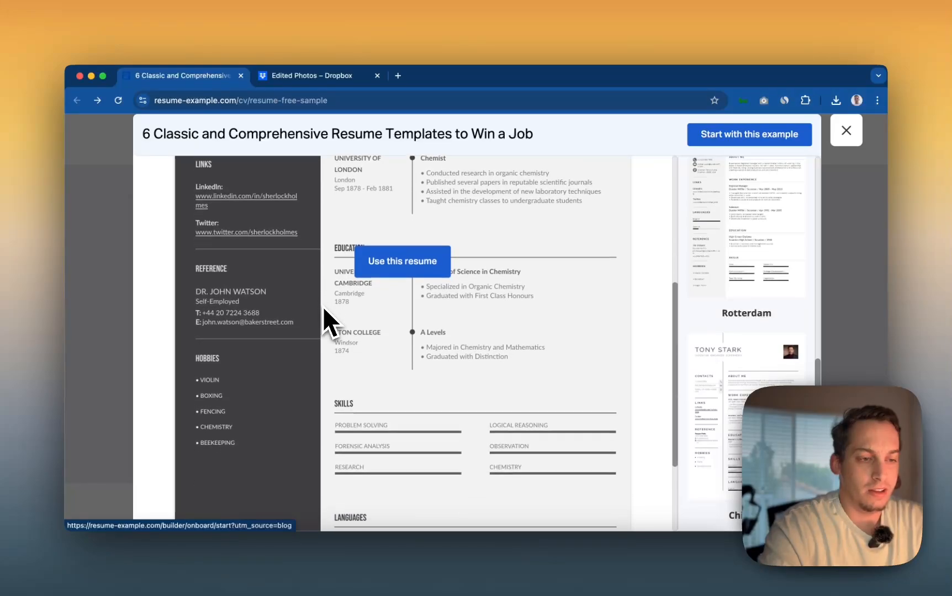
scroll(323, 306, down, 5)
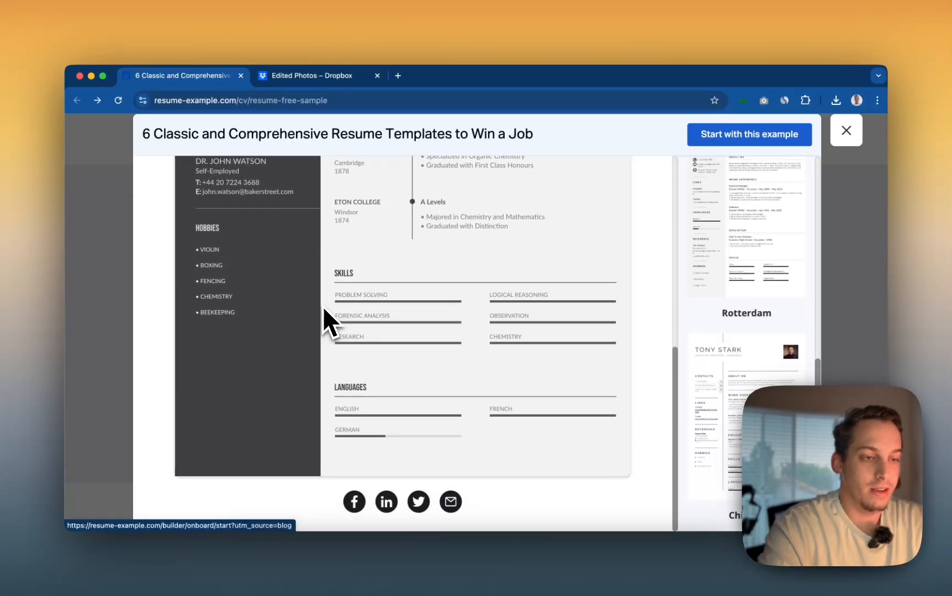
scroll(323, 307, up, 12)
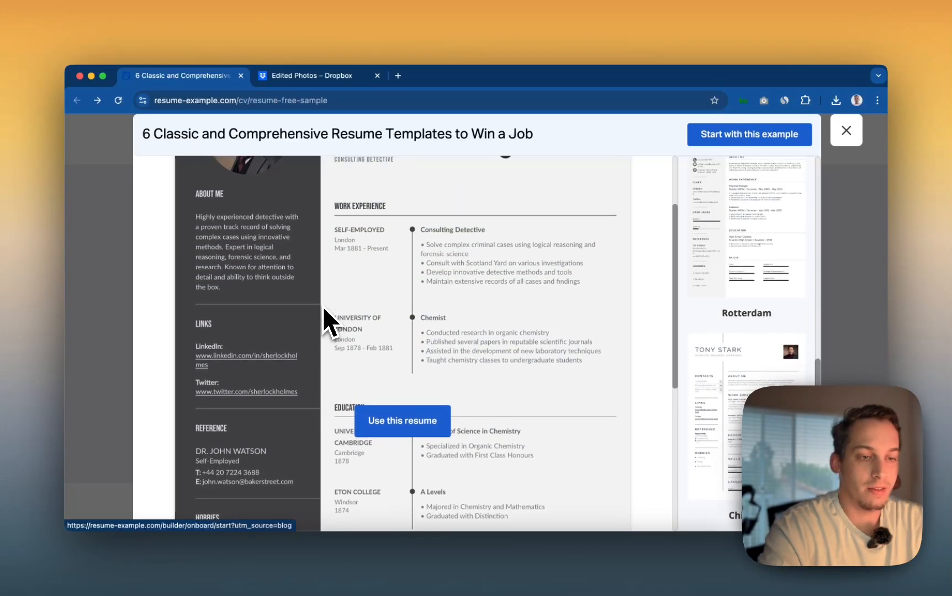
scroll(323, 306, up, 4)
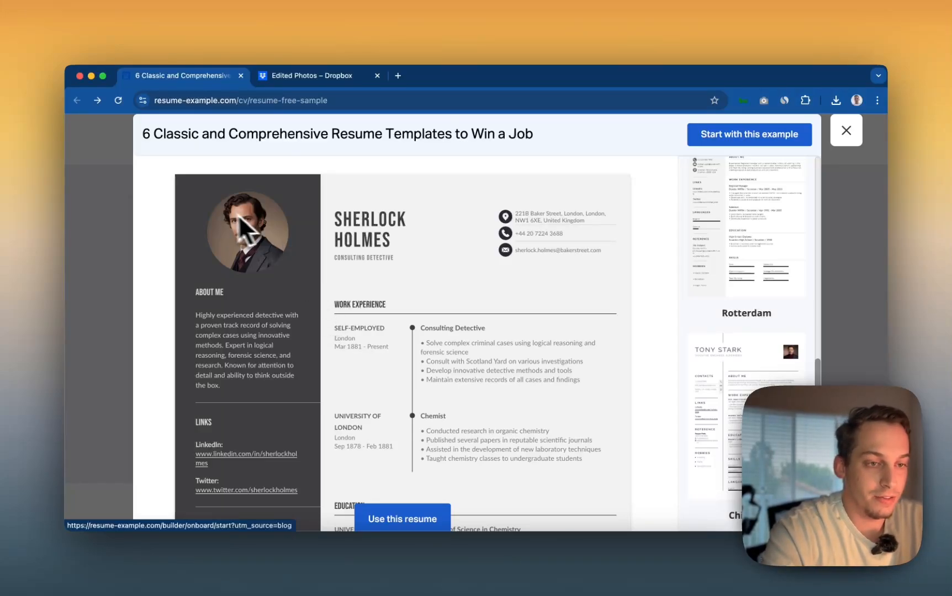
scroll(226, 340, down, 5)
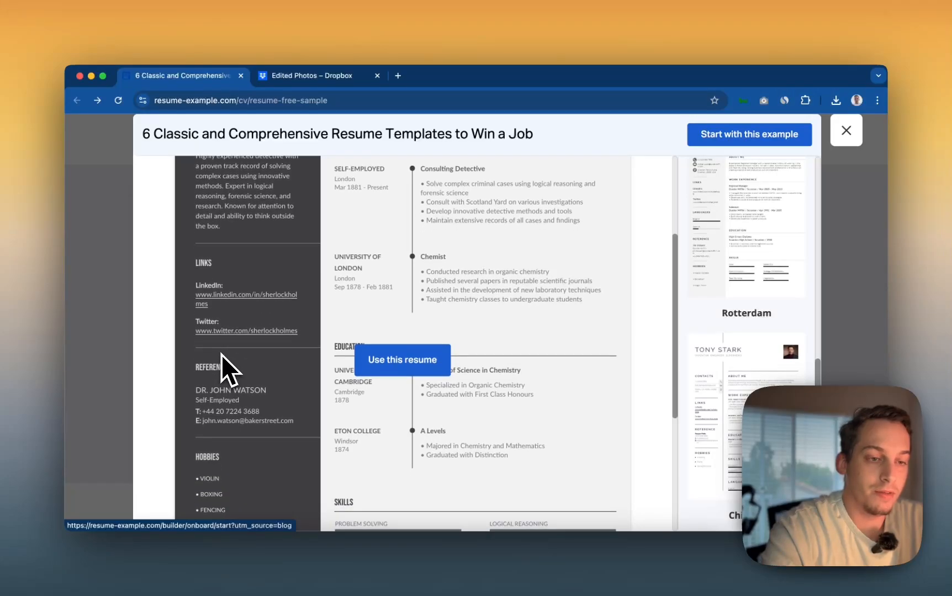
scroll(297, 331, up, 5)
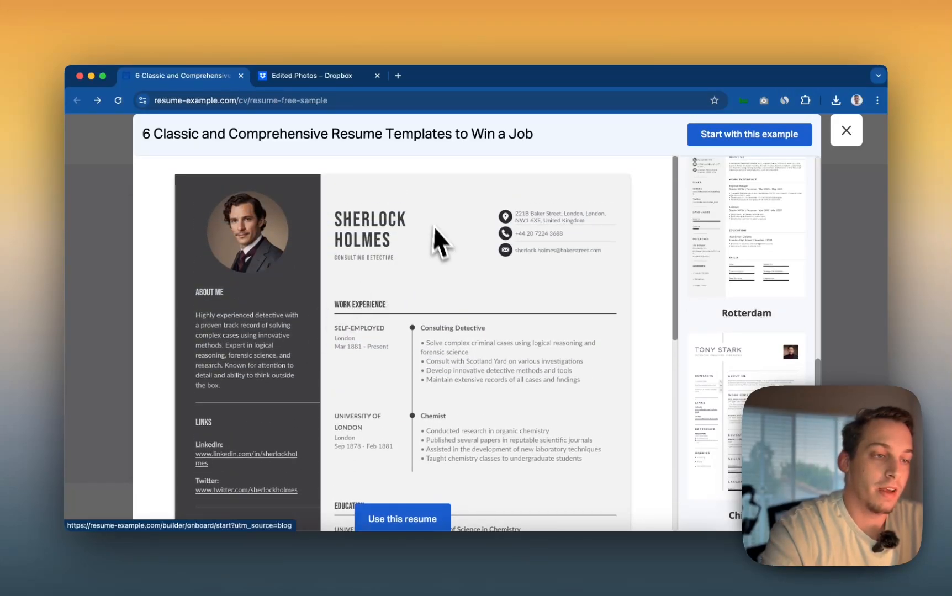
scroll(379, 343, down, 4)
scroll(378, 347, down, 5)
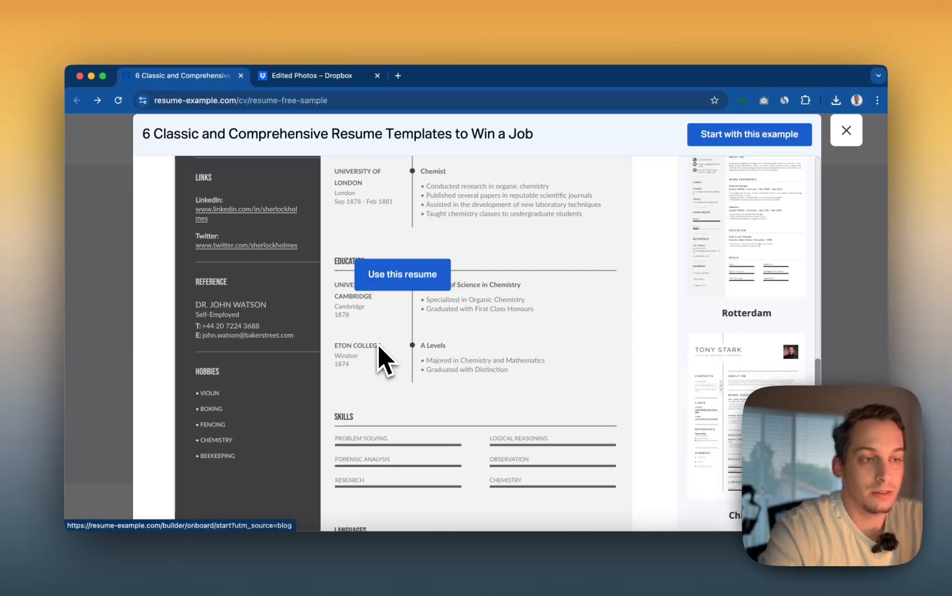
scroll(378, 345, up, 4)
scroll(368, 253, up, 1)
scroll(368, 252, up, 3)
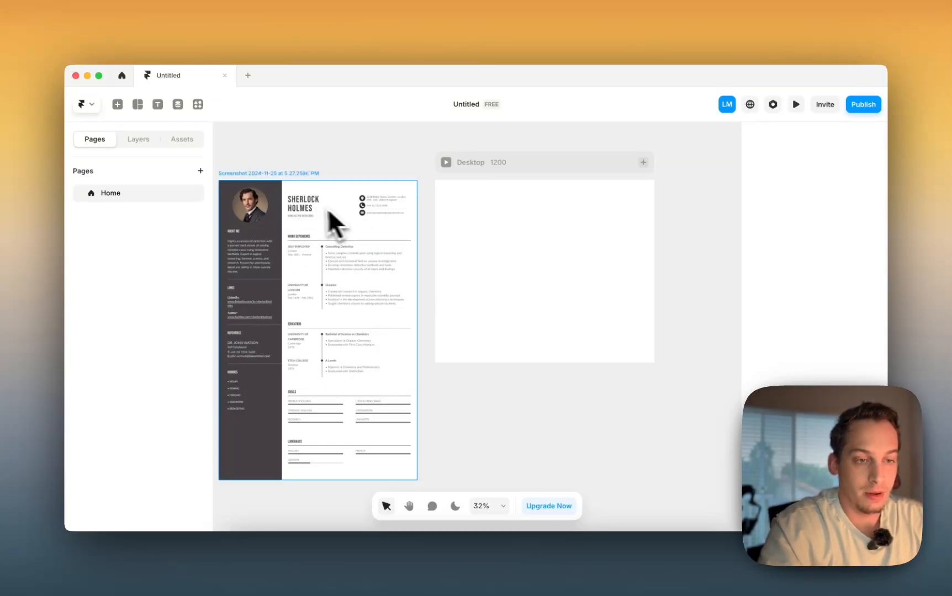
scroll(305, 205, left, 3)
scroll(306, 204, down, 1)
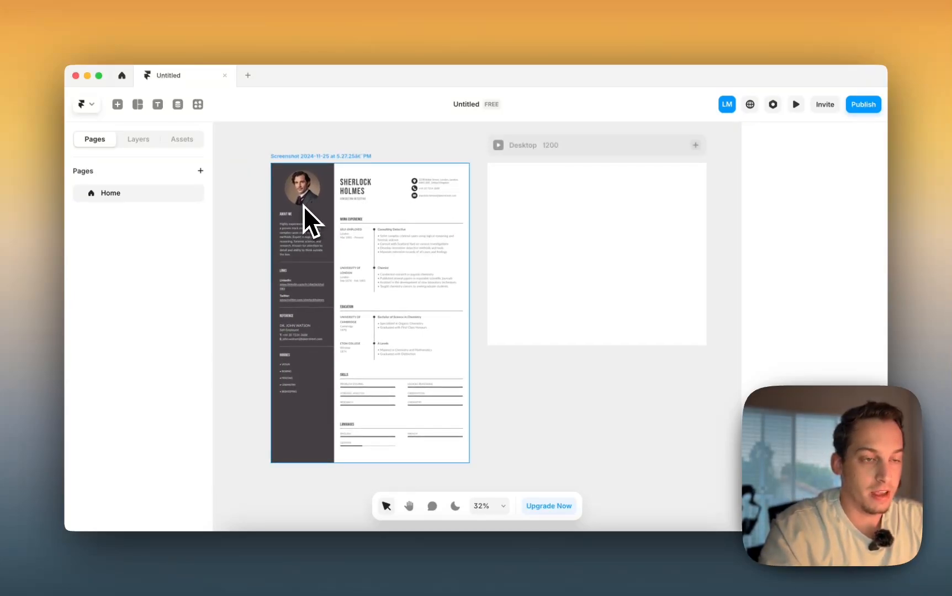
scroll(435, 226, right, 7)
scroll(435, 225, up, 2)
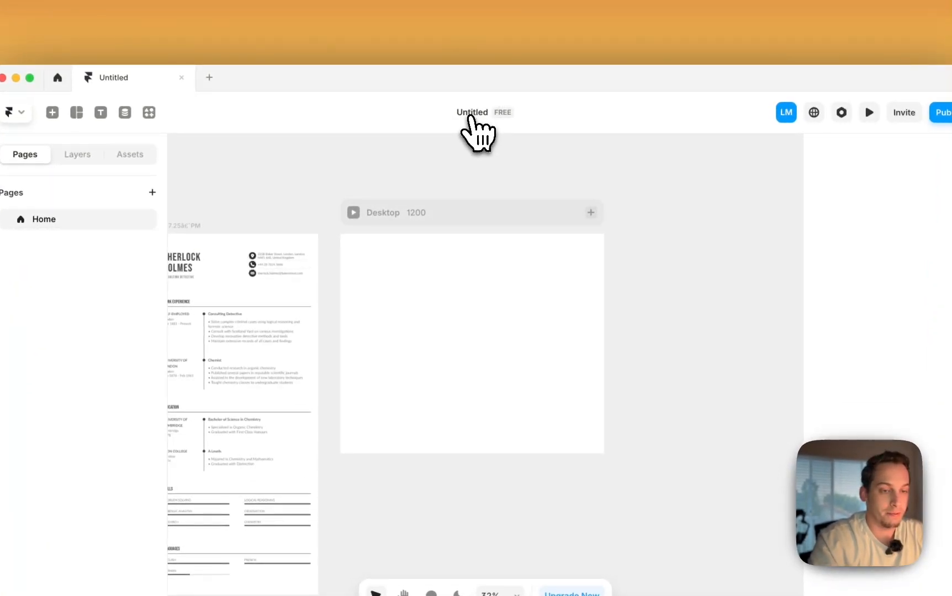
click(470, 117)
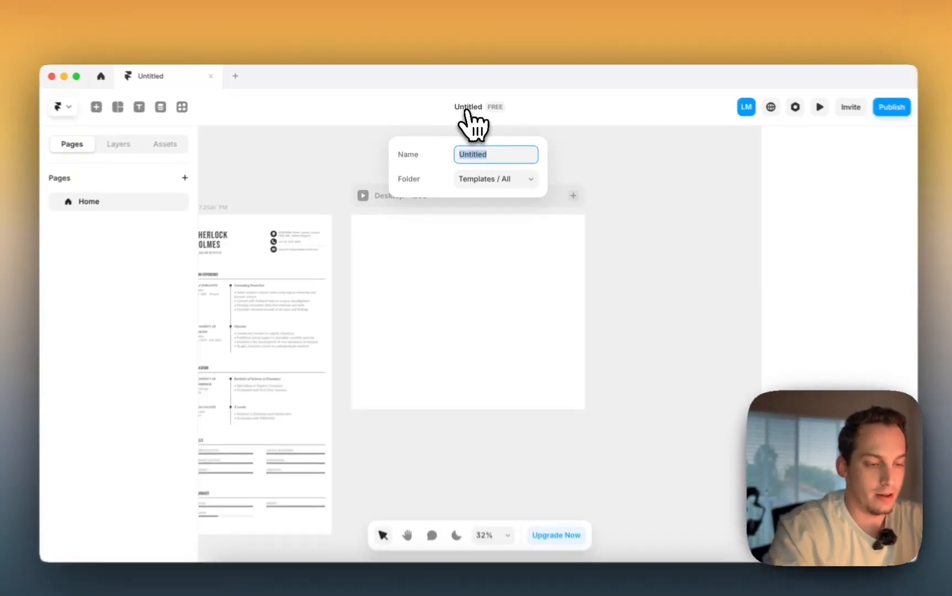
text(Resume )
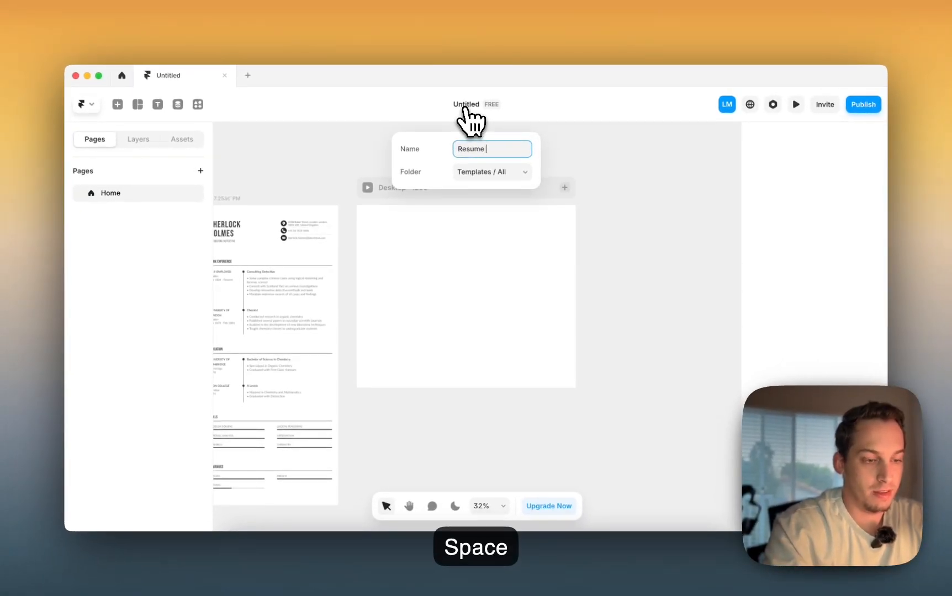
text(Template)
key(Return)
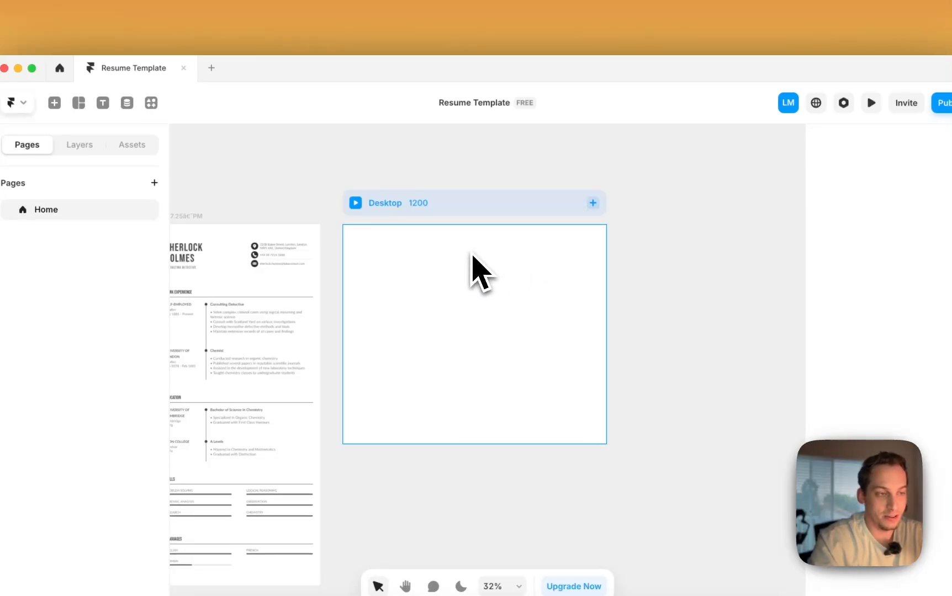
- Add a Tablet breakpoint beside Desktop, then a Phone breakpoint beside Tablet
click(592, 203)
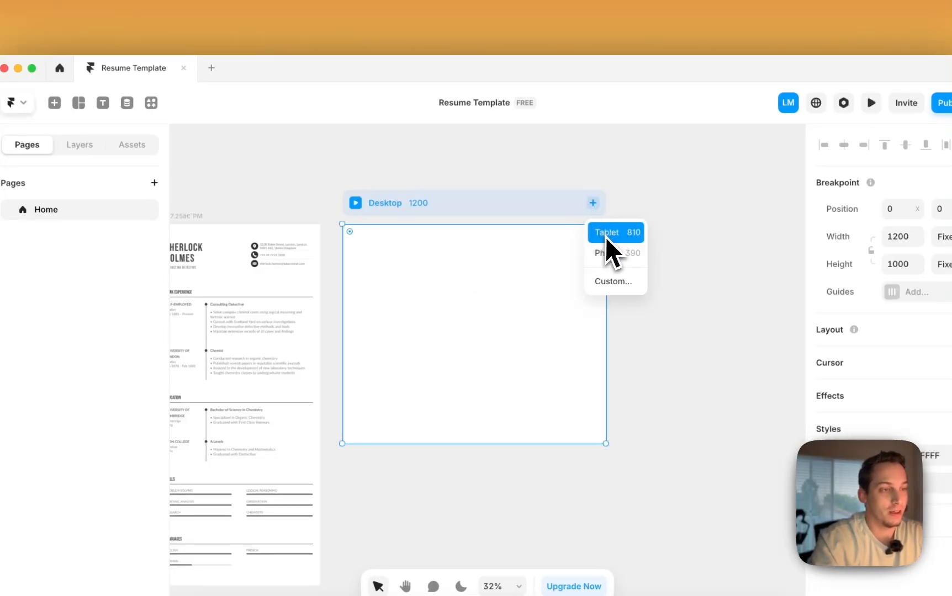
click(605, 237)
click(561, 239)
click(568, 270)
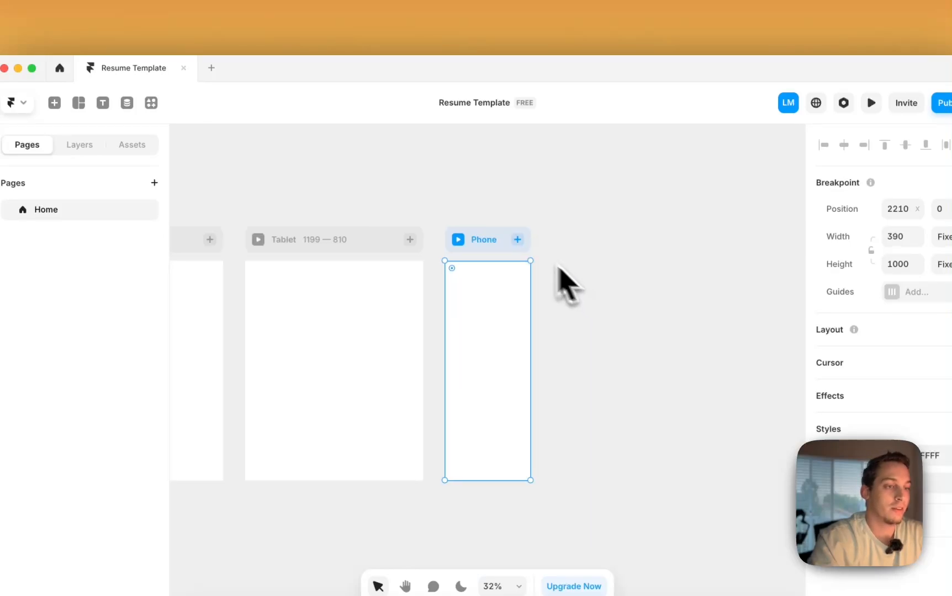
click(461, 208)
scroll(461, 208, left, 10)
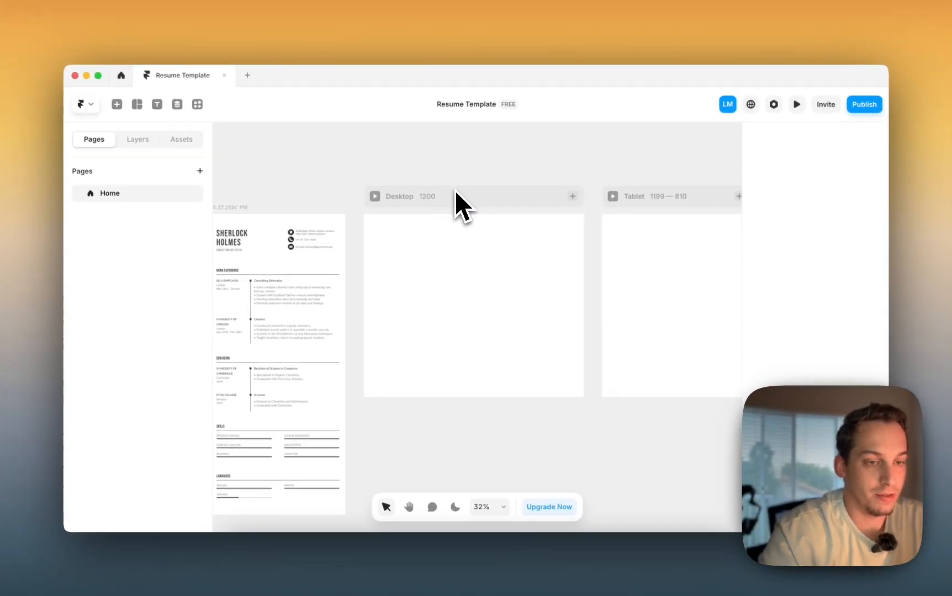
- Nudge the resume screenshot slightly right to align it with the breakpoint frames
click(454, 193)
click(335, 179)
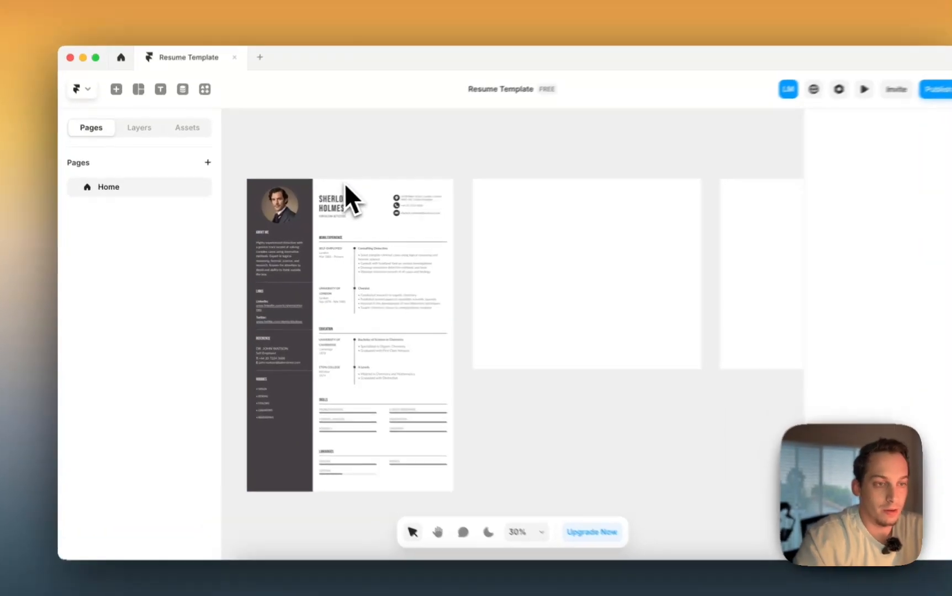
drag(344, 182, 349, 192)
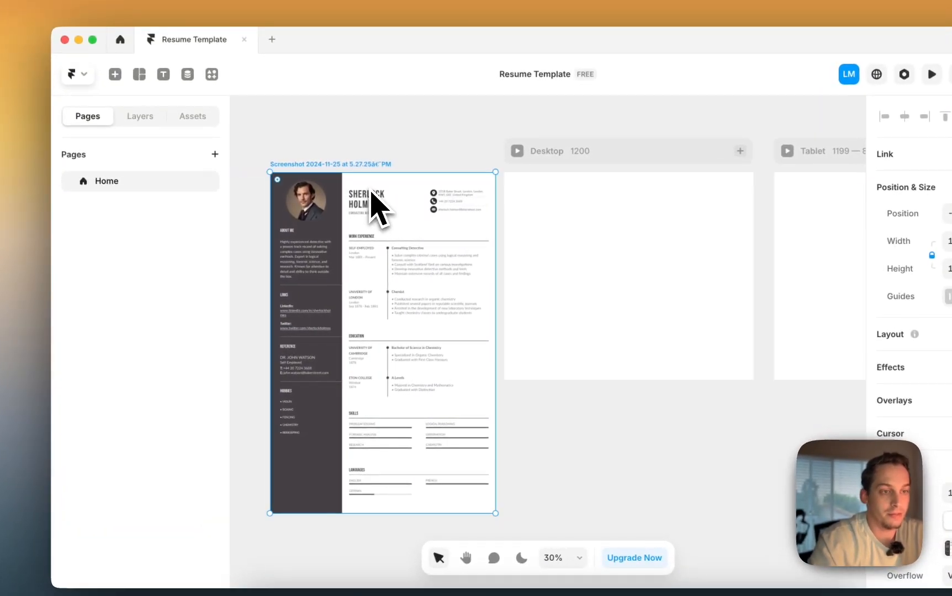
click(349, 166)
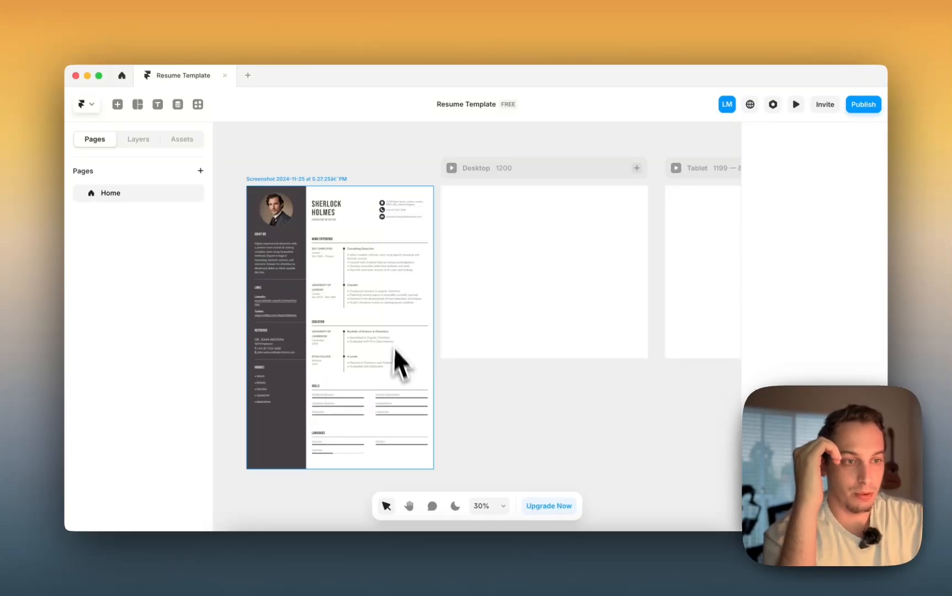
scroll(334, 259, up, 3)
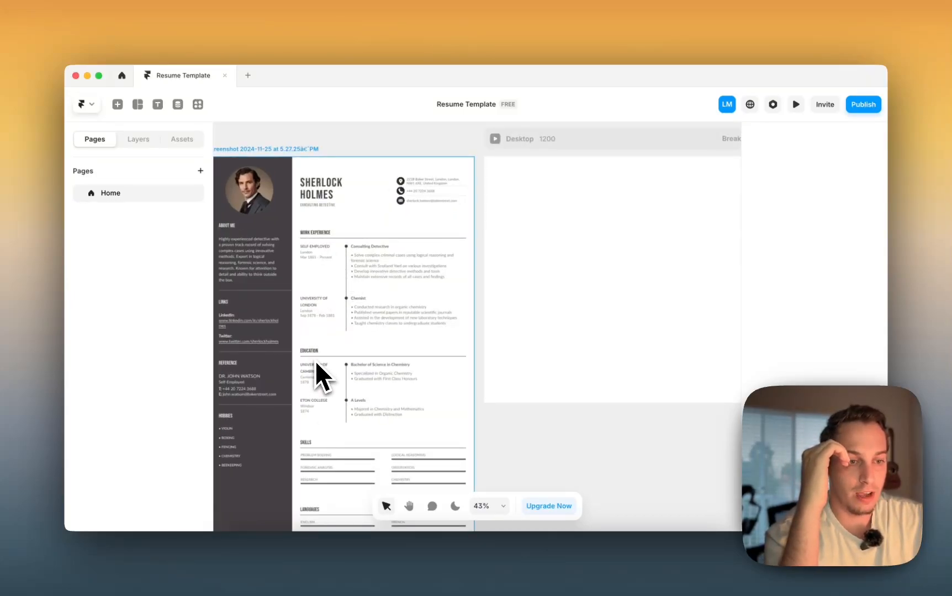
scroll(313, 454, down, 2)
scroll(425, 364, down, 4)
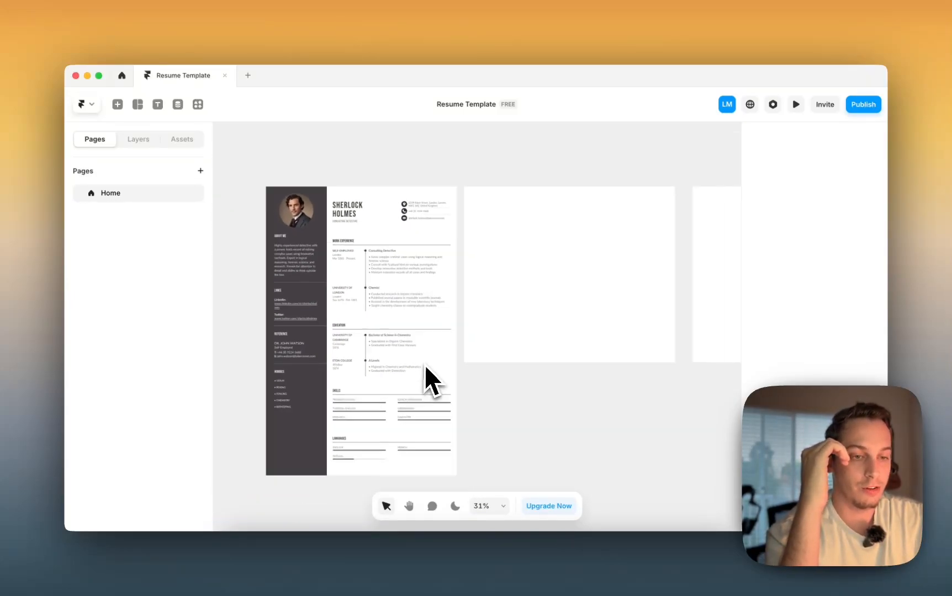
scroll(445, 232, up, 3)
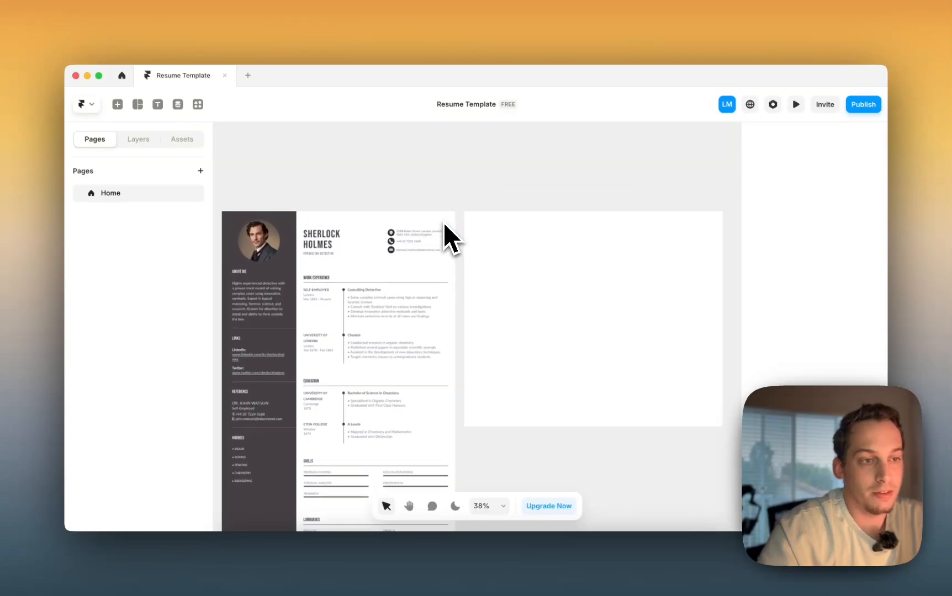
scroll(364, 242, up, 5)
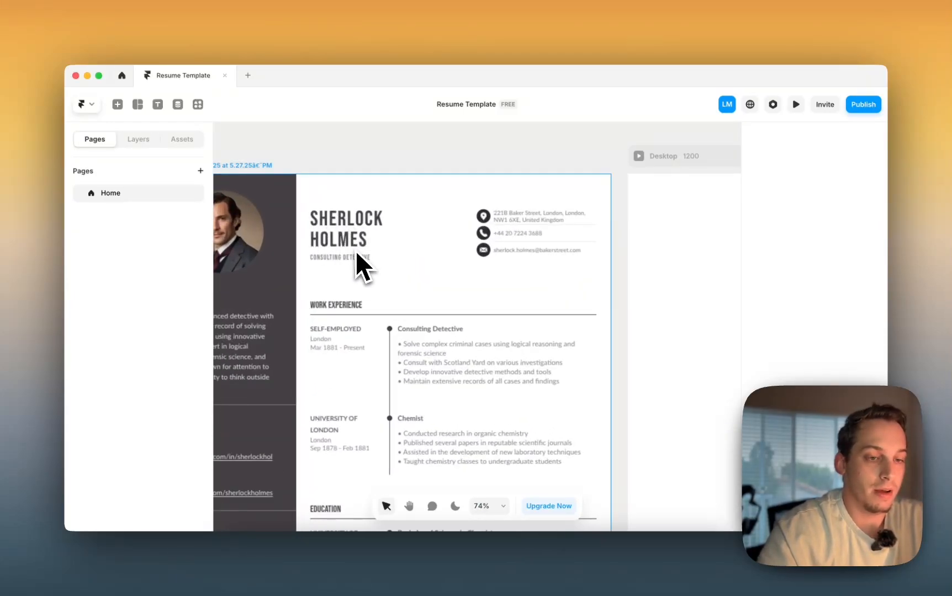
scroll(354, 251, down, 3)
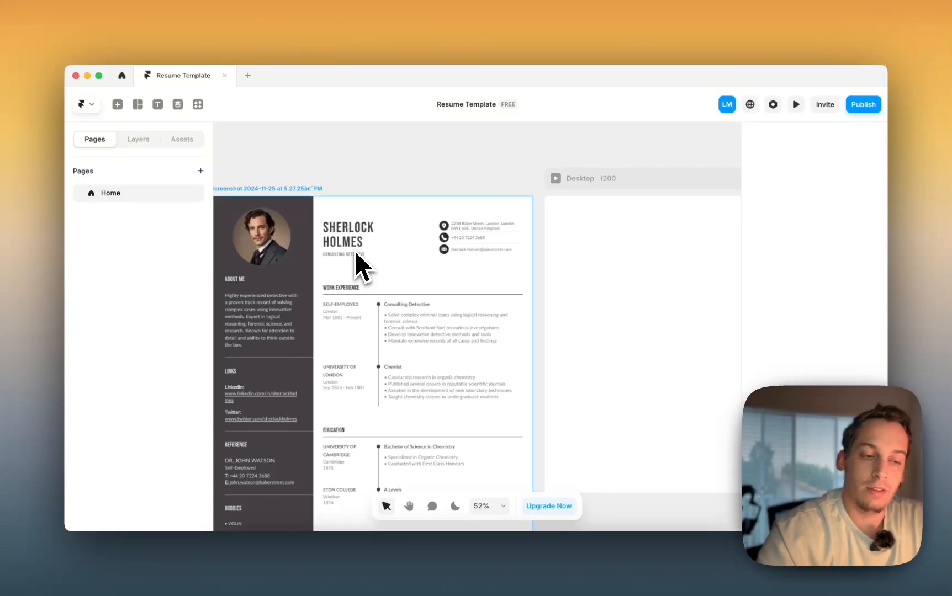
scroll(354, 251, down, 5)
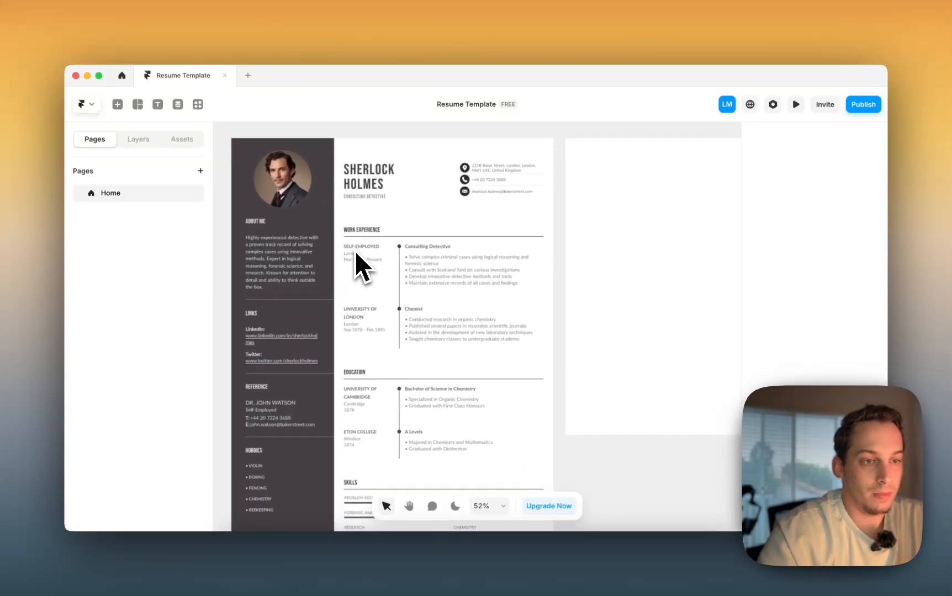
scroll(508, 270, right, 5)
scroll(542, 272, down, 3)
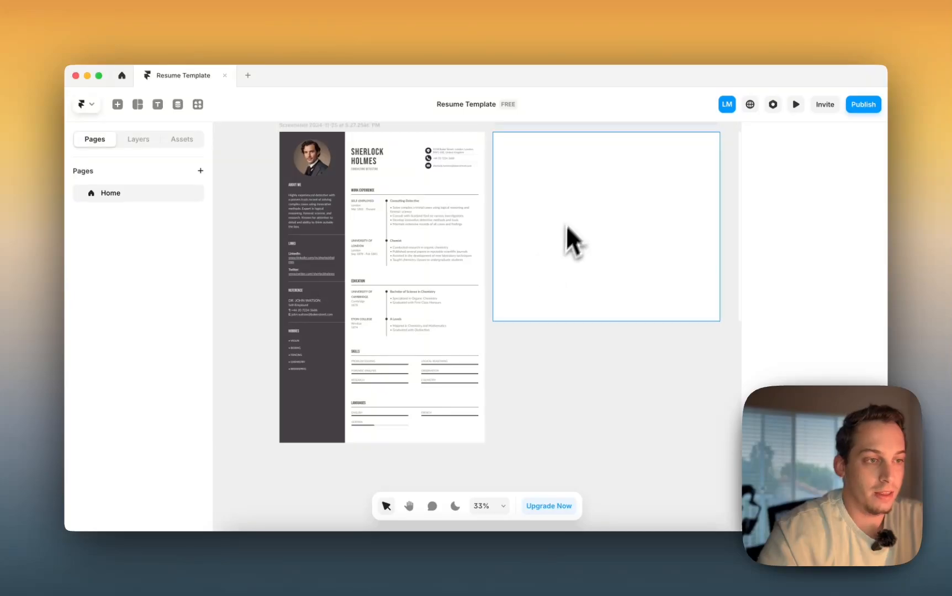
- Draw a tall cyan left-column frame in Desktop and widen a copy across the right side
key(f)
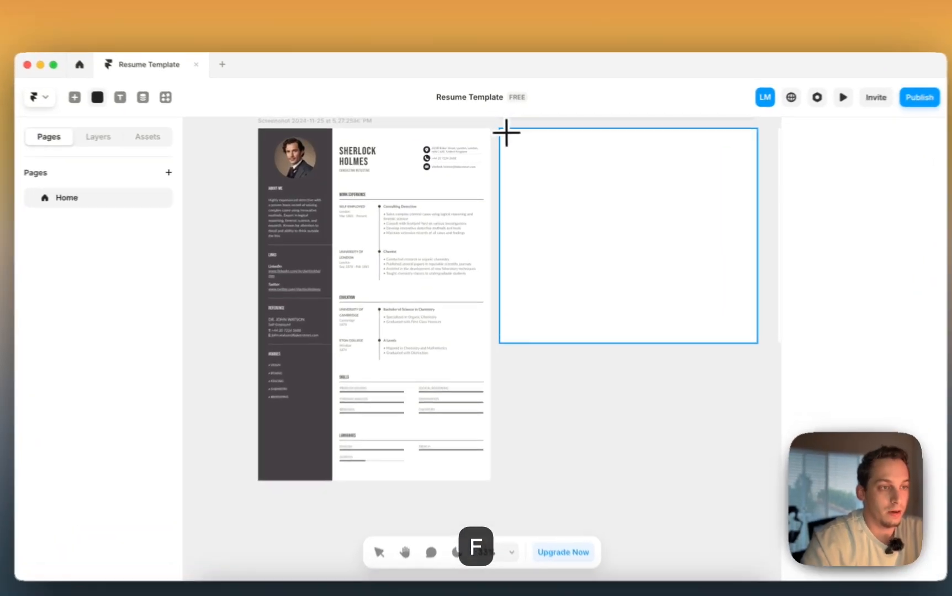
drag(496, 134, 608, 346)
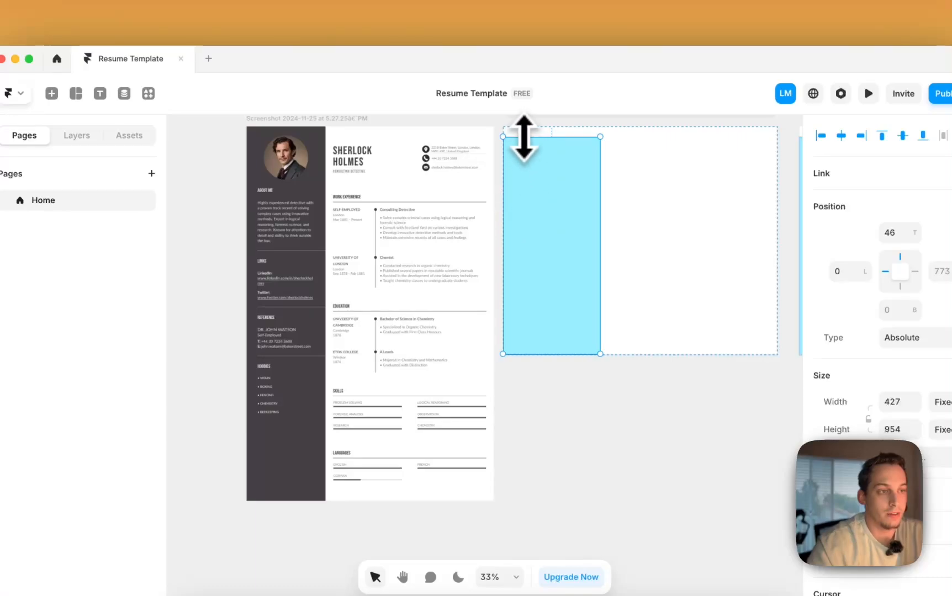
drag(523, 137, 625, 174)
drag(698, 210, 772, 209)
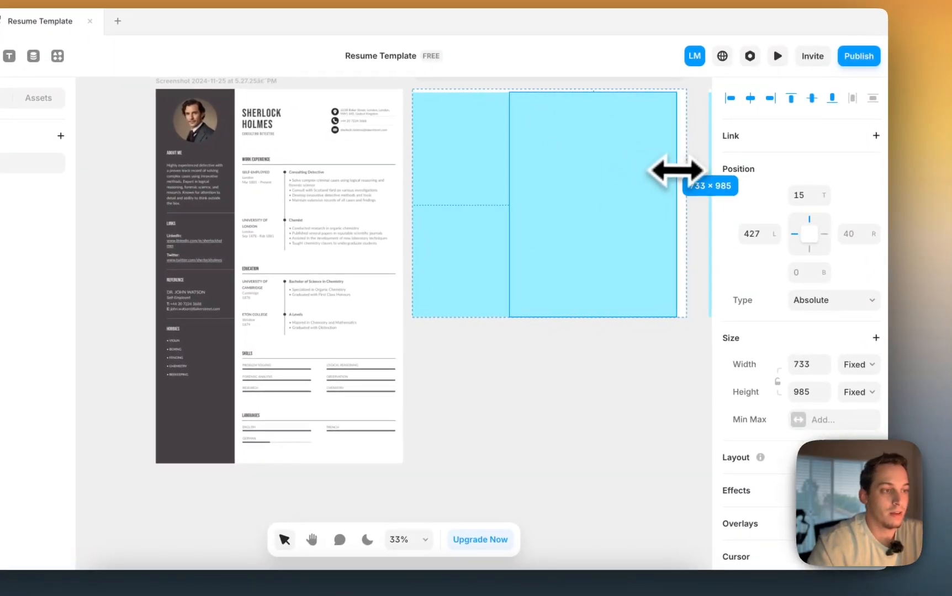
drag(680, 171, 678, 171)
- Recolour the right frame to pale cyan #CFF7FF
scroll(820, 442, down, 4)
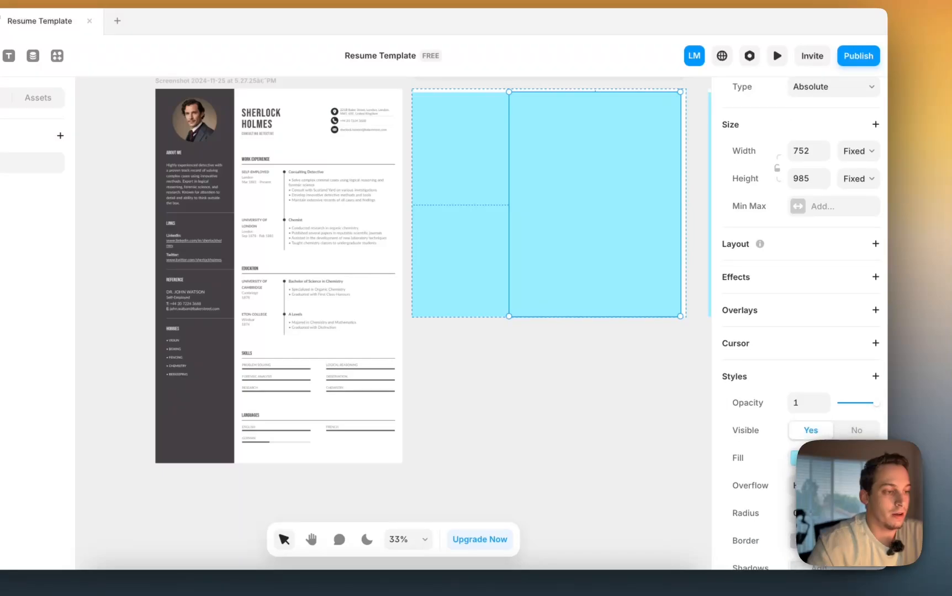
click(801, 458)
drag(647, 367, 517, 503)
- Reshape a cyan frame into a 38-high top bar, then shorten it into a small tab
scroll(453, 349, right, 2)
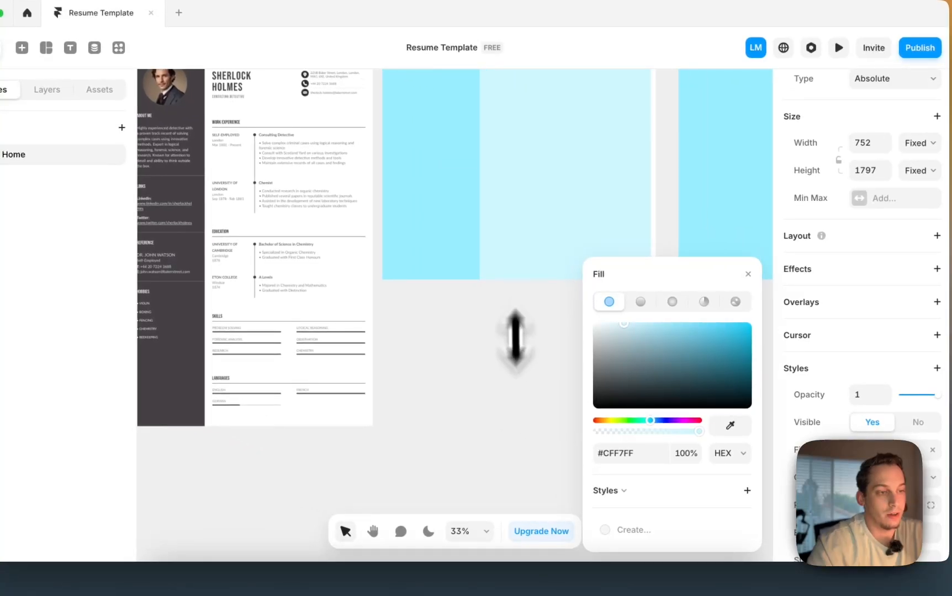
scroll(441, 350, up, 1)
scroll(503, 343, up, 1)
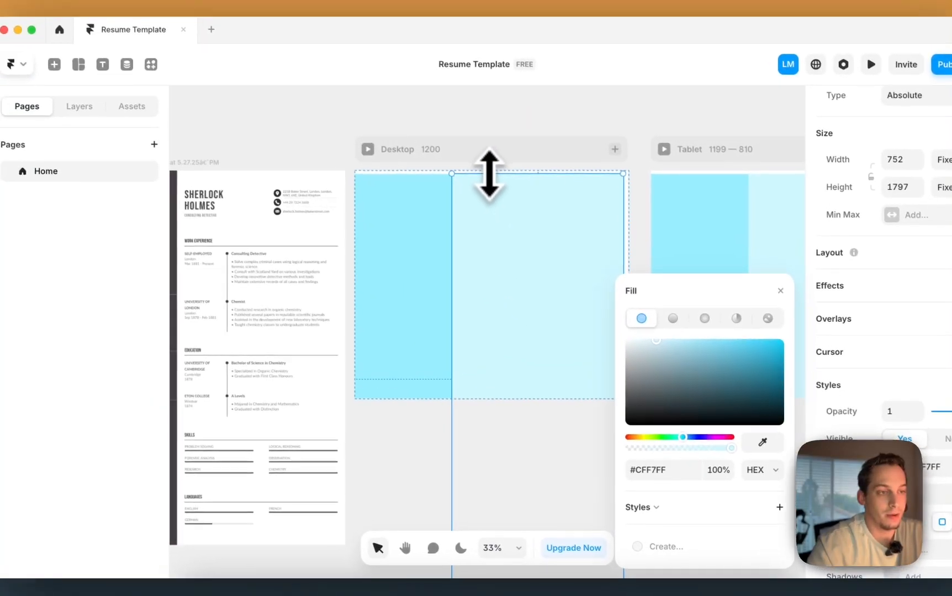
drag(457, 158, 531, 227)
click(446, 206)
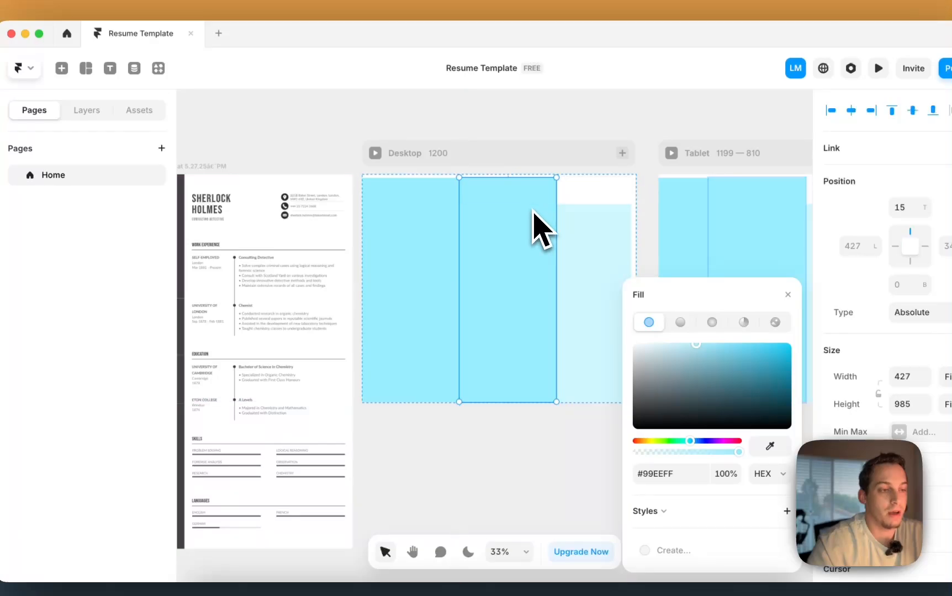
drag(556, 402, 631, 202)
scroll(631, 202, up, 5)
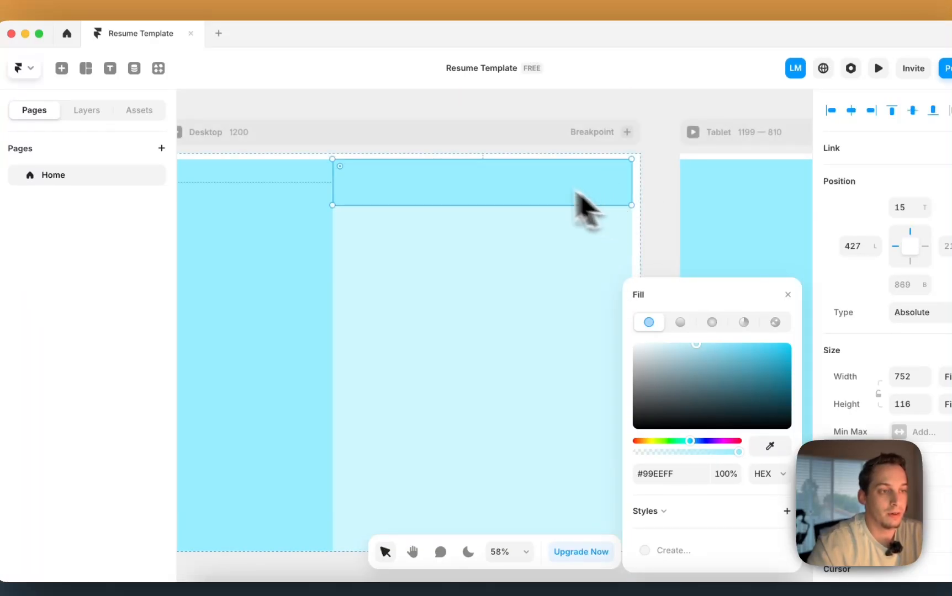
drag(502, 160, 503, 190)
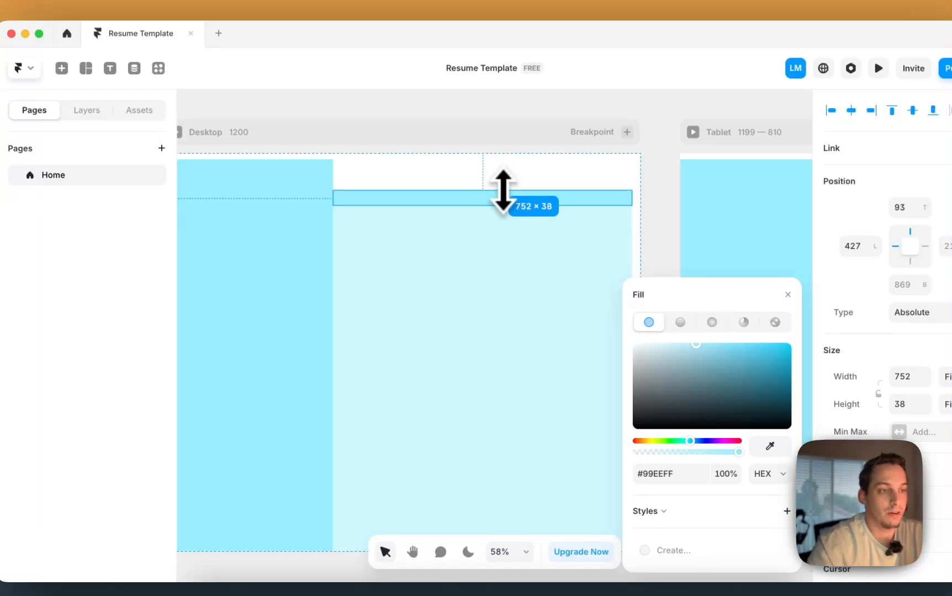
drag(630, 197, 512, 187)
scroll(521, 200, down, 3)
scroll(511, 187, left, 5)
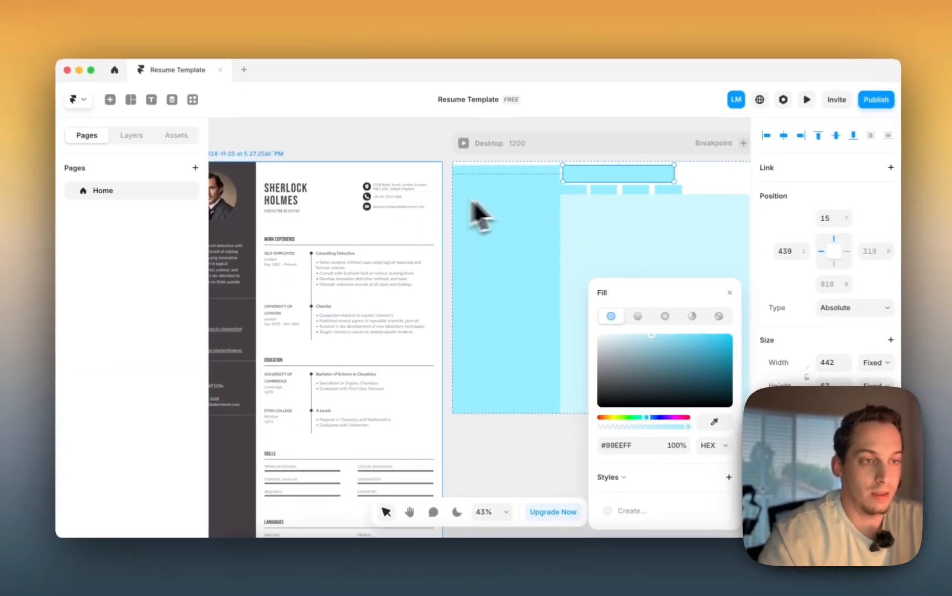
scroll(386, 262, down, 5)
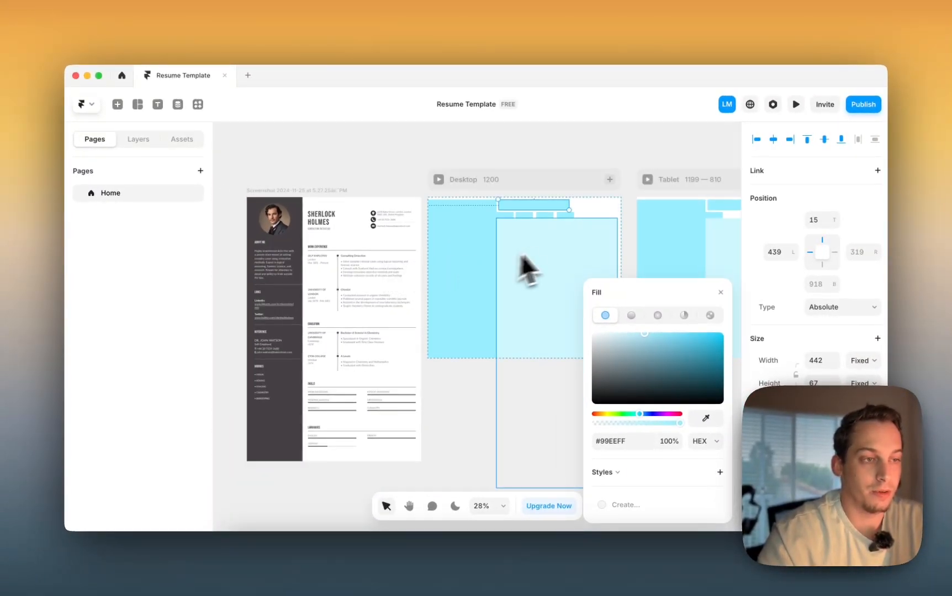
scroll(511, 218, right, 5)
scroll(511, 218, left, 6)
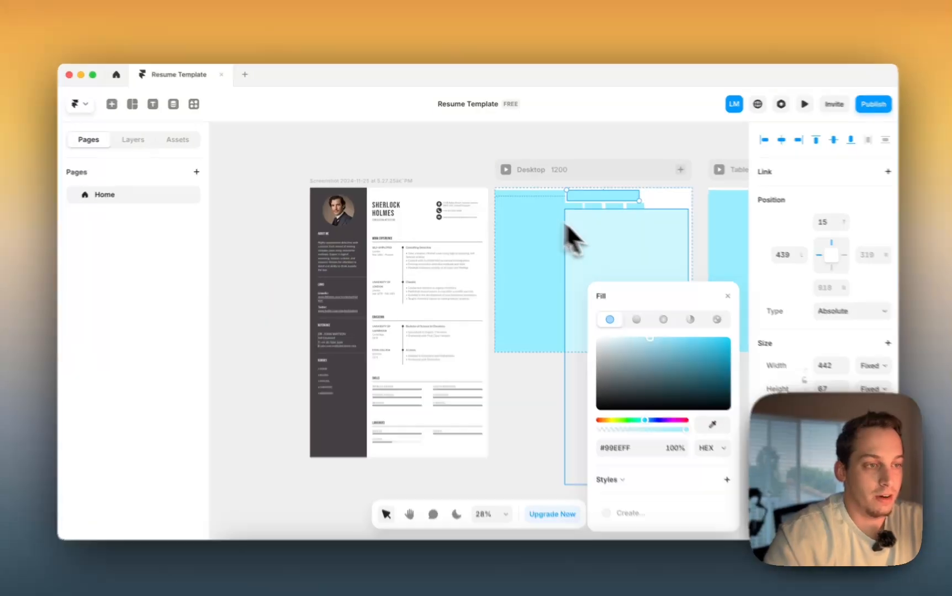
click(552, 229)
- Delete all seven placeholder Frame layers and select the empty Desktop frame
click(133, 139)
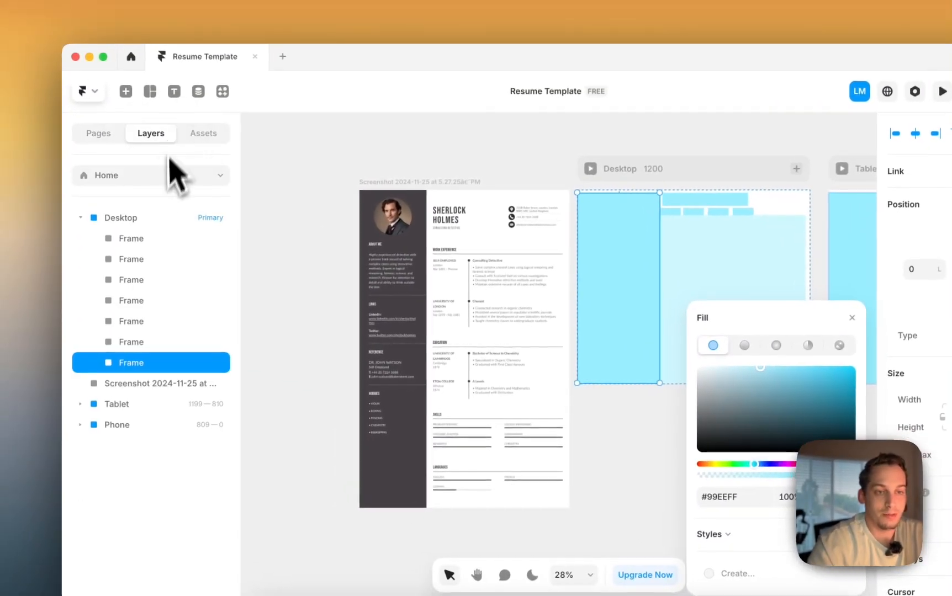
click(151, 243)
shift+click(150, 362)
key(BackSpace)
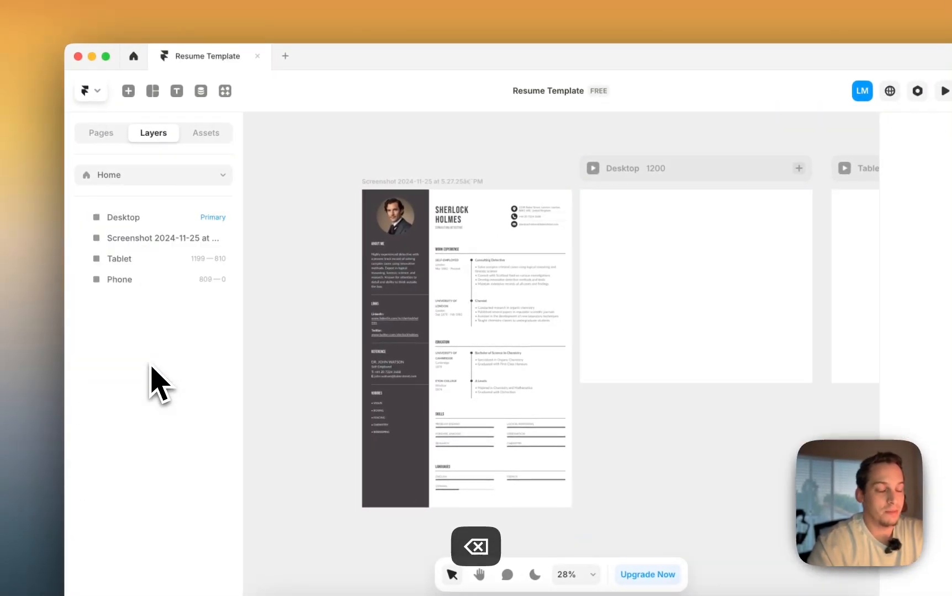
scroll(464, 315, right, 3)
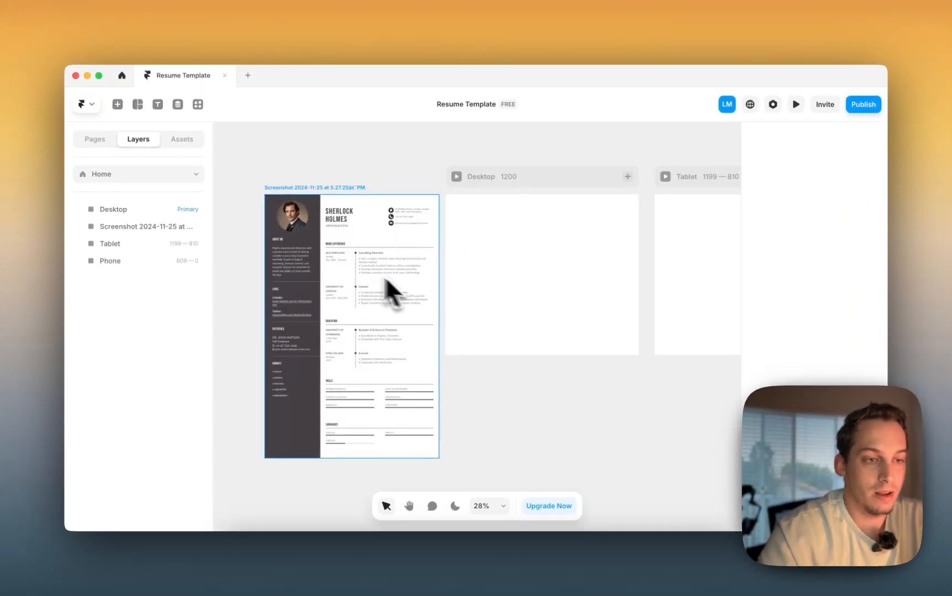
click(472, 260)
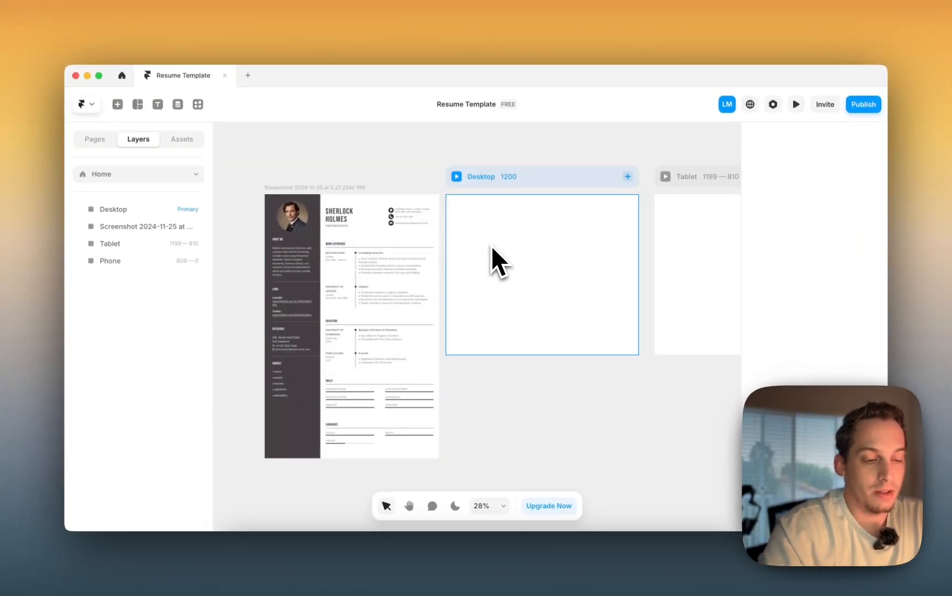
- Draw a column frame at the Desktop's left edge and make it a Stack
key(f)
drag(446, 195, 489, 374)
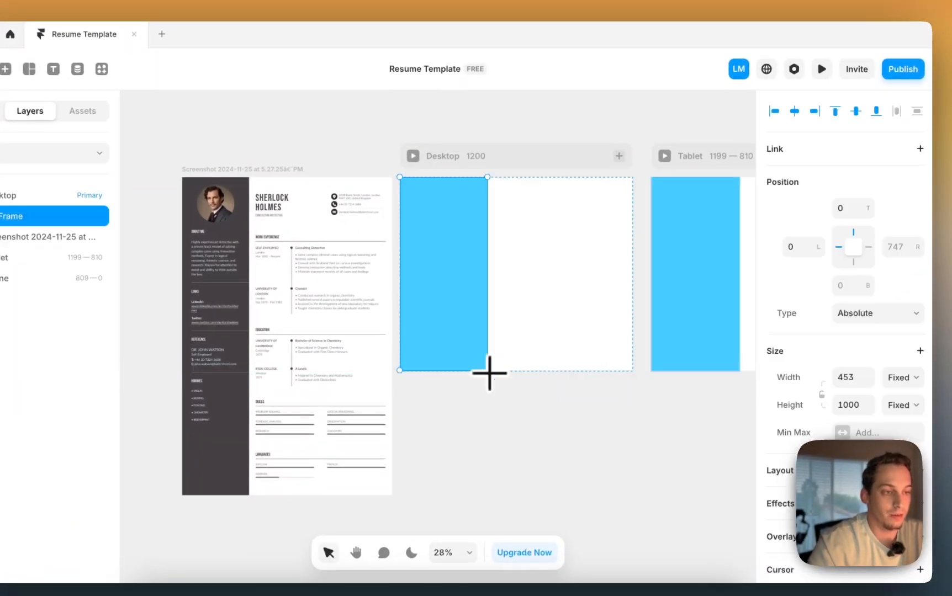
scroll(817, 387, down, 2)
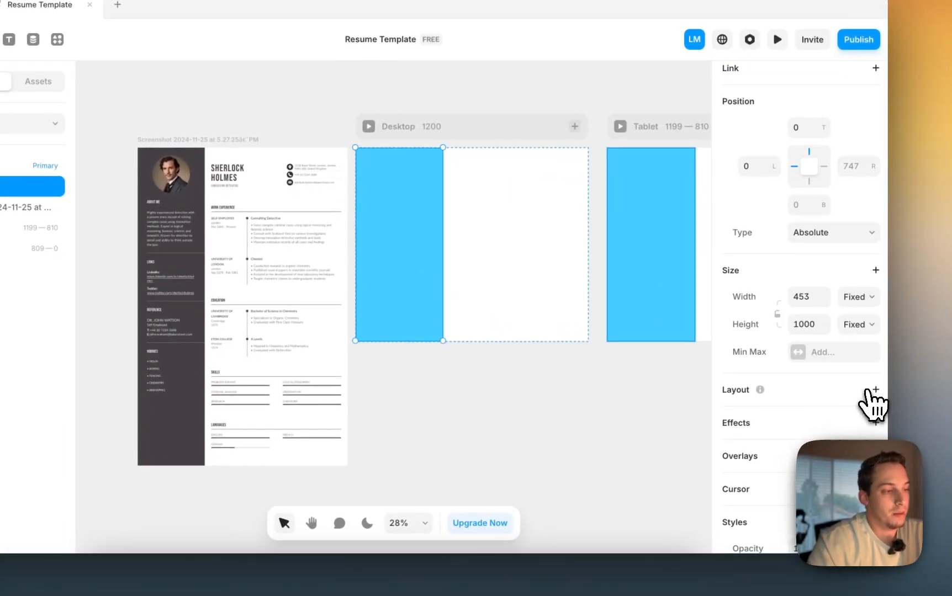
click(889, 399)
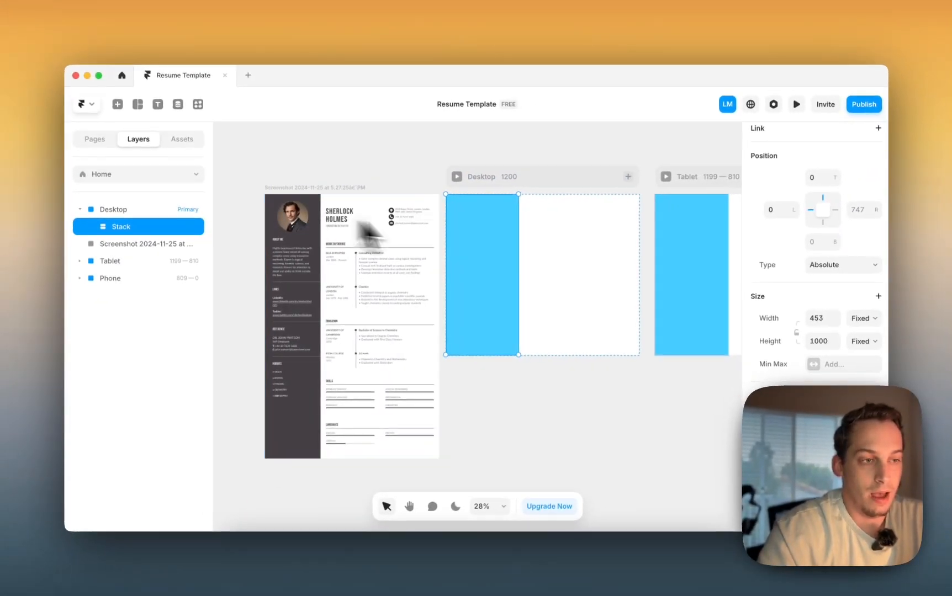
- Set the column Stack's fill to very pale blue #E8F9FF
scroll(392, 304, down, 1)
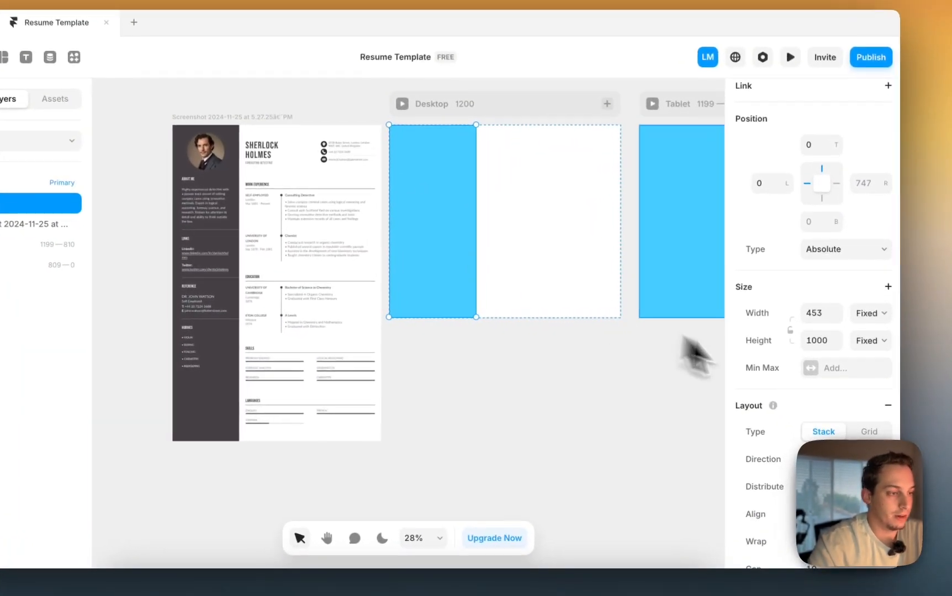
scroll(790, 393, down, 8)
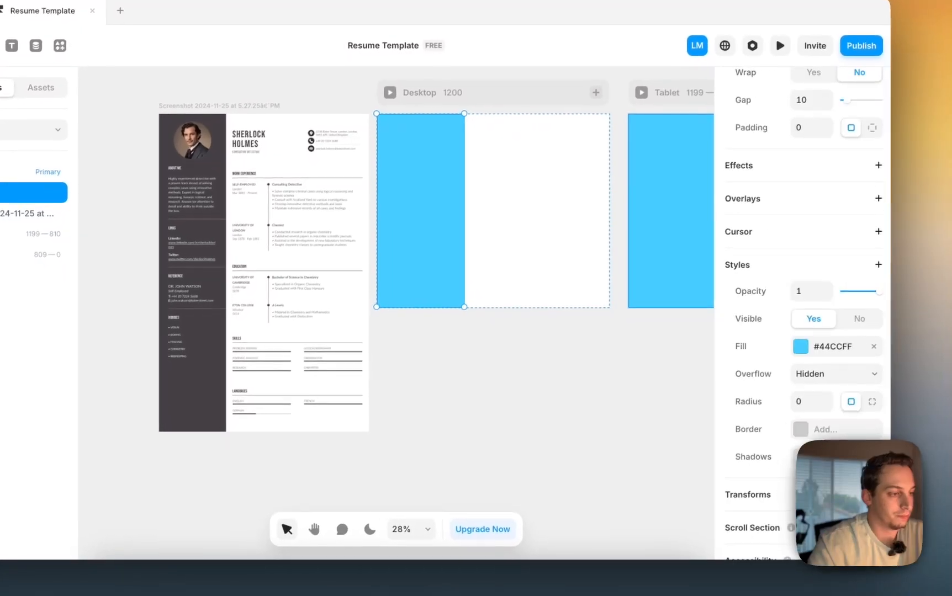
click(810, 358)
drag(618, 336, 551, 325)
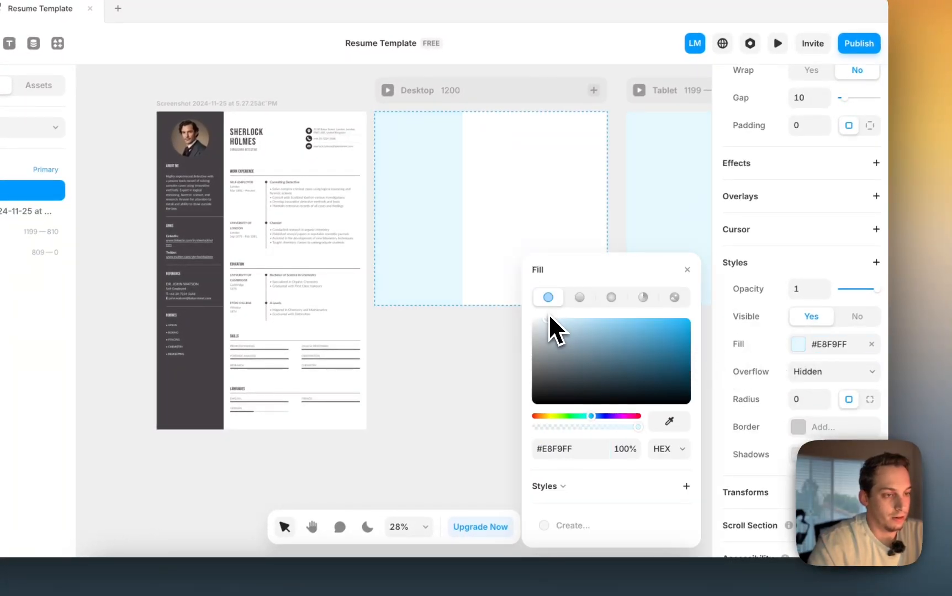
click(480, 376)
click(452, 271)
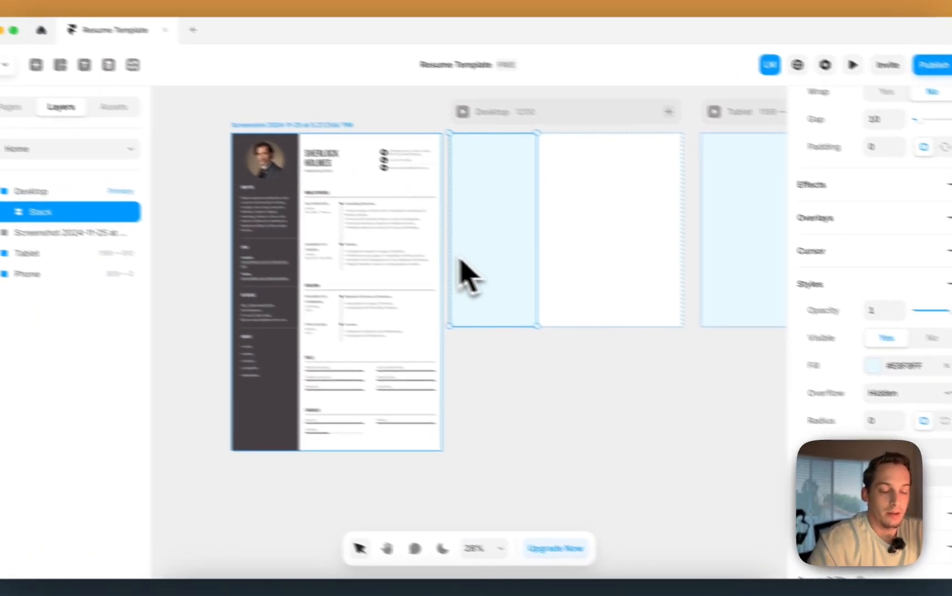
- Duplicate the Stack column and give Desktop fit-content height with side-by-side layout
key(super+d)
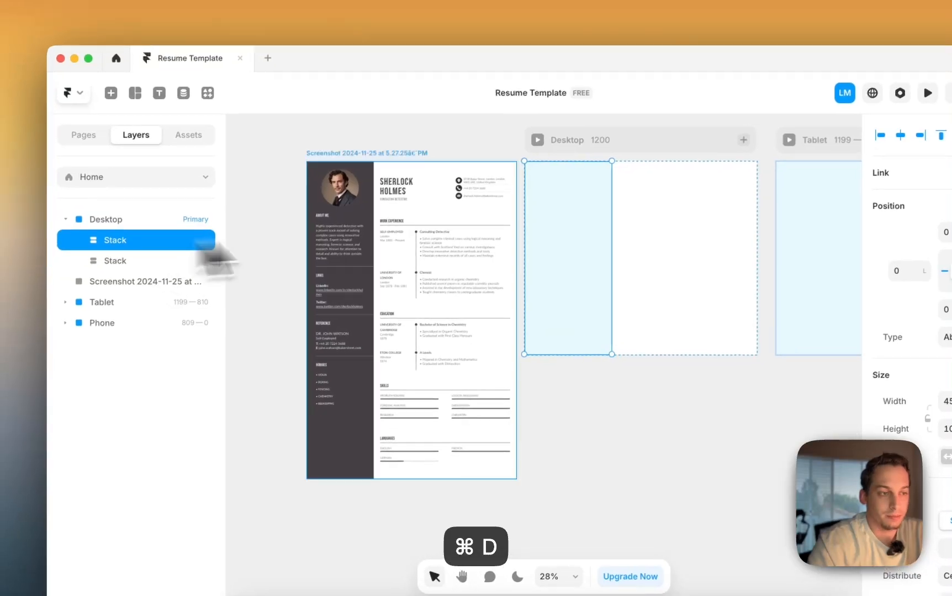
drag(582, 241, 628, 262)
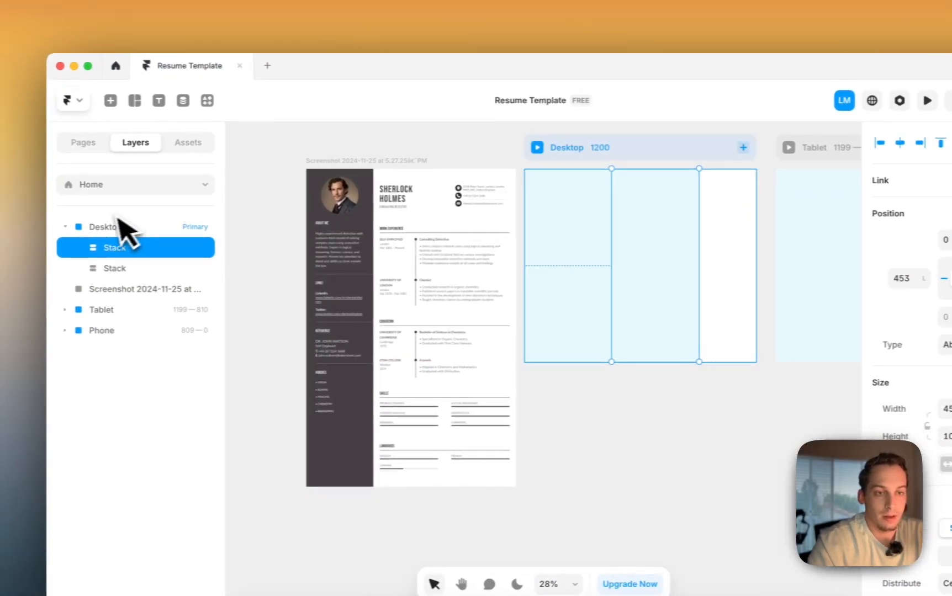
click(78, 232)
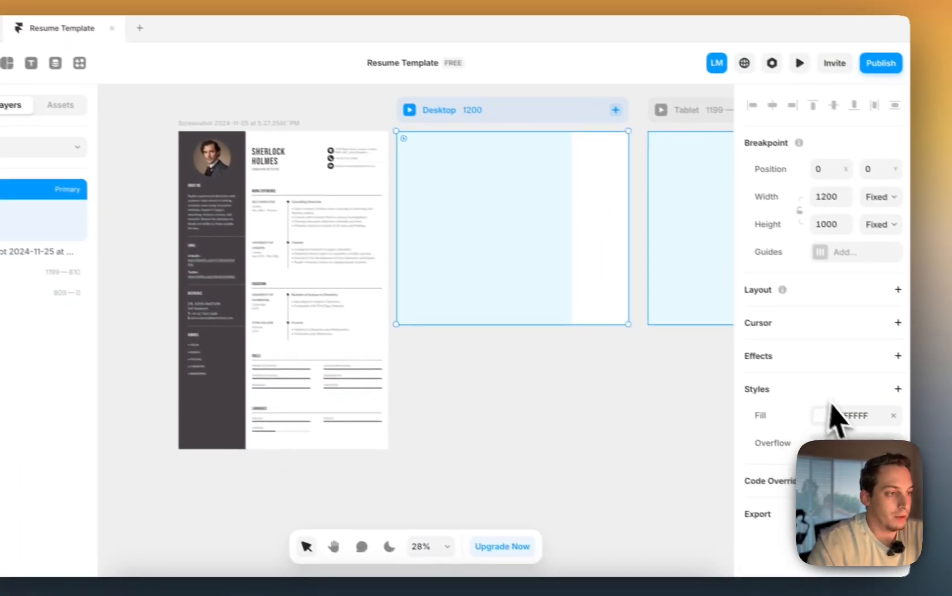
click(879, 224)
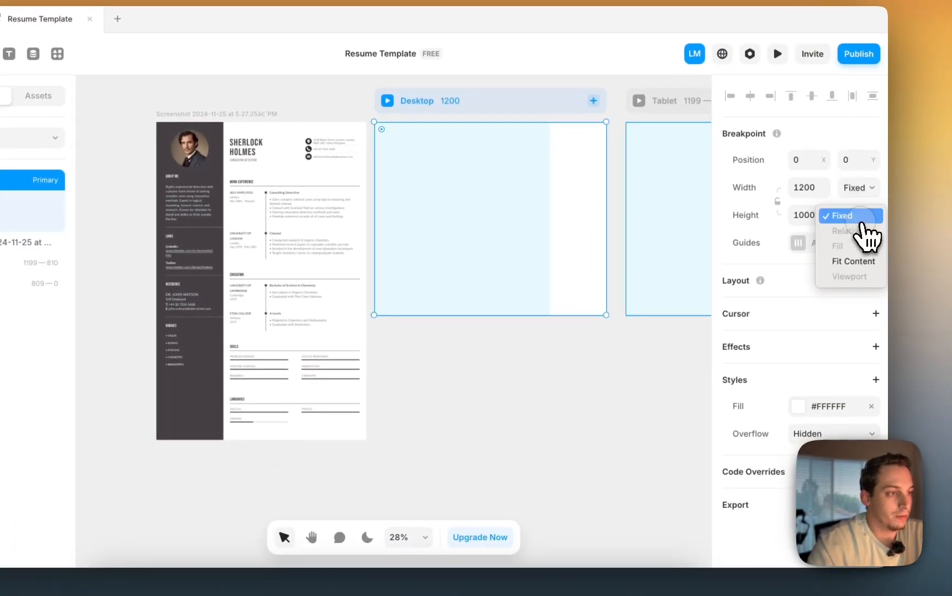
click(845, 261)
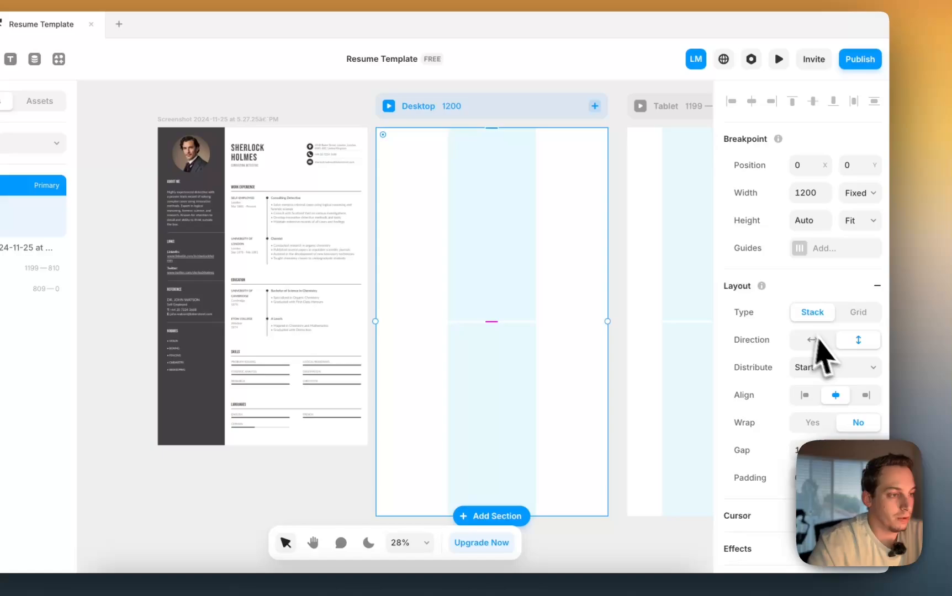
click(823, 340)
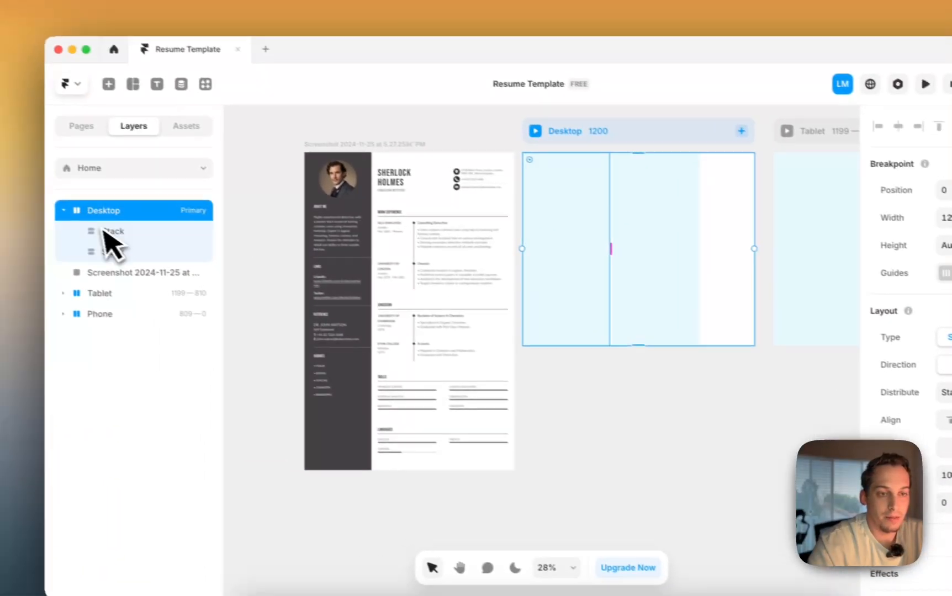
- Make the second Stack column fill the remaining width
click(126, 239)
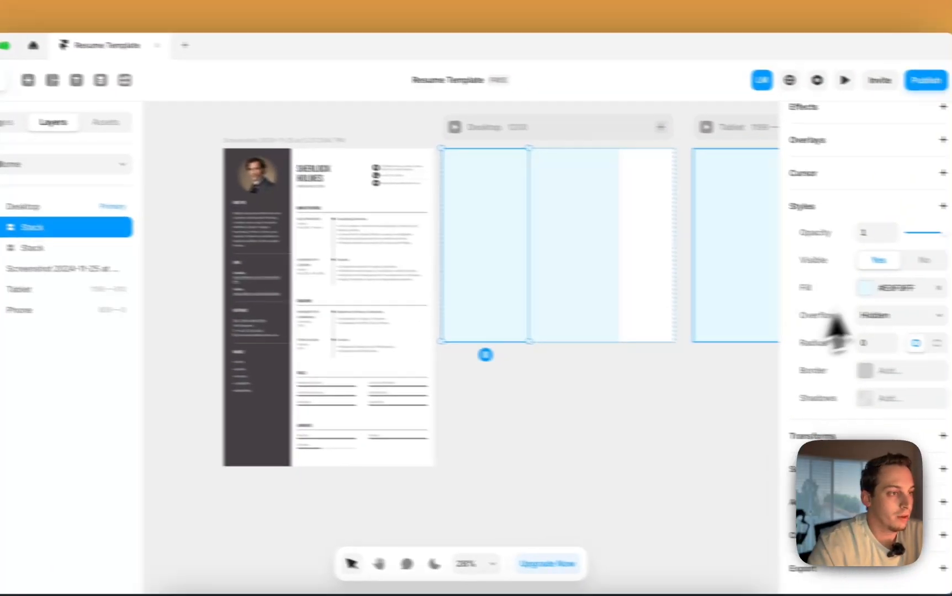
scroll(932, 337, up, 10)
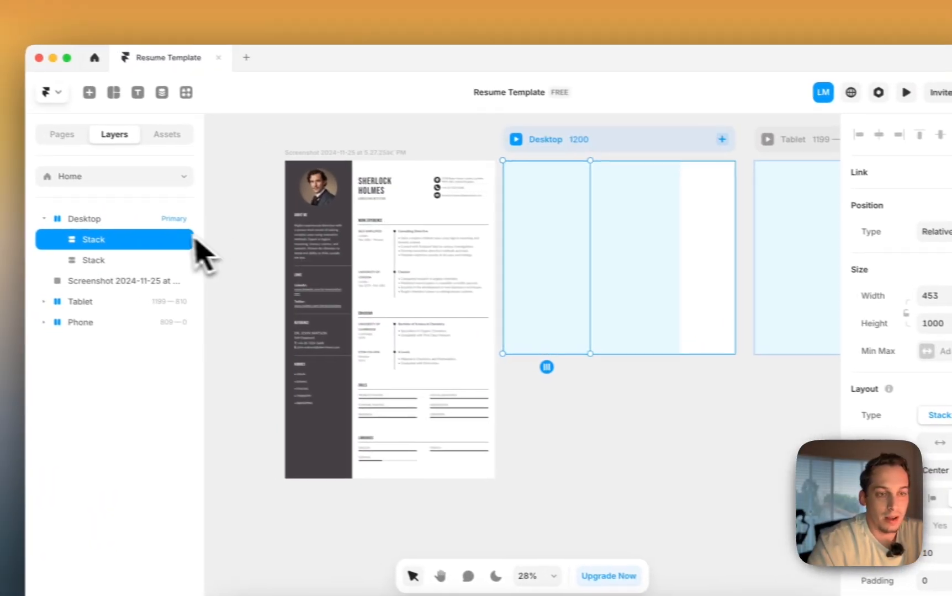
click(133, 260)
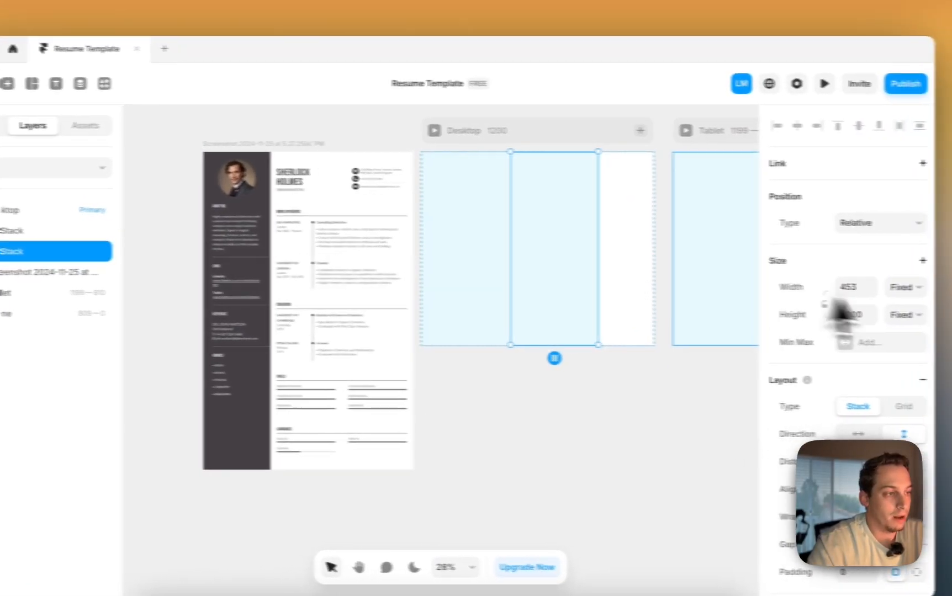
click(905, 287)
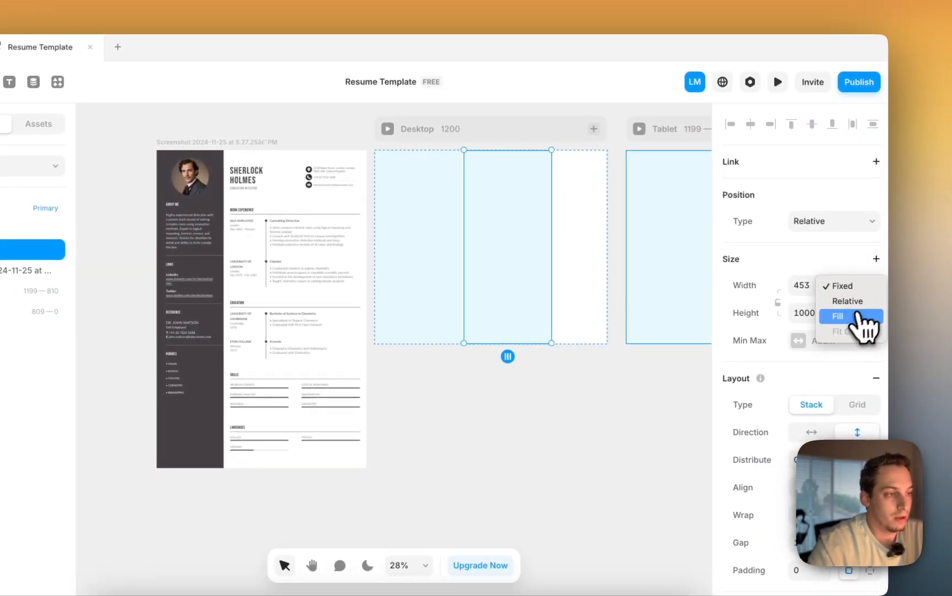
click(898, 316)
- Narrow the left Stack column to about 400 px wide
click(445, 244)
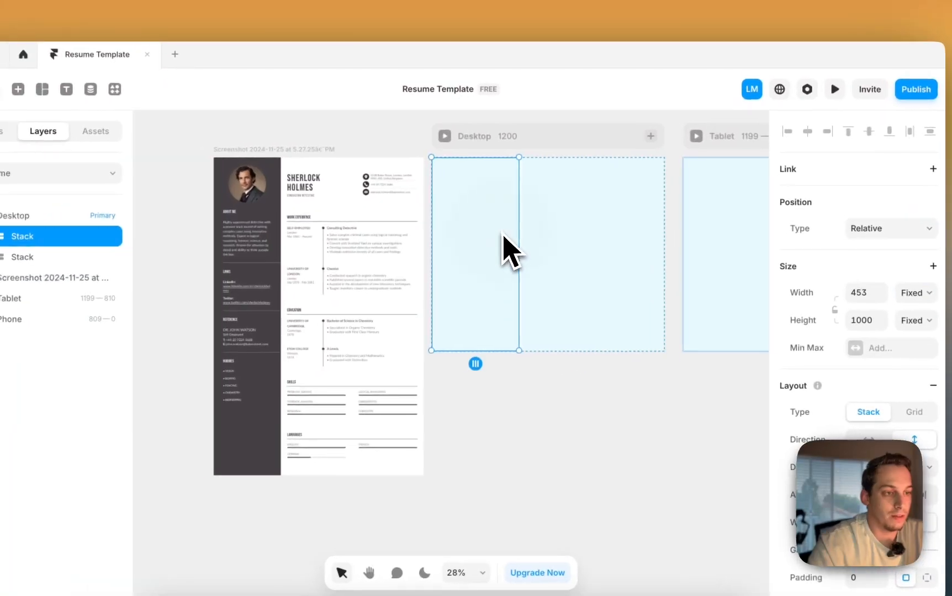
drag(459, 236, 439, 234)
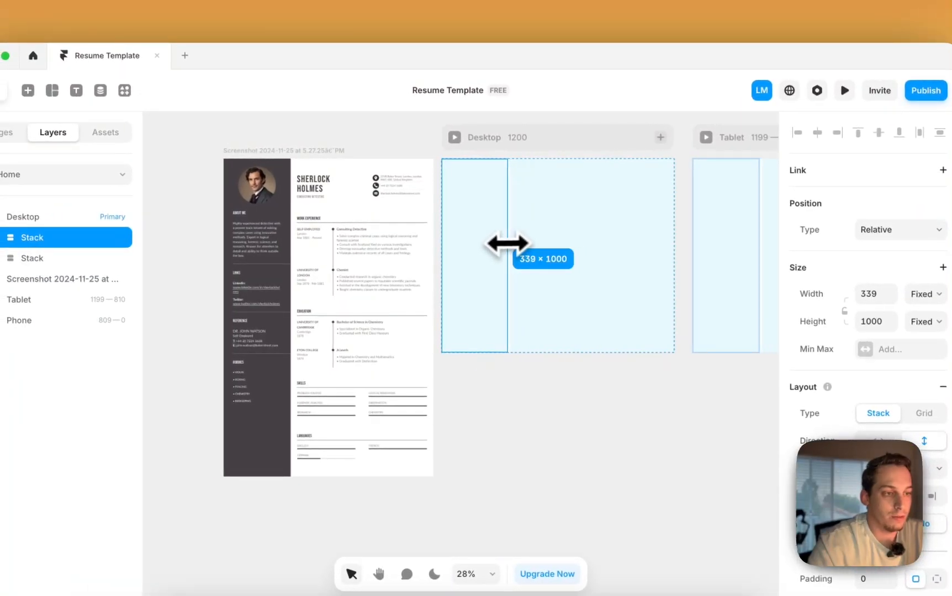
drag(506, 243, 503, 243)
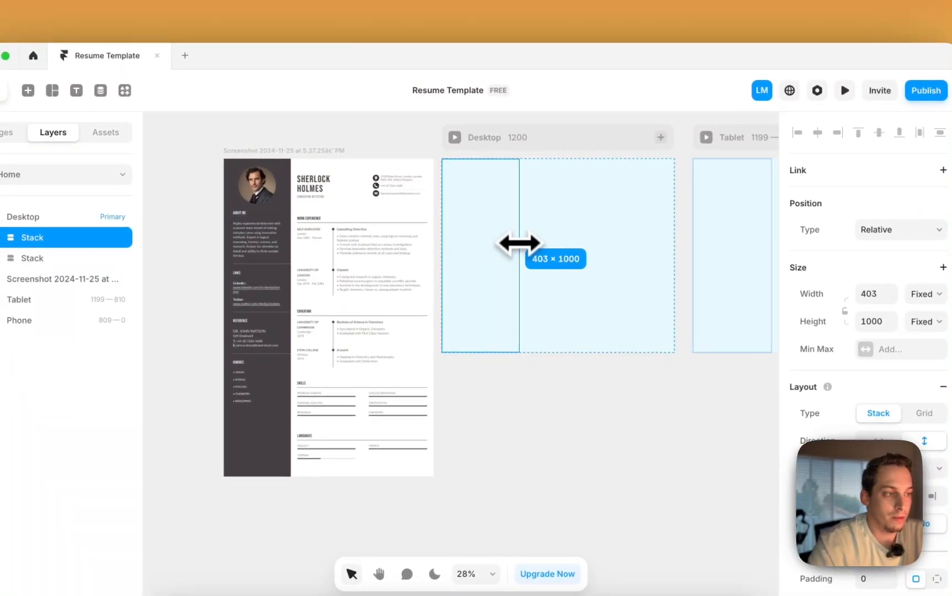
scroll(557, 263, right, 5)
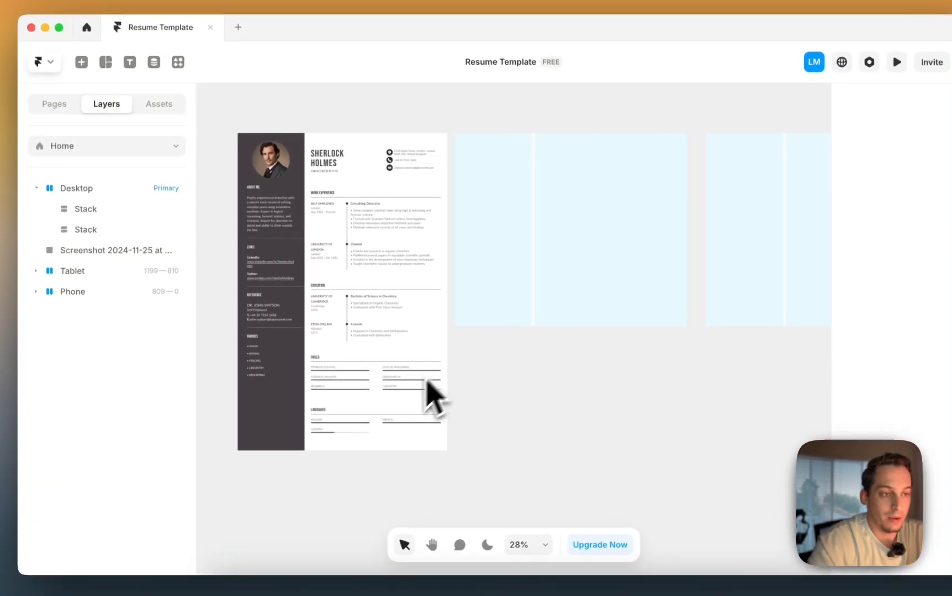
- Draw a square placeholder frame and move it into the left Stack column
click(404, 318)
click(486, 300)
click(475, 363)
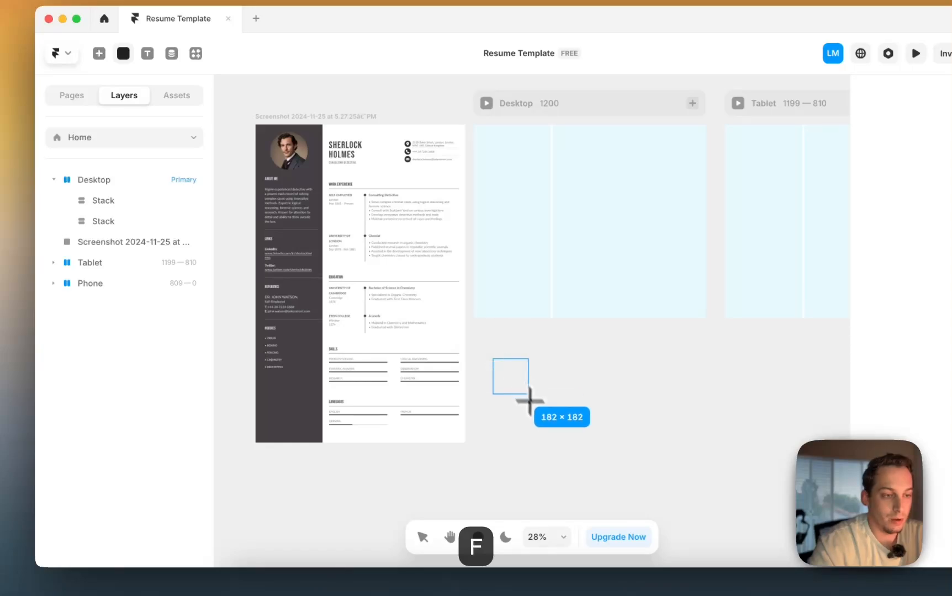
drag(529, 402, 544, 423)
mouse_move(517, 383)
mouse_down()
mouse_move(509, 195)
mouse_move(484, 212)
mouse_up()
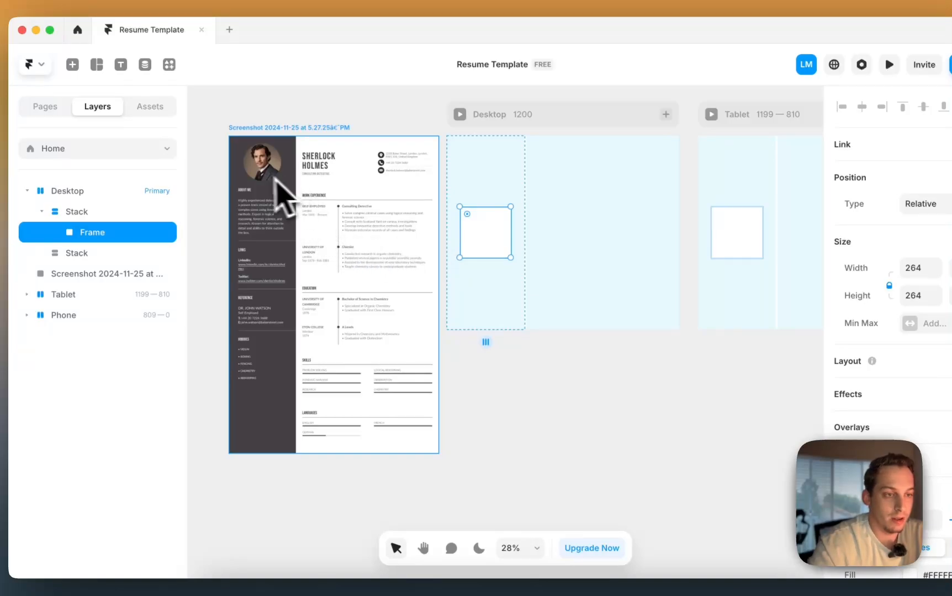
click(516, 448)
- Add an 'About me' text in Geist font under the placeholder in the left column
key(t)
click(475, 424)
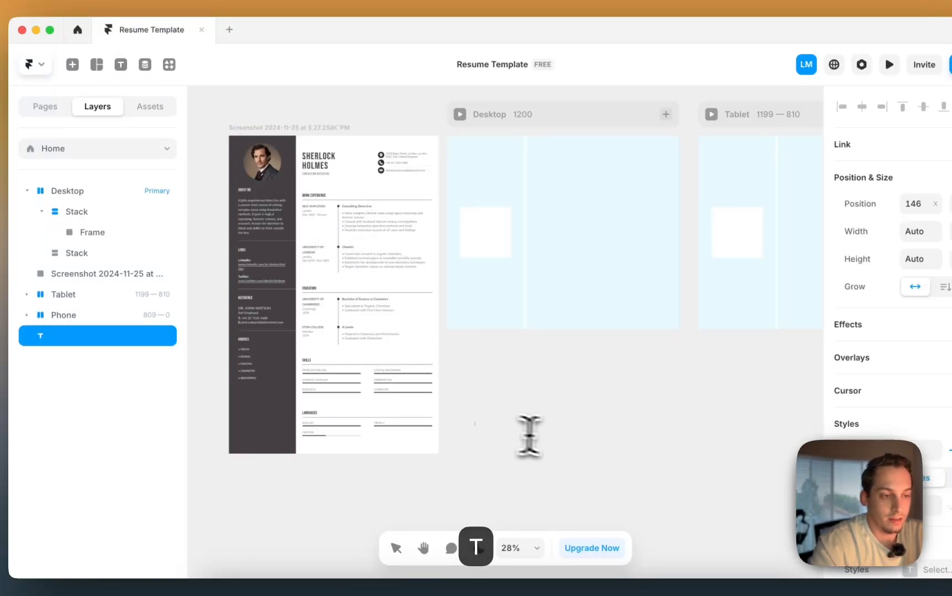
scroll(309, 212, up, 3)
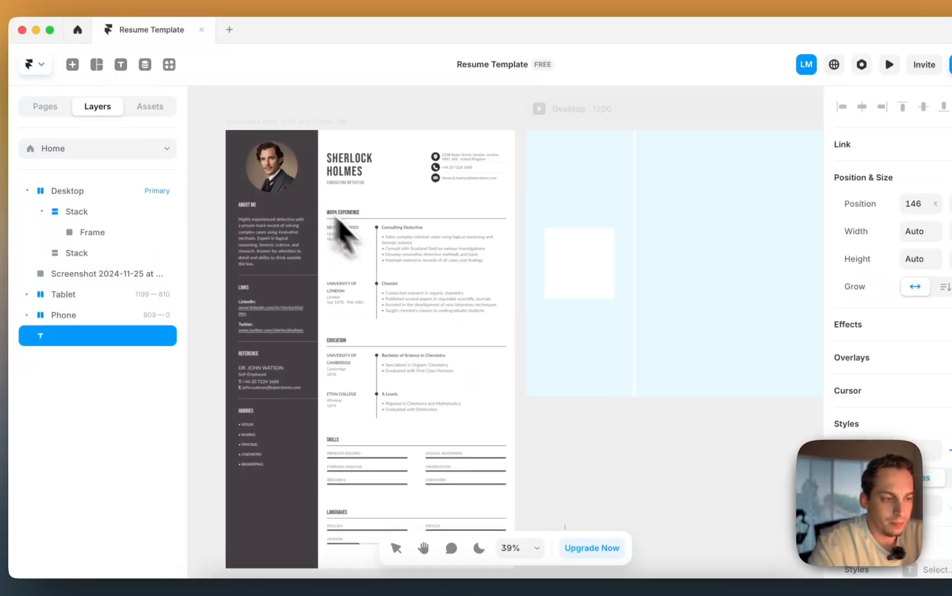
text(About me)
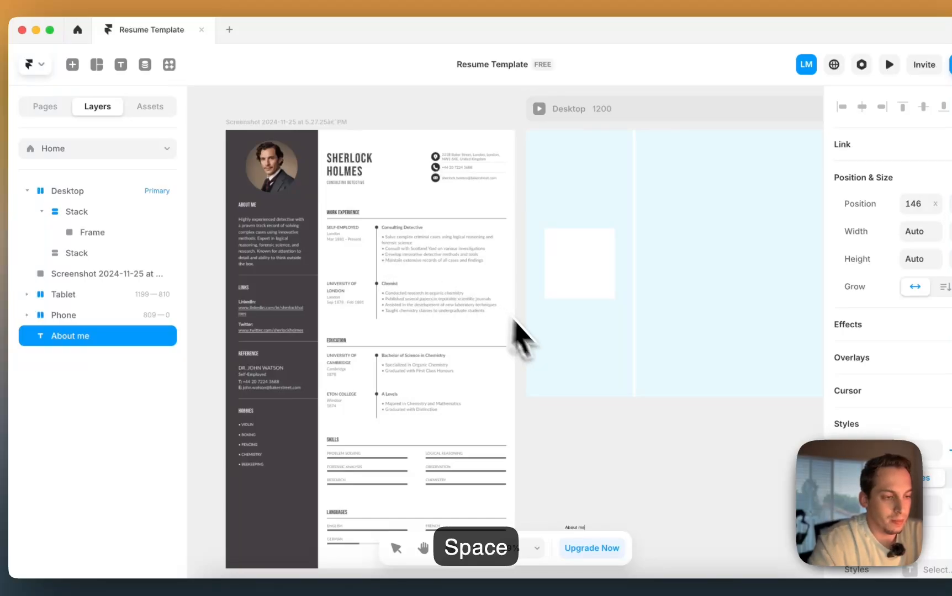
click(538, 434)
scroll(538, 435, down, 1)
scroll(947, 459, down, 4)
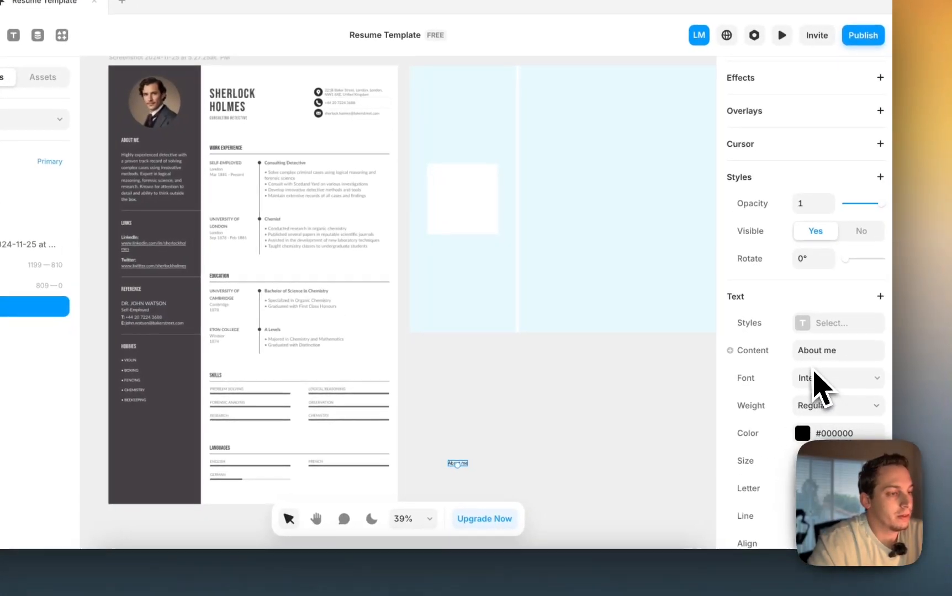
click(814, 376)
text(geist)
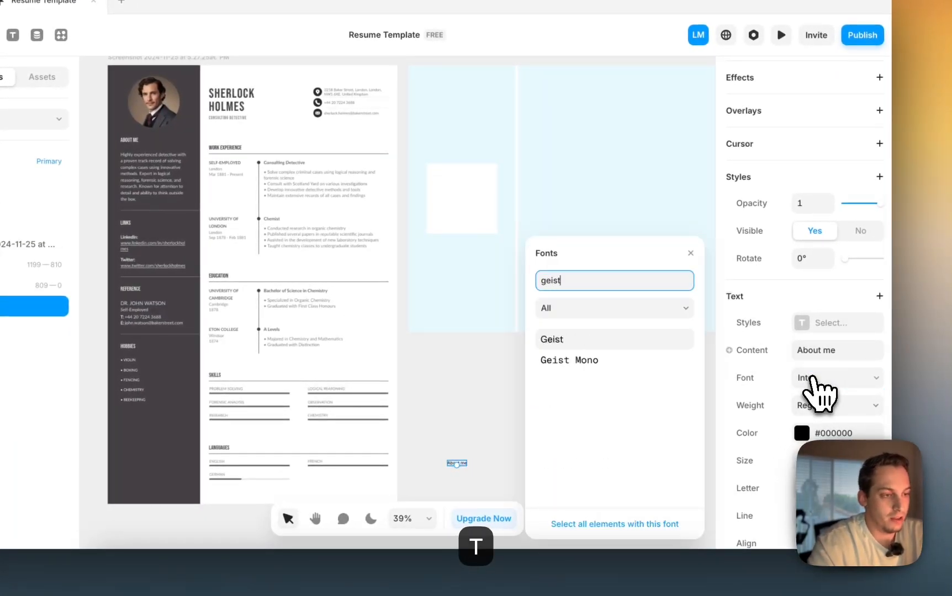
click(577, 340)
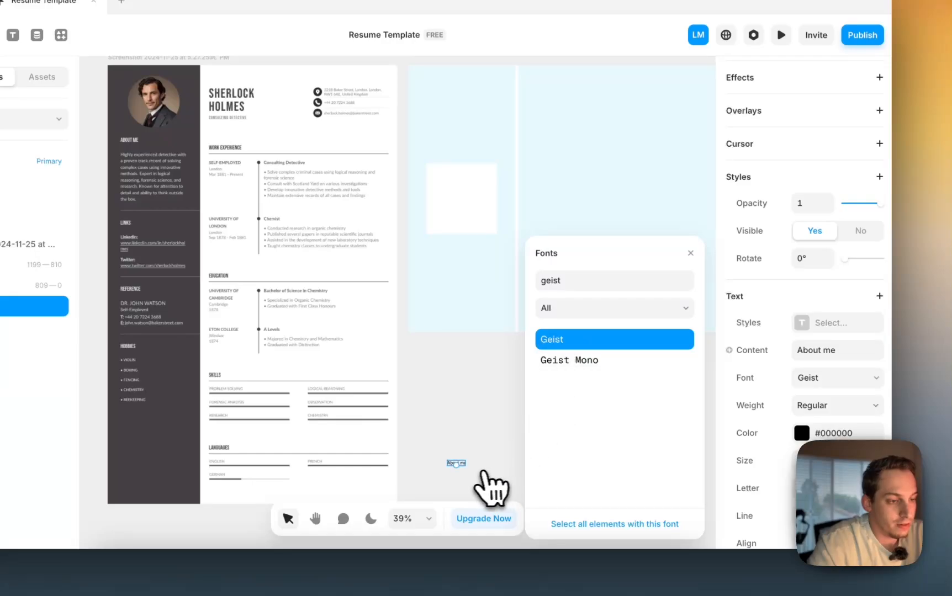
click(806, 460)
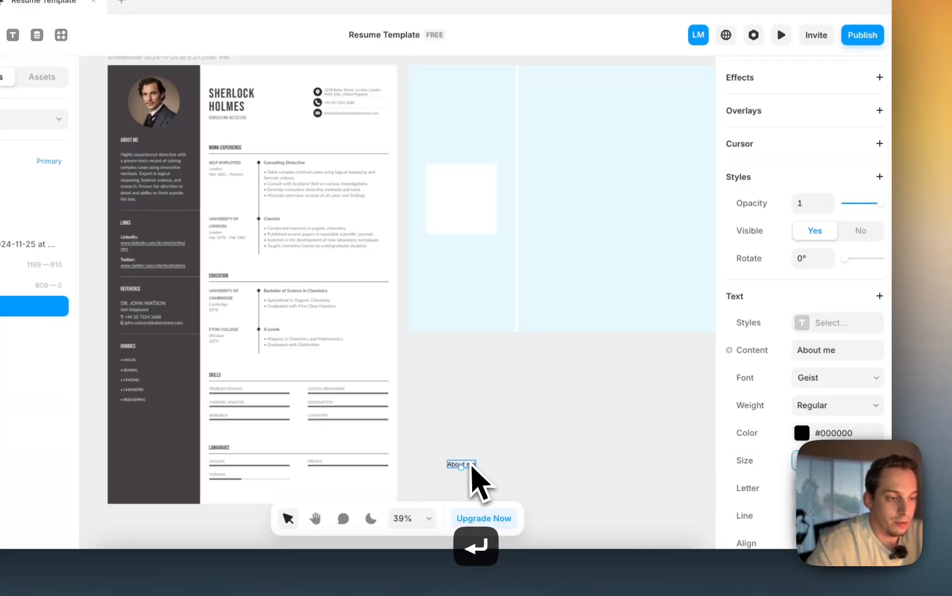
drag(471, 469, 463, 264)
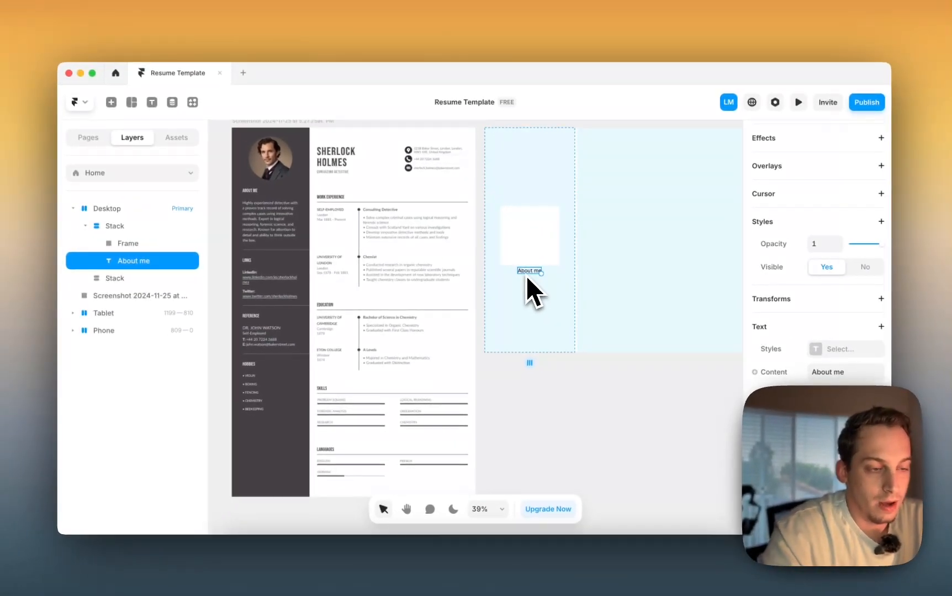
- Duplicate About me and retype it as 'Highly motivated detective with a proven track record in Framer development'
key(super+d)
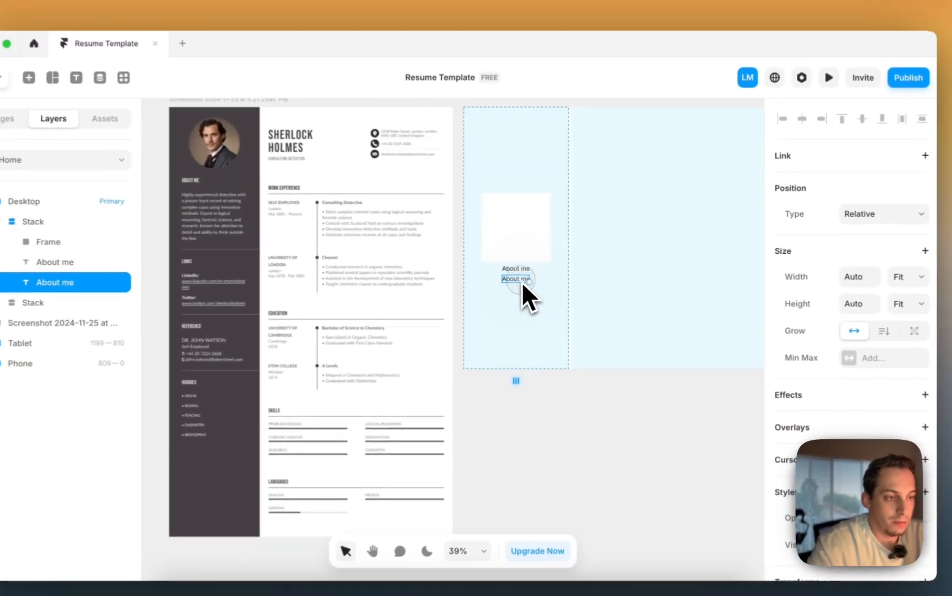
double_click(531, 276)
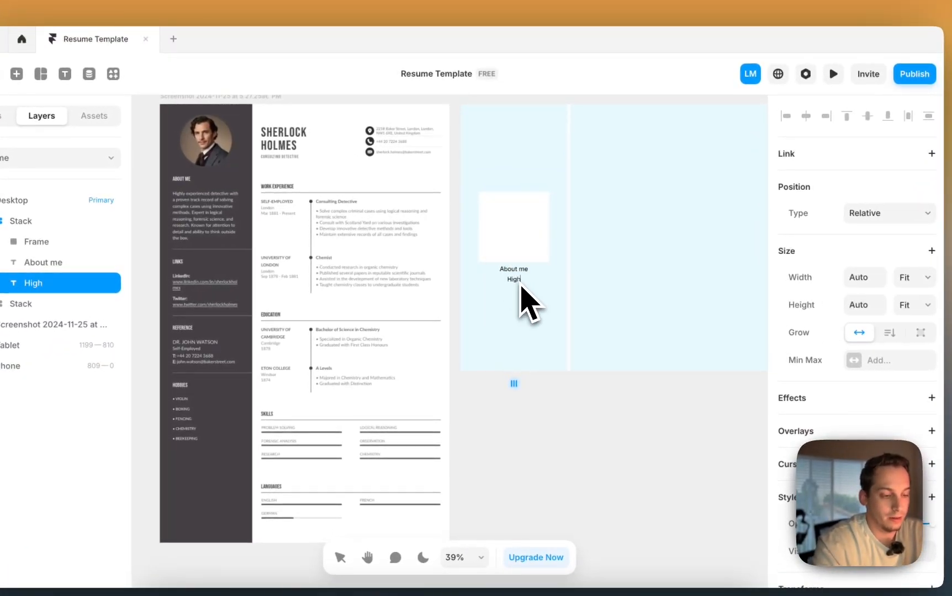
text(High)
text(ly motivated)
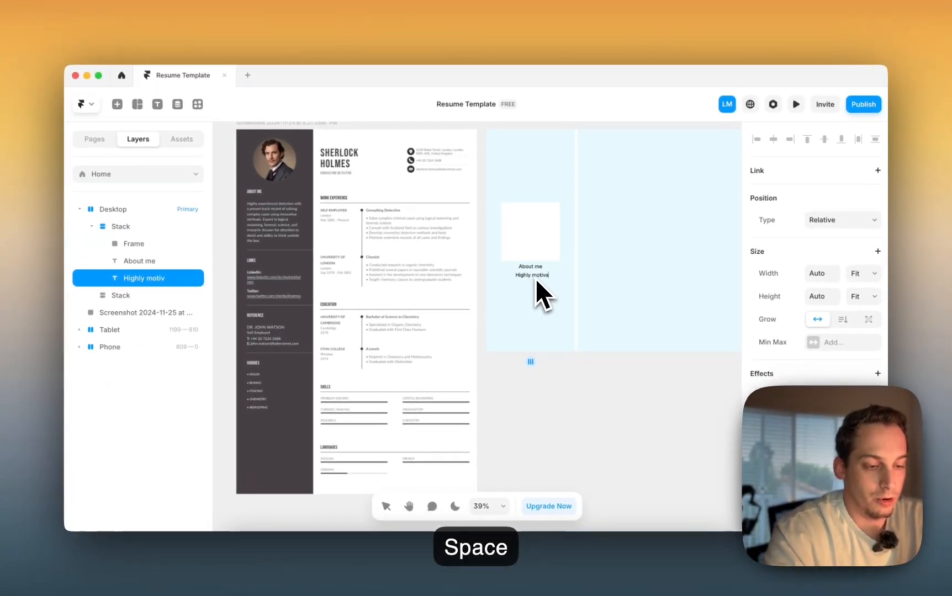
text( detect)
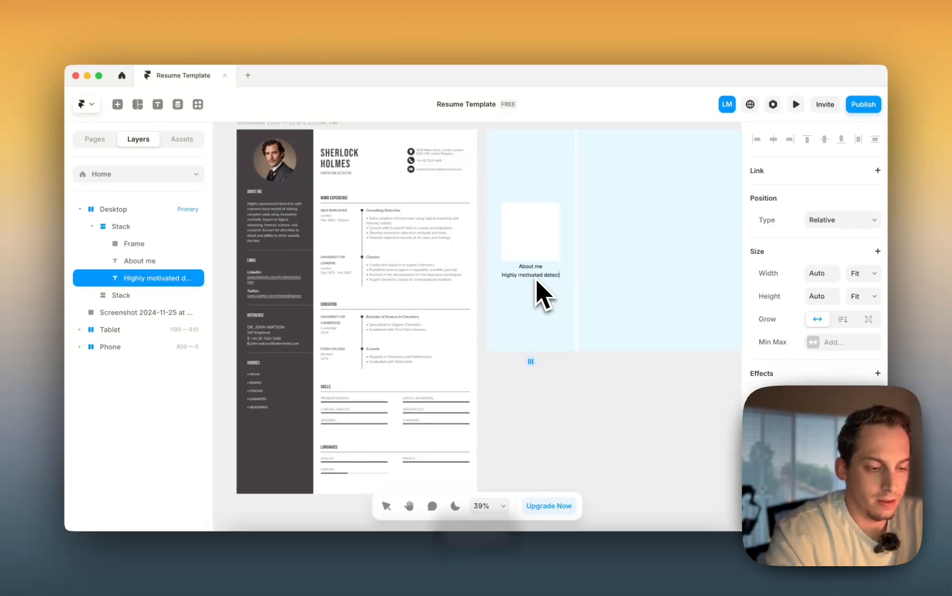
text(ive with a)
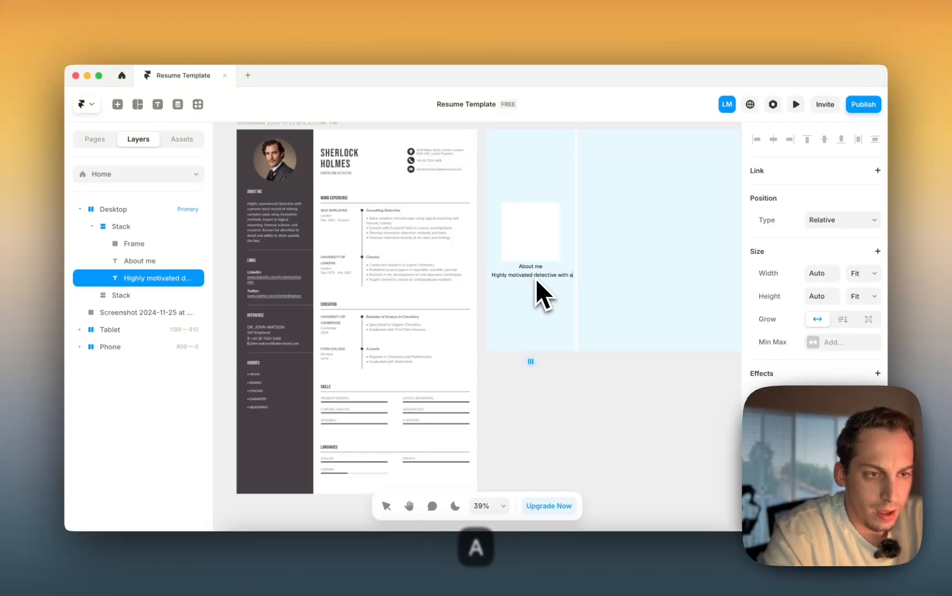
text( proven tra)
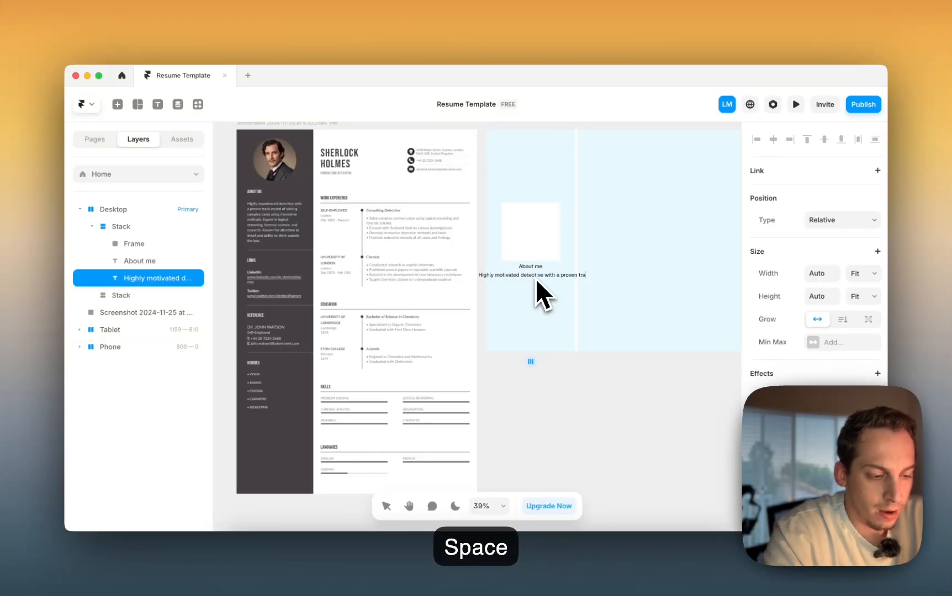
text(ck record in)
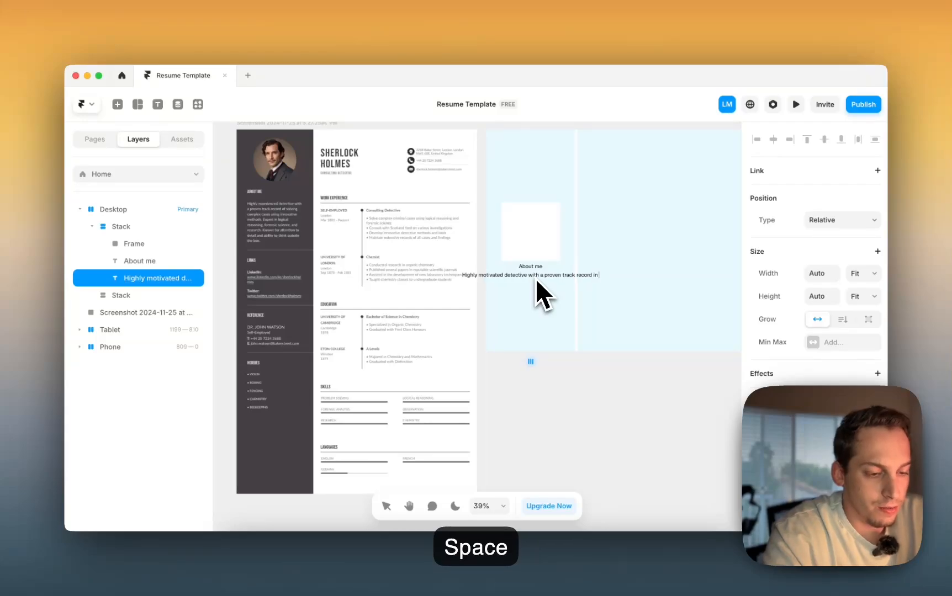
text( Framer develop)
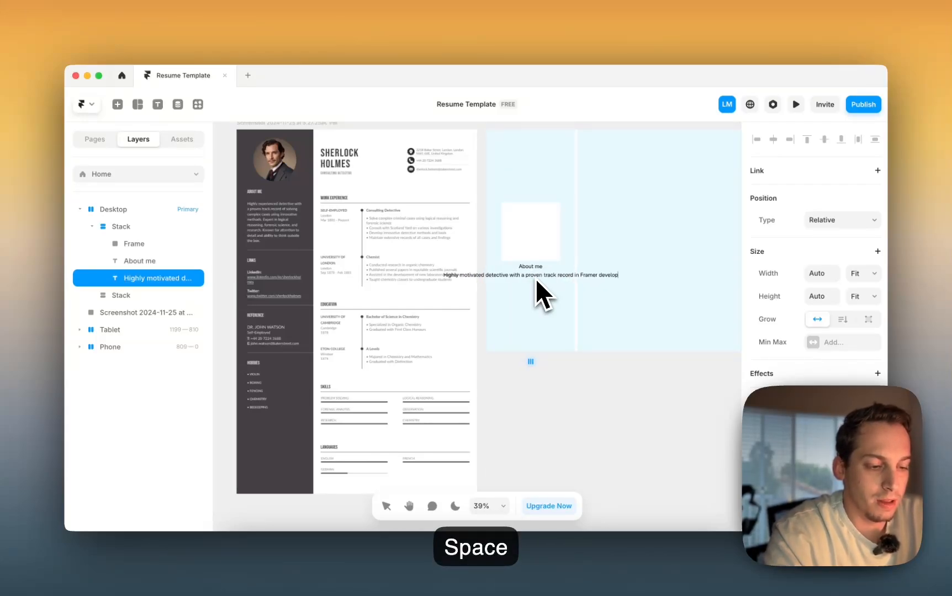
text(ment)
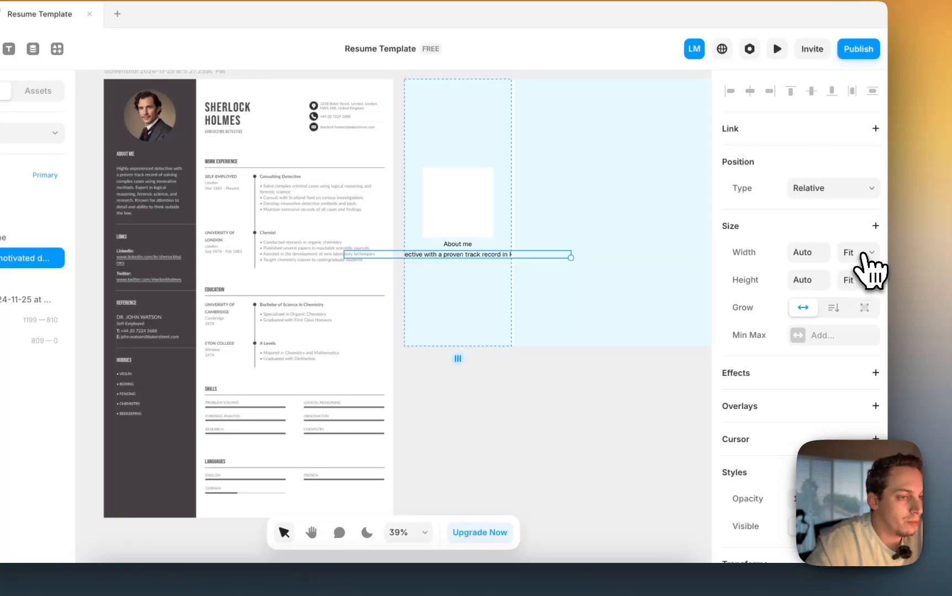
- Set both the paragraph and the About me heading to Fill width
click(862, 254)
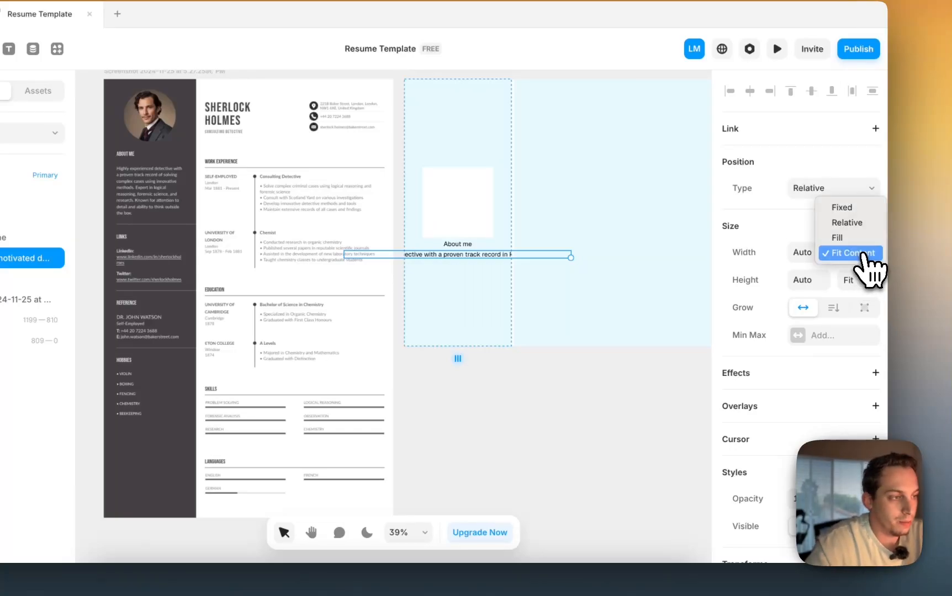
click(850, 238)
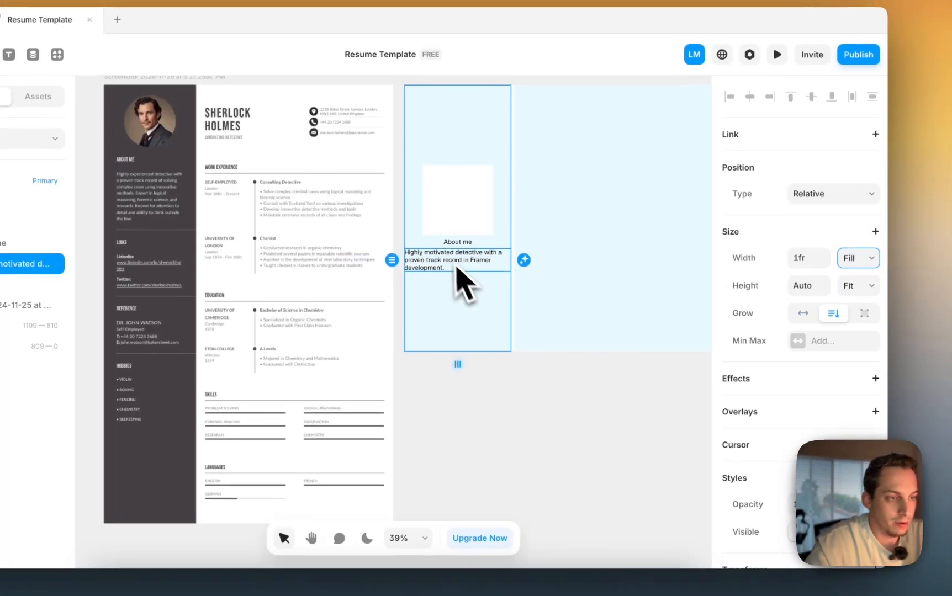
click(456, 239)
scroll(819, 313, up, 5)
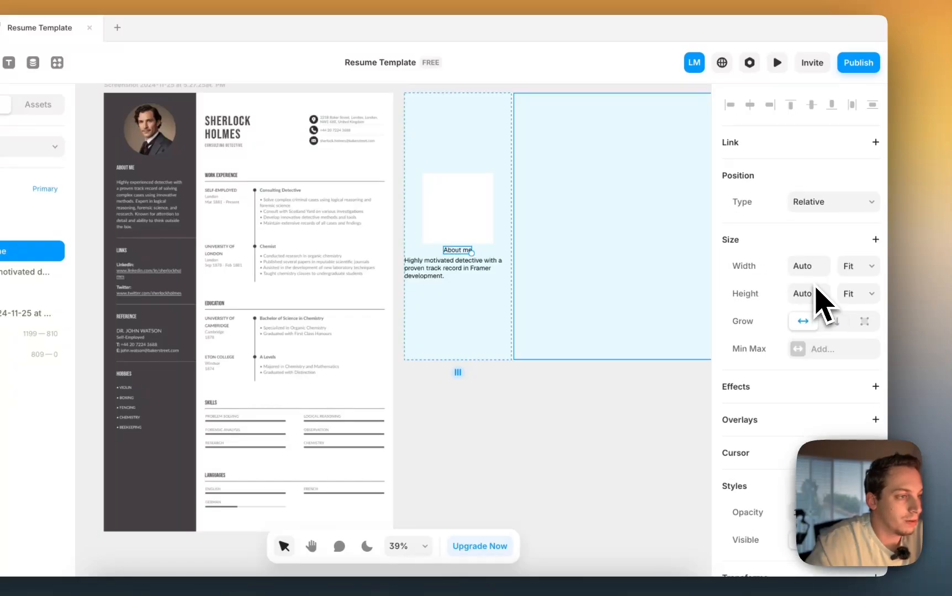
click(861, 276)
click(843, 267)
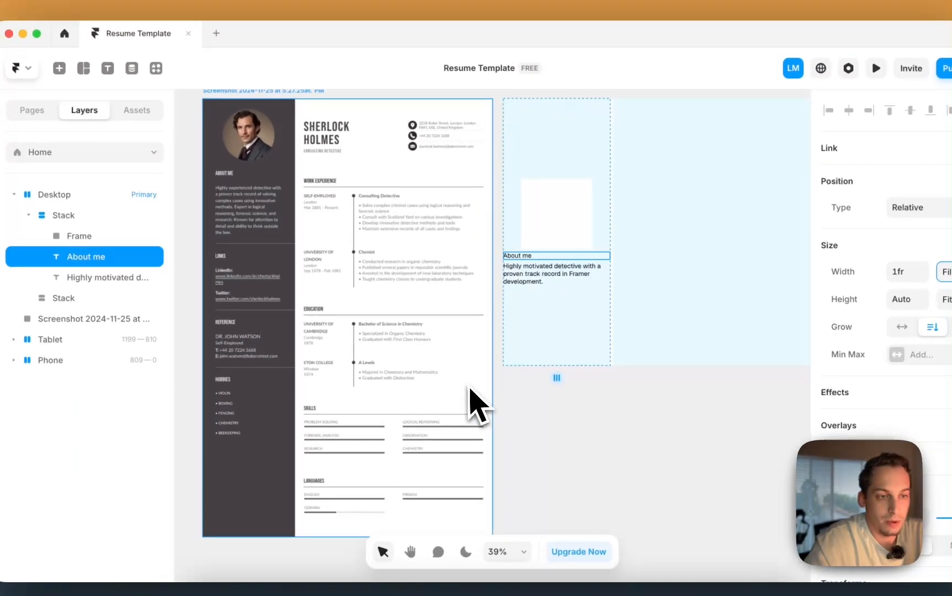
click(545, 283)
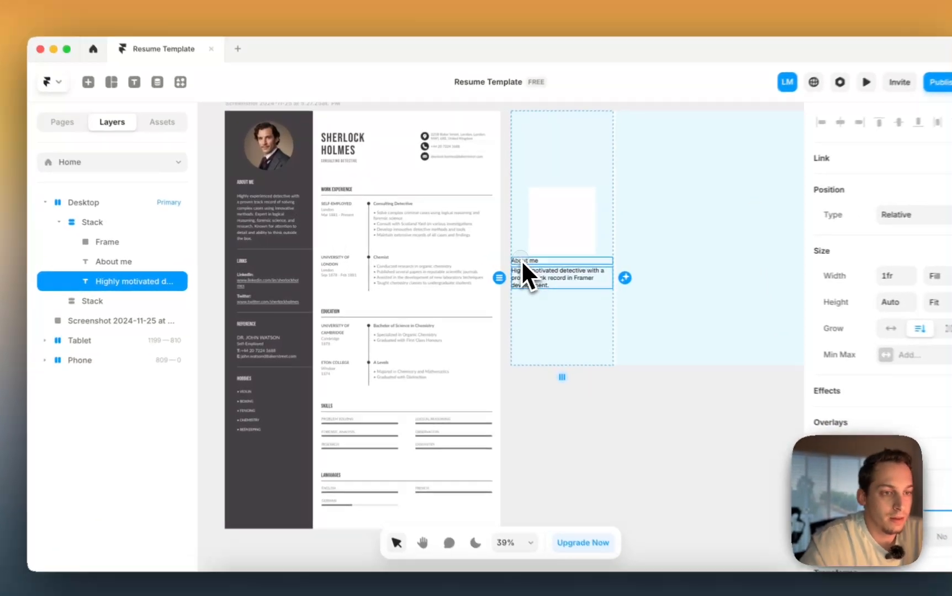
shift+click(489, 260)
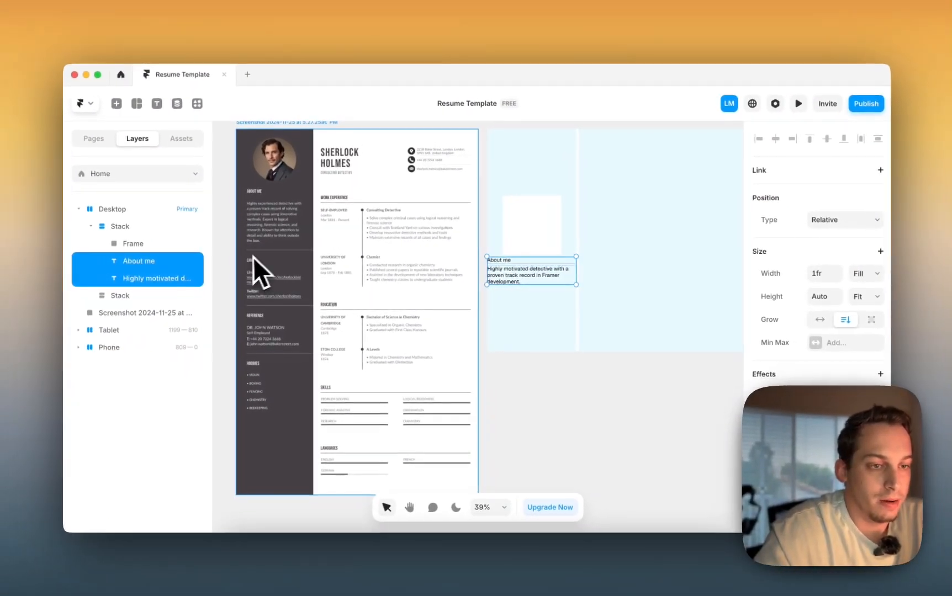
- Wrap the placeholder frame, heading and paragraph together in a new stack
shift+click(513, 248)
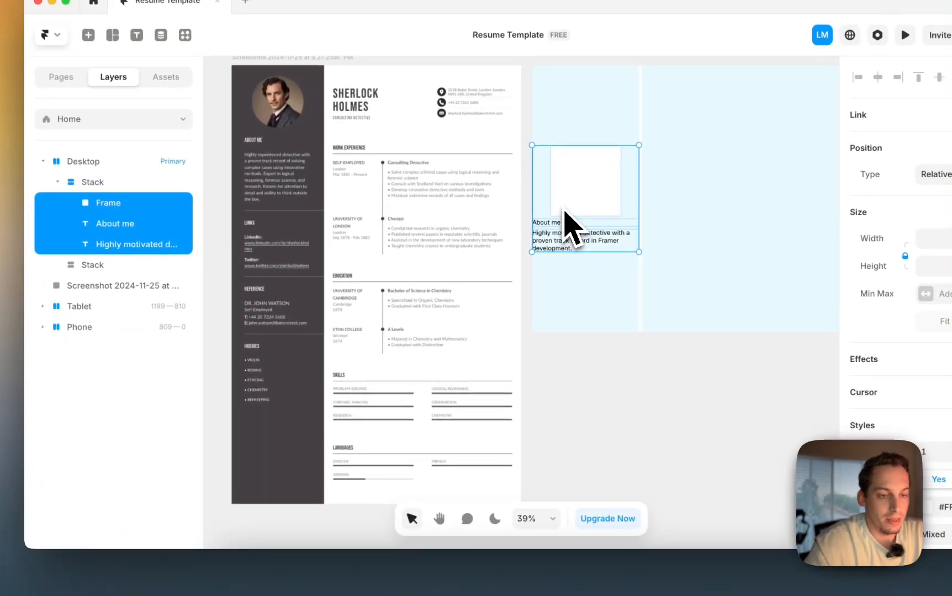
right_click(566, 214)
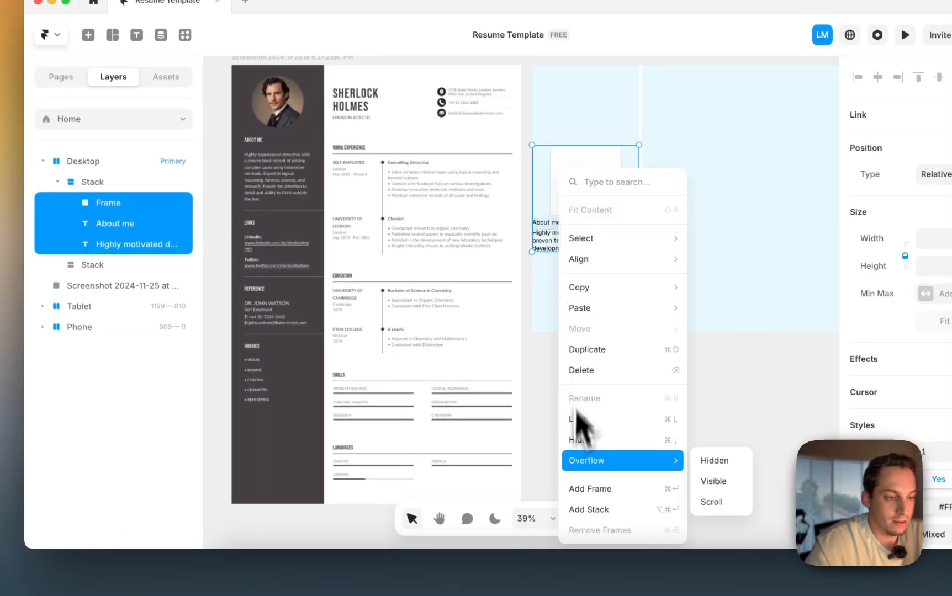
click(583, 515)
- Rename the outer stack 'Left Panel' and the inner stack 'Stack 1'
double_click(92, 185)
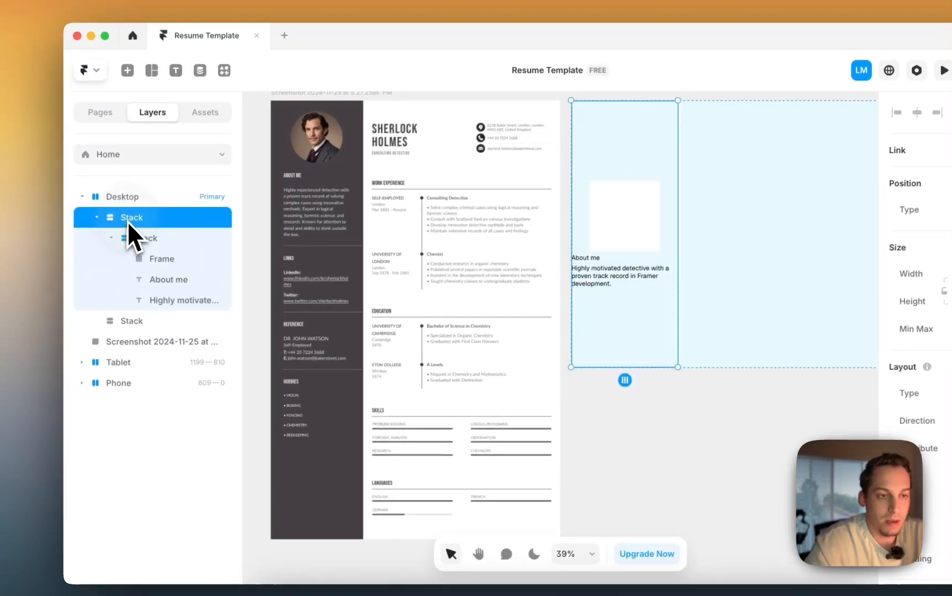
text(Left Pa)
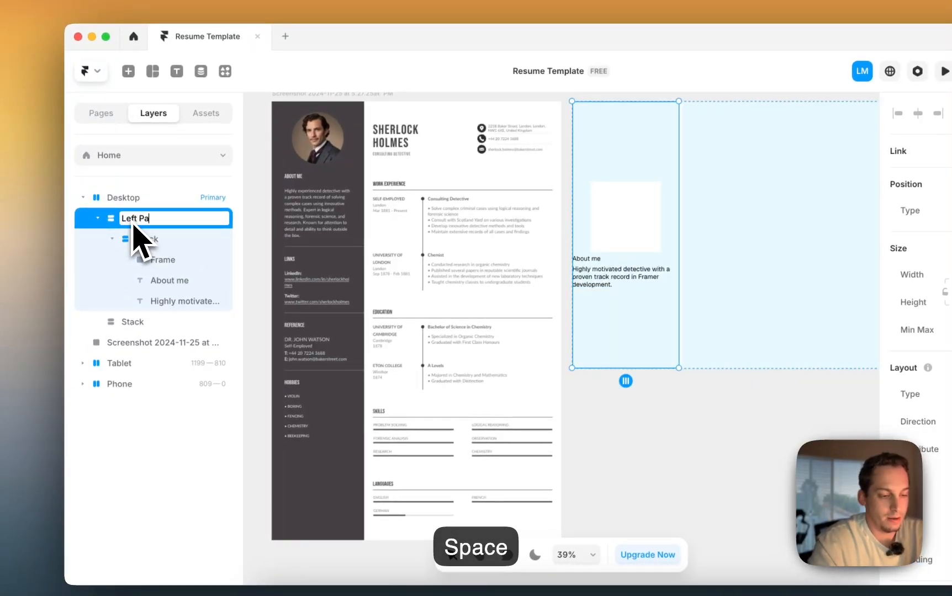
text(nel)
key(Return)
click(142, 243)
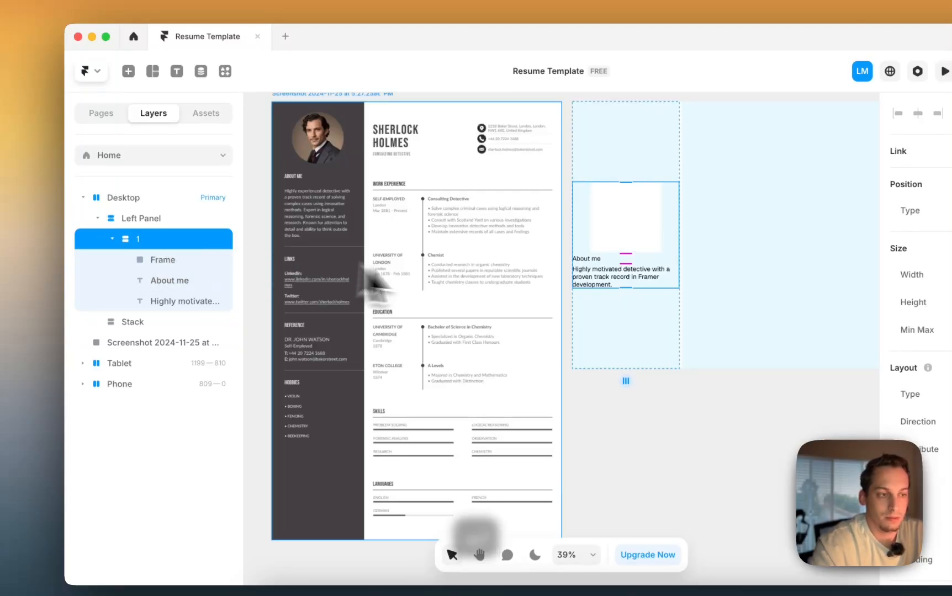
click(161, 243)
text(St)
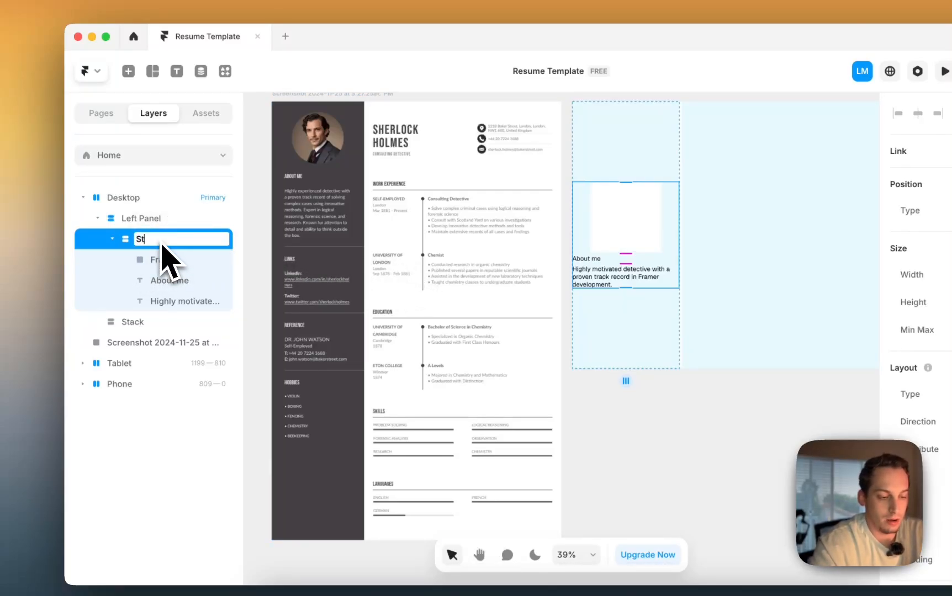
text(ack 1)
key(Return)
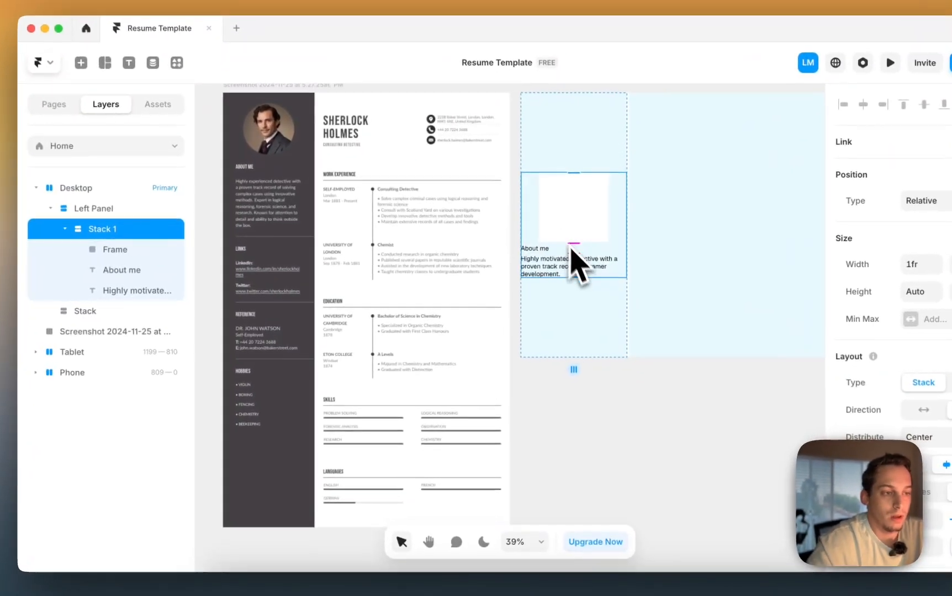
- Give Stack 1 a bottom padding of 20 using individual-side padding
click(537, 401)
click(532, 254)
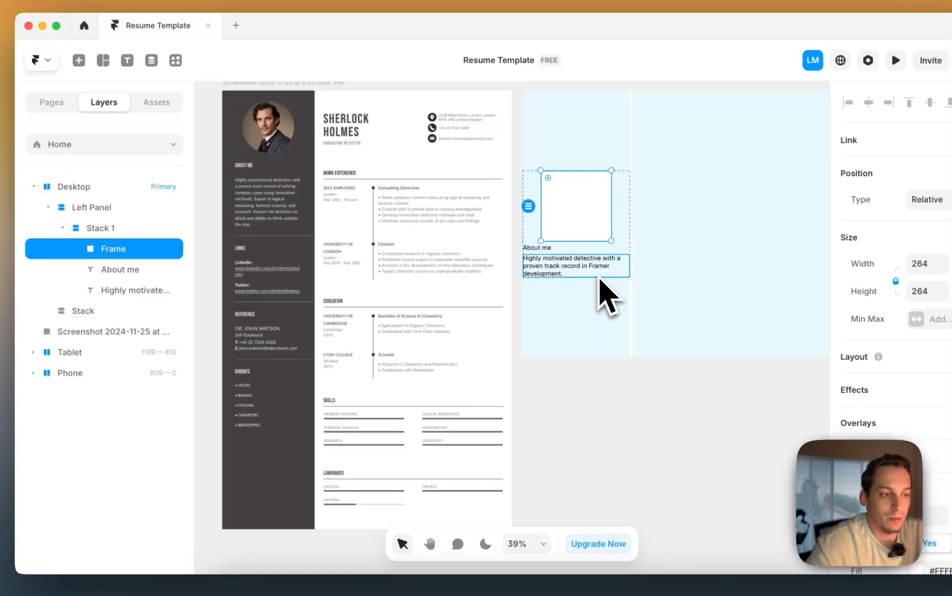
click(102, 228)
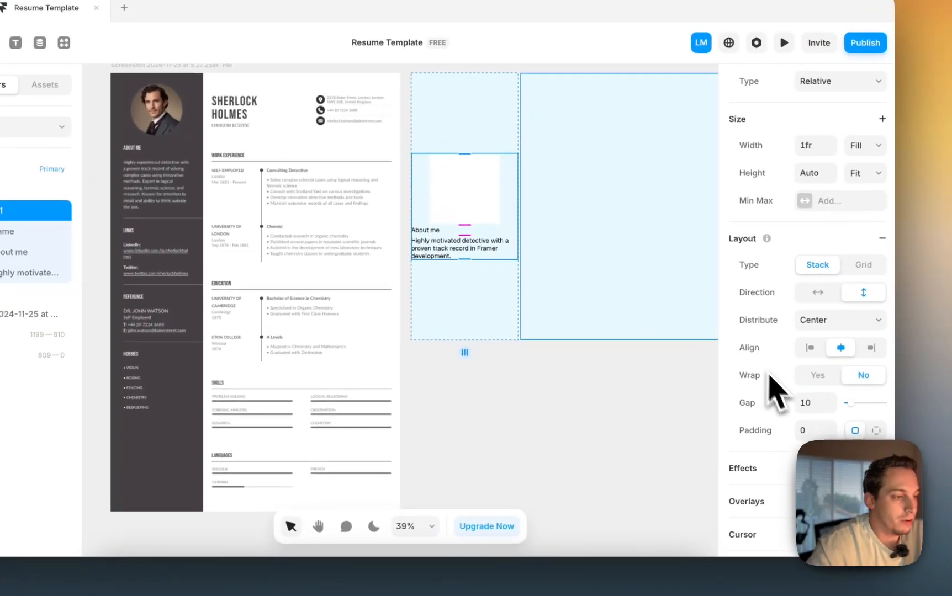
click(877, 430)
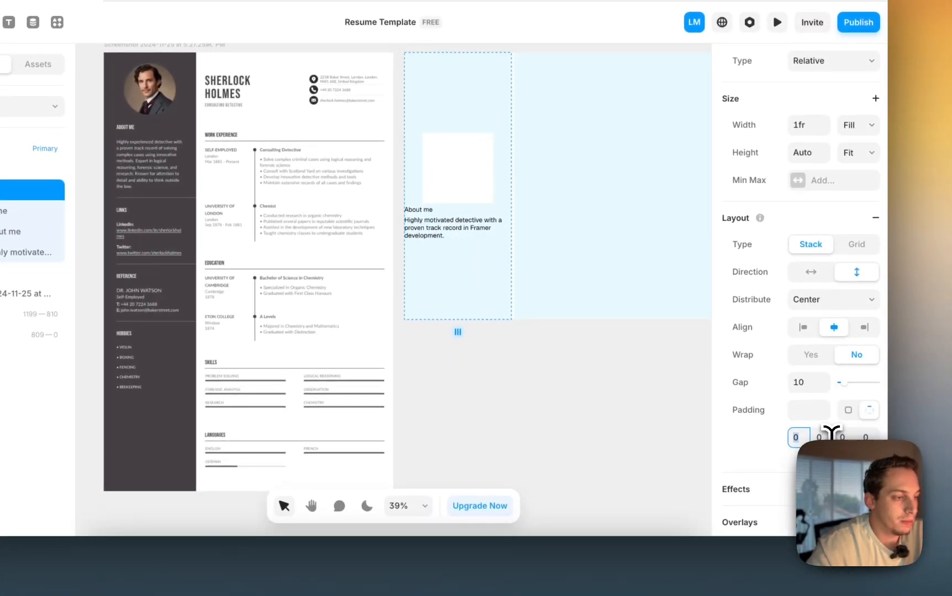
key(shift+Up)
key(shift+Up)
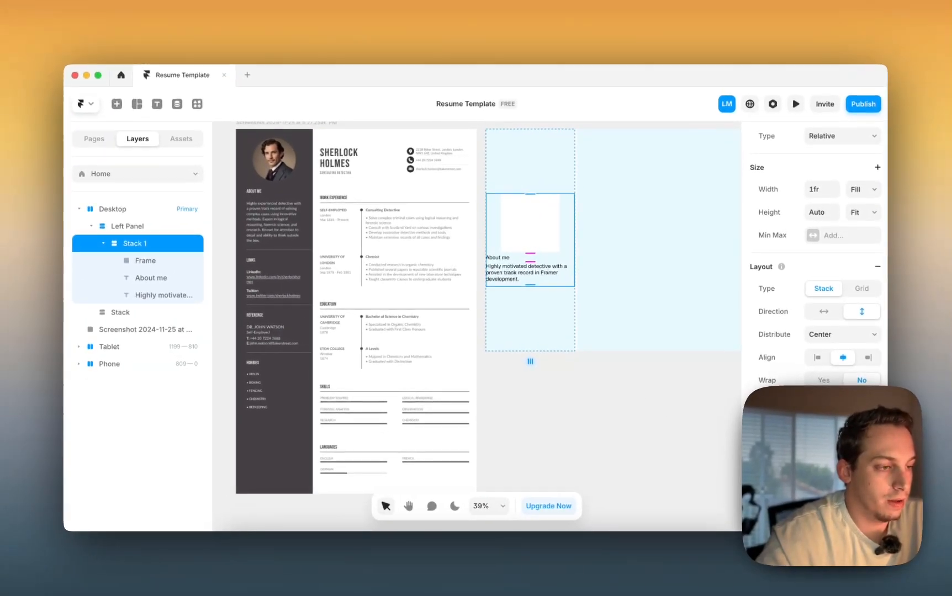
- Add a solid #222222 border to Stack 1, 1 wide on the bottom side only
scroll(814, 249, down, 10)
click(829, 348)
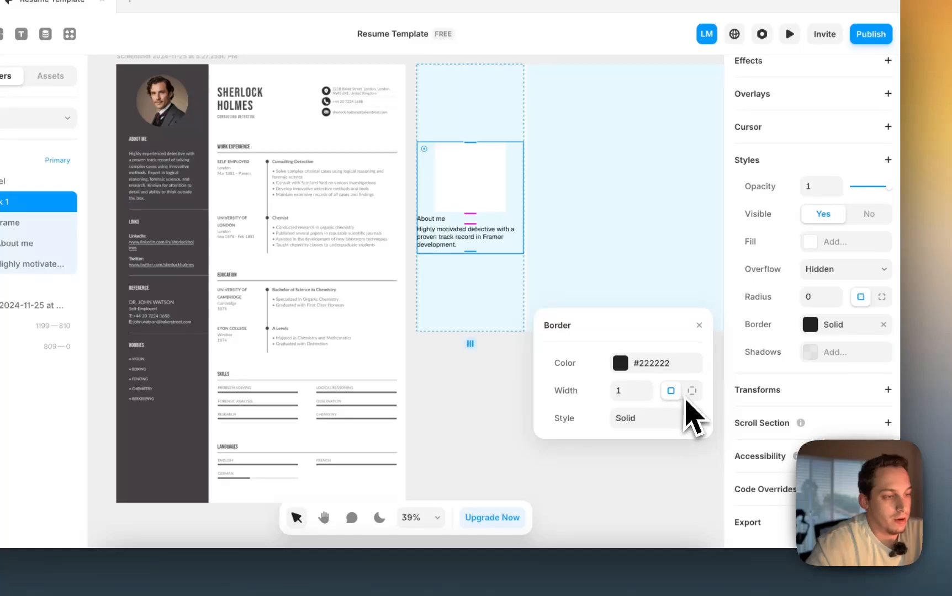
click(692, 391)
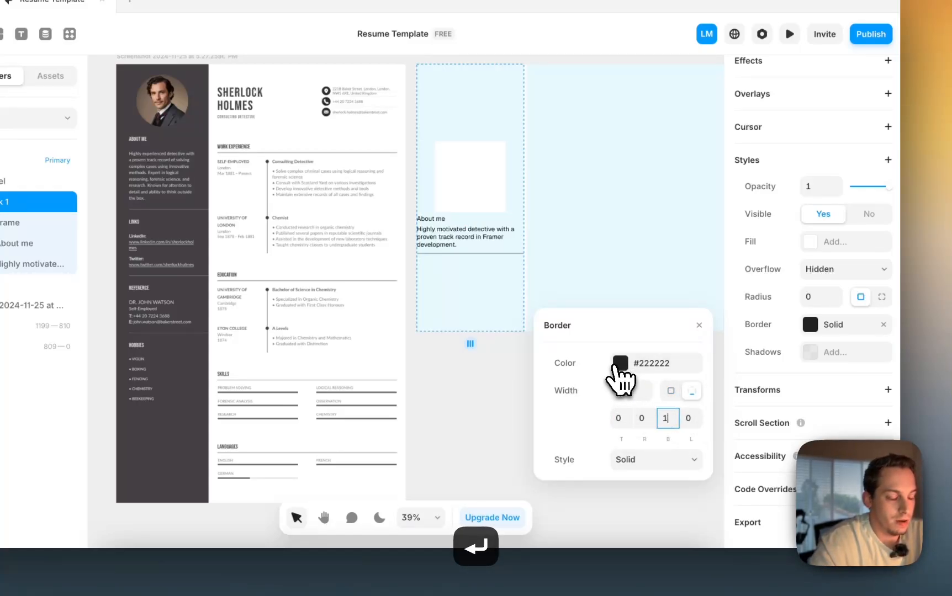
click(619, 364)
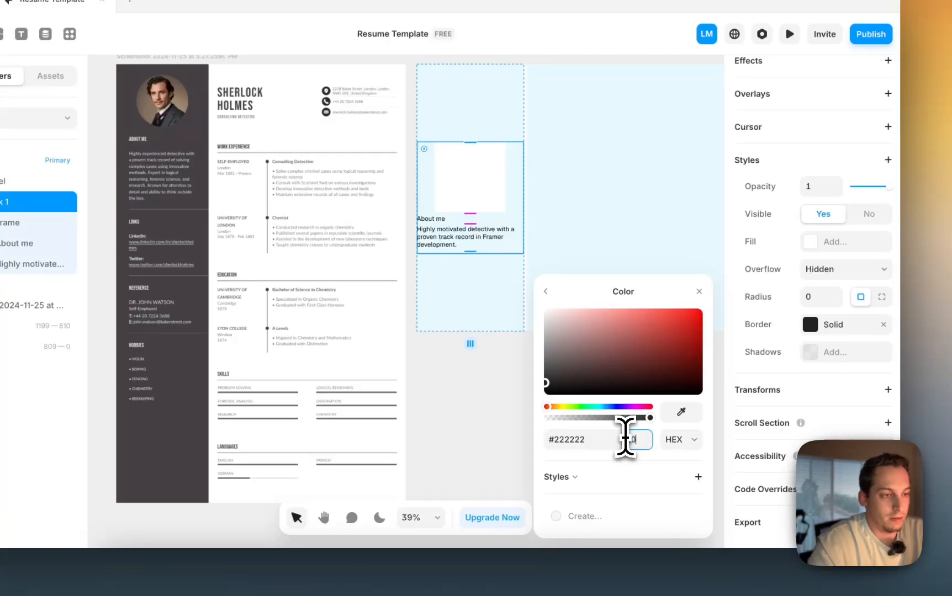
click(497, 422)
scroll(474, 414, right, 2)
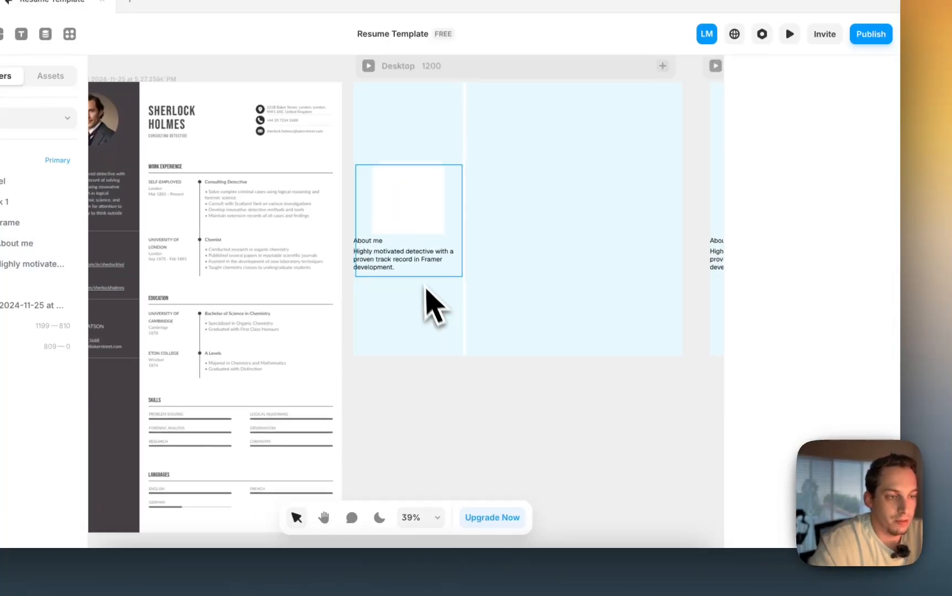
- Set the Highly motivated body text to size 16 and adjust its colour opacity
scroll(423, 287, up, 5)
scroll(402, 282, down, 3)
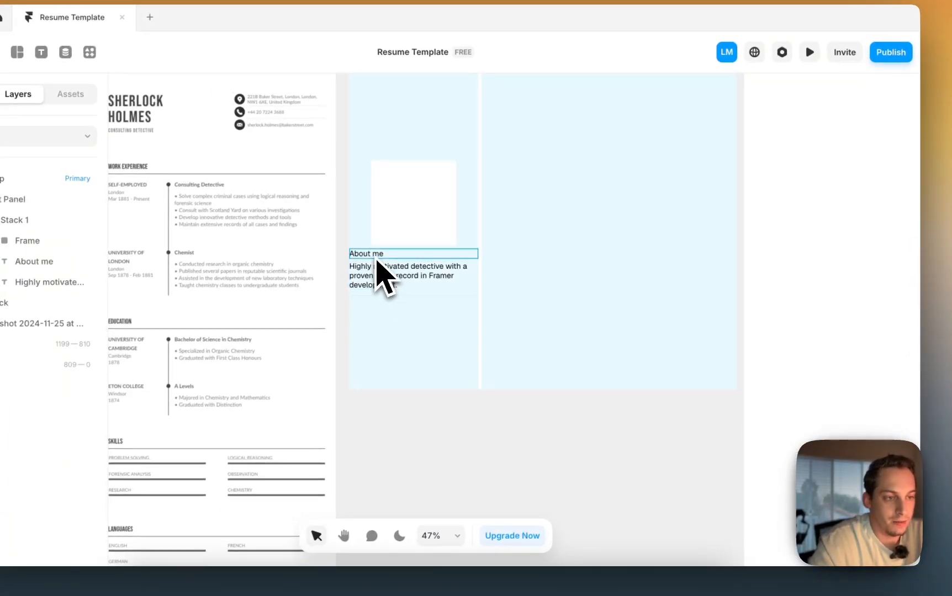
click(359, 261)
scroll(828, 431, down, 5)
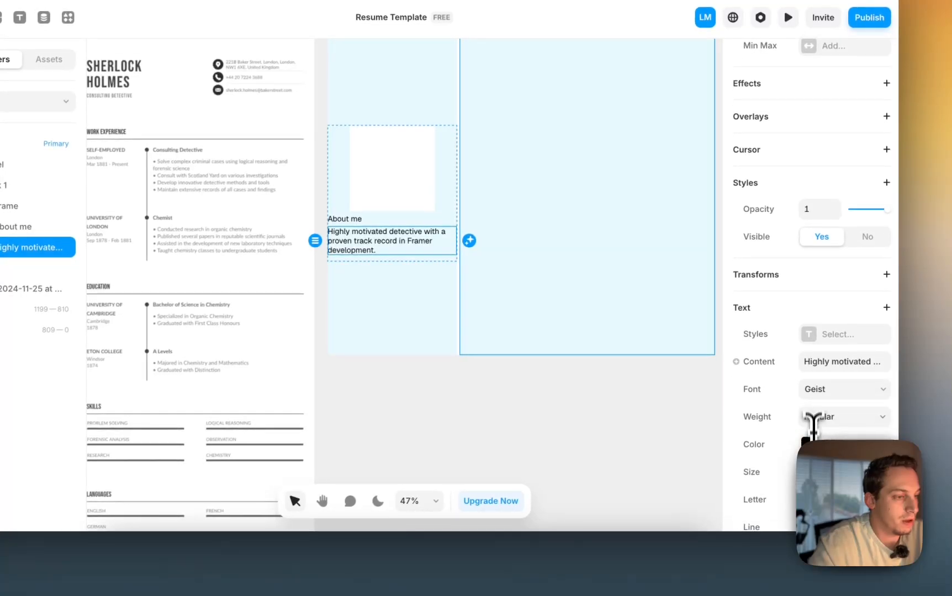
key(Return)
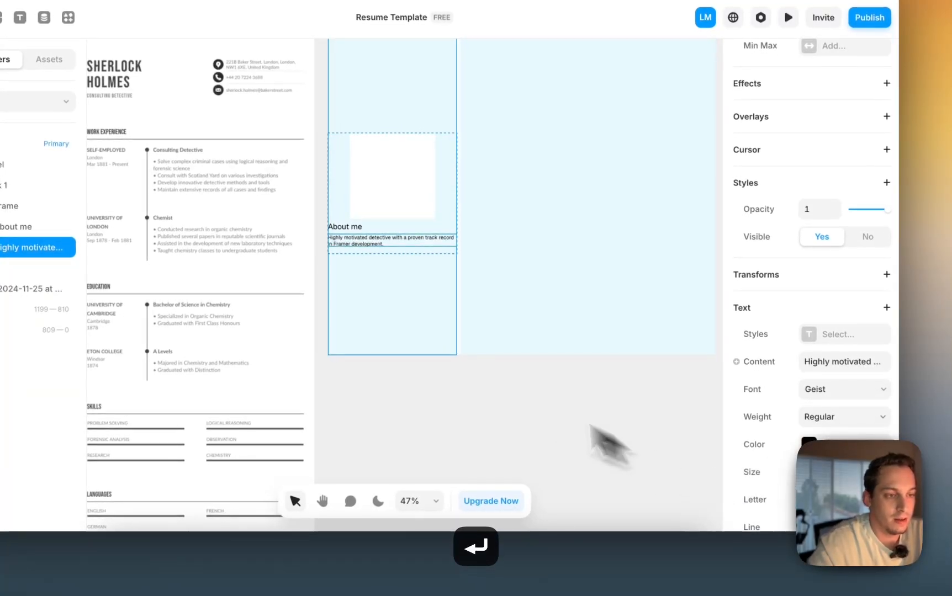
scroll(772, 455, down, 1)
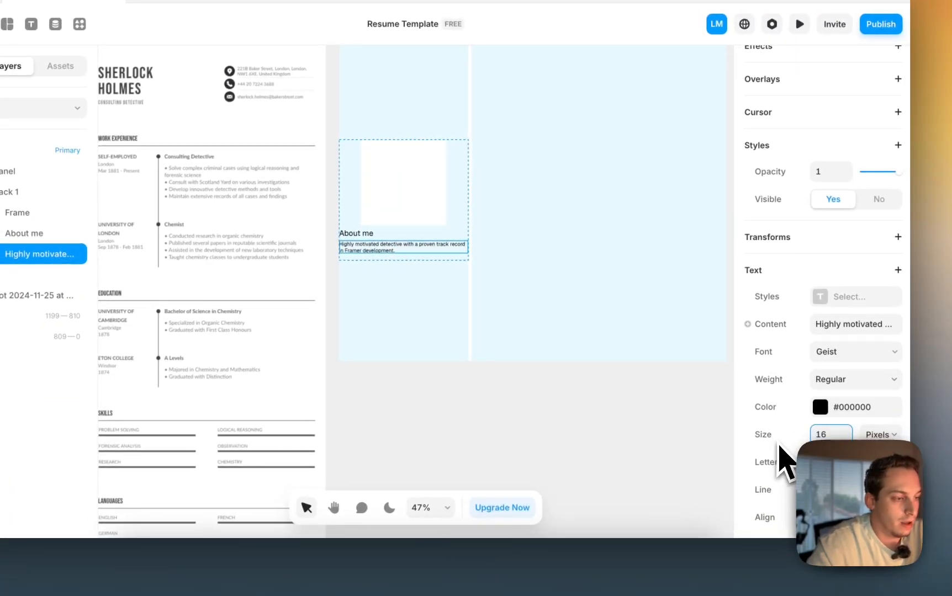
click(831, 490)
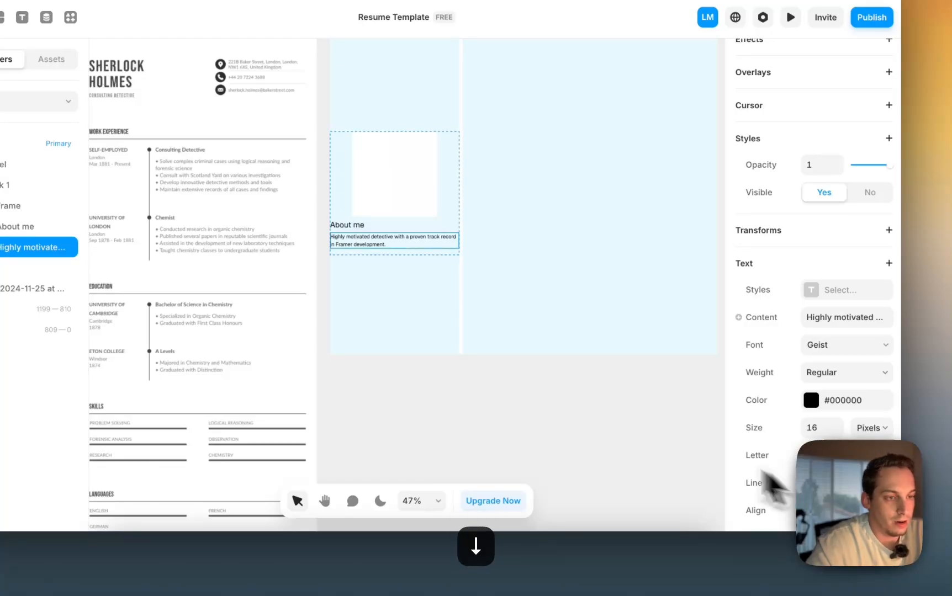
click(811, 400)
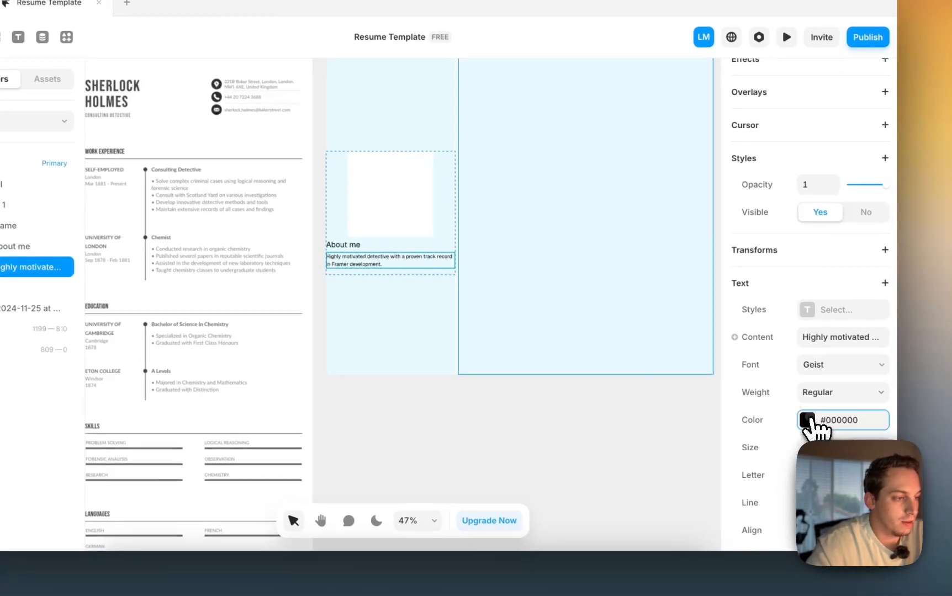
click(629, 442)
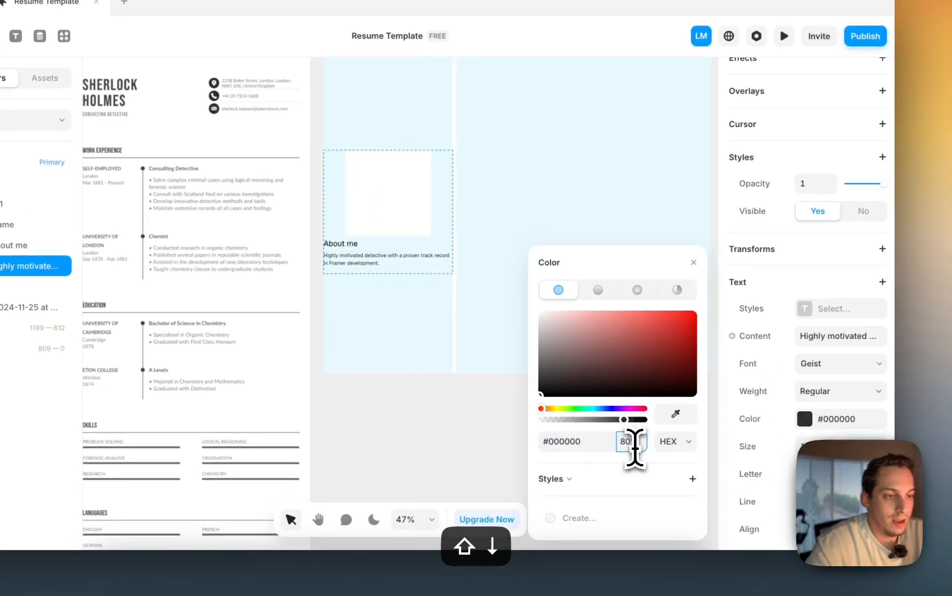
click(429, 440)
scroll(429, 422, left, 3)
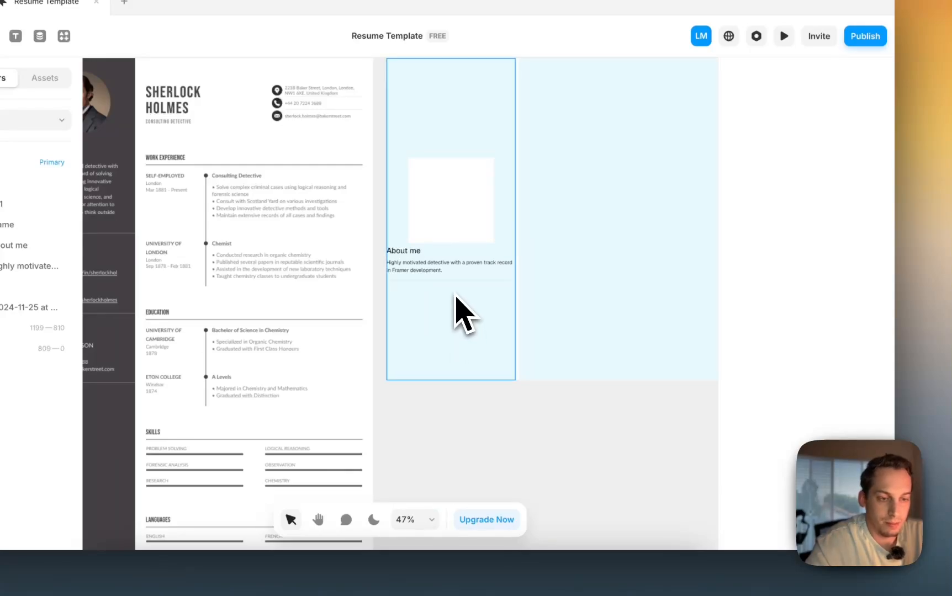
- Set the body text font to Geist Mono, undoing the same change on About me
click(421, 255)
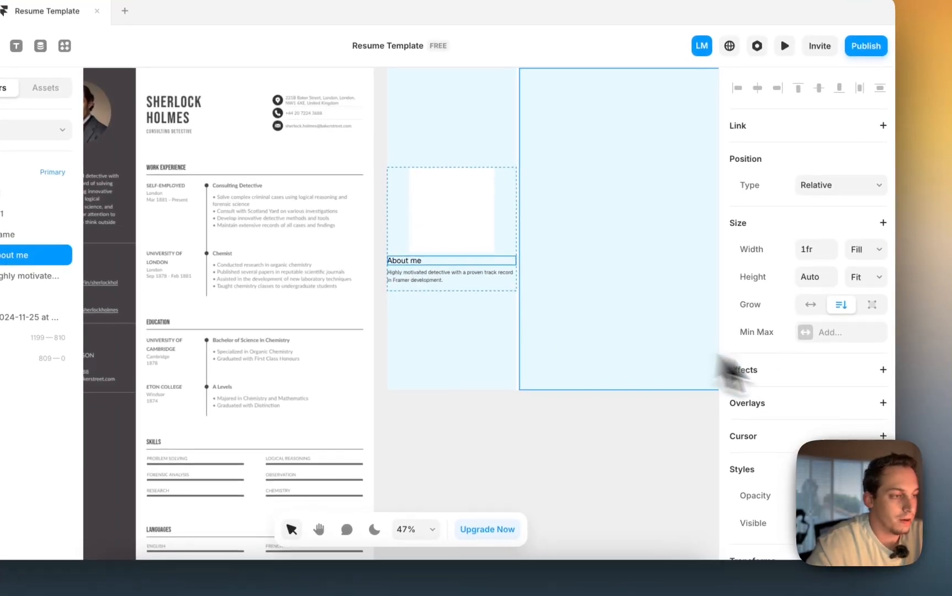
scroll(726, 374, down, 5)
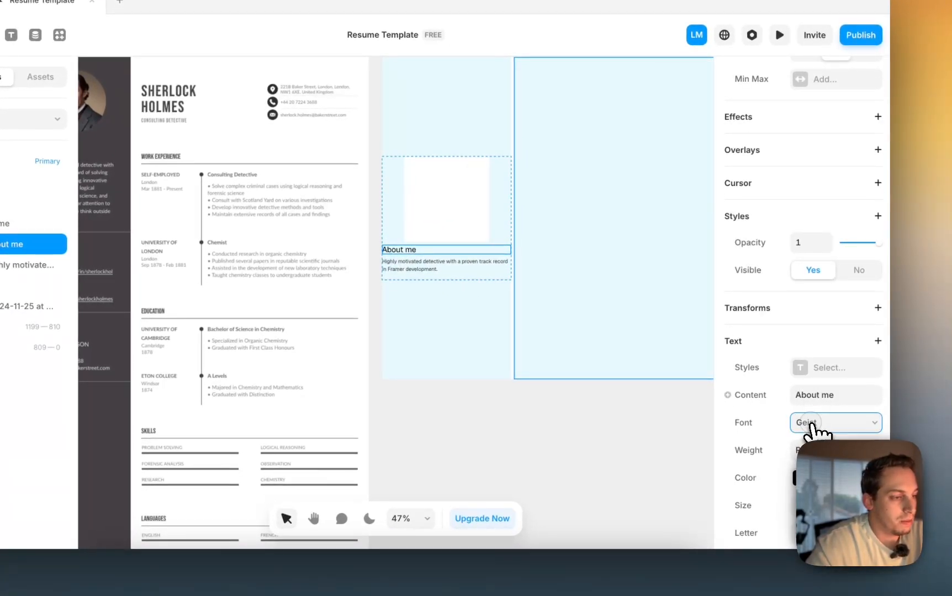
click(809, 422)
click(648, 438)
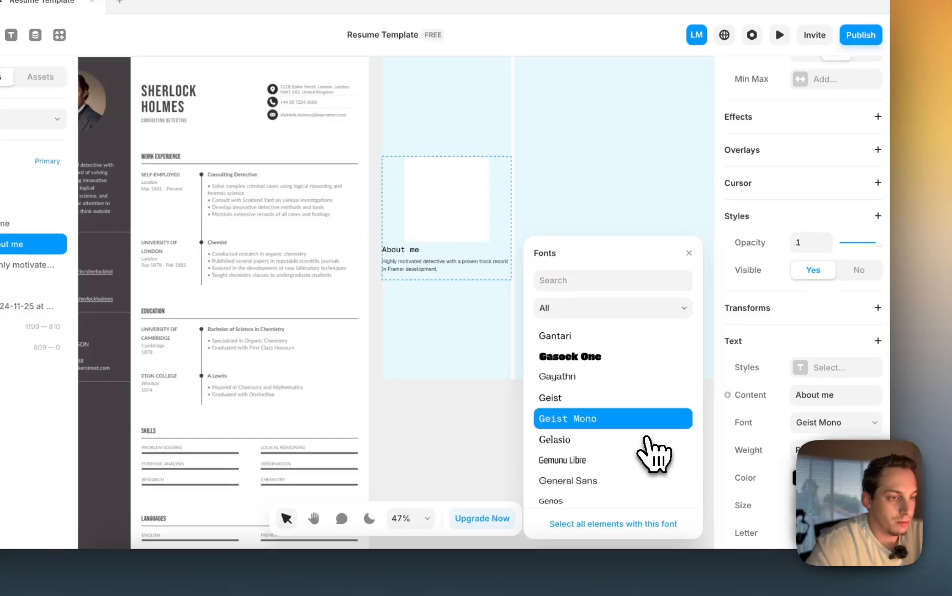
key(super+z)
key(super+z)
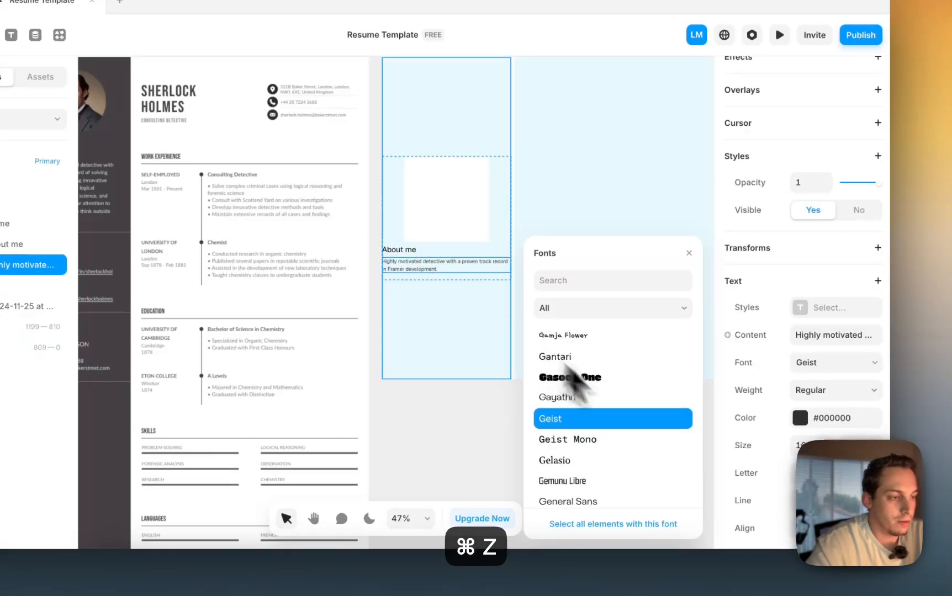
click(629, 440)
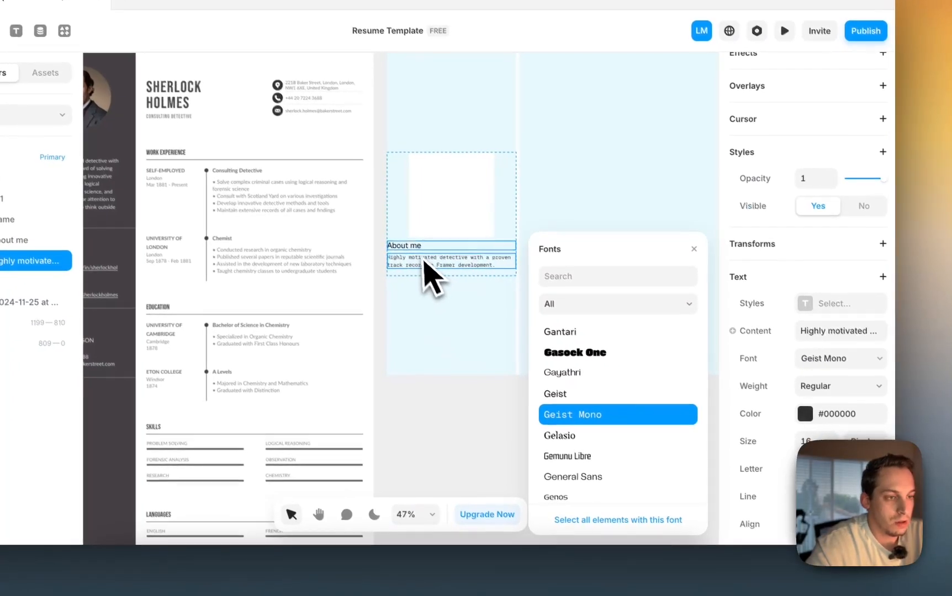
- Make the About me heading Semi Bold weight
click(424, 246)
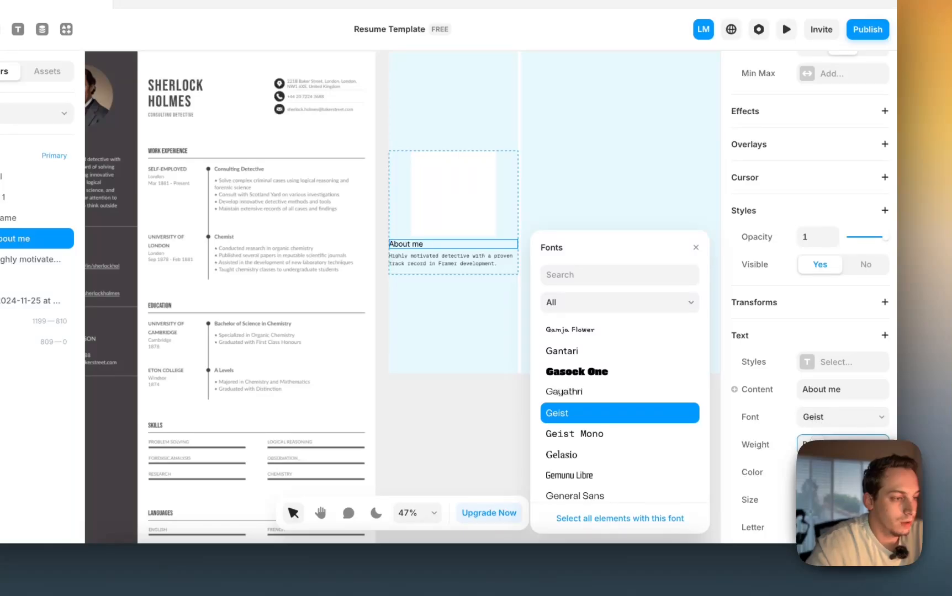
click(828, 444)
click(822, 491)
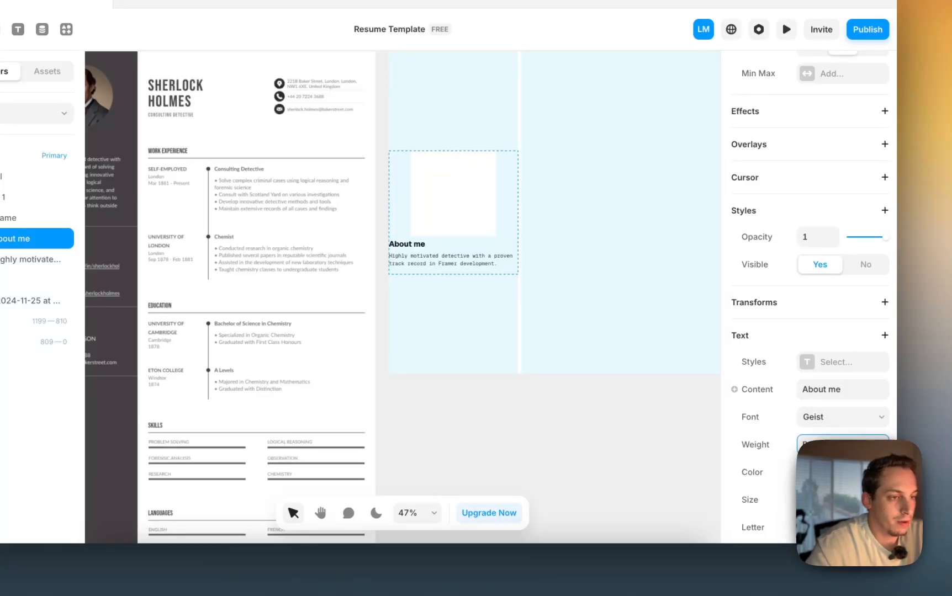
click(828, 445)
click(824, 451)
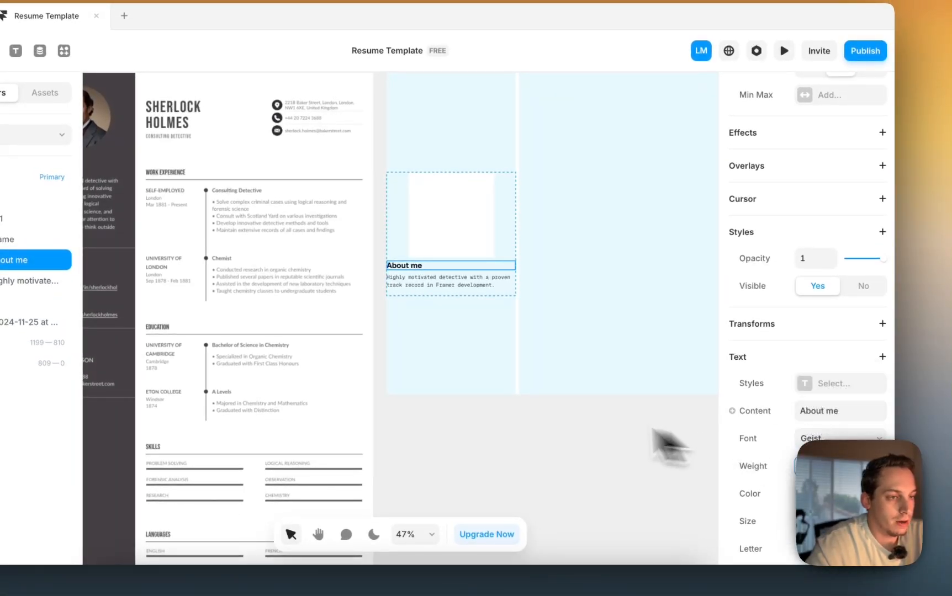
click(505, 425)
scroll(427, 386, left, 2)
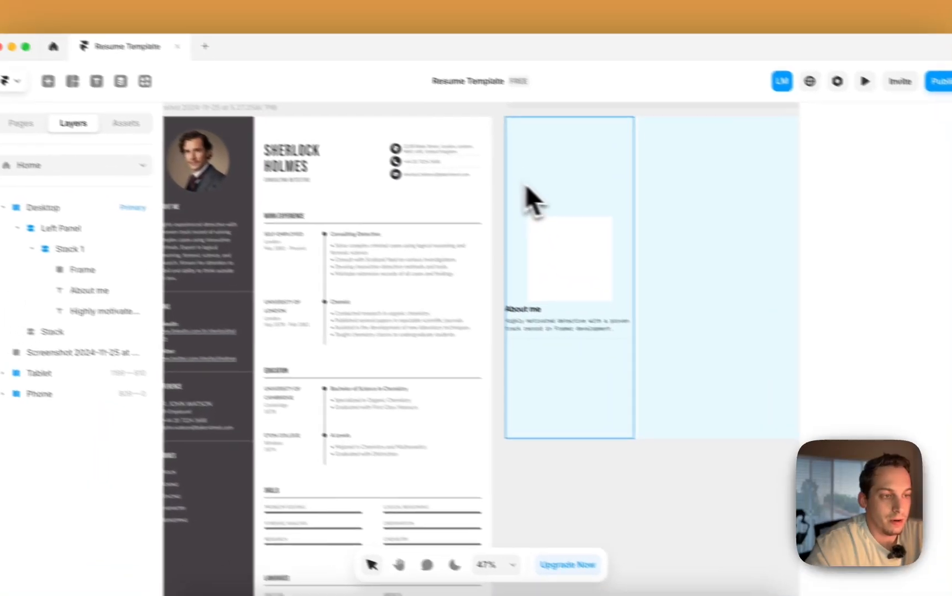
click(442, 154)
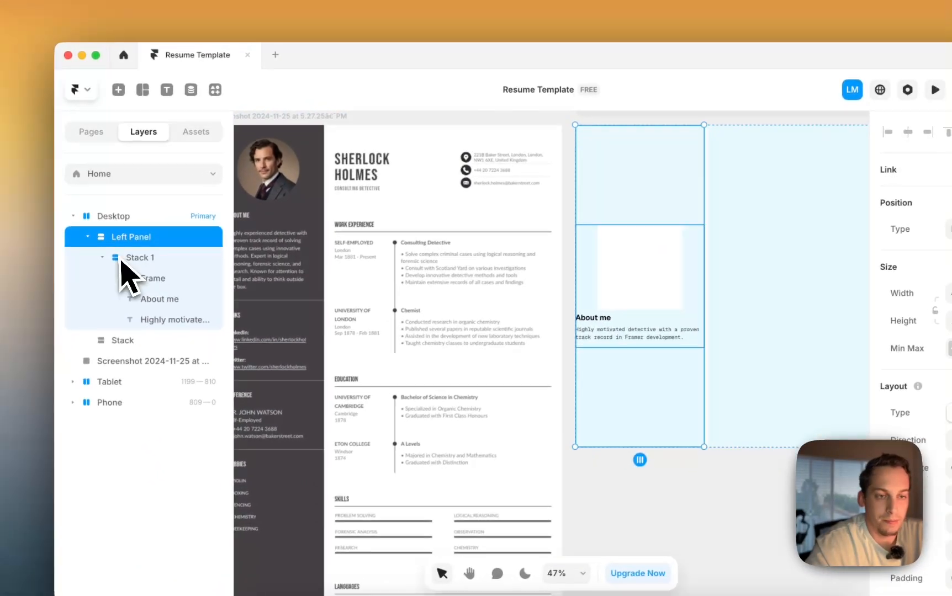
- Give the Desktop frame individual-side padding of 60 on left and right, 0 on top and bottom
click(88, 237)
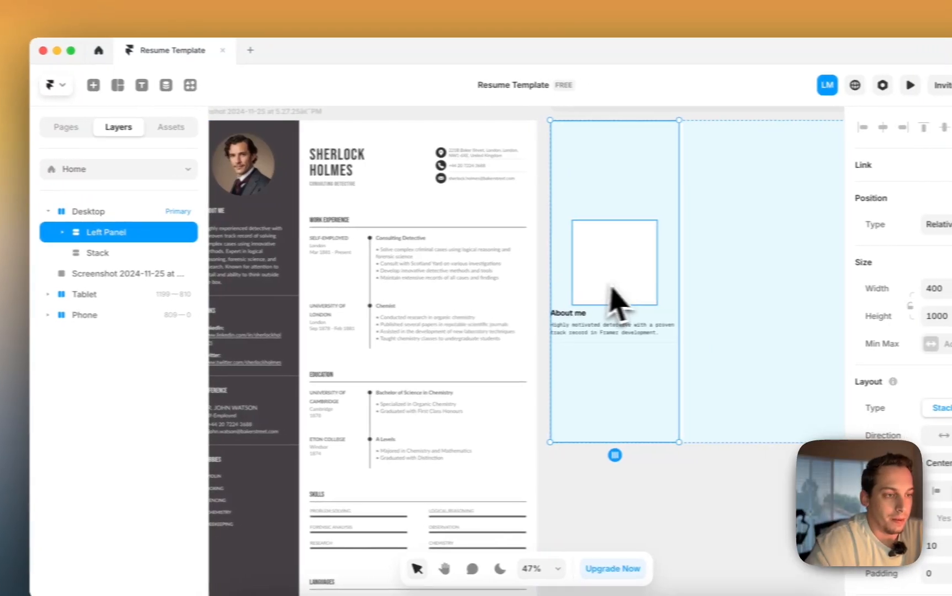
scroll(679, 304, down, 3)
click(61, 213)
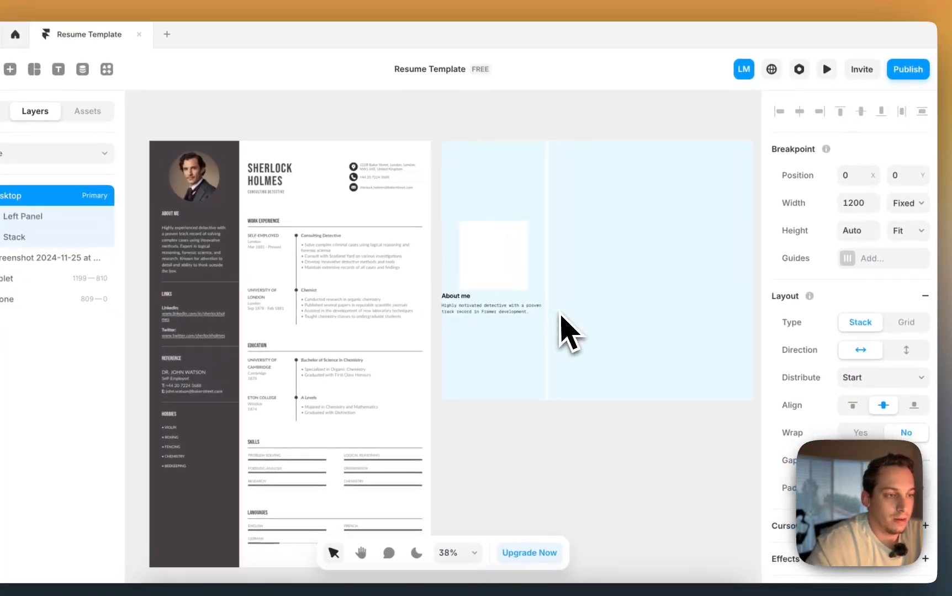
scroll(561, 316, right, 3)
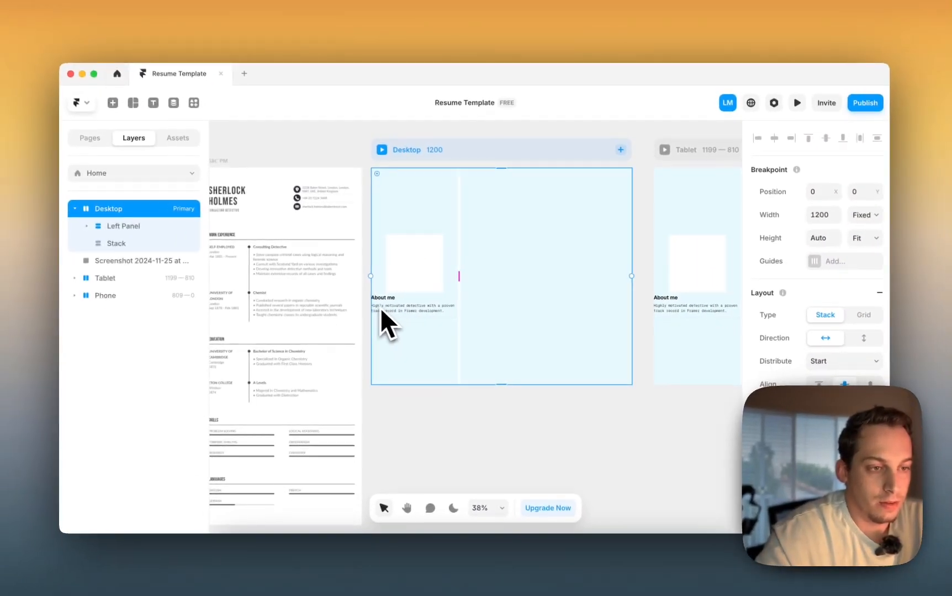
scroll(785, 382, down, 2)
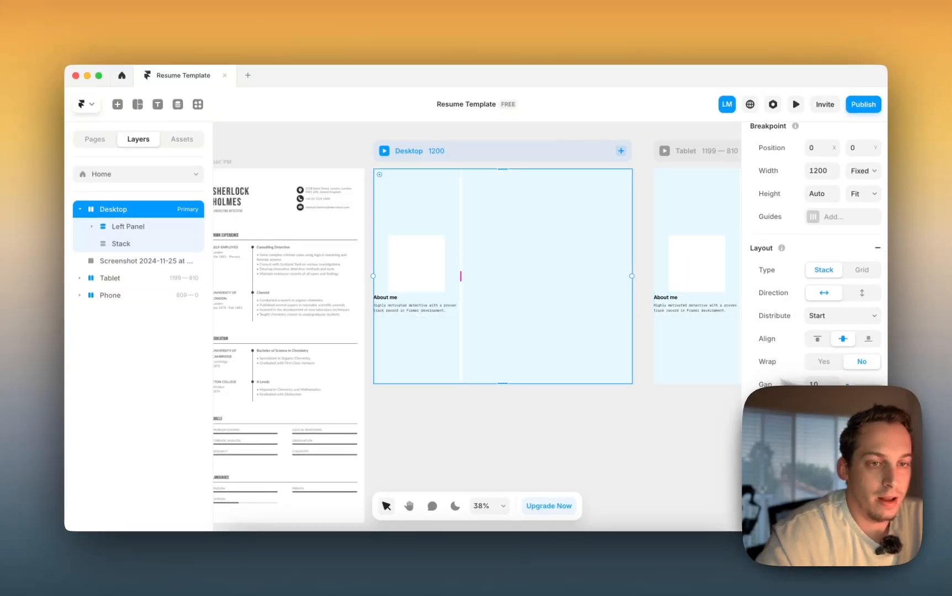
scroll(801, 347, down, 4)
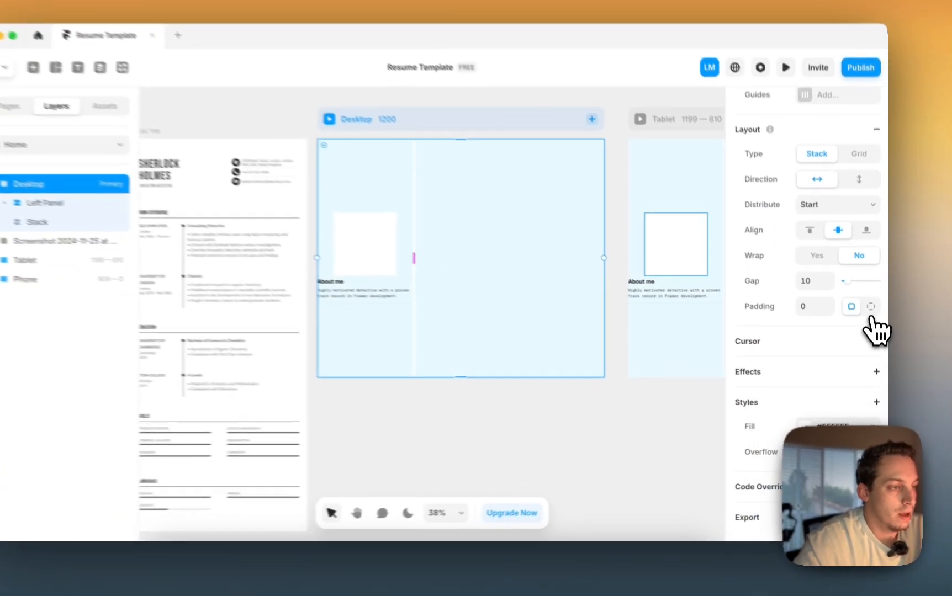
click(870, 307)
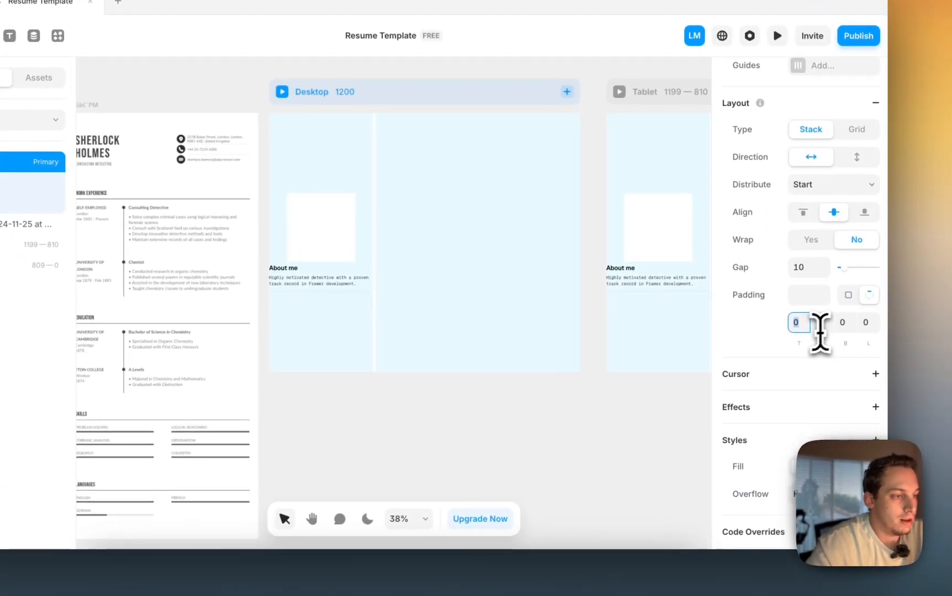
click(827, 333)
click(869, 328)
key(shift+Up)
key(shift+Up)
key(shift+Up)
key(shift+Up)
key(shift+Up)
key(shift+Up)
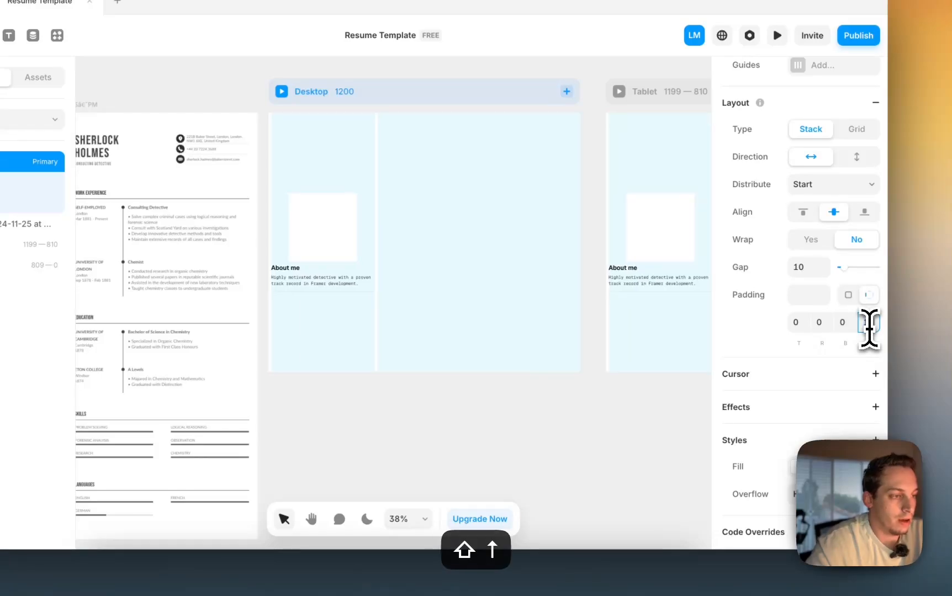
click(823, 322)
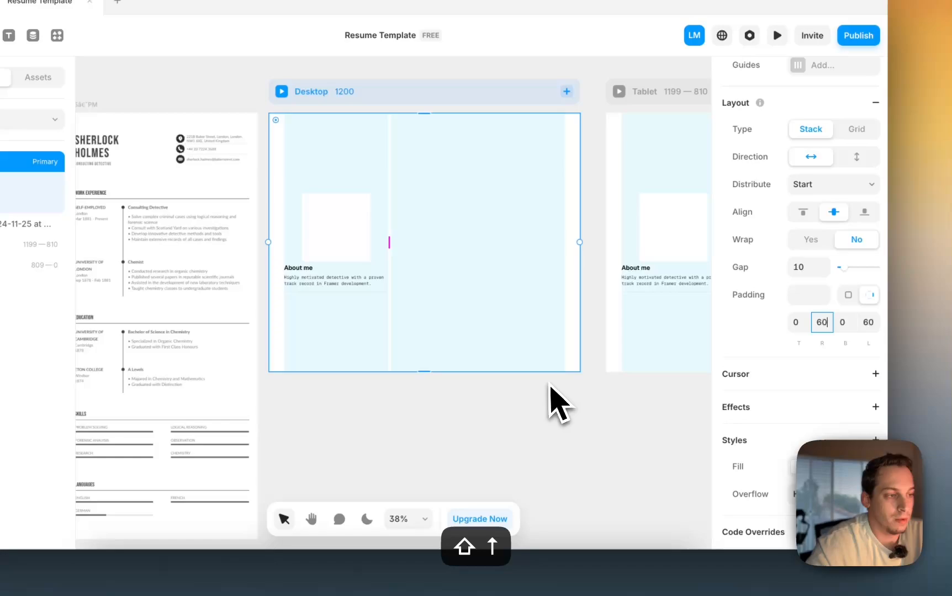
click(502, 422)
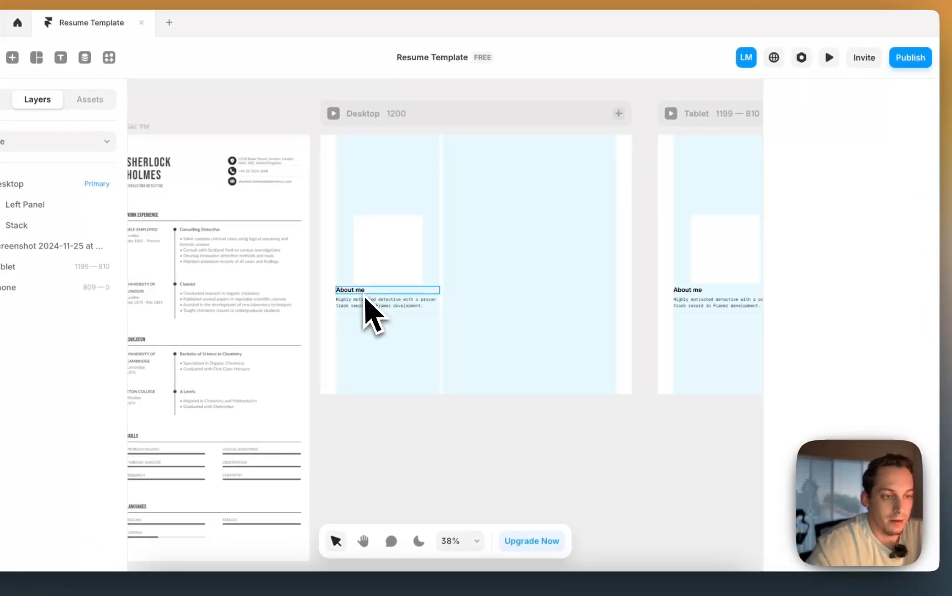
click(347, 282)
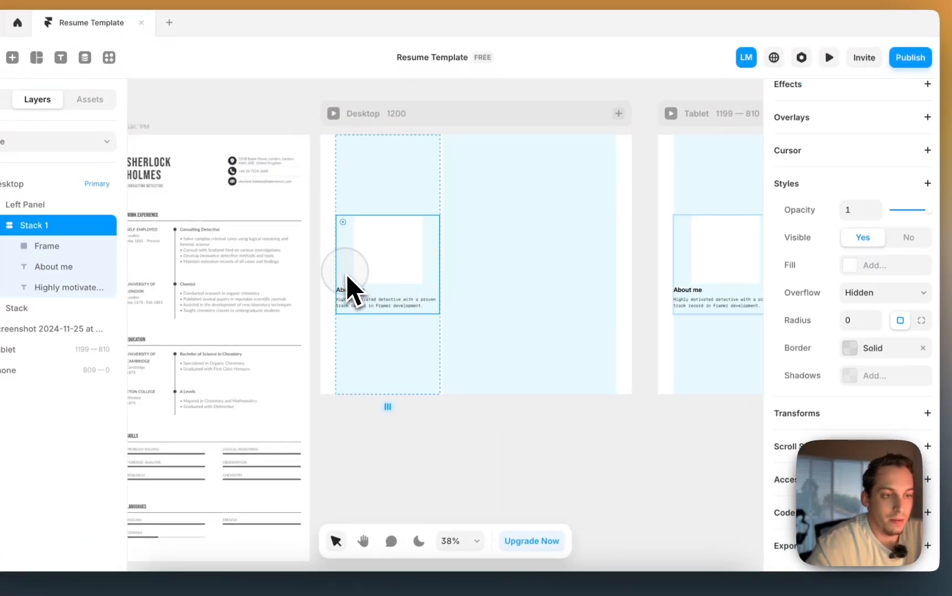
click(365, 202)
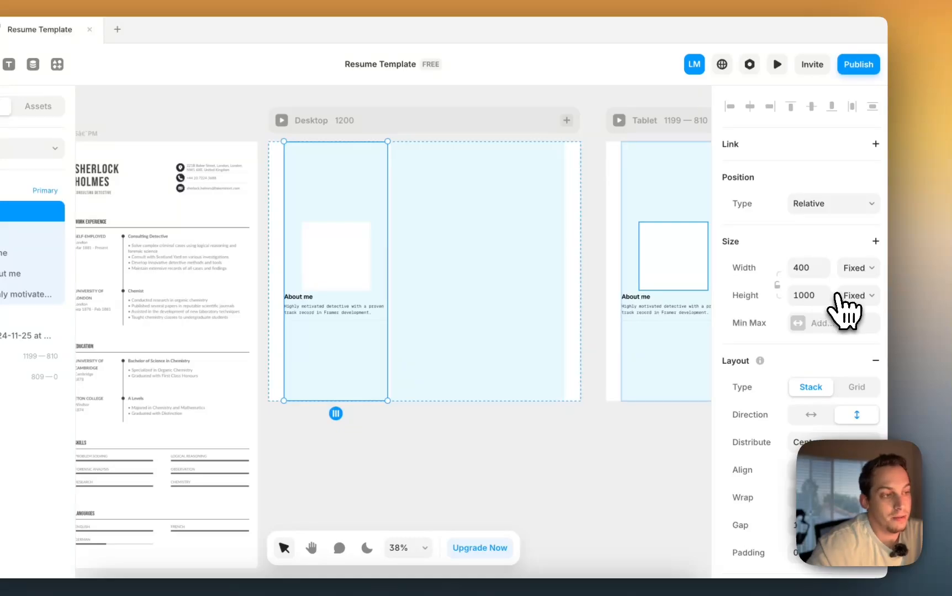
click(864, 298)
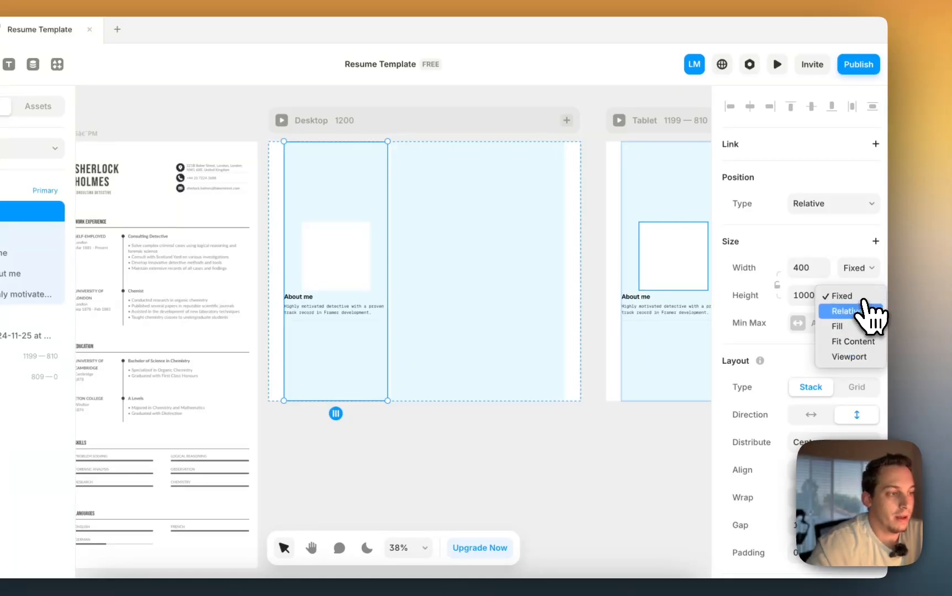
click(853, 343)
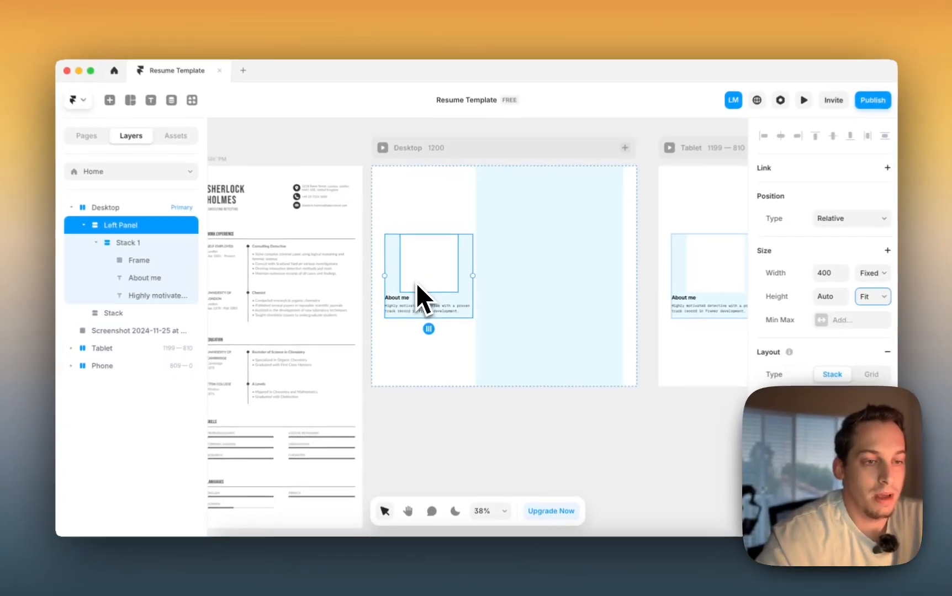
scroll(216, 325, left, 5)
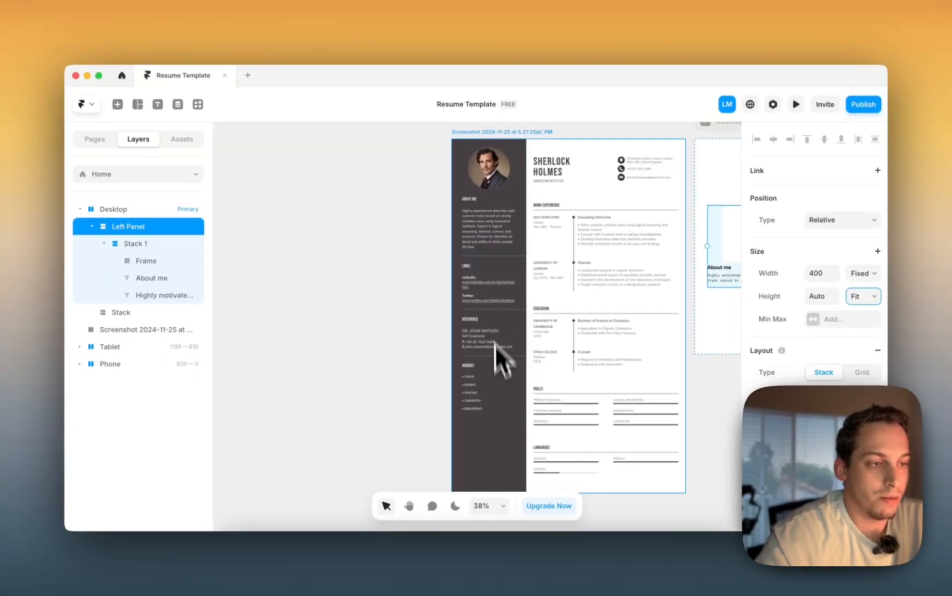
scroll(496, 347, right, 5)
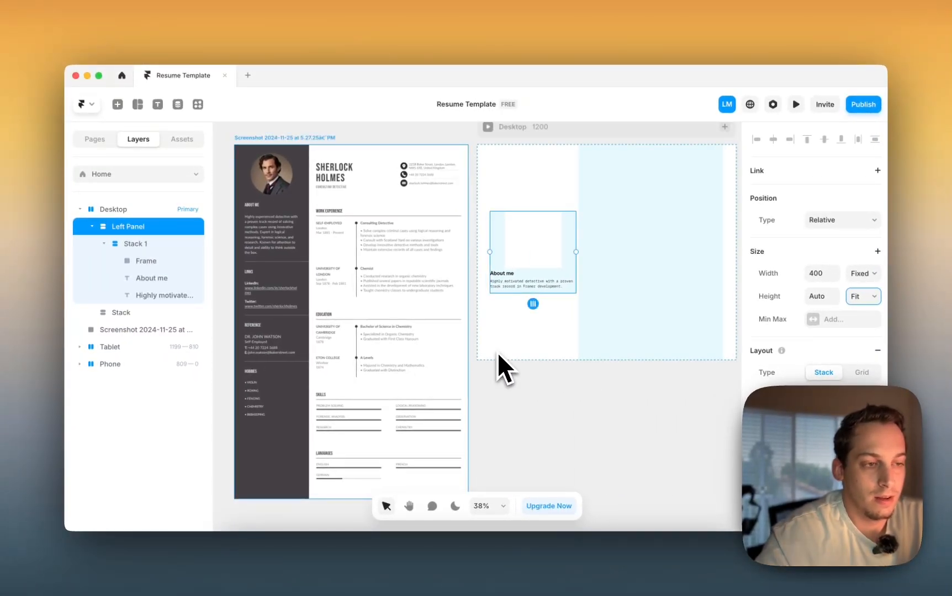
key(super+z)
key(super+z)
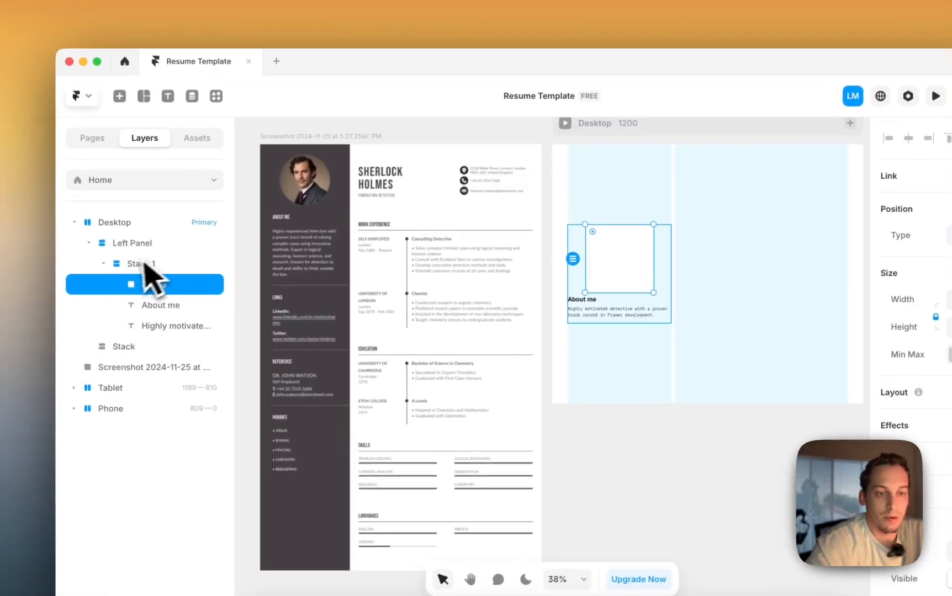
- Duplicate Stack 1 three times and set the Left Panel height to Fit Content
click(108, 249)
key(super+d)
key(super+d)
key(super+d)
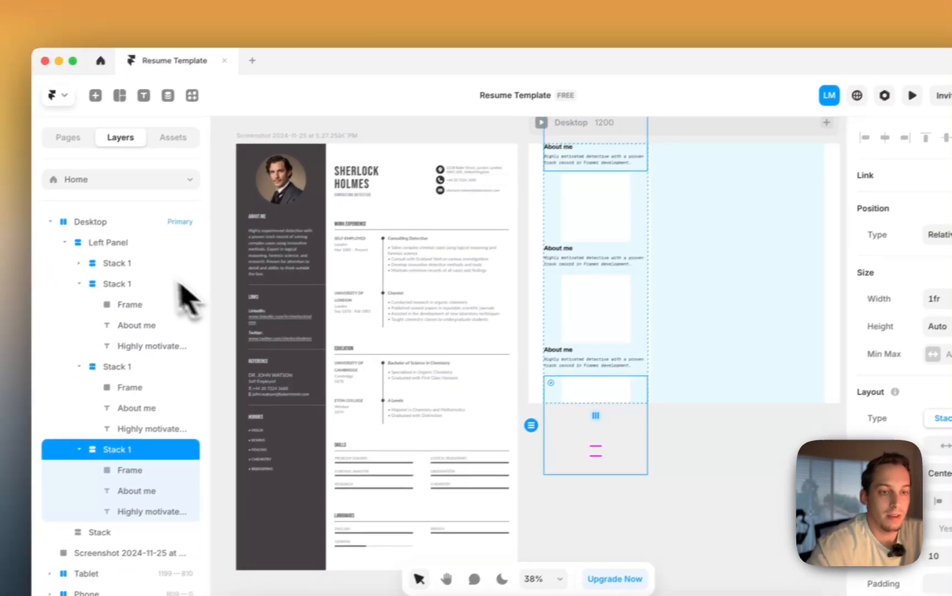
click(107, 254)
click(862, 317)
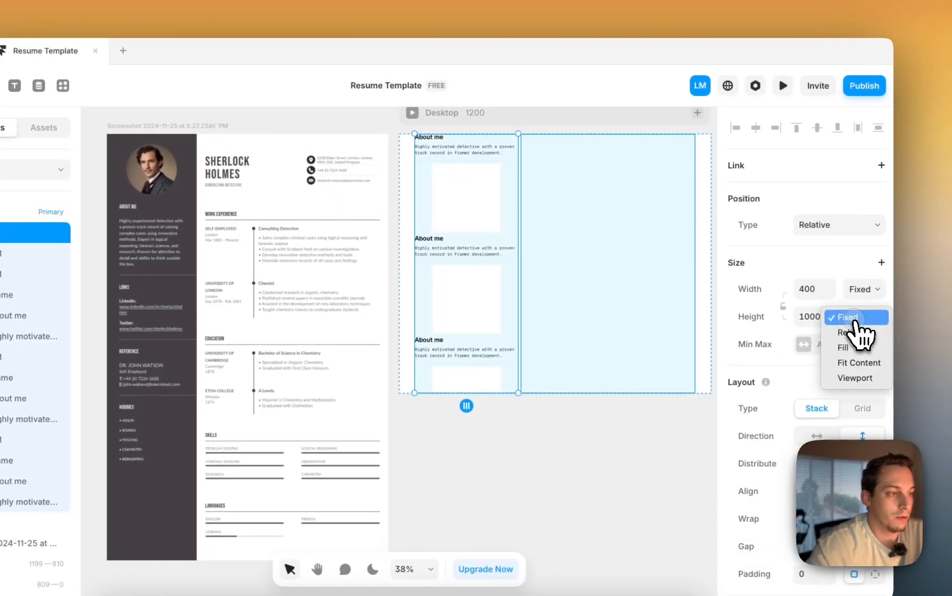
click(853, 363)
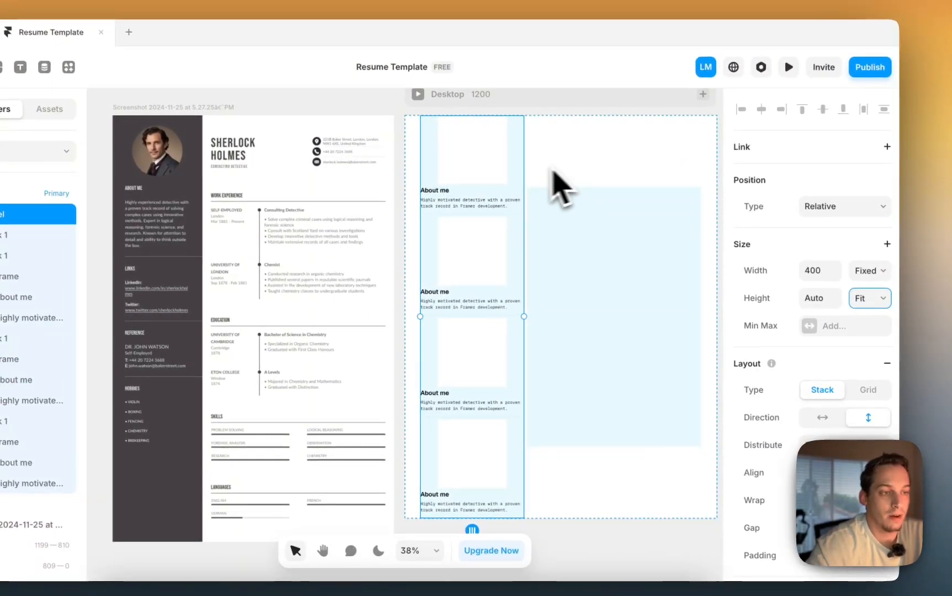
click(577, 372)
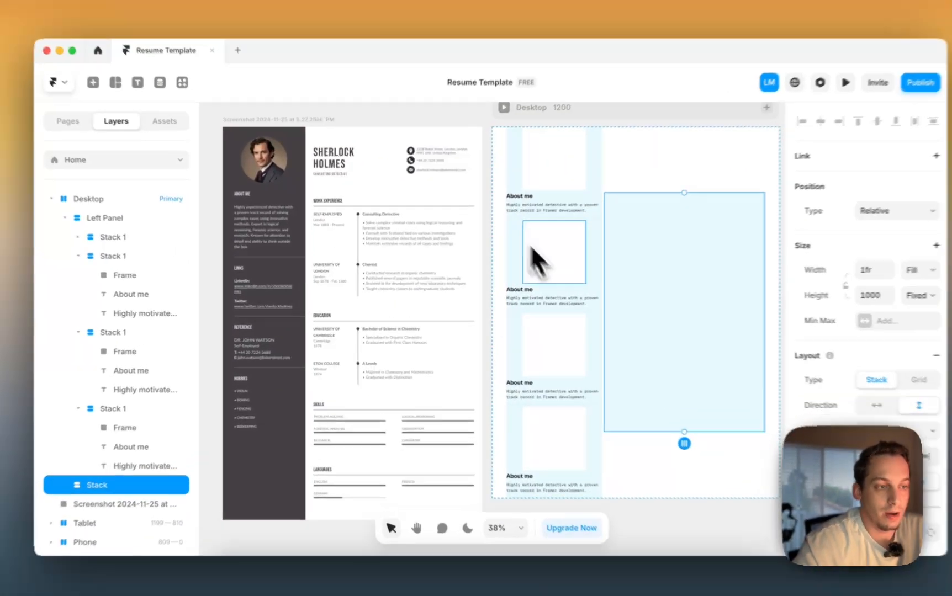
- Delete the image frames from the second, third and fourth About me stacks
click(528, 276)
key(BackSpace)
click(557, 292)
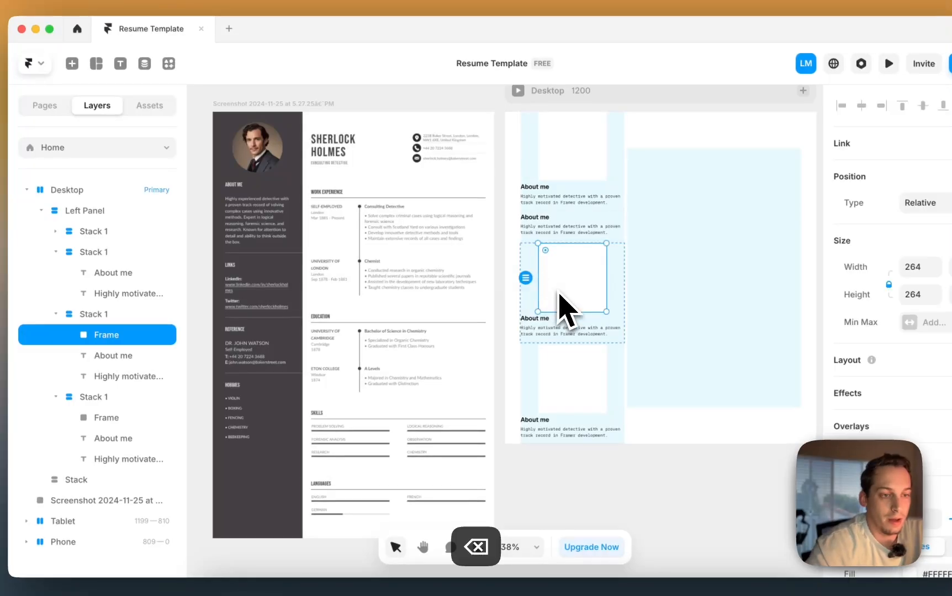
key(BackSpace)
click(560, 317)
key(BackSpace)
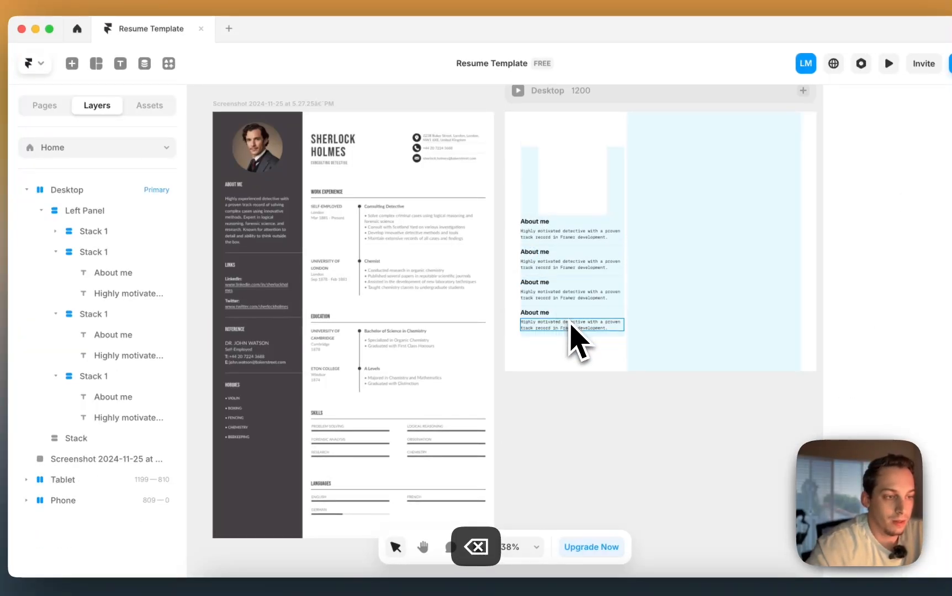
- Remove the border from the fourth stack
click(572, 315)
click(617, 327)
scroll(616, 326, up, 5)
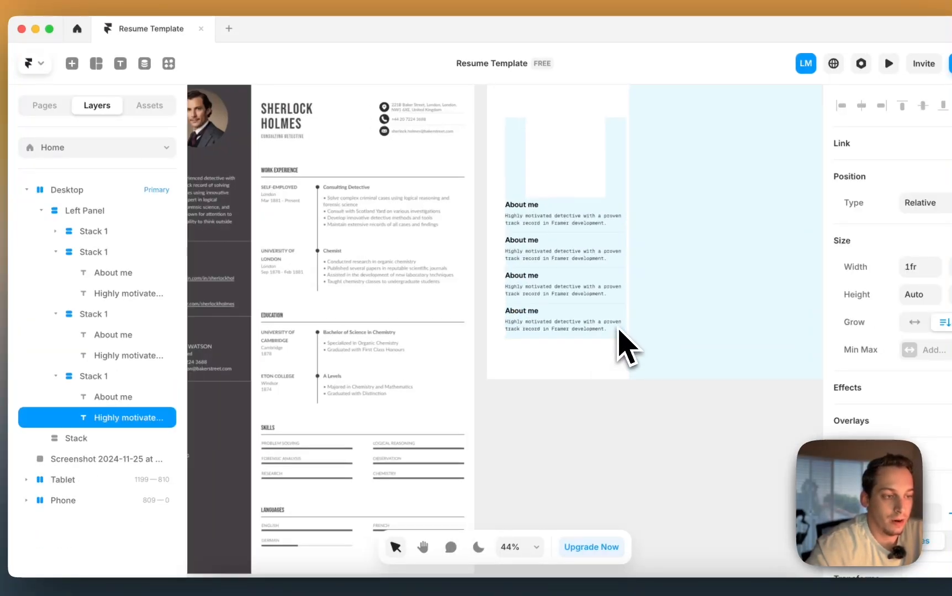
click(602, 345)
scroll(601, 350, left, 7)
scroll(607, 367, down, 3)
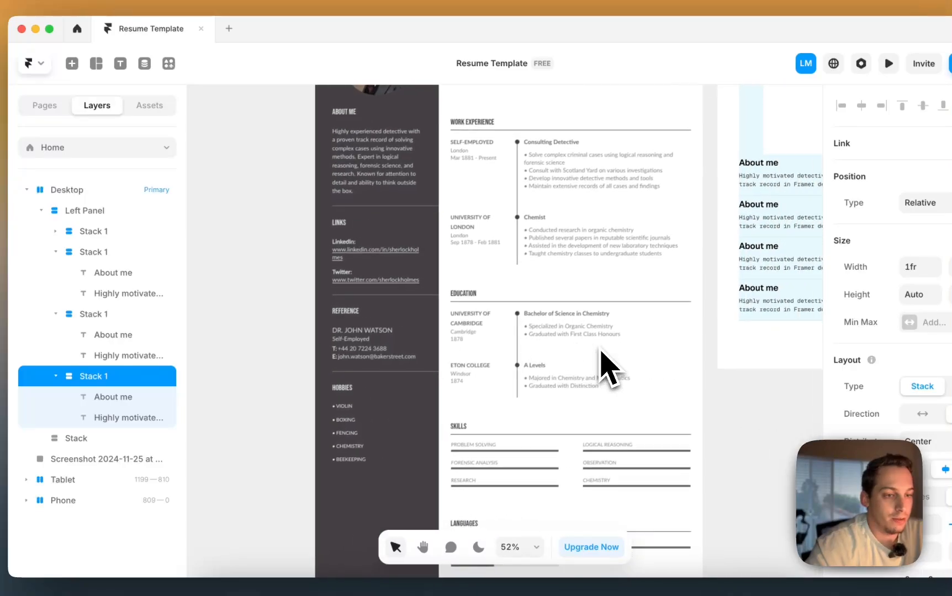
scroll(607, 366, right, 5)
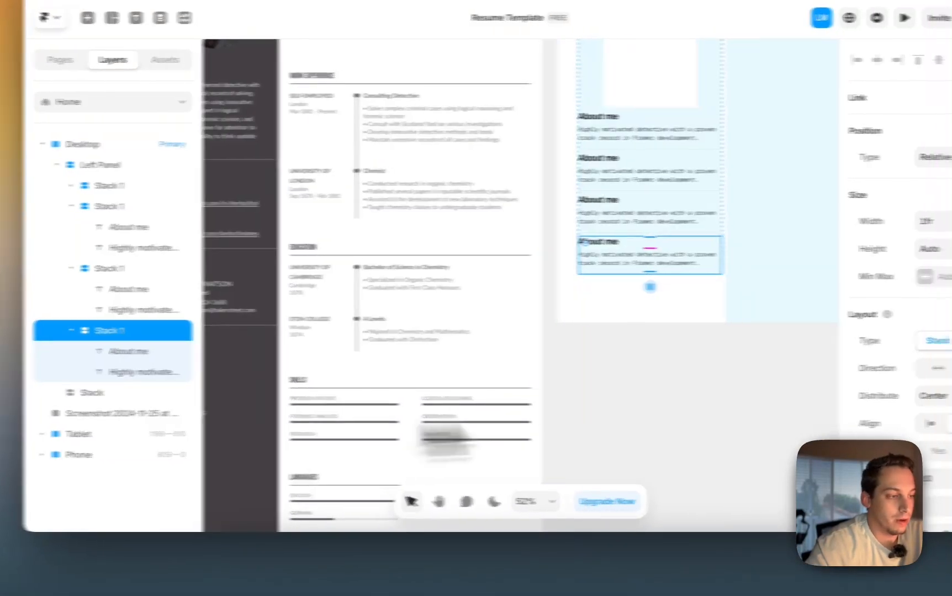
scroll(905, 359, down, 5)
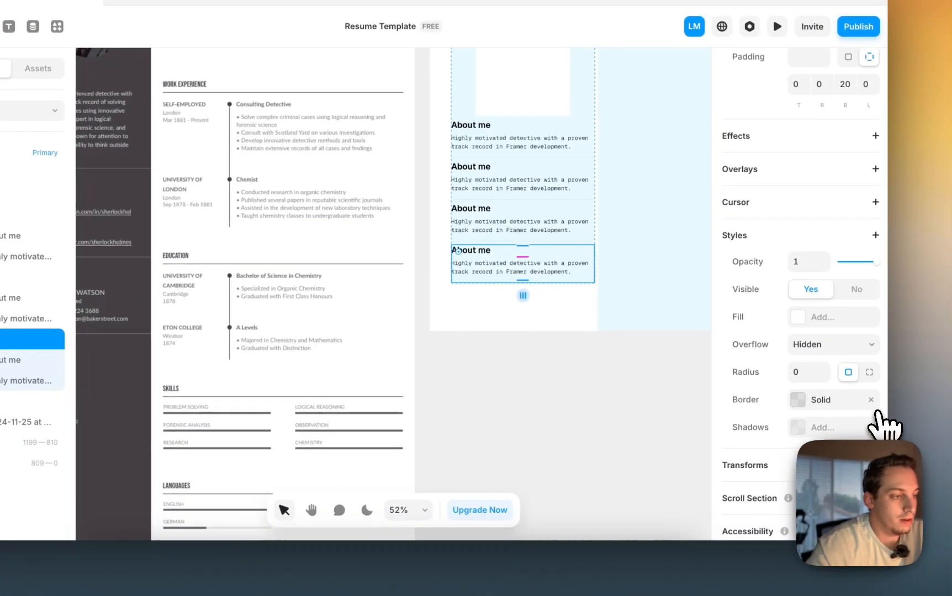
click(871, 404)
click(567, 376)
scroll(307, 321, left, 1)
scroll(351, 345, left, 4)
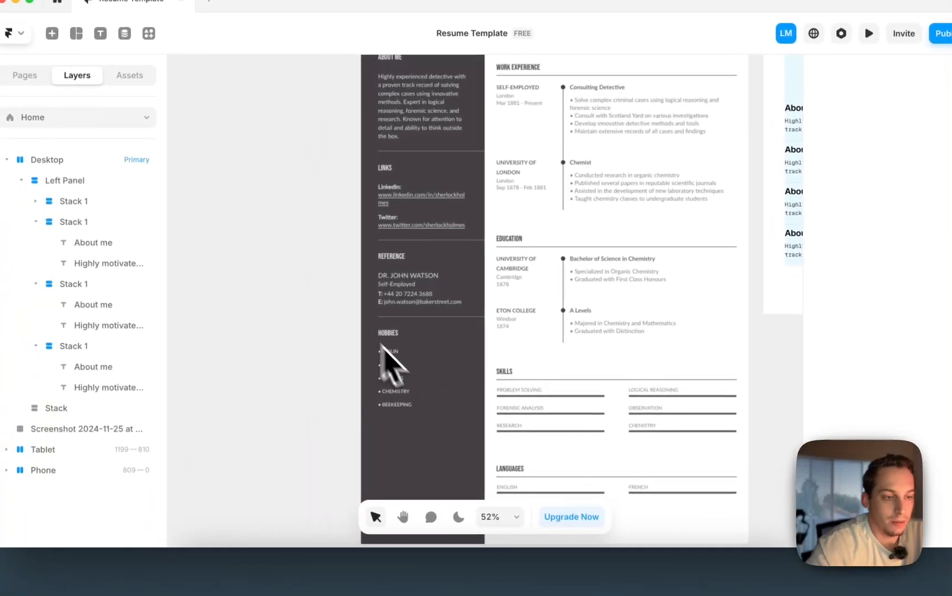
scroll(394, 393, right, 6)
scroll(392, 395, left, 3)
scroll(391, 395, down, 2)
scroll(428, 406, down, 1)
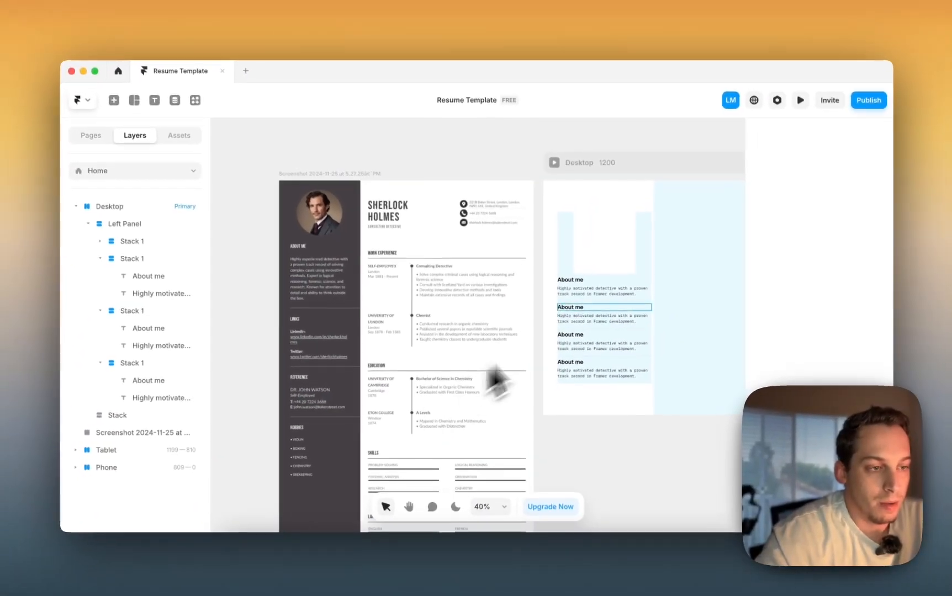
- Rename the second stack's heading to 'Links' and add a LinkedIn: line with the profile address
click(600, 260)
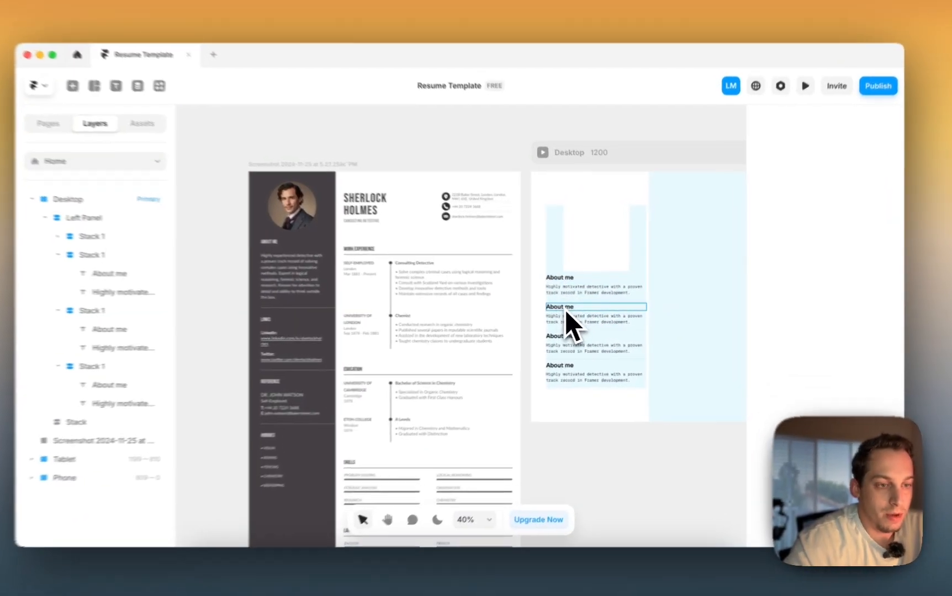
double_click(566, 310)
text(Link)
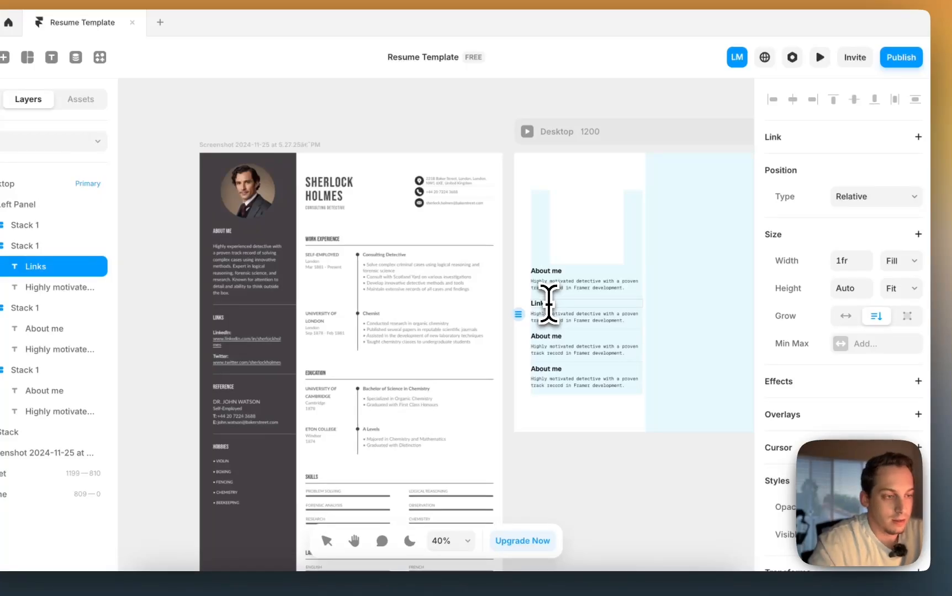
text(s)
click(561, 323)
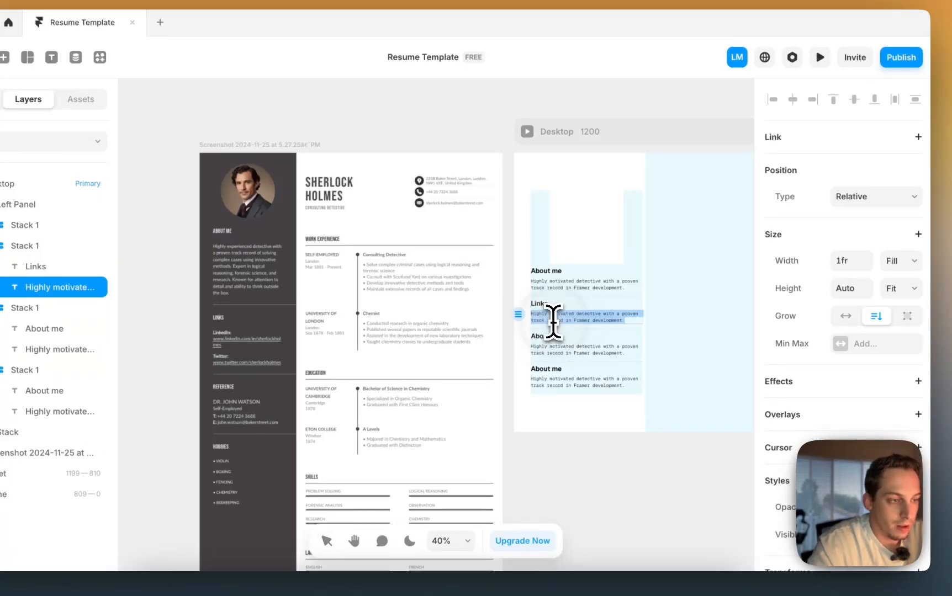
text(LinkedI)
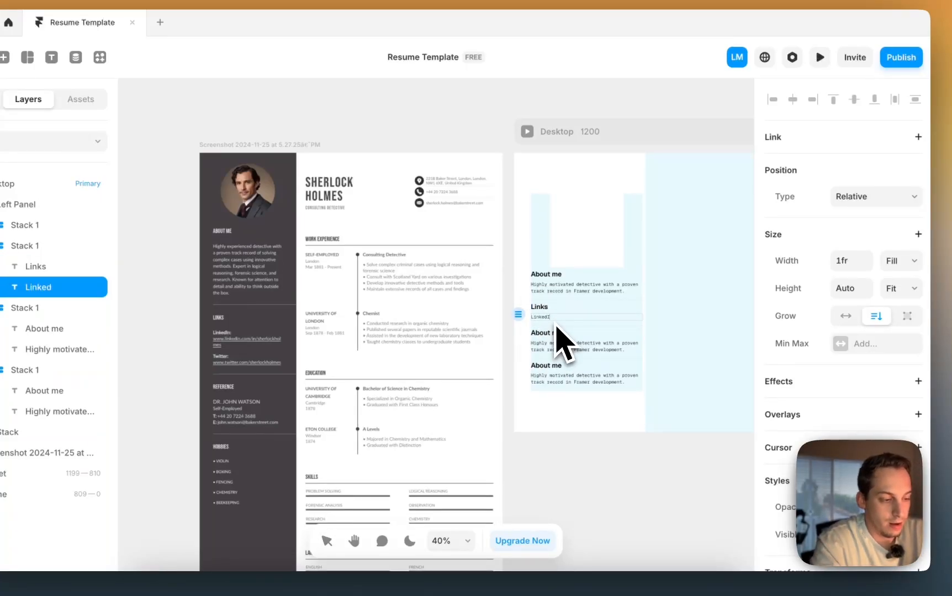
text(n)
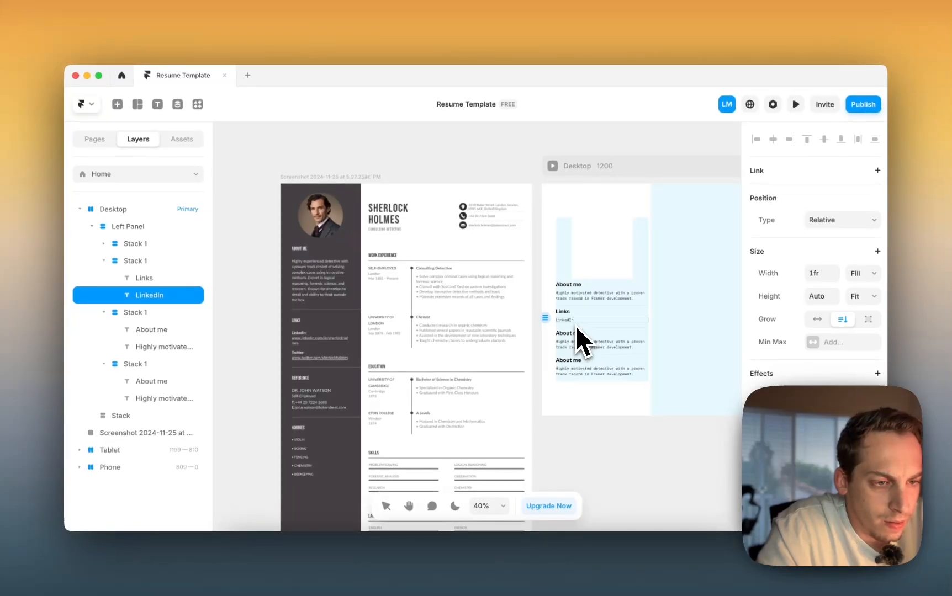
text(:)
key(Return)
text(linkedin.com/sherlock)
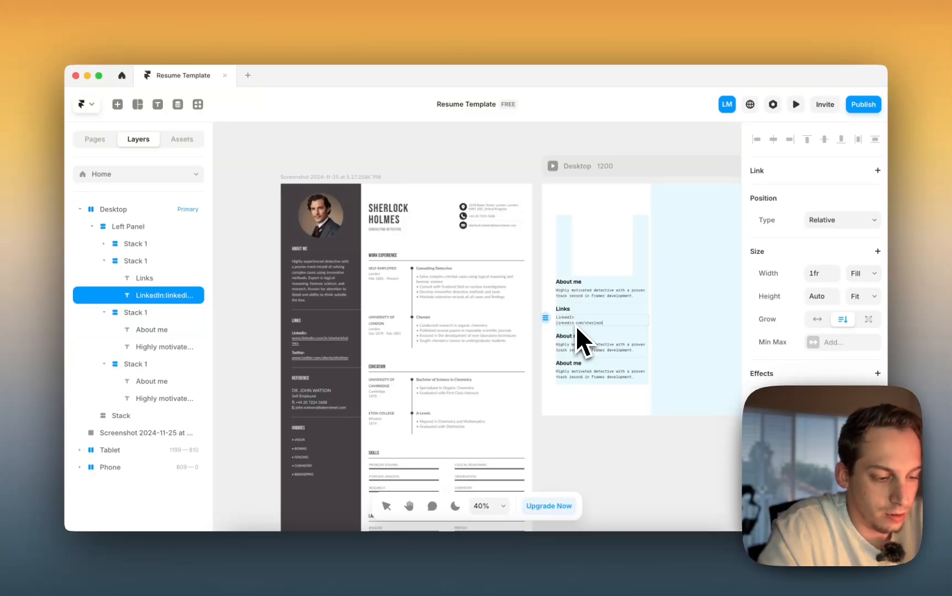
text(holmes)
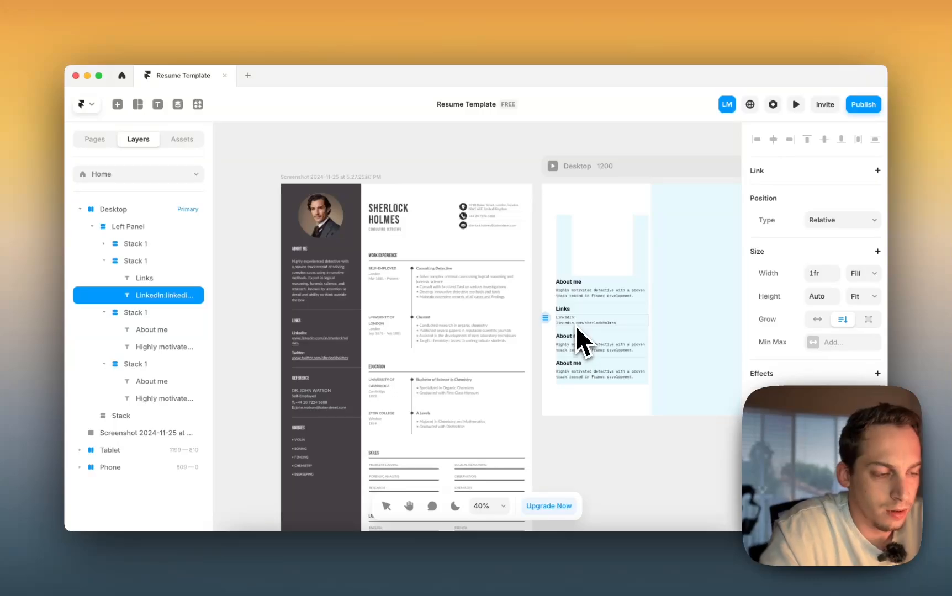
scroll(574, 327, up, 3)
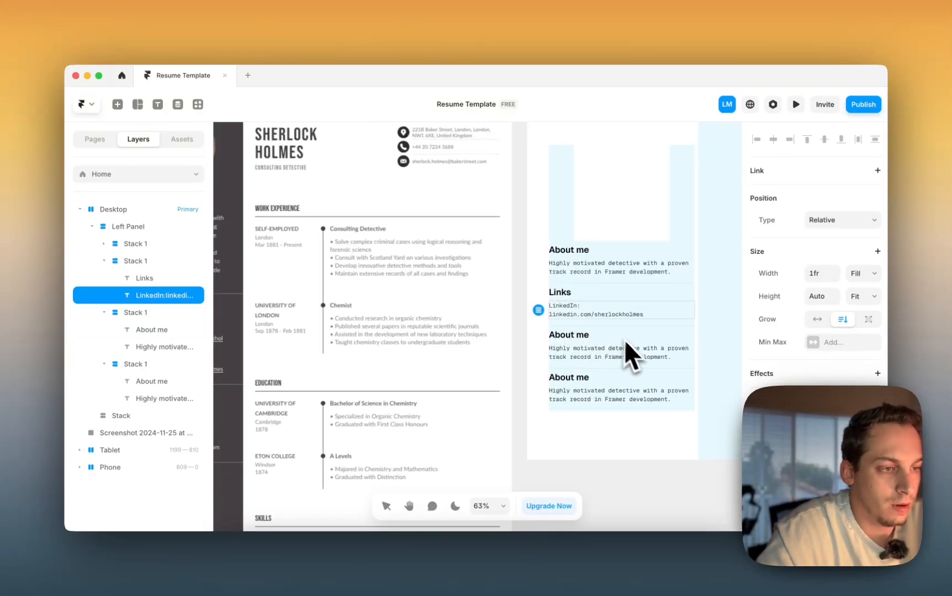
key(Return)
- Add a 'Twitter (X):' label with the Twitter profile address on the next line
scroll(608, 343, left, 5)
scroll(608, 343, down, 3)
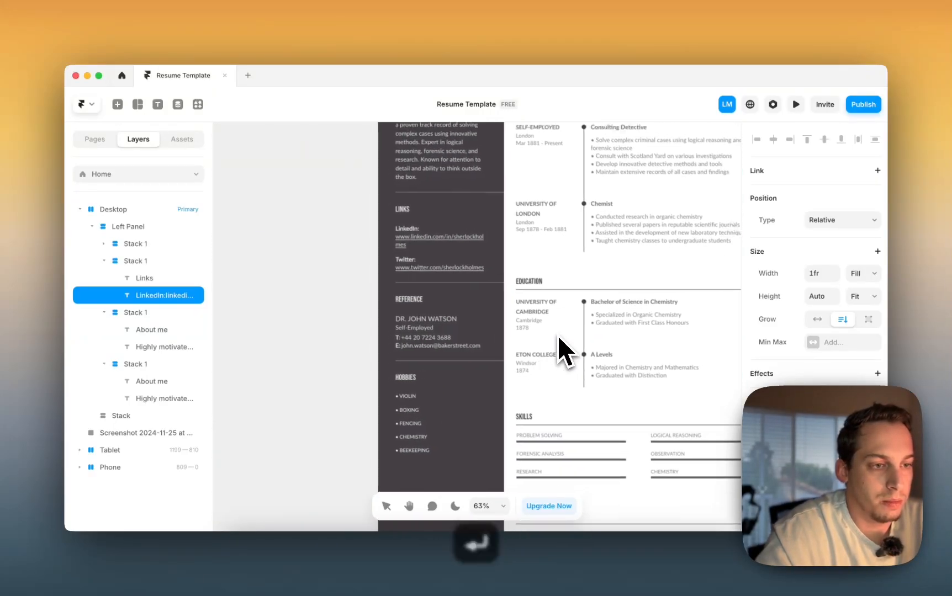
scroll(557, 336, right, 1)
scroll(557, 337, up, 1)
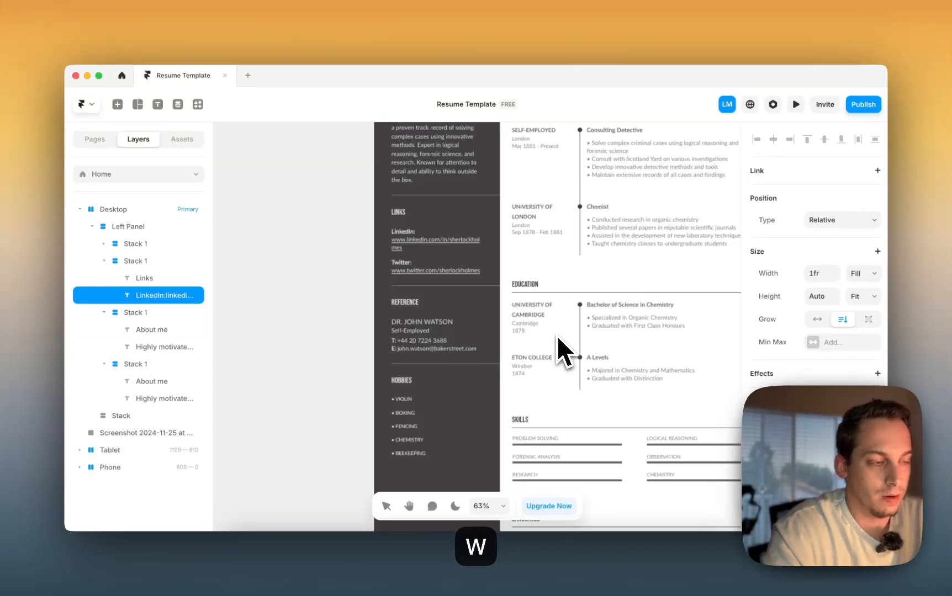
scroll(556, 335, right, 5)
scroll(556, 335, up, 2)
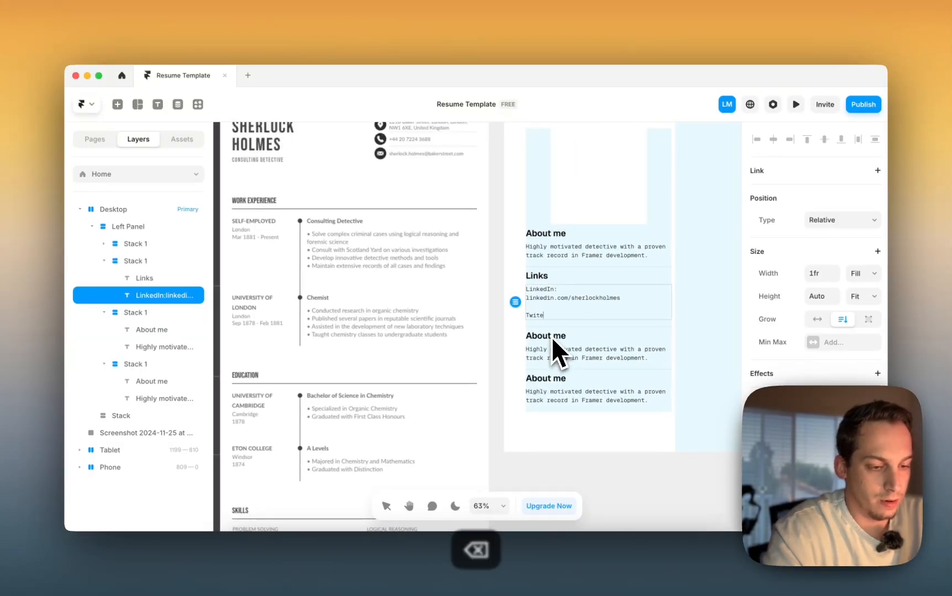
text(Twitter (X))
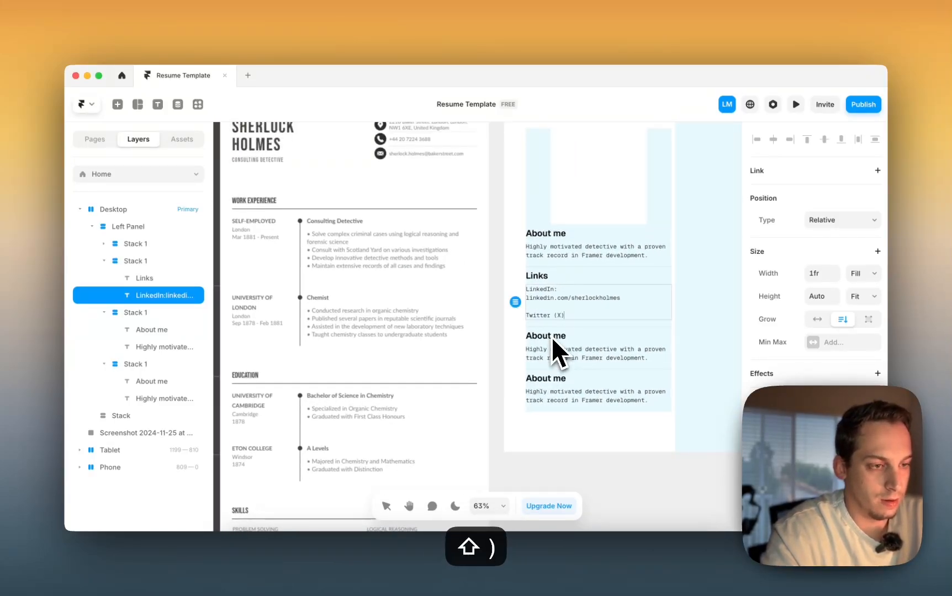
text(:)
key(Return)
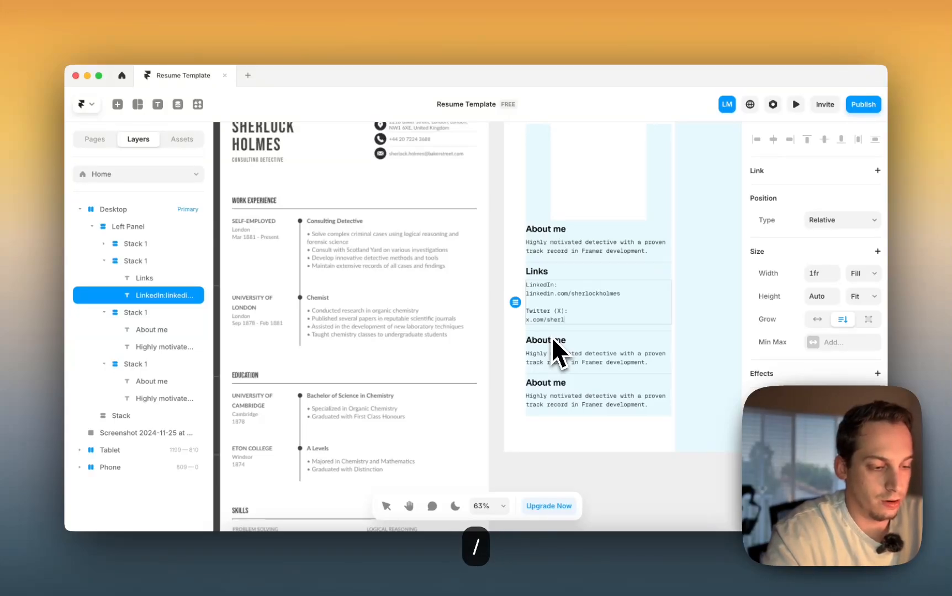
text(x.com/sherlockholmes)
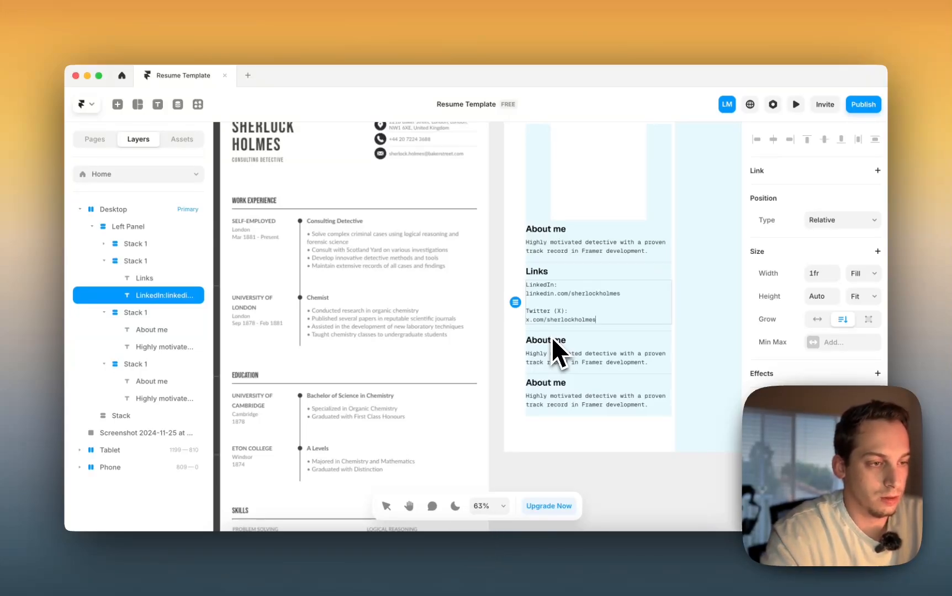
key(Escape)
- Make the 'Twitter (X):' and 'LinkedIn:' labels Semibold
triple_click(545, 311)
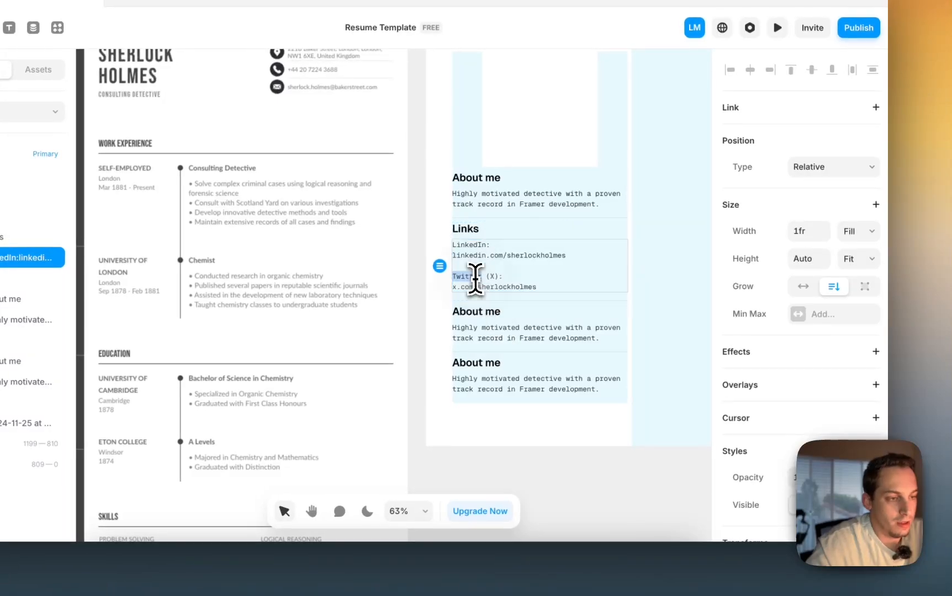
scroll(817, 342, down, 7)
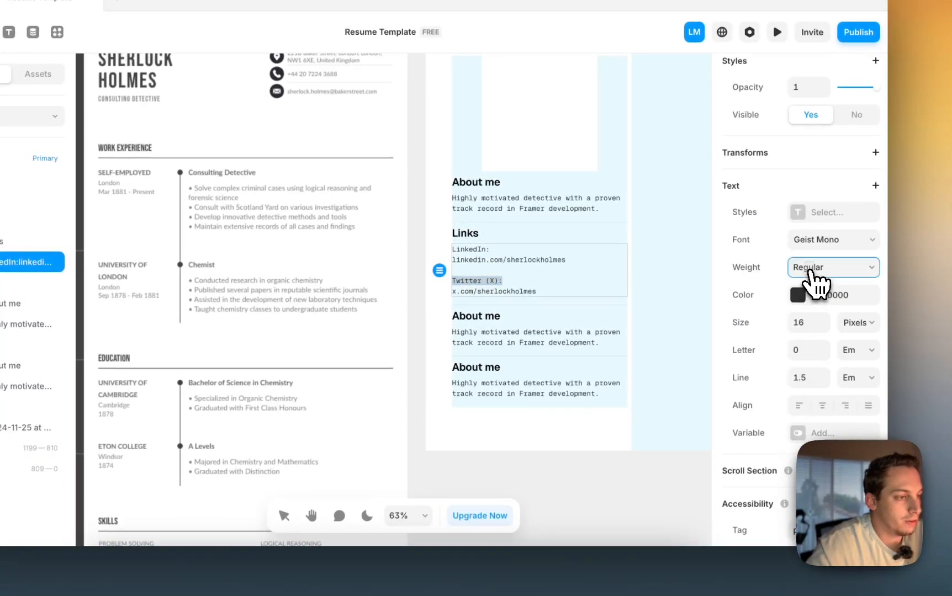
click(814, 264)
click(815, 298)
triple_click(489, 254)
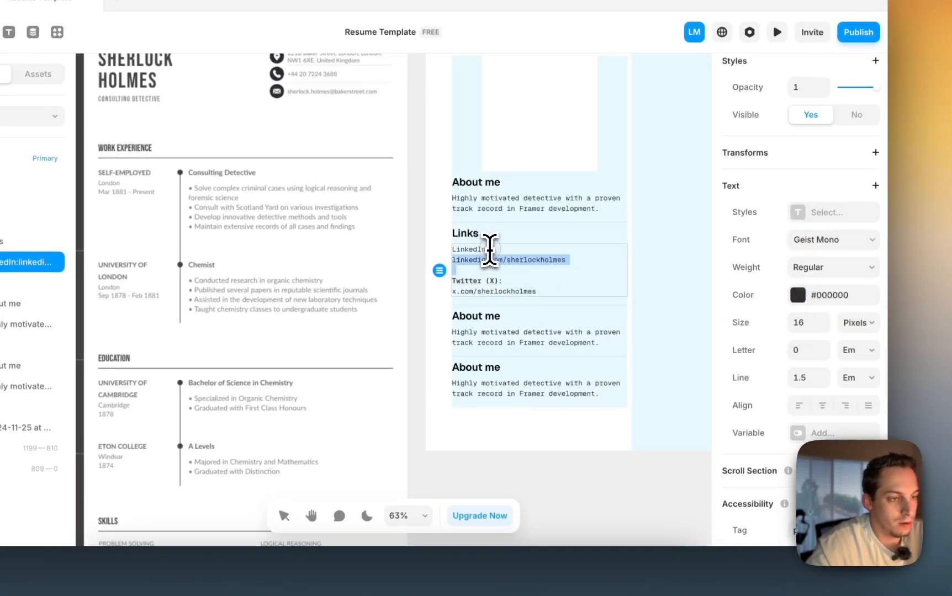
click(498, 251)
drag(495, 251, 438, 251)
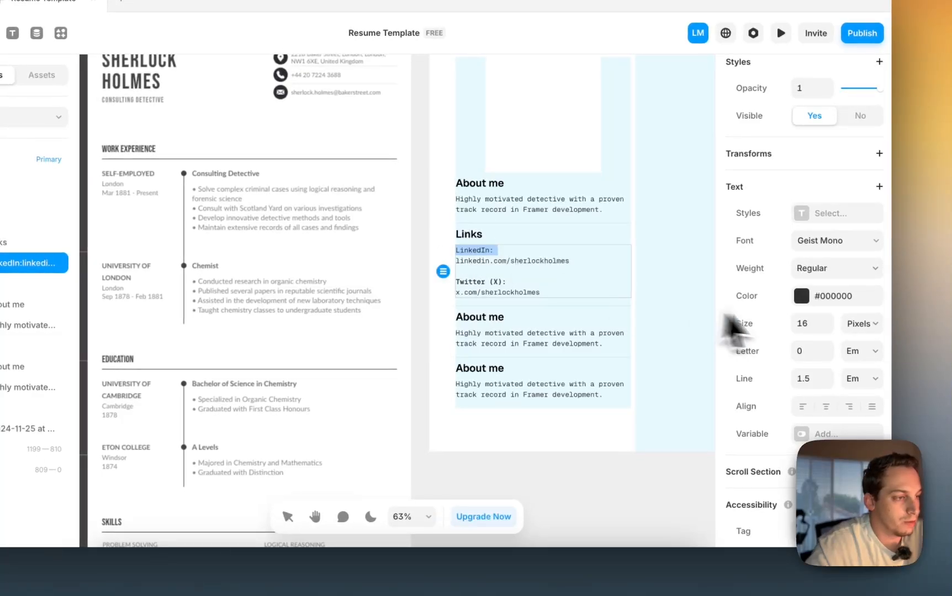
click(821, 263)
click(818, 298)
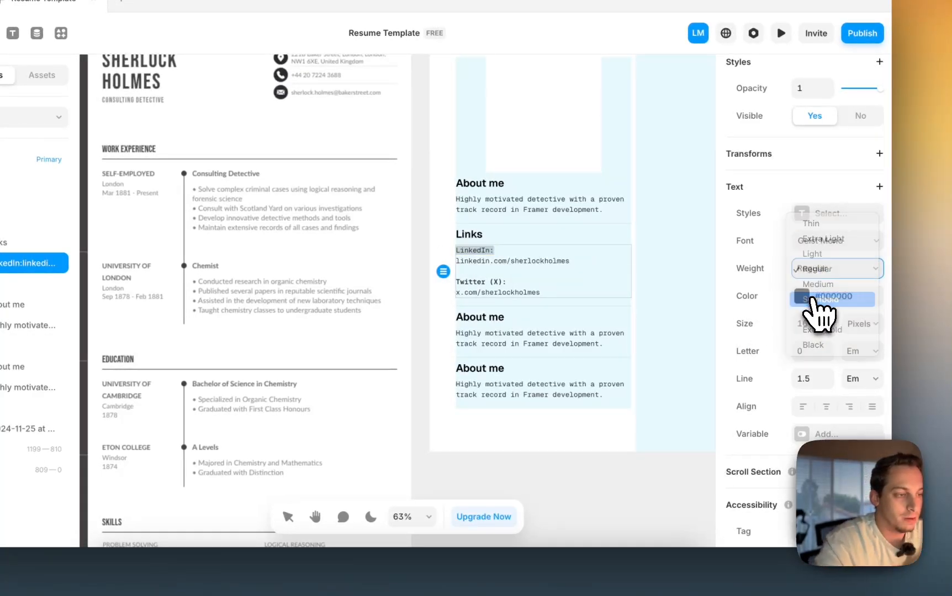
- Raise both labels' text colour opacity from 80% to 100%
scroll(827, 389, down, 1)
scroll(819, 377, down, 1)
click(800, 274)
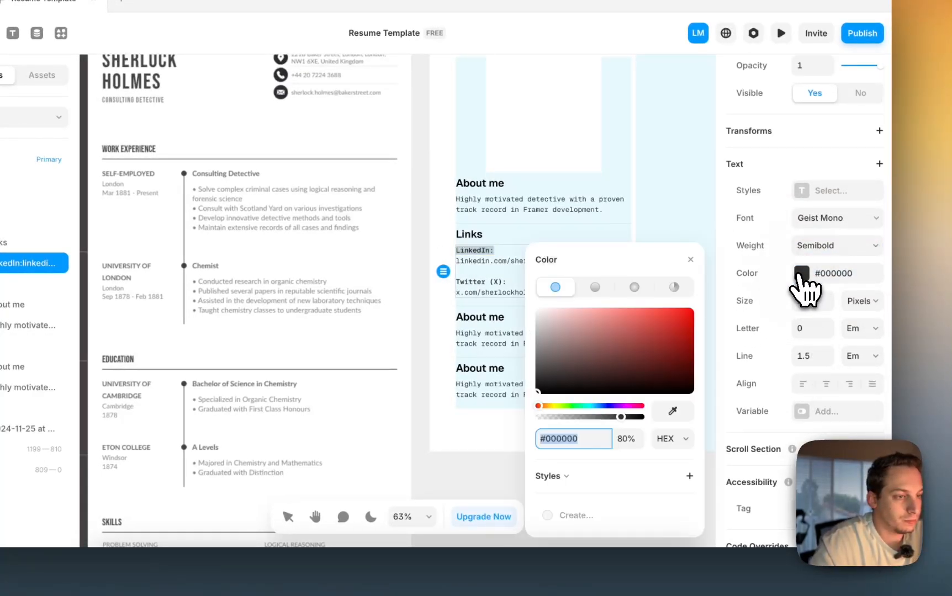
click(628, 439)
key(shift+Up)
key(shift+Up)
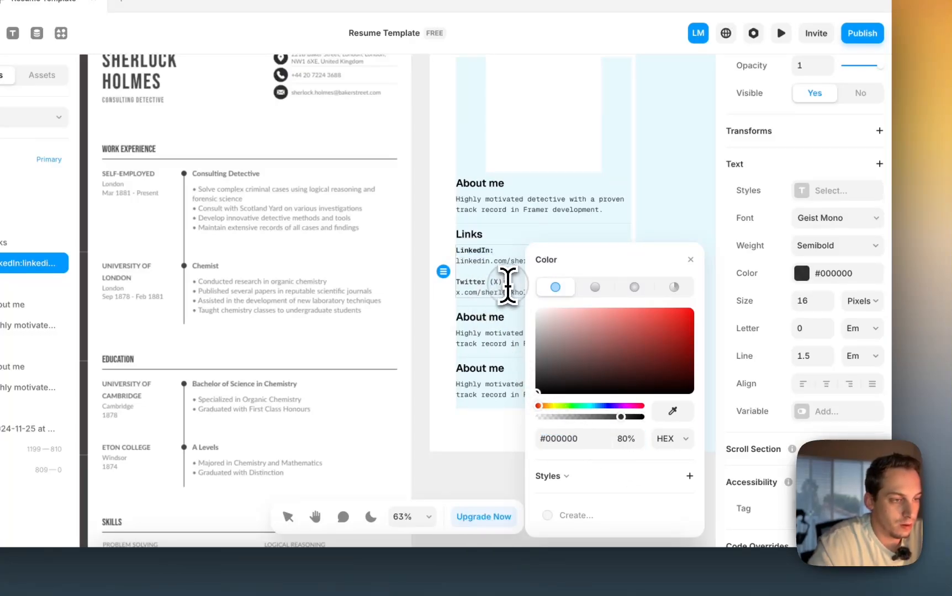
drag(509, 282, 441, 285)
click(629, 440)
key(shift+Up)
key(shift+Up)
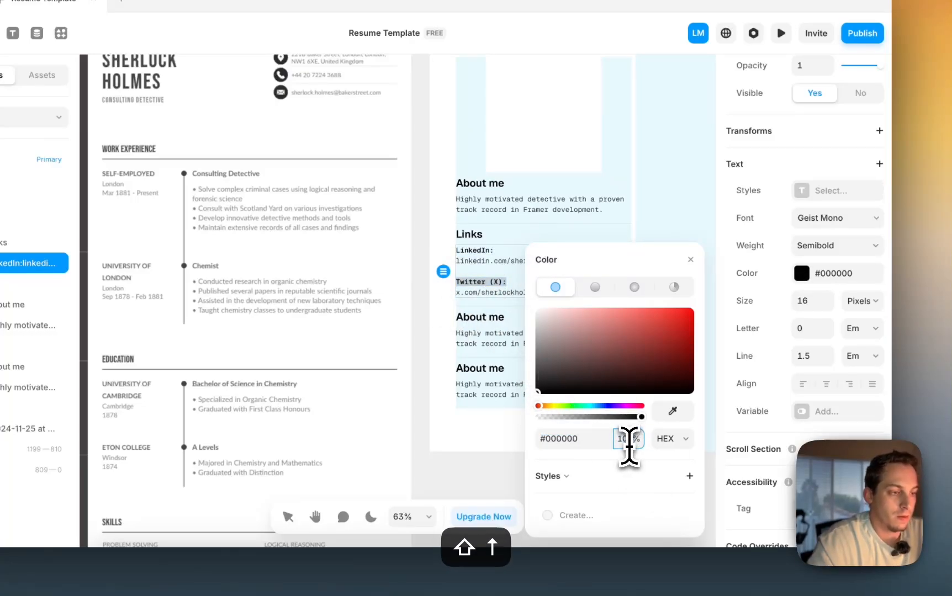
click(468, 484)
scroll(470, 494, left, 2)
scroll(470, 494, down, 1)
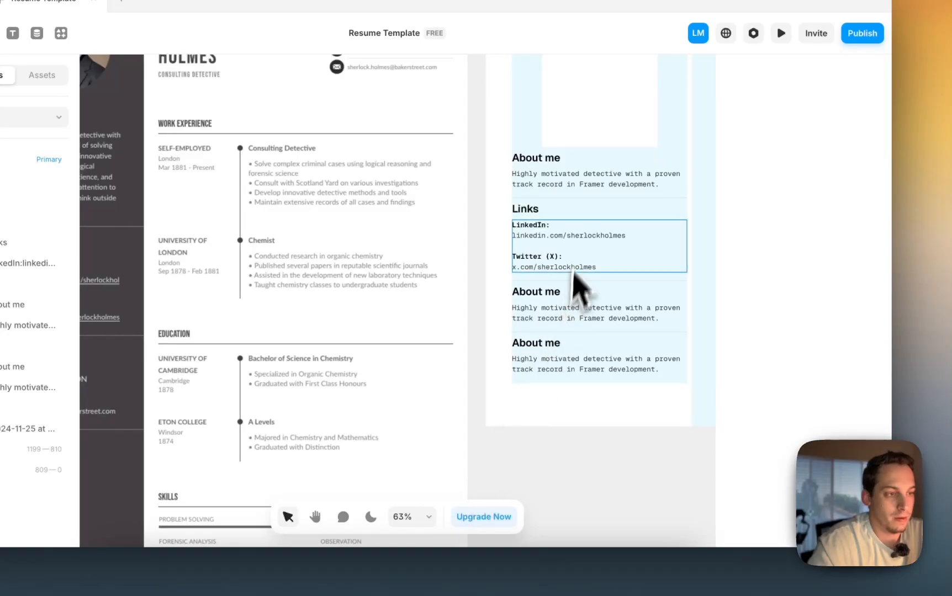
click(569, 251)
scroll(572, 262, left, 4)
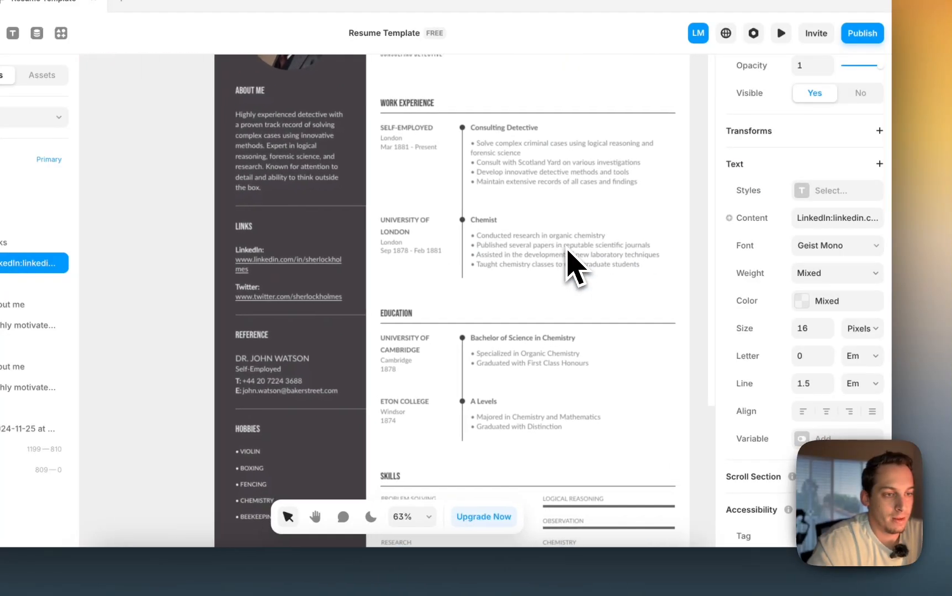
scroll(571, 262, right, 5)
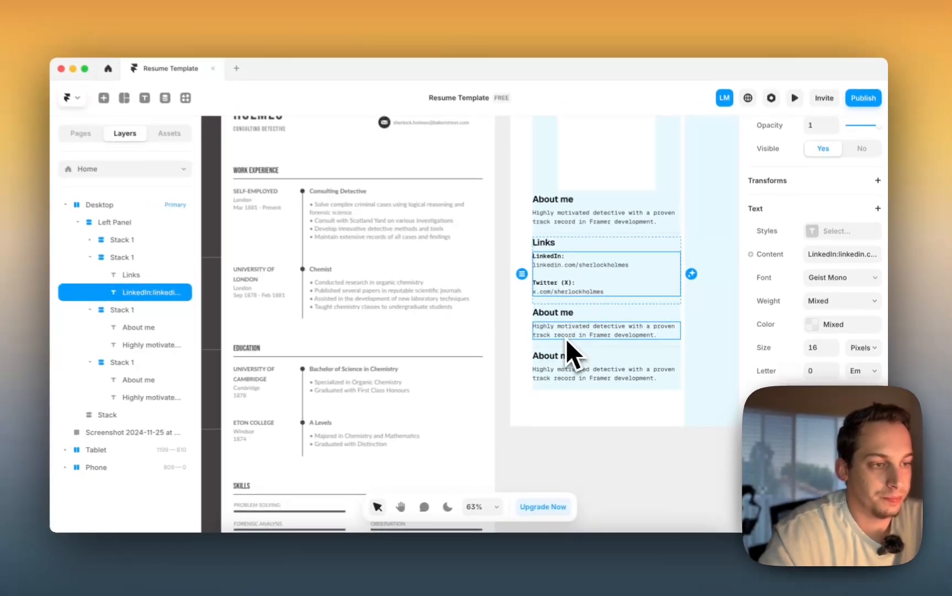
scroll(568, 337, left, 5)
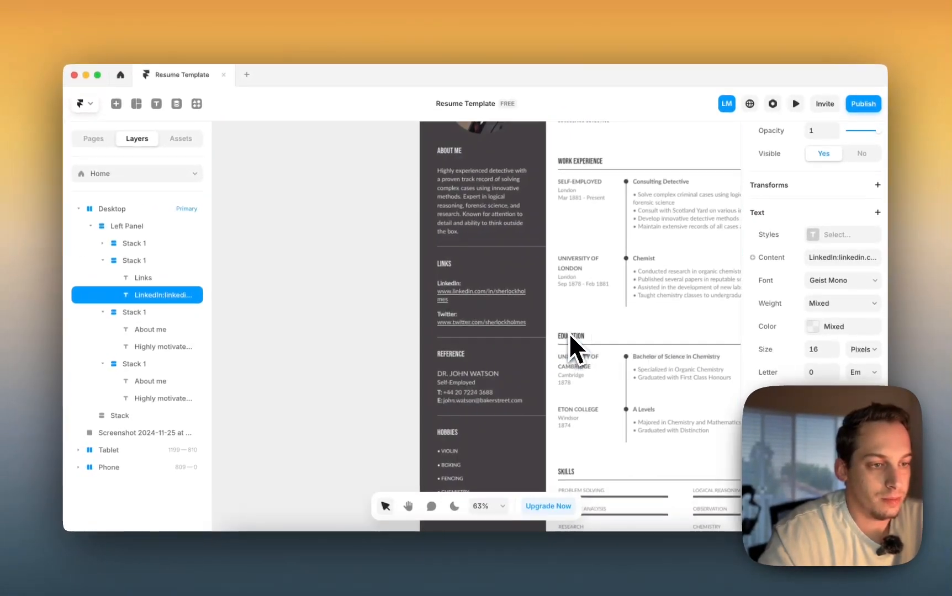
scroll(452, 362, right, 5)
scroll(452, 362, down, 3)
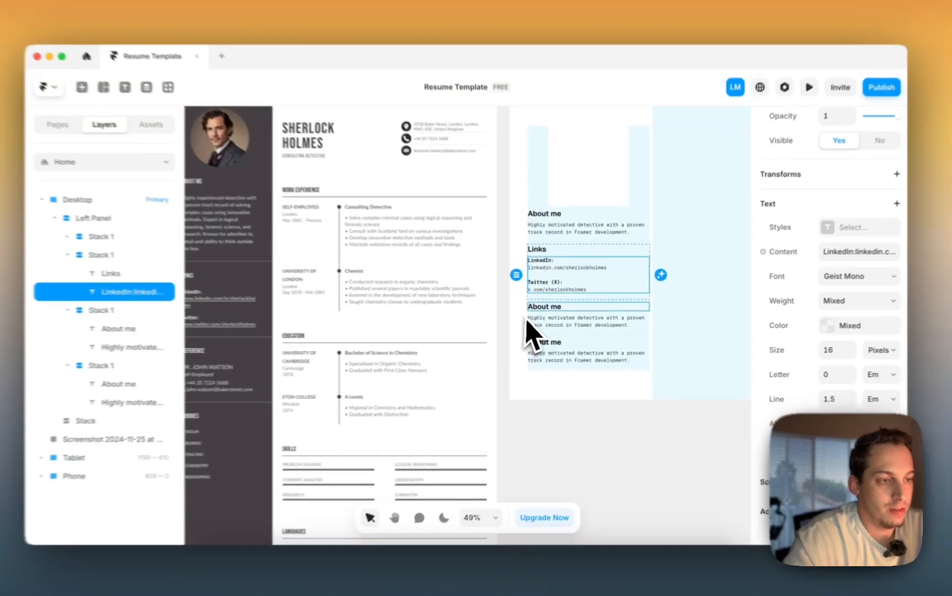
- Rename the third heading to 'References' and list the referee's name and 'Self-Employed'
double_click(546, 307)
text(Refere)
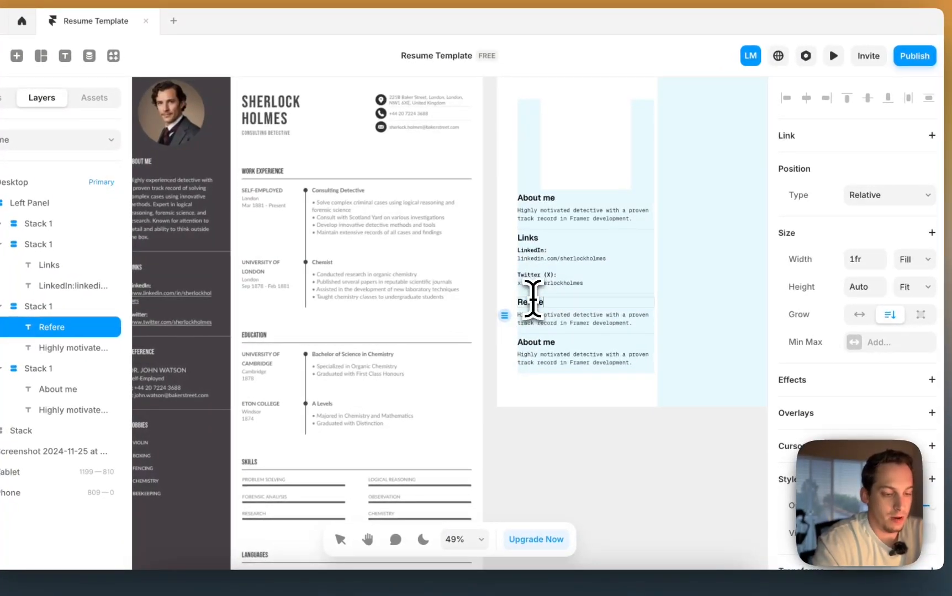
text(nces)
click(542, 325)
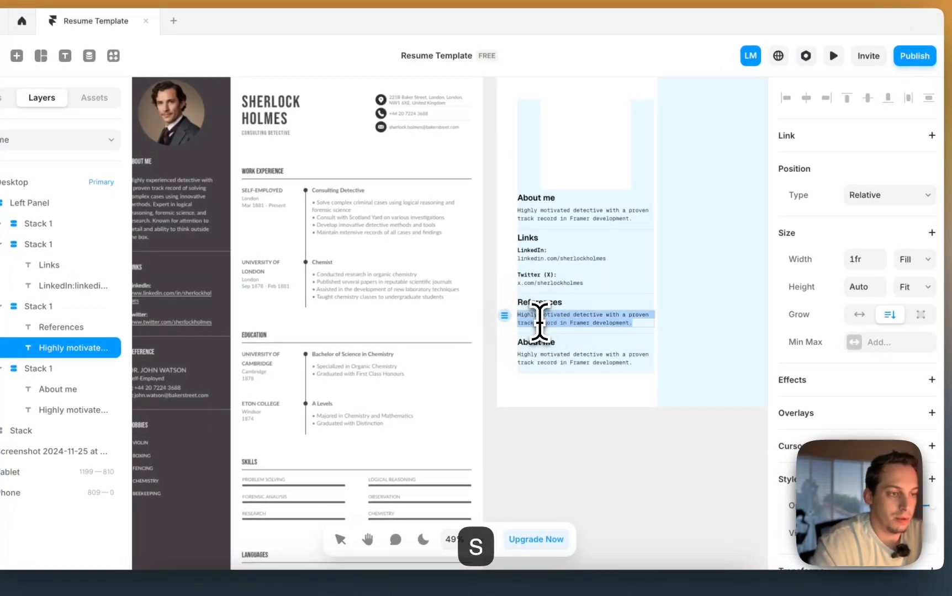
scroll(539, 322, left, 5)
text(Dr. )
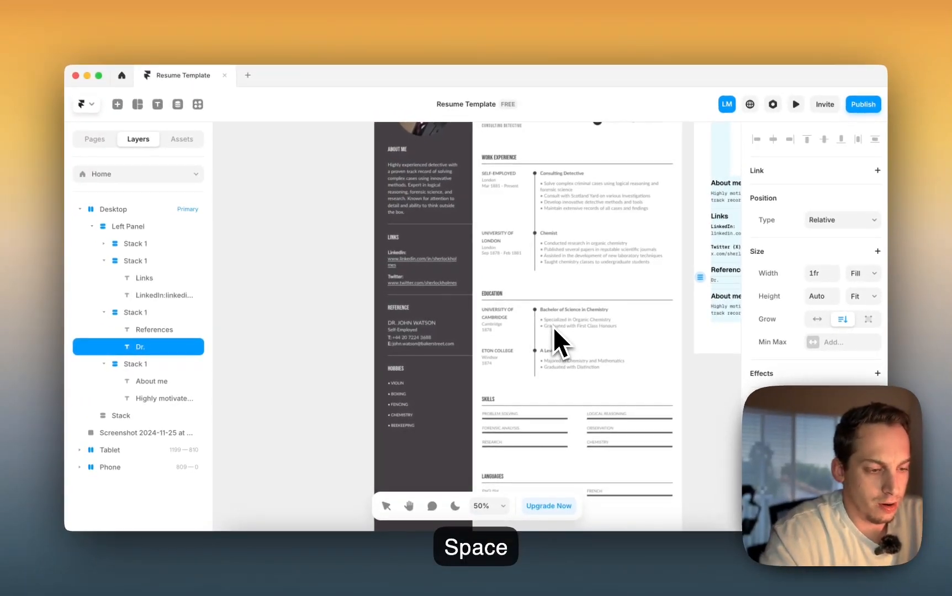
text(John W atson)
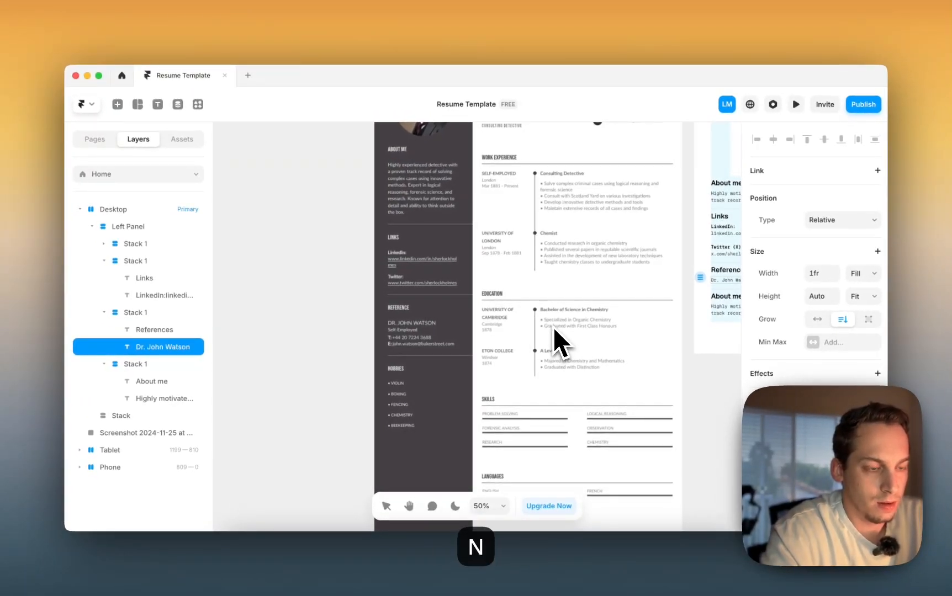
scroll(499, 347, right, 2)
key(Return)
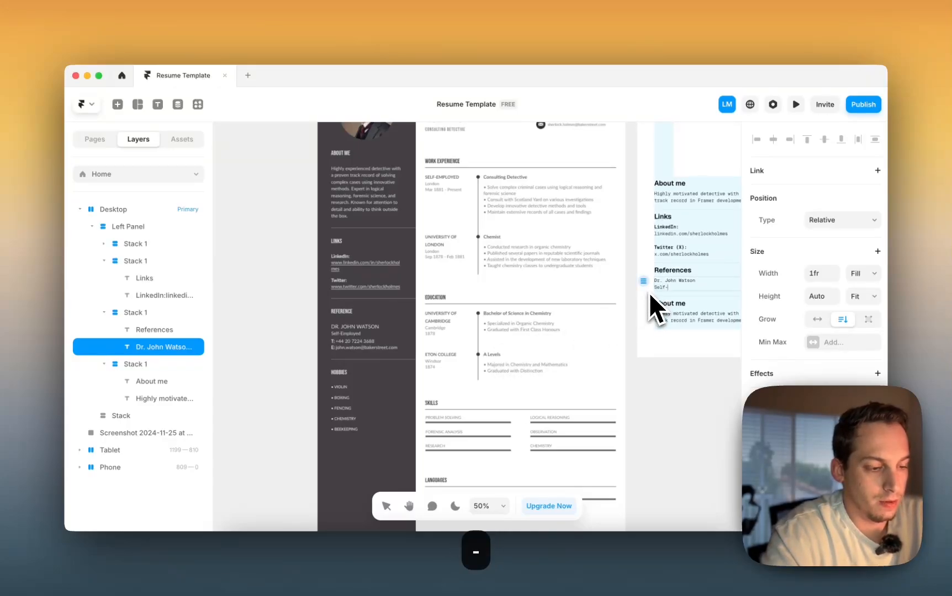
text(Self-Employe)
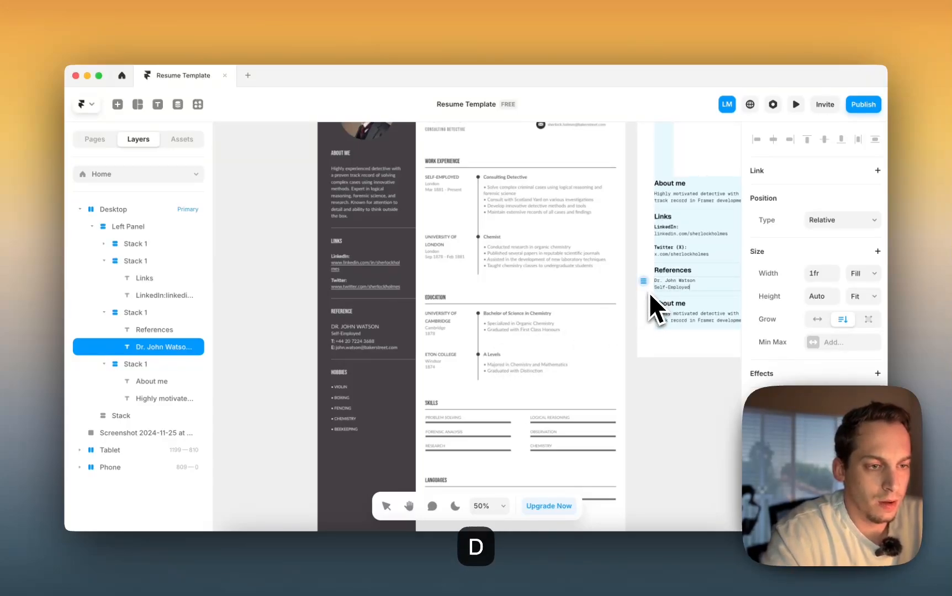
text(d)
- Add a 'T:' line with the referee's phone number and an 'E:' line with their e-mail
key(Return)
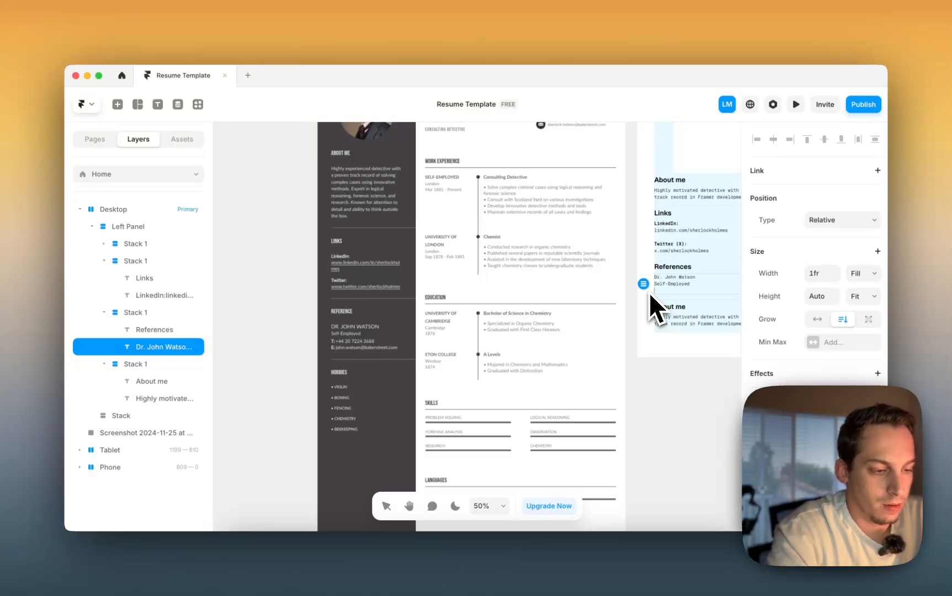
text(T)
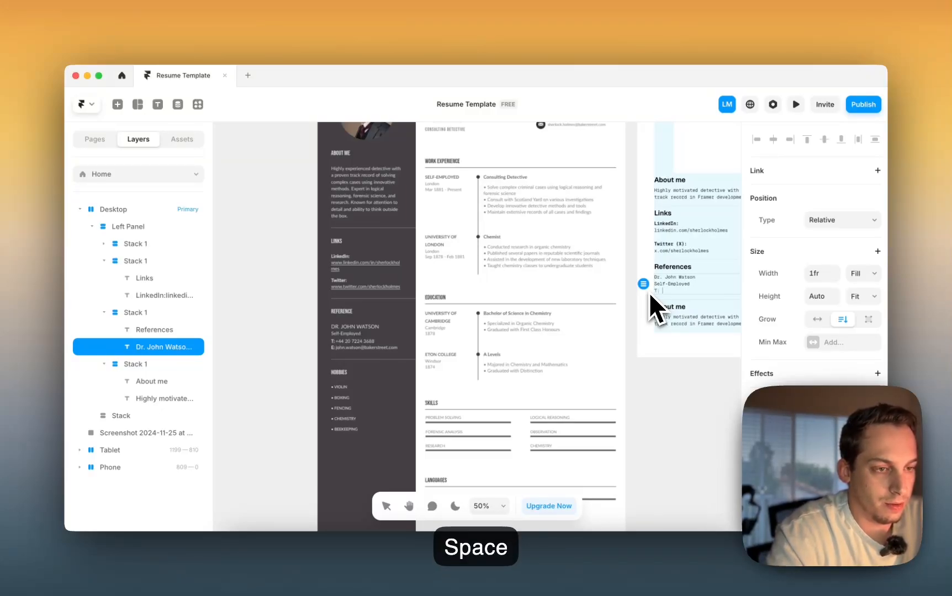
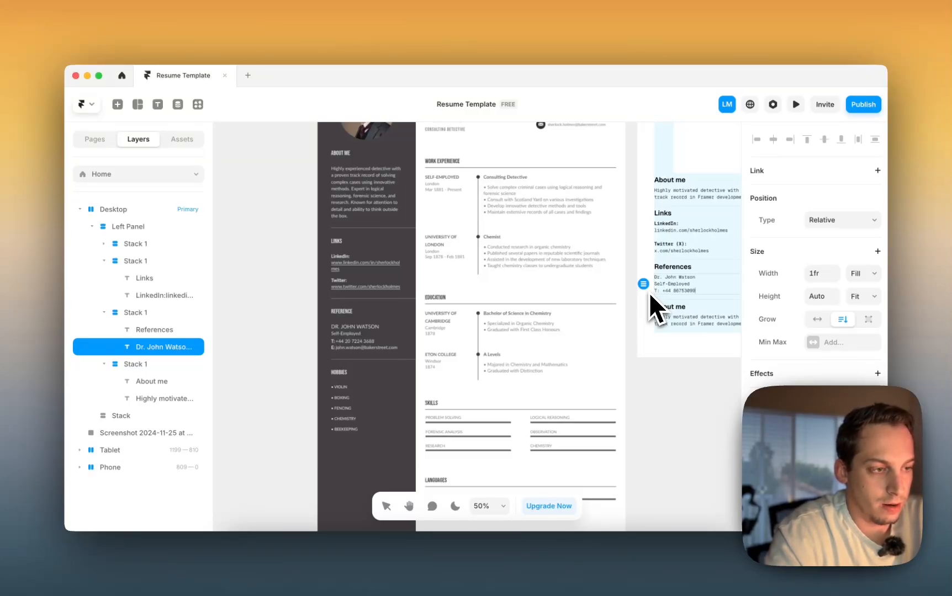
key(Return)
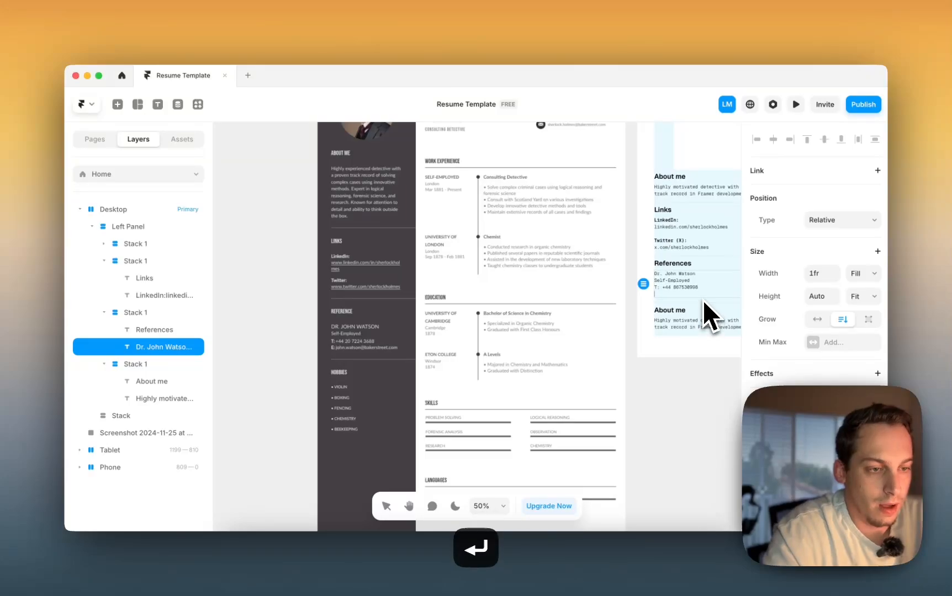
text(E)
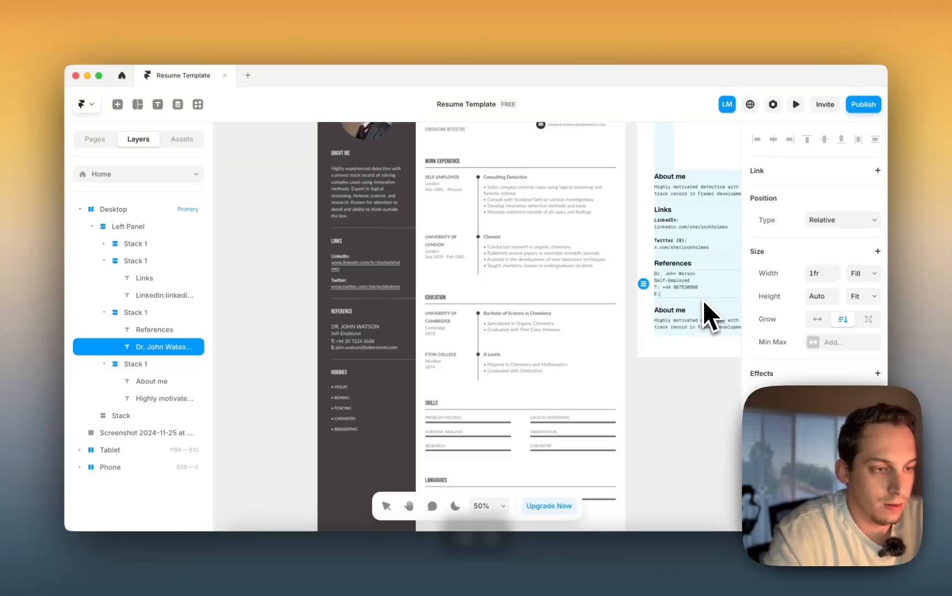
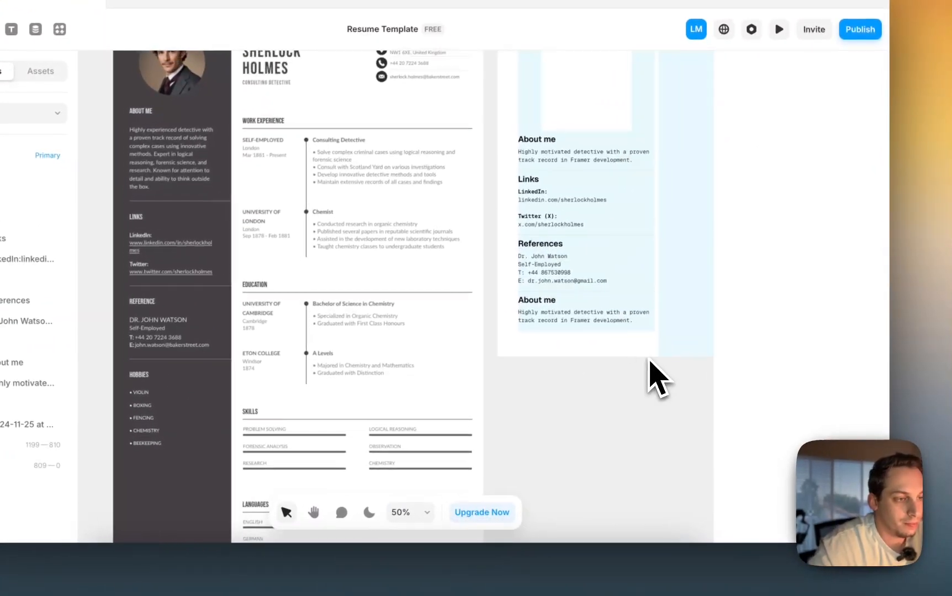
- Make the reference's name line Semi Bold
click(511, 275)
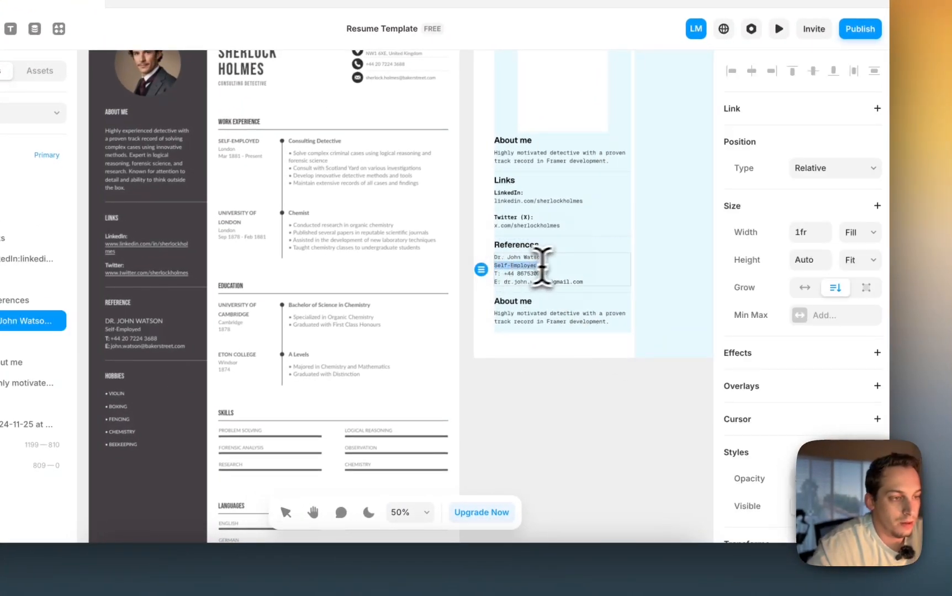
drag(542, 267, 495, 258)
scroll(786, 464, down, 5)
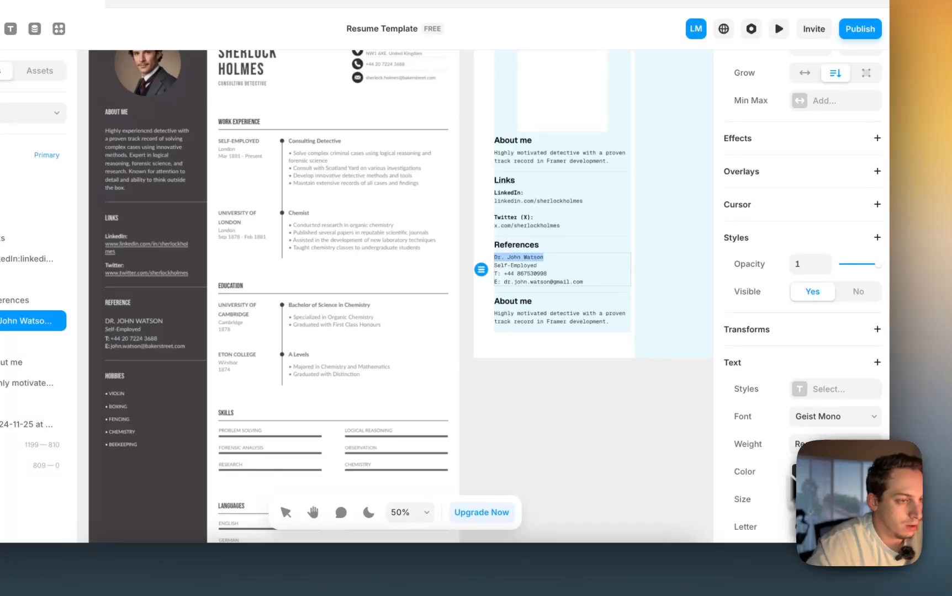
click(822, 440)
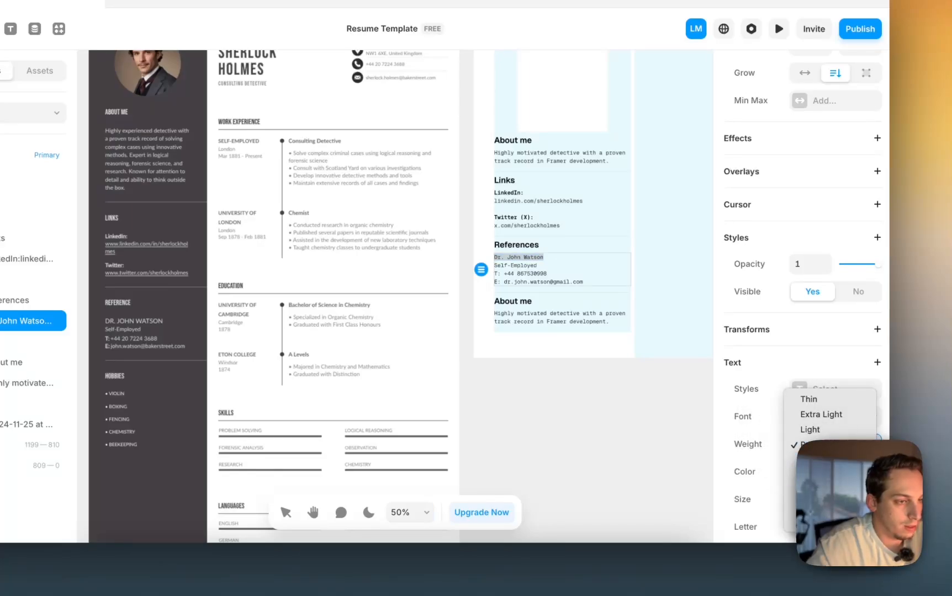
click(818, 475)
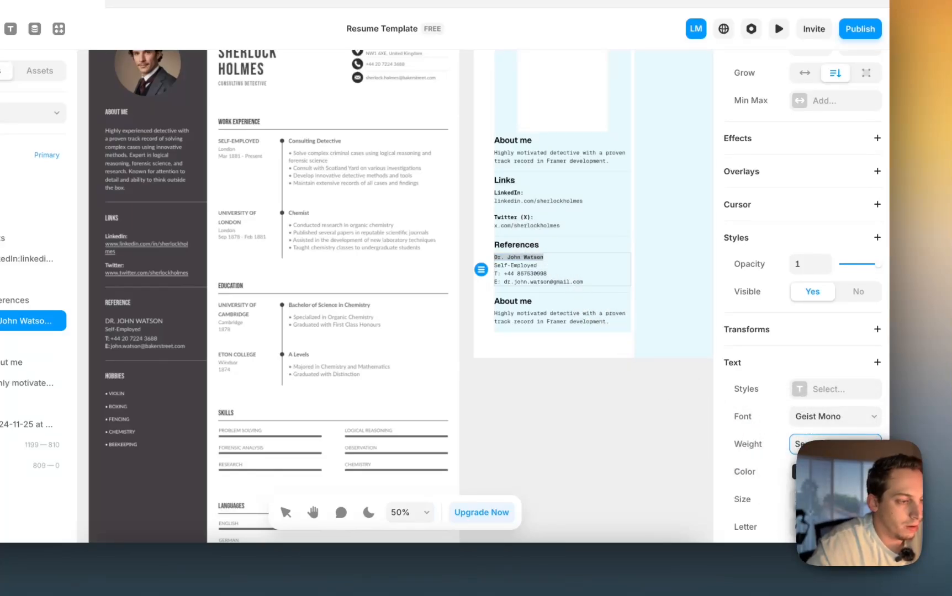
click(795, 472)
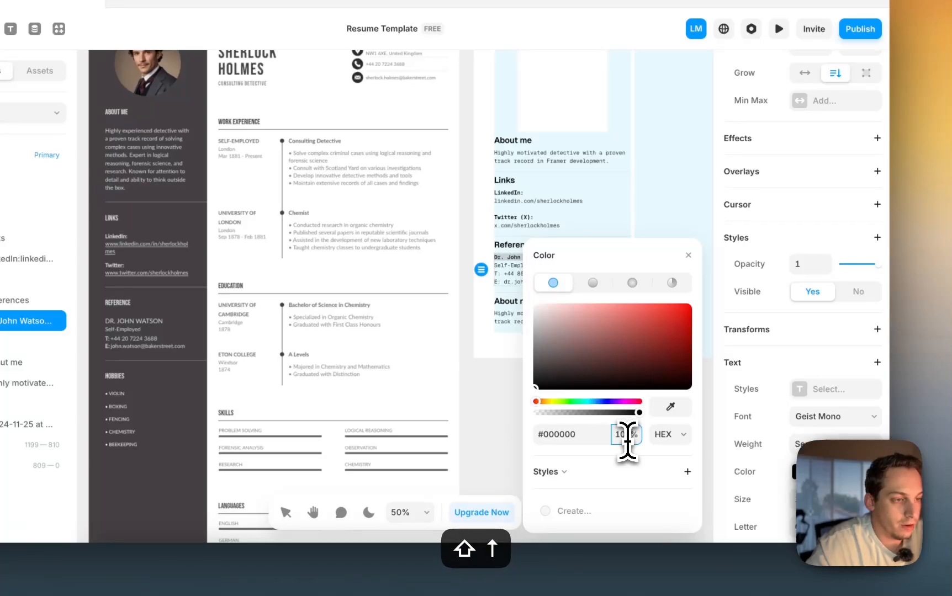
click(477, 430)
- Insert a blank line between the name and the T: phone line
double_click(538, 276)
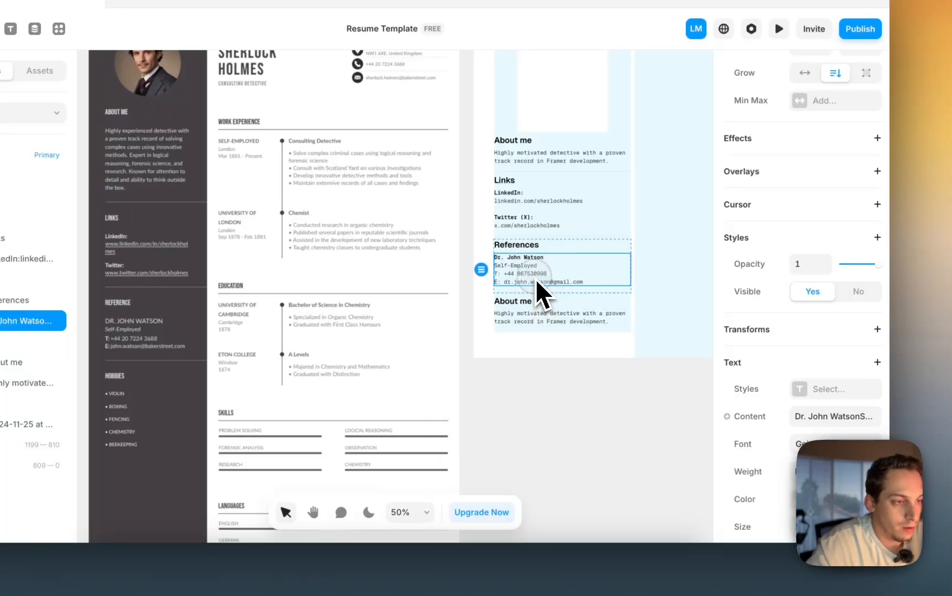
double_click(539, 274)
key(shift+Return)
scroll(531, 270, up, 5)
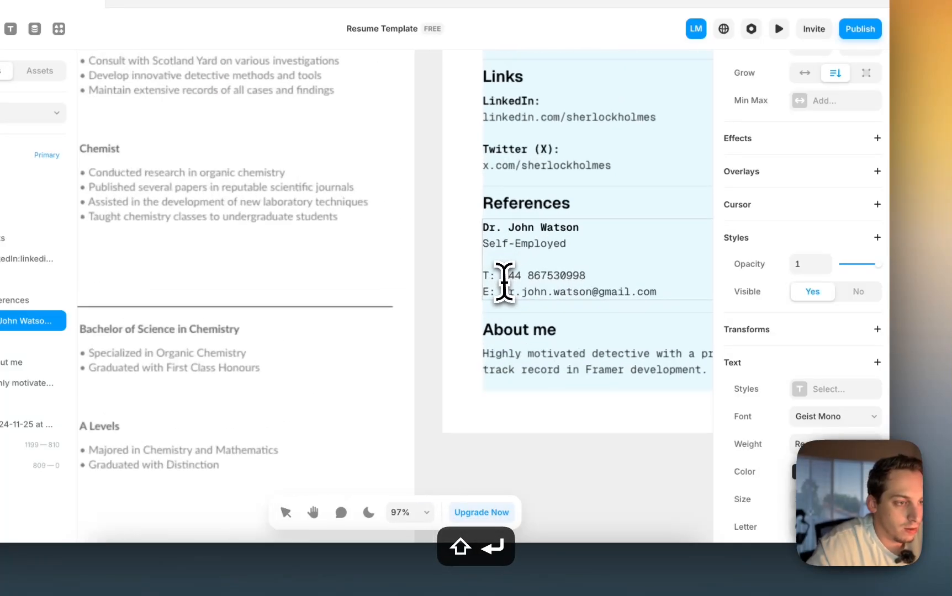
- Make the T and E contact labels bolder
double_click(486, 276)
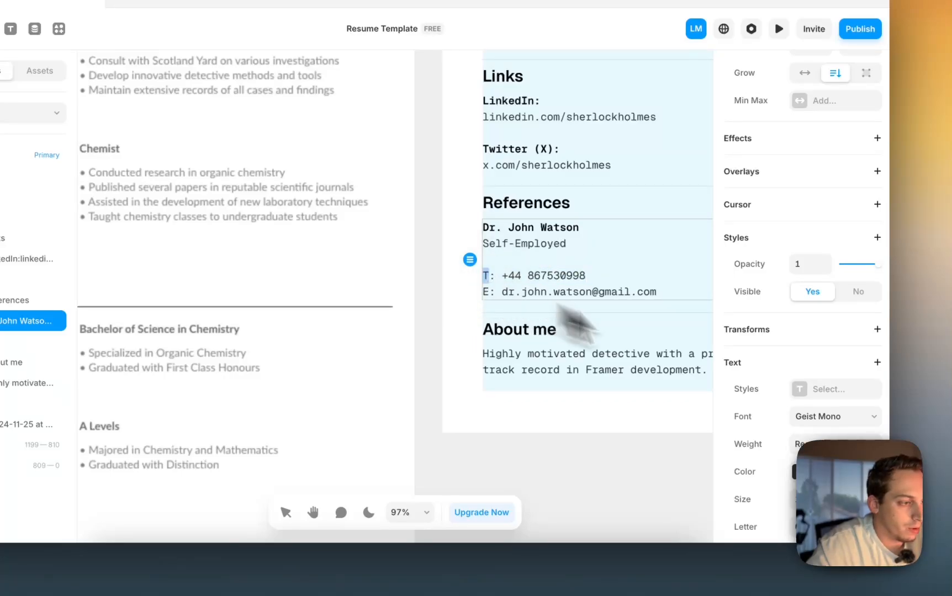
click(834, 444)
click(817, 476)
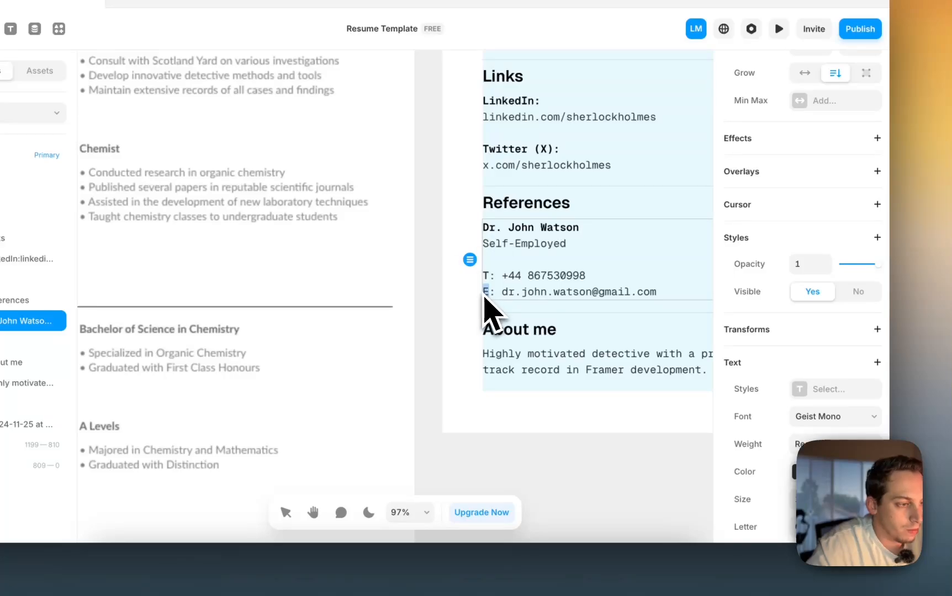
click(806, 445)
click(817, 475)
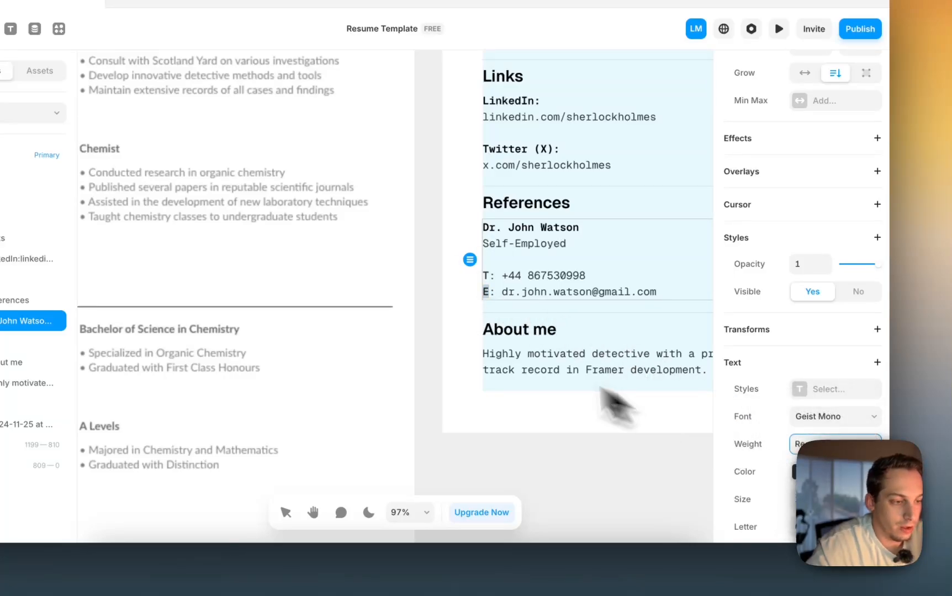
scroll(480, 345, down, 5)
click(477, 423)
click(477, 424)
scroll(477, 424, down, 2)
scroll(477, 423, down, 2)
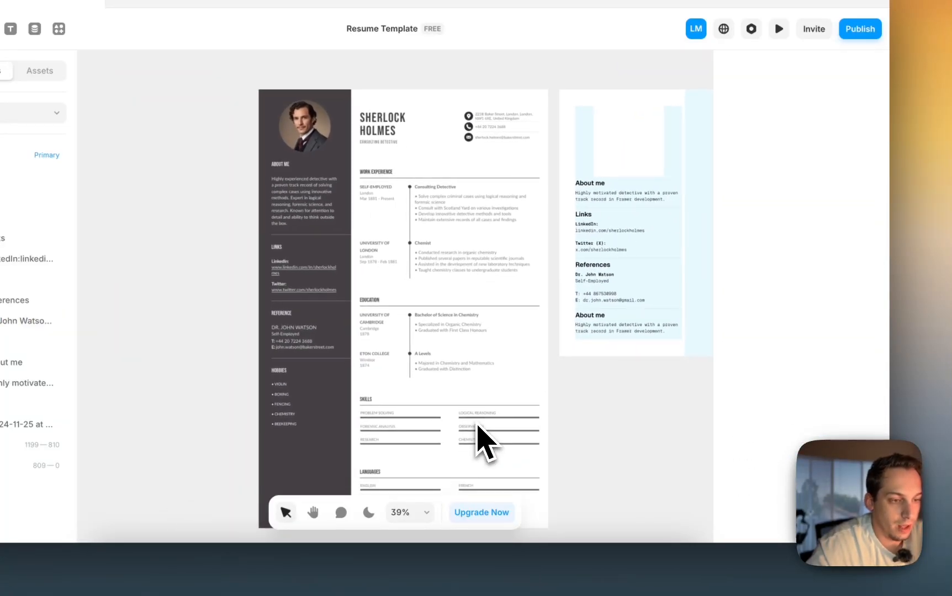
scroll(297, 370, up, 6)
scroll(381, 395, right, 5)
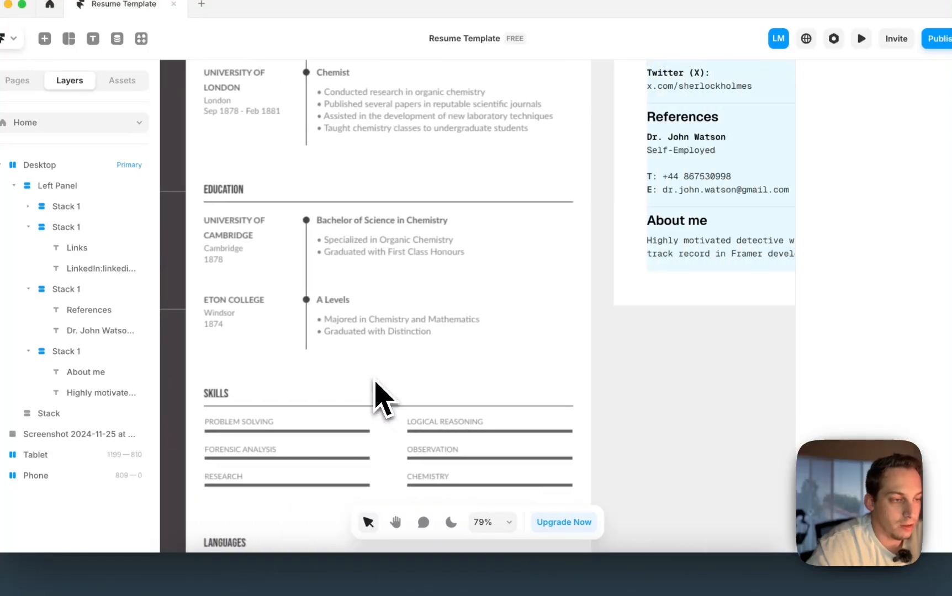
scroll(431, 367, down, 3)
- Rename the last heading to Hobbies and start its list with '• Traveling'
click(544, 286)
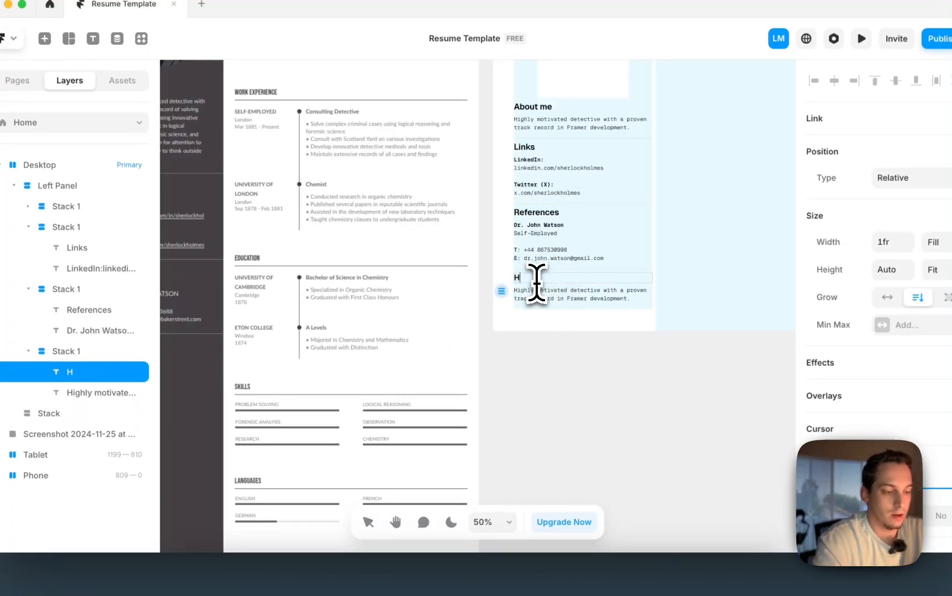
click(543, 300)
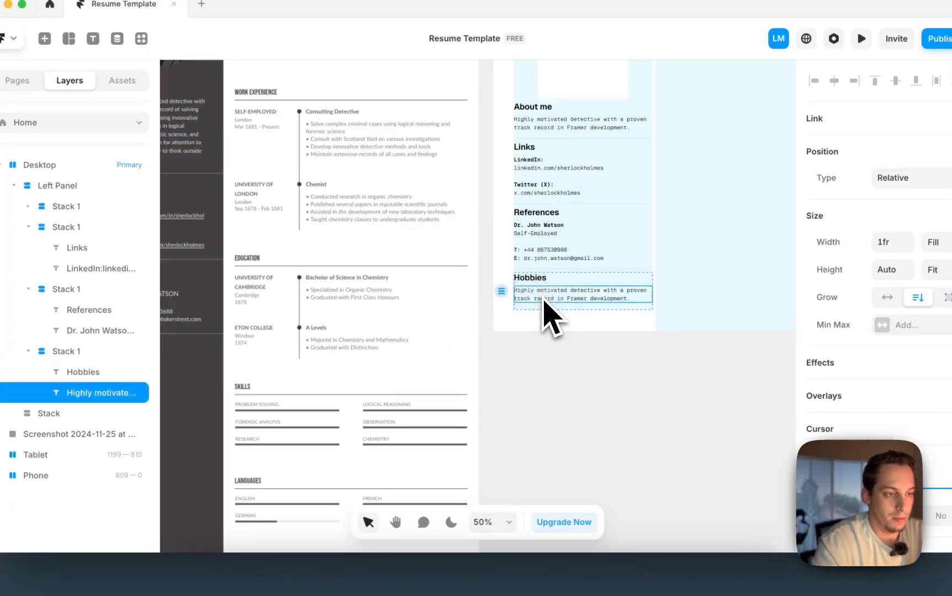
text(• )
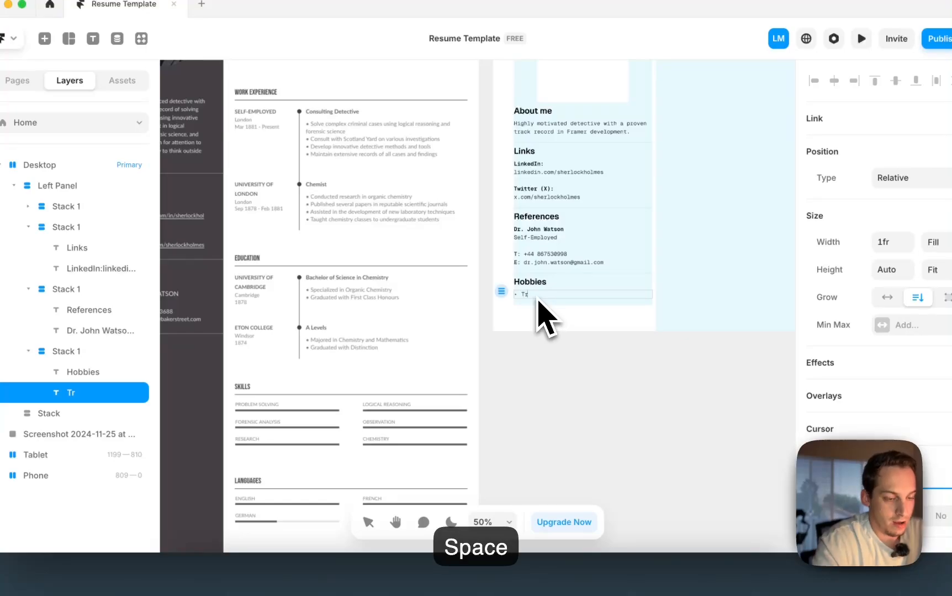
text(Traveling)
key(Return)
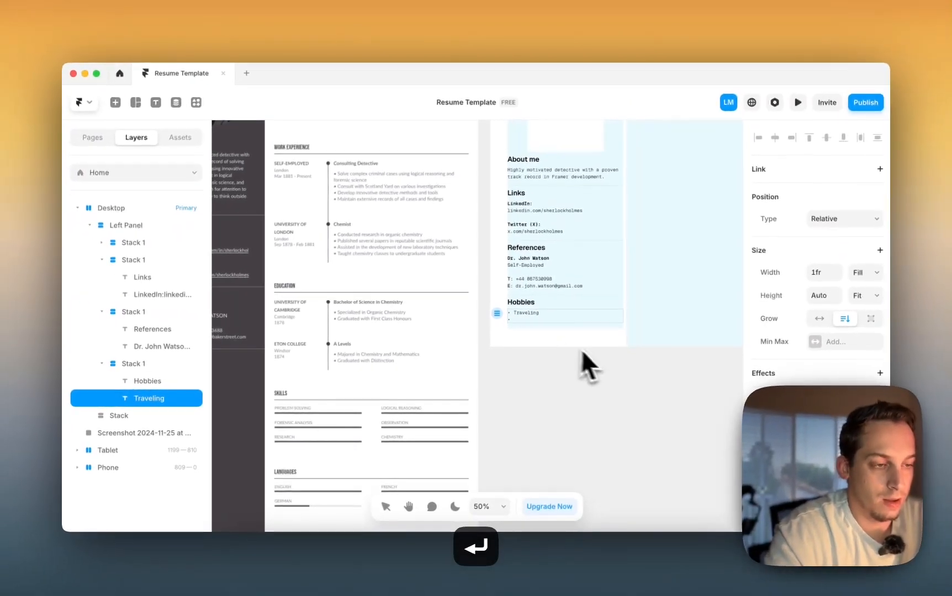
scroll(607, 348, left, 6)
scroll(607, 348, down, 4)
scroll(604, 358, up, 2)
scroll(603, 358, right, 3)
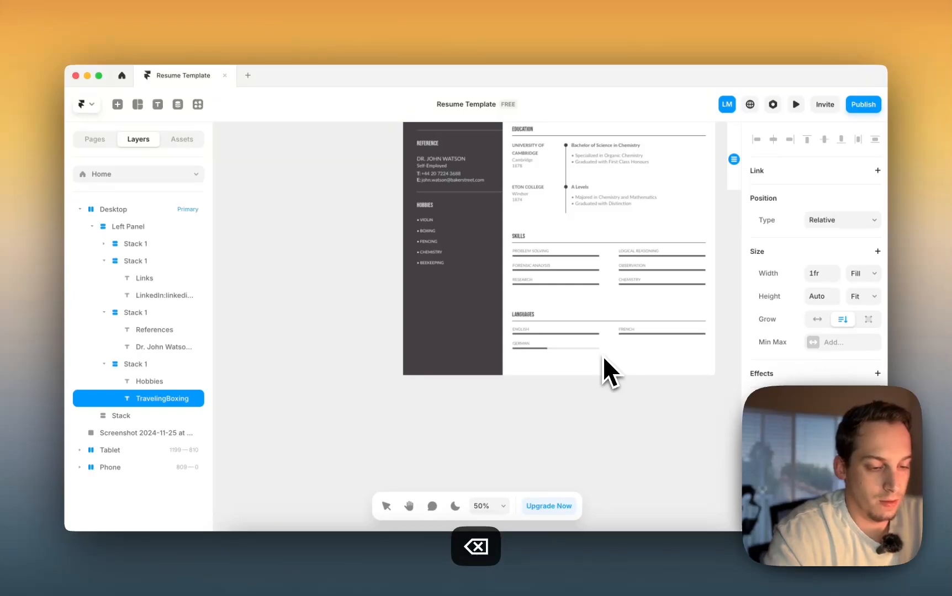
scroll(538, 377, right, 6)
scroll(538, 378, up, 2)
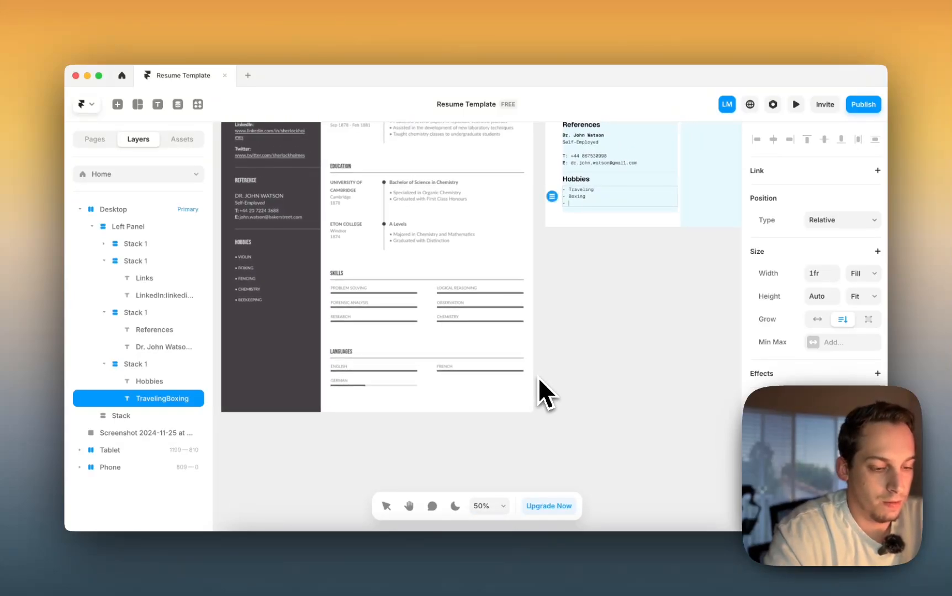
- Add Boxing, Fencing, Chemistry and Beekeeping bullets to complete the Hobbies list
text(ing)
scroll(581, 405, left, 2)
scroll(582, 405, up, 1)
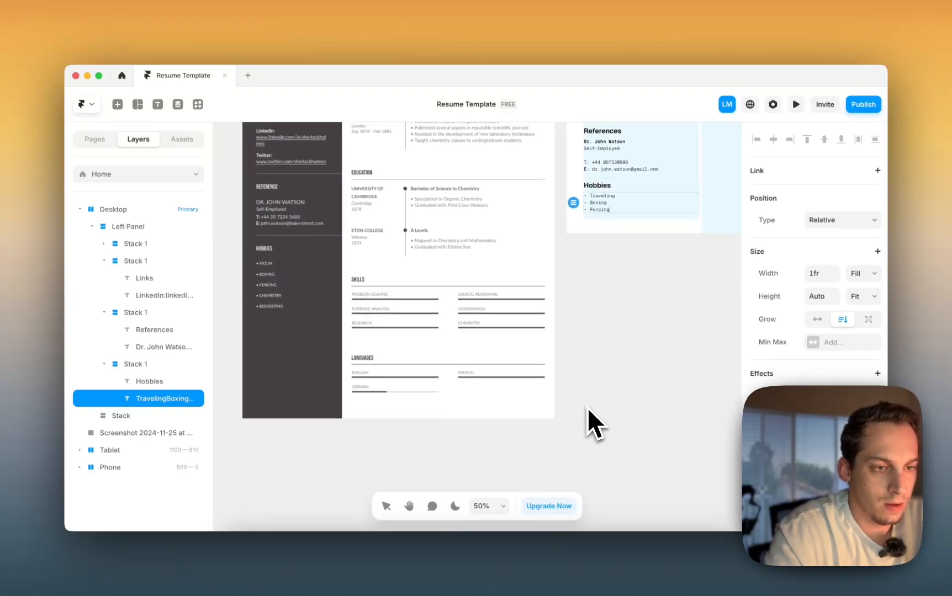
key(Return)
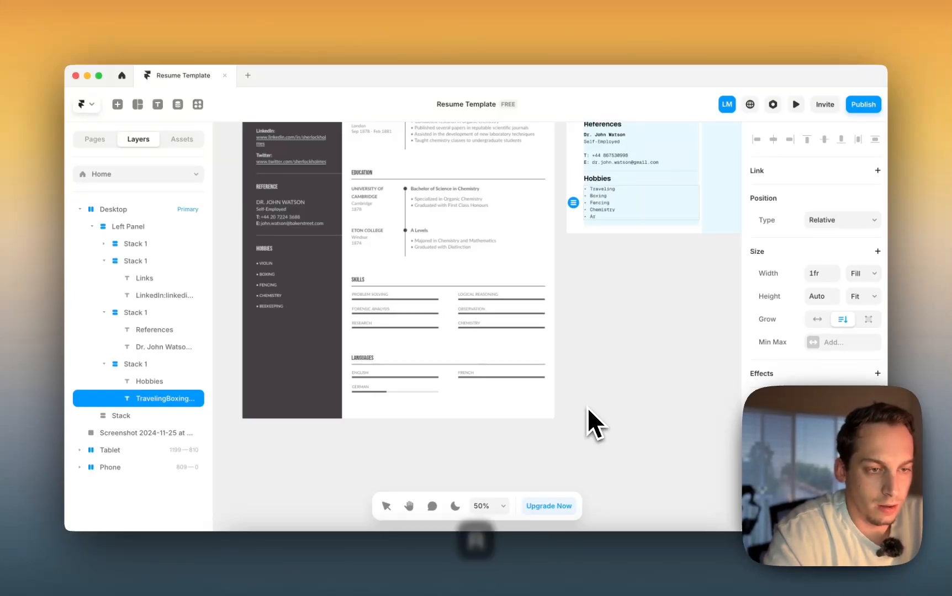
key(BackSpace)
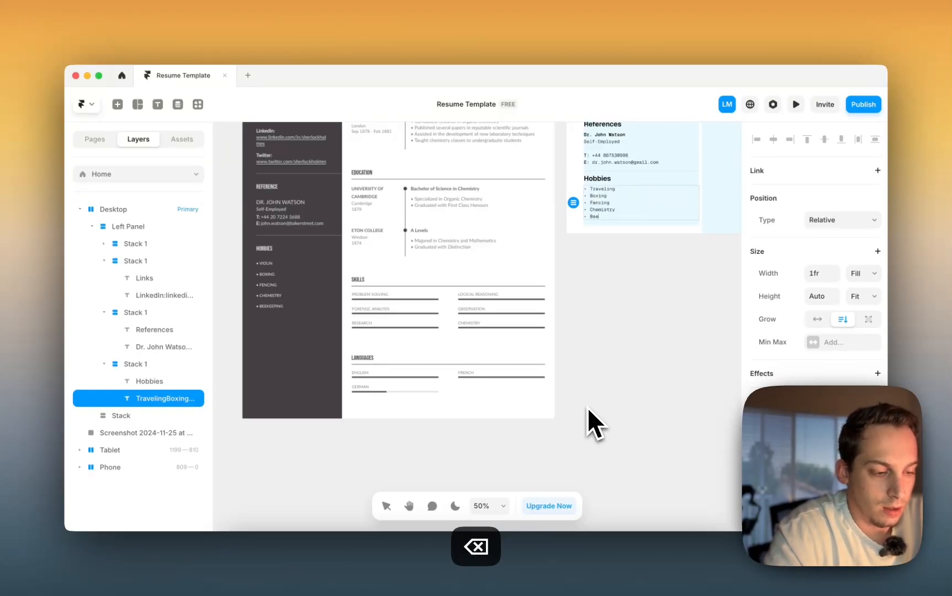
text(ing)
scroll(596, 381, up, 3)
scroll(596, 381, right, 2)
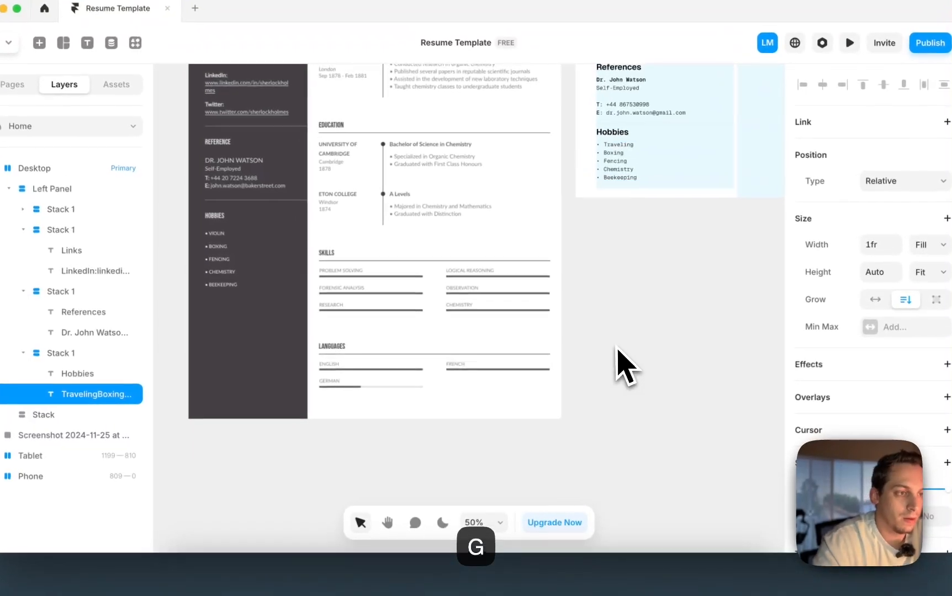
click(624, 367)
scroll(609, 378, down, 2)
scroll(609, 378, right, 1)
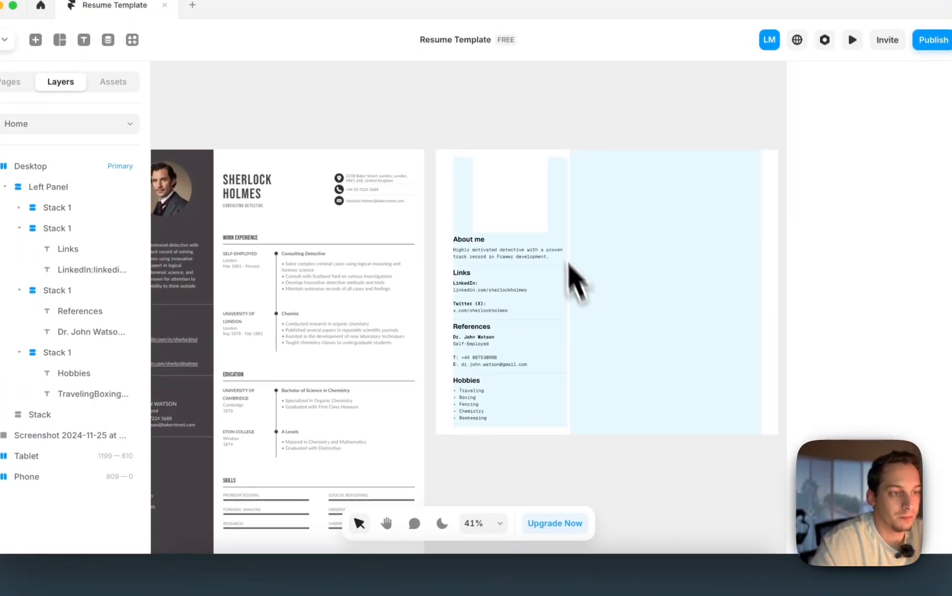
click(563, 223)
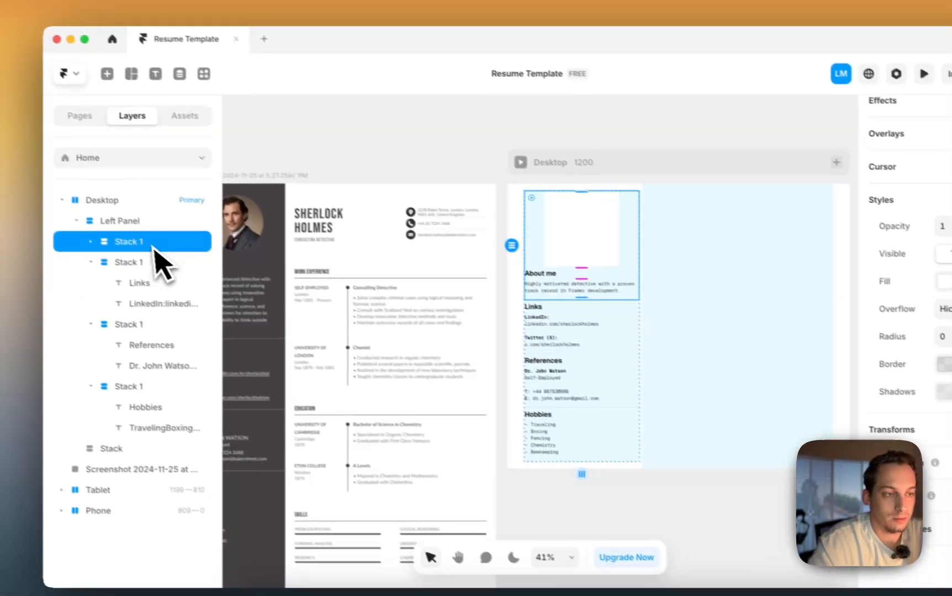
- Align the Desktop frame's contents to the top
click(60, 189)
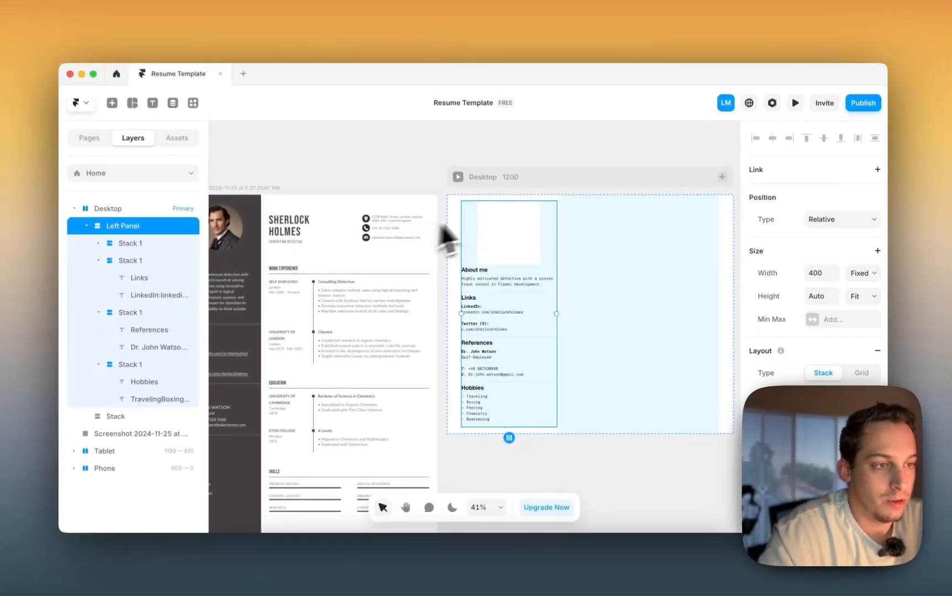
scroll(495, 224, up, 5)
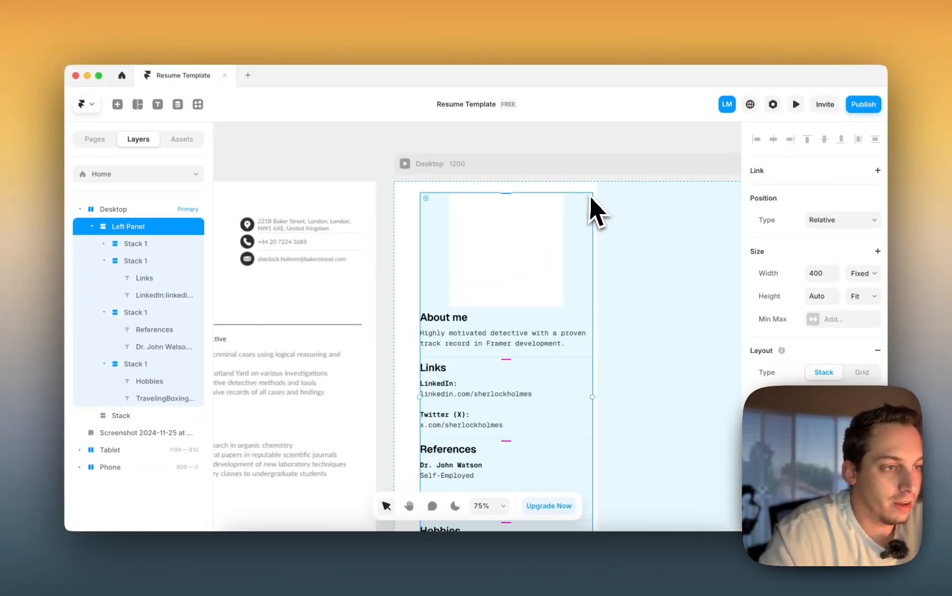
click(152, 209)
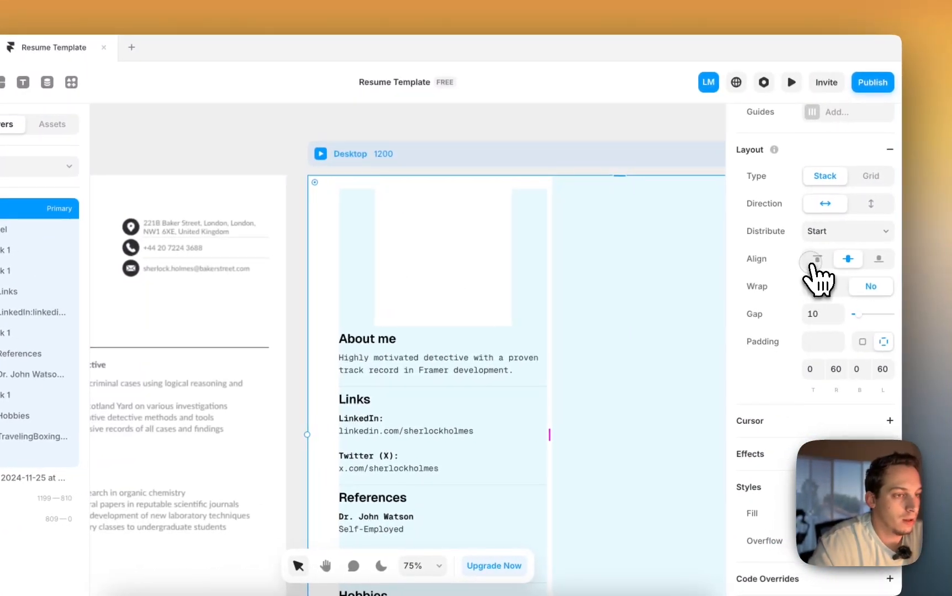
click(810, 264)
scroll(441, 249, down, 5)
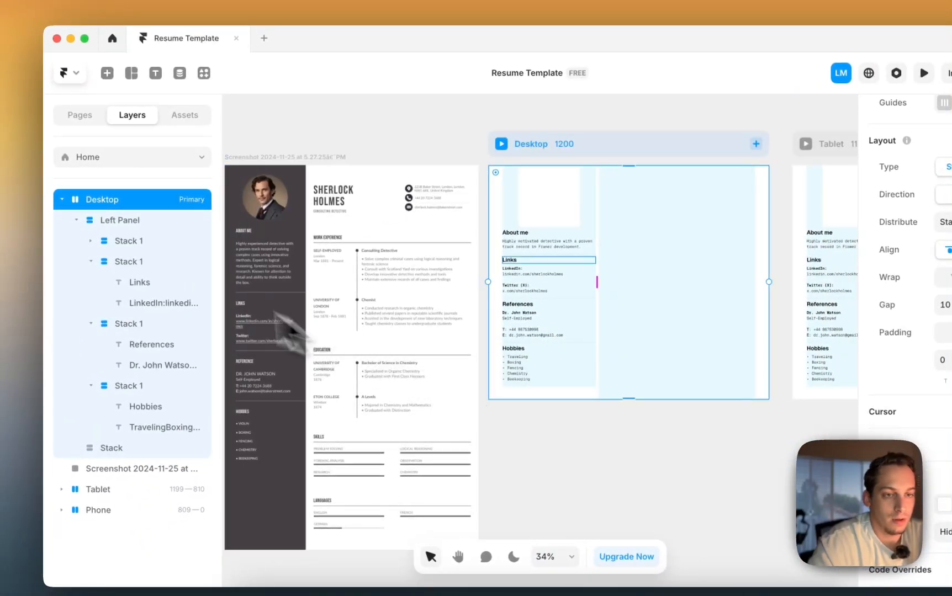
- Narrow the Left Panel from 400 to about 342 px wide
click(120, 224)
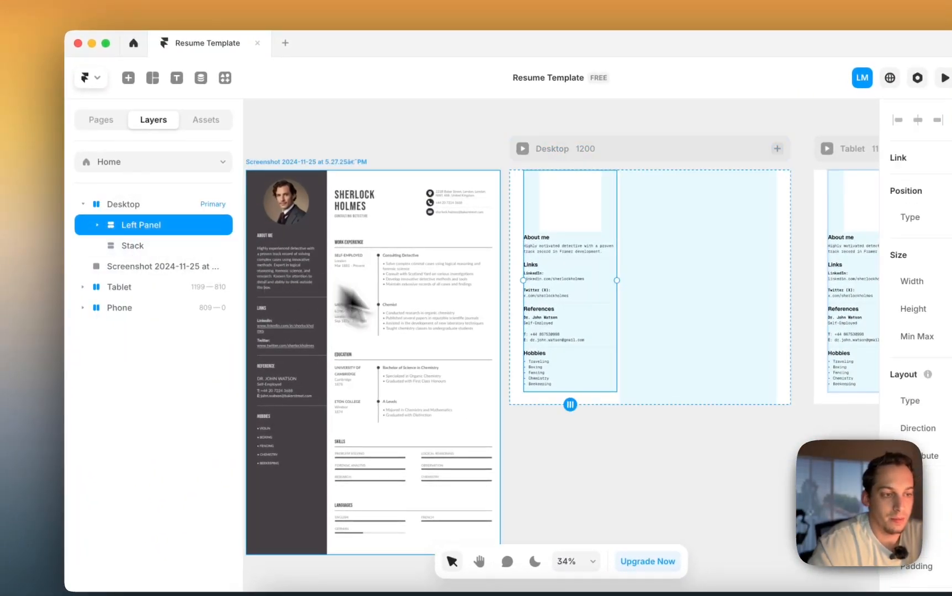
scroll(463, 340, left, 3)
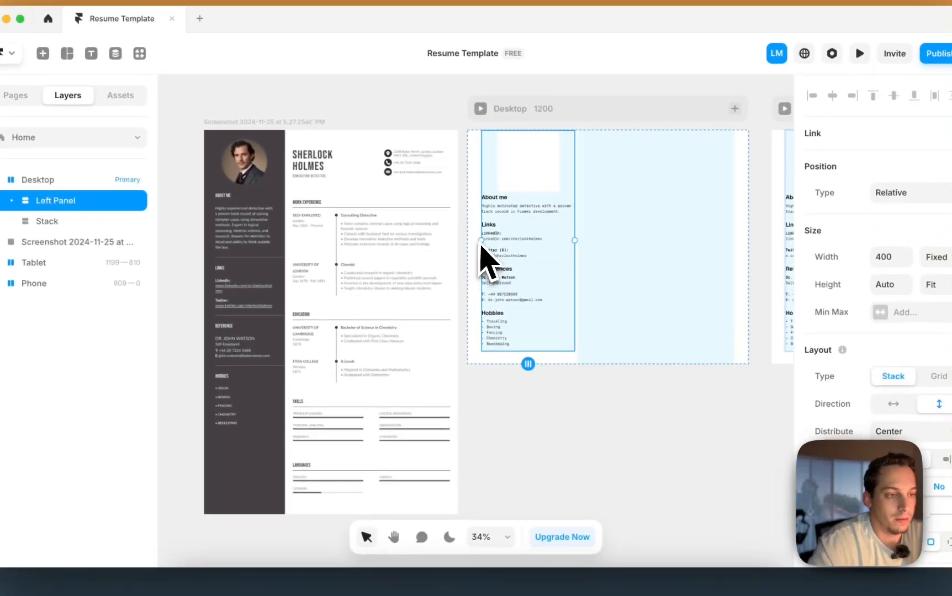
drag(574, 241, 564, 243)
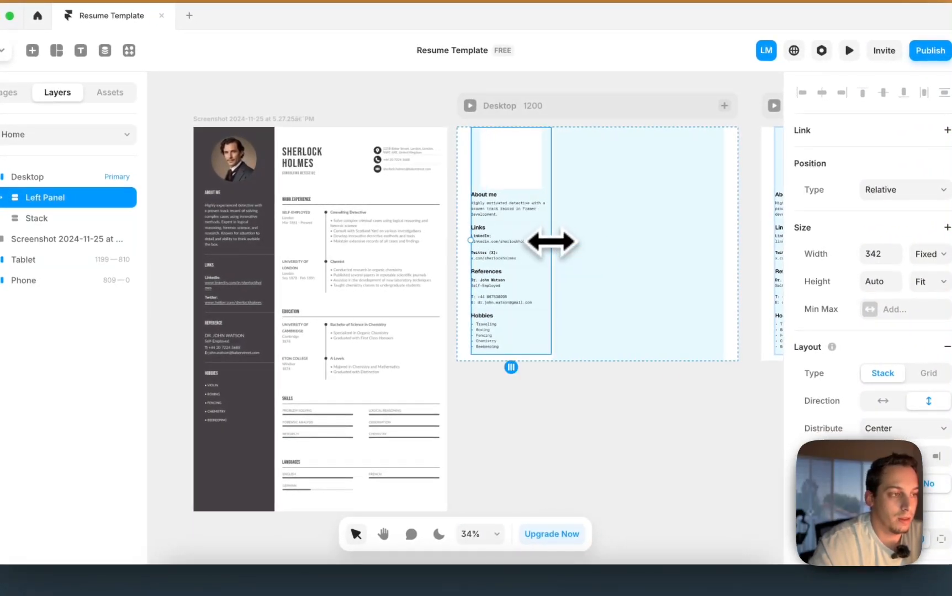
click(593, 424)
scroll(511, 229, up, 5)
scroll(510, 228, right, 3)
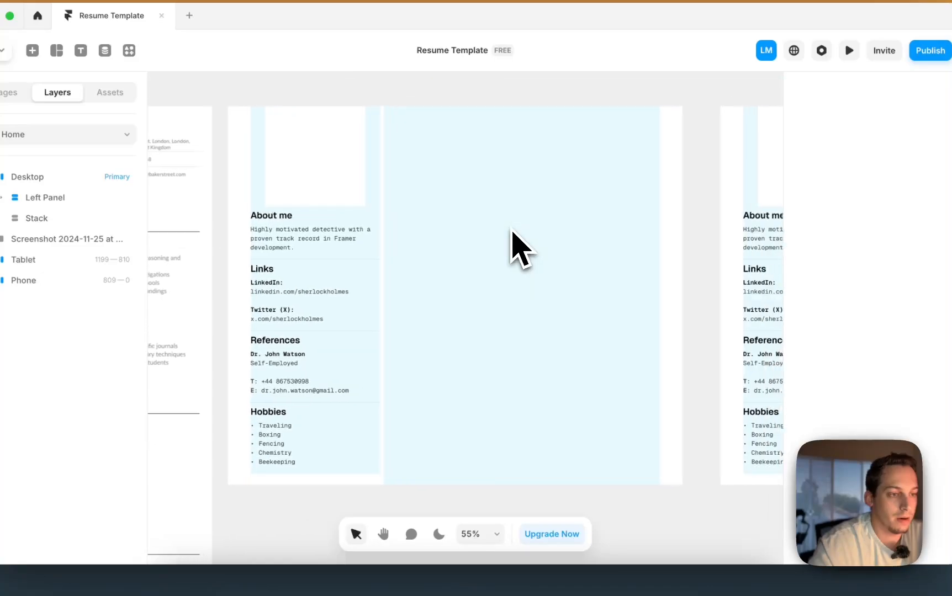
scroll(509, 228, down, 3)
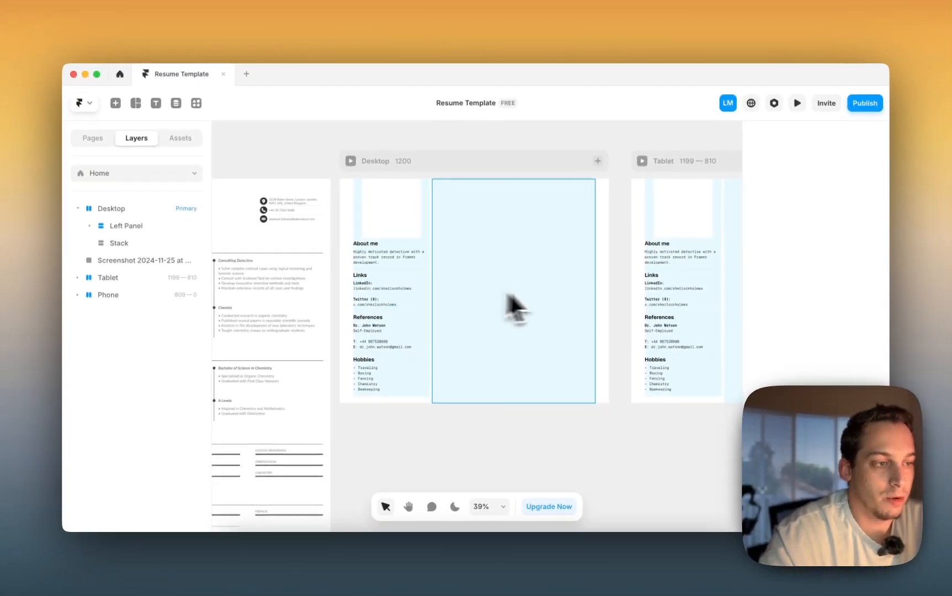
scroll(573, 279, right, 5)
scroll(568, 298, left, 6)
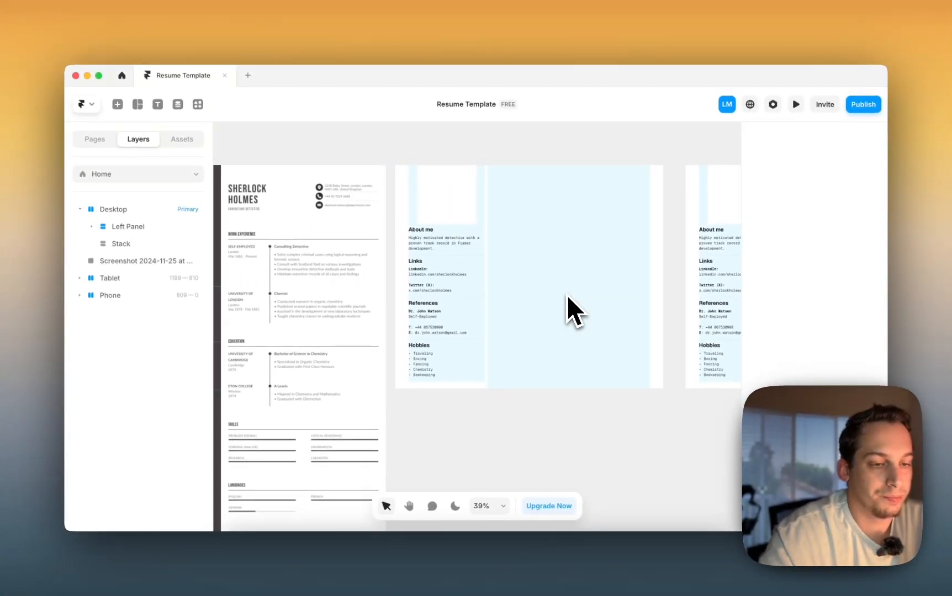
scroll(566, 294, up, 1)
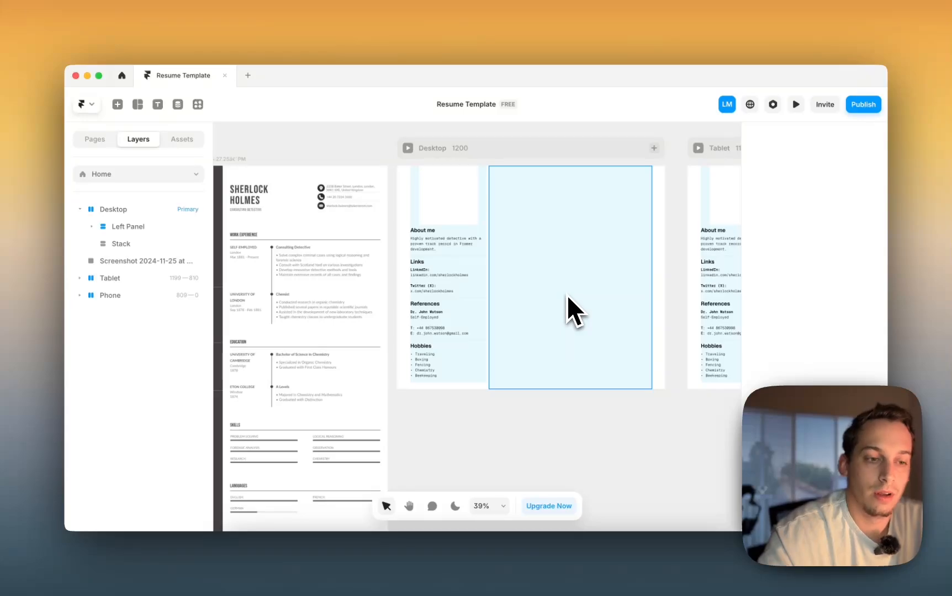
- Set the empty box above About me to Fill width
scroll(514, 271, left, 3)
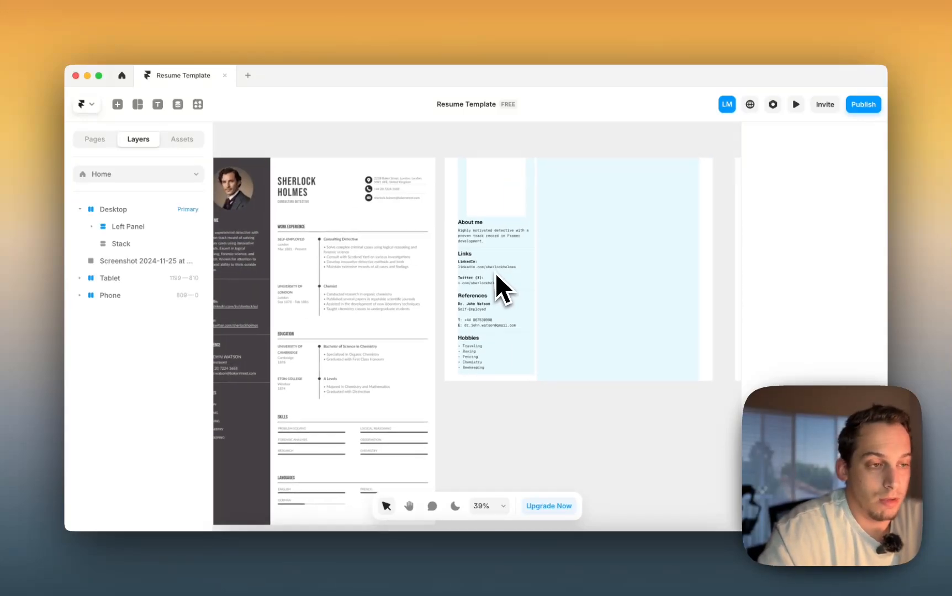
super+click(498, 230)
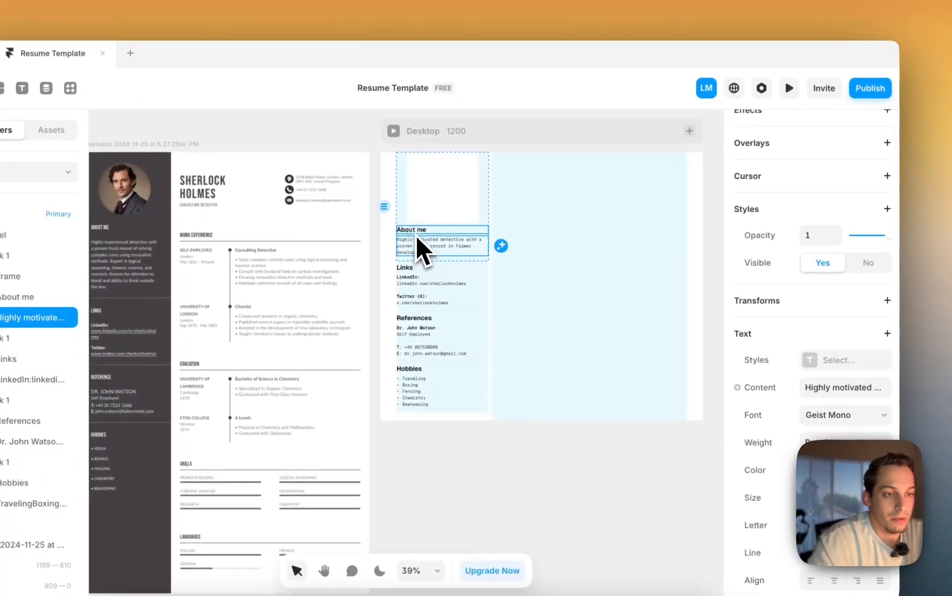
super+click(486, 217)
scroll(485, 228, left, 1)
click(466, 194)
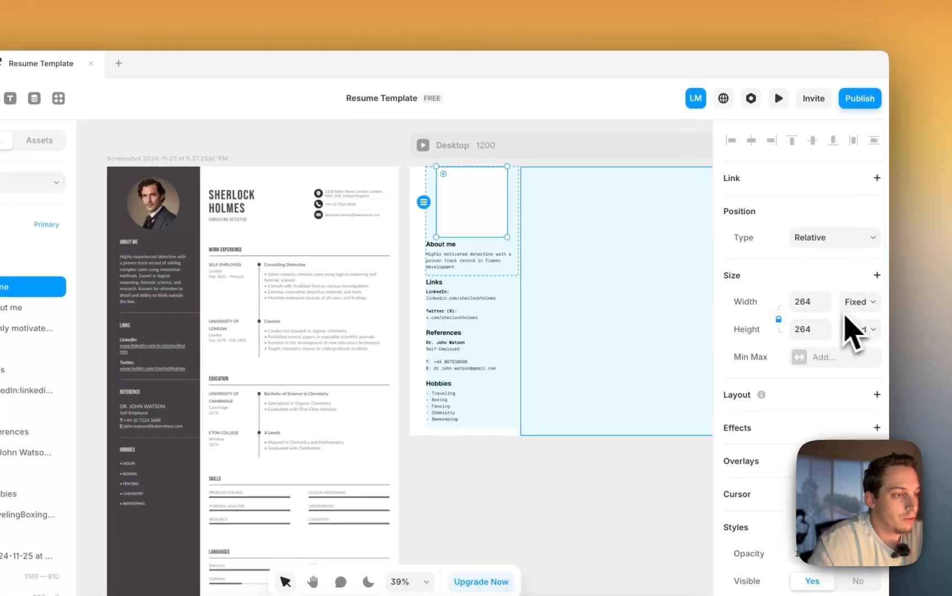
click(856, 302)
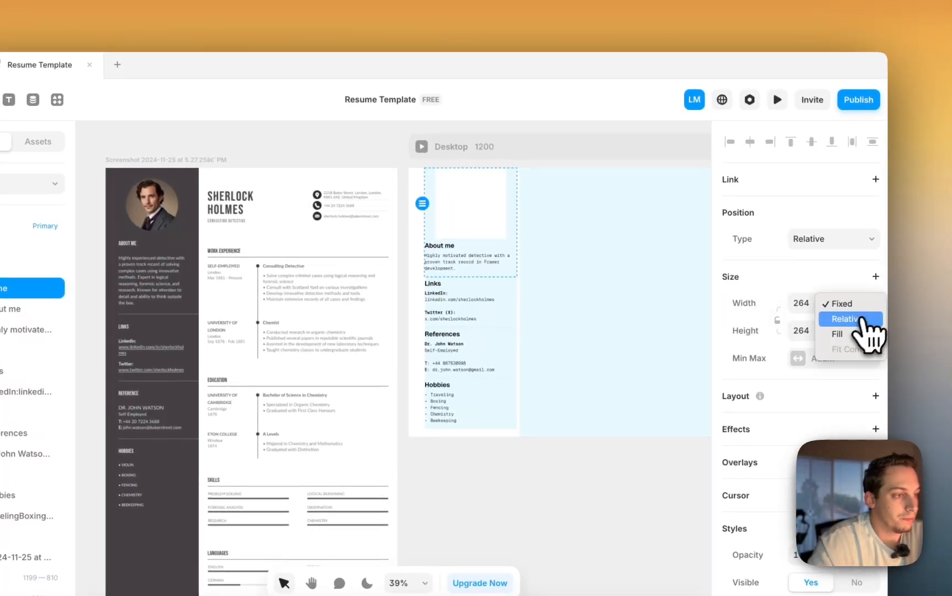
click(848, 332)
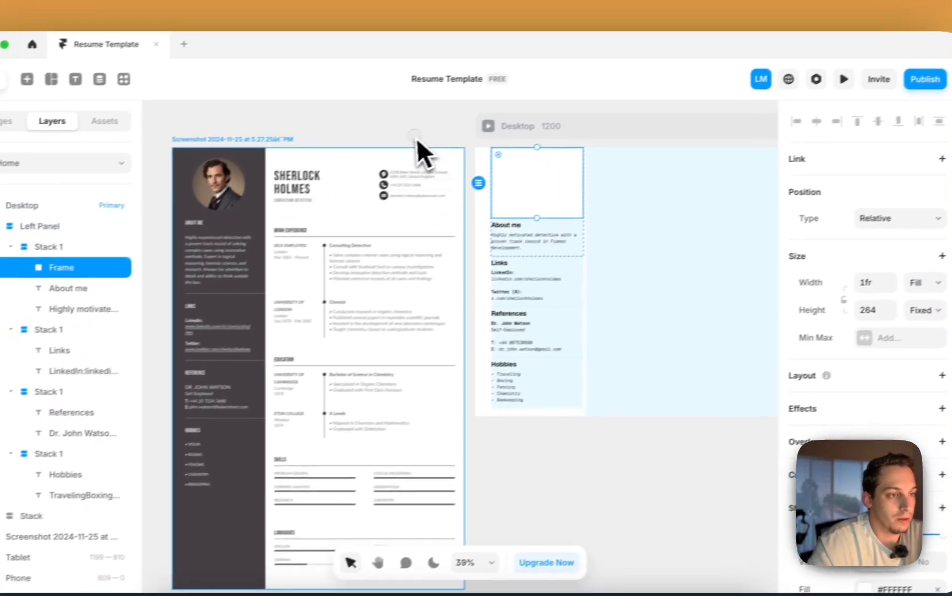
- Give the box an Image fill with the portrait photo DSC01470 (2).jpg
click(348, 173)
scroll(436, 146, right, 3)
click(523, 208)
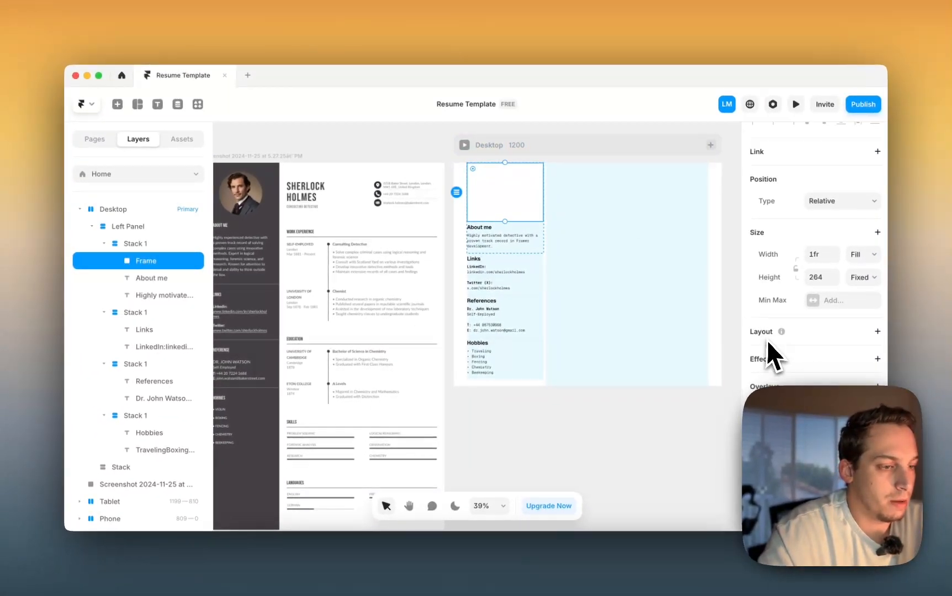
scroll(768, 343, down, 5)
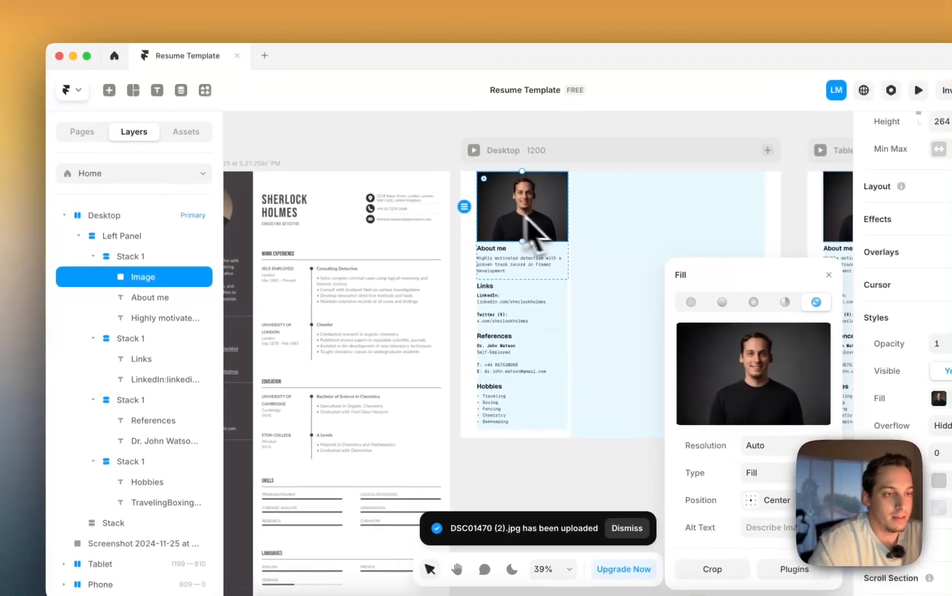
- Collapse the four stack rows in the Layers panel
click(452, 176)
click(553, 315)
click(92, 256)
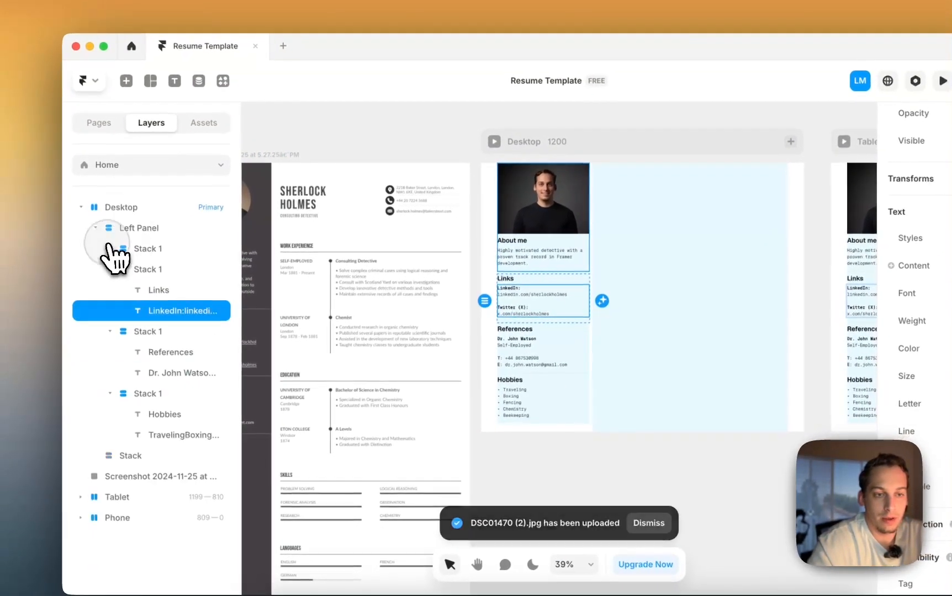
click(111, 268)
click(110, 289)
click(110, 310)
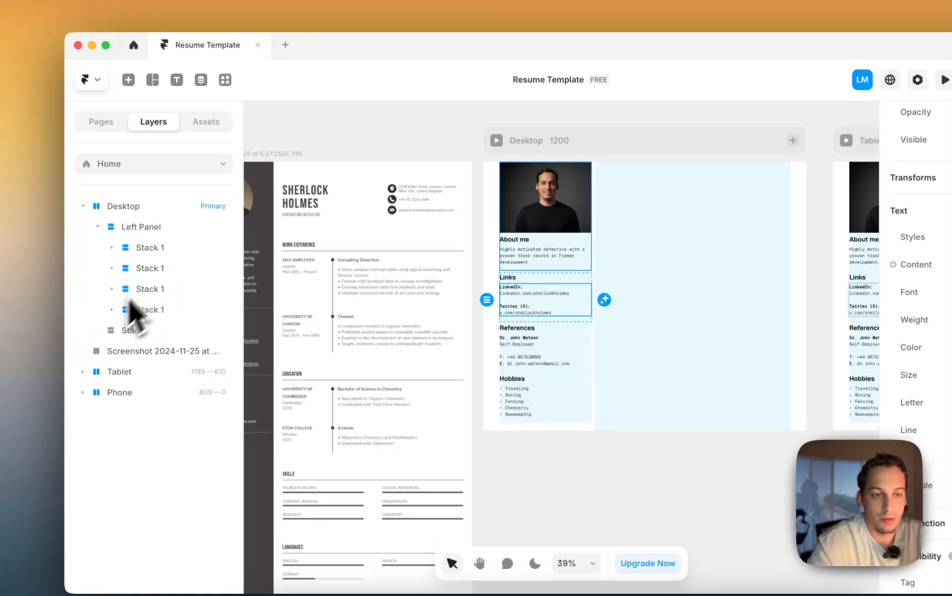
- Rename the Links, References and Hobbies stacks to Stack 2, Stack 3 and Stack 4
click(168, 268)
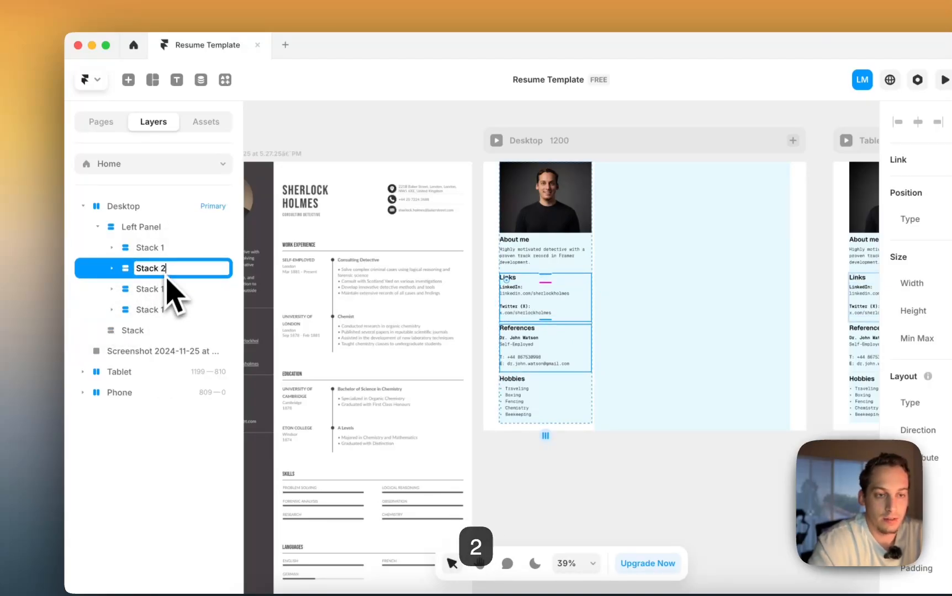
double_click(167, 288)
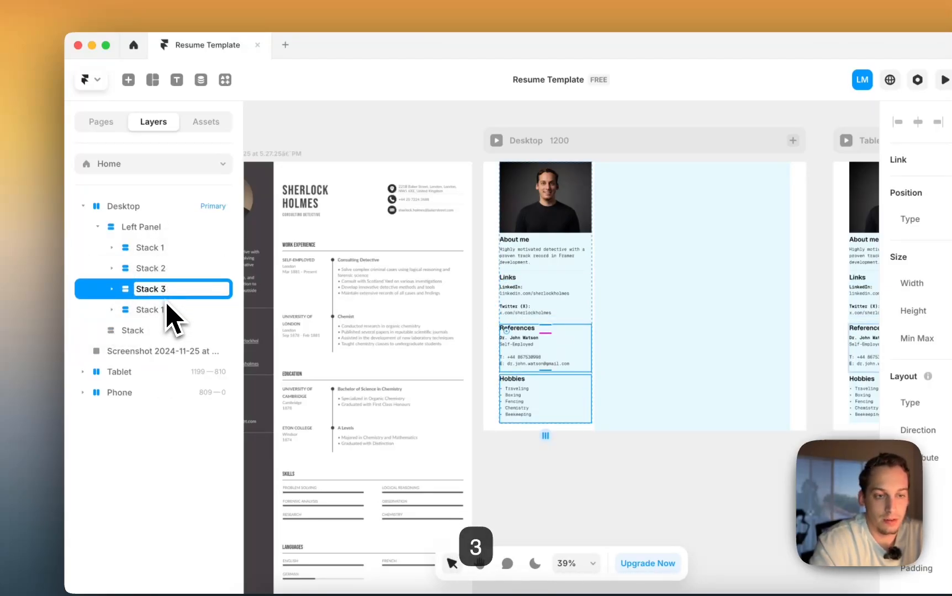
double_click(167, 310)
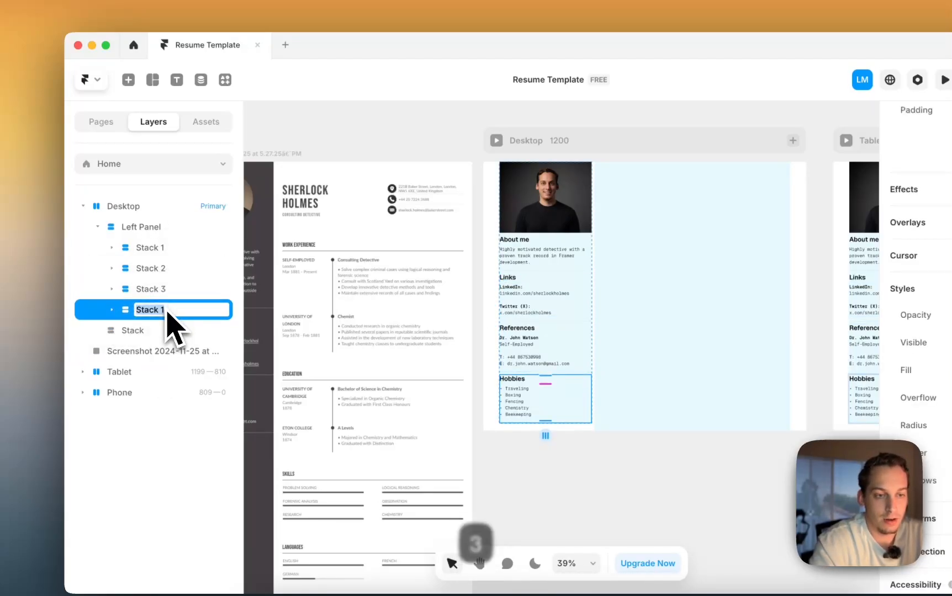
click(149, 227)
scroll(850, 403, down, 5)
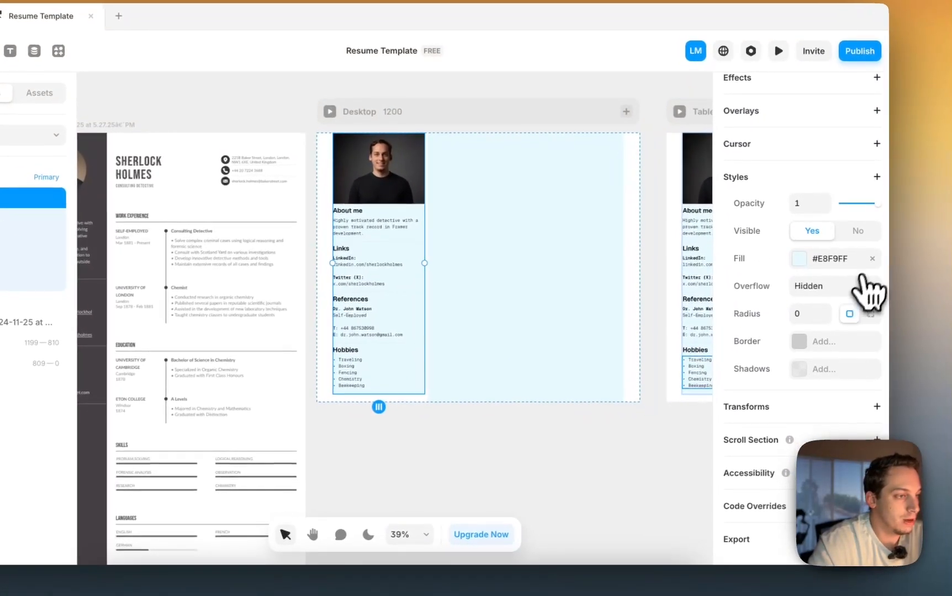
click(444, 464)
- Give the profile photo a fixed width and shrink it with Shift+Down
click(386, 183)
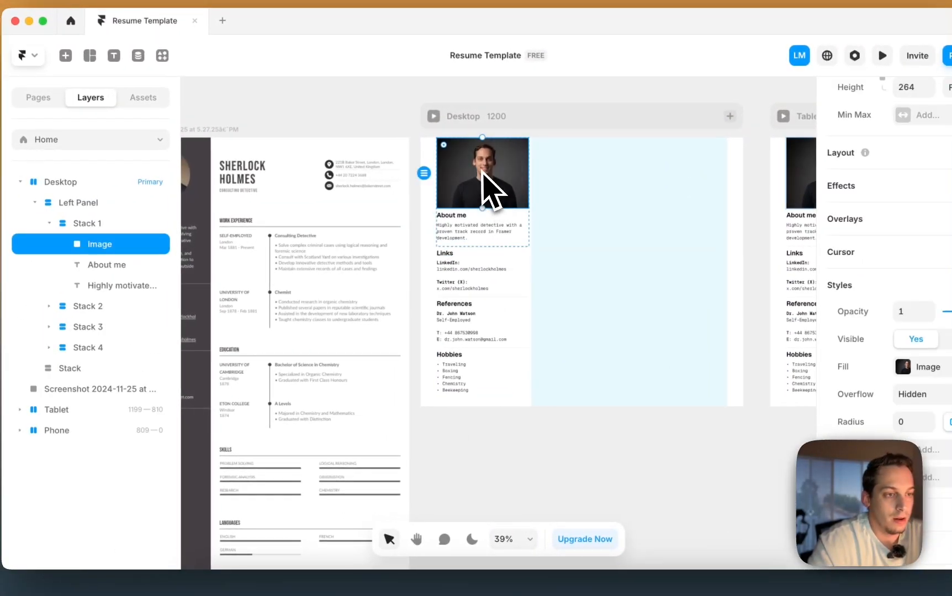
ctrl+scroll(483, 172, up, 5)
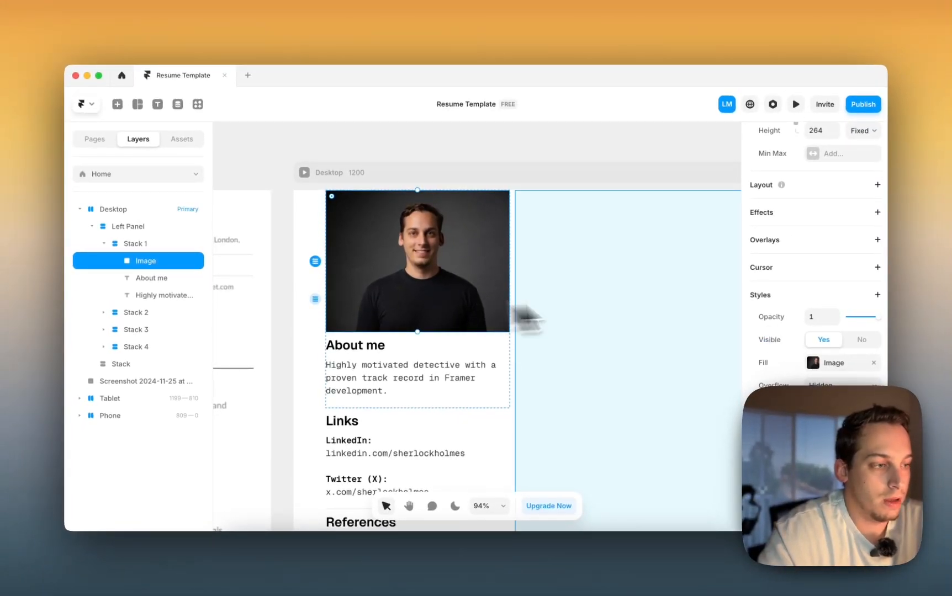
scroll(817, 265, up, 3)
click(856, 273)
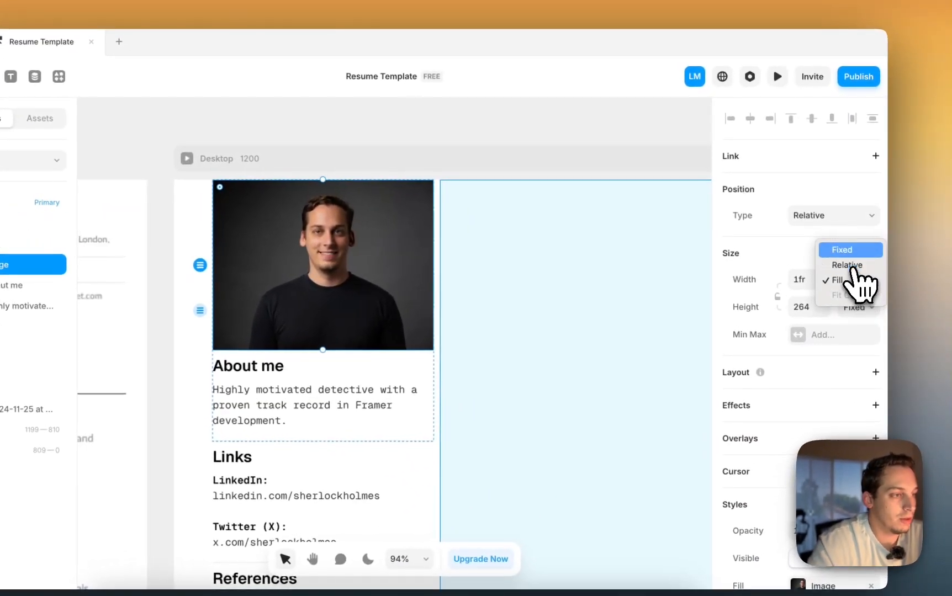
click(847, 250)
key(shift+Down)
key(shift+Down)
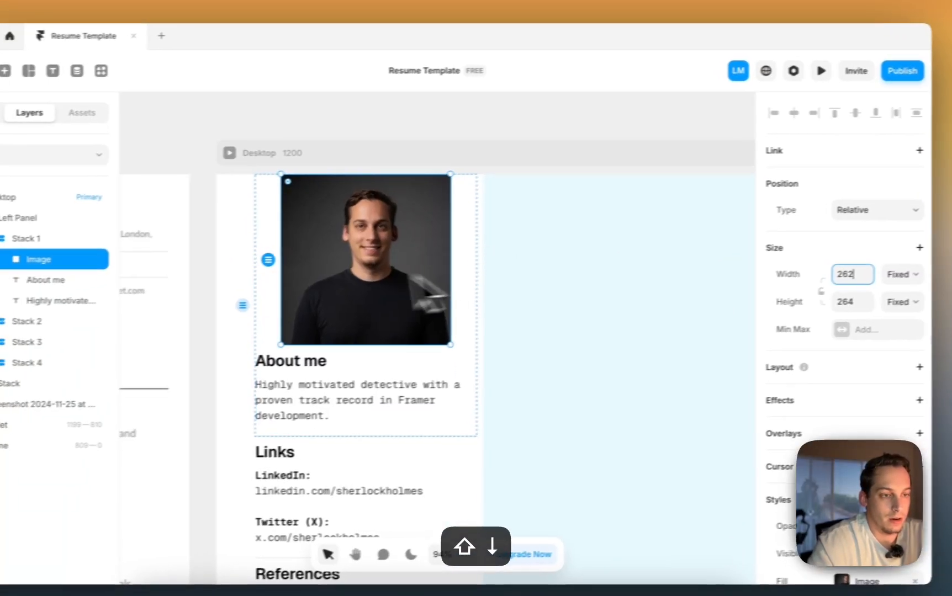
- Resize the profile photo by its corner handle to about 178 by 179
click(229, 295)
scroll(816, 381, up, 8)
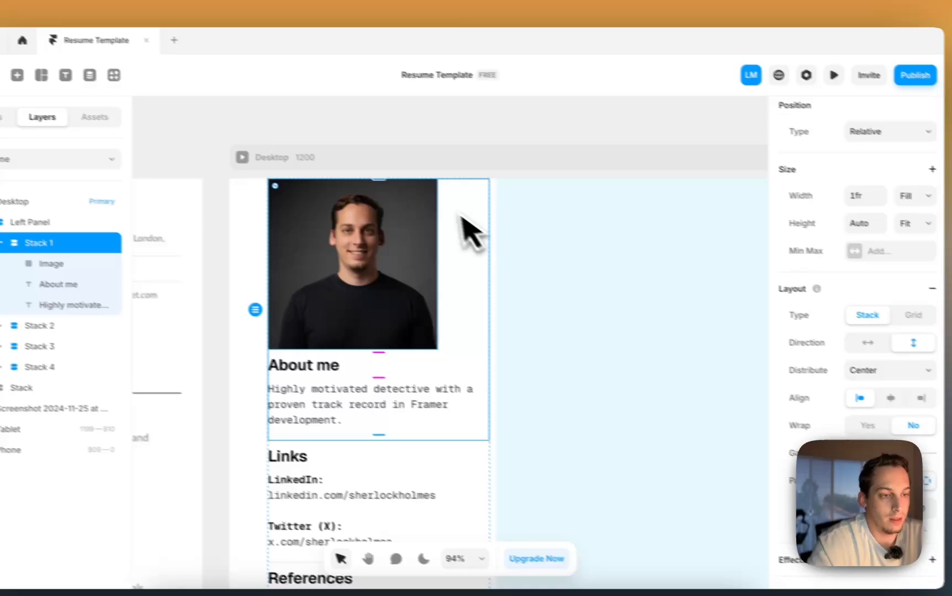
click(402, 111)
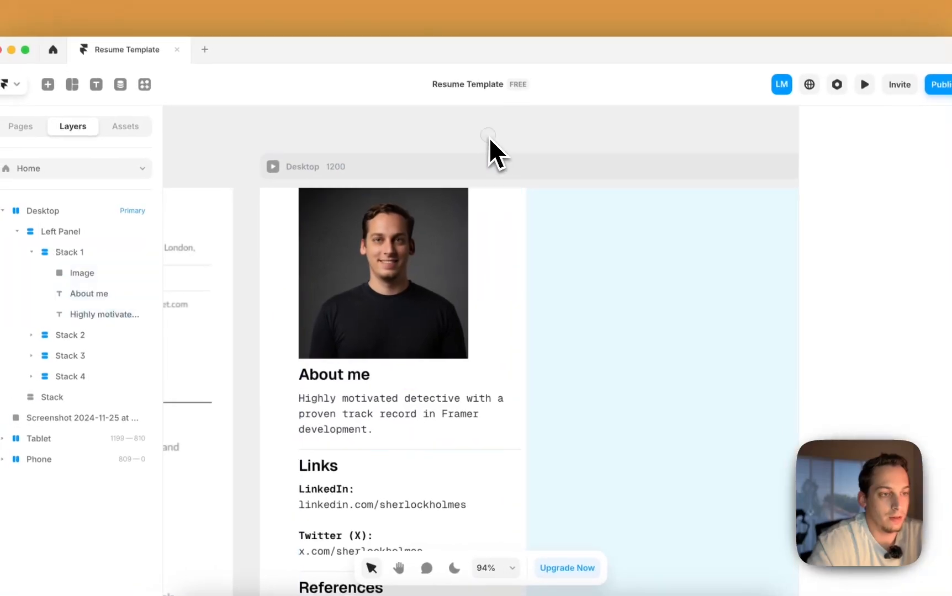
scroll(402, 111, down, 4)
scroll(402, 110, right, 1)
click(411, 203)
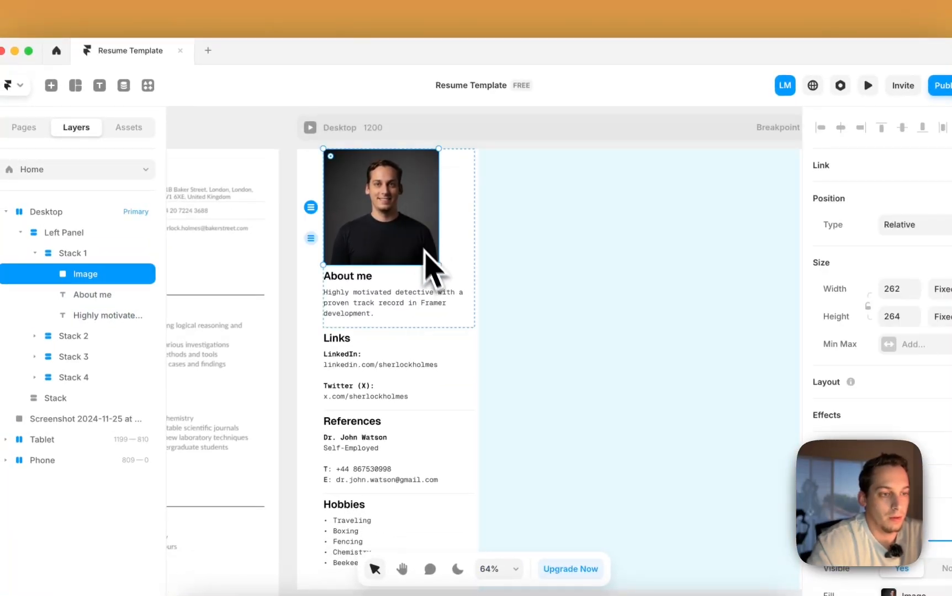
drag(436, 263, 402, 228)
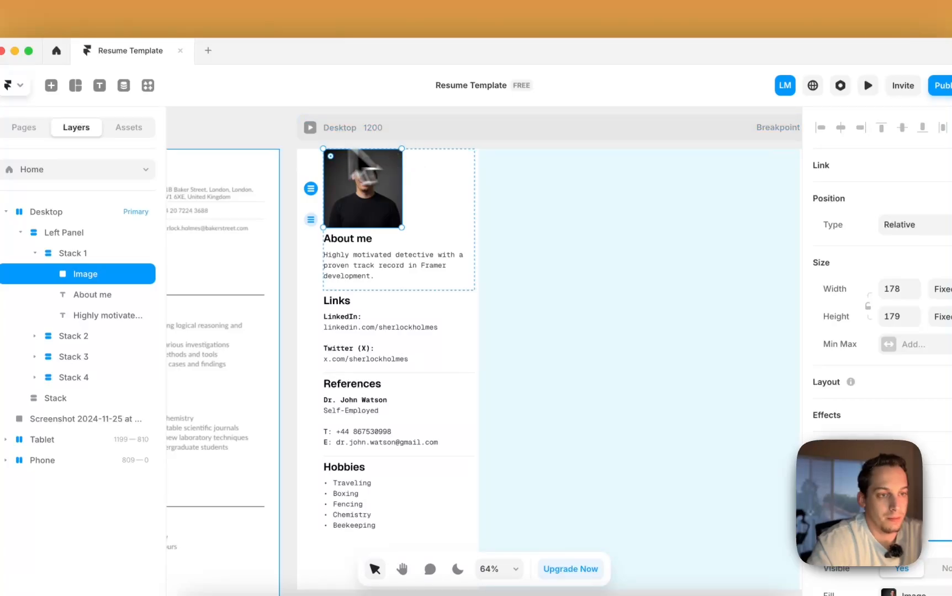
click(274, 132)
scroll(274, 133, up, 1)
scroll(275, 133, right, 1)
- Wrap the About me heading and its description in a new stack
click(410, 268)
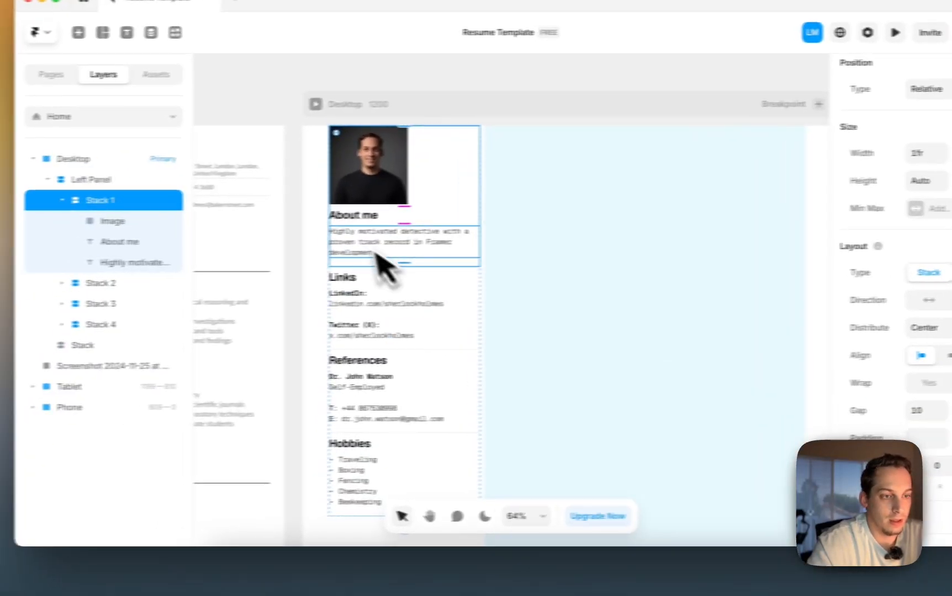
click(344, 241)
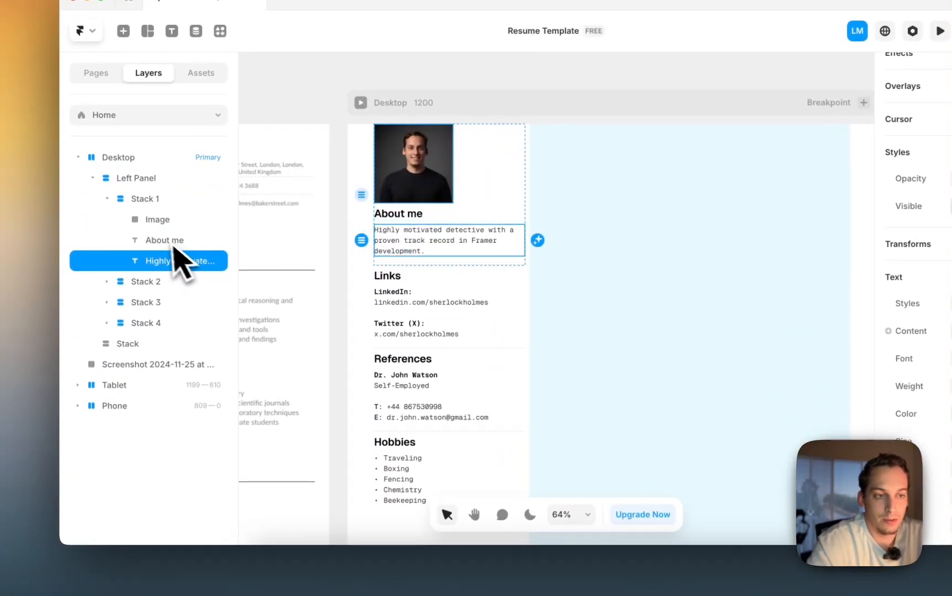
click(166, 241)
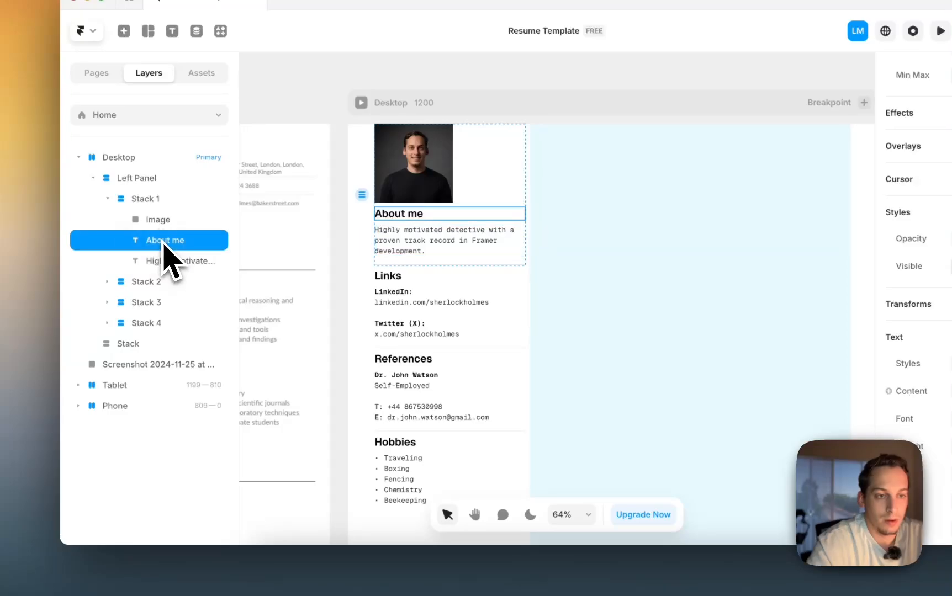
shift+click(164, 262)
right_click(164, 262)
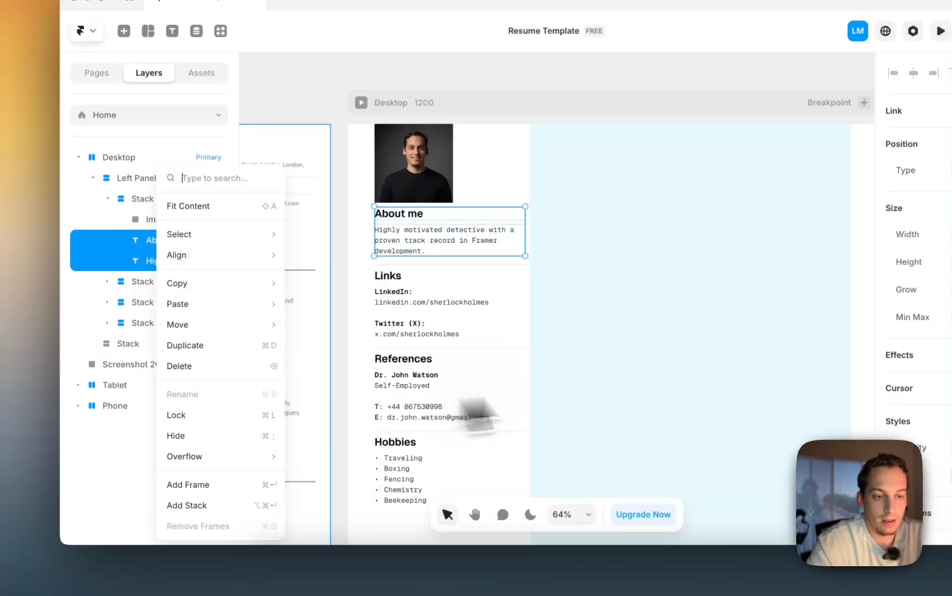
click(187, 505)
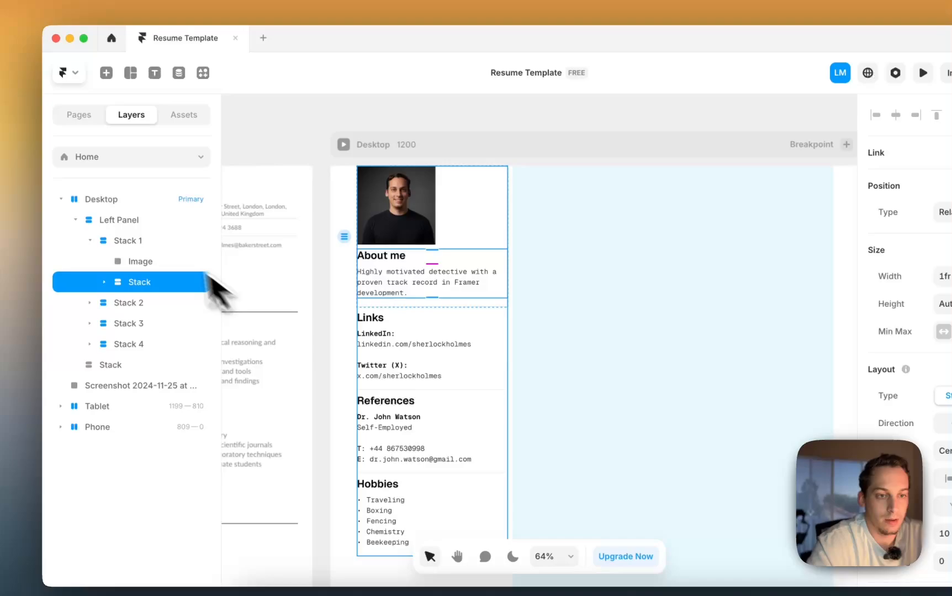
- Raise Stack 1's gap to about 30
click(160, 199)
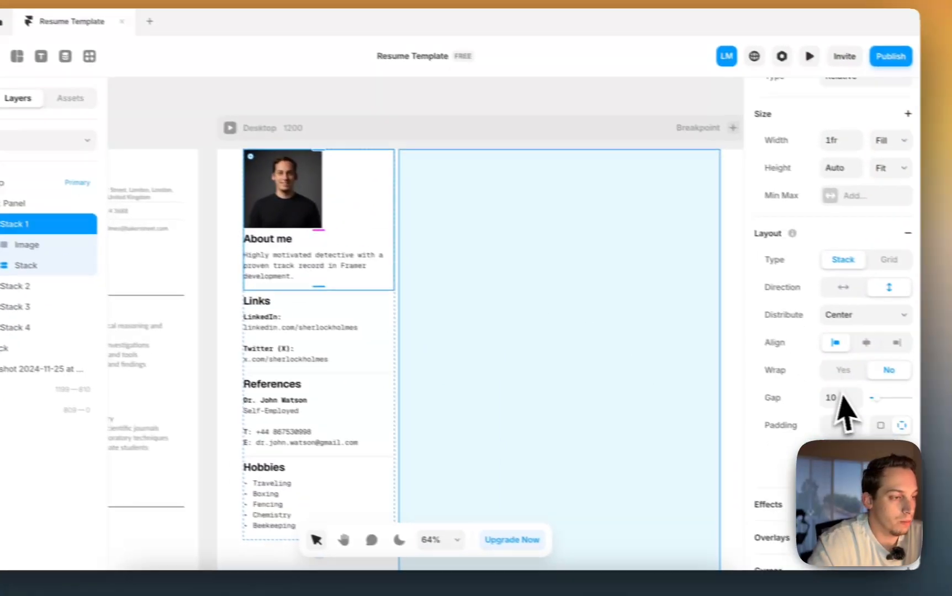
click(832, 398)
key(shift+Up)
key(shift+Up)
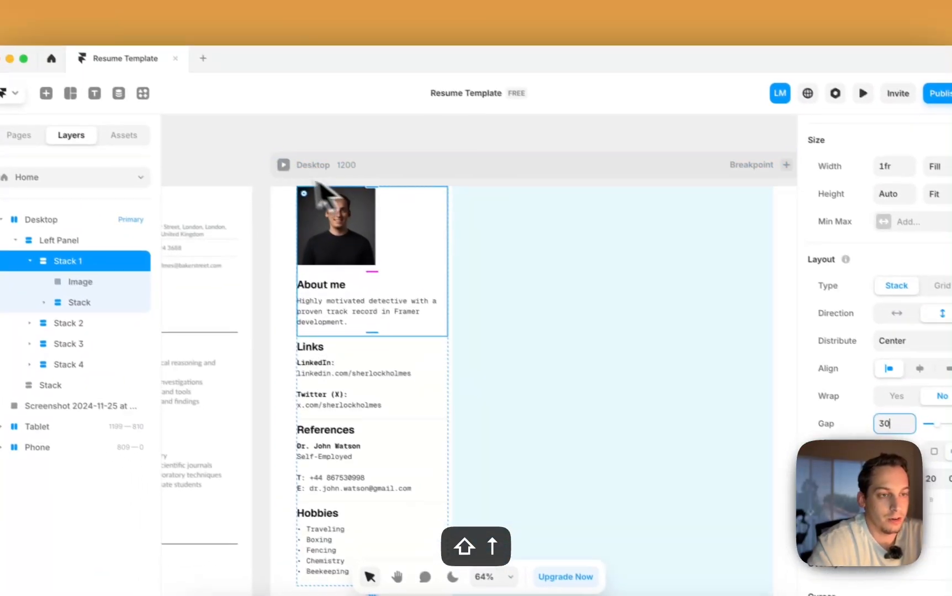
- Round the profile photo's corners by adjusting its Radius with Shift+Up and Shift+Down
double_click(248, 181)
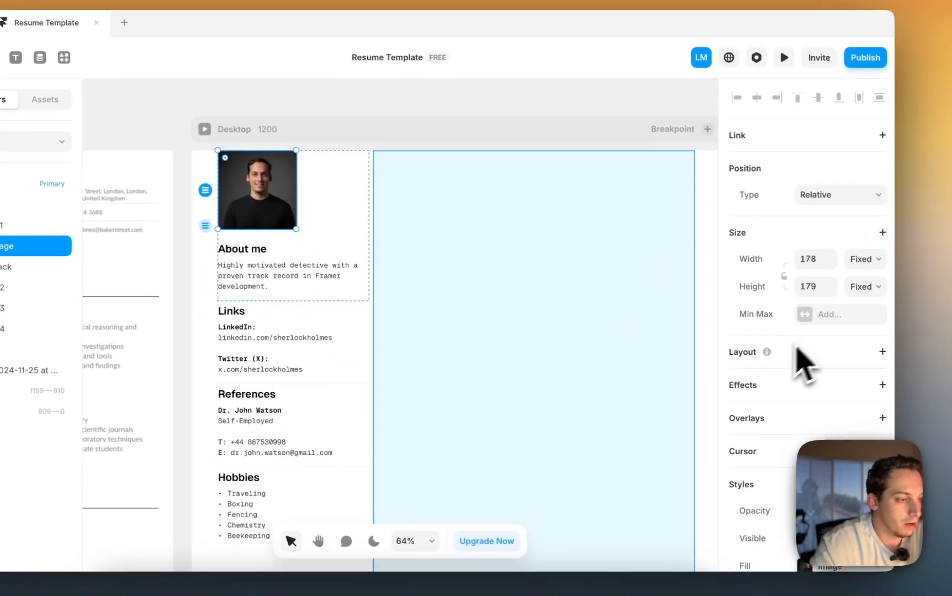
scroll(861, 409, down, 5)
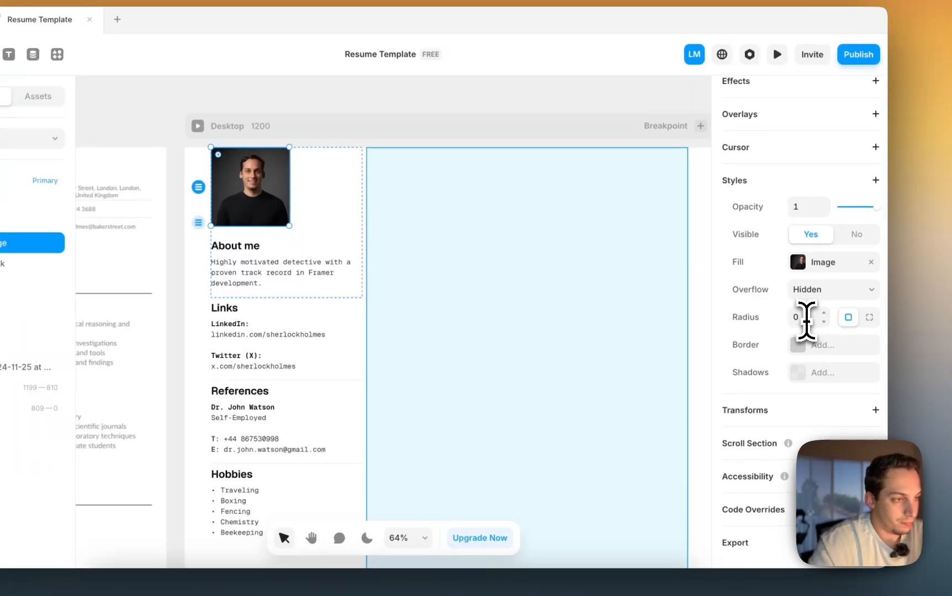
click(806, 320)
key(shift+Up)
key(shift+Up)
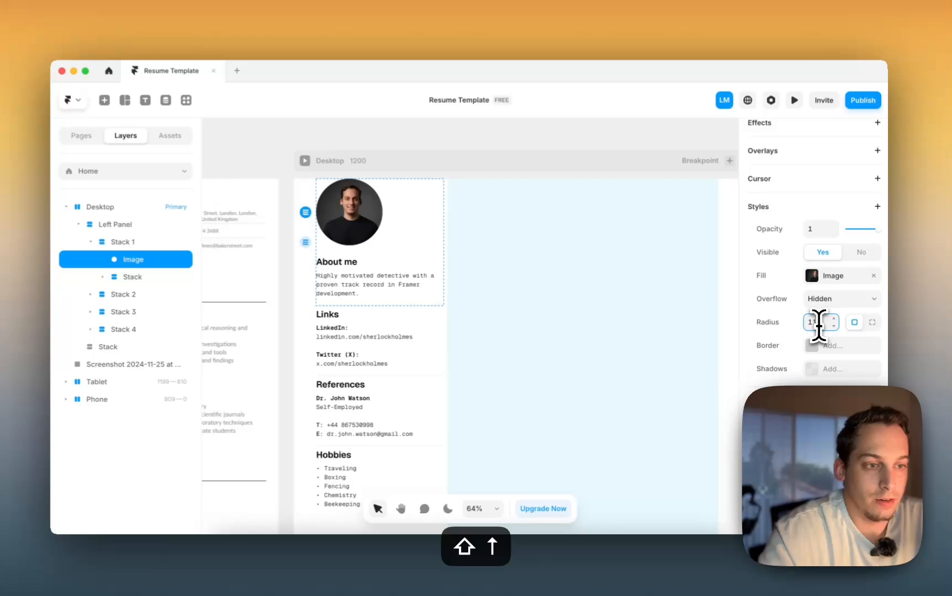
key(shift+Down)
key(shift+Down)
key(shift+Down)
key(shift+Down)
key(shift+Down)
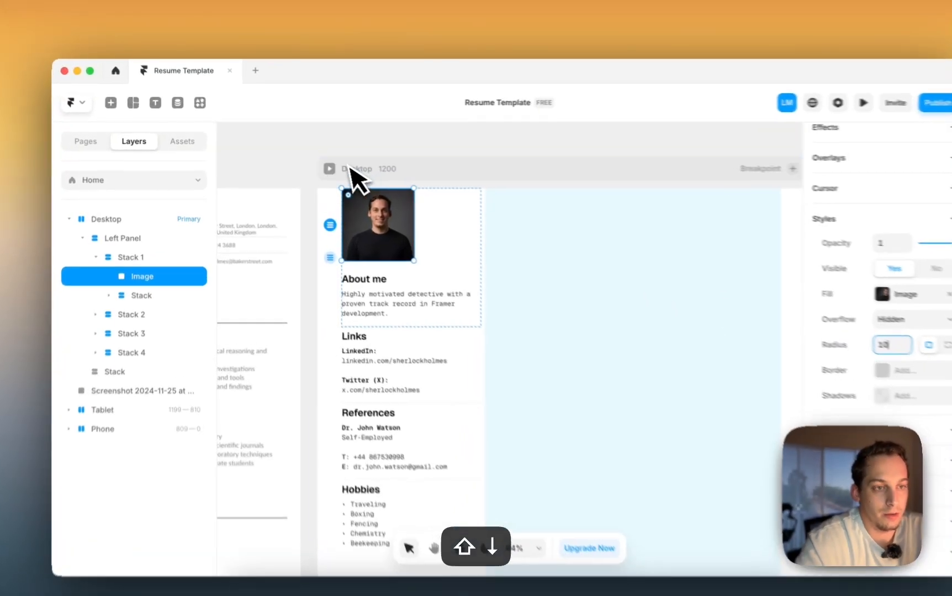
click(287, 158)
scroll(288, 159, left, 2)
scroll(290, 159, down, 2)
- Give the Desktop frame a top padding of 50
click(511, 201)
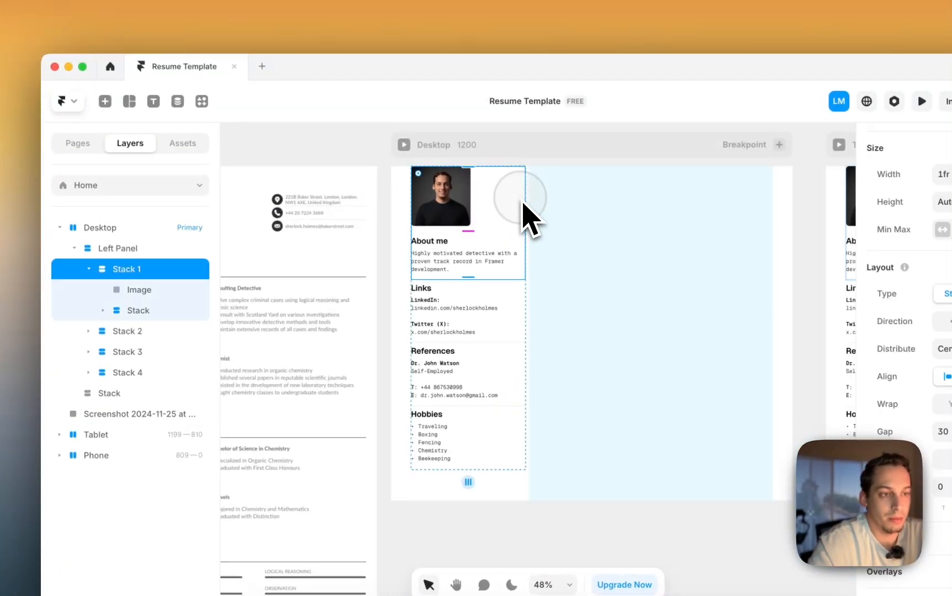
click(113, 248)
click(74, 248)
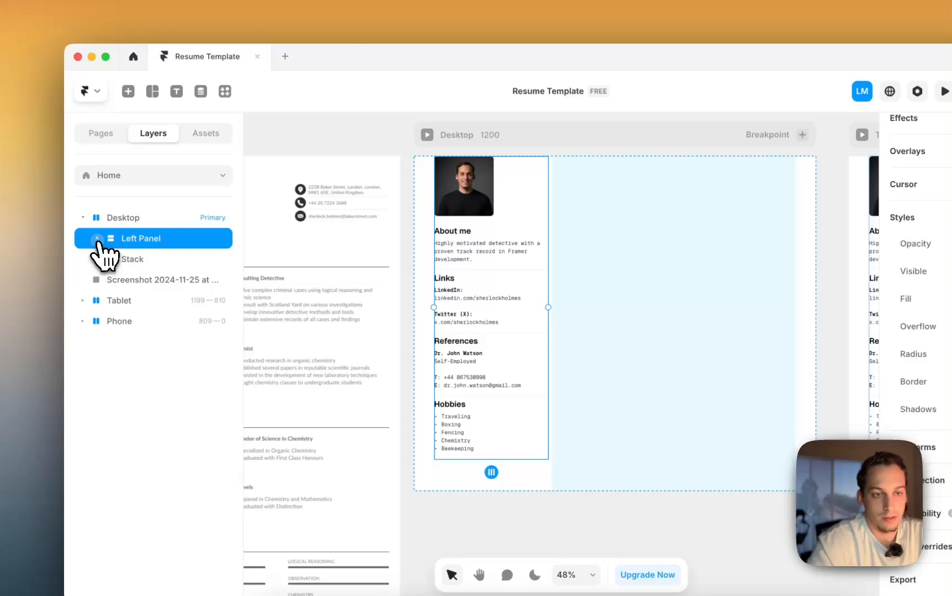
click(118, 220)
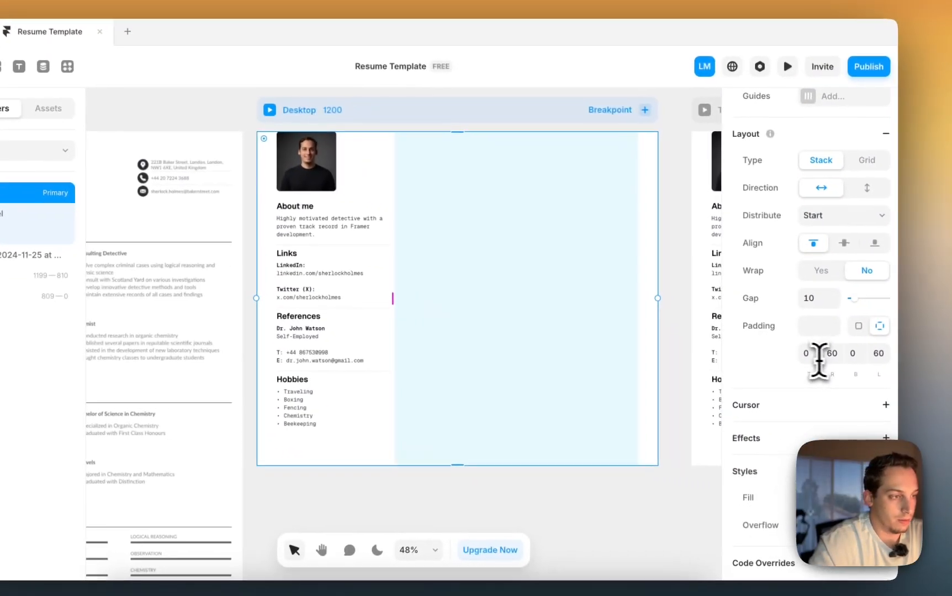
click(798, 351)
key(shift+Up)
key(shift+Up)
key(shift+Up)
key(shift+Up)
key(shift+Up)
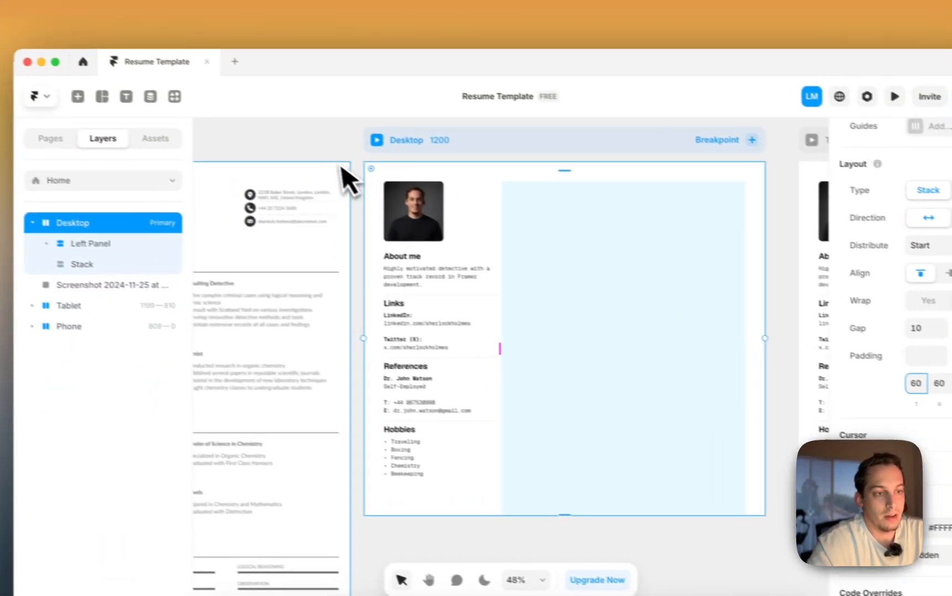
- Compare the left panel and empty right-hand stack against the reference resume screenshot
click(220, 134)
scroll(206, 125, down, 2)
double_click(487, 210)
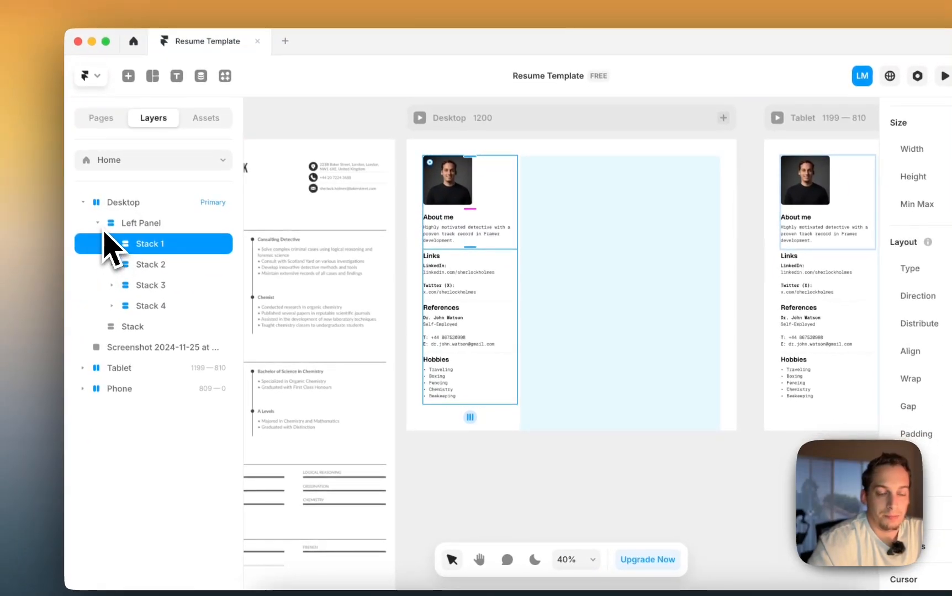
click(126, 327)
scroll(558, 293, down, 1)
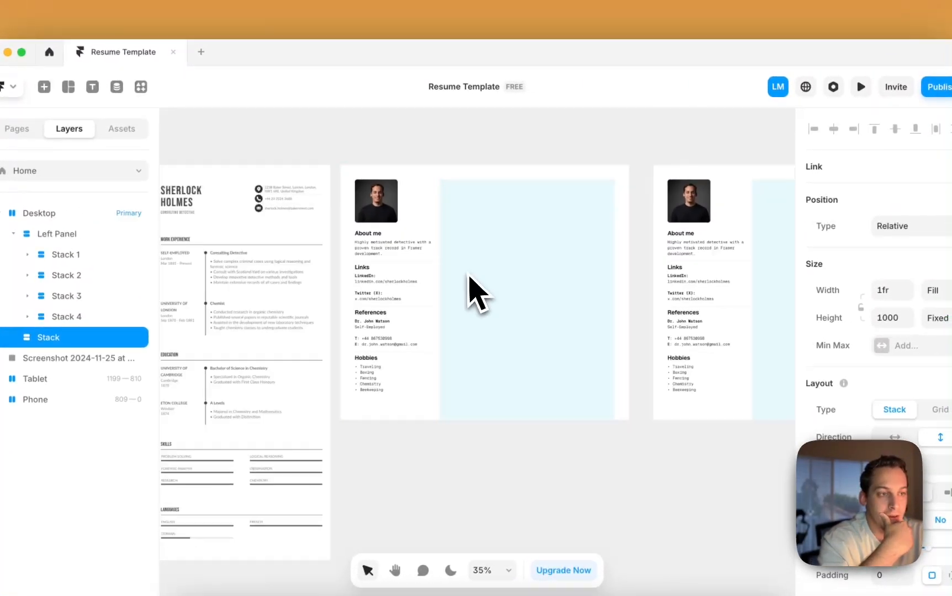
scroll(469, 293, down, 2)
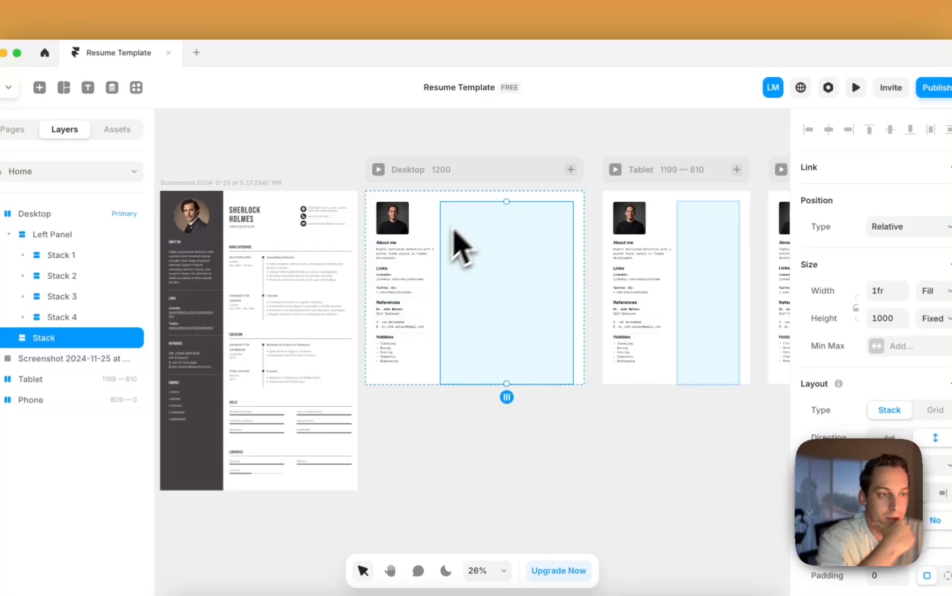
scroll(457, 240, up, 3)
scroll(437, 206, left, 3)
scroll(437, 205, down, 2)
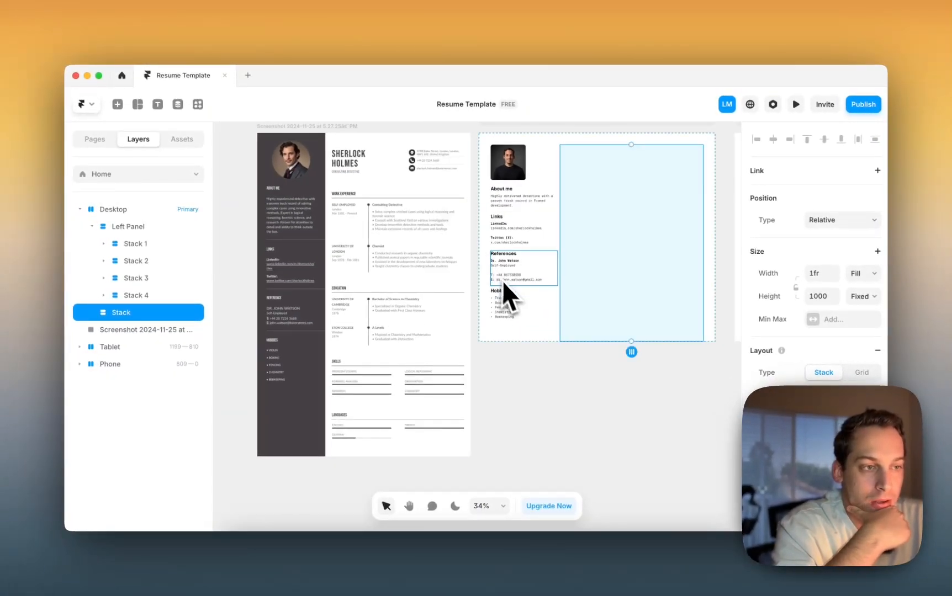
scroll(519, 199, right, 2)
scroll(519, 199, up, 1)
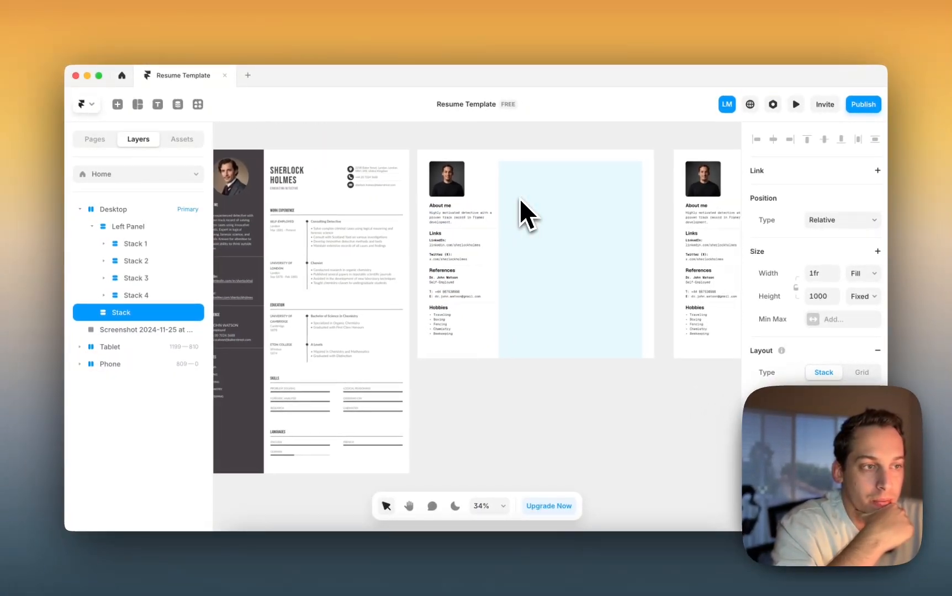
scroll(525, 202, down, 1)
scroll(524, 202, right, 1)
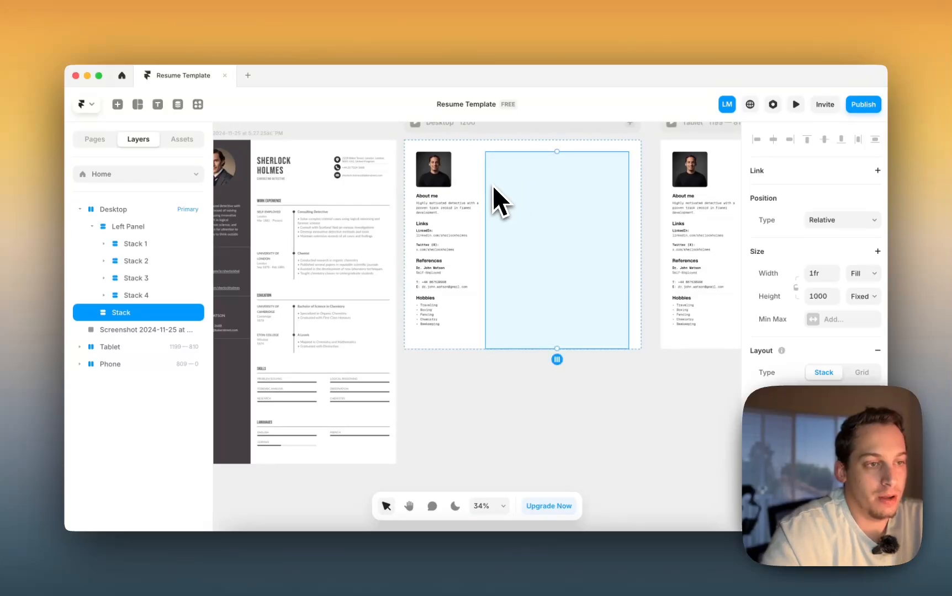
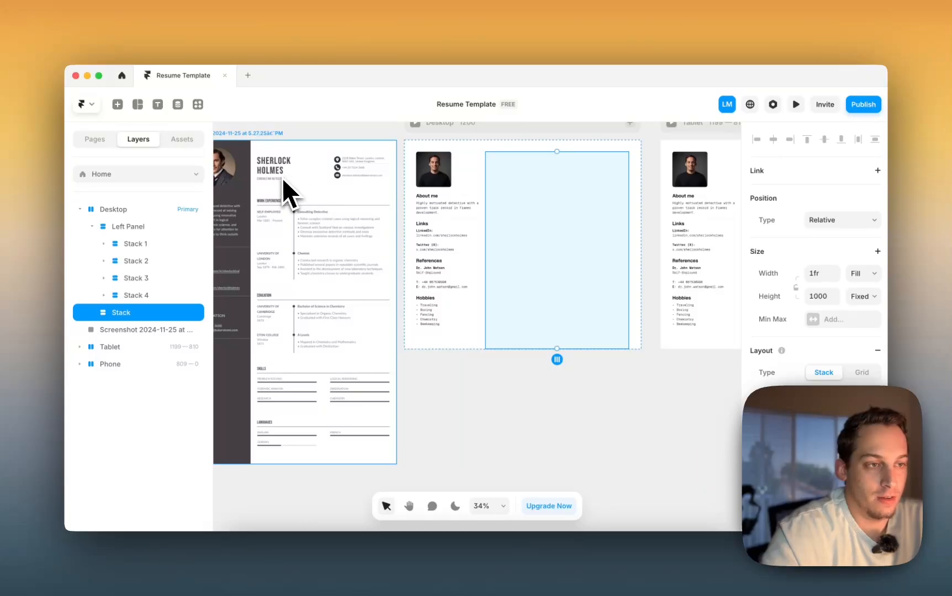
- Move the About me heading and paragraph text into the empty blue column stack
scroll(532, 298, down, 2)
scroll(532, 298, right, 1)
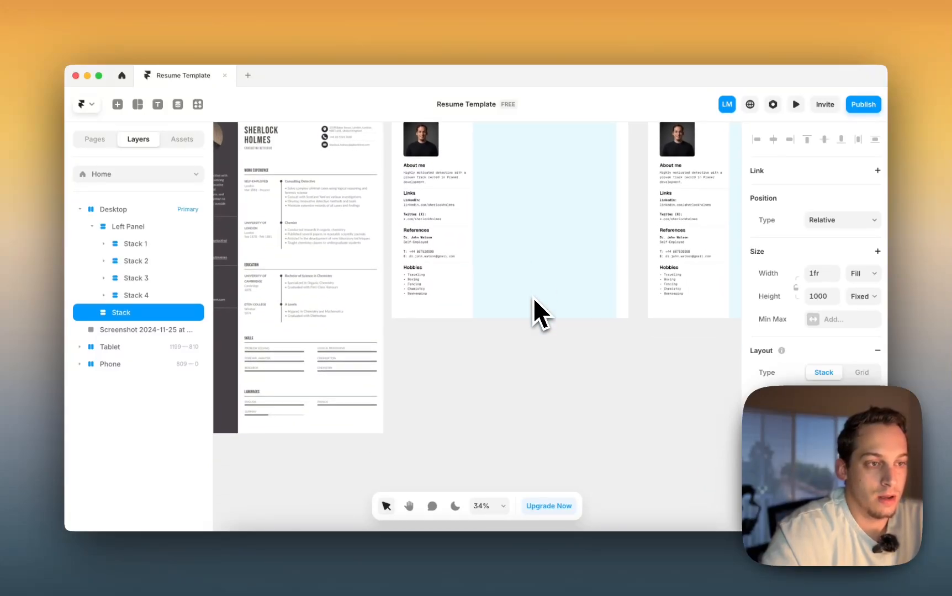
click(504, 337)
scroll(461, 346, up, 2)
scroll(461, 345, left, 1)
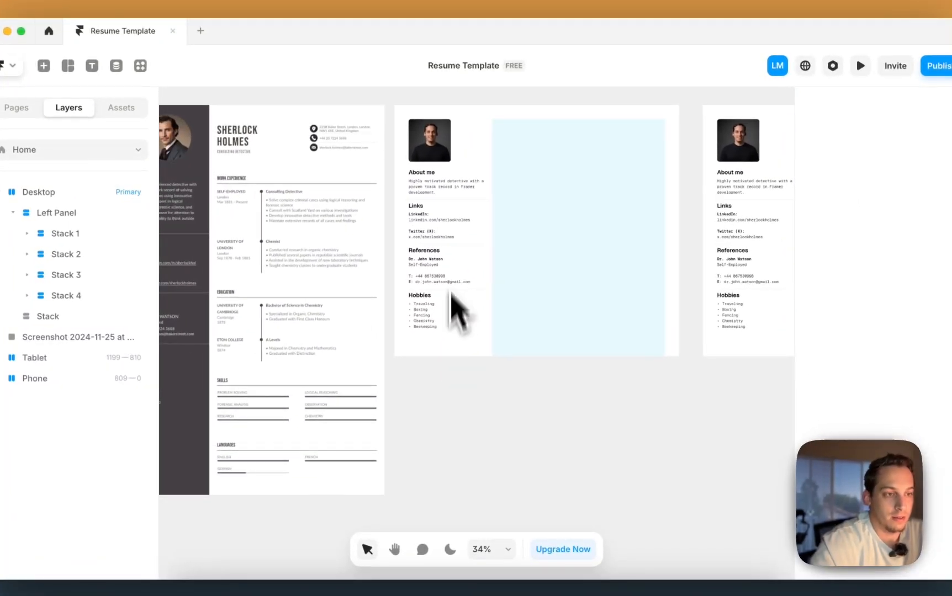
click(425, 173)
shift+click(427, 188)
drag(426, 188, 531, 176)
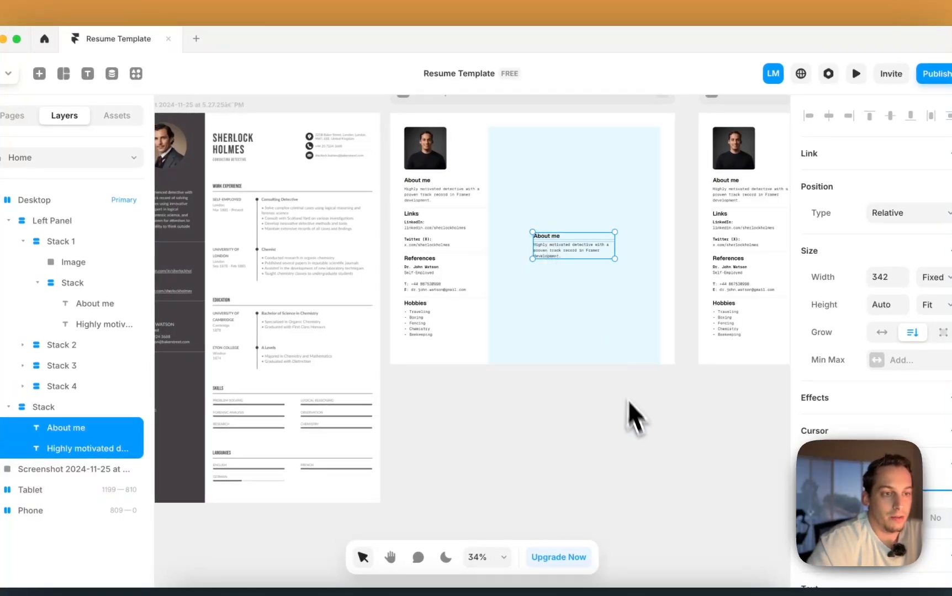
click(634, 420)
- Change the moved texts to 'Sherlock Holmes' and 'Framer Designer'
click(553, 235)
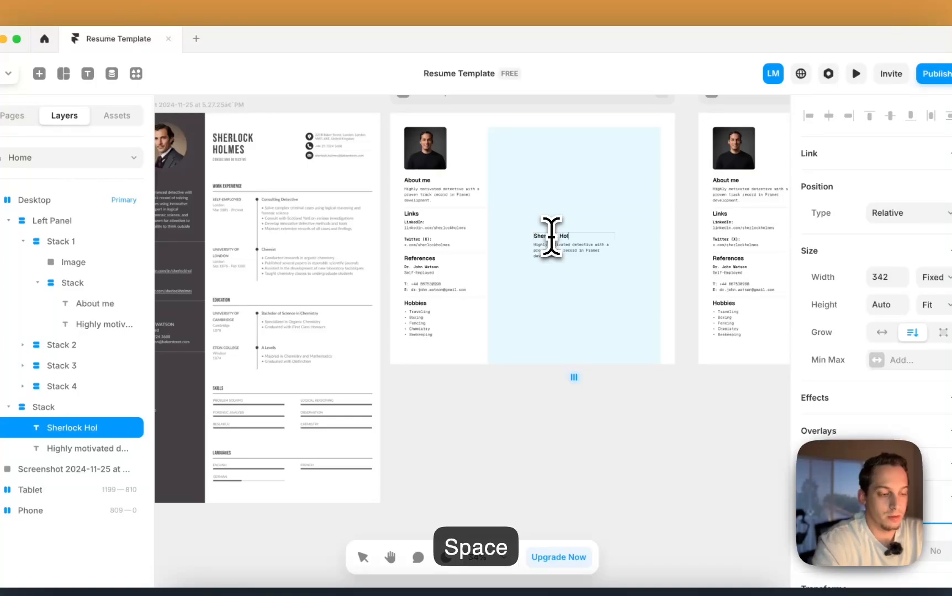
text(mes)
click(548, 284)
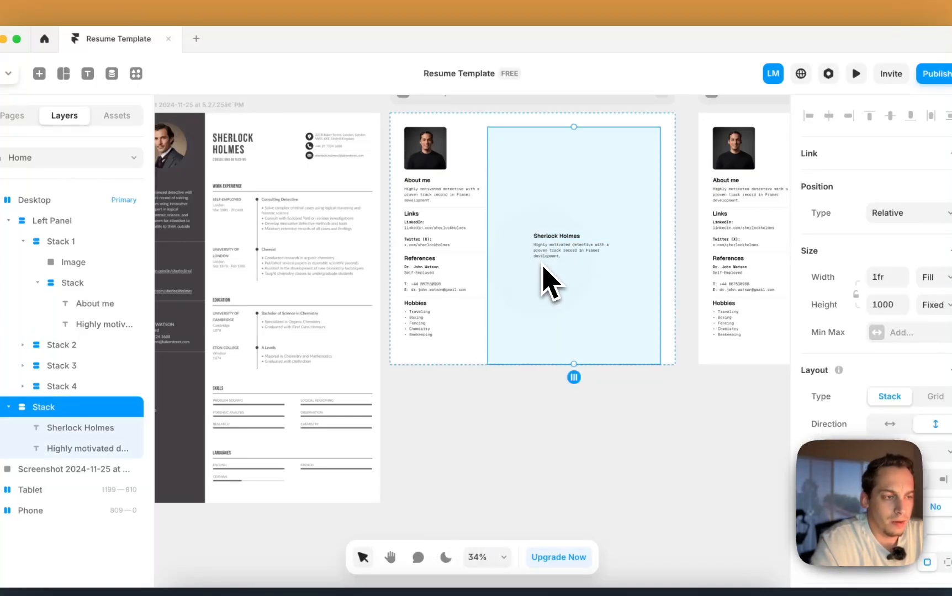
double_click(539, 257)
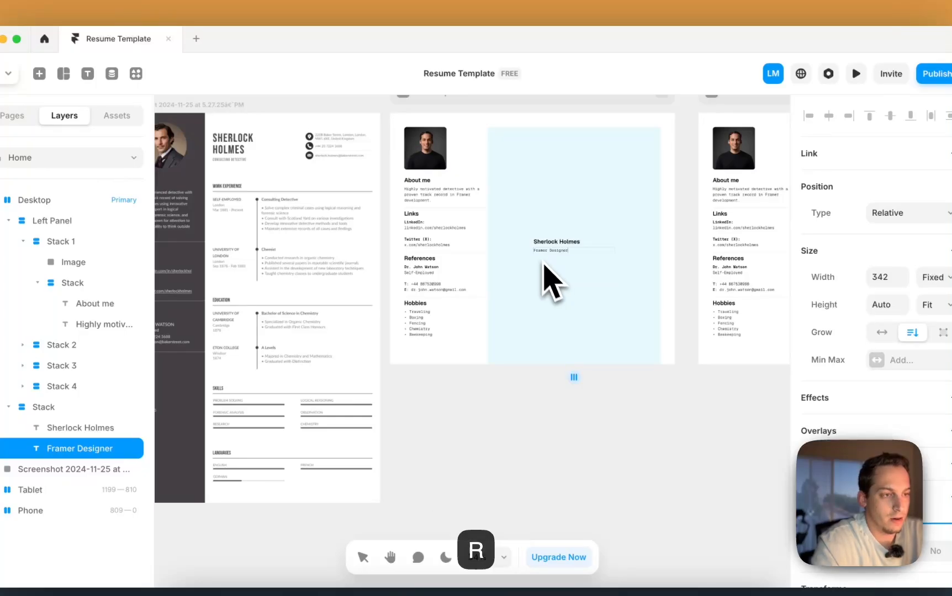
click(645, 390)
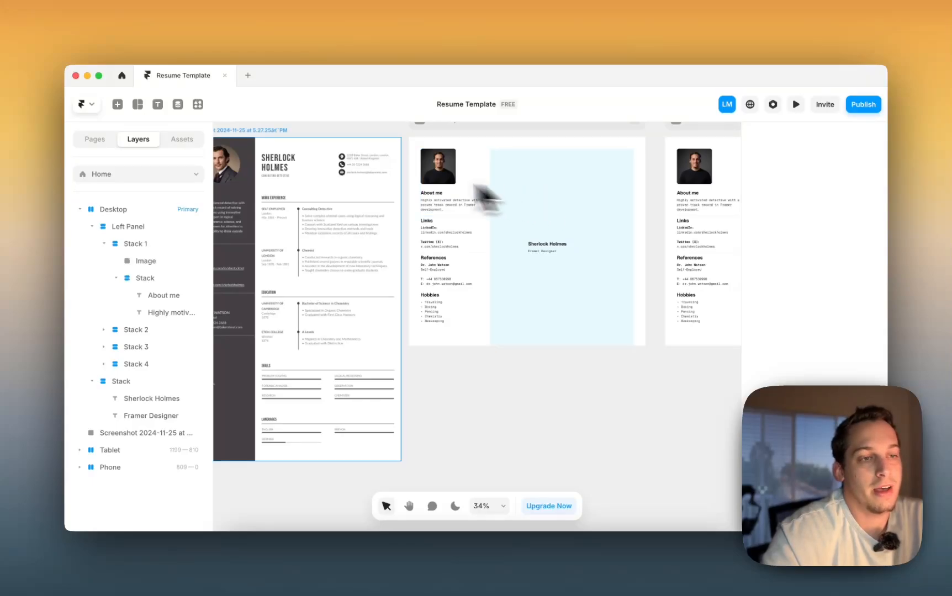
- Set both the Sherlock Holmes and Framer Designer texts to Fill width
scroll(347, 171, up, 3)
click(658, 323)
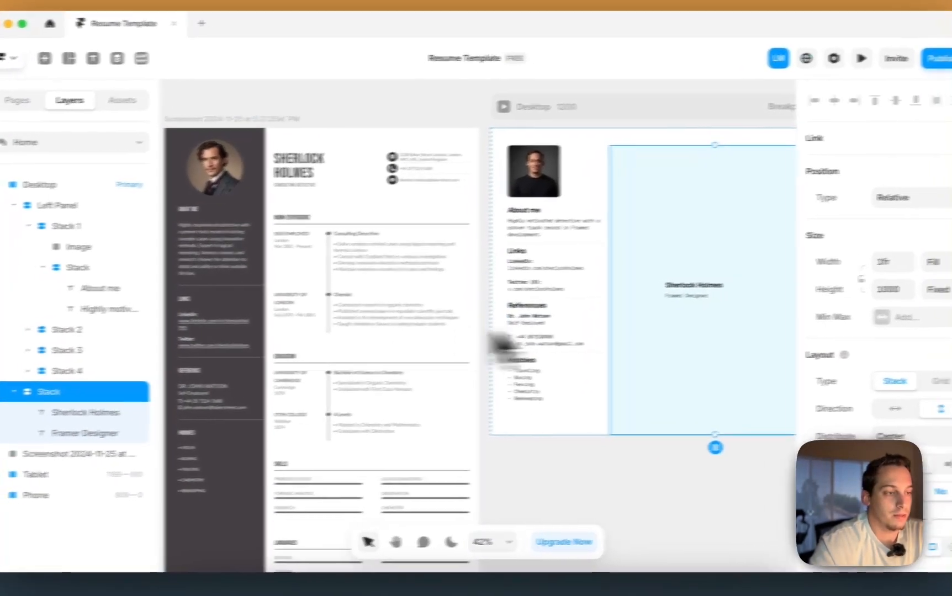
click(664, 292)
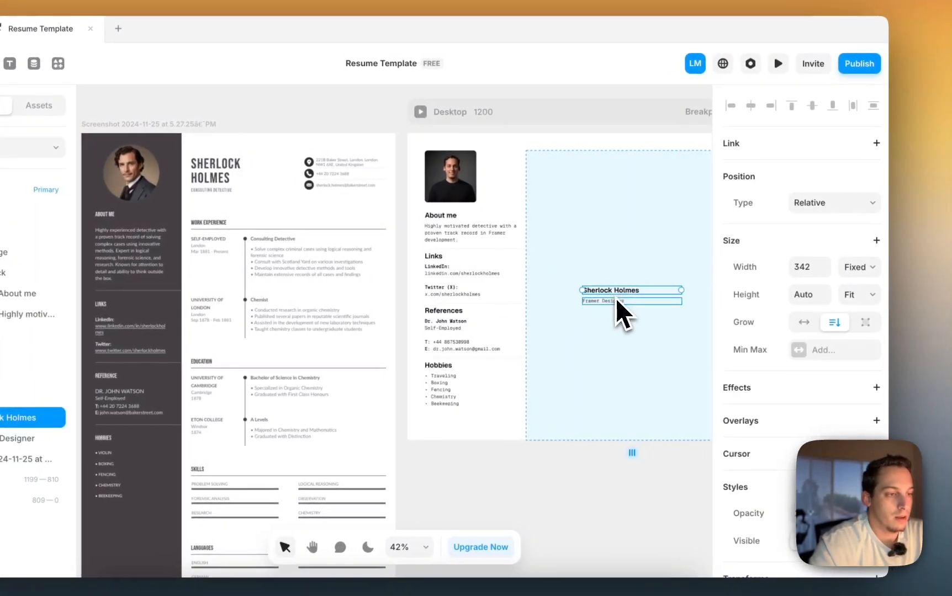
click(686, 301)
click(620, 293)
click(857, 268)
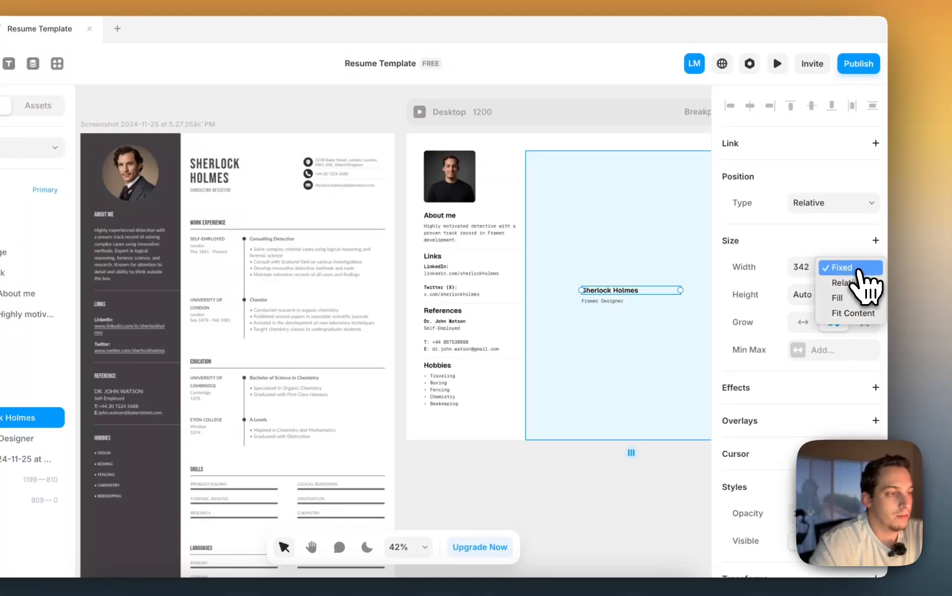
click(853, 298)
click(608, 302)
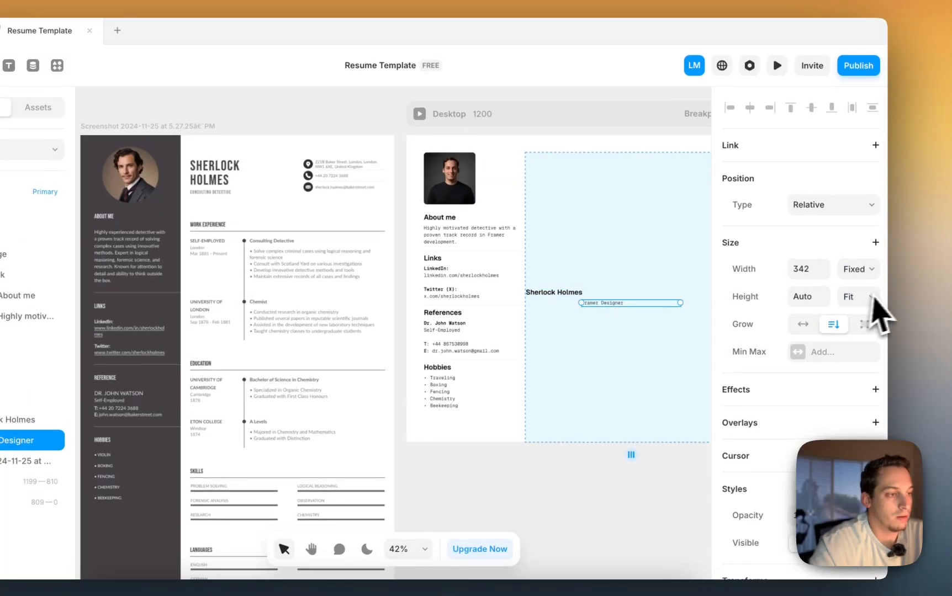
click(856, 269)
click(850, 304)
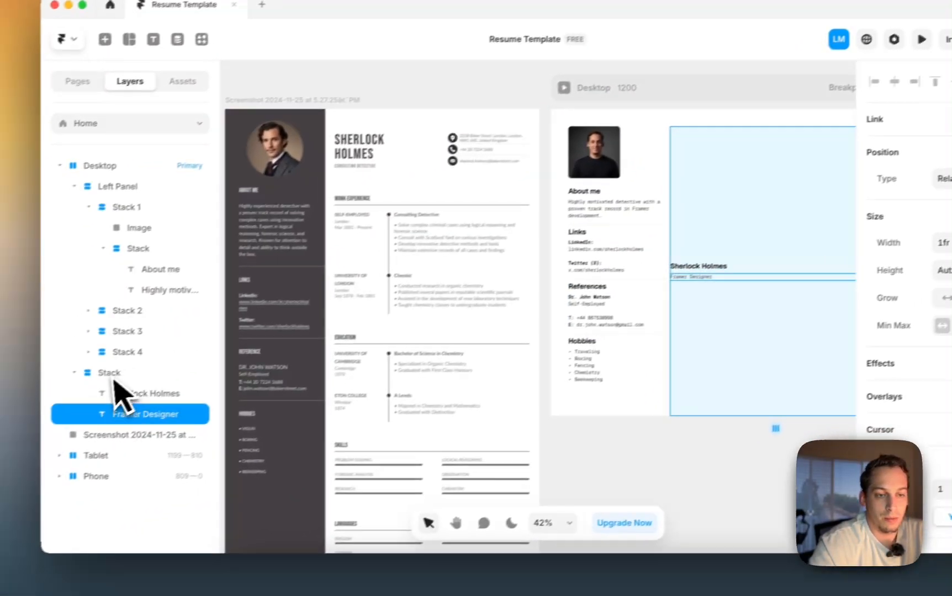
- Wrap the two texts in a new stack, duplicate it, and lay the copies out horizontally
click(119, 393)
shift+click(144, 411)
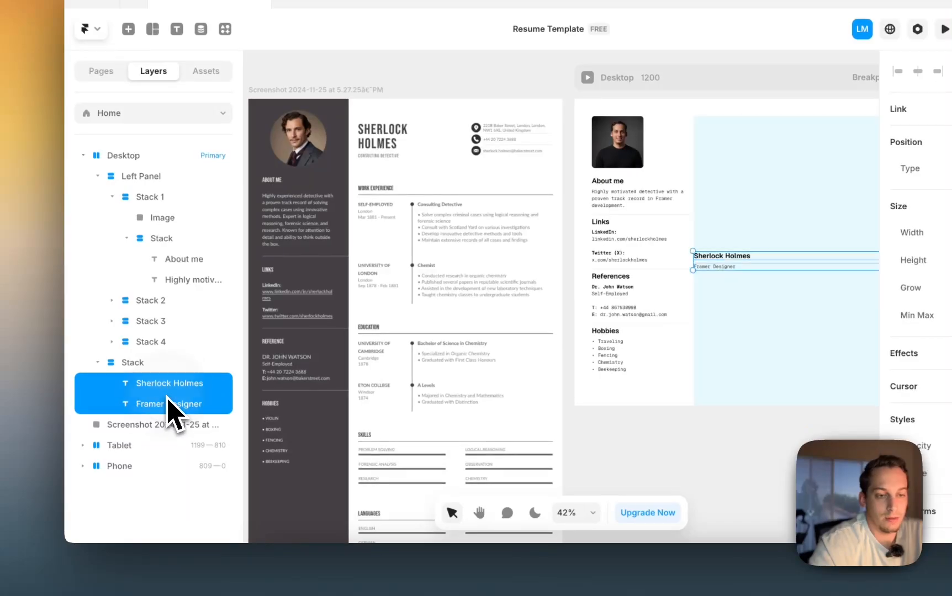
right_click(144, 410)
click(190, 357)
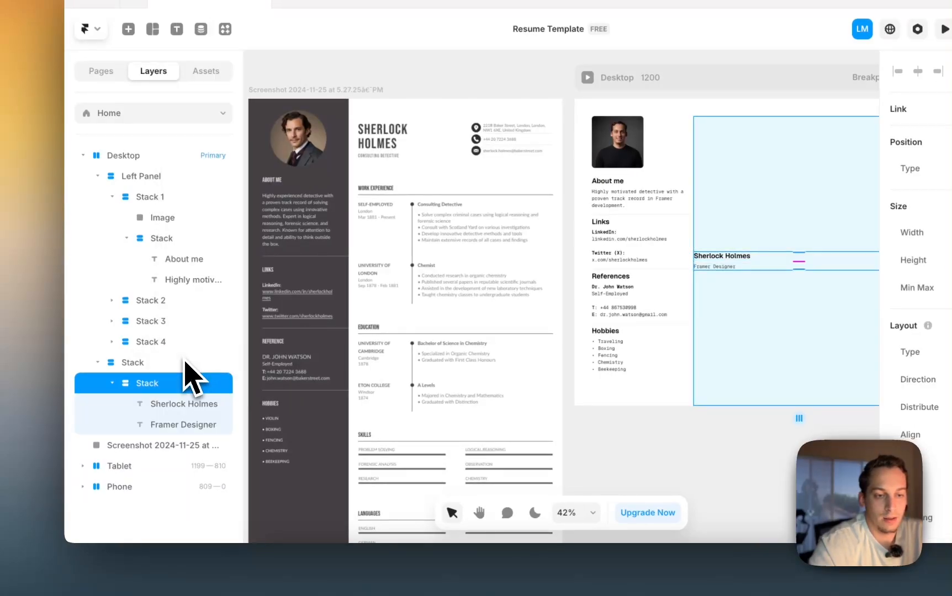
click(112, 383)
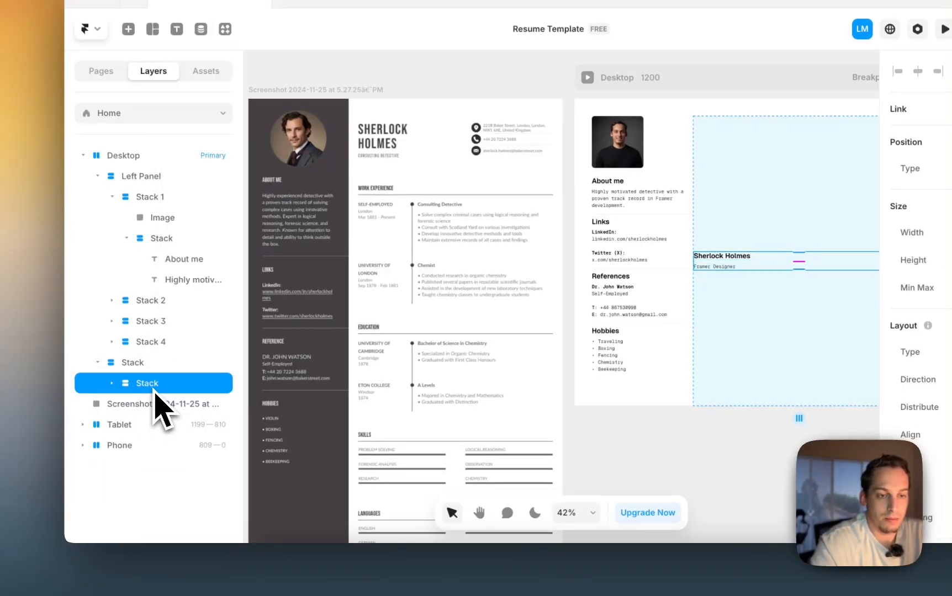
key(super+d)
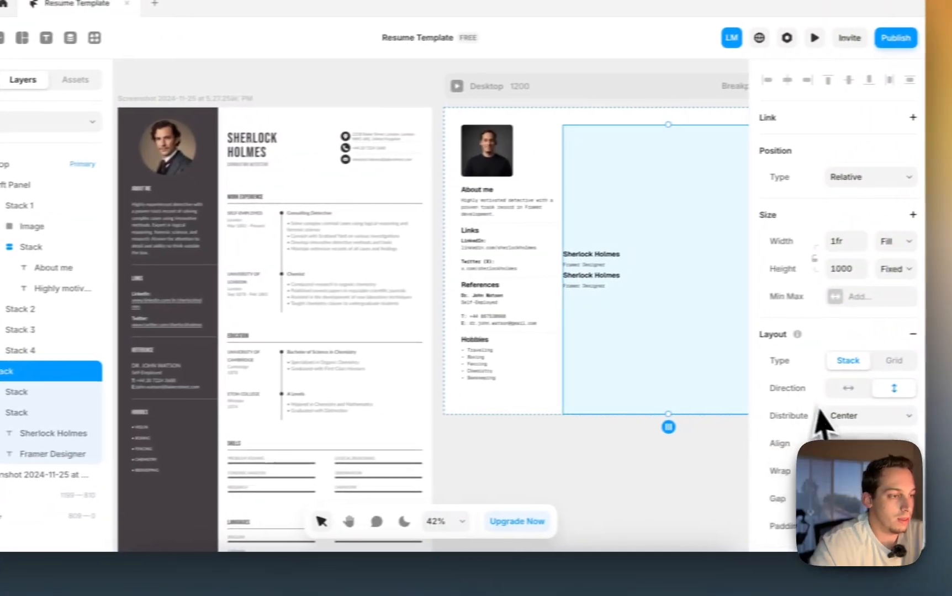
click(823, 390)
- Set the parent column's height to Fit Content
scroll(626, 299, right, 4)
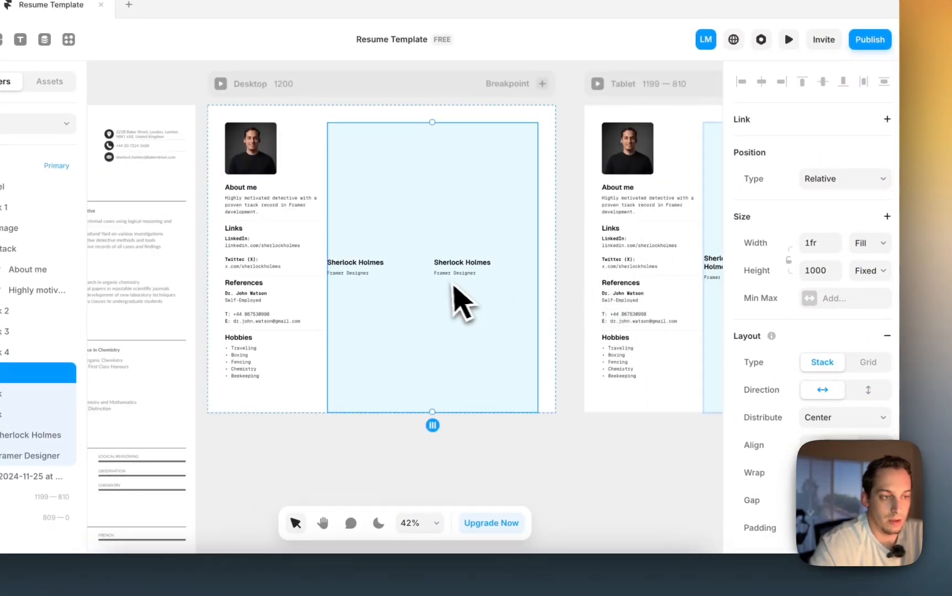
scroll(449, 282, down, 3)
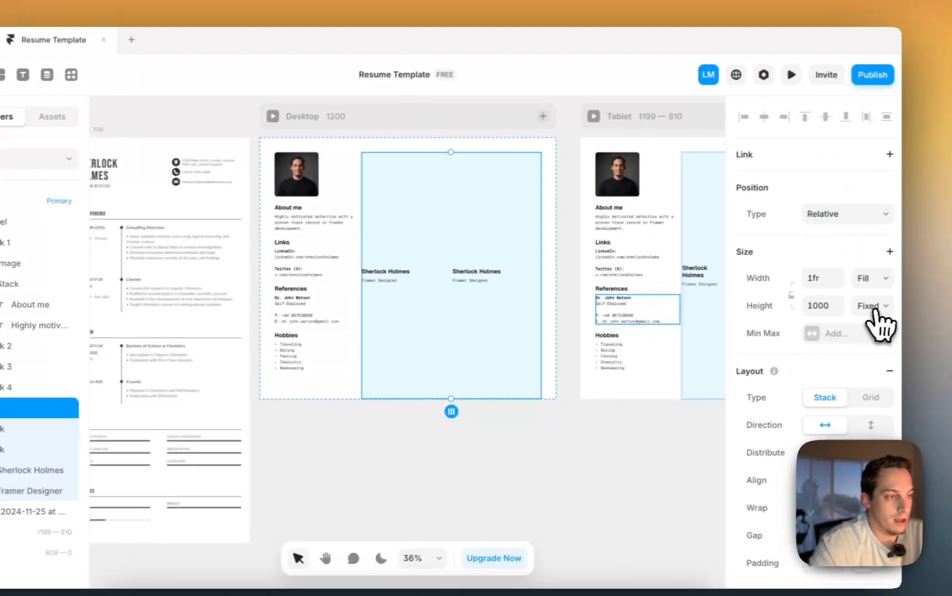
click(945, 274)
click(854, 354)
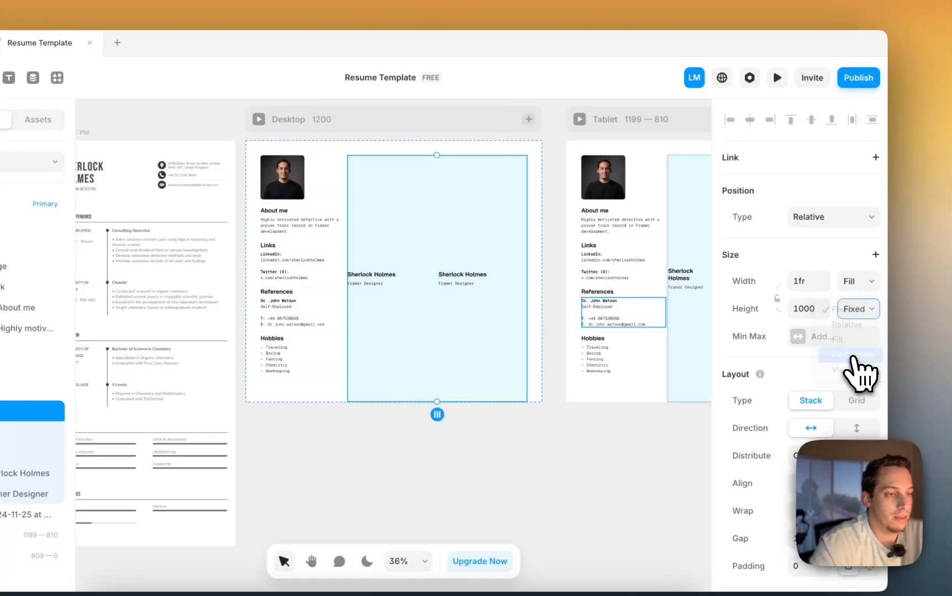
scroll(436, 193, up, 5)
scroll(436, 194, left, 5)
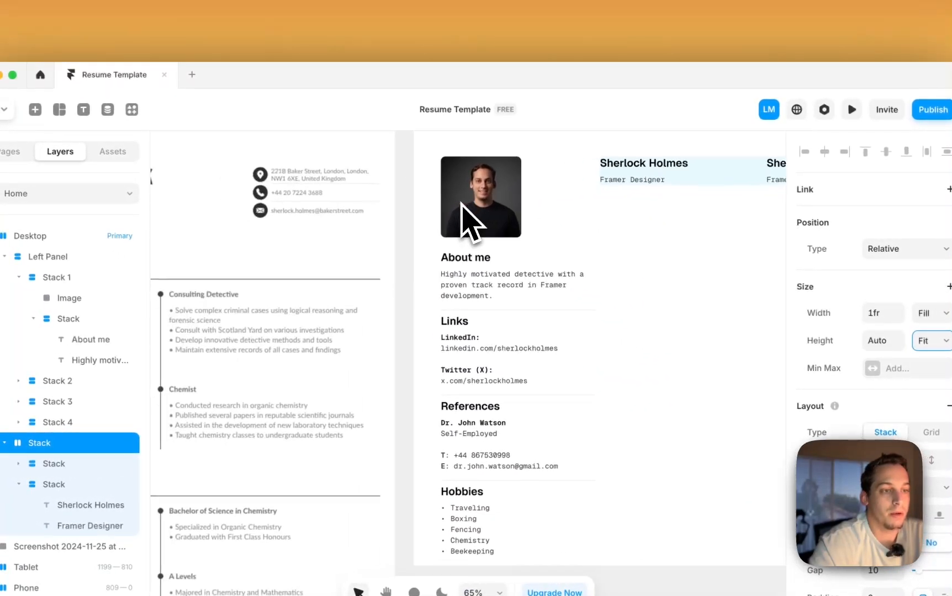
scroll(435, 194, down, 3)
scroll(436, 193, right, 3)
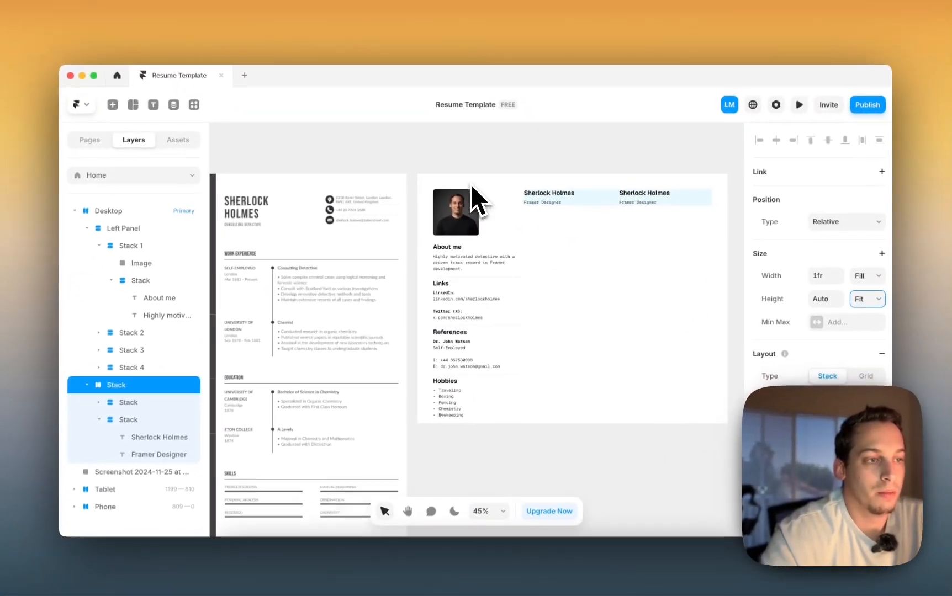
scroll(542, 219, down, 2)
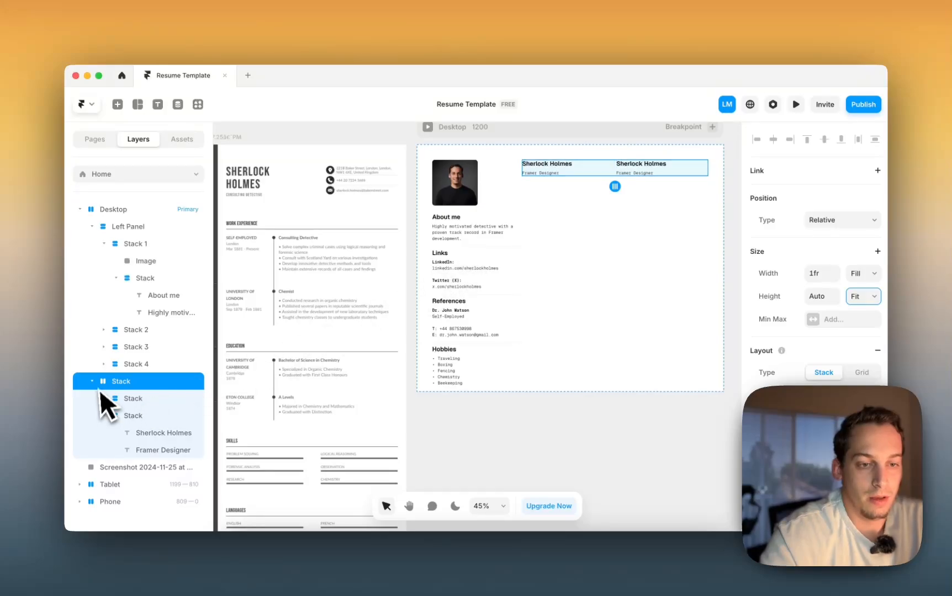
- Rename the two name-and-title stacks Left and Right
click(141, 399)
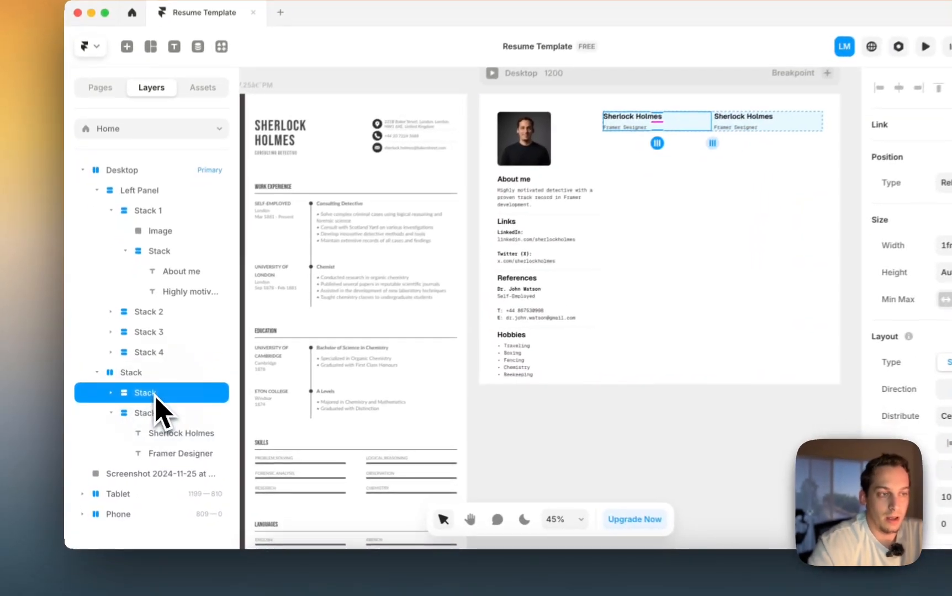
click(145, 413)
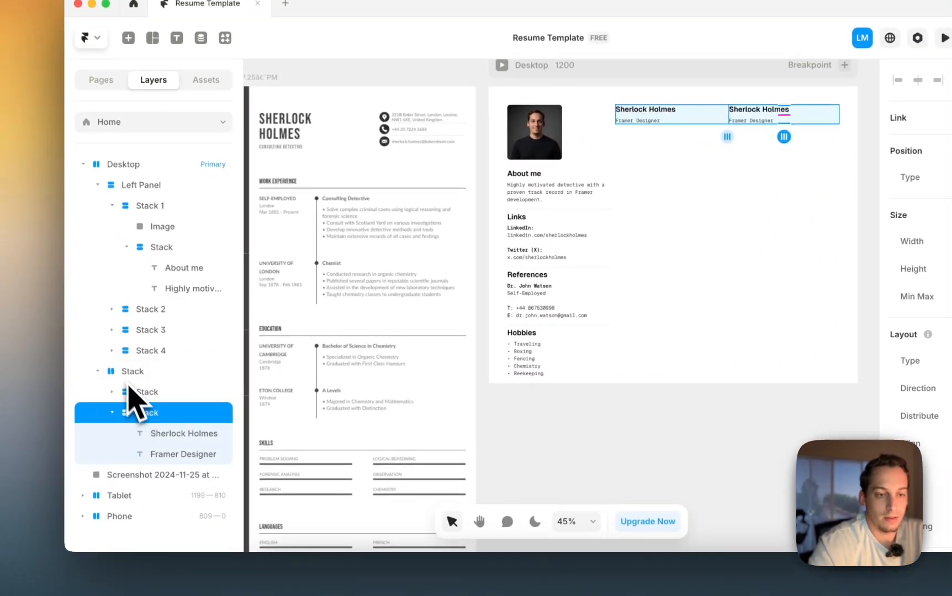
click(98, 371)
right_click(138, 374)
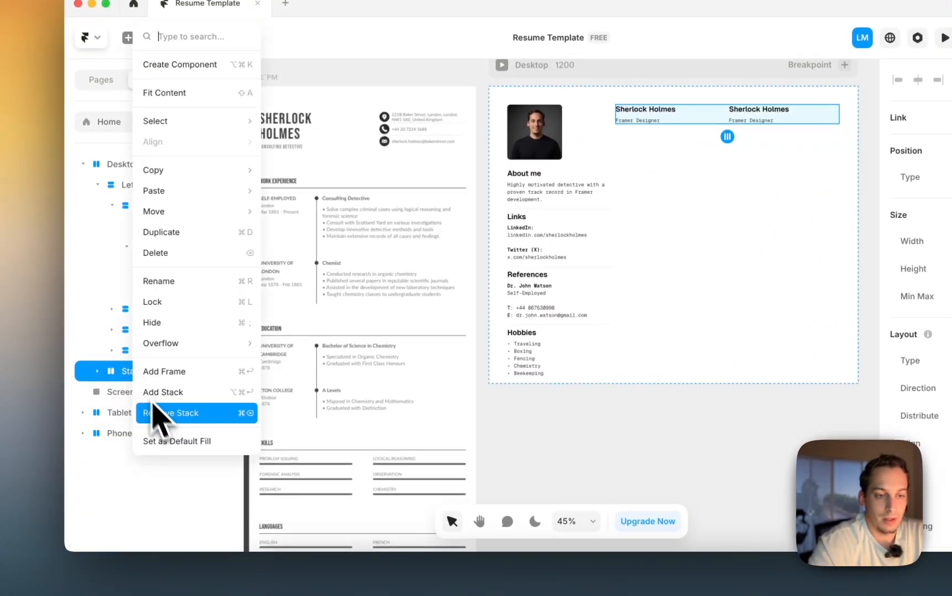
click(94, 379)
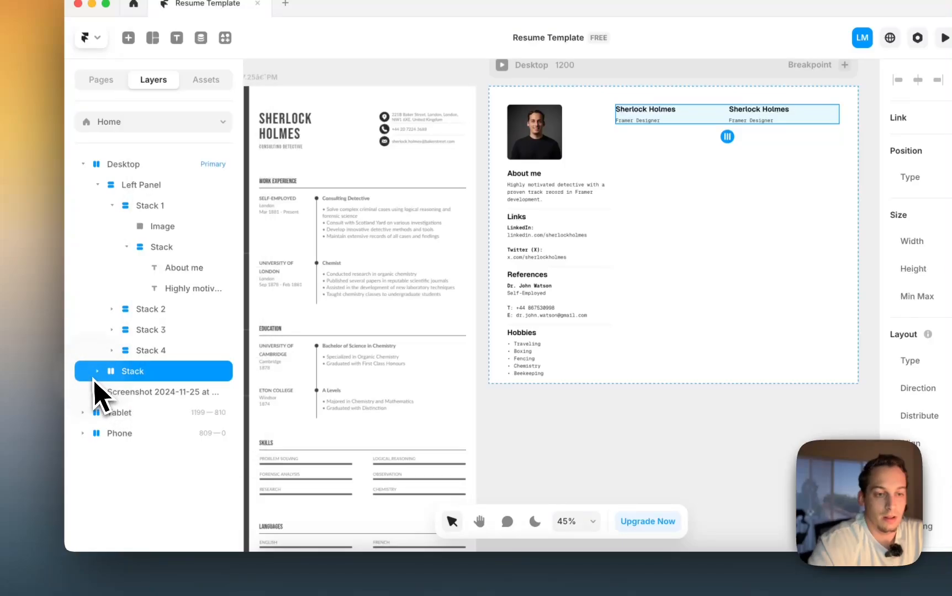
click(96, 376)
click(138, 392)
double_click(161, 393)
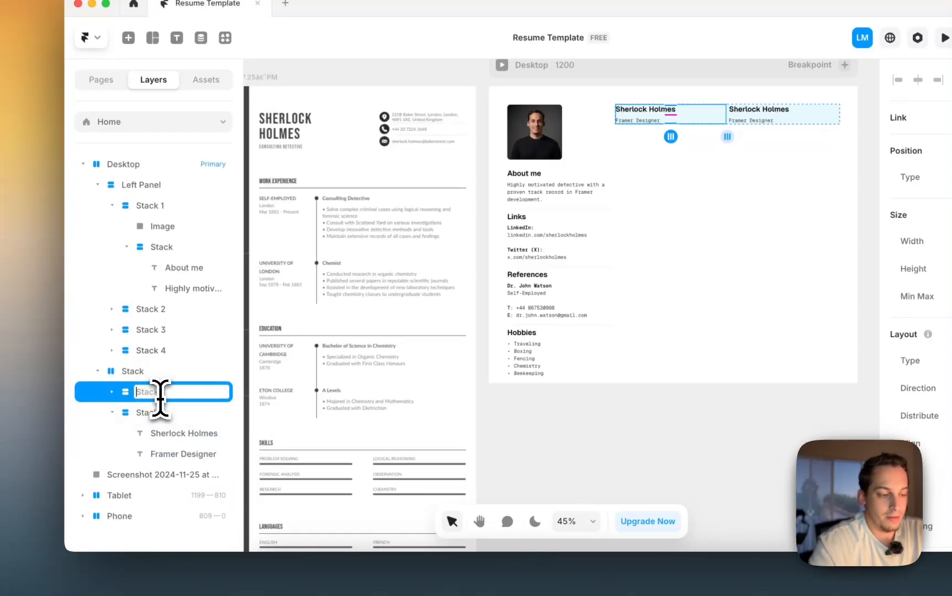
text(Left)
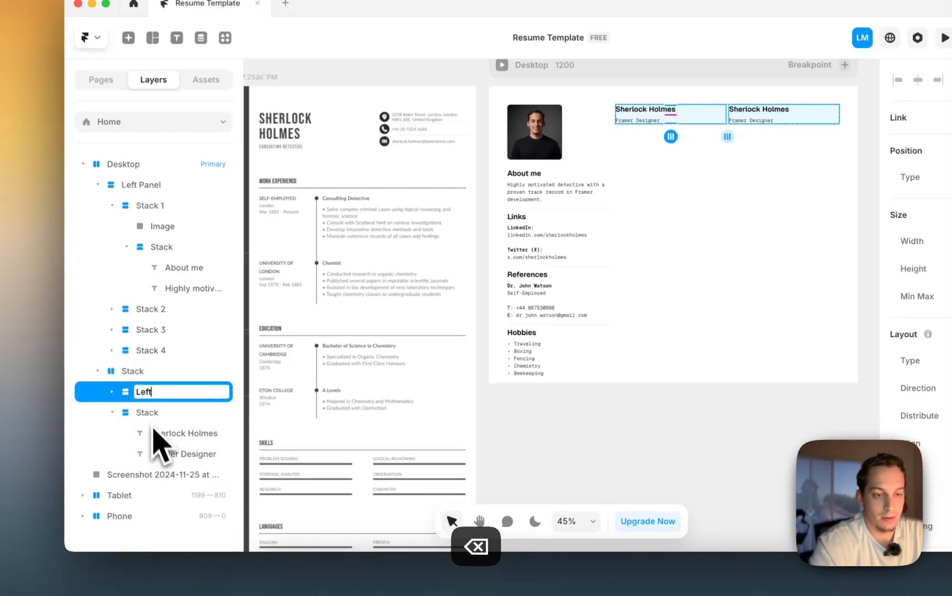
double_click(148, 414)
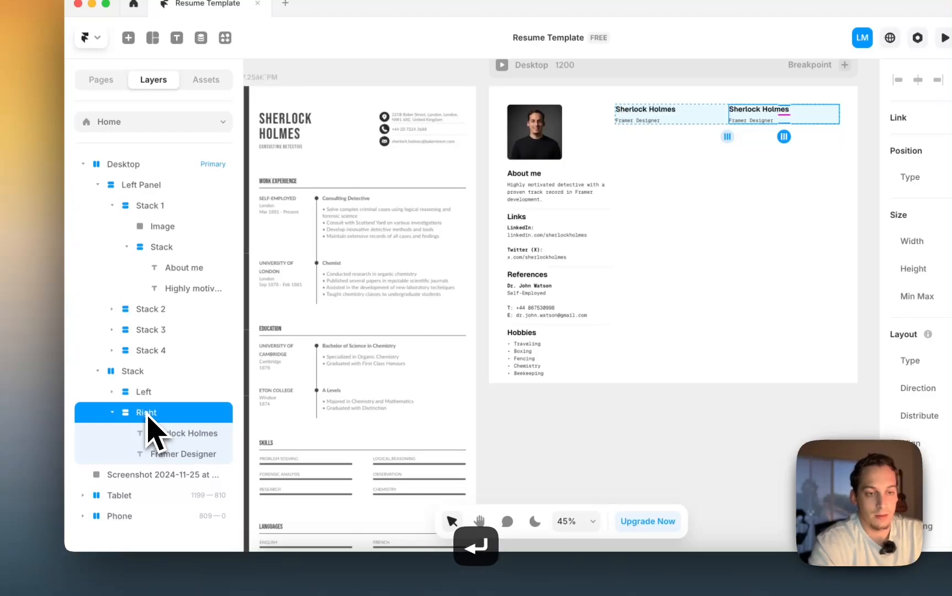
click(133, 376)
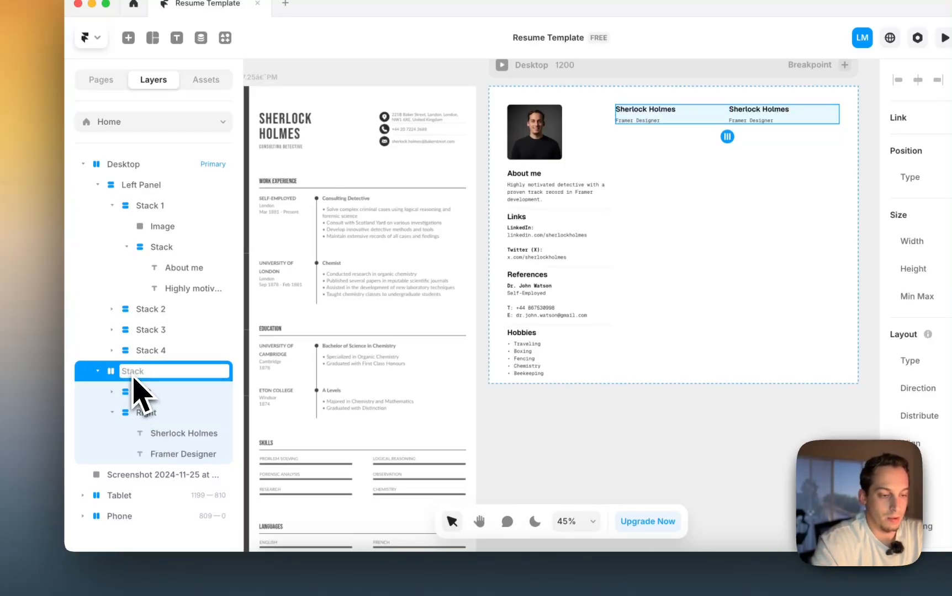
- Name the parent row Brief Info and wrap it in a new stack named Right
text(Brief Info)
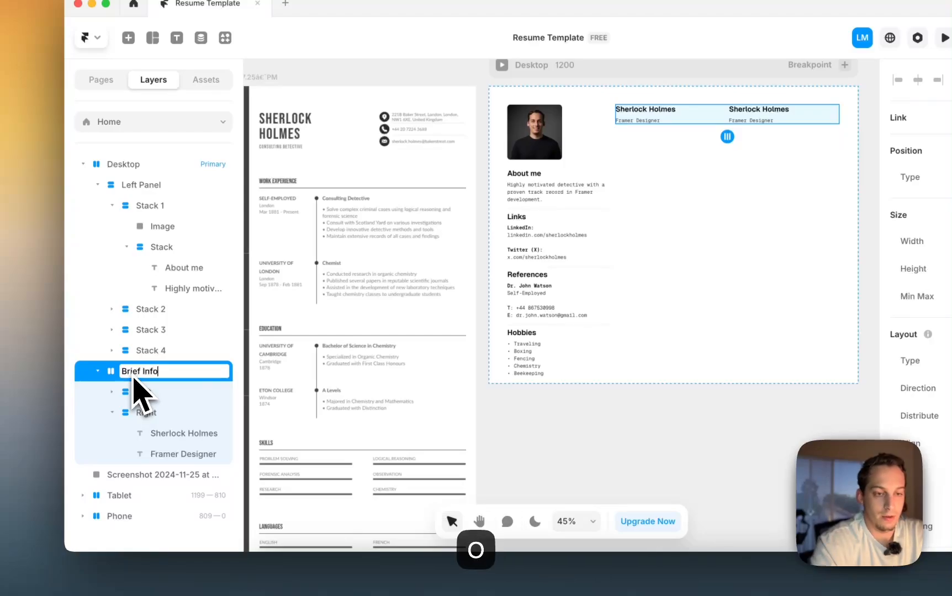
right_click(147, 376)
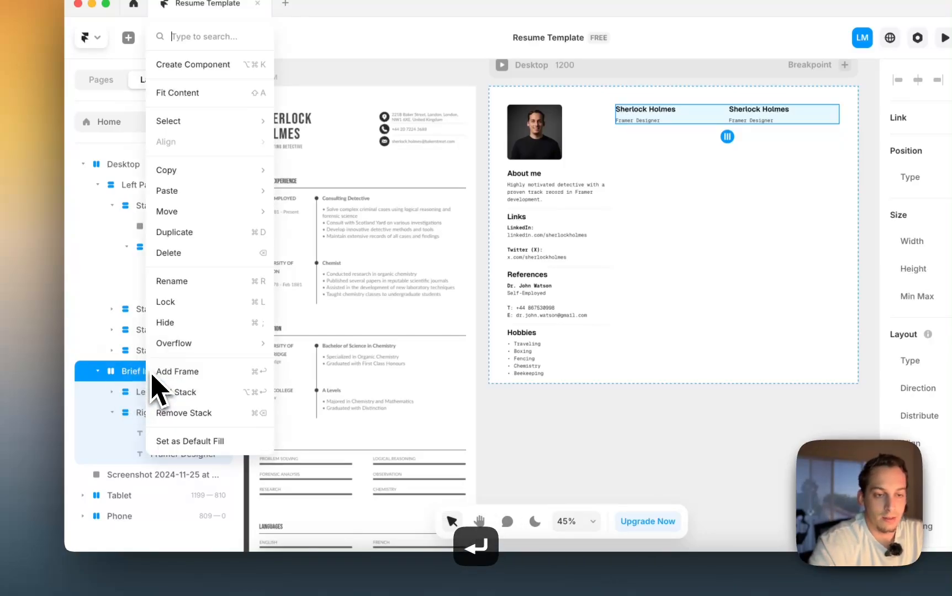
click(176, 392)
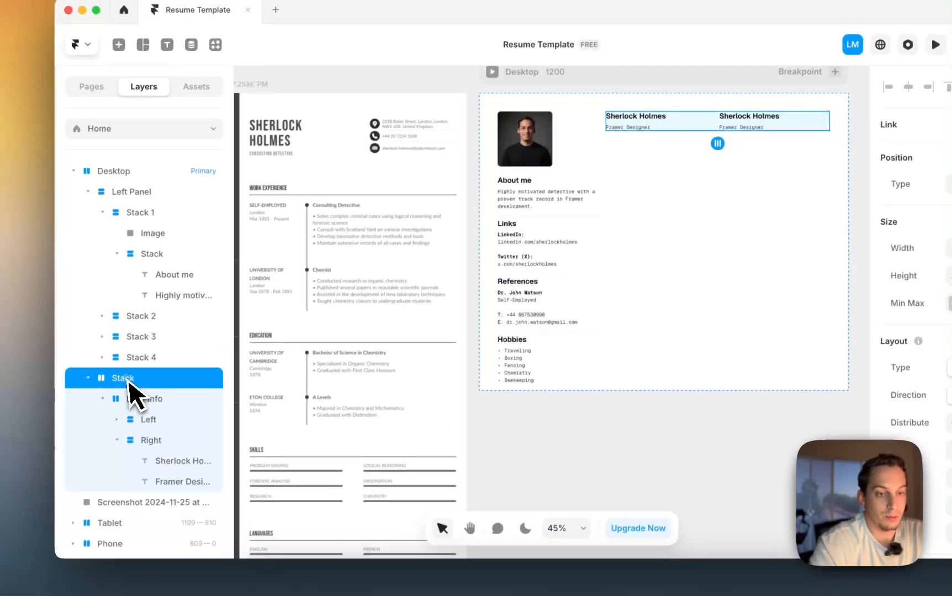
double_click(122, 378)
text(Right)
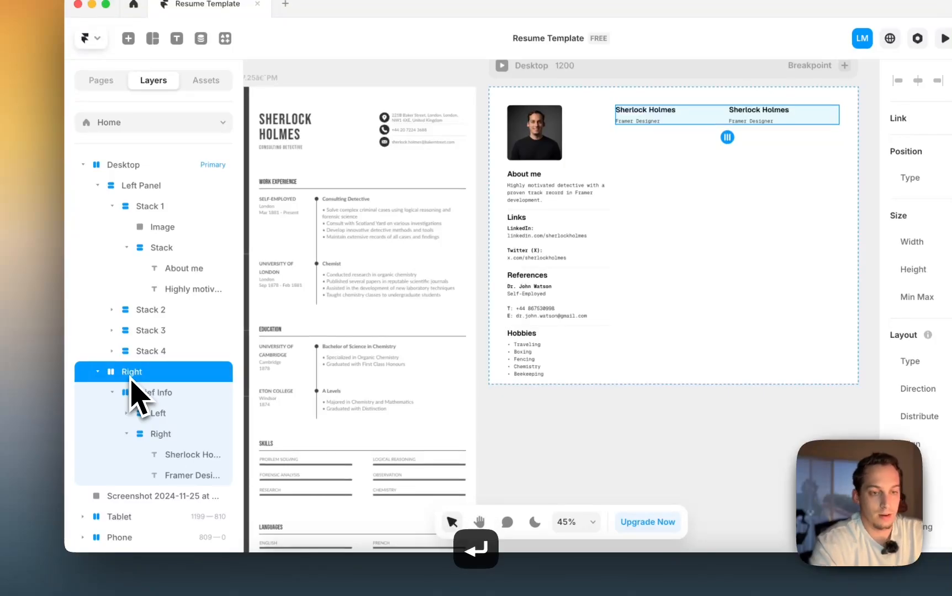
- Set the Right stack's height to Fill
click(172, 395)
click(134, 377)
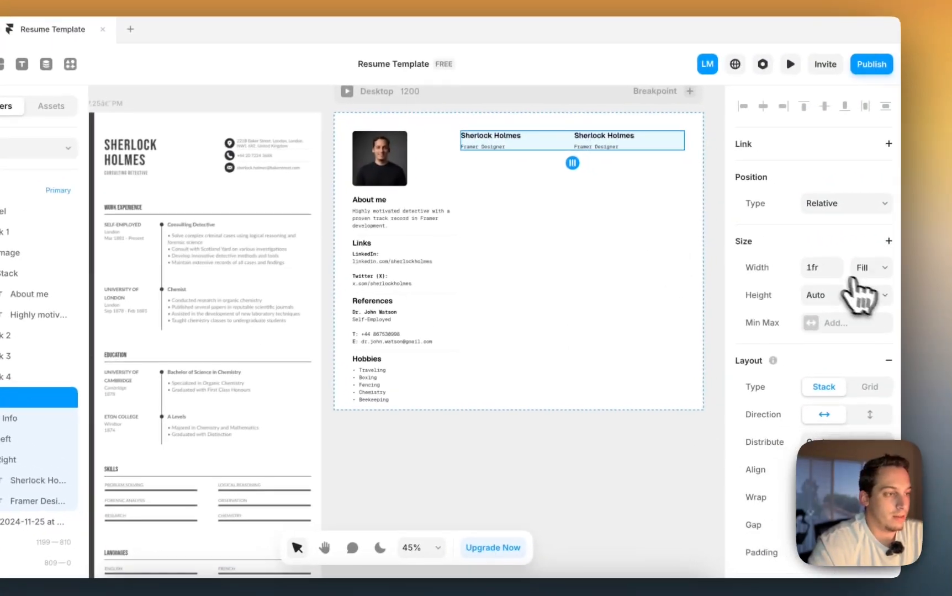
click(866, 291)
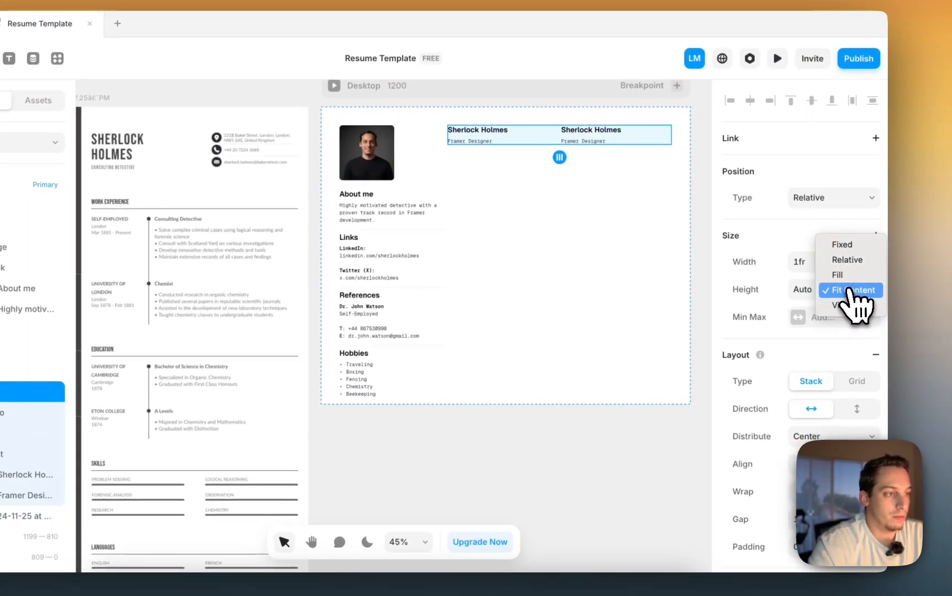
click(846, 275)
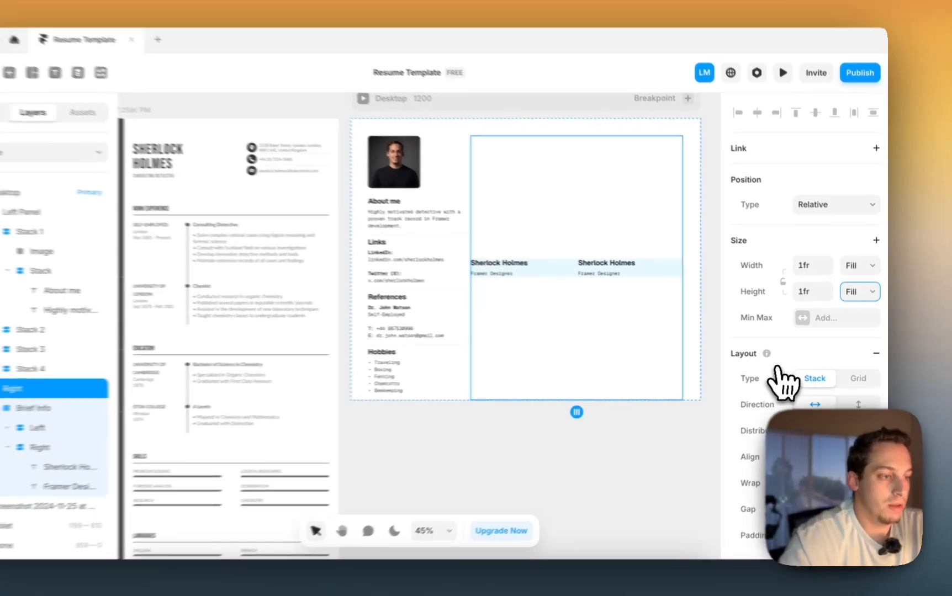
scroll(773, 379, down, 5)
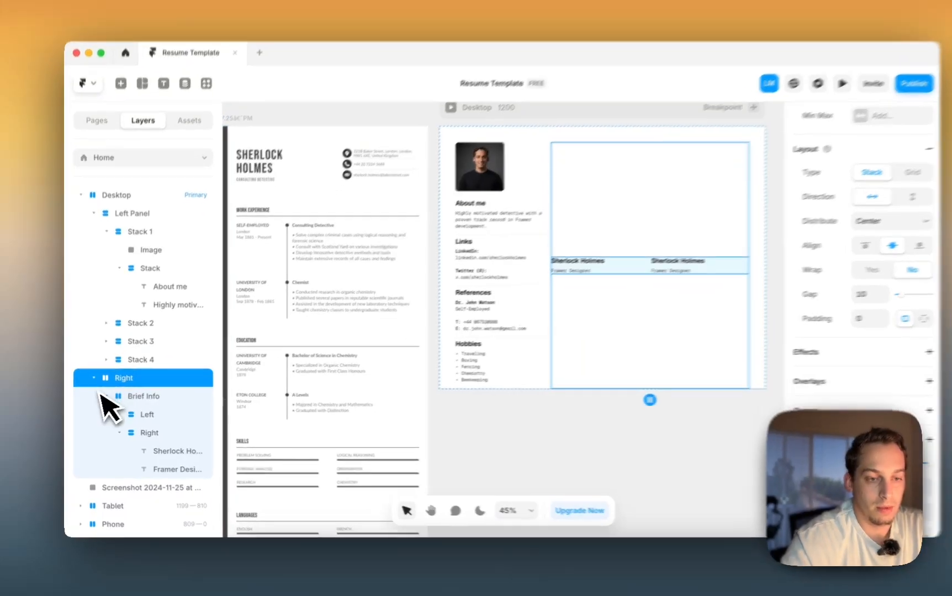
- Set the Right stack's direction to vertical
click(137, 398)
key(super+d)
key(super+d)
key(super+d)
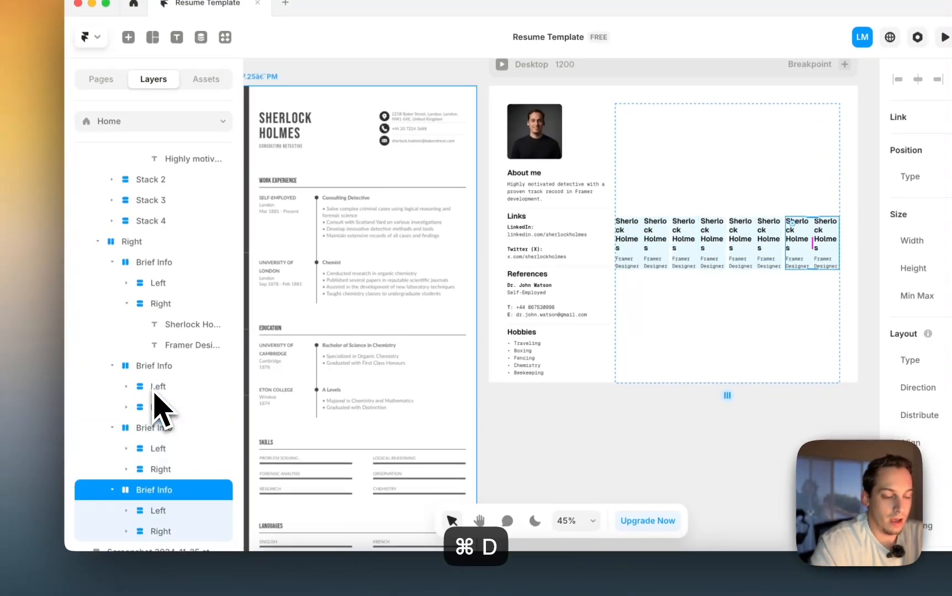
key(super+z)
key(super+z)
key(super+z)
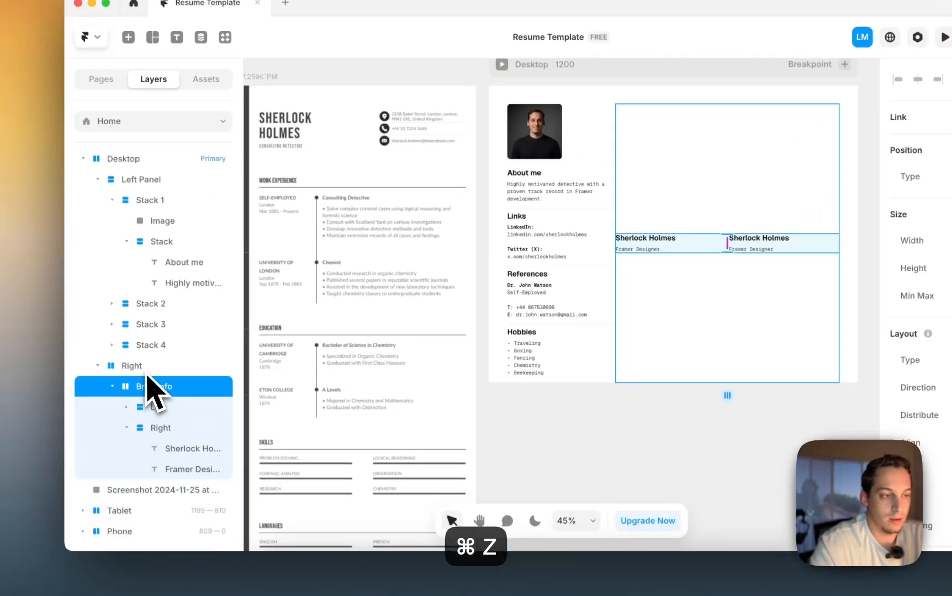
click(146, 372)
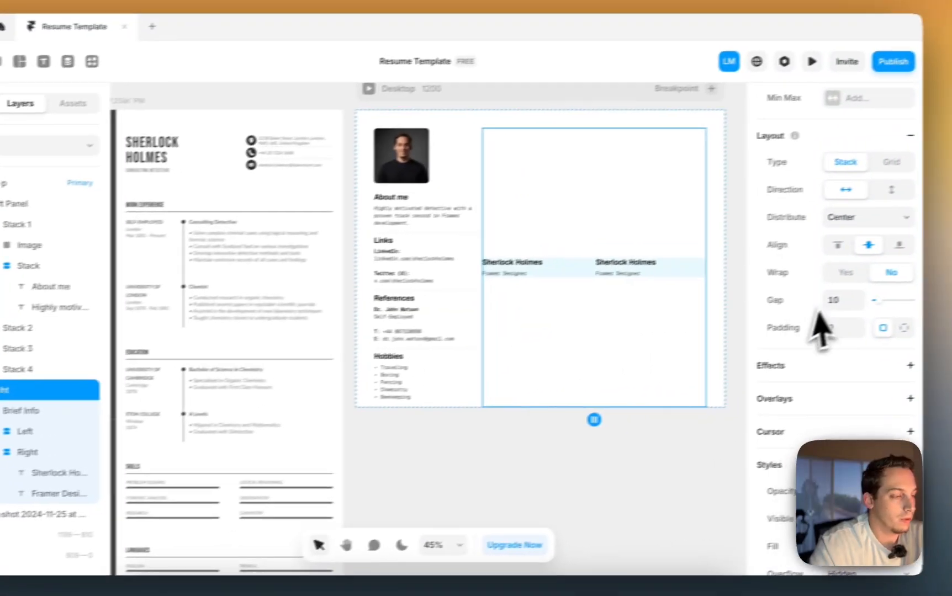
scroll(814, 305, up, 1)
click(866, 254)
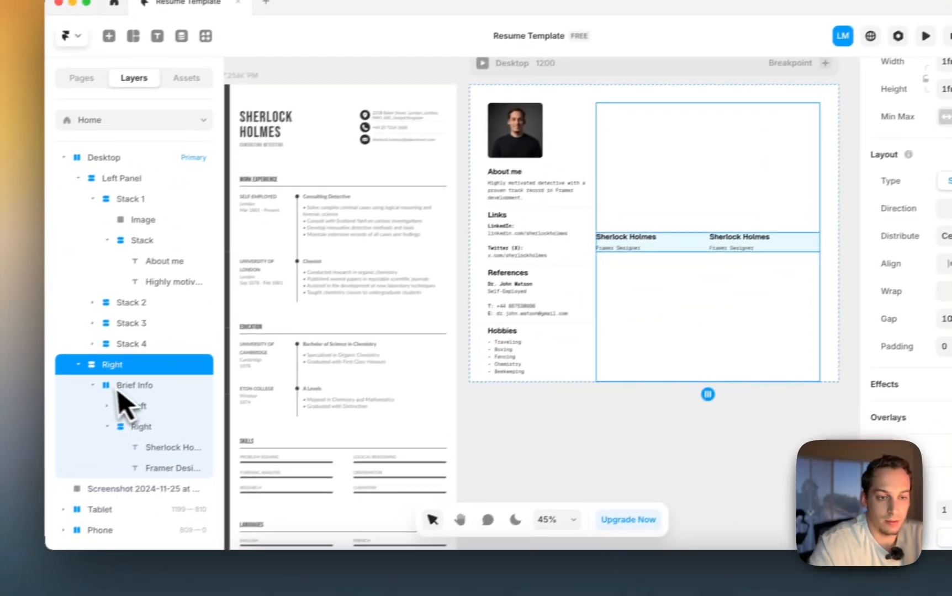
- Duplicate the Brief Info row many times down the Right column
click(9, 427)
key(super+d)
key(super+d)
key(super+d)
key(super+d)
key(super+d)
key(super+d)
key(super+d)
key(super+d)
key(super+d)
key(super+d)
key(super+d)
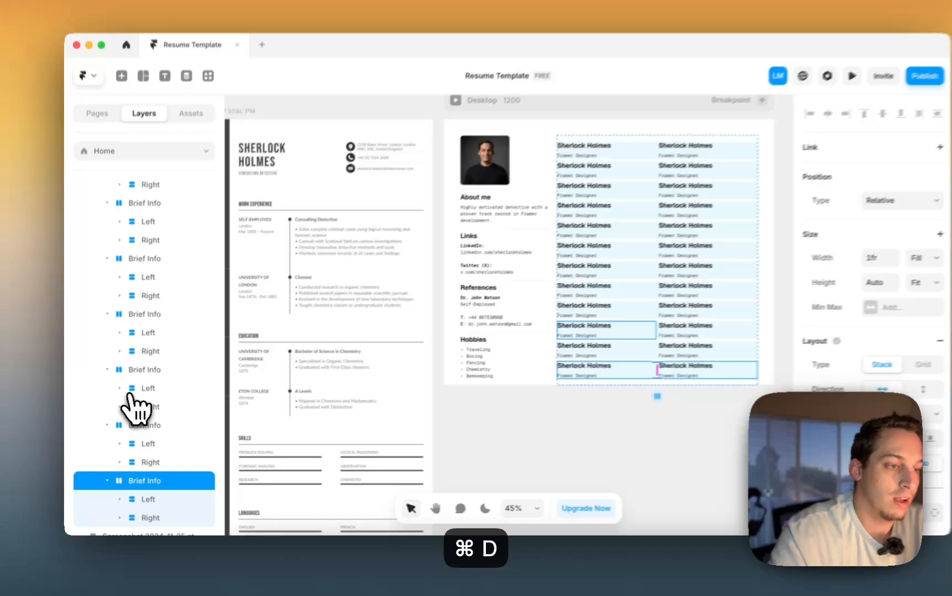
key(super+d)
key(super+d)
key(super+d)
key(super+d)
key(super+d)
key(super+d)
key(super+d)
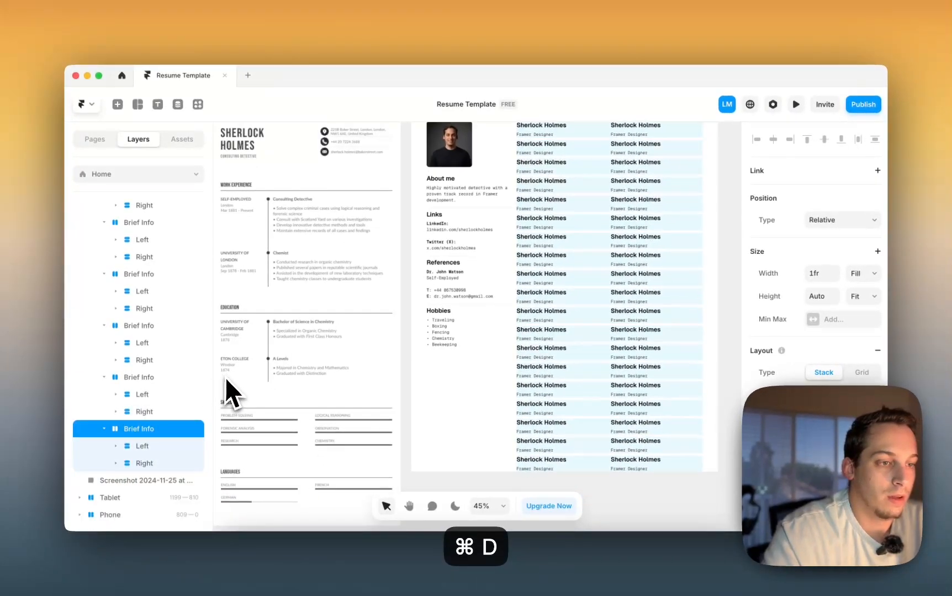
scroll(484, 361, down, 5)
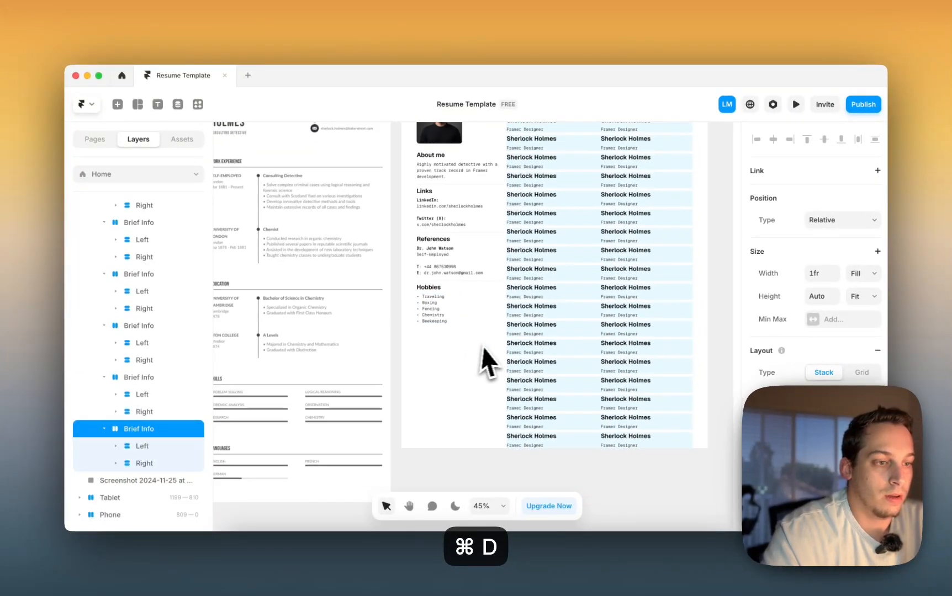
key(super+d)
key(super+d)
key(super+d)
key(super+d)
key(super+d)
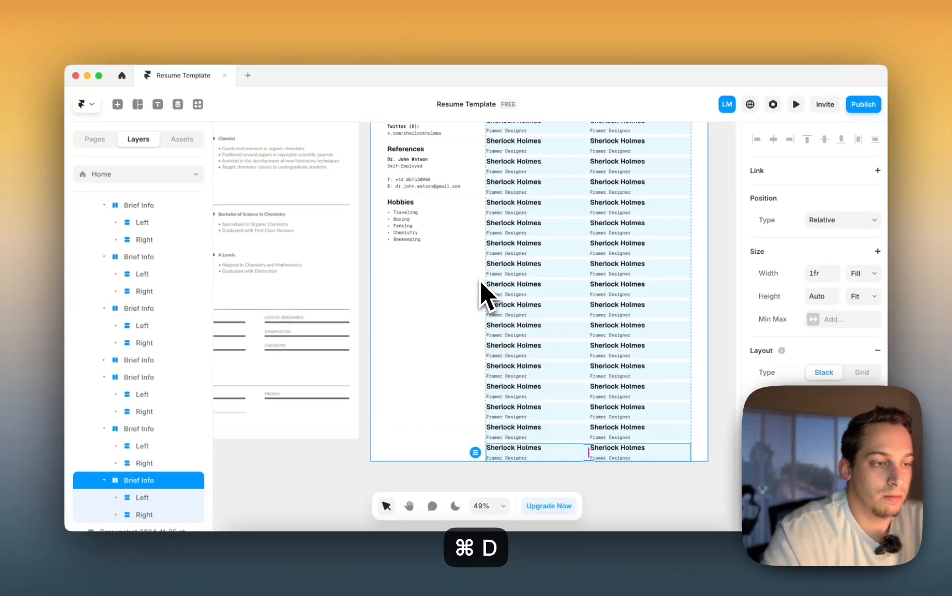
scroll(478, 280, down, 4)
- Undo the surplus Brief Info copies until three rows remain
scroll(478, 279, down, 4)
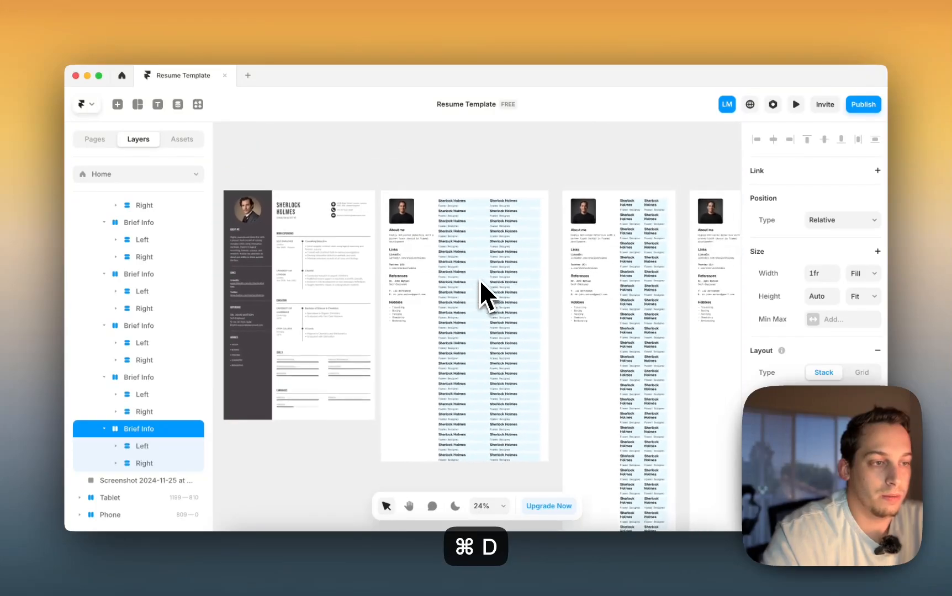
key(super+z)
key(super+z)
key(super+z)
key(super+z)
key(super+z)
key(super+z)
key(super+z)
key(super+z)
key(super+z)
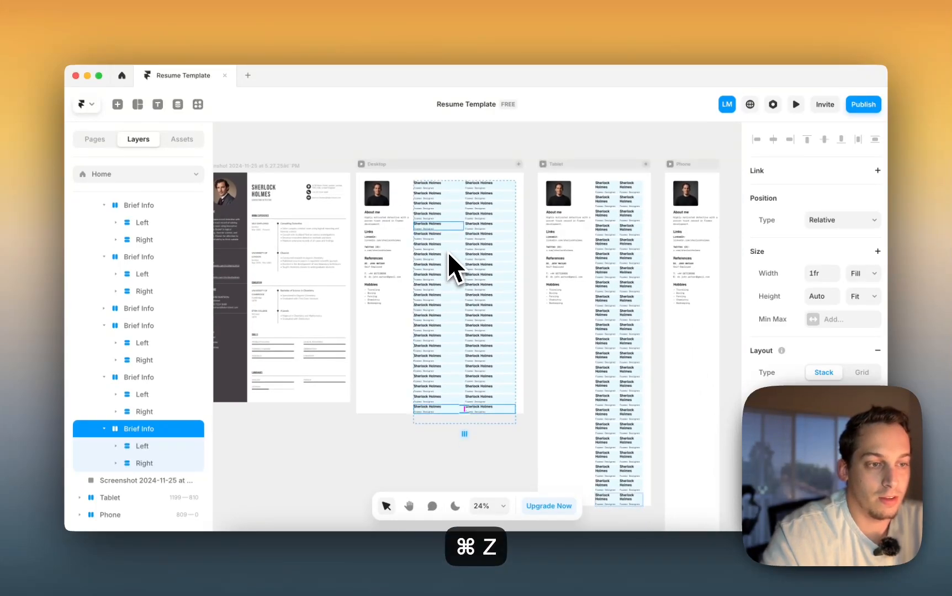
key(super+z)
key(super+z)
key(super+z)
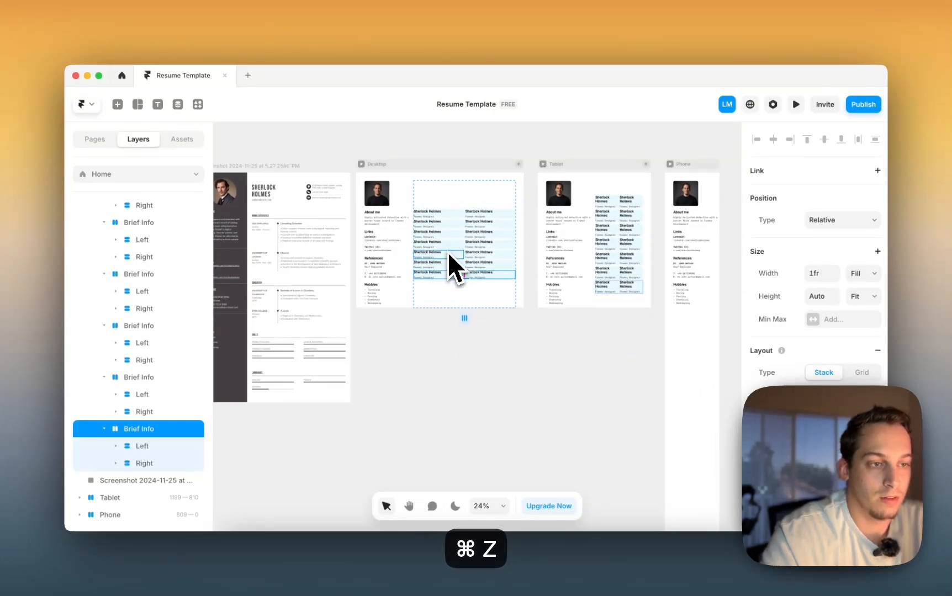
key(super+z)
key(super+z)
key(super+z)
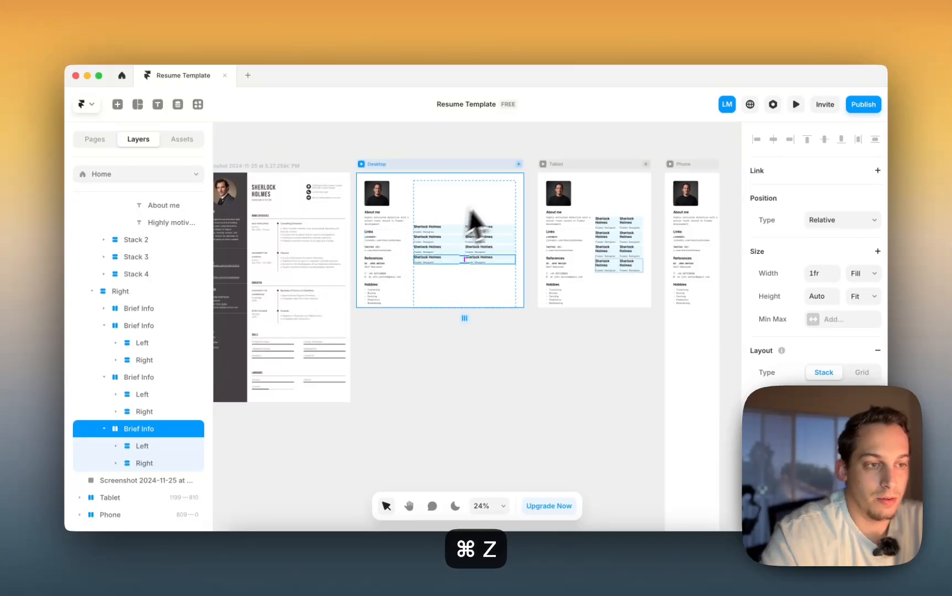
- Set the Right stack's Distribute option to Start
click(141, 346)
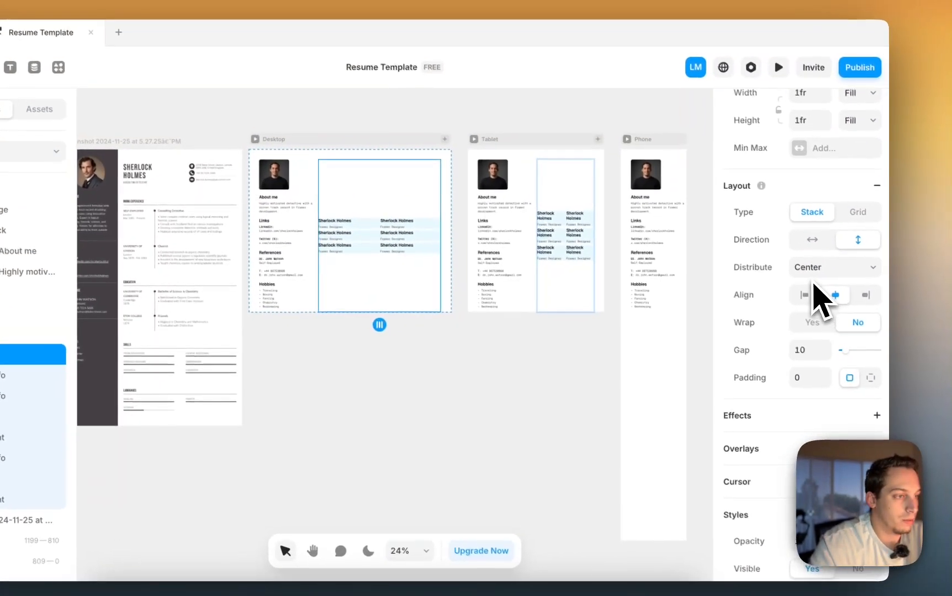
click(817, 270)
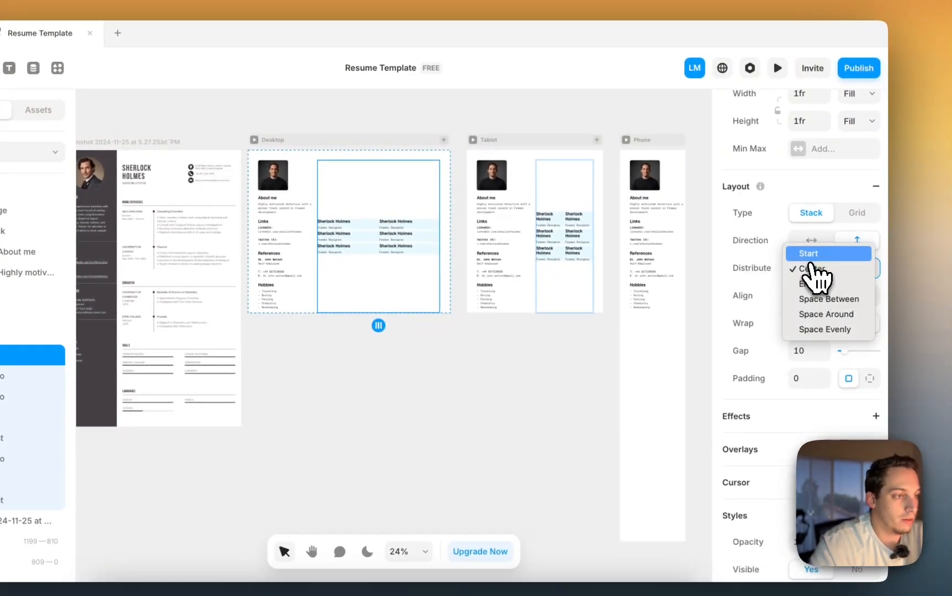
click(810, 252)
scroll(364, 216, up, 5)
scroll(364, 217, up, 1)
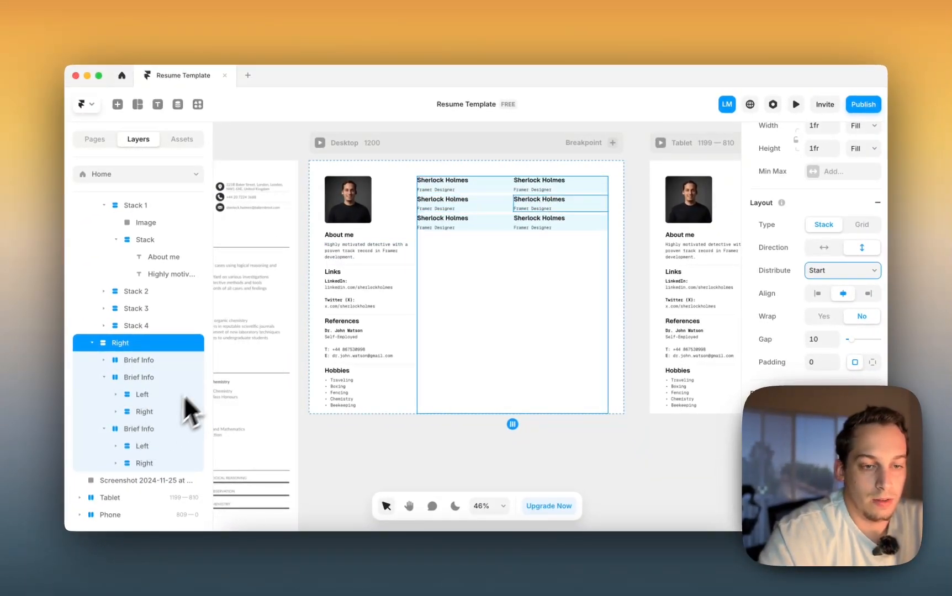
- Delete the two extra Brief Info rows
click(163, 429)
click(103, 377)
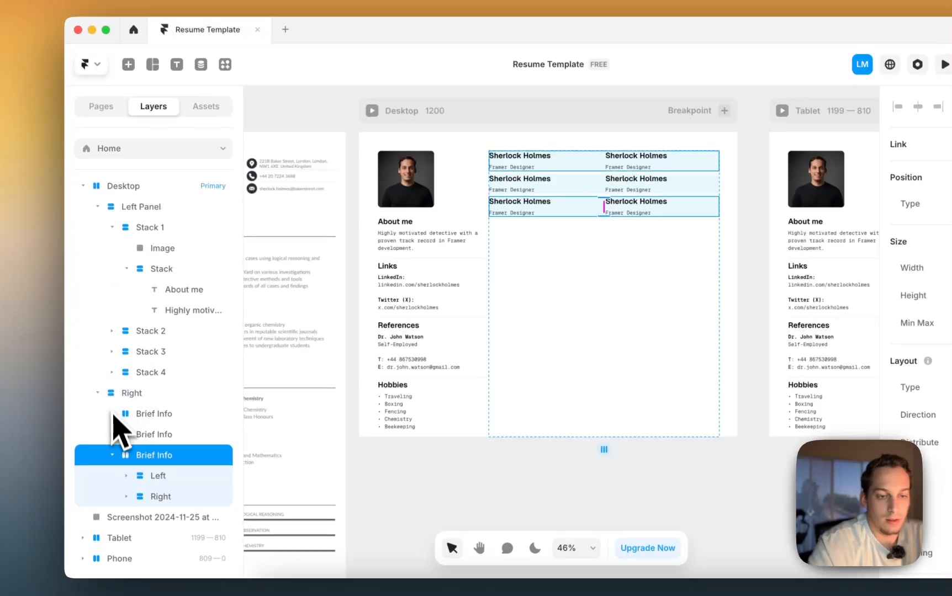
shift+click(148, 435)
key(BackSpace)
scroll(499, 198, left, 3)
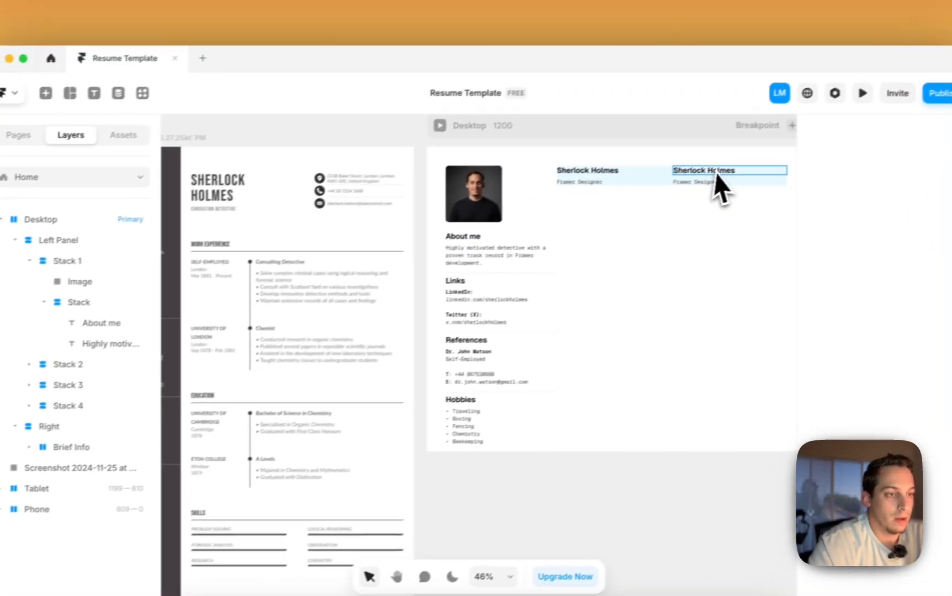
- Place the name block and job title side by side and delete the duplicate Sherlock Holmes heading
super+click(803, 144)
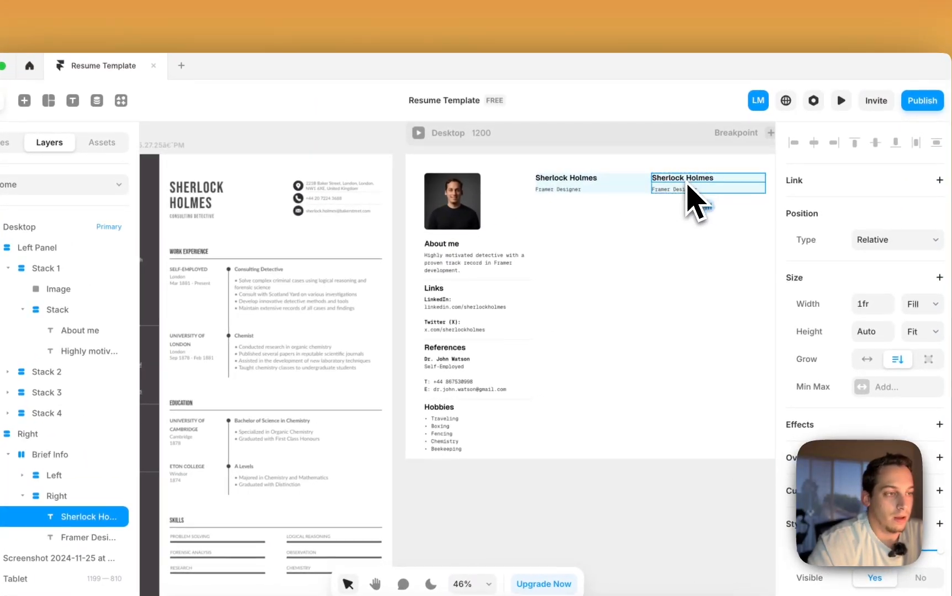
key(Escape)
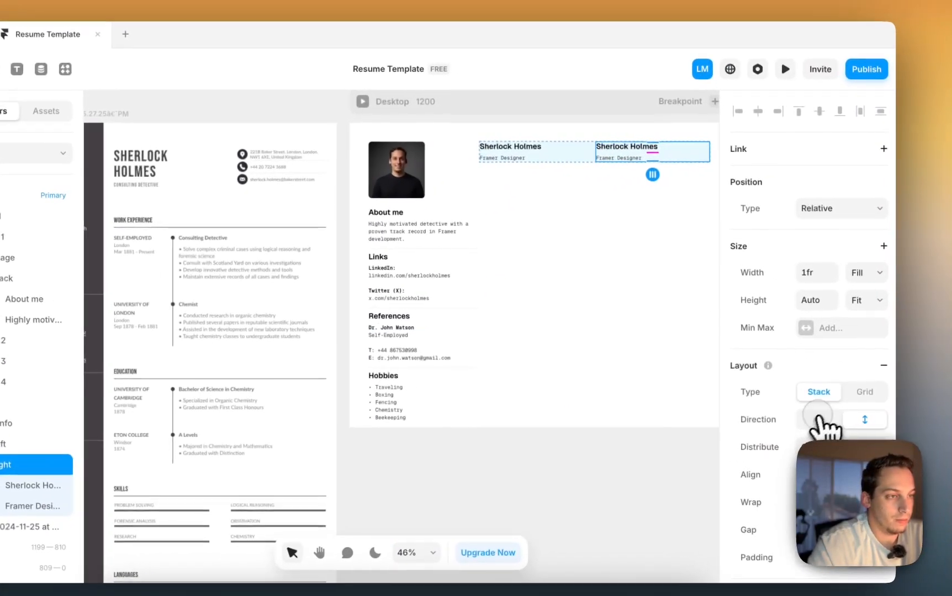
click(874, 452)
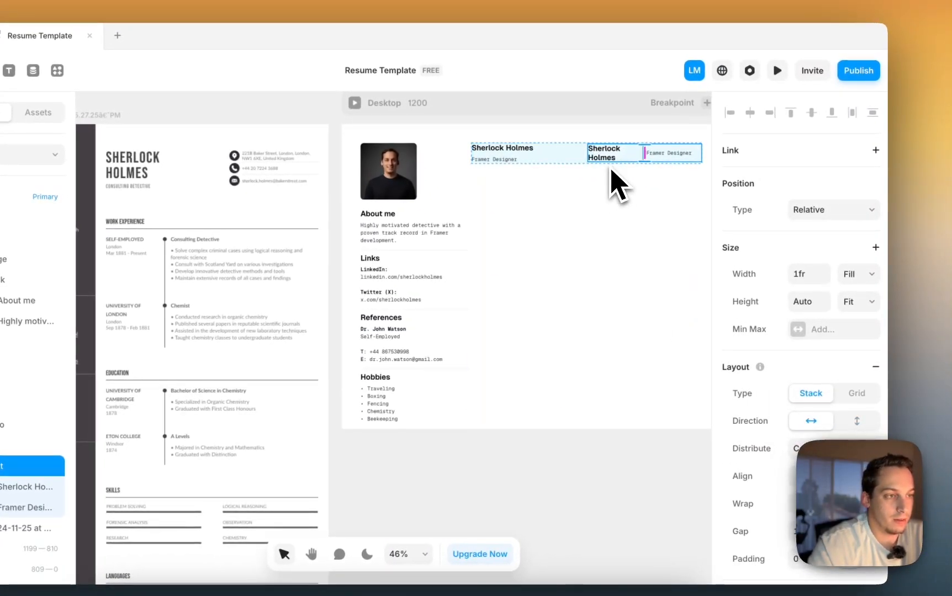
click(610, 161)
key(BackSpace)
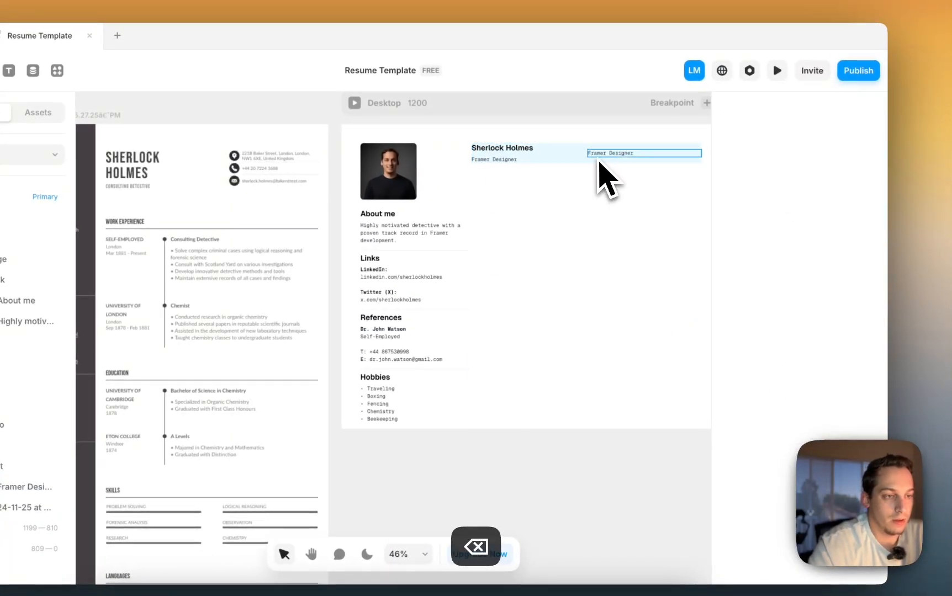
- Replace the right-hand Framer Designer text with the contact's postal address over two lines
double_click(596, 157)
scroll(597, 157, up, 5)
scroll(600, 166, left, 3)
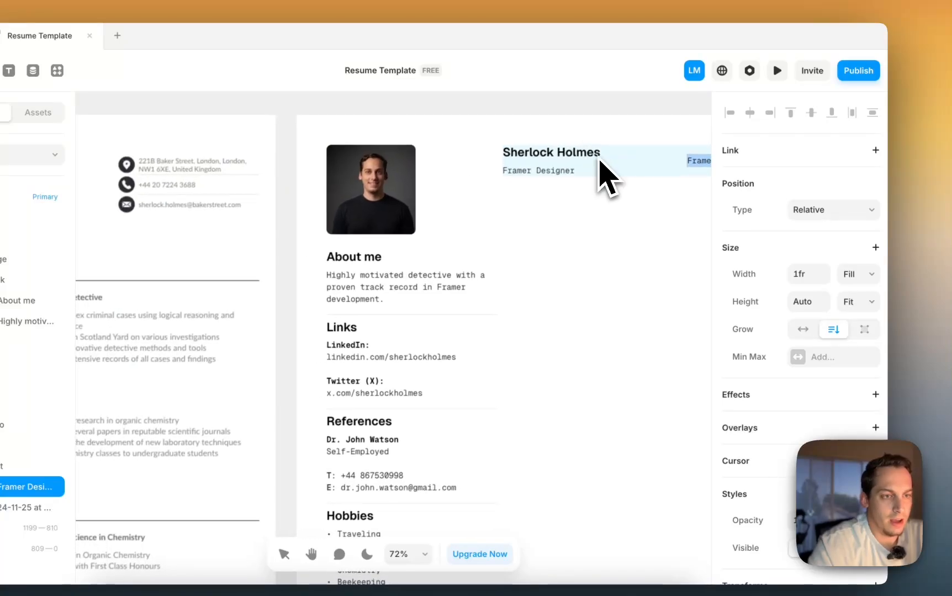
text(2218 B)
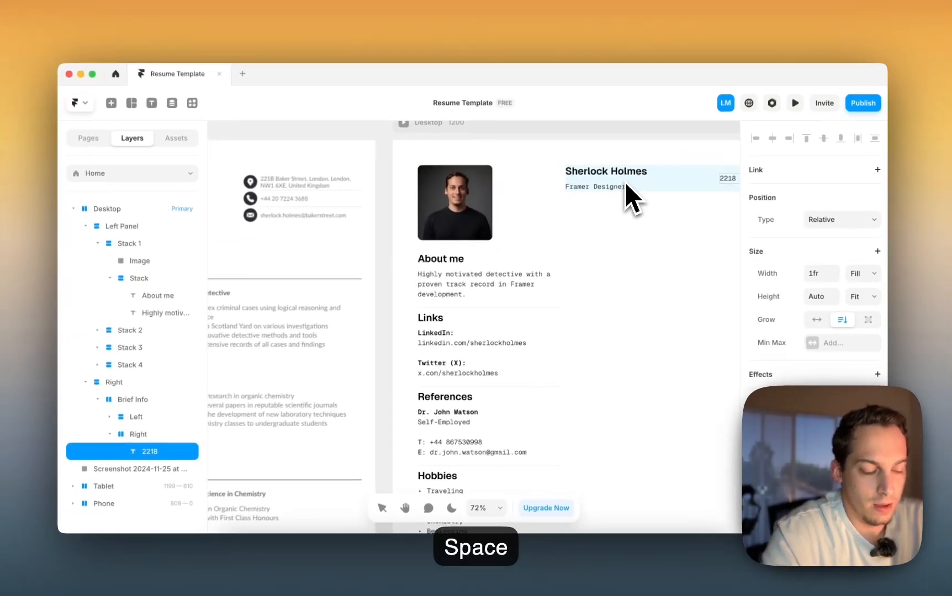
text(aker)
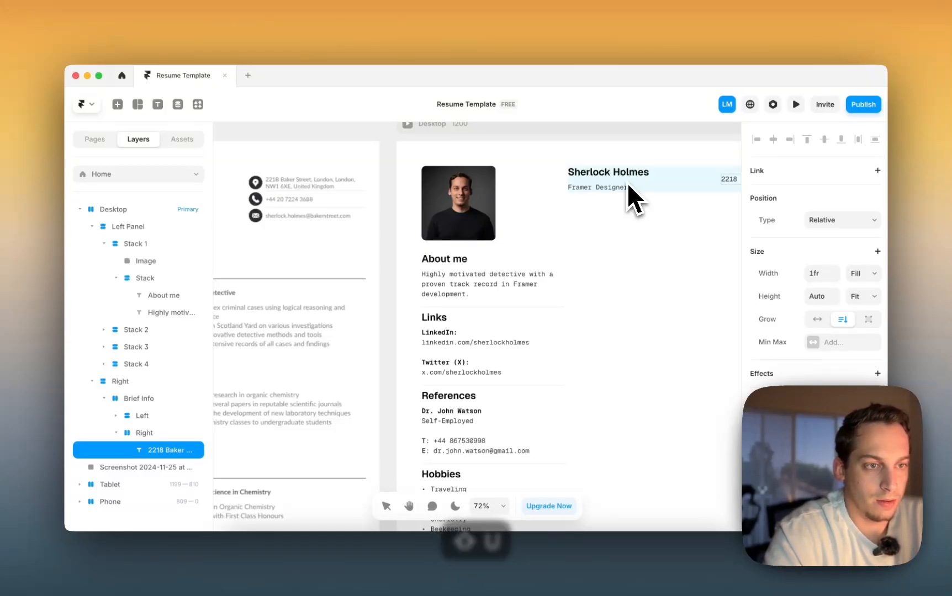
key(BackSpace)
scroll(548, 199, right, 3)
scroll(546, 199, left, 2)
scroll(546, 199, up, 1)
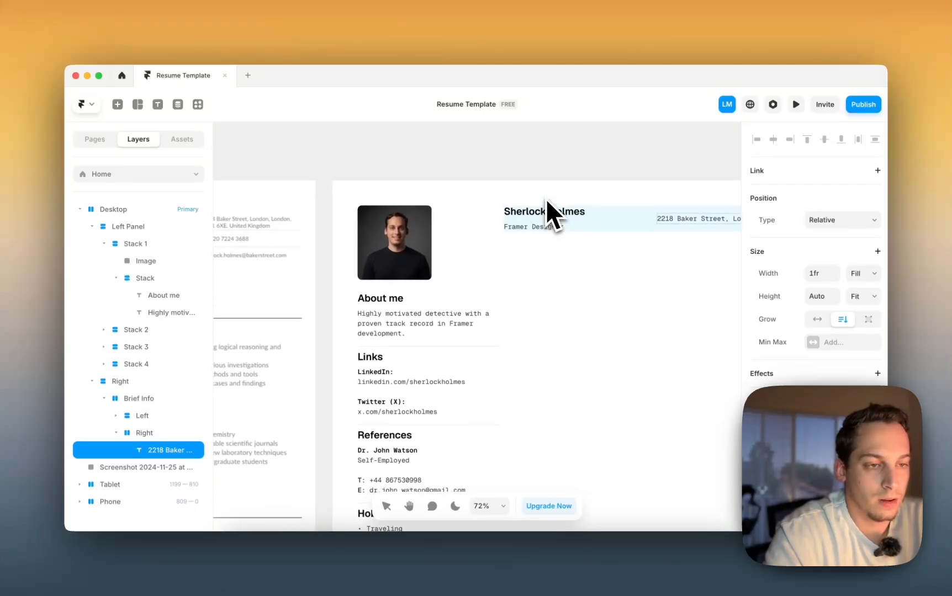
scroll(546, 198, left, 3)
scroll(546, 199, down, 1)
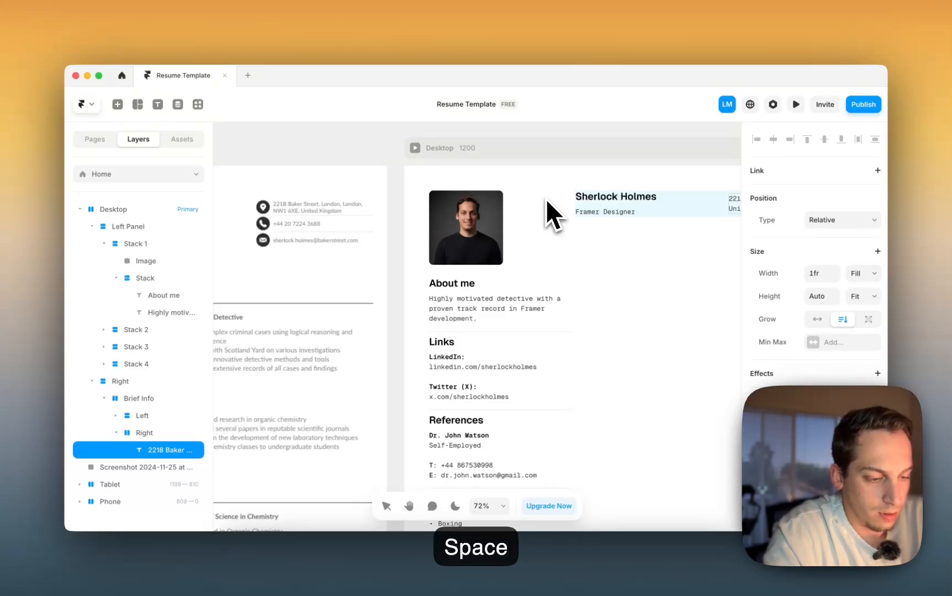
scroll(568, 209, right, 5)
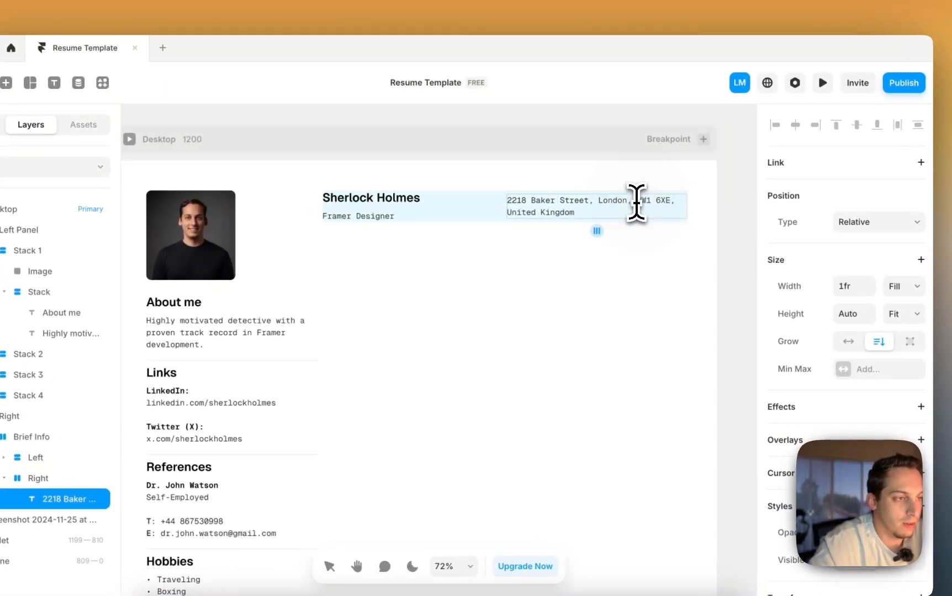
scroll(574, 254, down, 5)
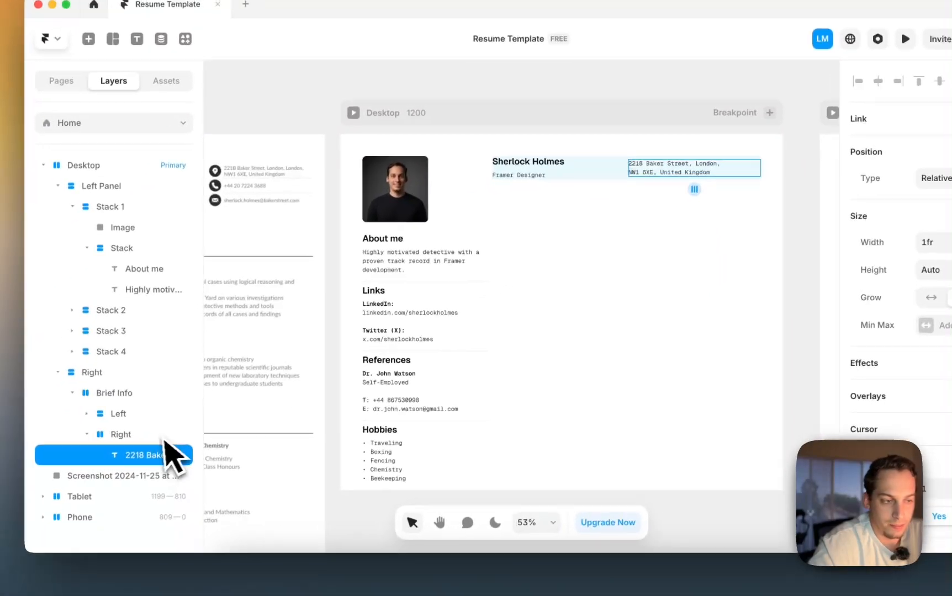
scroll(472, 346, down, 1)
scroll(568, 345, down, 3)
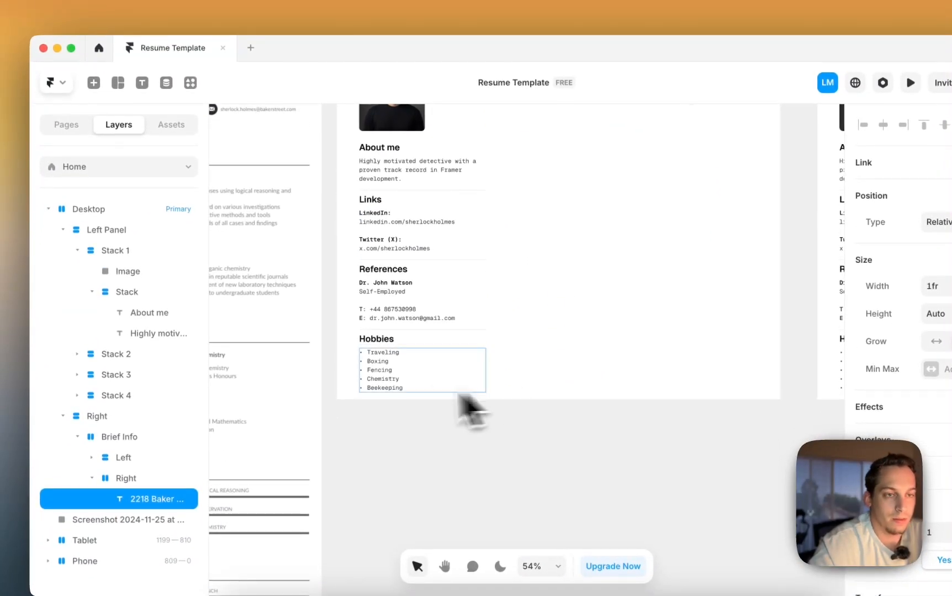
- Insert a Feather icon from the 'icon' search and resize it from 60×60 to 23×23
click(95, 62)
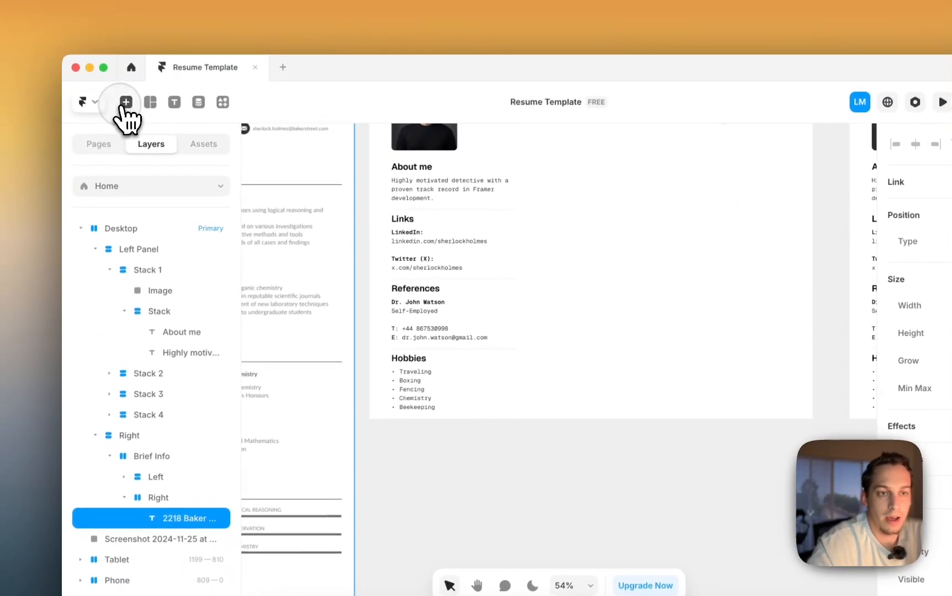
text(icon)
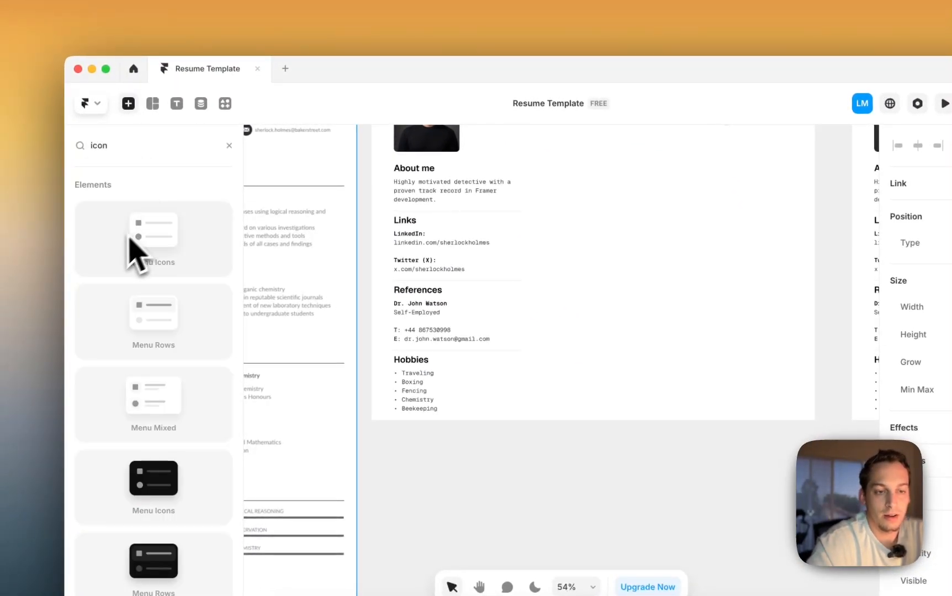
scroll(122, 242, down, 6)
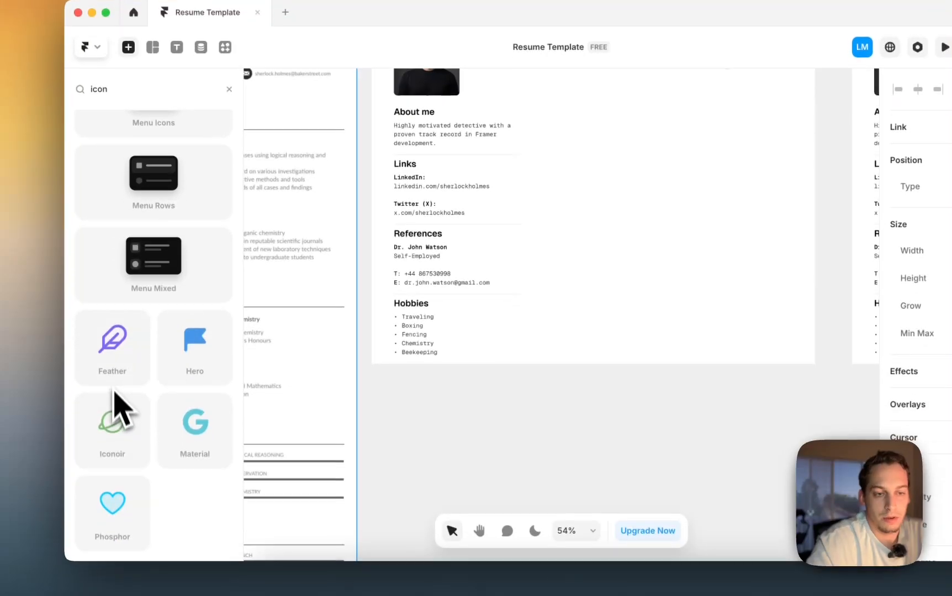
drag(115, 423, 392, 427)
drag(575, 393, 724, 435)
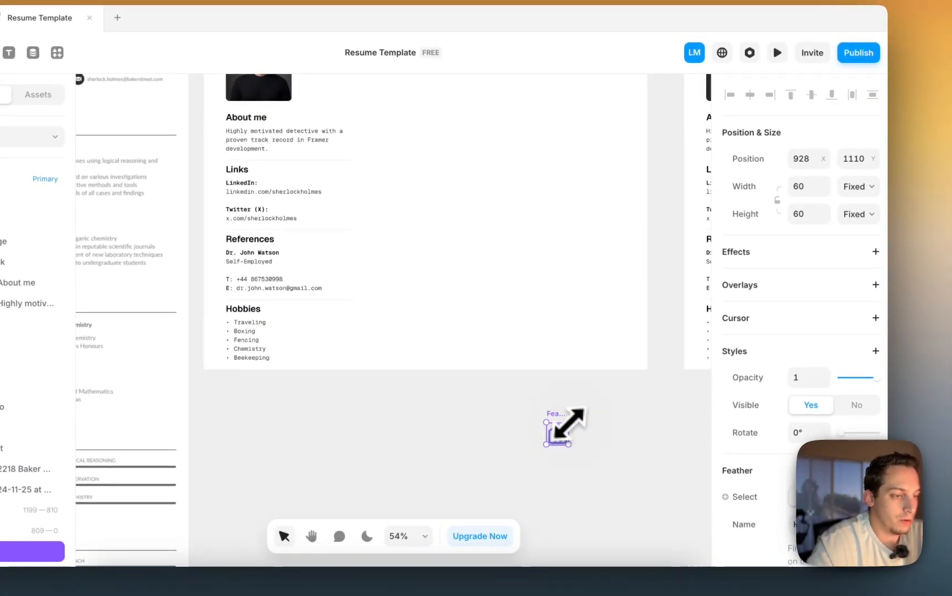
drag(567, 424, 495, 181)
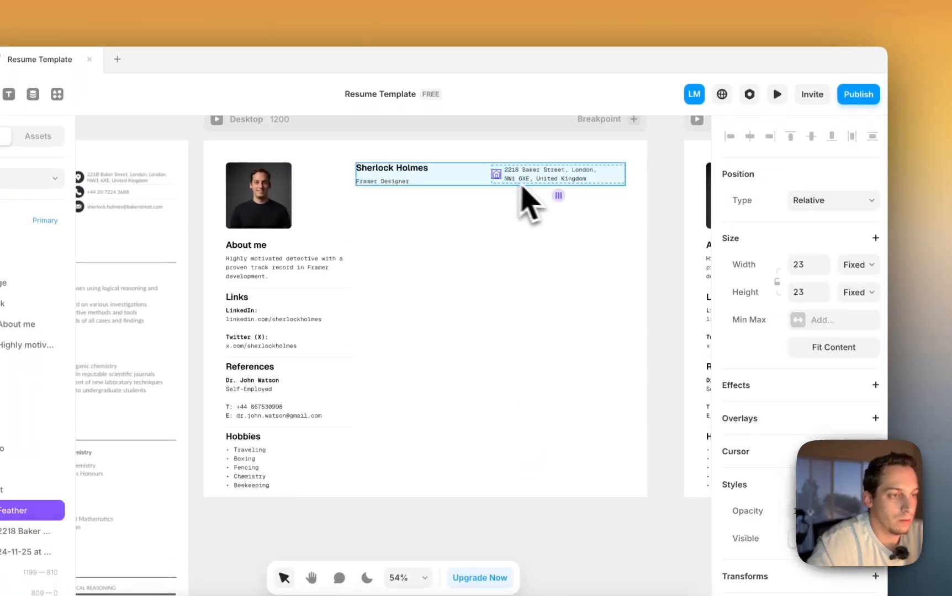
- Raise the padding of the stack holding the icon and address to 2
scroll(510, 187, up, 5)
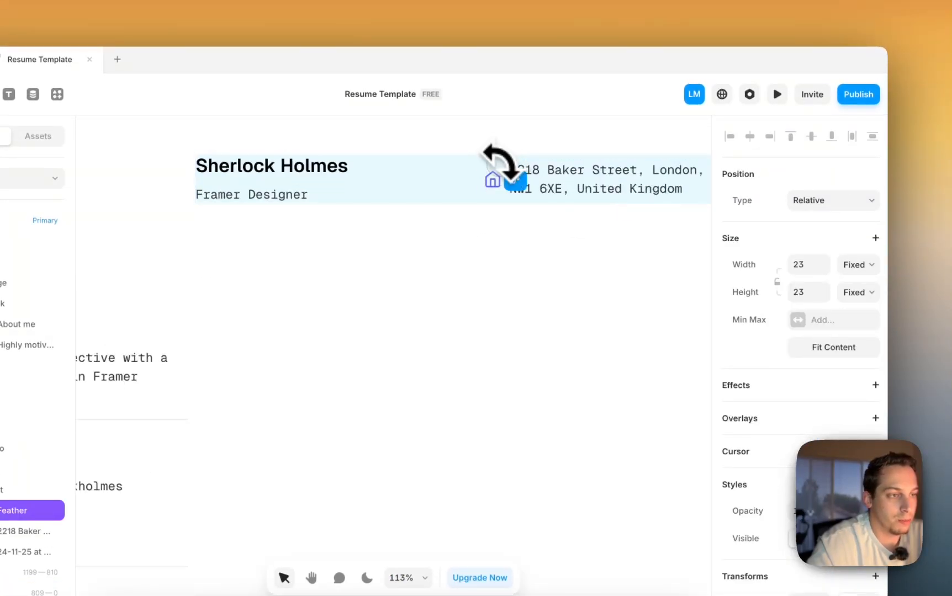
scroll(507, 180, up, 5)
click(495, 187)
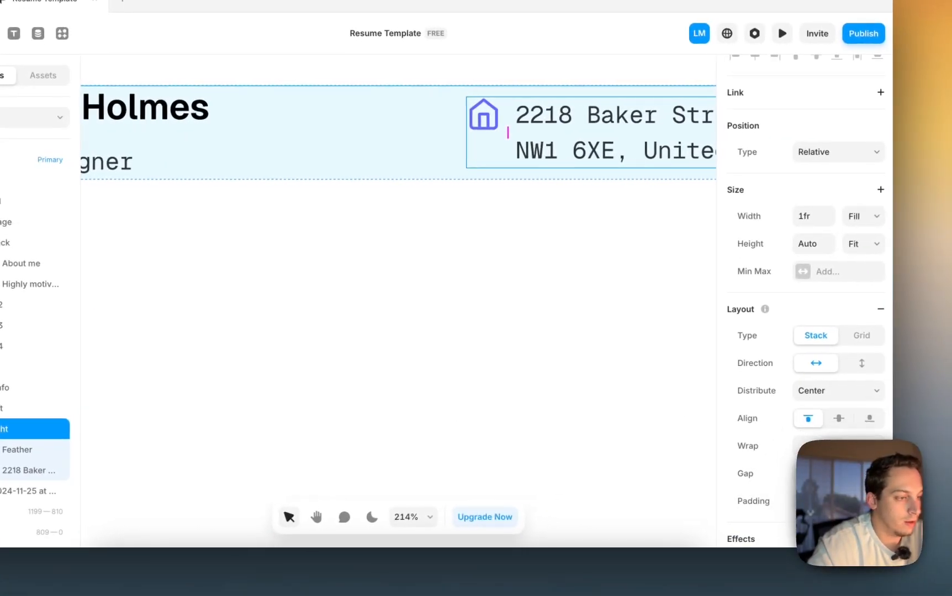
scroll(801, 301, down, 1)
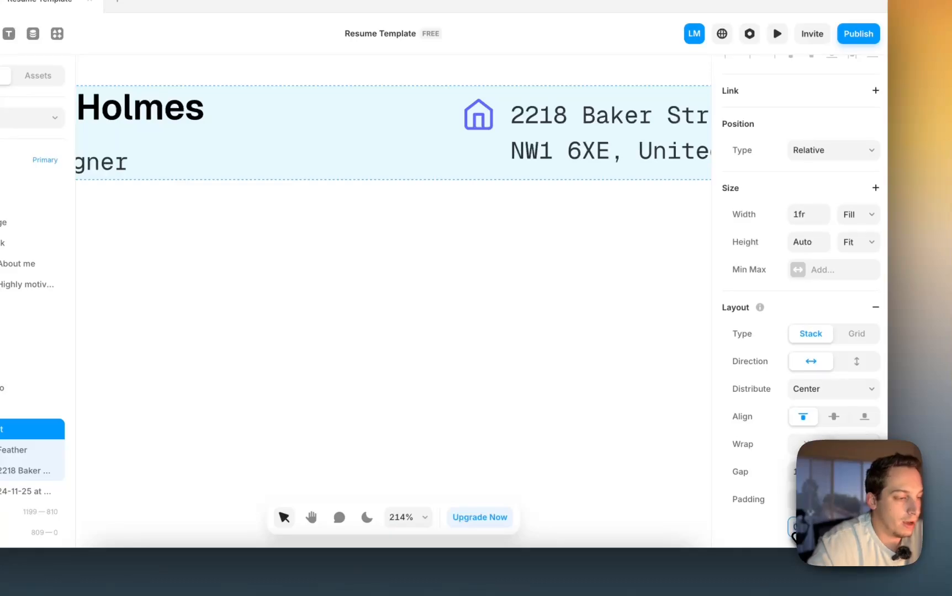
key(Up)
key(Up)
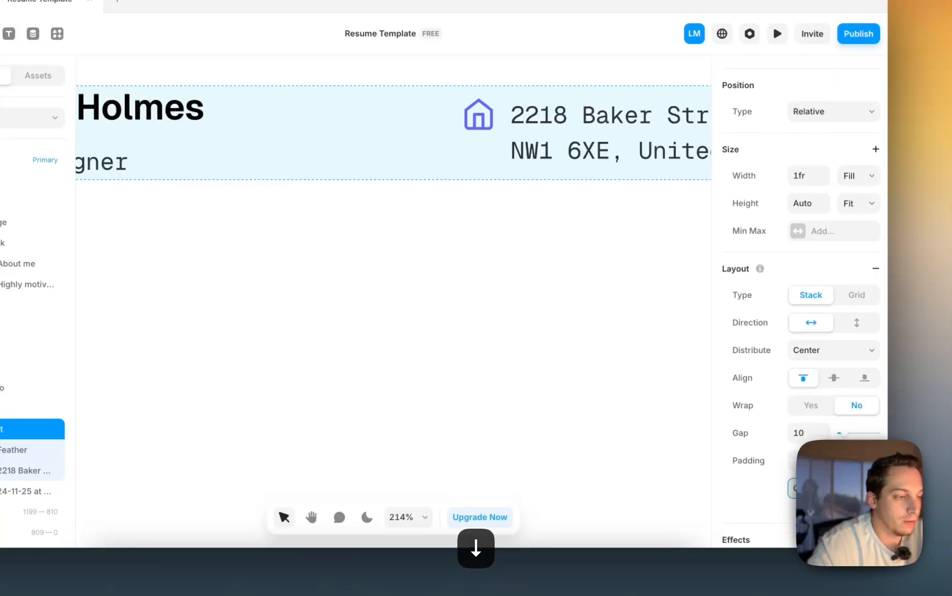
- Set the house icon's colour to black #000000
click(480, 122)
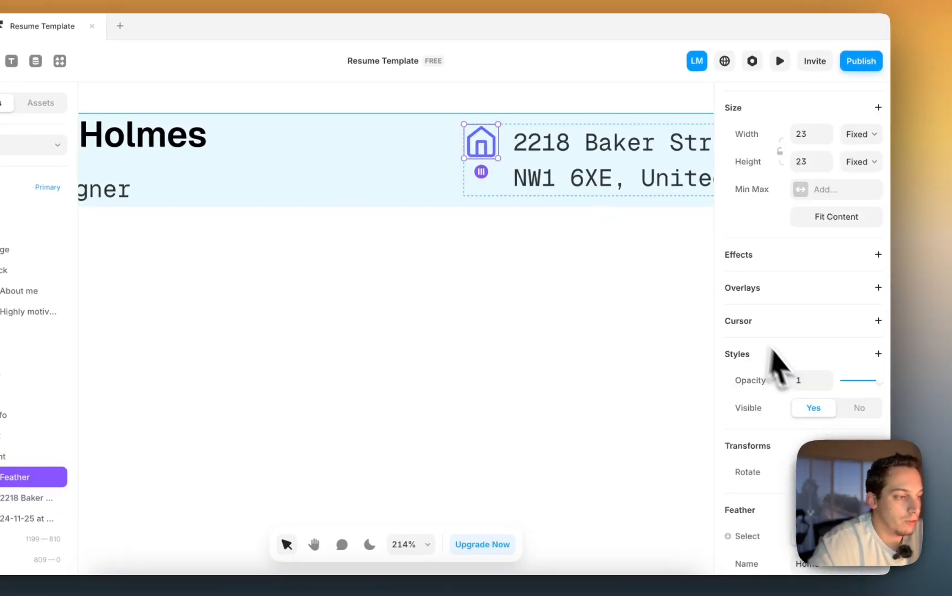
scroll(774, 365, down, 5)
click(800, 445)
click(637, 399)
drag(637, 399, 473, 480)
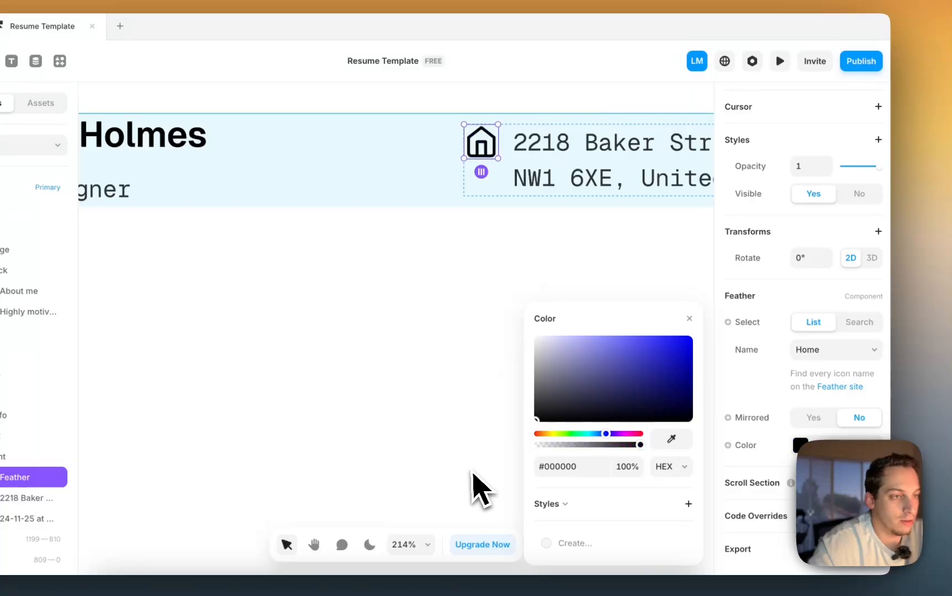
click(623, 291)
scroll(621, 287, down, 6)
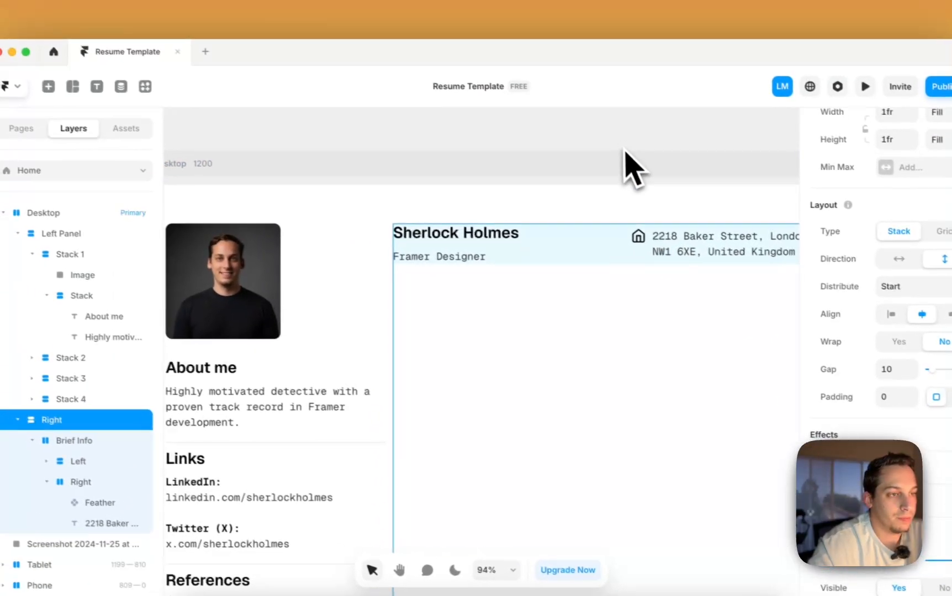
scroll(622, 149, down, 3)
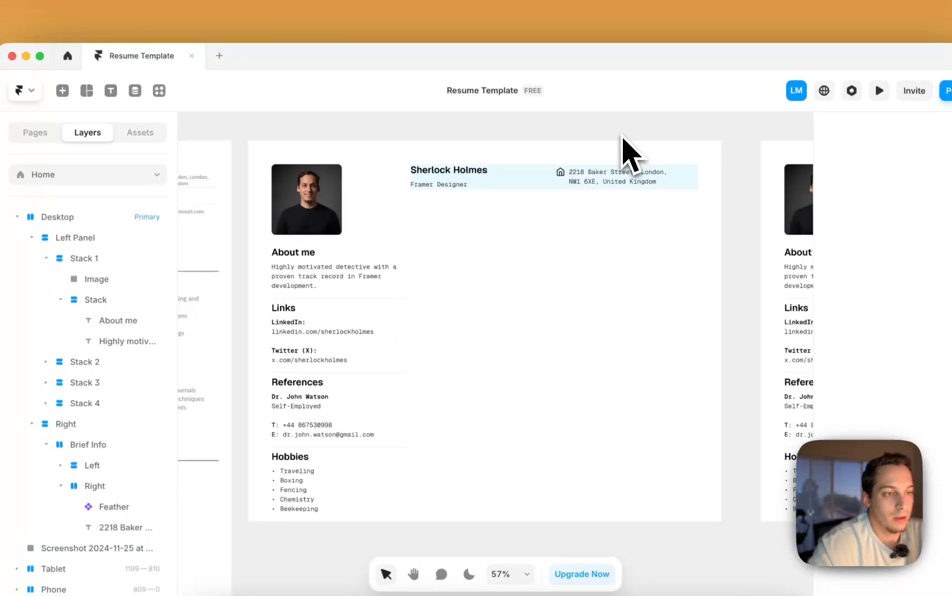
- Wrap the Feather icon and address text in a new stack named Info 1
click(539, 186)
click(94, 444)
scroll(320, 356, left, 6)
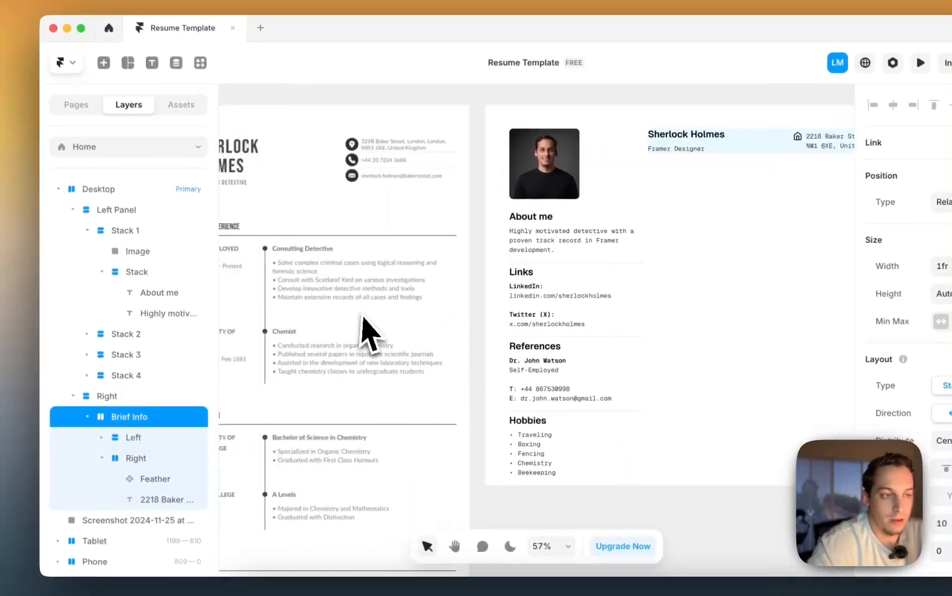
scroll(368, 317, left, 2)
scroll(368, 318, down, 3)
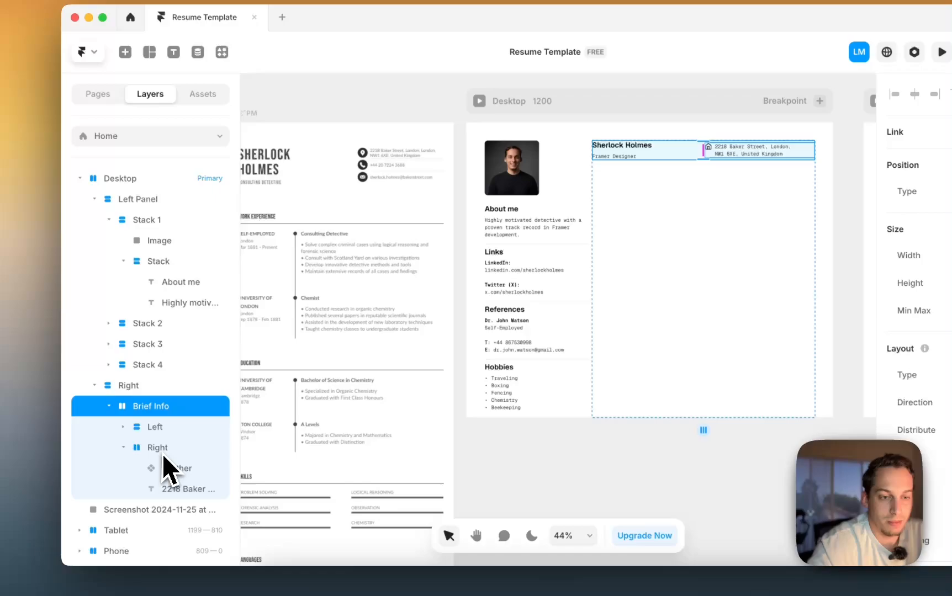
click(162, 450)
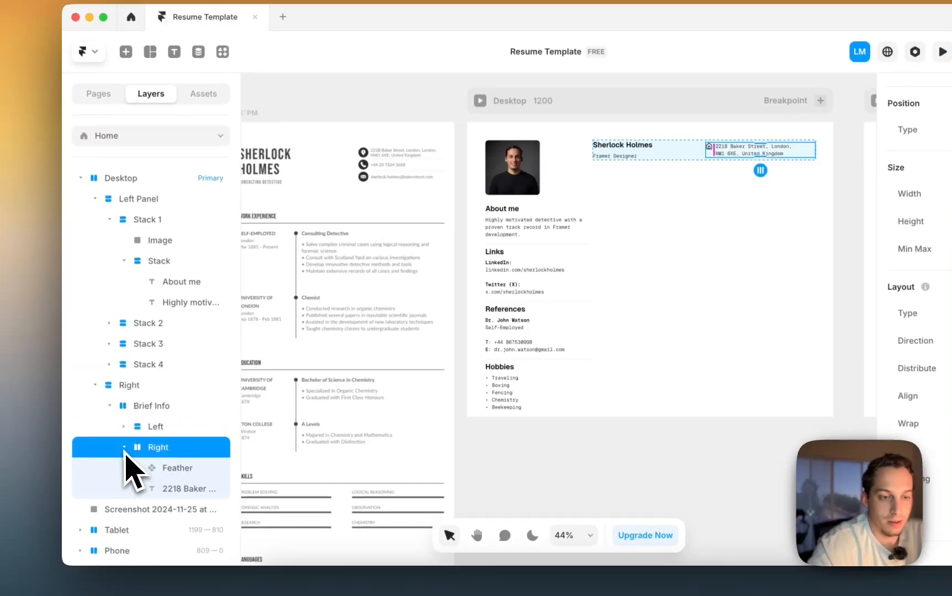
click(163, 468)
shift+click(164, 489)
right_click(164, 488)
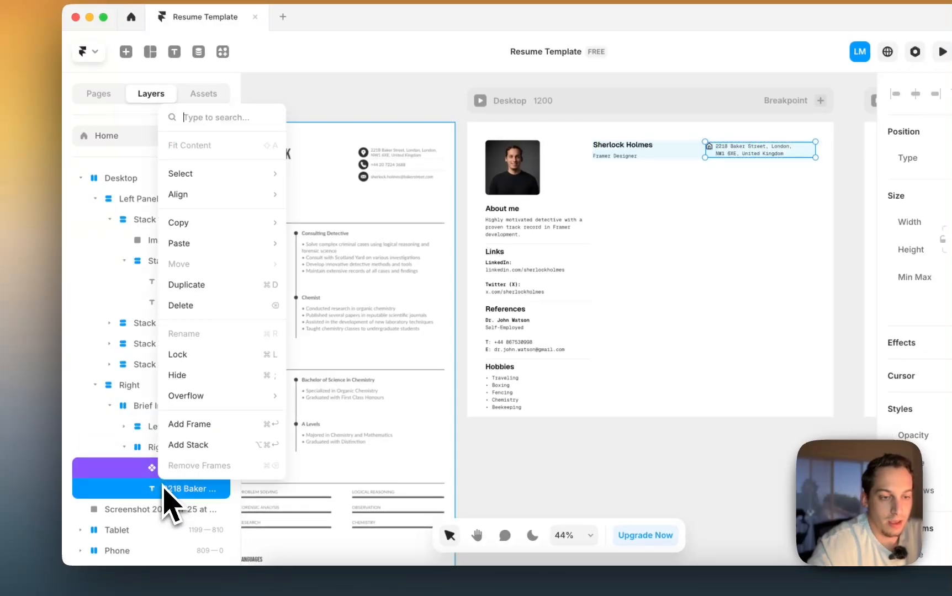
click(187, 445)
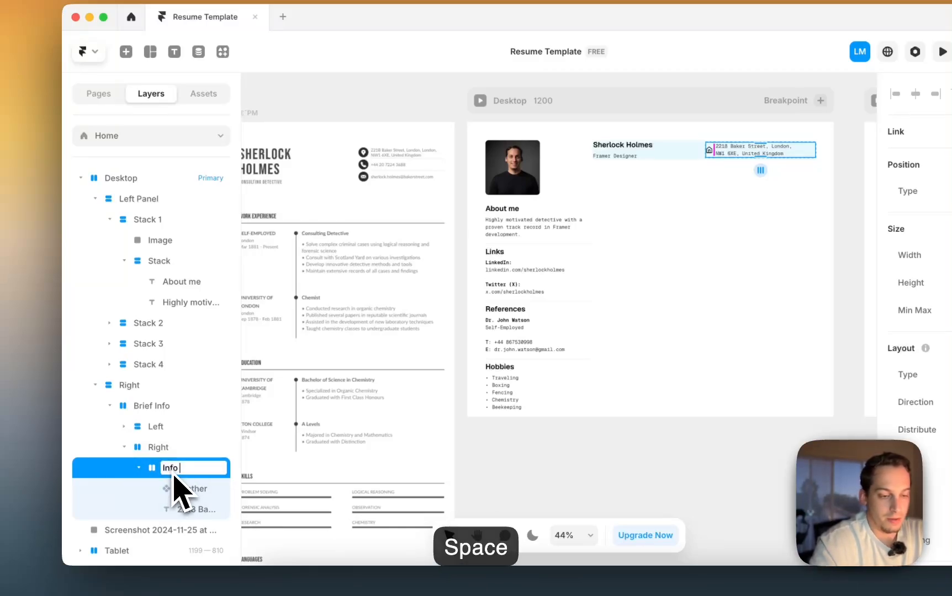
click(138, 468)
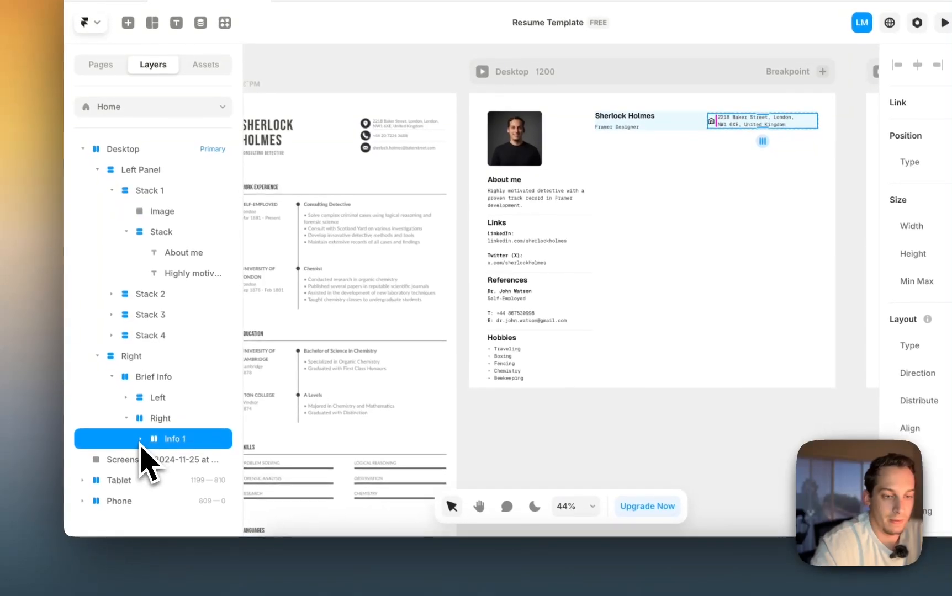
- Duplicate the Info 1 stack twice and name the copies Info 2 and Info 3
key(super+d)
key(super+d)
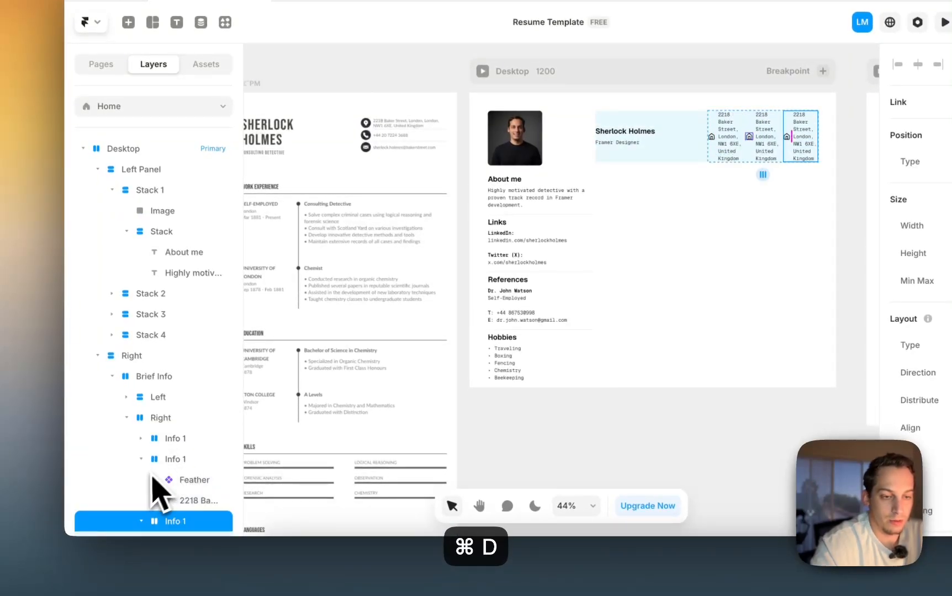
click(141, 462)
click(142, 476)
click(173, 465)
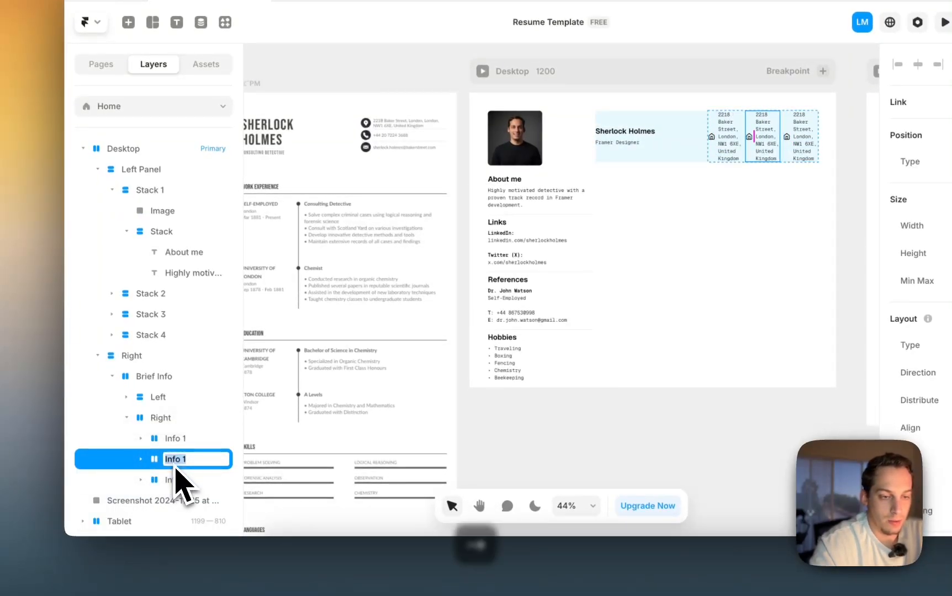
double_click(192, 486)
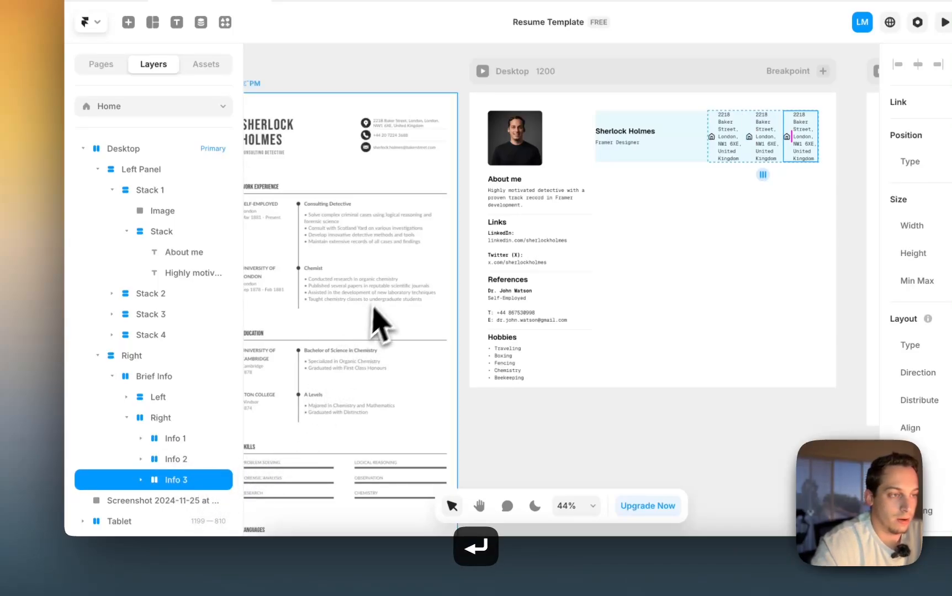
- Make the Right stack vertical and set Brief Info's distribution to Start
click(170, 420)
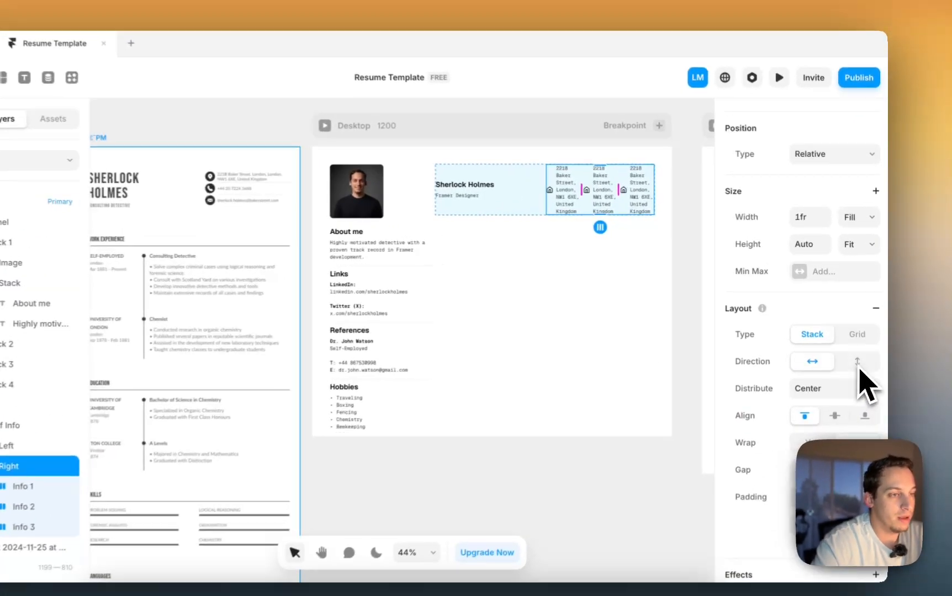
click(861, 344)
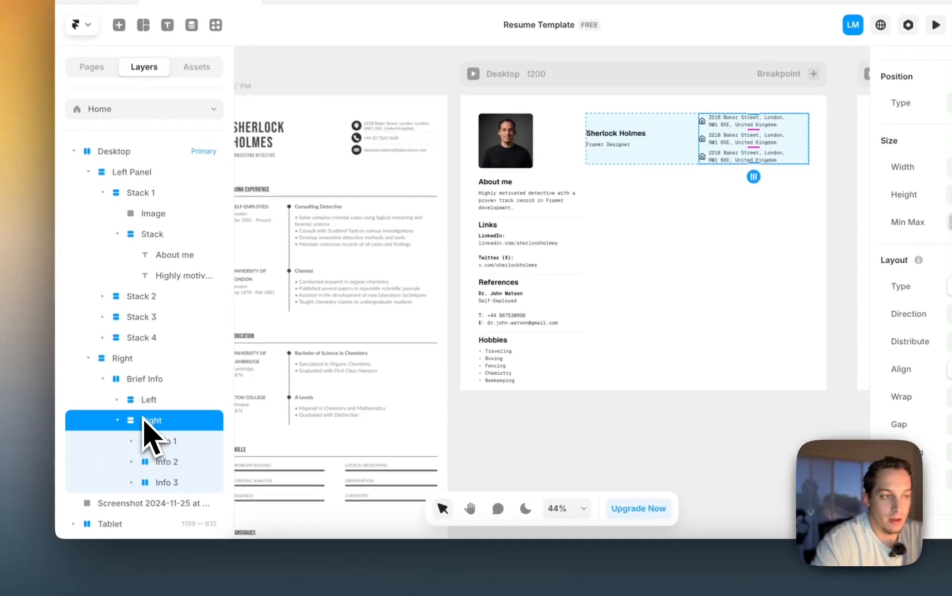
click(156, 385)
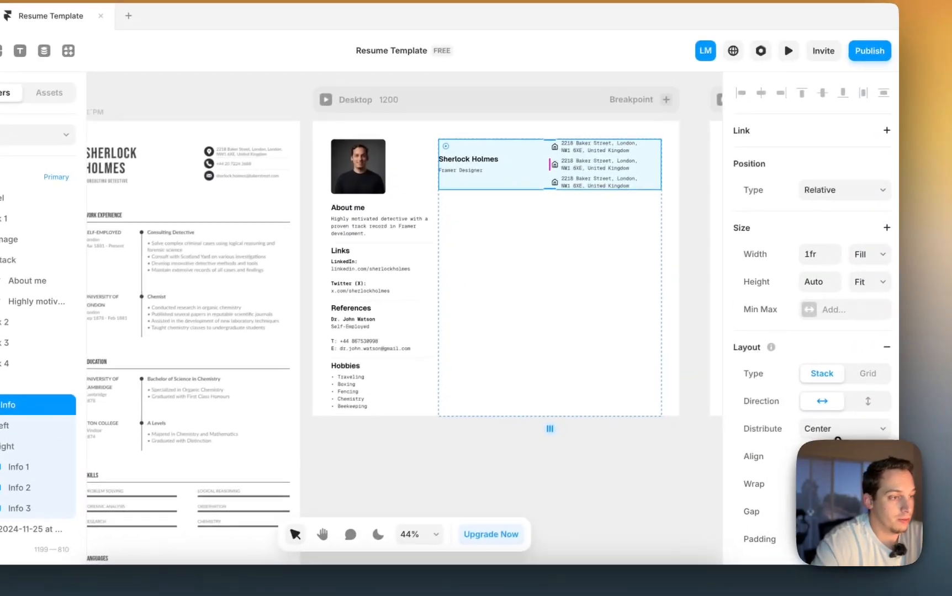
click(915, 405)
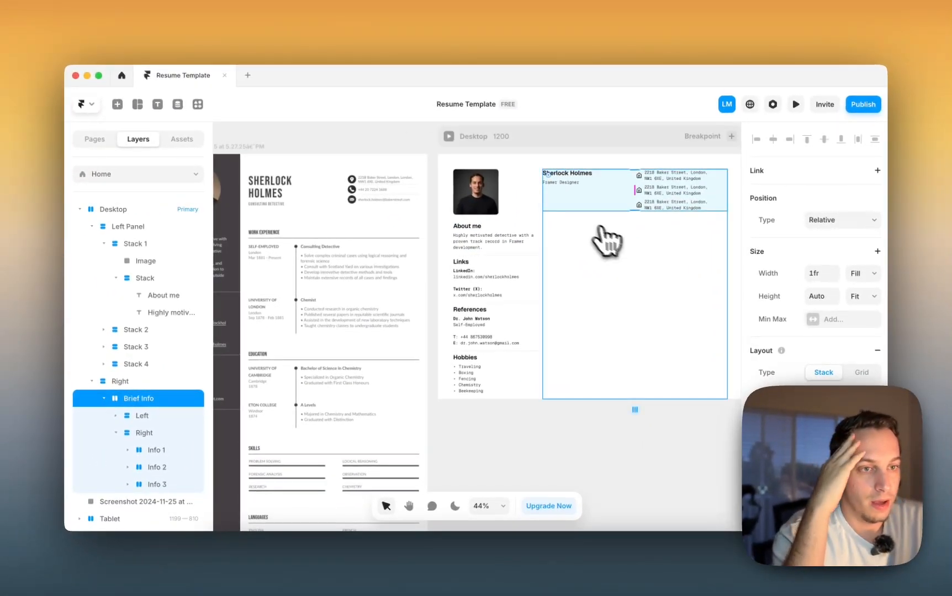
- Switch the Right stack to per-side padding and raise its top padding to 210
scroll(552, 215, left, 1)
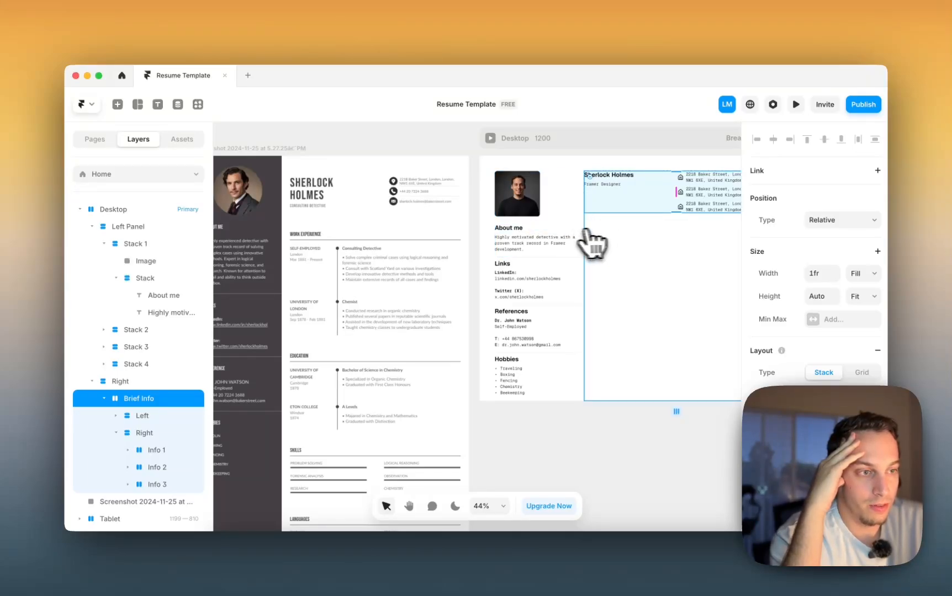
scroll(580, 232, right, 1)
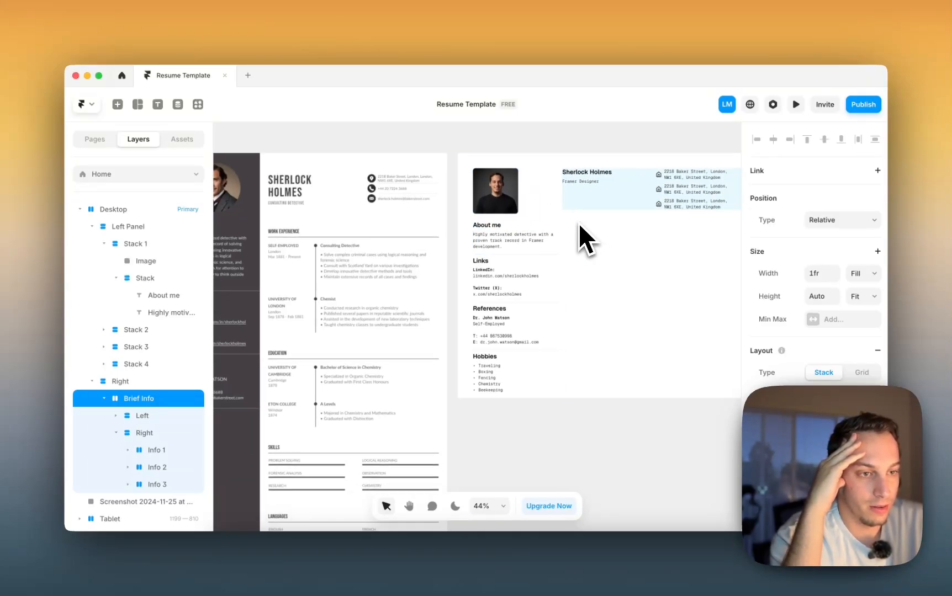
click(655, 283)
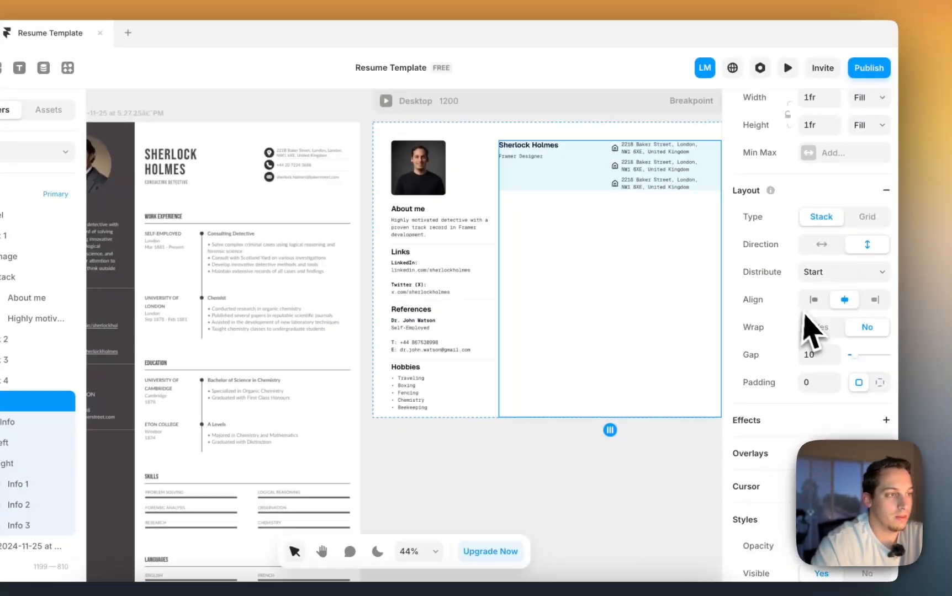
scroll(805, 313, up, 3)
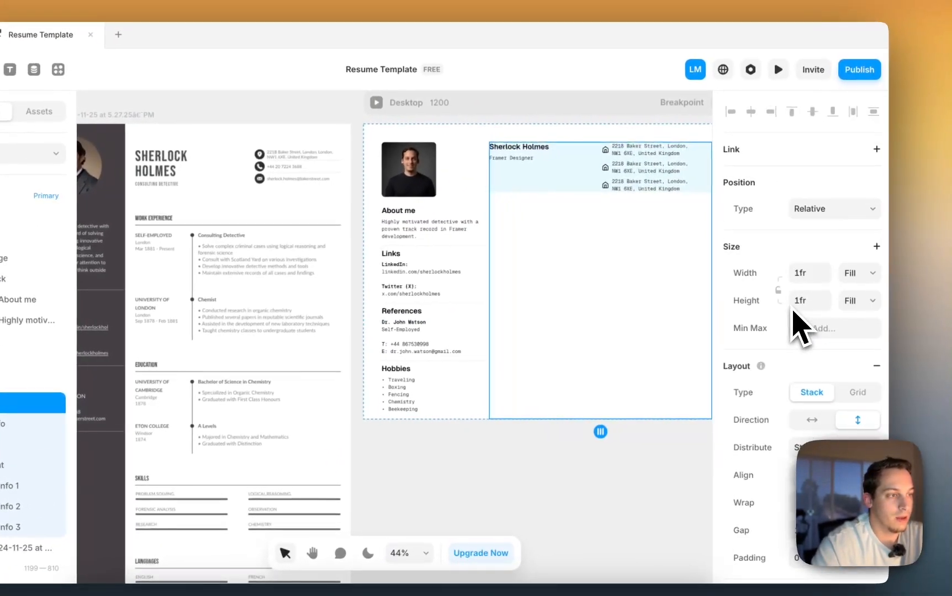
scroll(803, 308, down, 6)
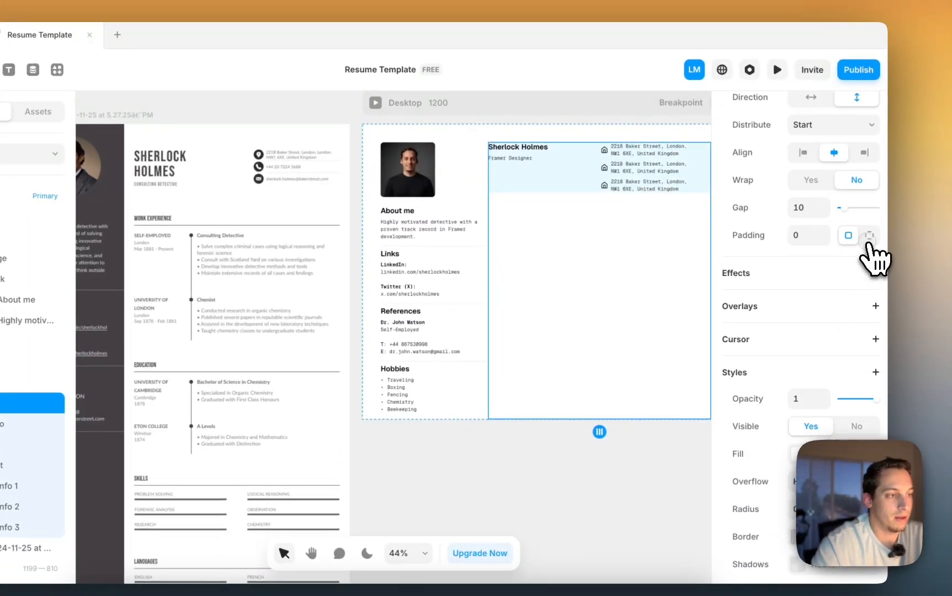
click(869, 235)
key(shift+Up)
key(shift+Up)
key(shift+Up)
key(shift+Up)
key(shift+Up)
key(shift+Up)
key(shift+Up)
key(shift+Up)
key(shift+Up)
key(shift+Up)
key(shift+Up)
key(shift+Up)
key(shift+Up)
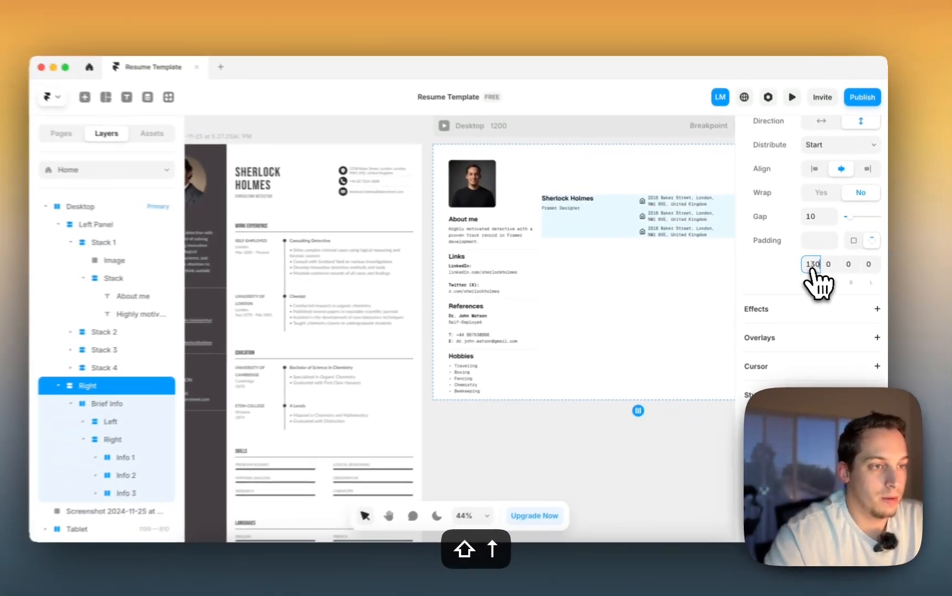
key(shift+Up)
key(shift+Up)
key(shift+Up)
key(shift+Up)
key(shift+Up)
key(shift+Up)
key(shift+Up)
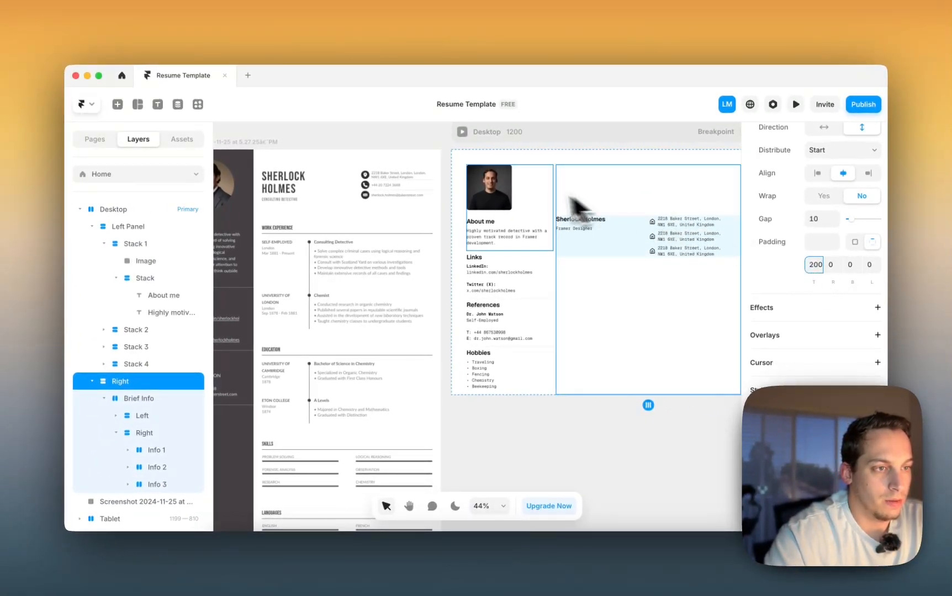
scroll(528, 218, up, 10)
key(shift+Up)
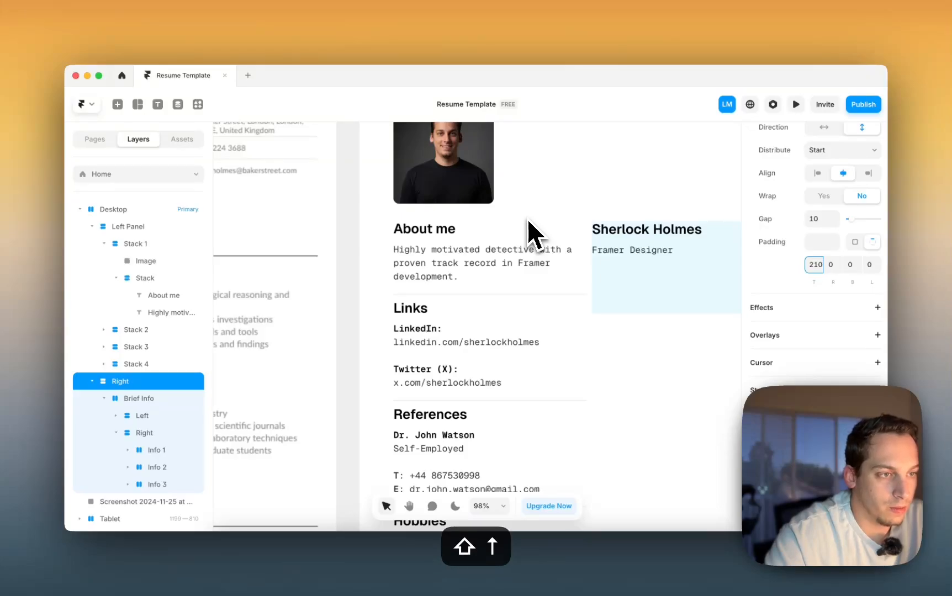
scroll(524, 220, down, 10)
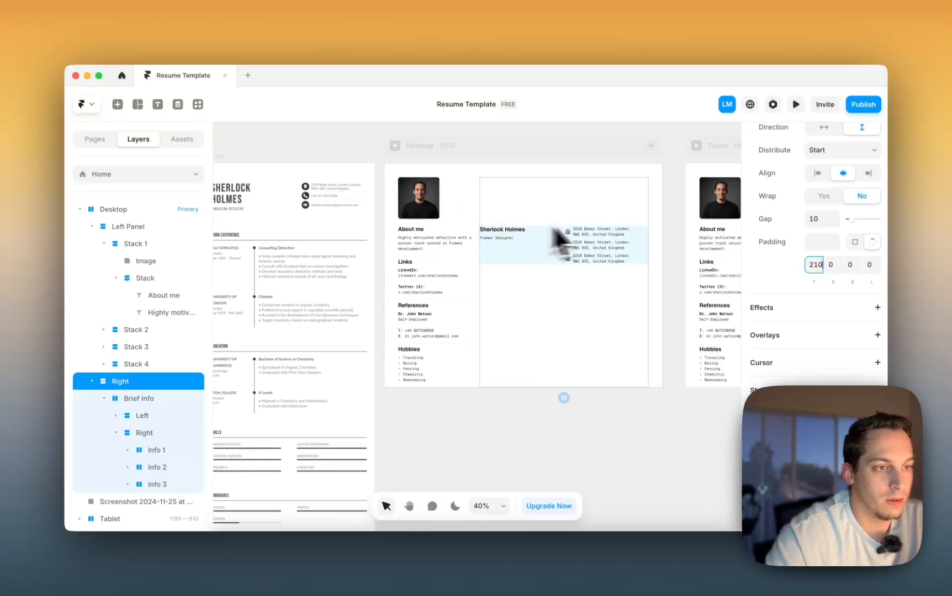
scroll(611, 227, right, 5)
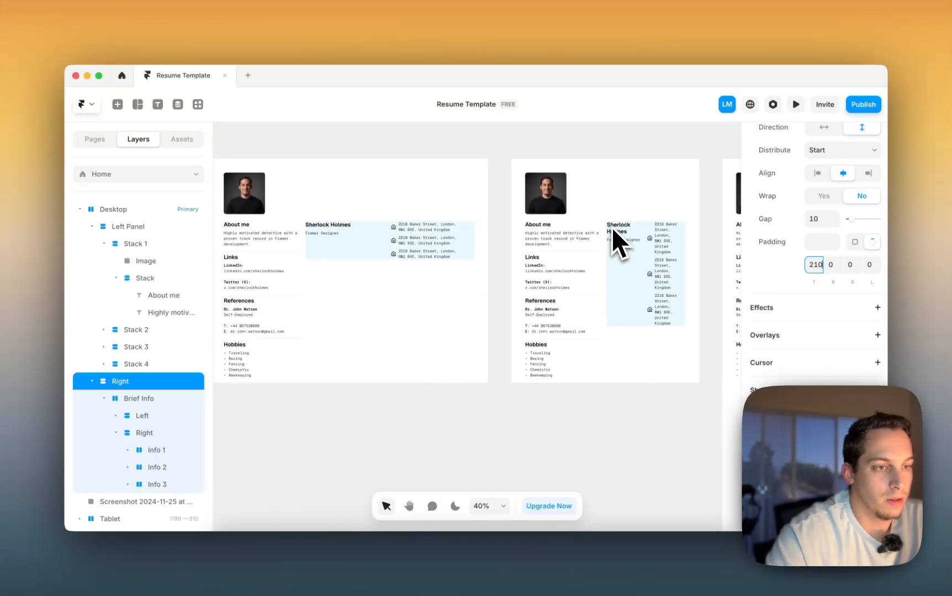
scroll(612, 227, right, 6)
scroll(611, 227, left, 8)
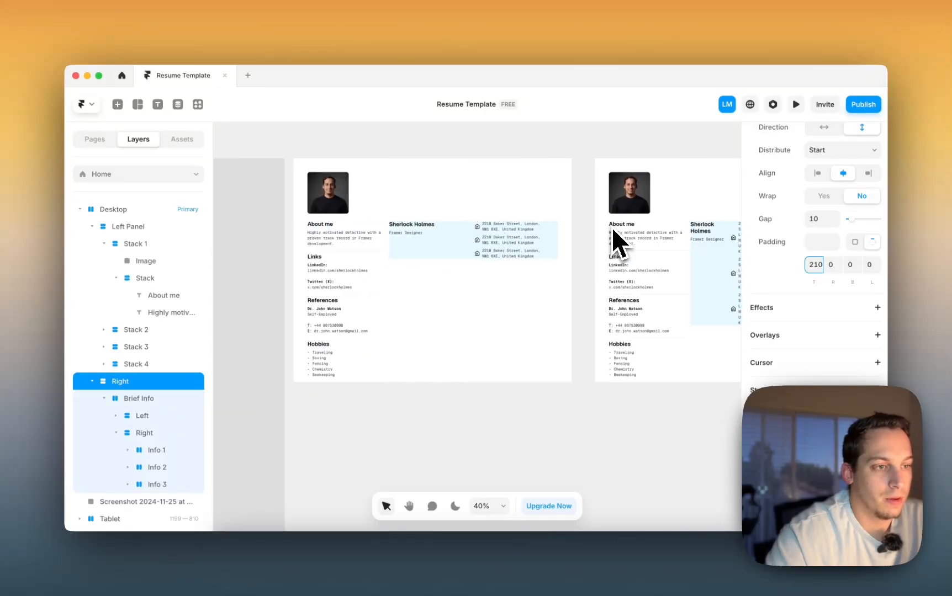
scroll(612, 226, left, 1)
scroll(611, 227, left, 2)
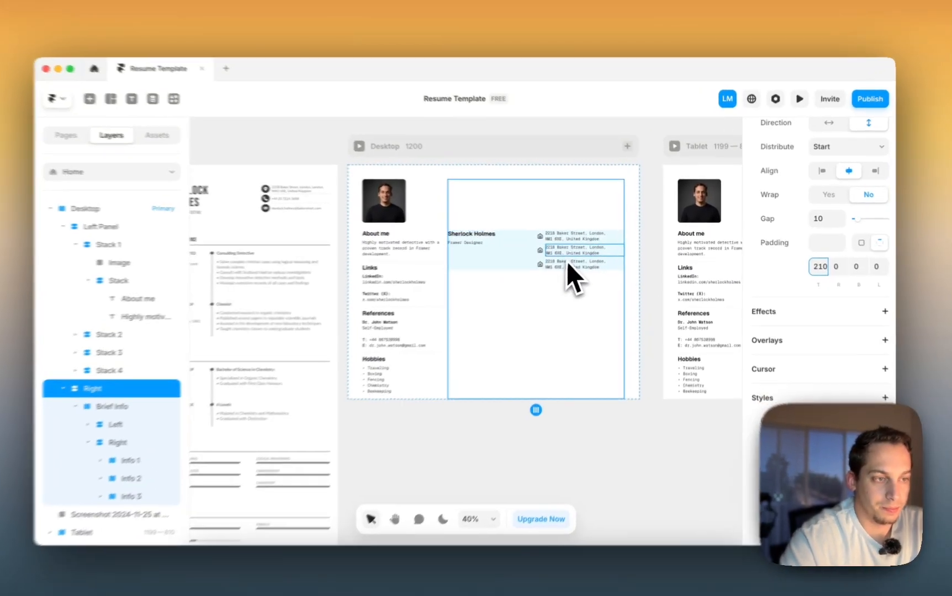
- Replace the second contact line's address text with a phone number
super+click(569, 252)
triple_click(568, 251)
scroll(569, 252, up, 4)
key(super+a)
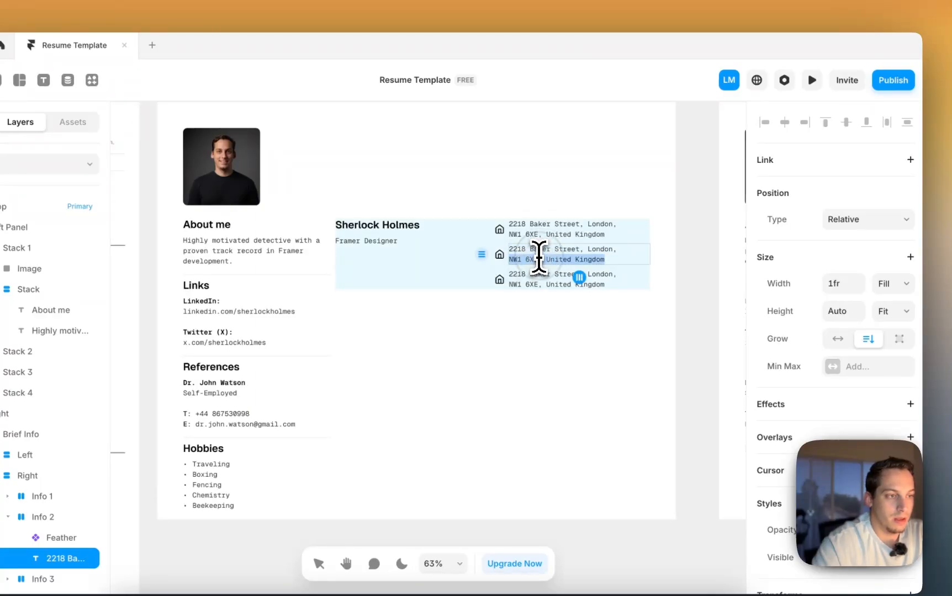
scroll(631, 293, up, 5)
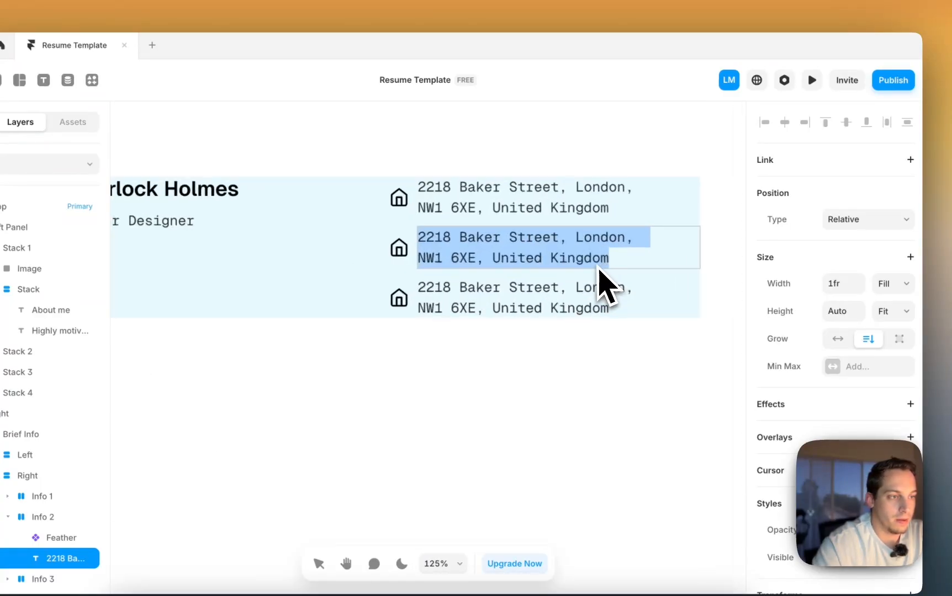
key(Escape)
click(727, 313)
click(595, 246)
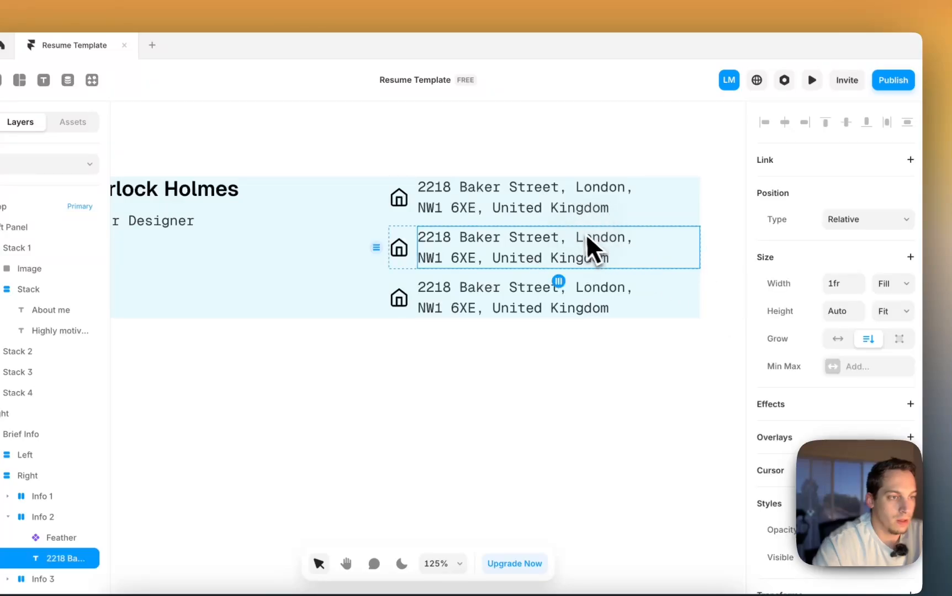
triple_click(578, 233)
drag(652, 266, 436, 219)
scroll(420, 217, down, 2)
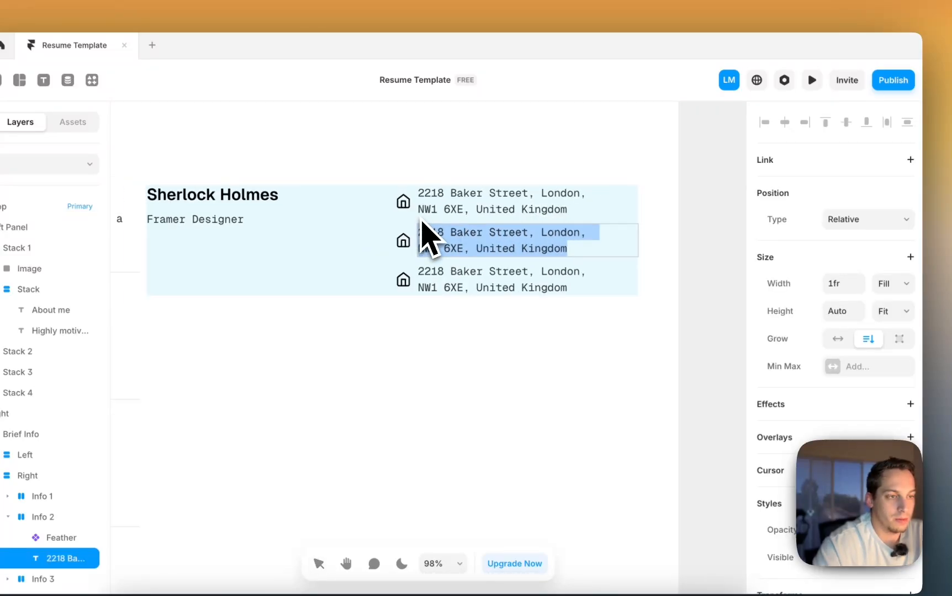
scroll(421, 218, left, 10)
scroll(421, 218, up, 2)
scroll(420, 220, down, 3)
scroll(421, 219, left, 4)
scroll(421, 219, up, 2)
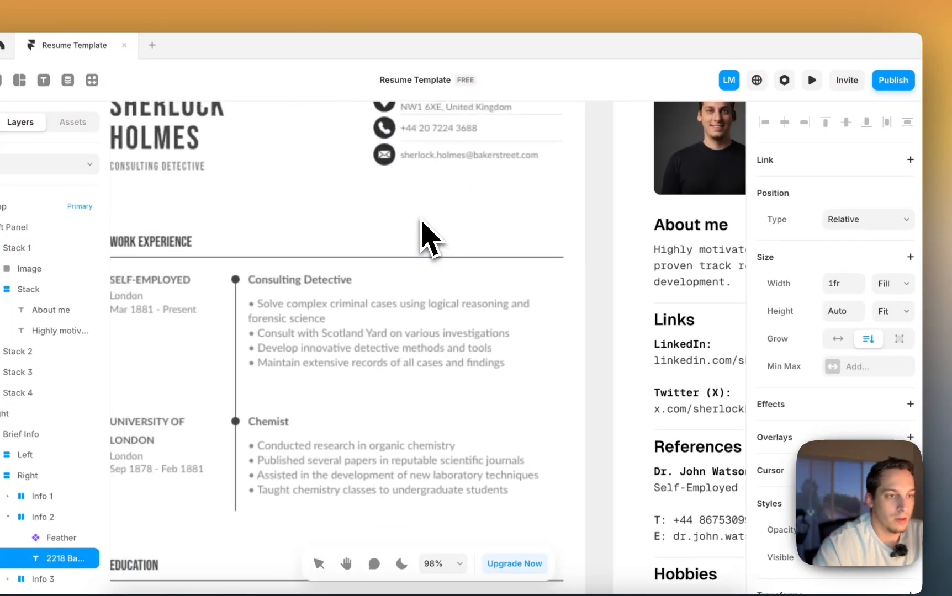
scroll(421, 220, right, 2)
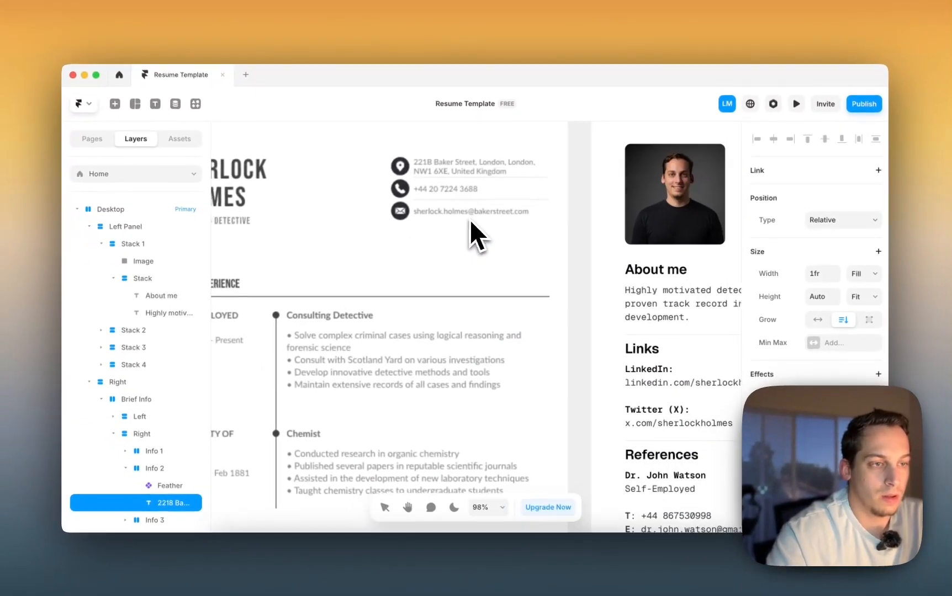
scroll(470, 220, down, 5)
scroll(471, 221, right, 3)
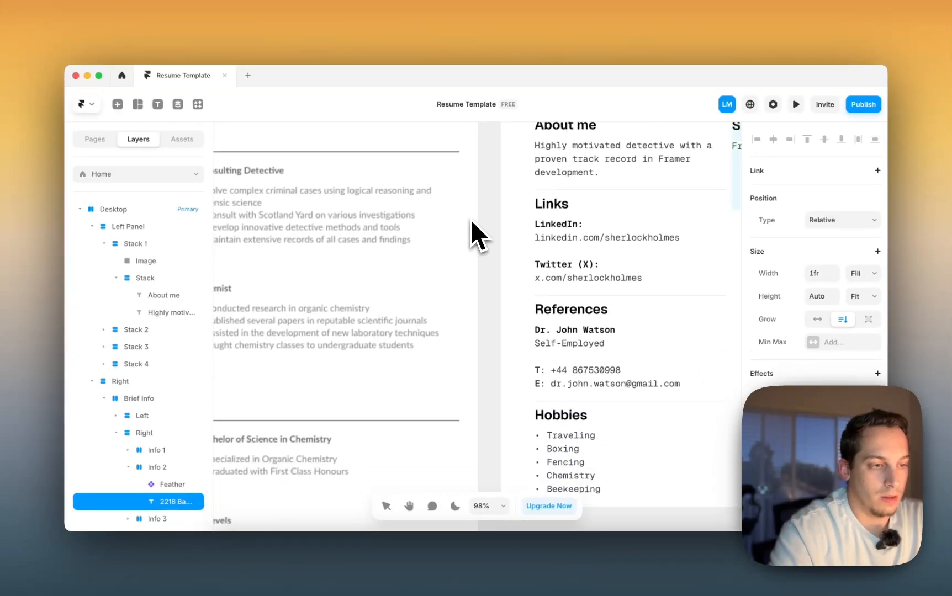
scroll(547, 297, up, 3)
scroll(547, 298, right, 5)
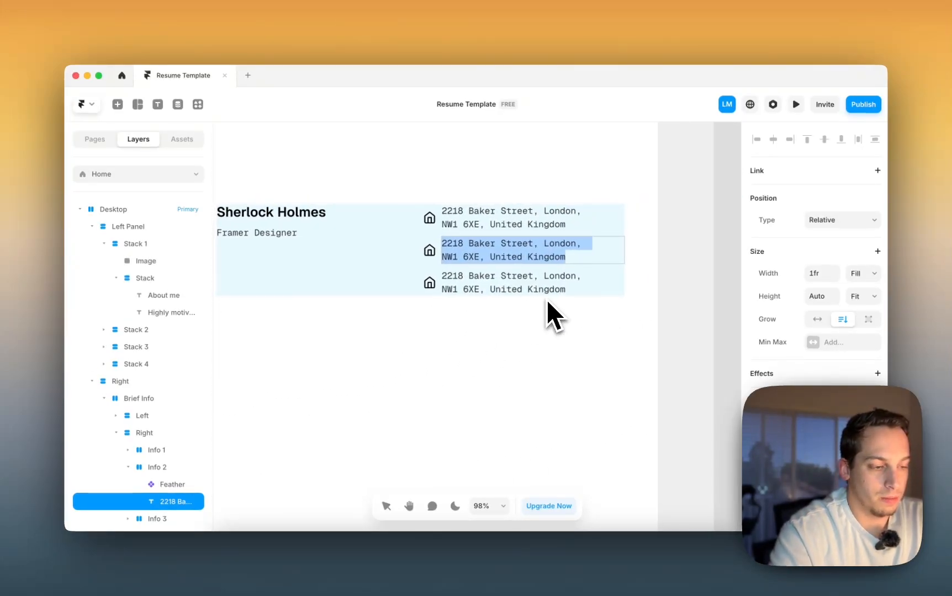
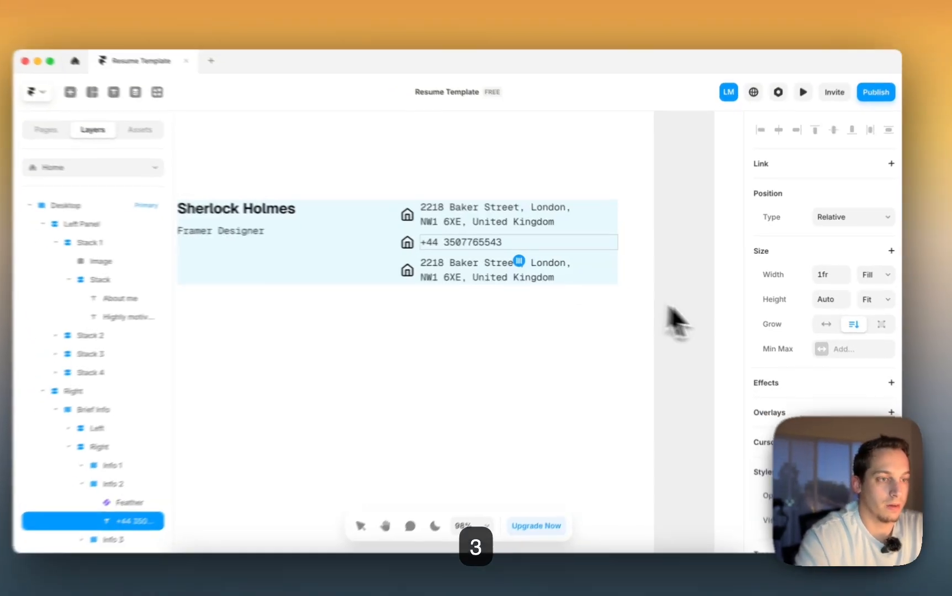
click(664, 309)
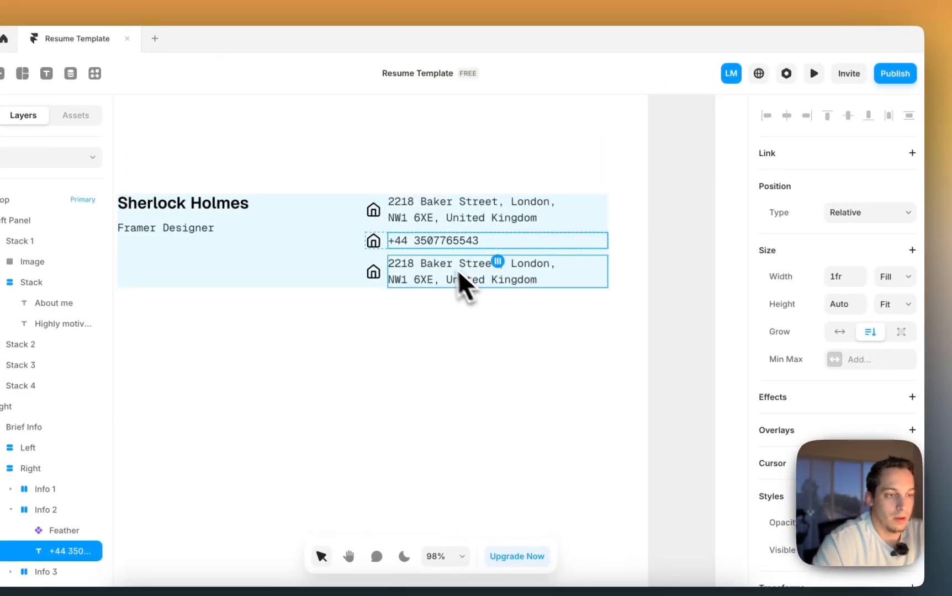
- Begin replacing the third address line with an e-mail address
triple_click(465, 259)
triple_click(433, 276)
scroll(453, 282, left, 15)
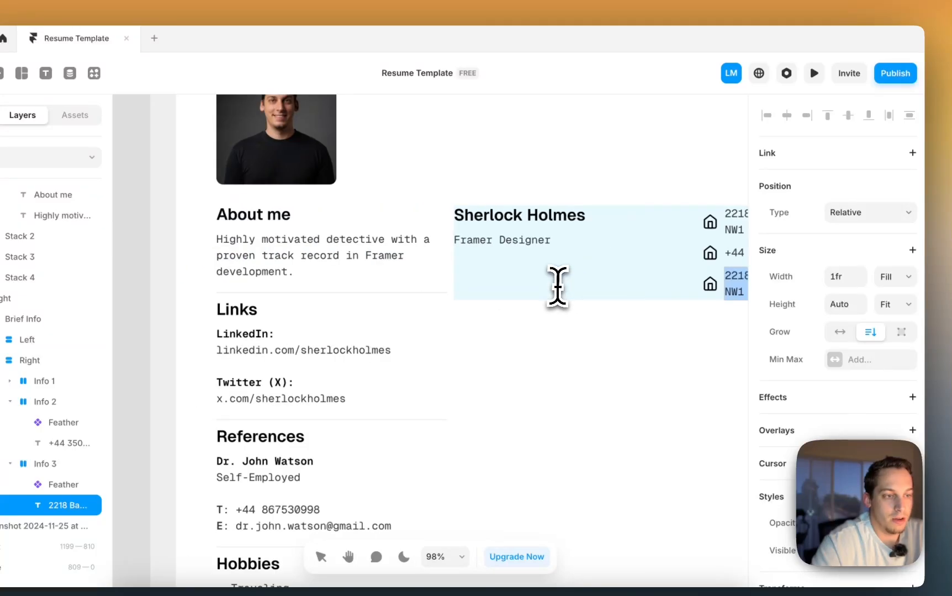
scroll(556, 287, right, 10)
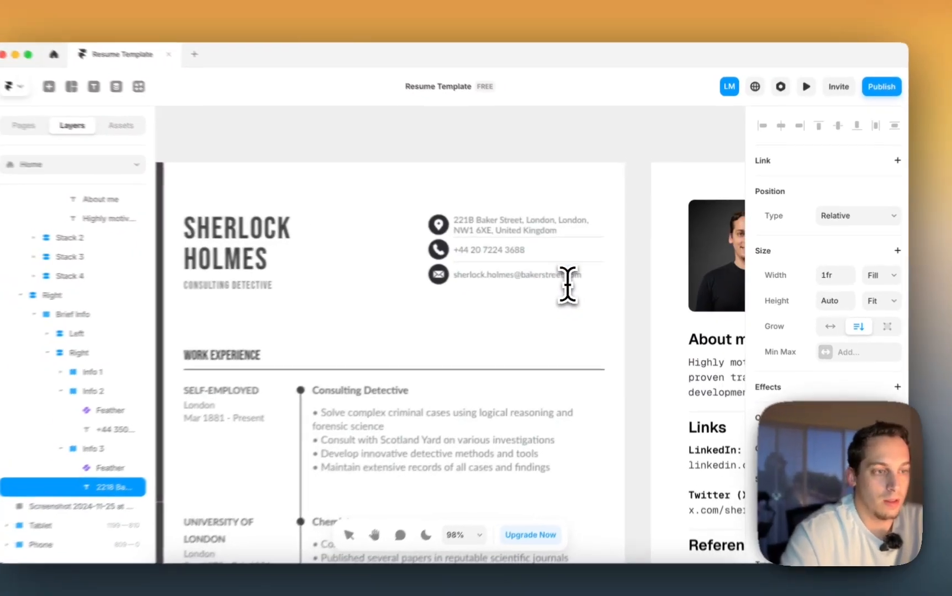
text(sherlock)
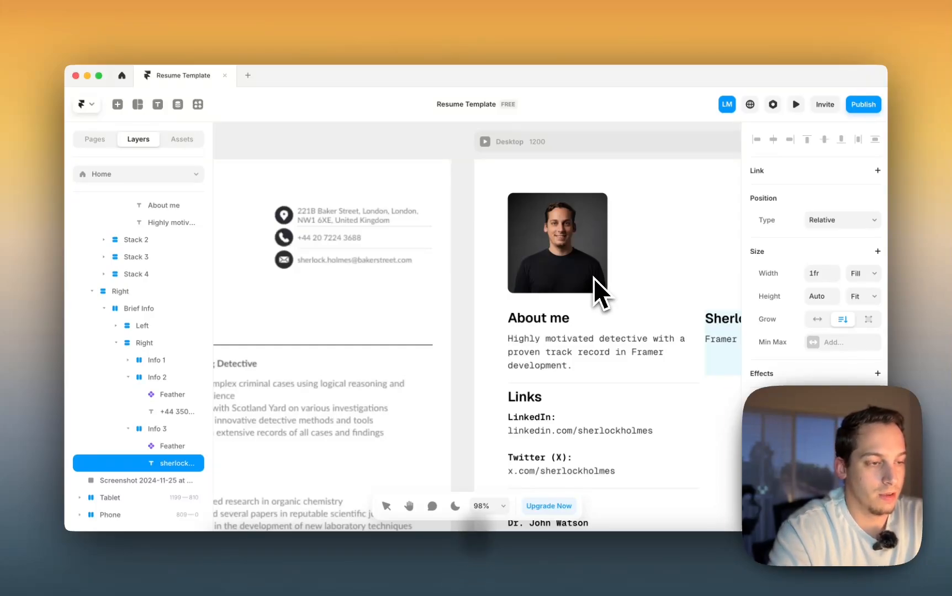
- Lock the aspect ratio of the three contact icons and nudge their size
scroll(574, 279, right, 10)
scroll(553, 280, down, 3)
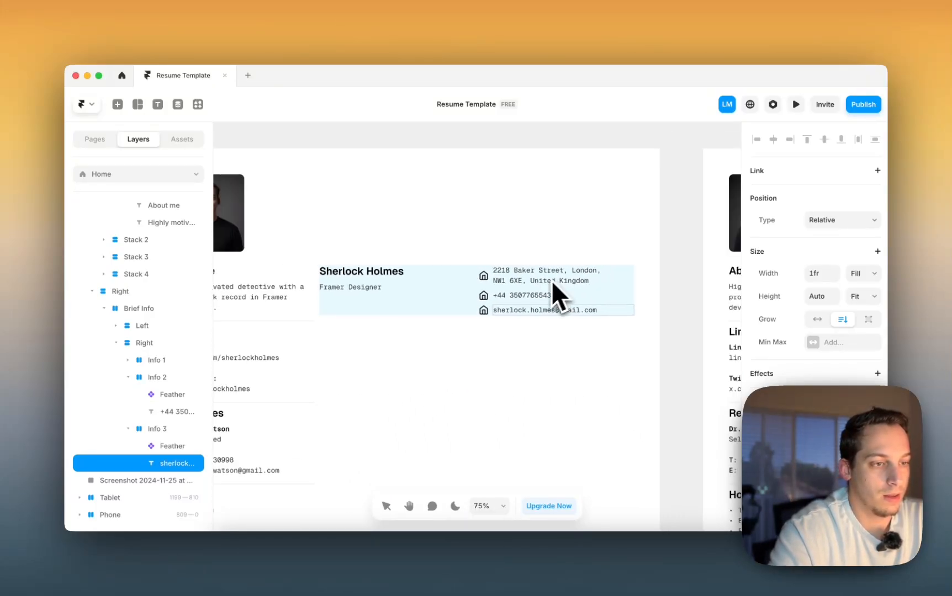
click(483, 310)
click(483, 295)
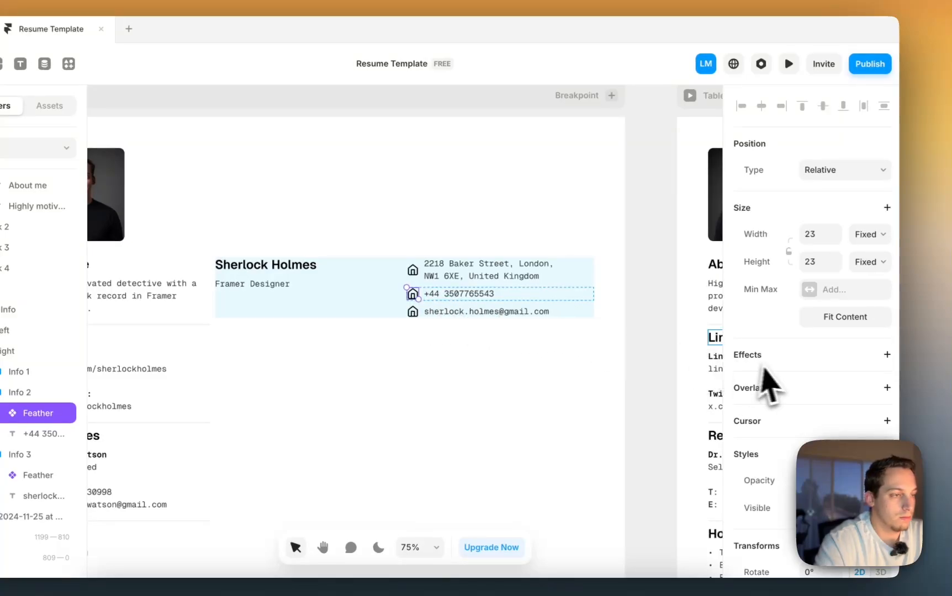
shift+click(418, 272)
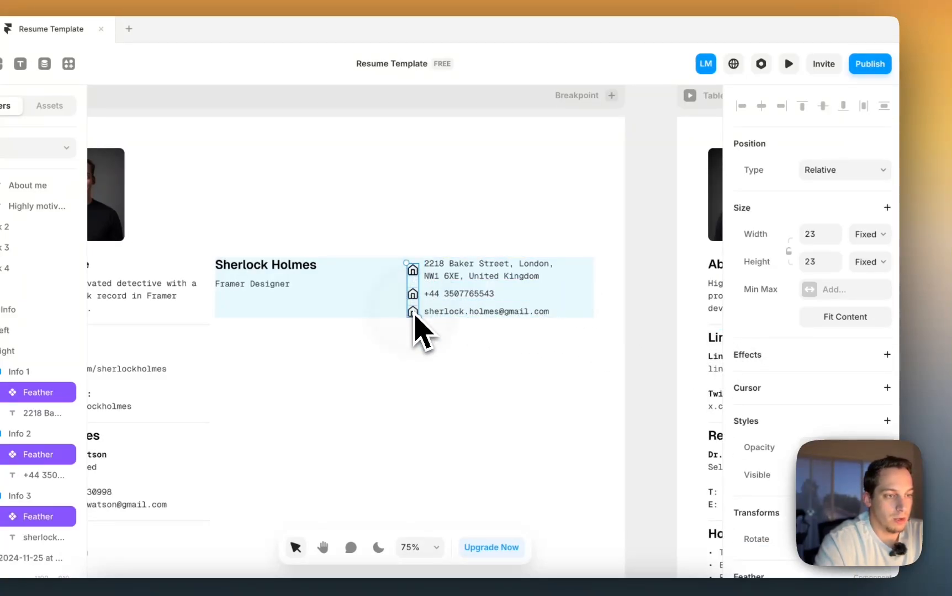
click(788, 252)
click(810, 236)
key(Up)
key(Up)
key(Up)
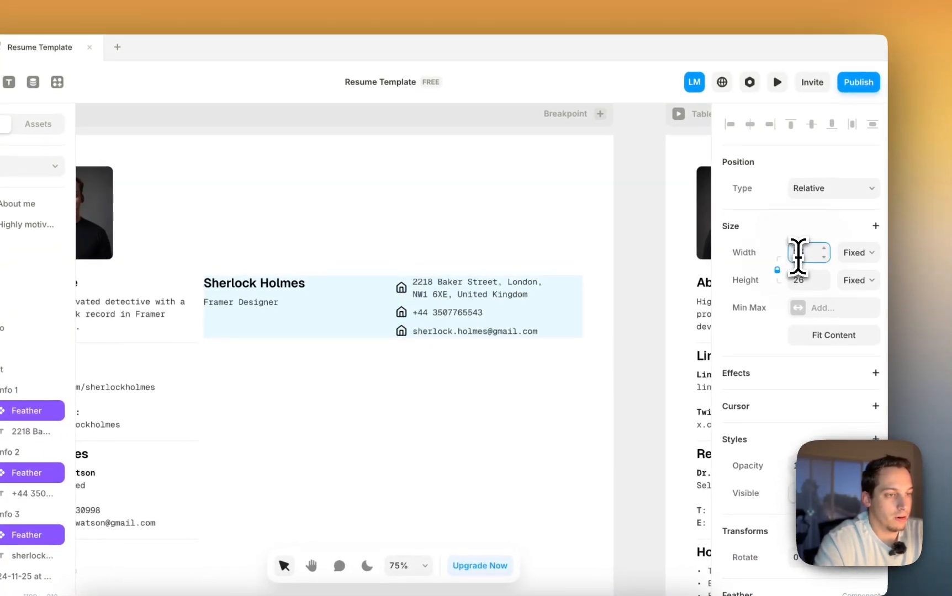
key(Down)
key(Down)
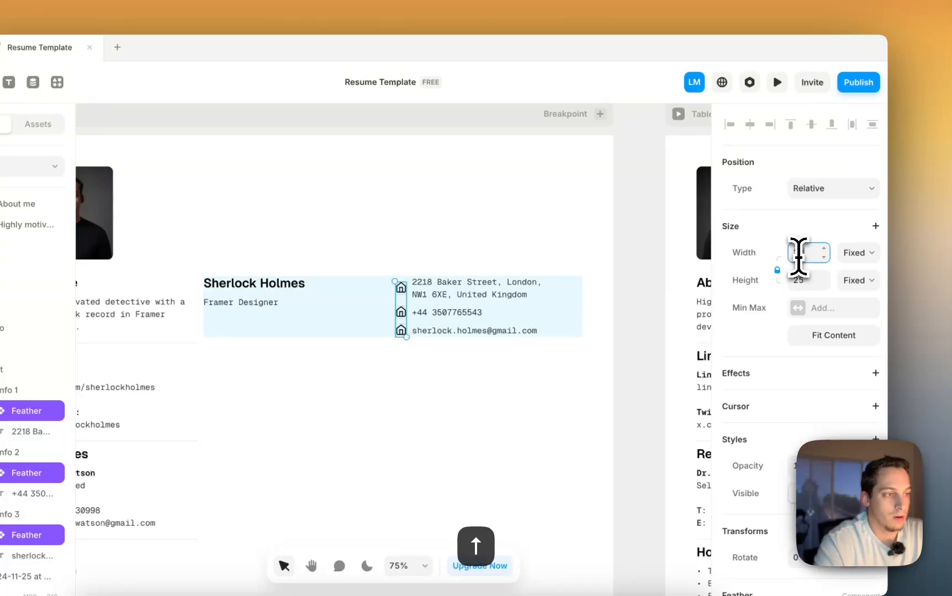
click(627, 228)
- Set the Feather icon to Phone on the phone line and Mail on the e-mail line
super+click(401, 314)
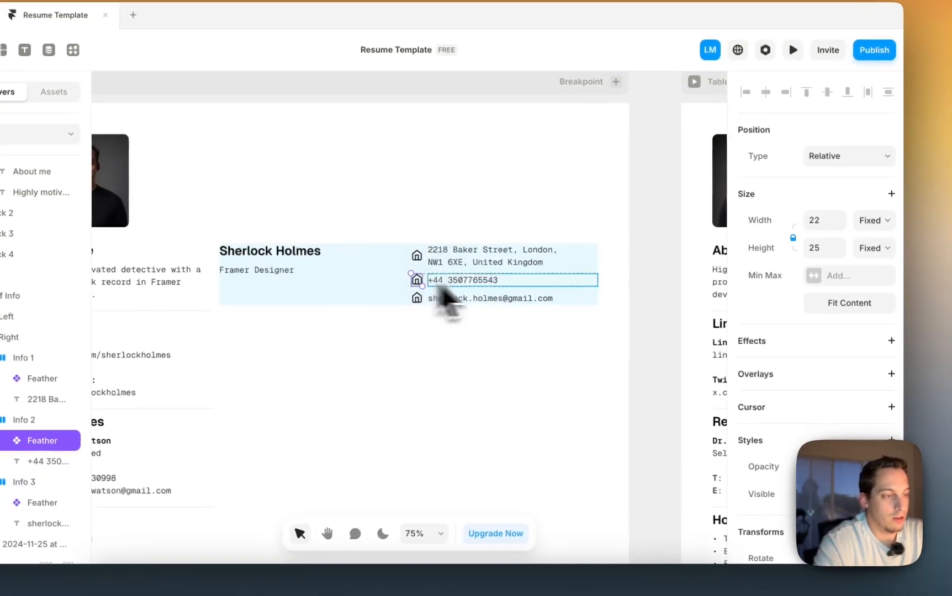
scroll(754, 397, down, 6)
click(835, 320)
scroll(835, 315, down, 5)
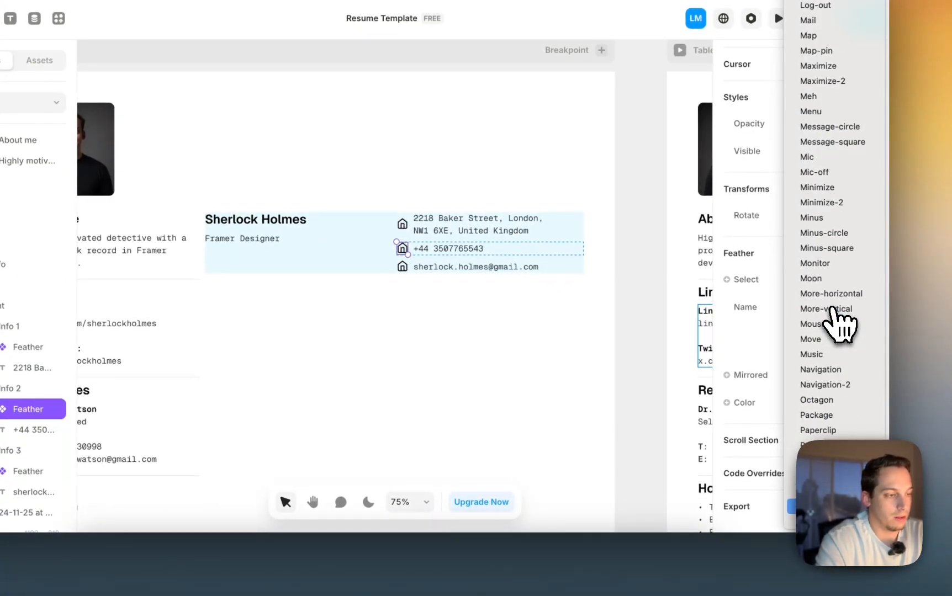
scroll(835, 315, down, 2)
key(Return)
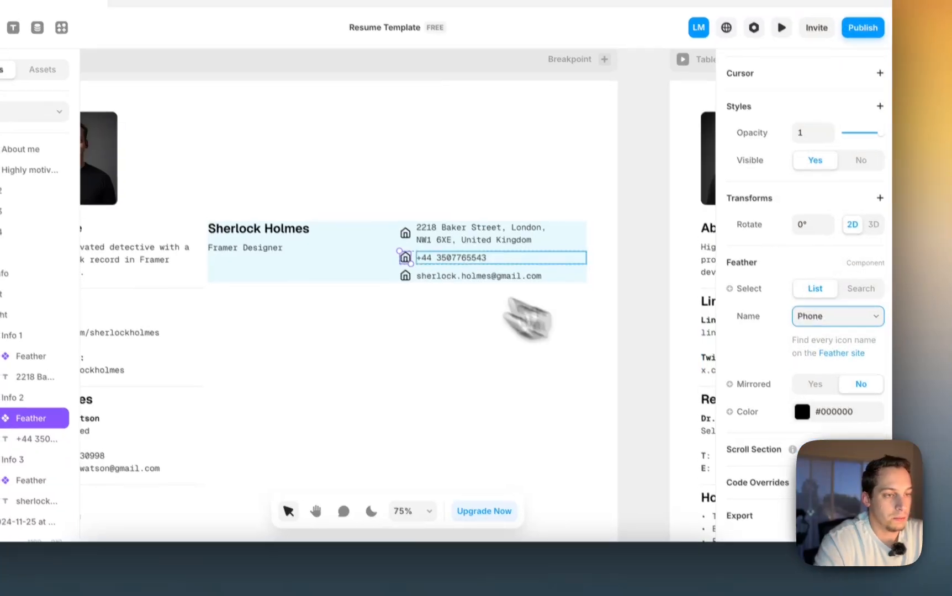
super+click(402, 267)
scroll(731, 356, down, 5)
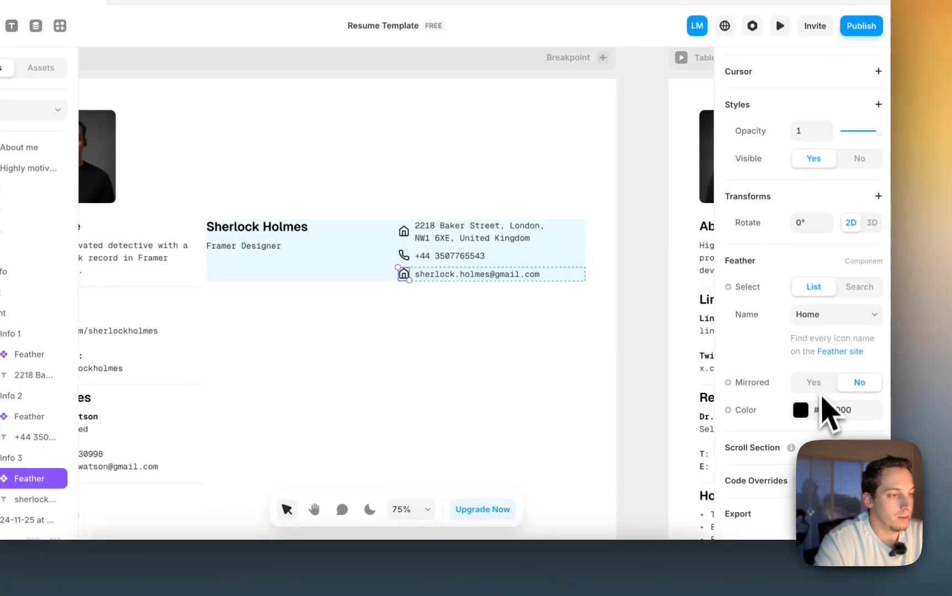
click(820, 323)
scroll(816, 325, down, 3)
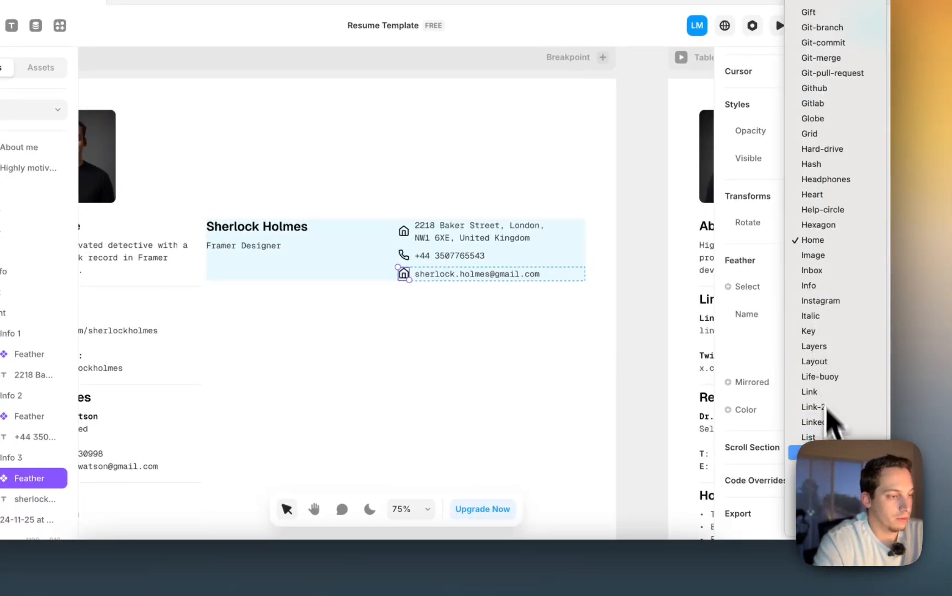
click(812, 410)
click(647, 307)
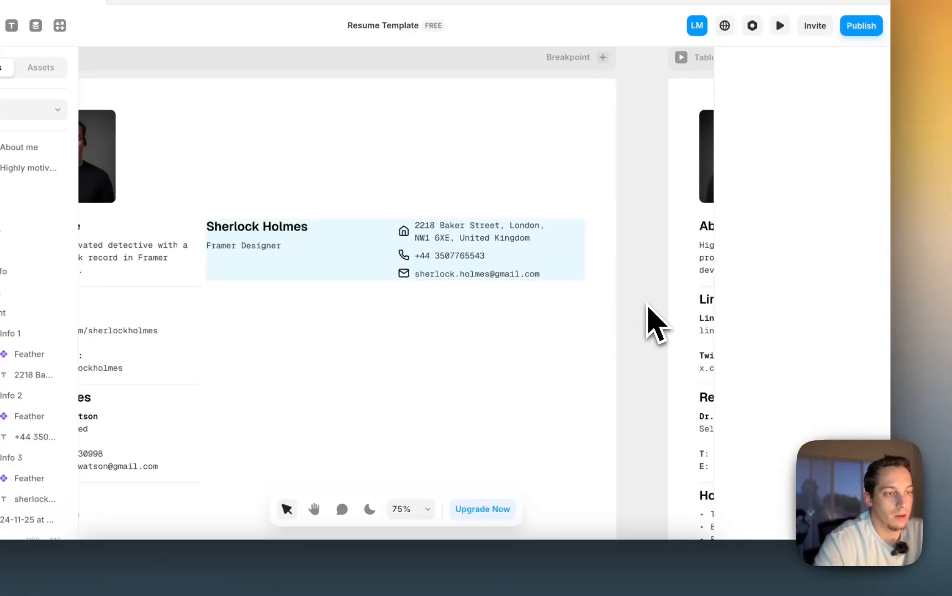
click(448, 246)
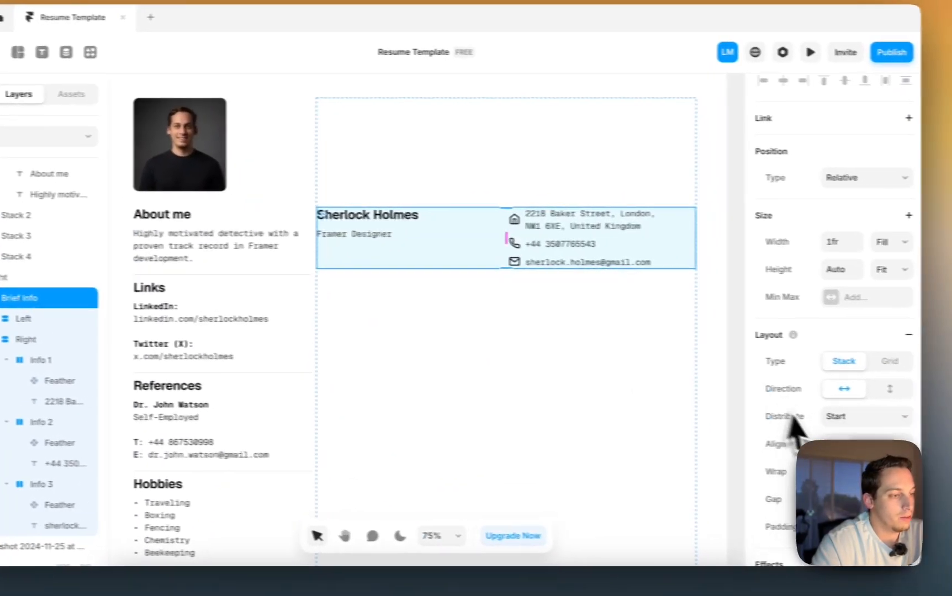
- Remove the light-blue fill from the Brief Info row
scroll(795, 428, down, 7)
click(912, 357)
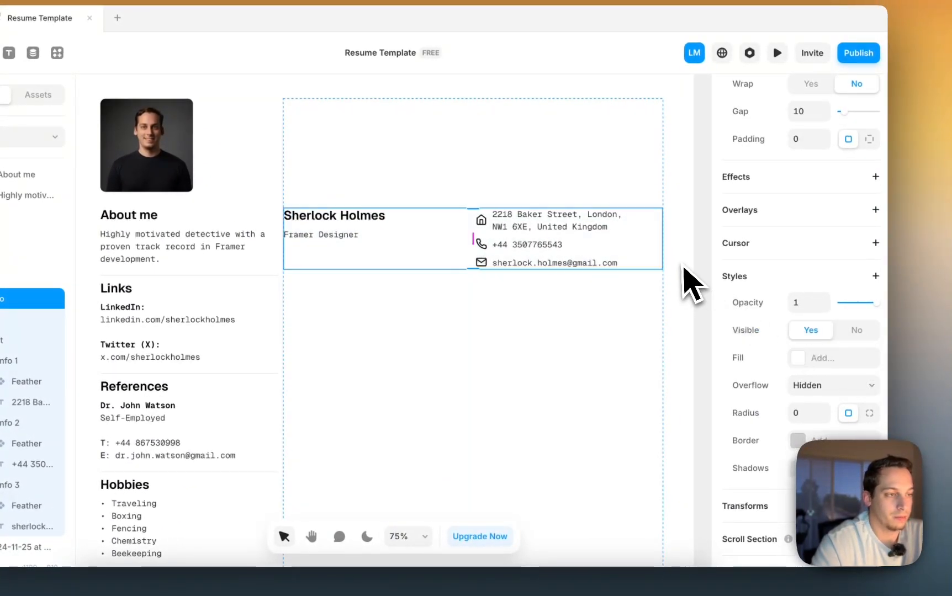
click(699, 275)
- Enlarge the name heading's font size from 24 to 36
scroll(700, 276, down, 6)
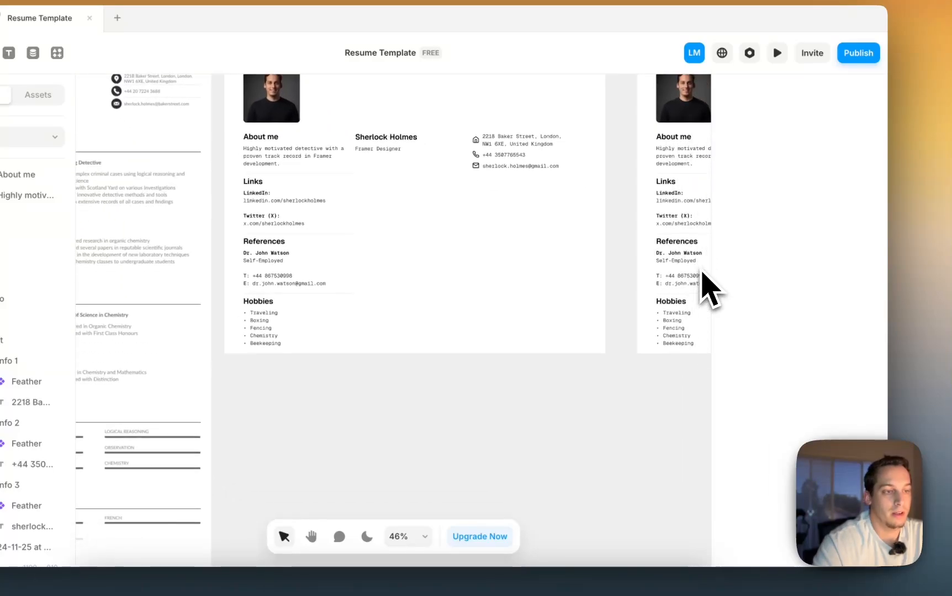
scroll(702, 276, up, 2)
scroll(702, 276, right, 2)
click(401, 227)
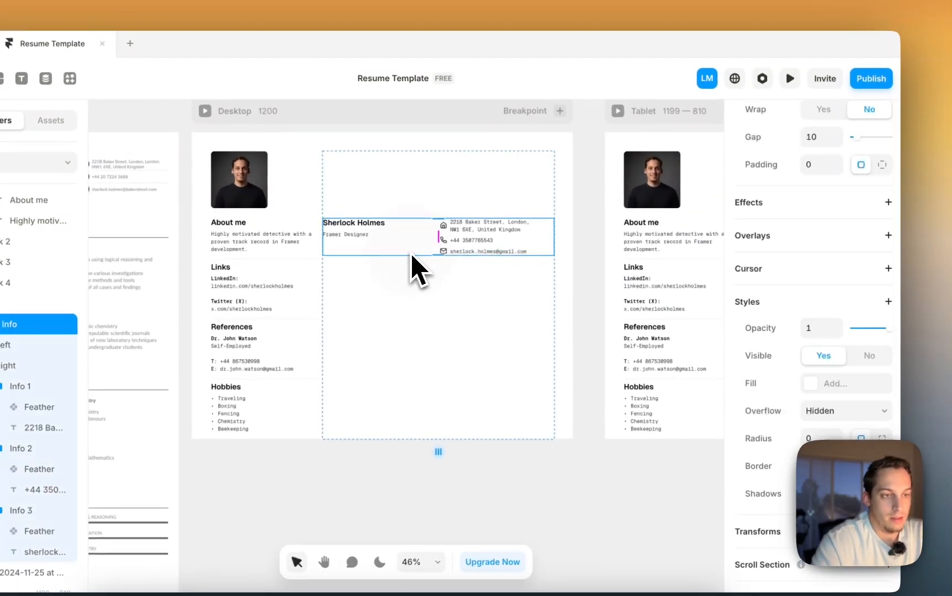
scroll(412, 255, left, 5)
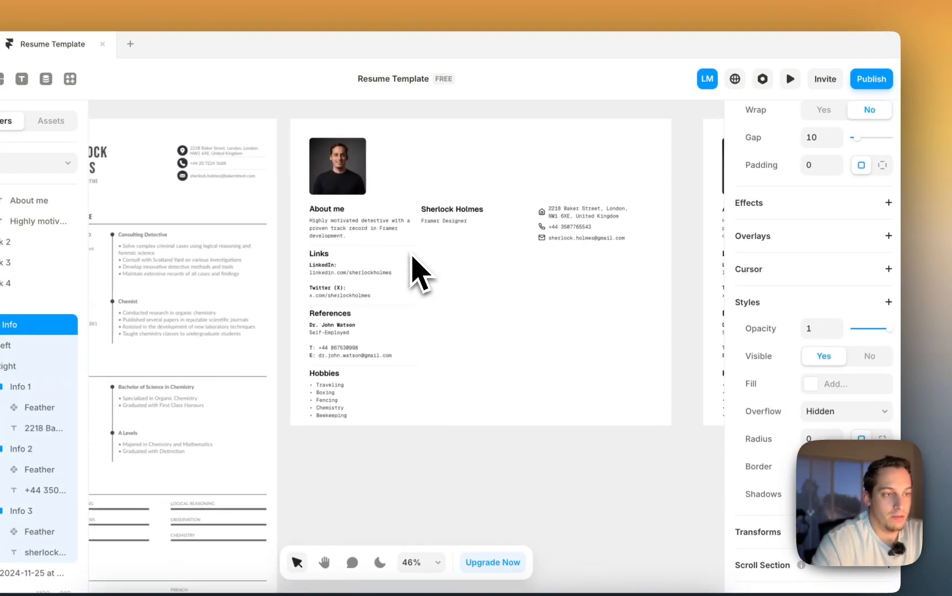
double_click(447, 230)
scroll(818, 335, down, 5)
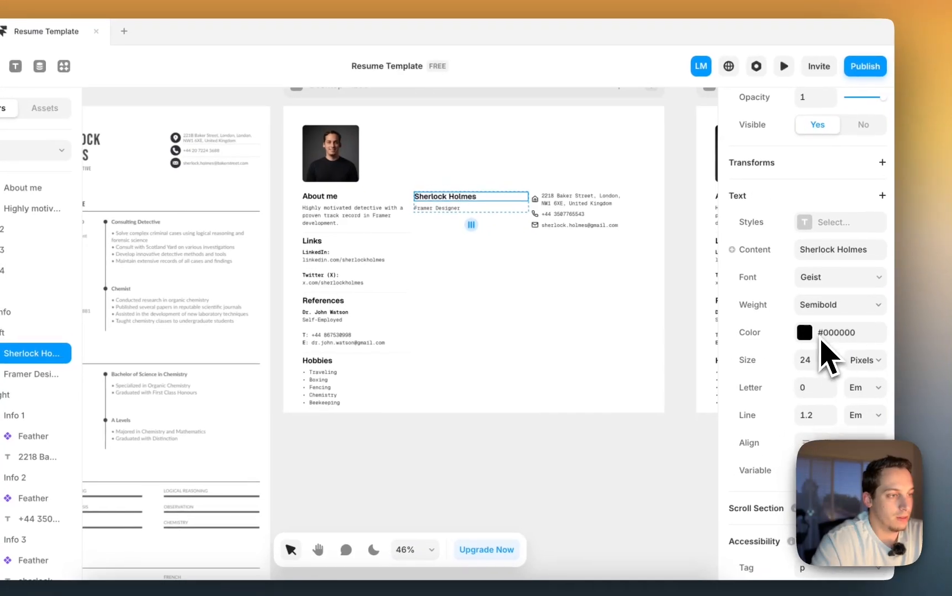
click(813, 364)
key(shift+Up)
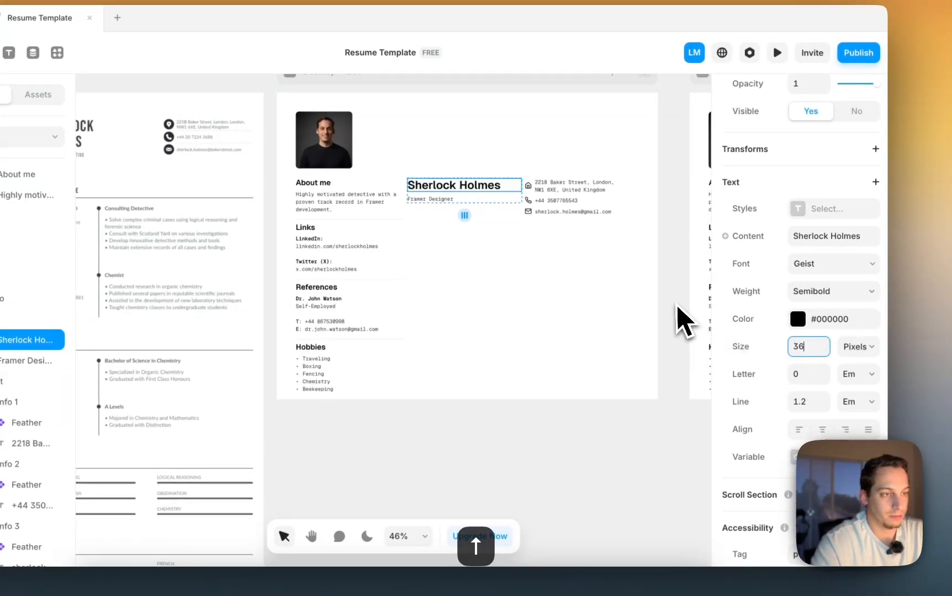
click(675, 319)
scroll(676, 319, right, 2)
scroll(676, 318, up, 1)
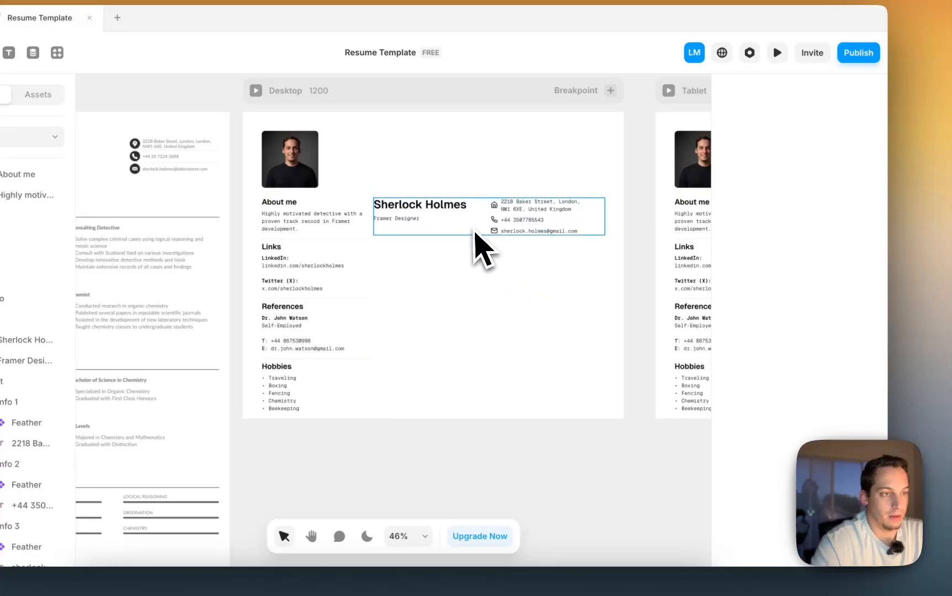
- Reset the Right stack's top padding to 0, then raise it to 40
click(476, 202)
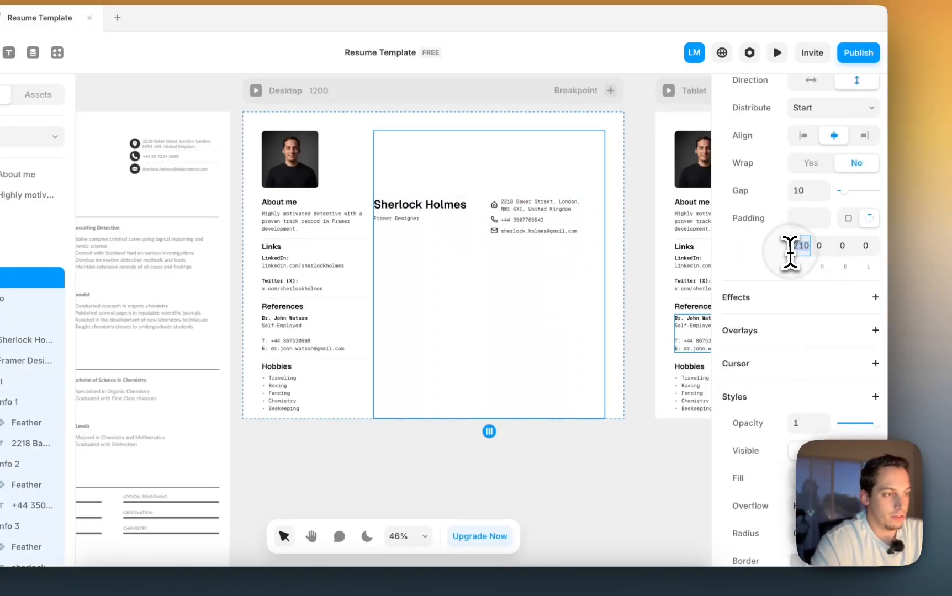
click(789, 253)
text(0)
key(Return)
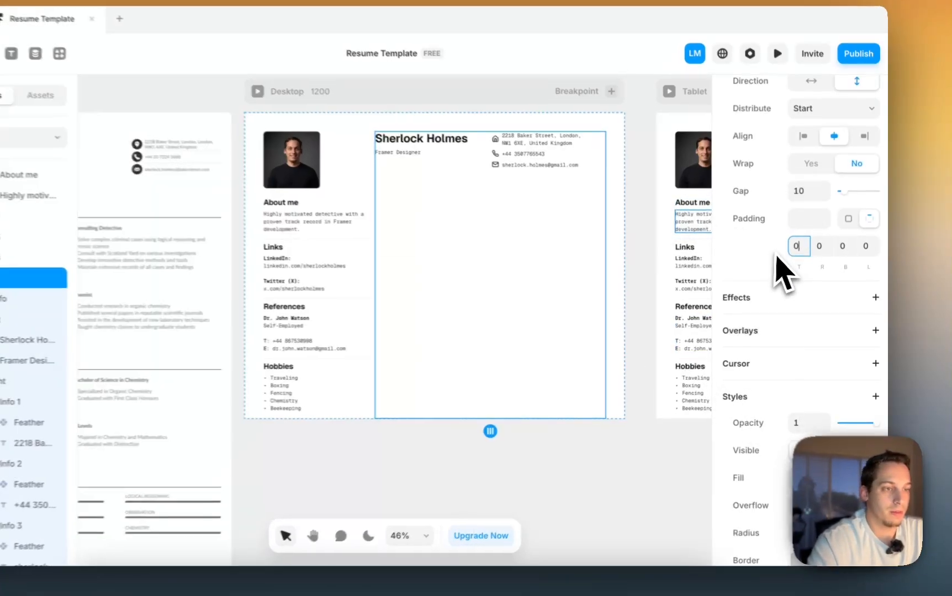
key(shift+Up)
key(shift+Up)
key(shift+Up)
key(shift+Up)
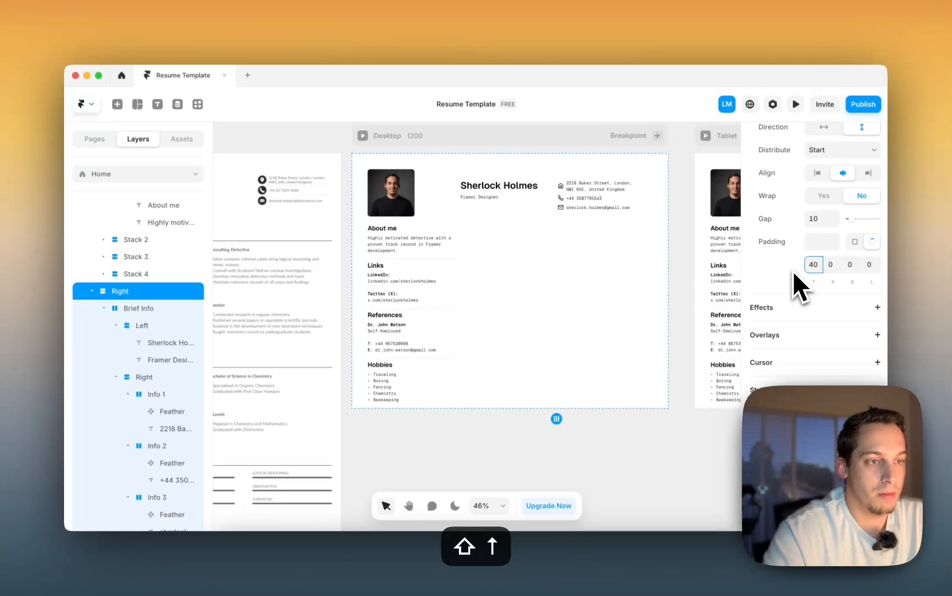
click(684, 215)
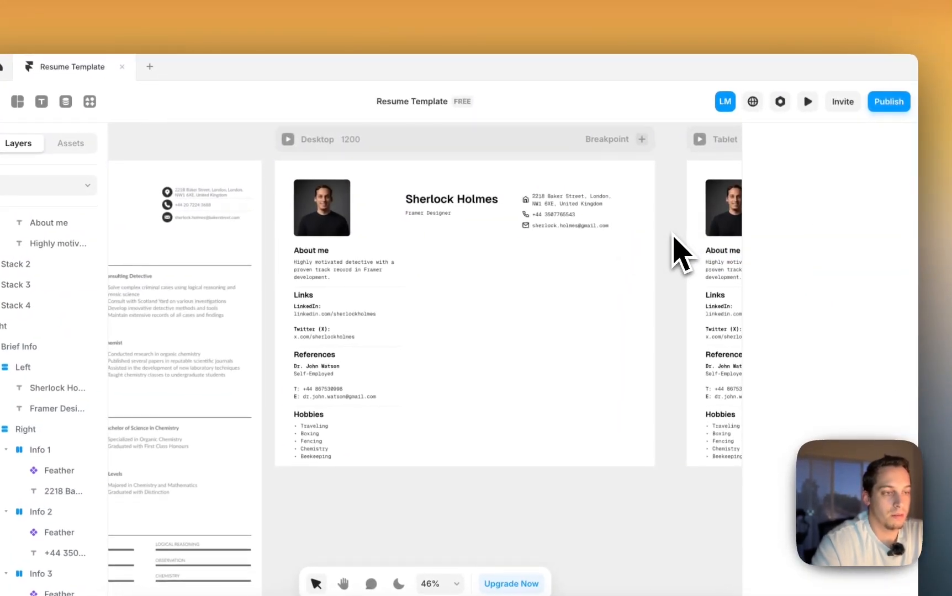
- Wrap the Info 1 house icon in its own new stack
click(503, 223)
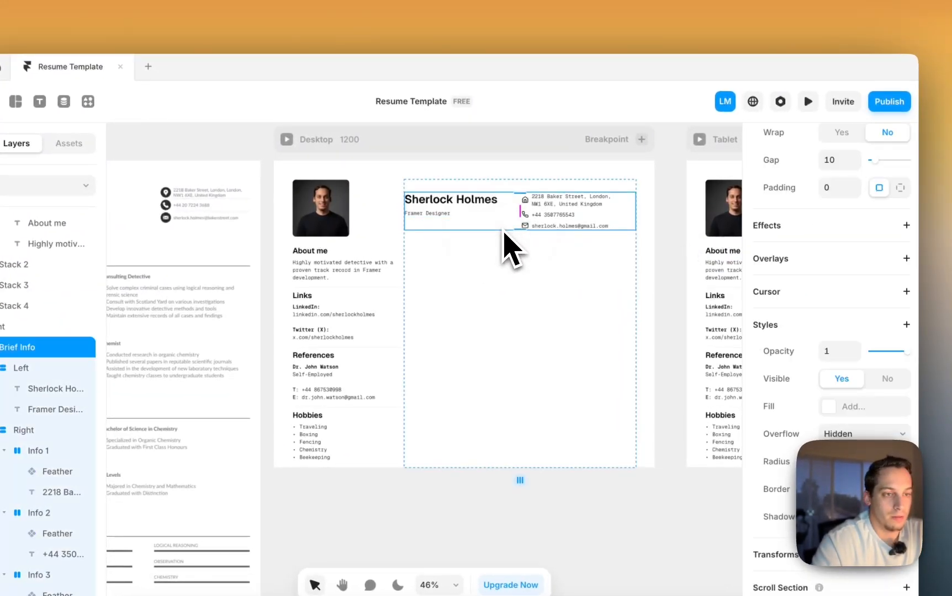
click(543, 225)
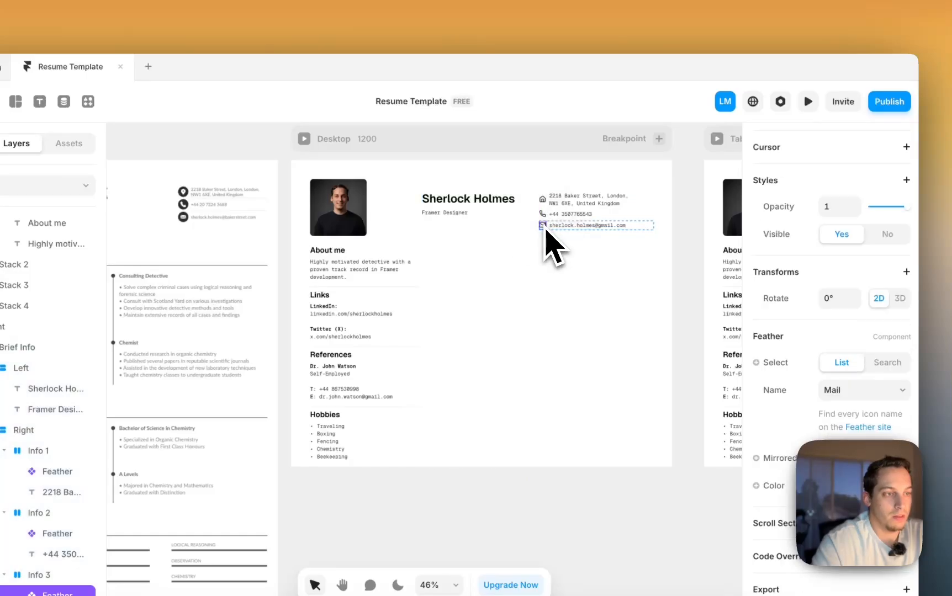
scroll(546, 229, up, 5)
scroll(546, 229, down, 5)
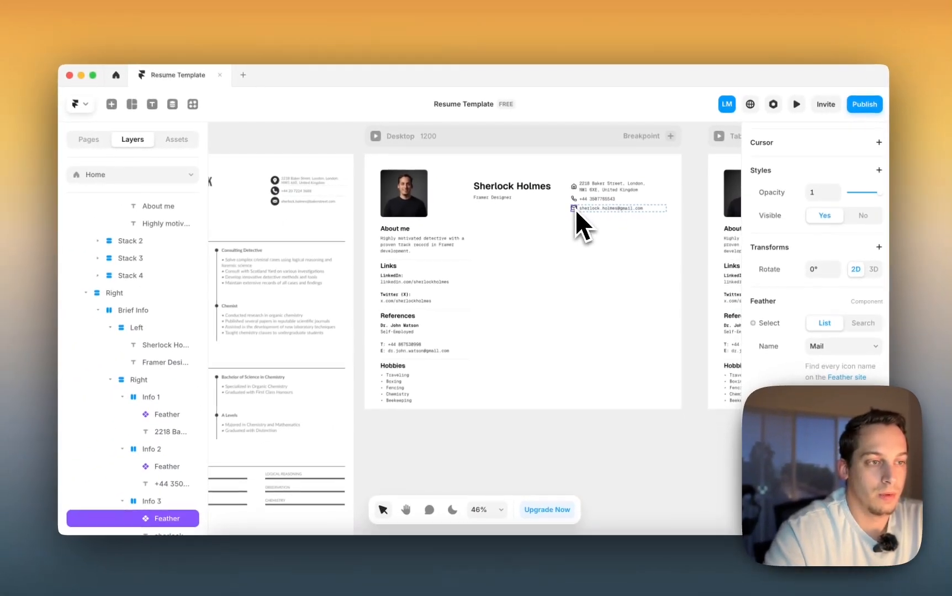
scroll(544, 227, up, 4)
scroll(576, 208, up, 3)
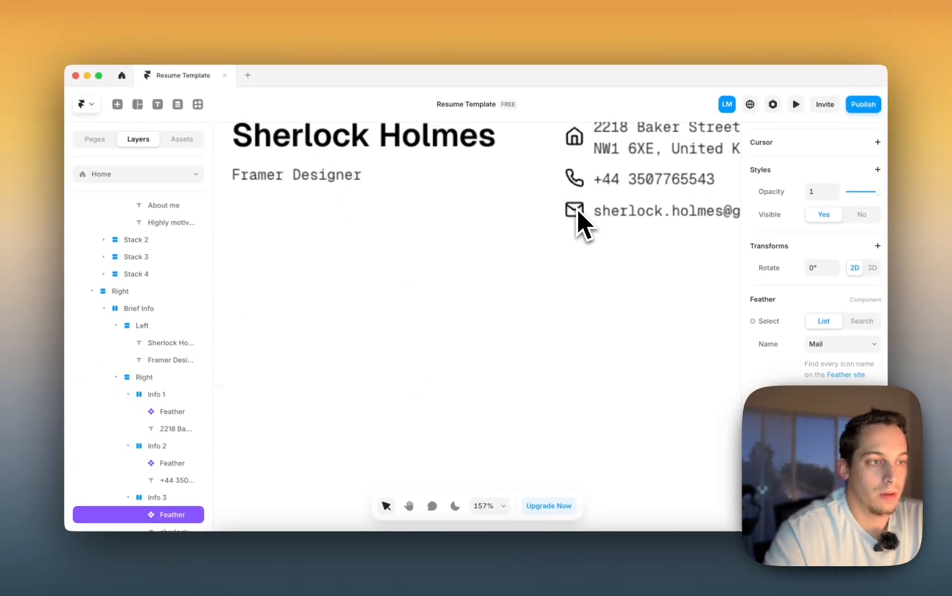
shift+click(577, 189)
shift+click(605, 125)
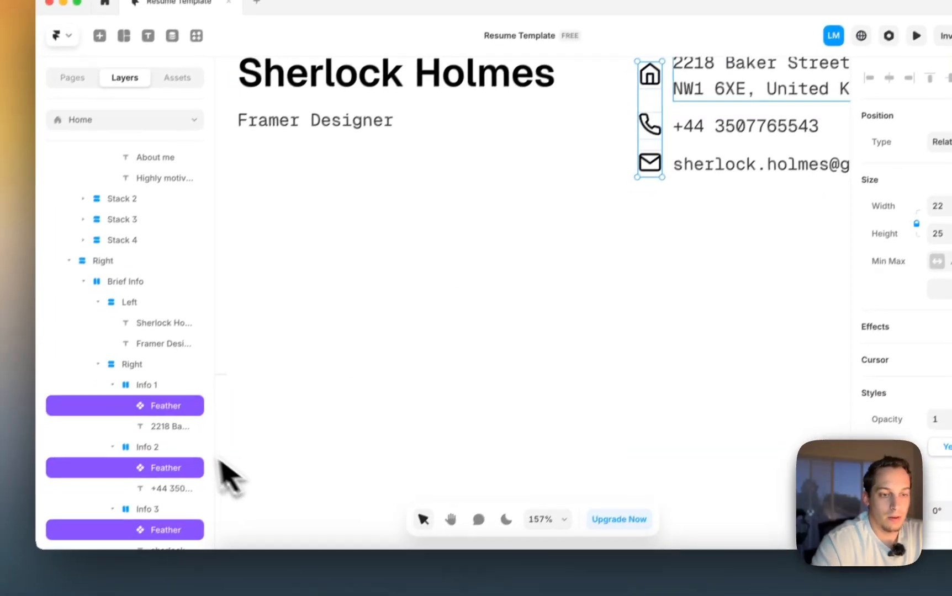
click(118, 475)
click(176, 394)
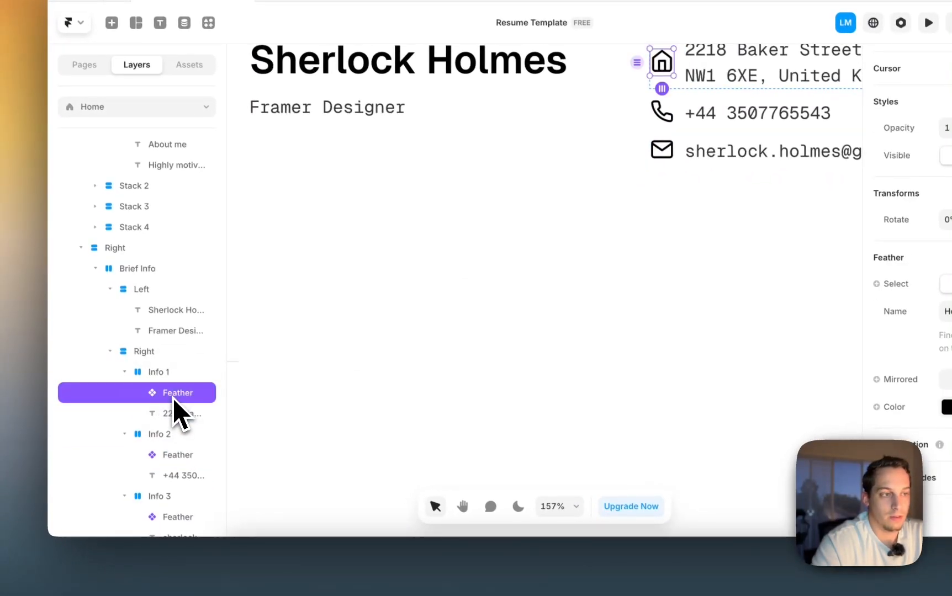
right_click(174, 396)
click(185, 416)
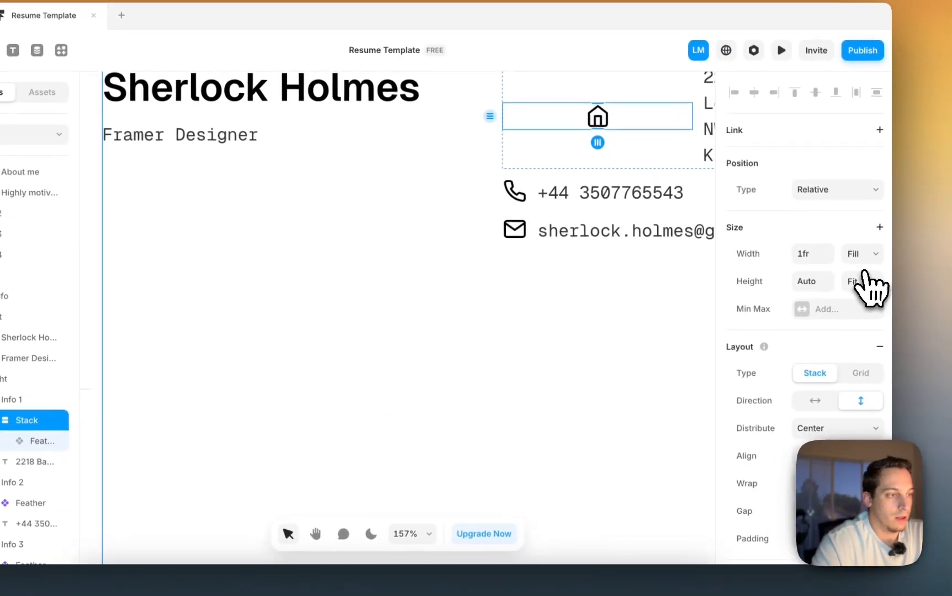
- Set the icon stack's width and height to Fit and add padding around the icon
click(866, 282)
click(861, 280)
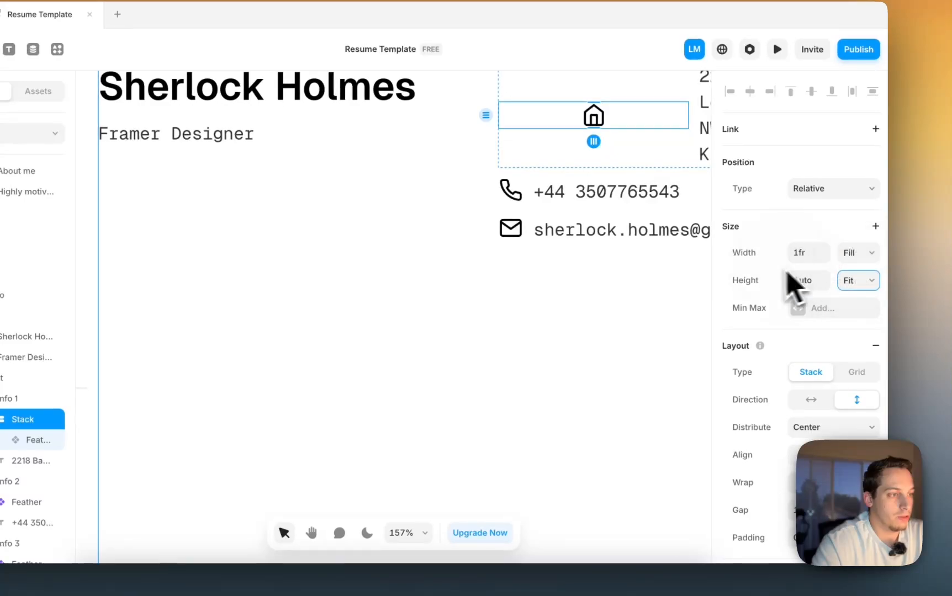
click(855, 253)
click(853, 269)
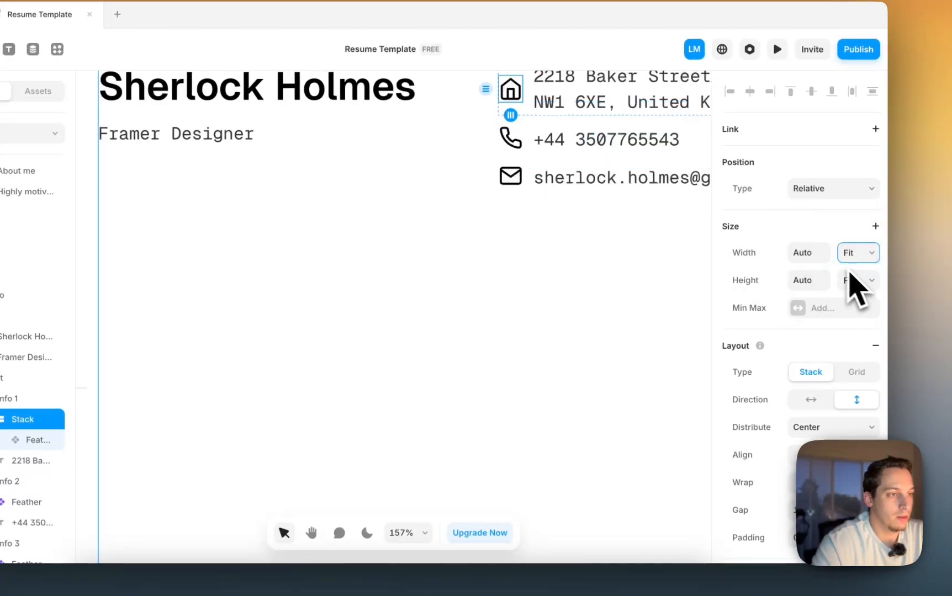
scroll(751, 375, down, 2)
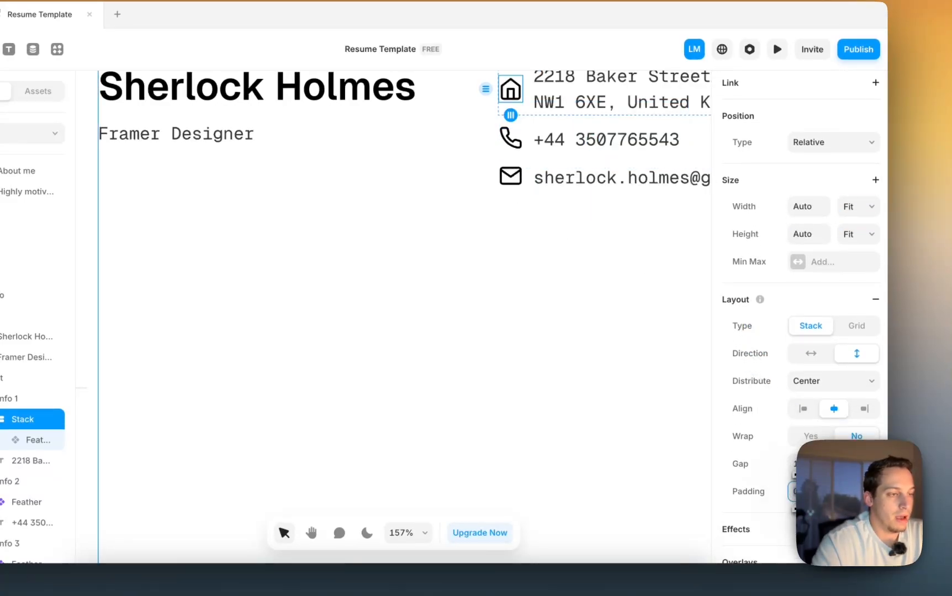
key(shift+Up)
scroll(520, 231, up, 2)
scroll(520, 231, right, 1)
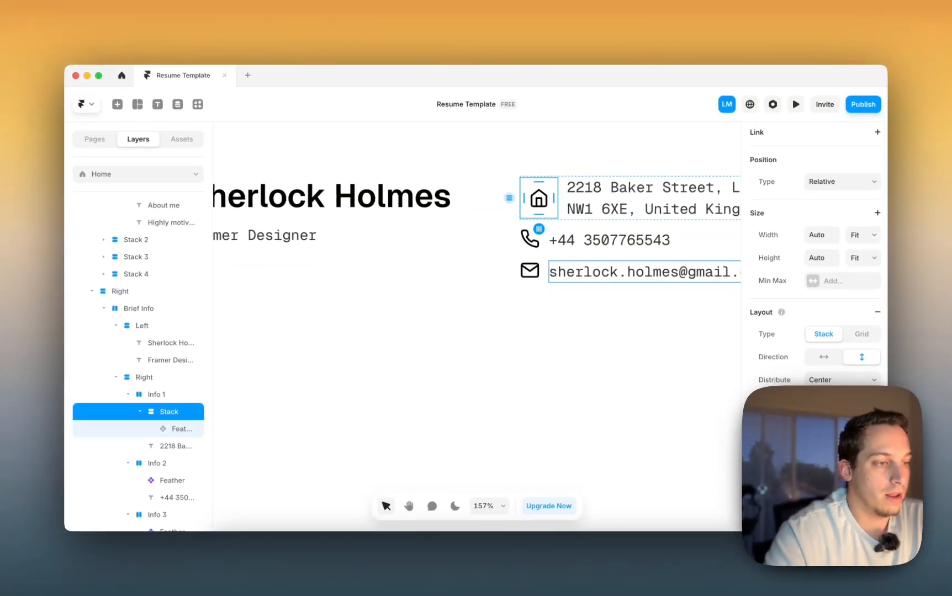
scroll(815, 254, down, 5)
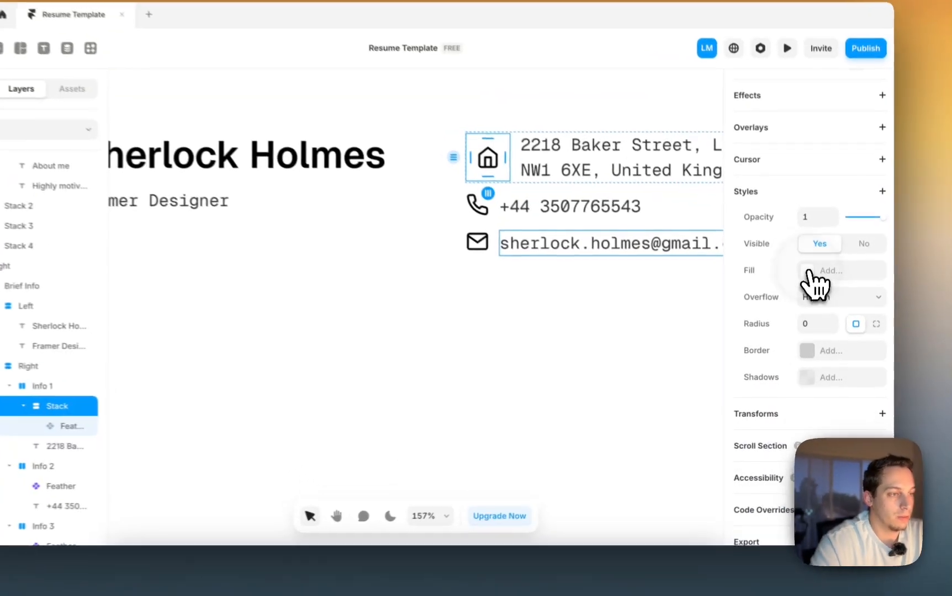
- Give the icon's stack a black fill and turn the house icon white
click(817, 296)
drag(712, 379, 516, 475)
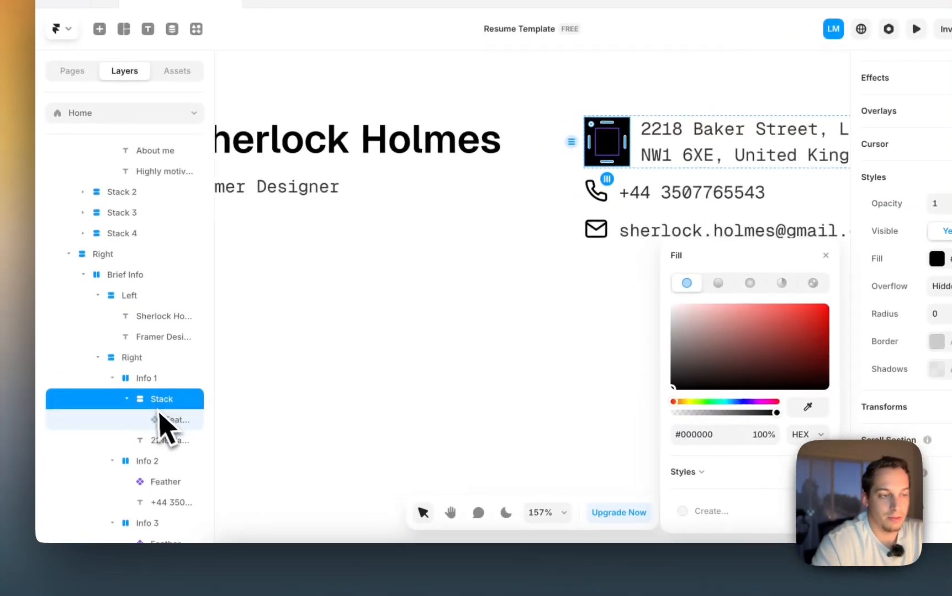
click(77, 423)
click(845, 417)
drag(605, 390, 478, 468)
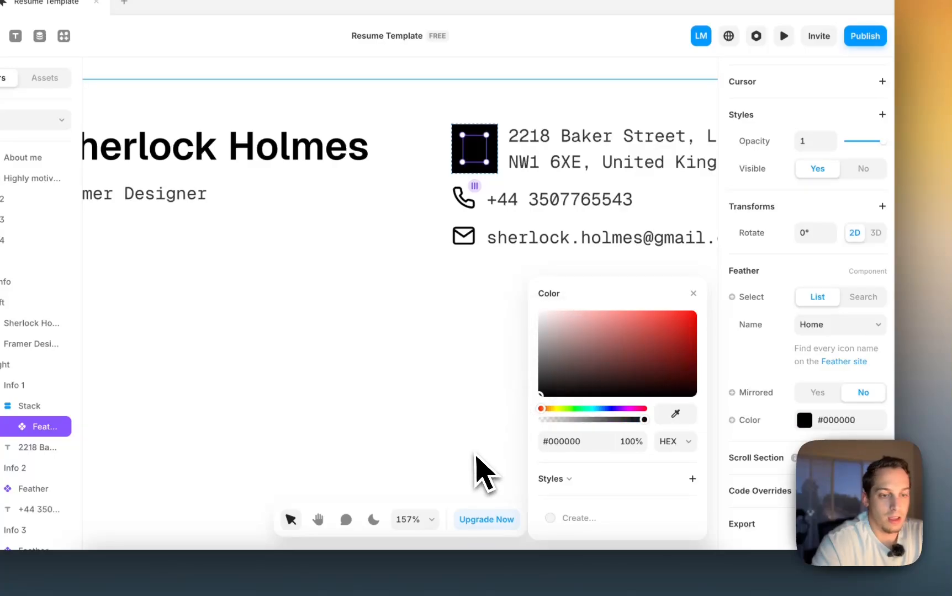
- Lower the stack fill to 10% opacity and round its corners to radius 10
click(30, 412)
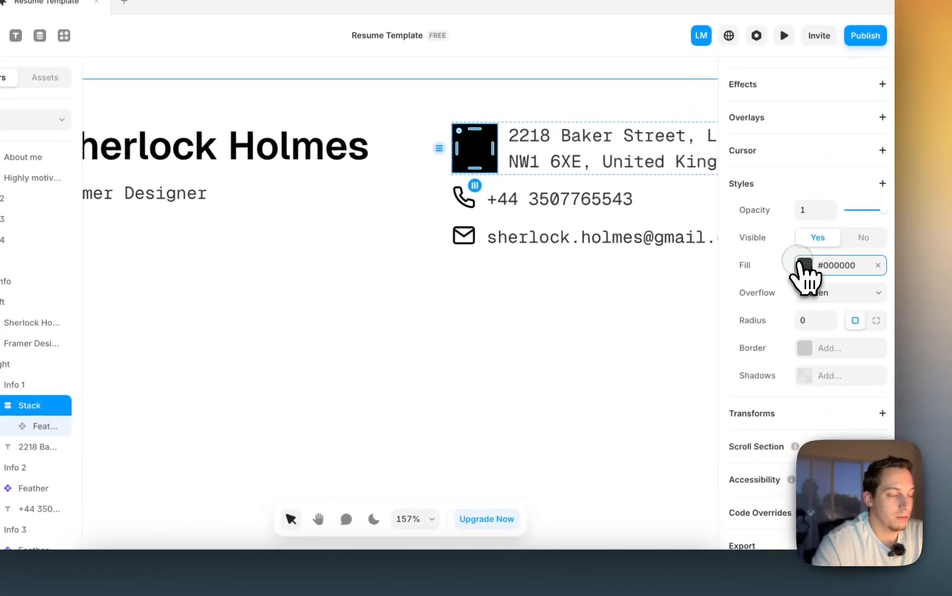
click(941, 253)
click(756, 429)
key(shift+Down)
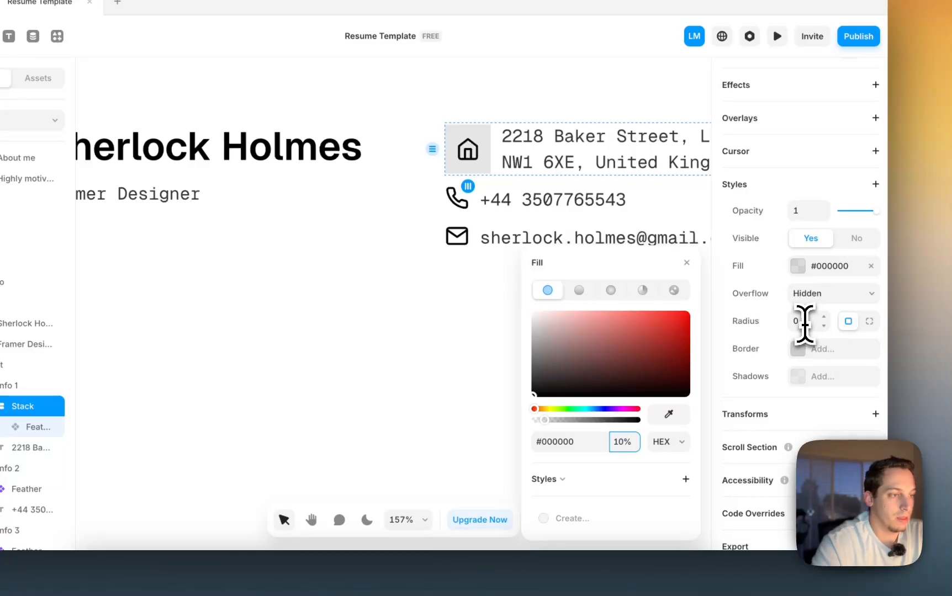
click(805, 323)
key(shift+Up)
click(629, 281)
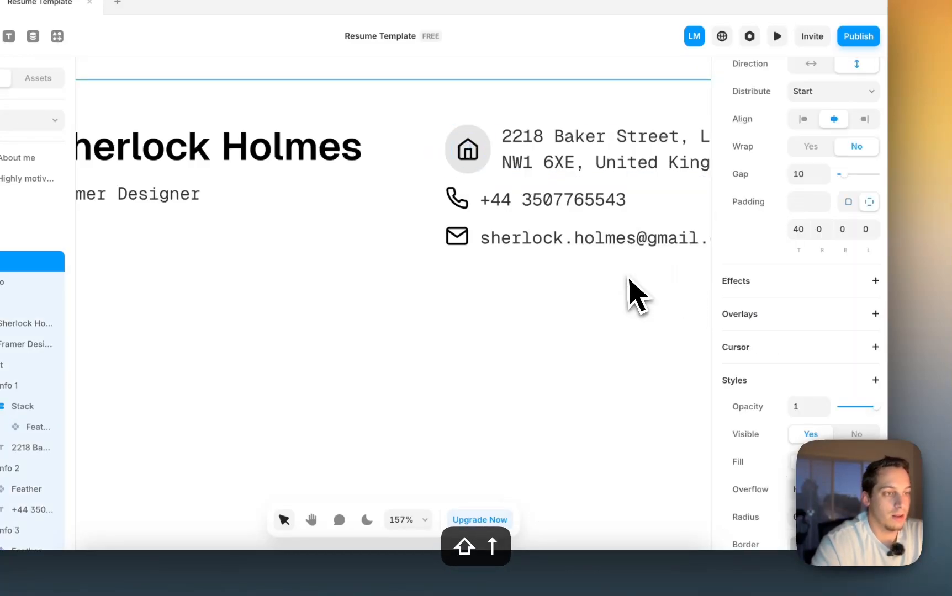
scroll(629, 280, down, 5)
scroll(627, 280, right, 3)
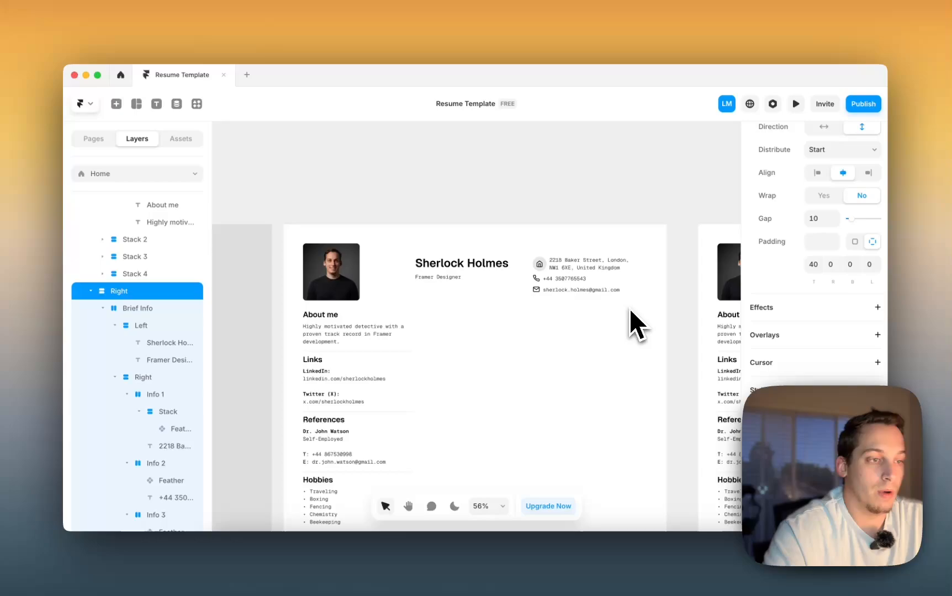
- Undo the grey fill and rounded corners behind the home icon, then deselect
key(super+z)
key(super+z)
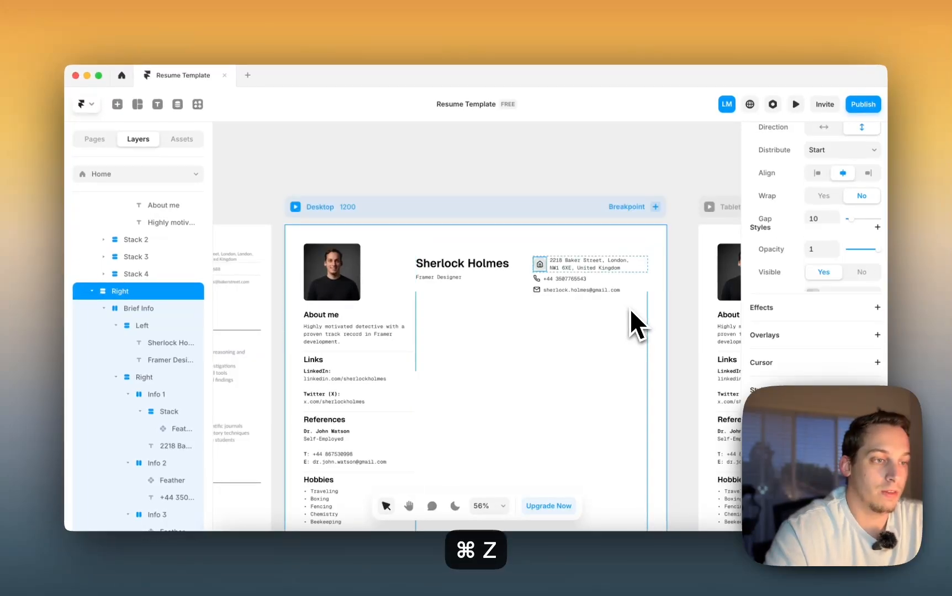
key(super+z)
key(super+z)
key(super+z)
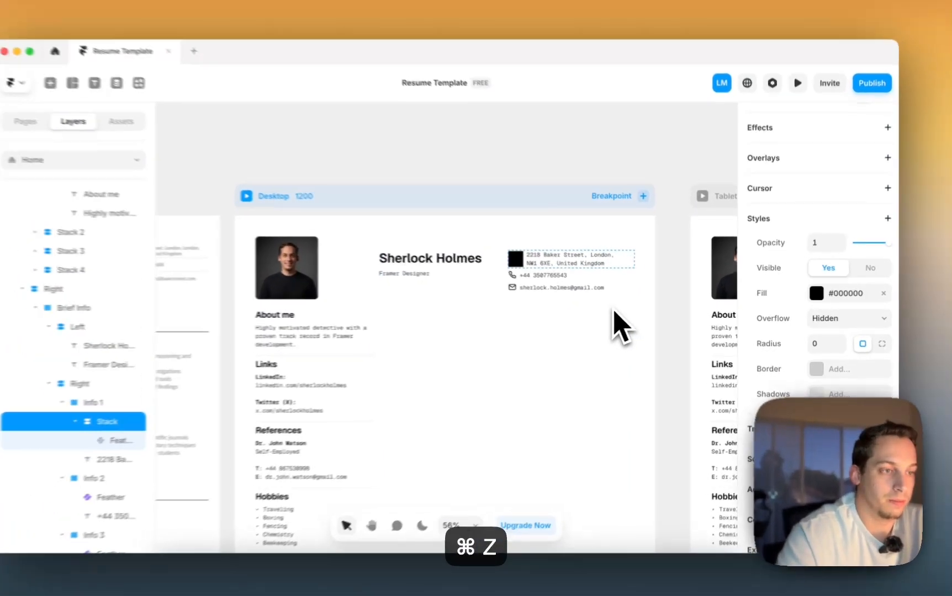
key(super+z)
key(super+z)
key(super+z)
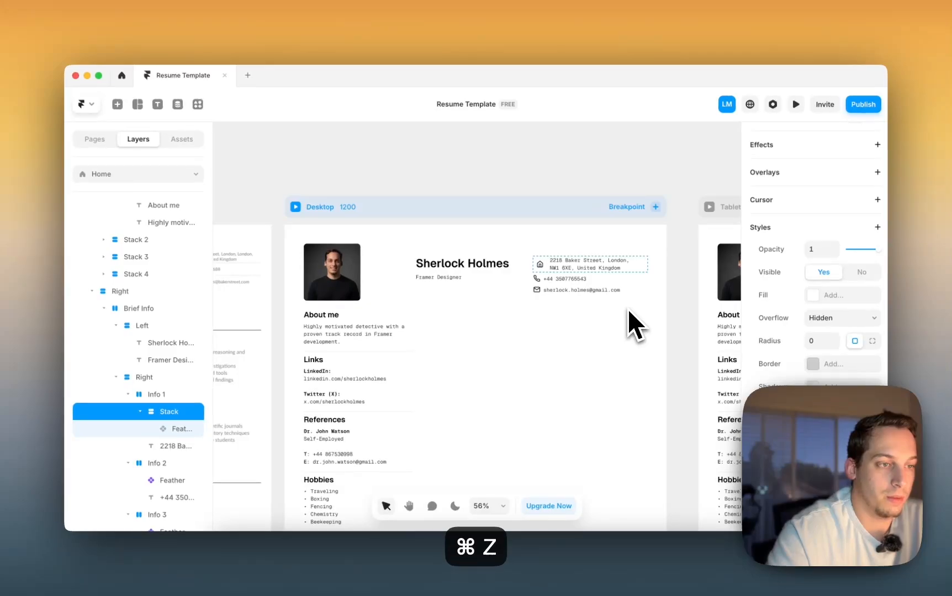
click(682, 280)
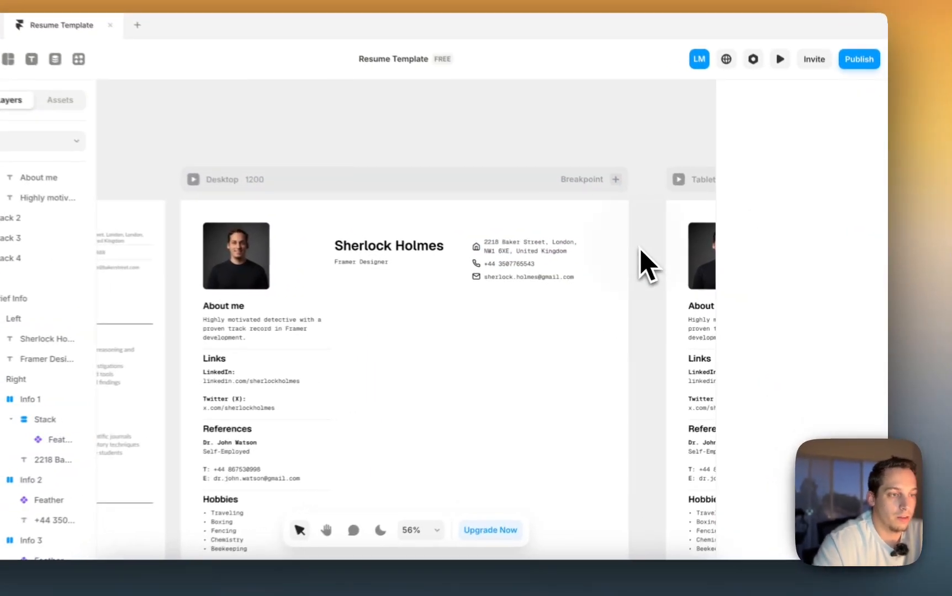
- Check the address row, right-hand stack and About me text against the reference resume
scroll(523, 287, left, 2)
scroll(519, 288, down, 2)
scroll(518, 276, right, 1)
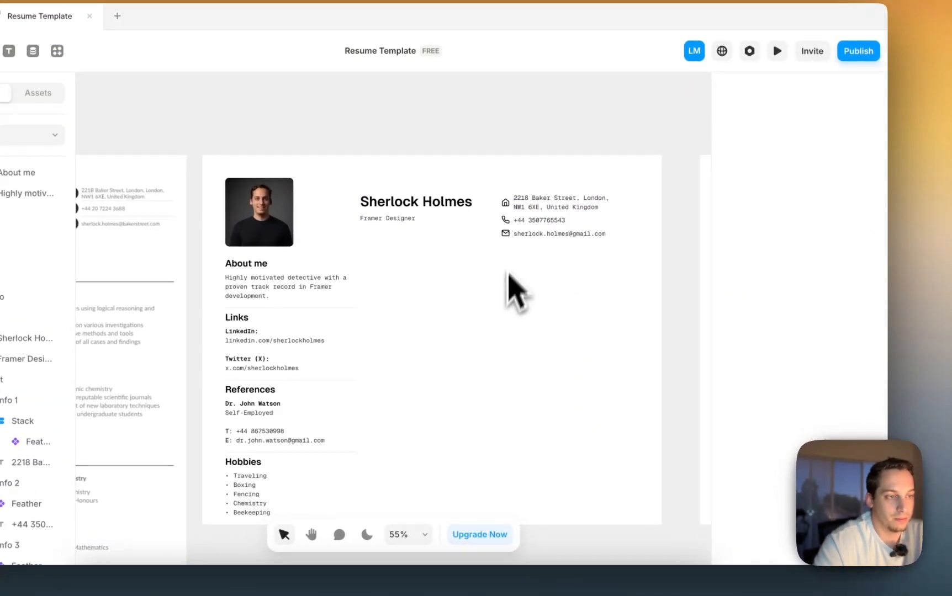
click(519, 218)
scroll(523, 222, up, 5)
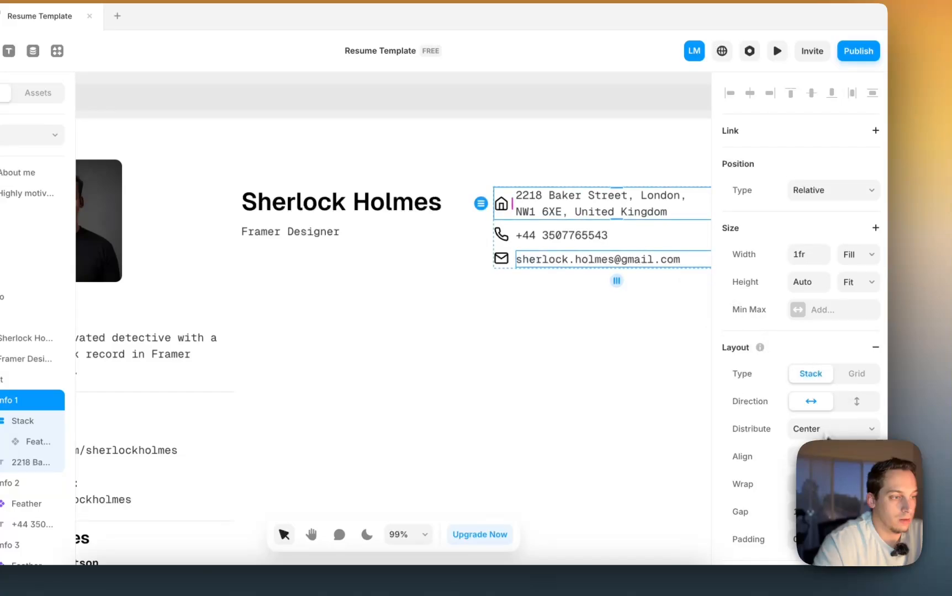
click(503, 326)
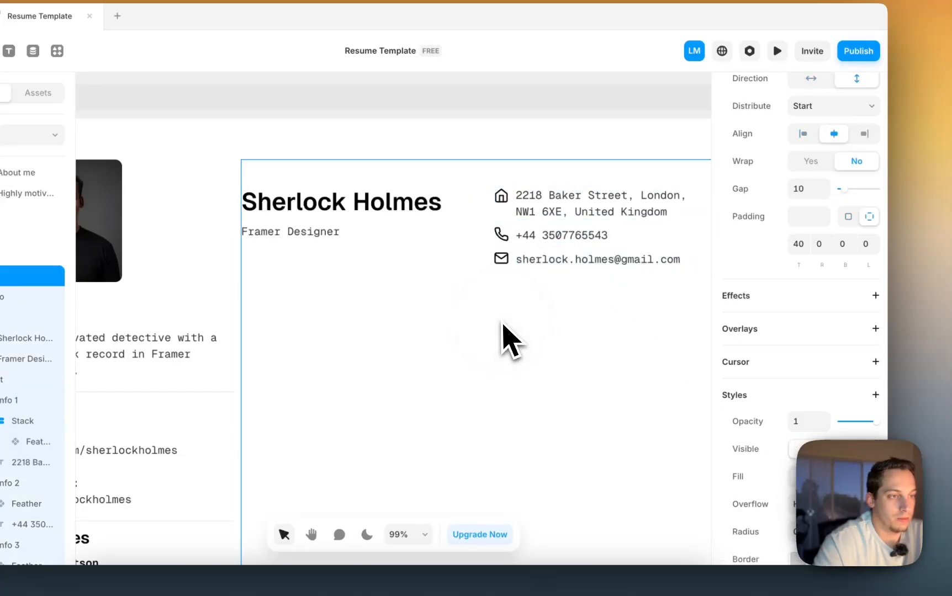
scroll(502, 326, down, 4)
scroll(520, 314, left, 5)
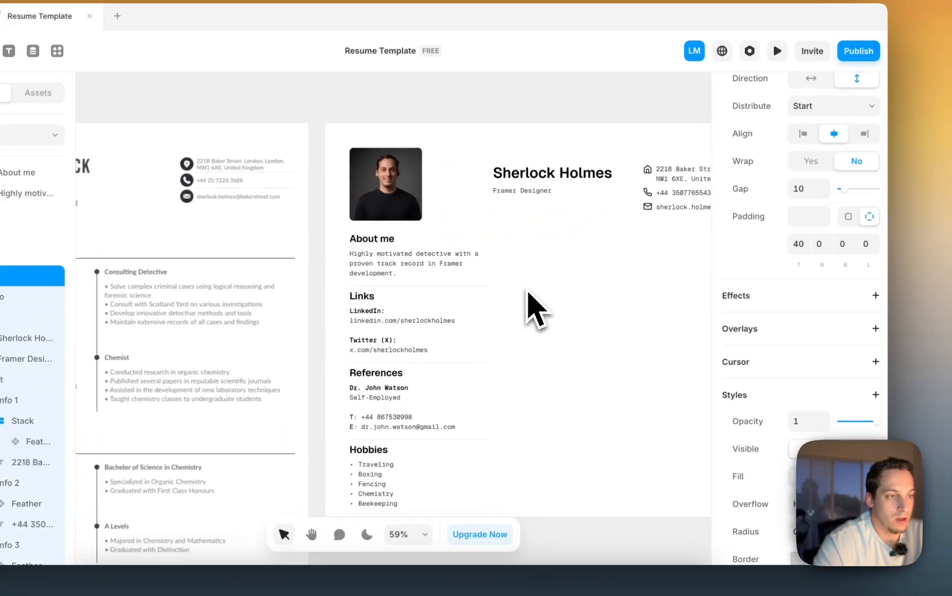
scroll(531, 304, down, 2)
scroll(530, 306, down, 4)
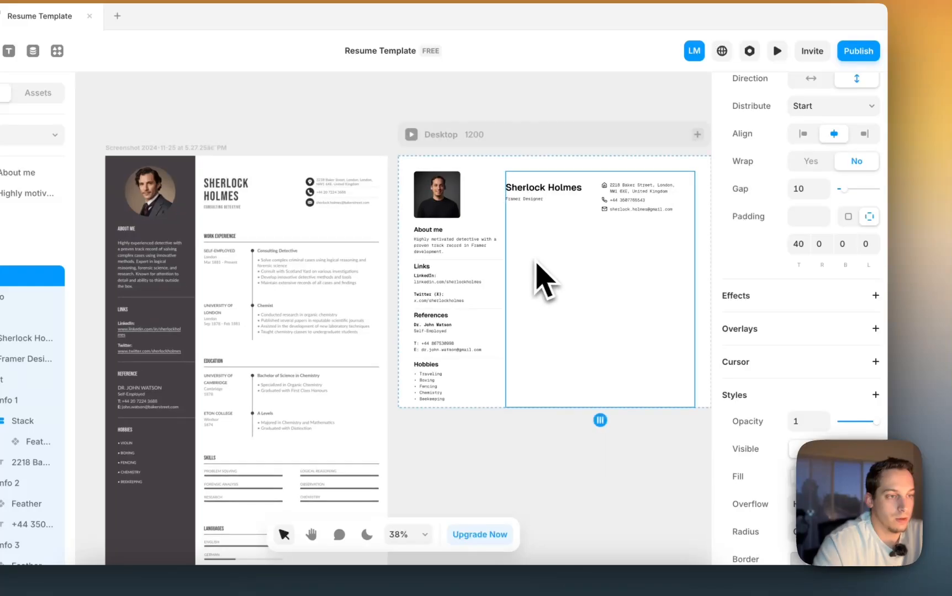
click(450, 249)
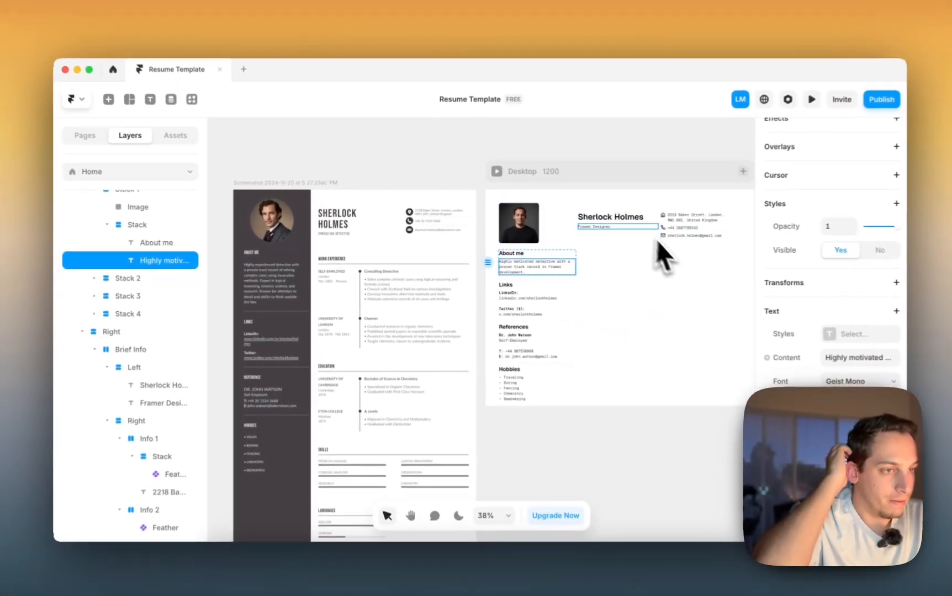
scroll(549, 225, right, 3)
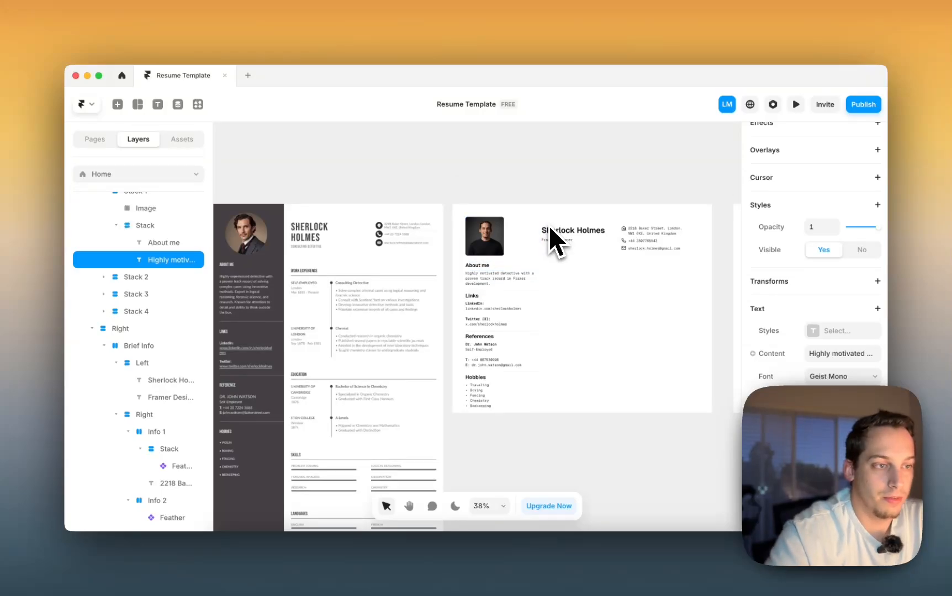
scroll(489, 238, left, 3)
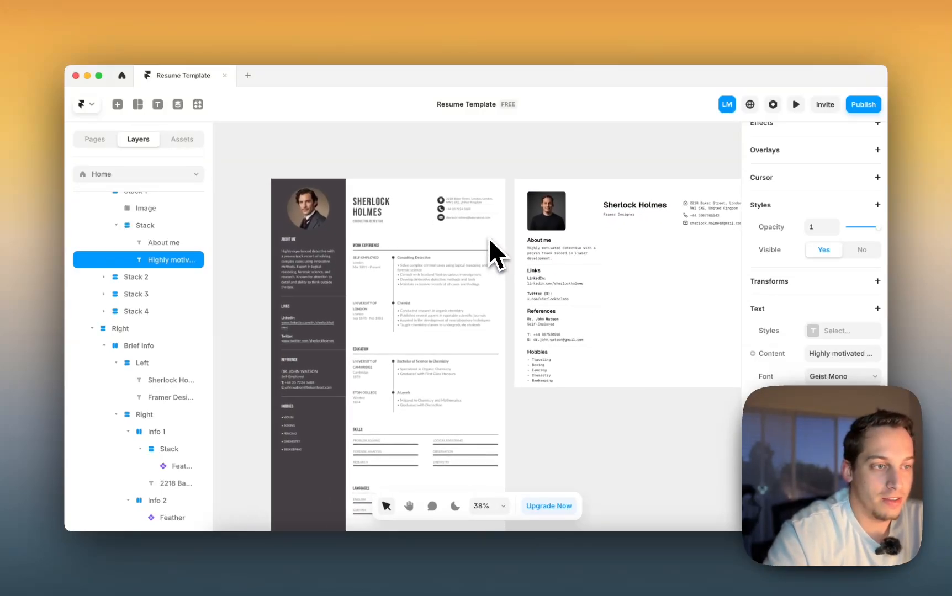
- Add a Realistic shadow to the profile photo and raise its colour opacity
click(541, 230)
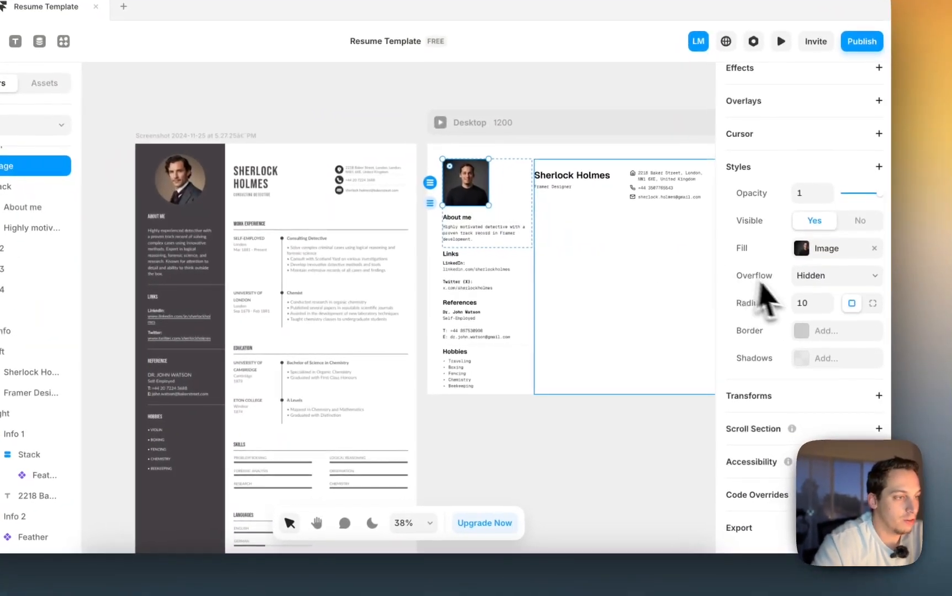
scroll(457, 234, up, 5)
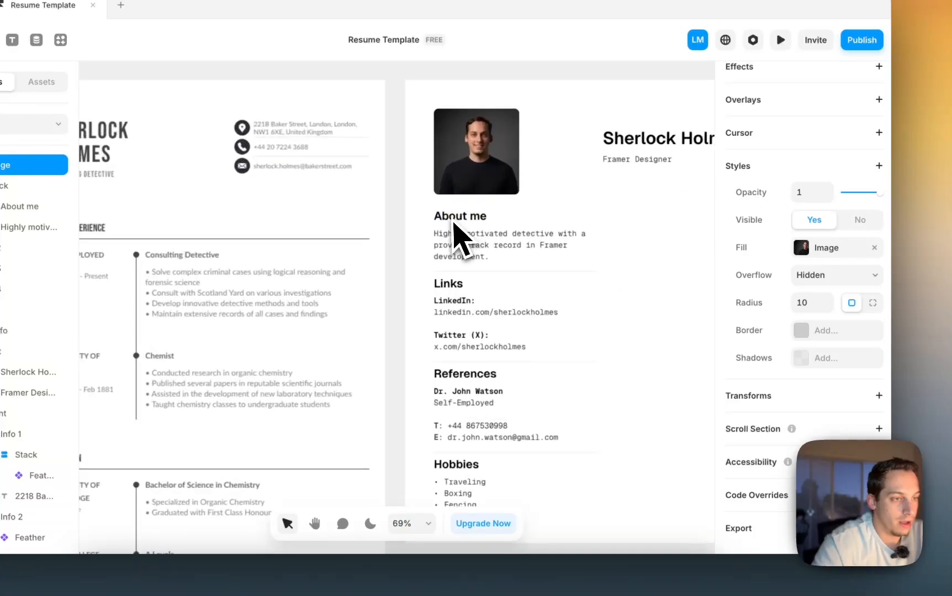
click(804, 359)
click(678, 357)
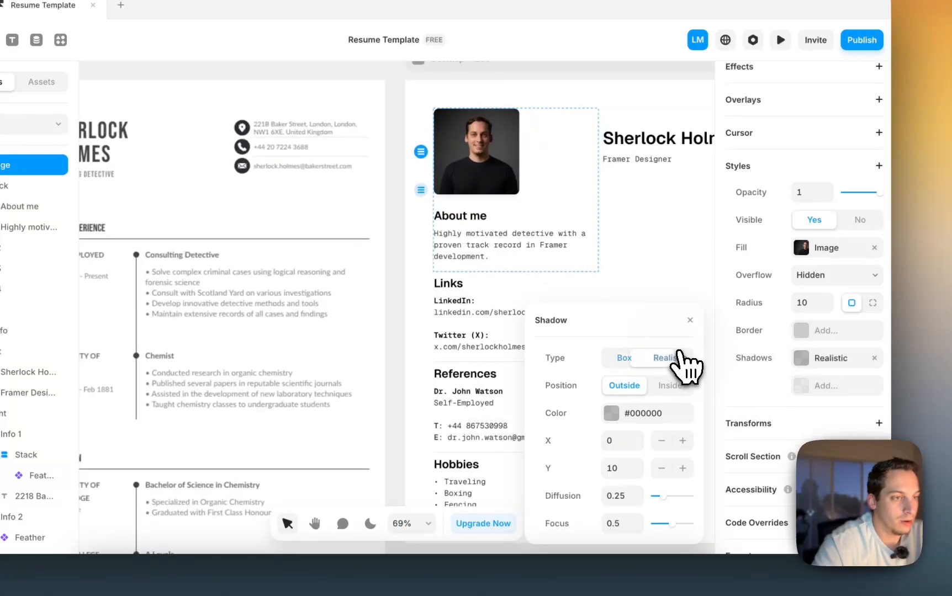
click(639, 413)
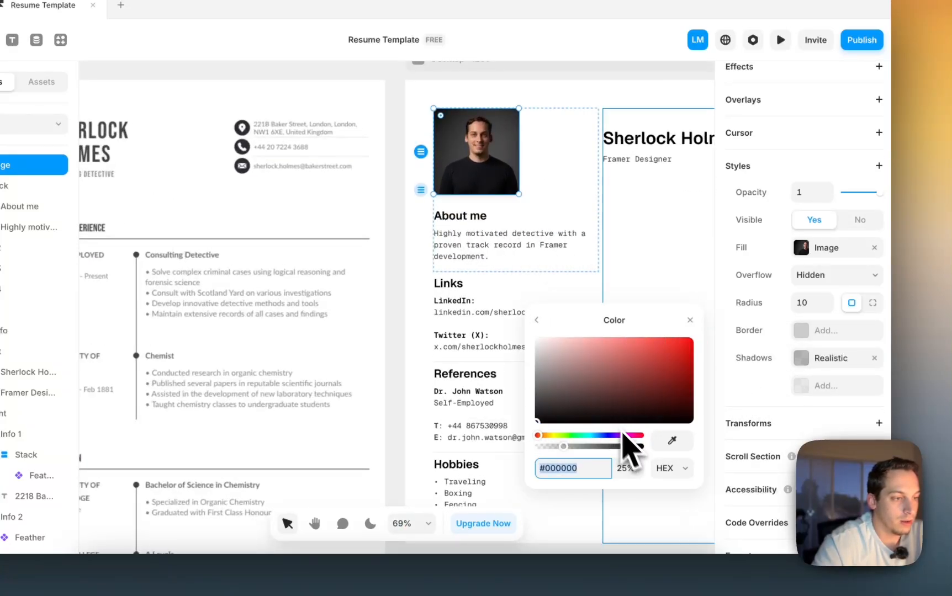
click(629, 468)
key(shift+Up)
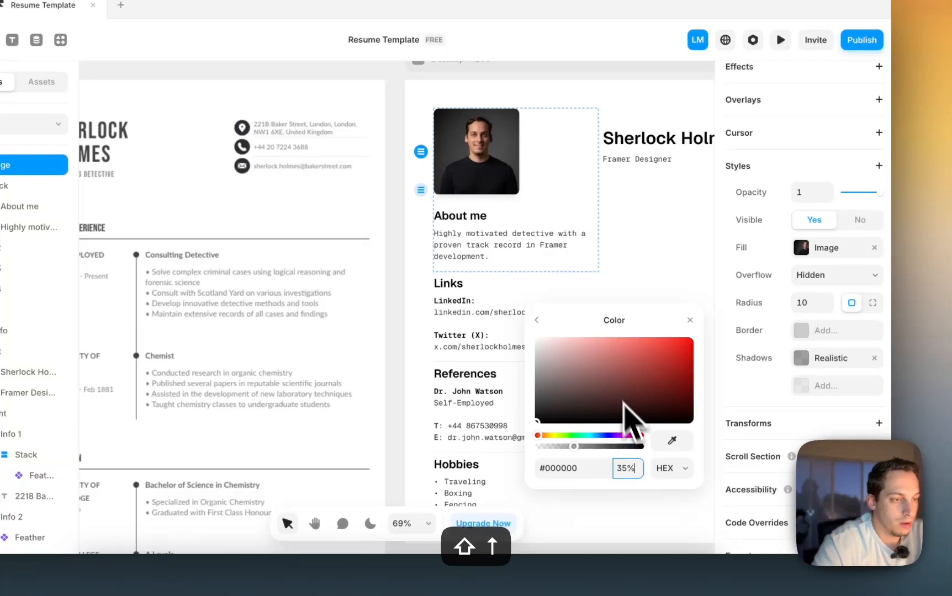
- Tune the shadow diffusion to about 0.55 and its focus, then lower opacity to 26%
click(536, 320)
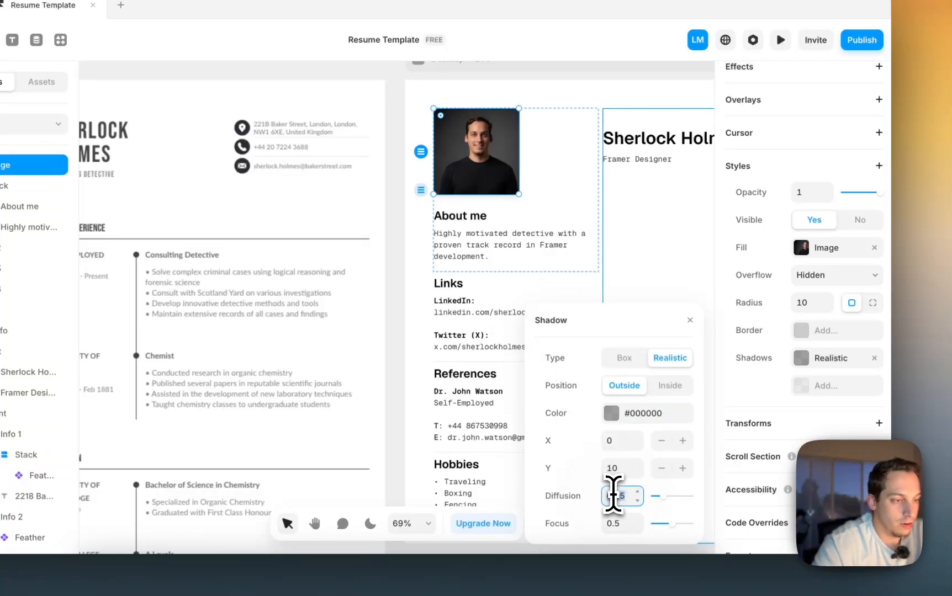
key(shift+Up)
key(Down)
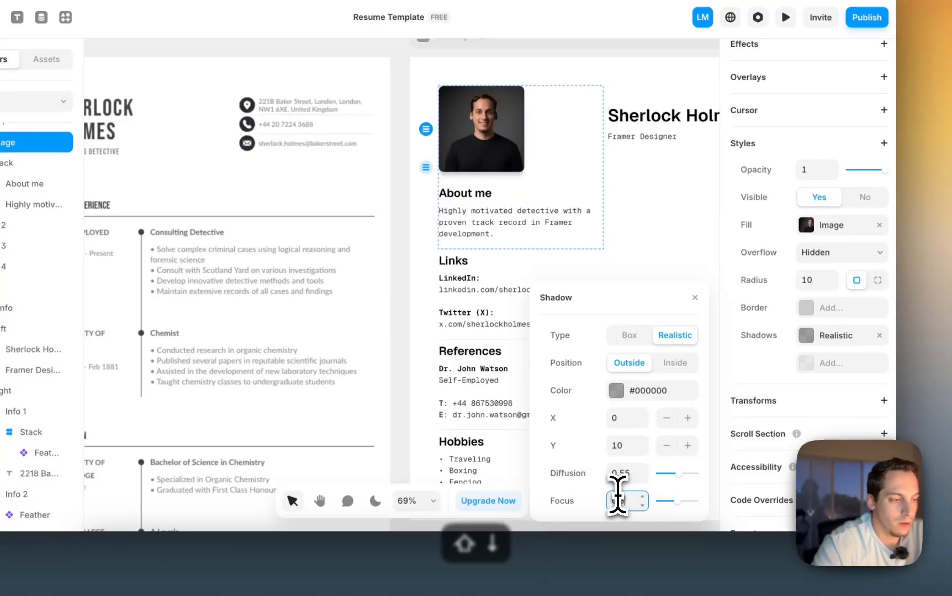
key(Up)
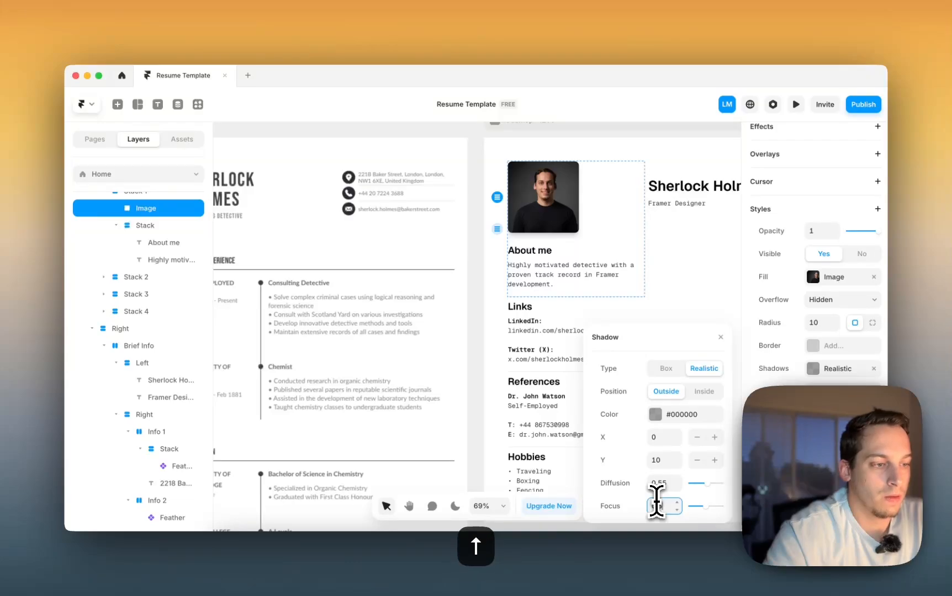
click(663, 416)
click(673, 461)
key(shift+Down)
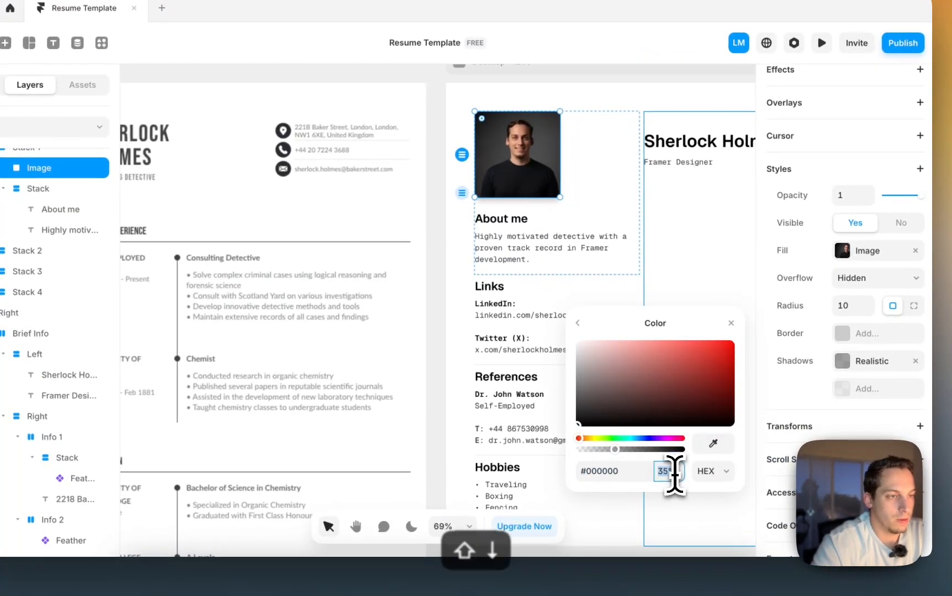
key(shift+Down)
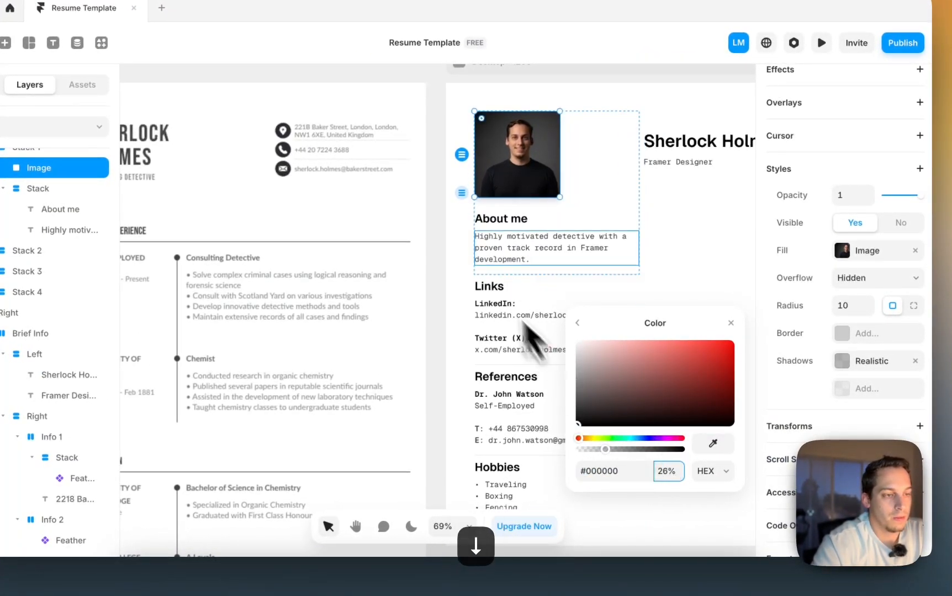
click(440, 236)
scroll(440, 235, down, 3)
scroll(440, 236, right, 2)
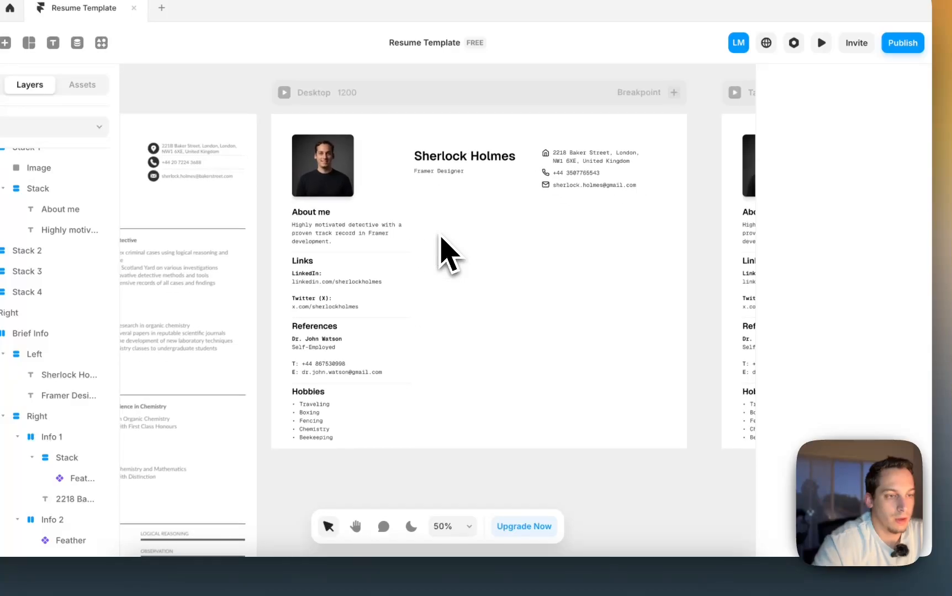
scroll(440, 235, down, 2)
scroll(440, 235, left, 2)
scroll(440, 235, up, 2)
scroll(440, 236, right, 2)
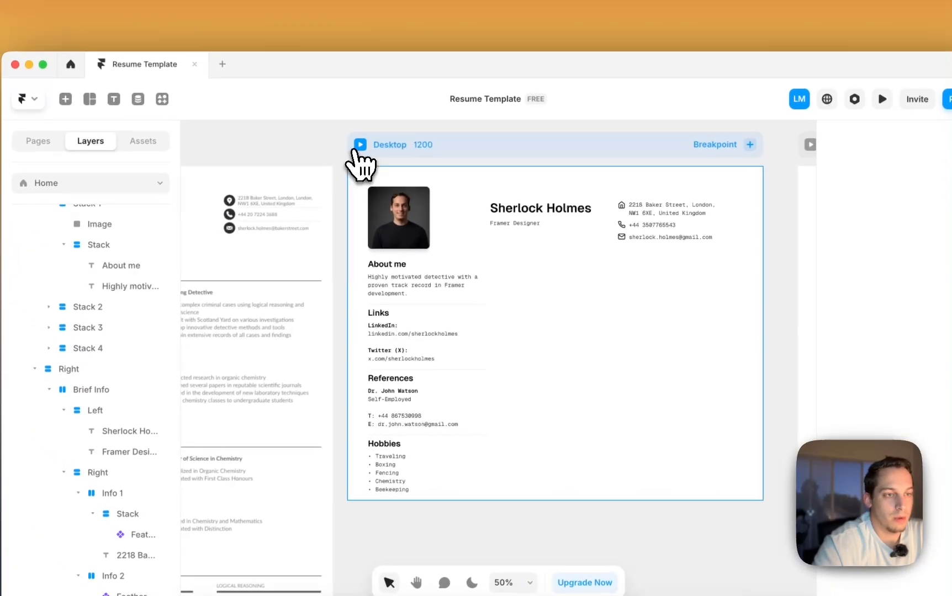
click(338, 124)
scroll(292, 295, down, 3)
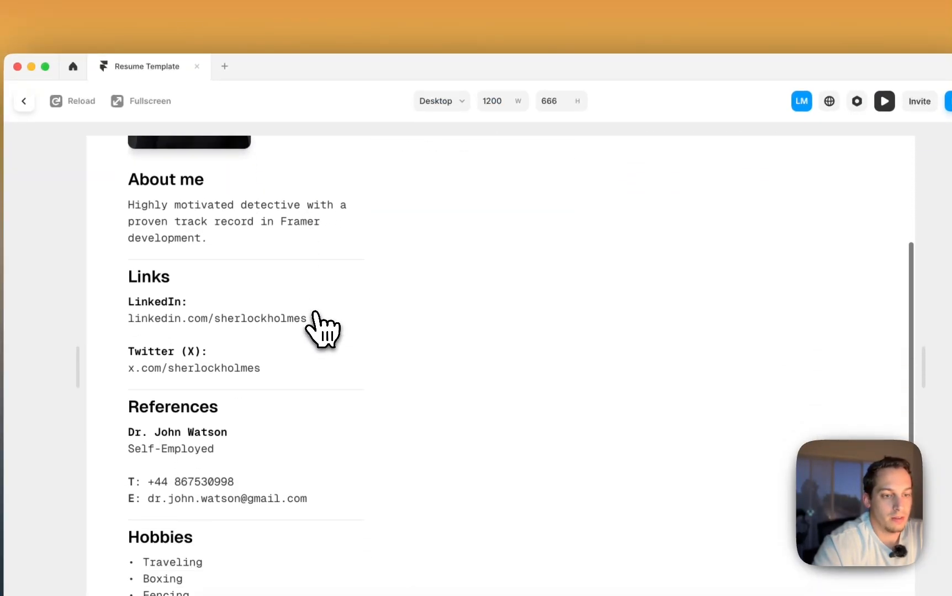
scroll(323, 332, up, 1)
scroll(323, 330, down, 2)
scroll(323, 329, up, 5)
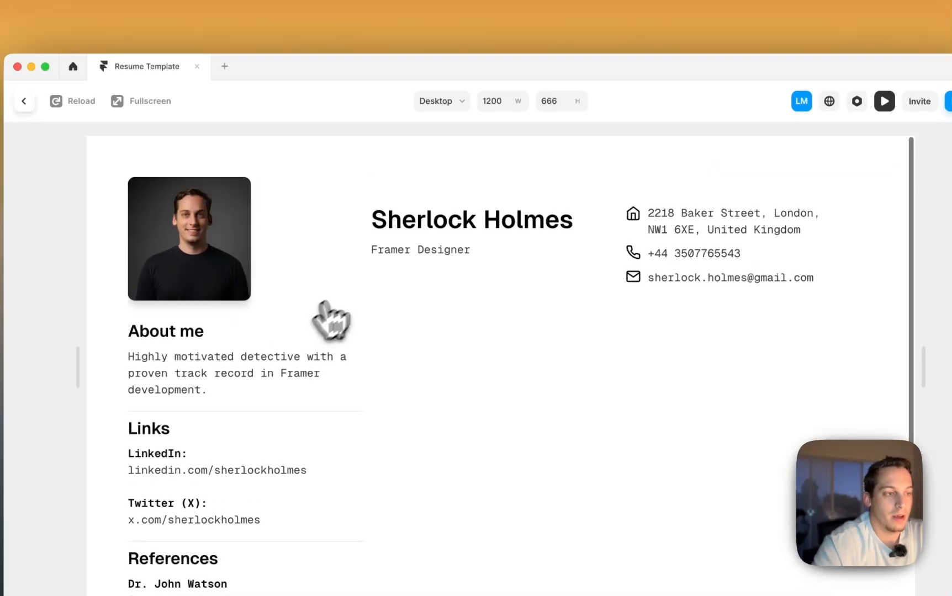
scroll(353, 309, down, 3)
click(24, 101)
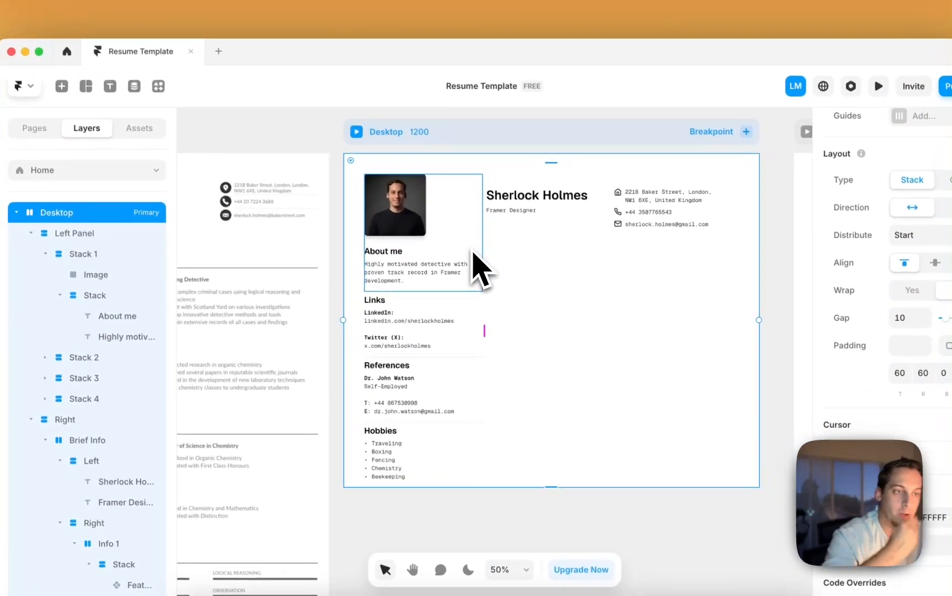
scroll(491, 273, left, 3)
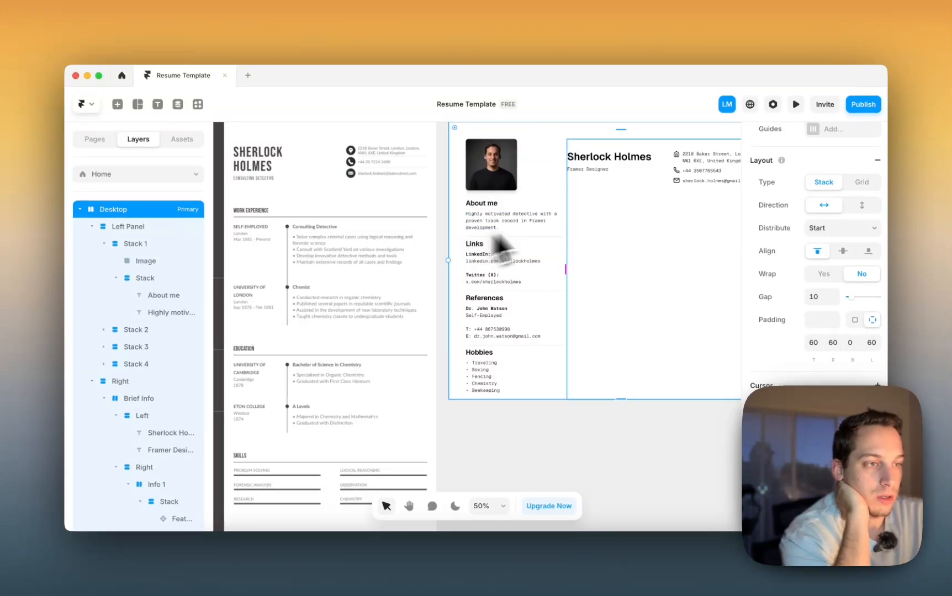
scroll(324, 270, left, 5)
scroll(322, 268, right, 5)
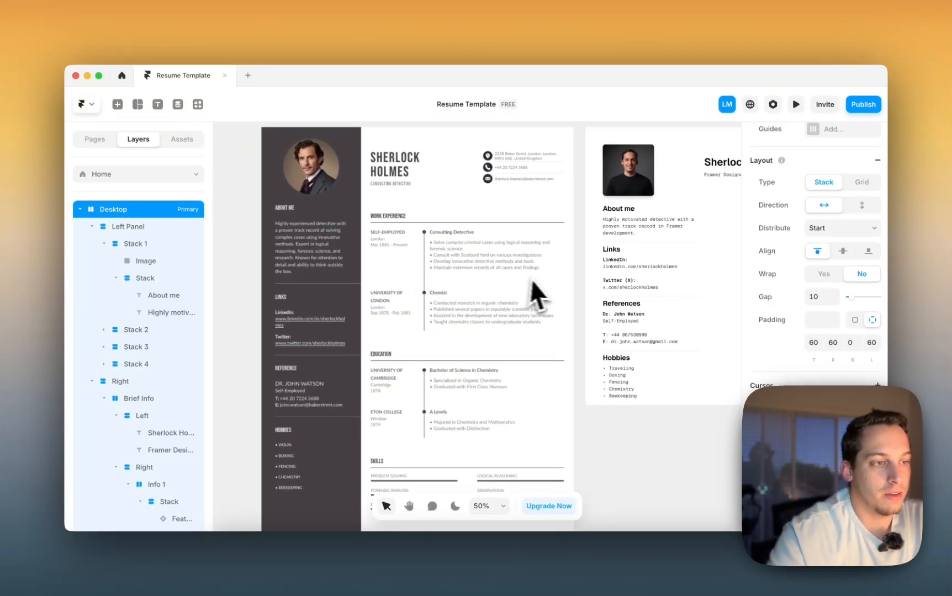
scroll(544, 279, right, 2)
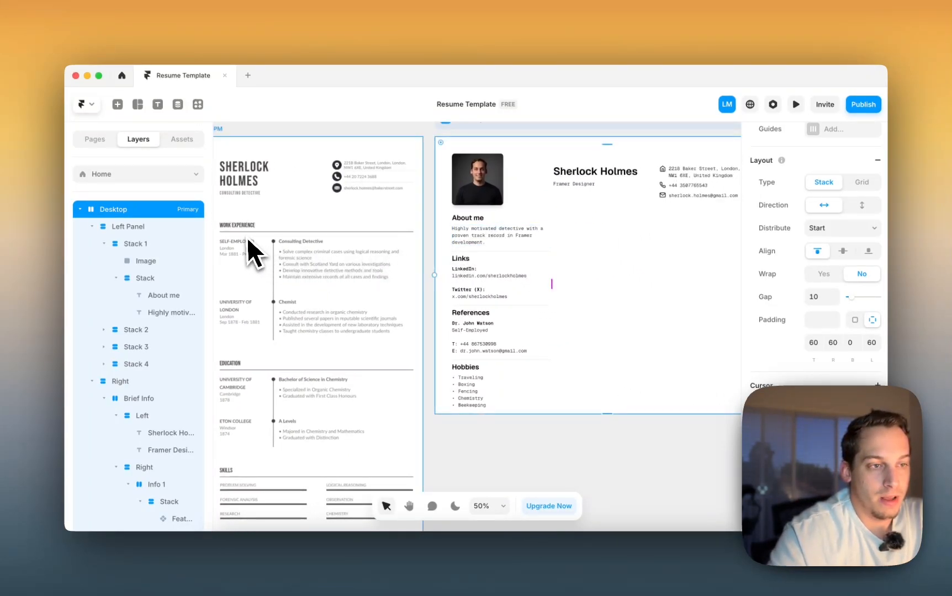
scroll(235, 232, left, 3)
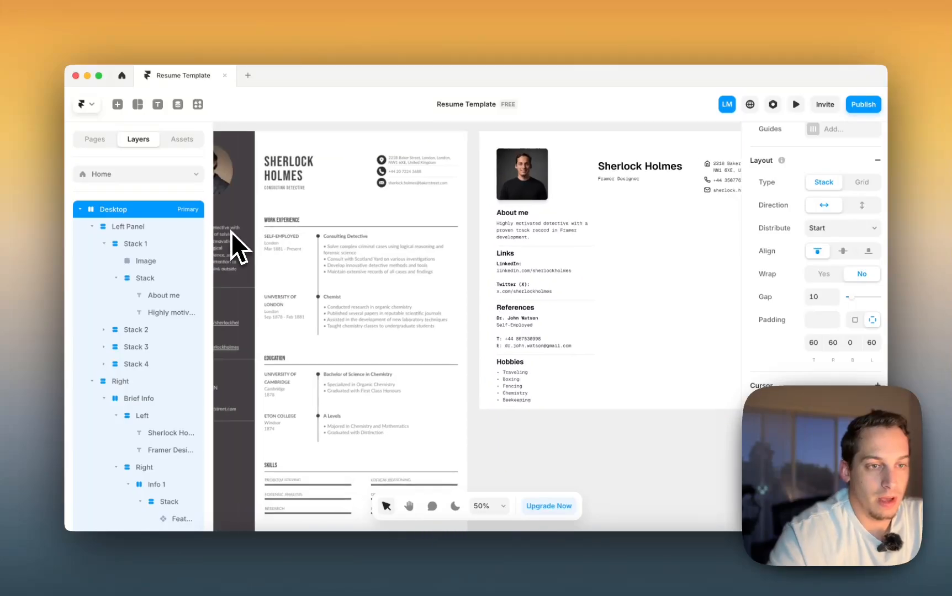
scroll(231, 232, left, 6)
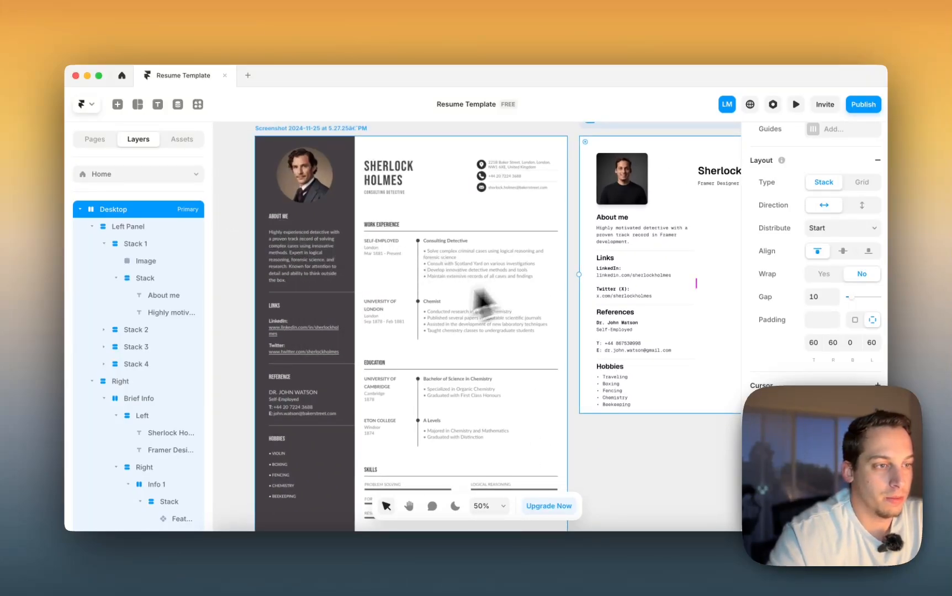
scroll(478, 296, right, 7)
- Collapse the nested layer groups and select the Links group, Stack 2
click(524, 237)
click(116, 279)
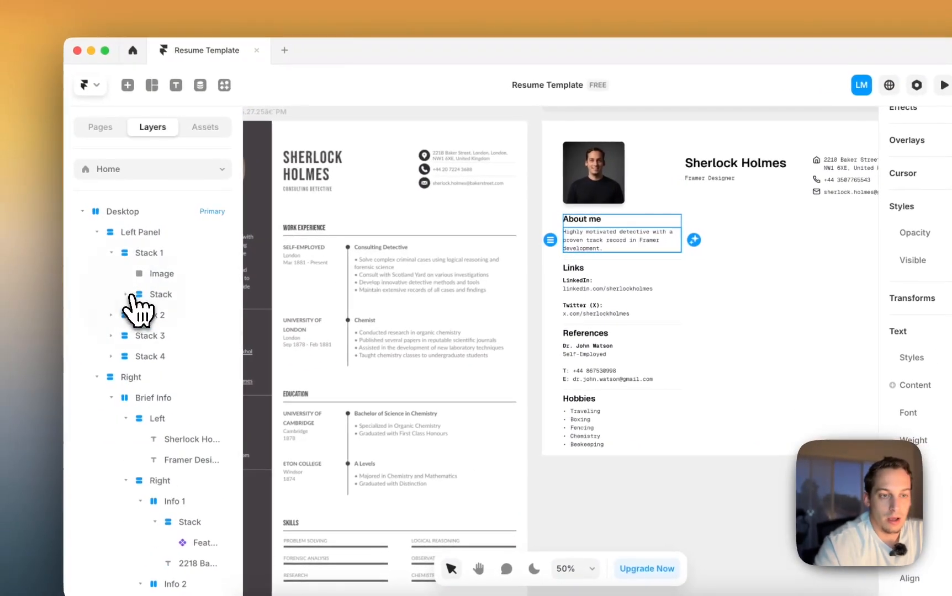
click(157, 254)
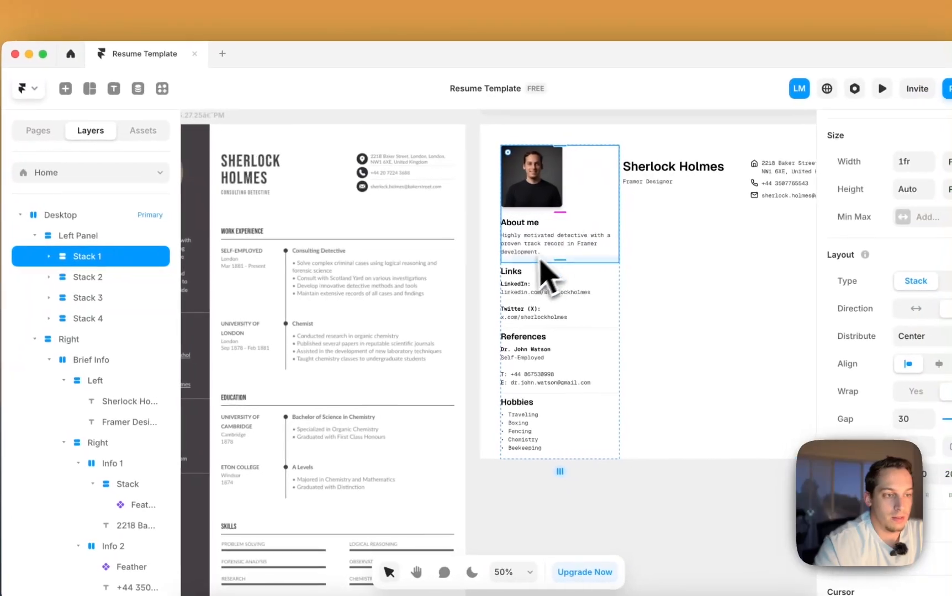
click(526, 293)
click(145, 276)
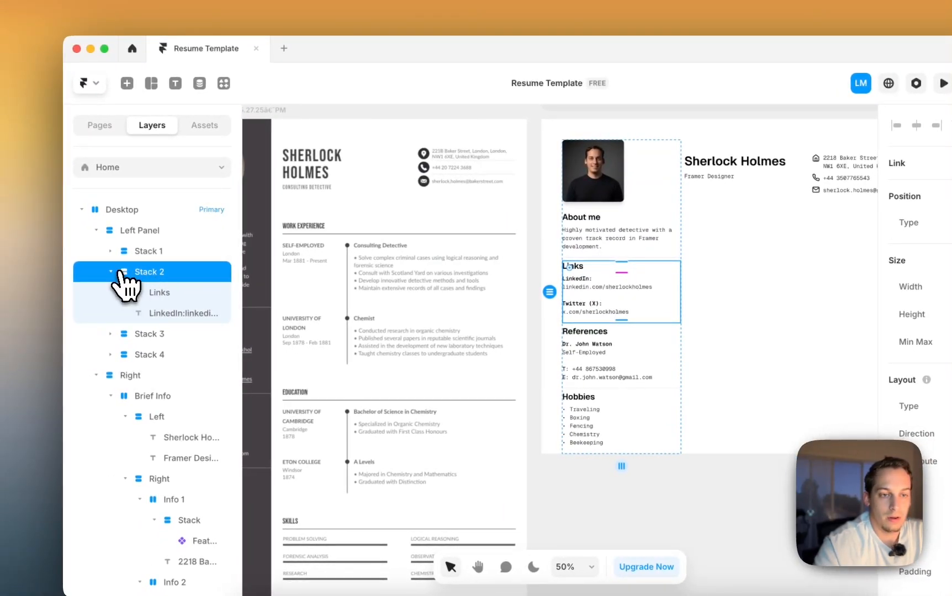
click(112, 272)
- Duplicate the Links group as a Work Experience heading and move it into the right column
drag(604, 289, 794, 566)
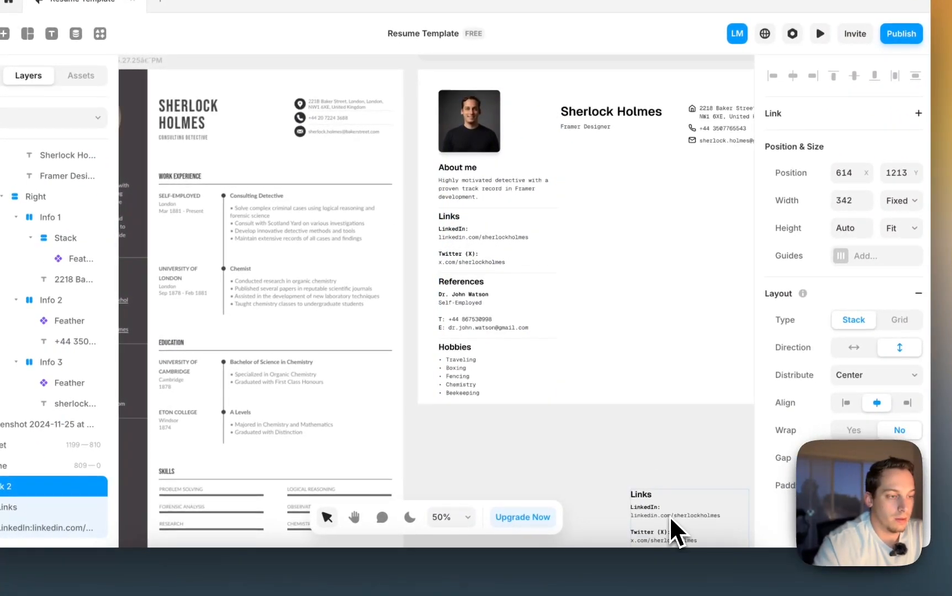
drag(669, 515, 660, 462)
scroll(660, 463, down, 2)
click(599, 394)
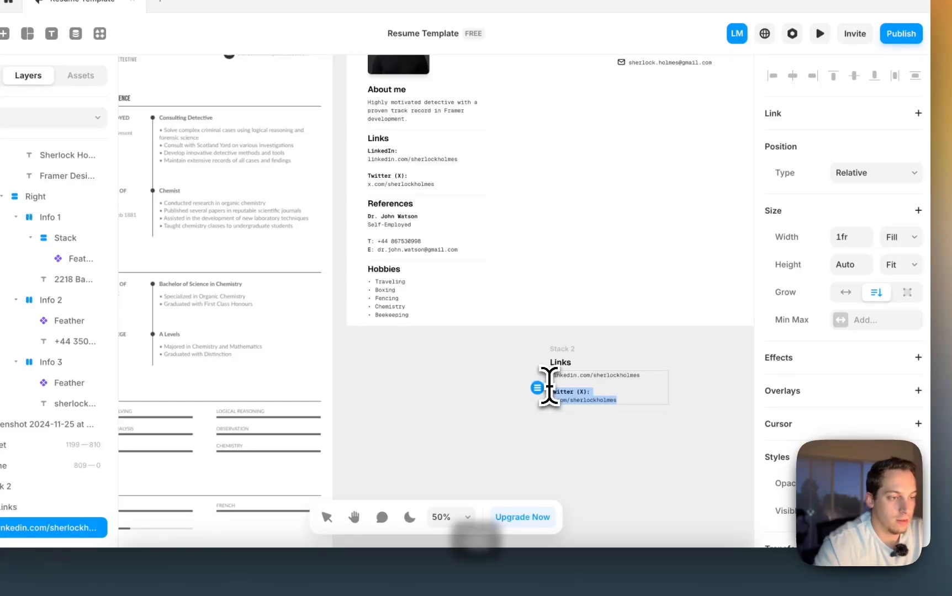
scroll(549, 387, left, 2)
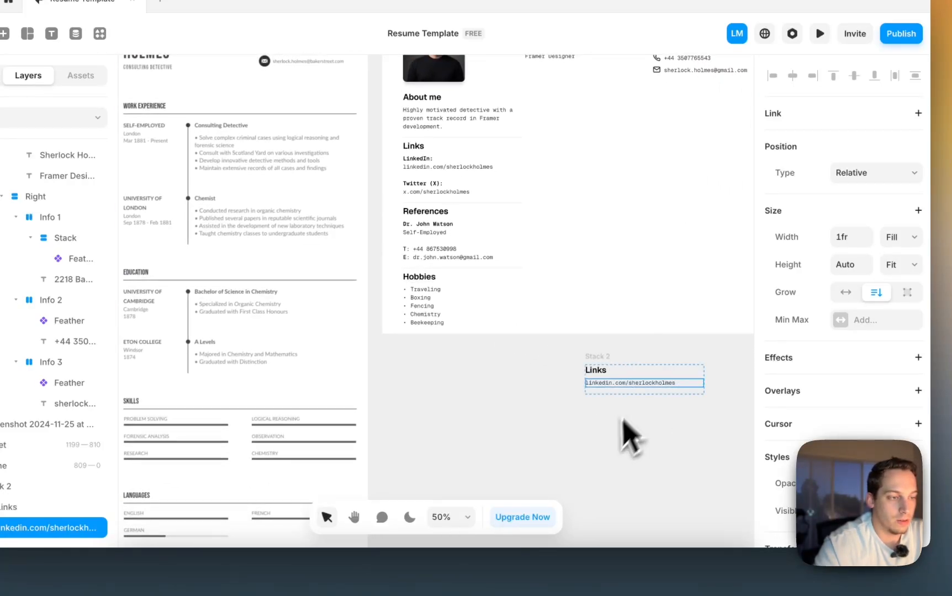
key(BackSpace)
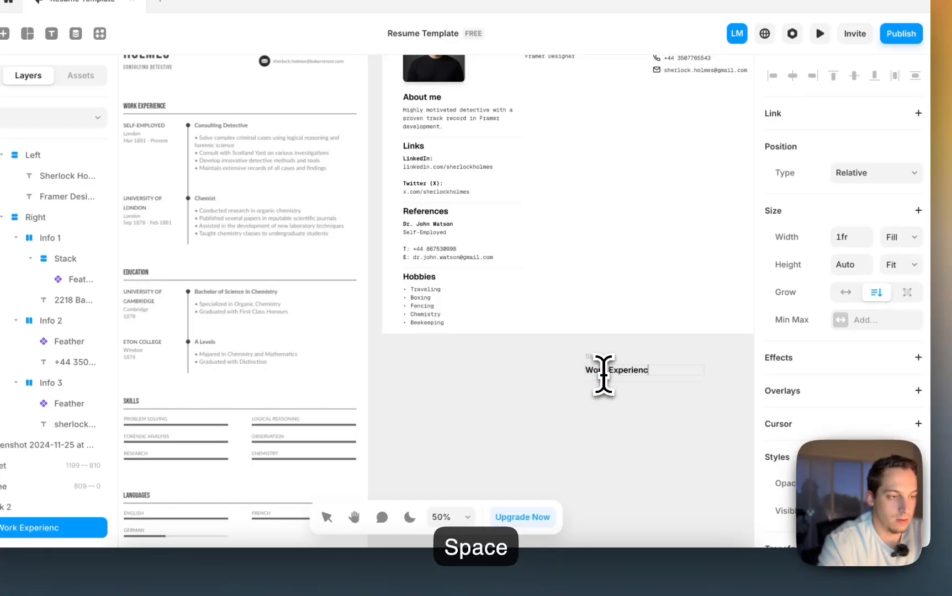
click(617, 417)
drag(593, 367, 572, 94)
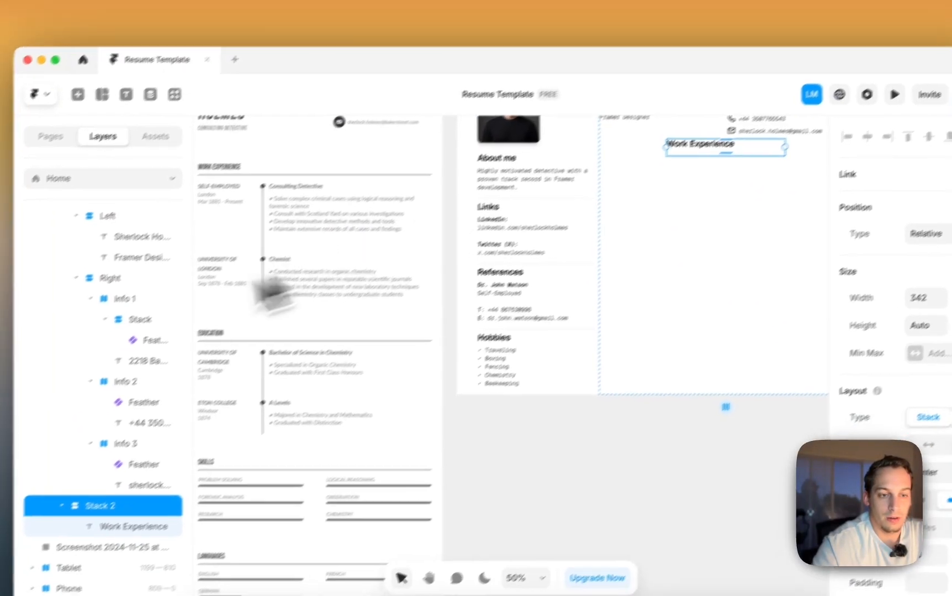
scroll(69, 436, up, 3)
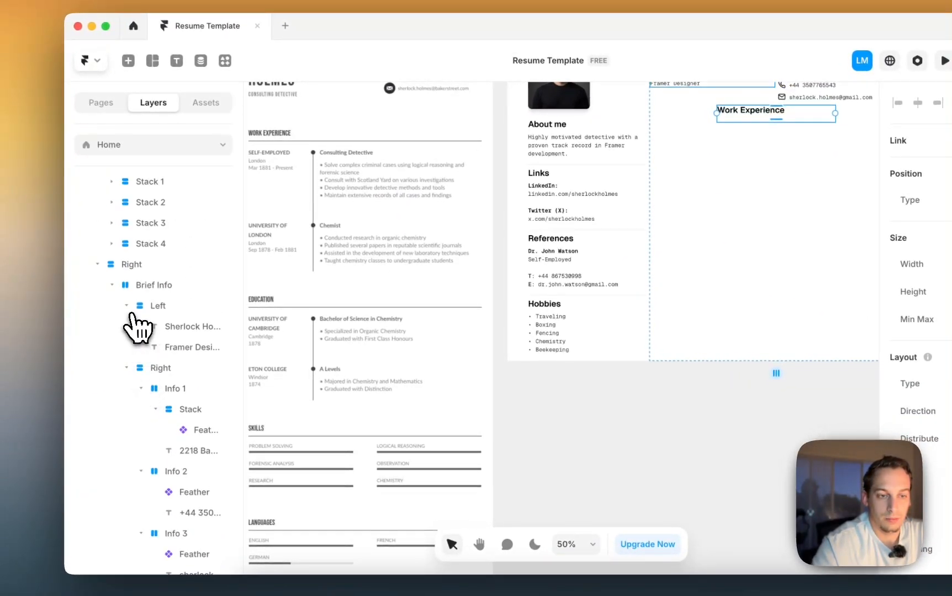
- Make the Work Experience heading fill the column width and set Right column spacing to 20
click(126, 306)
click(112, 286)
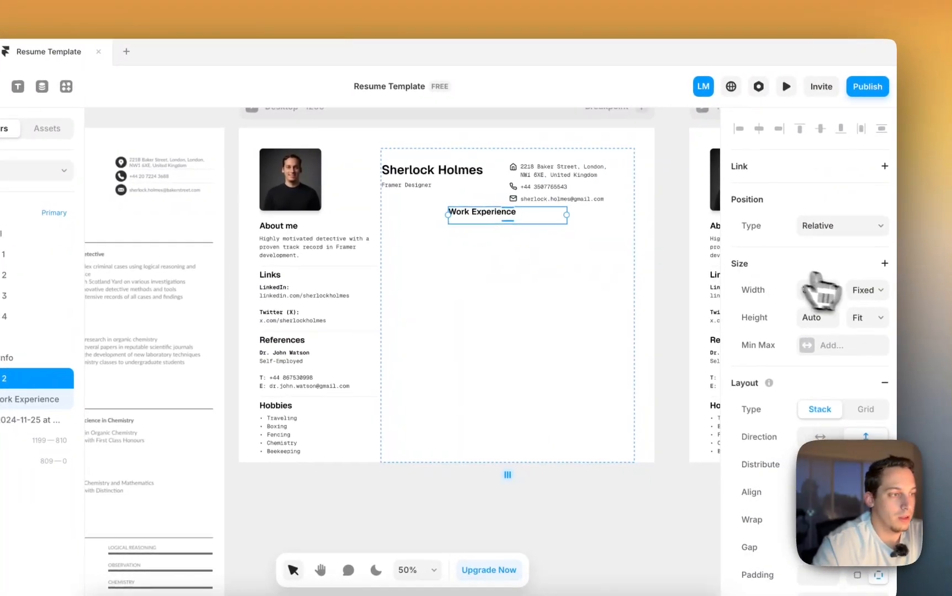
click(850, 286)
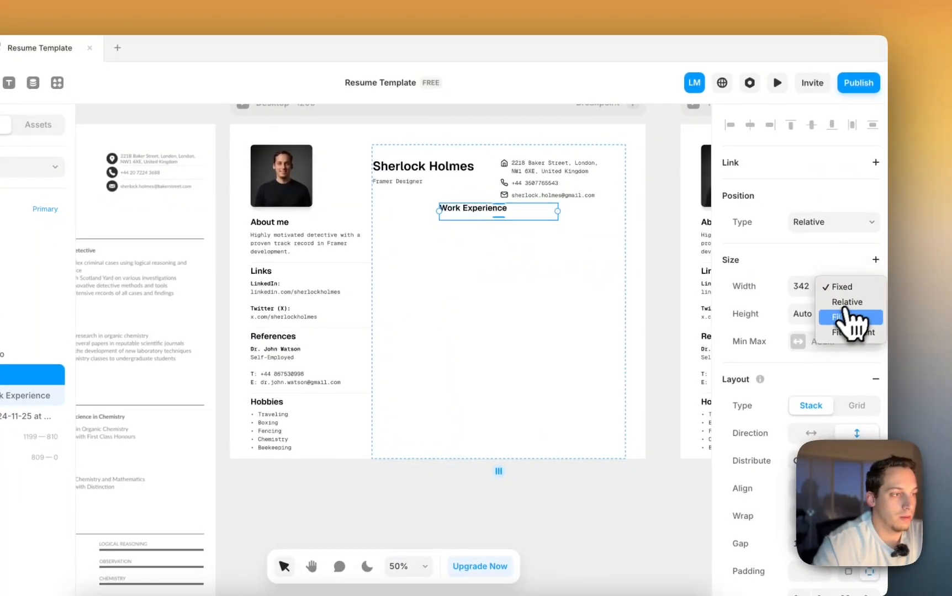
click(861, 317)
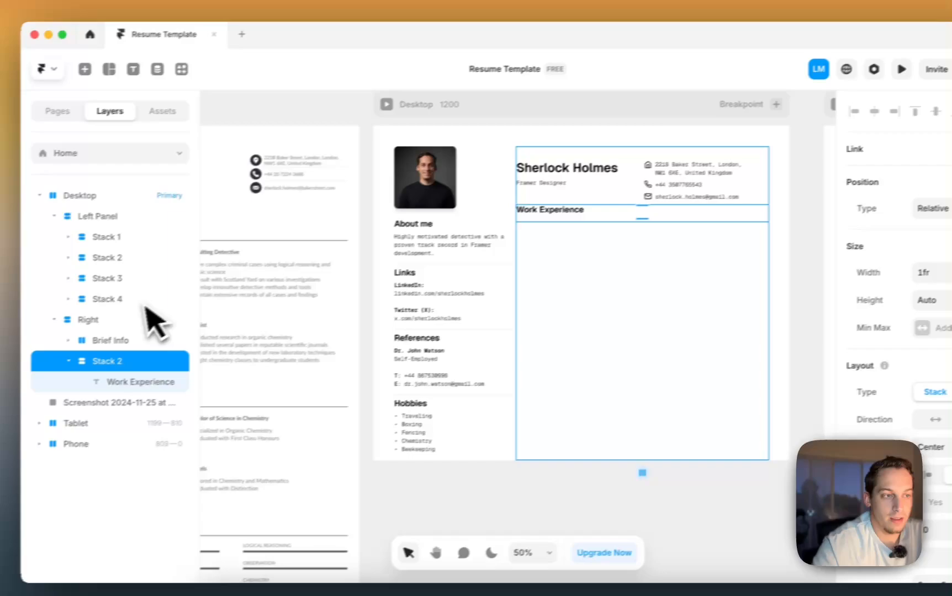
click(147, 320)
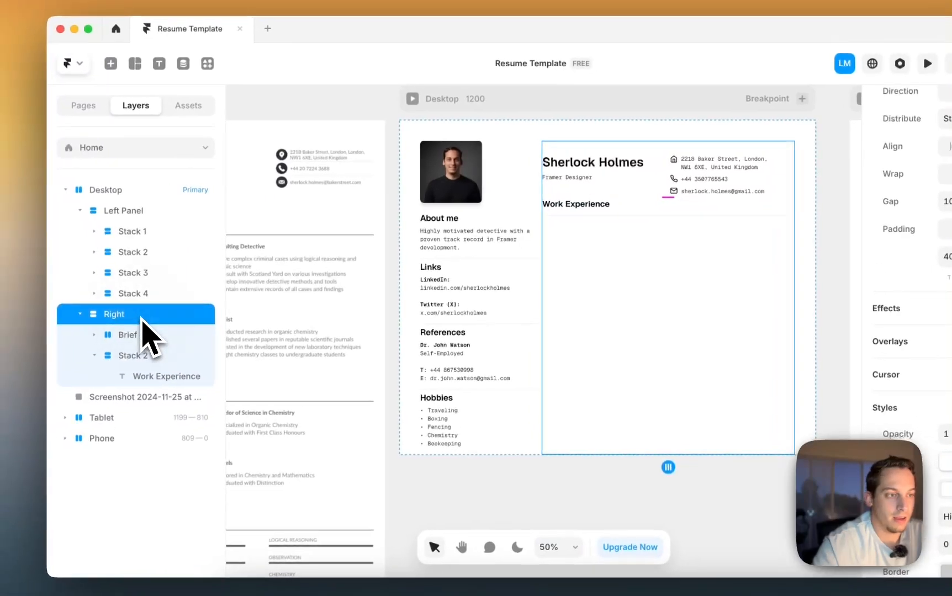
click(801, 205)
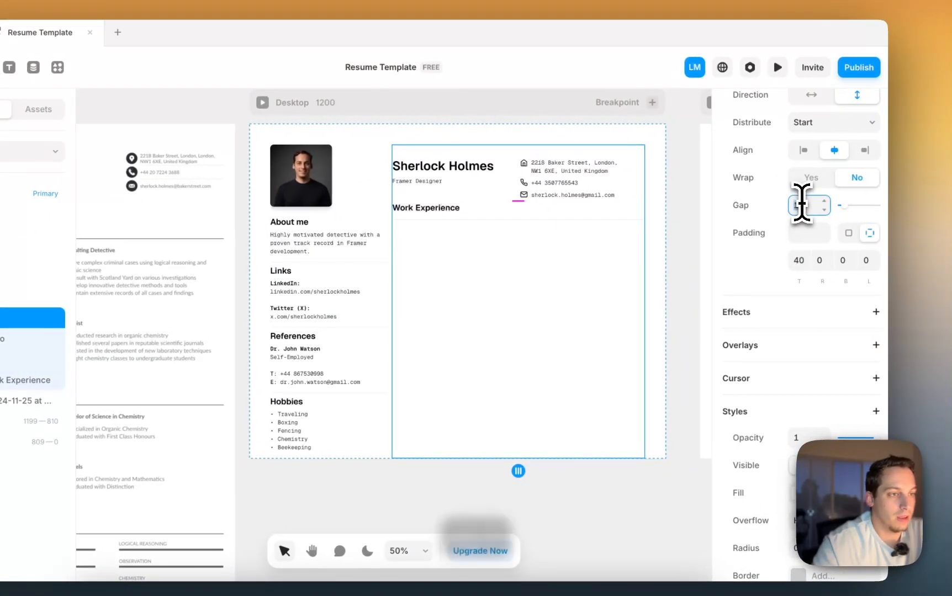
key(shift+Up)
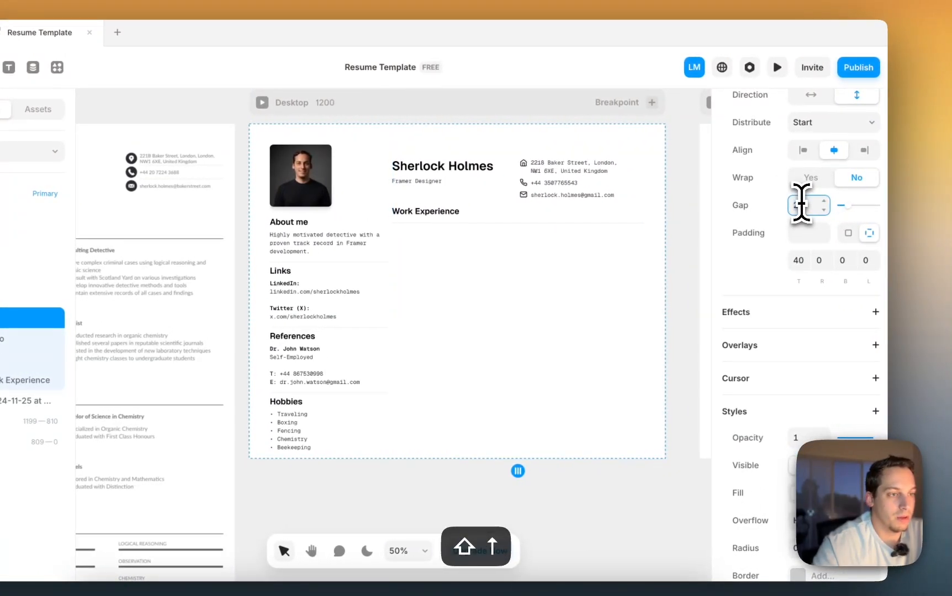
- Select Stack 2 holding the Work Experience heading and pan to the space beneath it
scroll(602, 232, left, 3)
scroll(602, 232, right, 3)
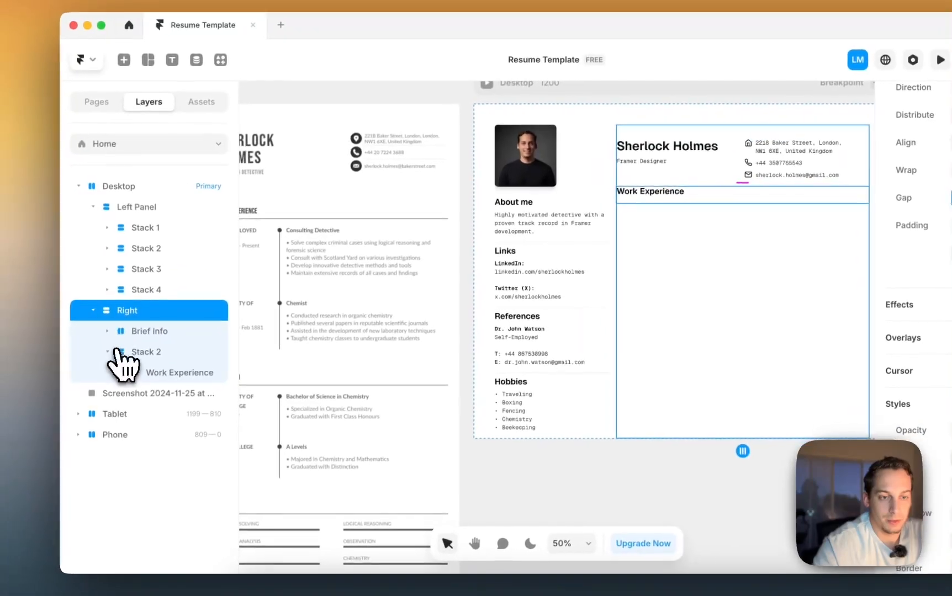
click(67, 360)
scroll(254, 353, left, 3)
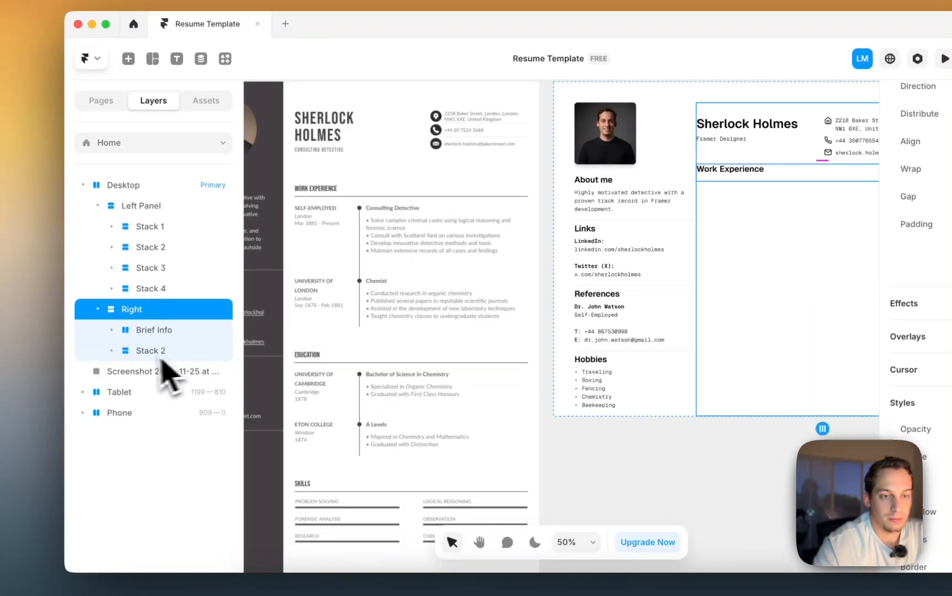
click(149, 351)
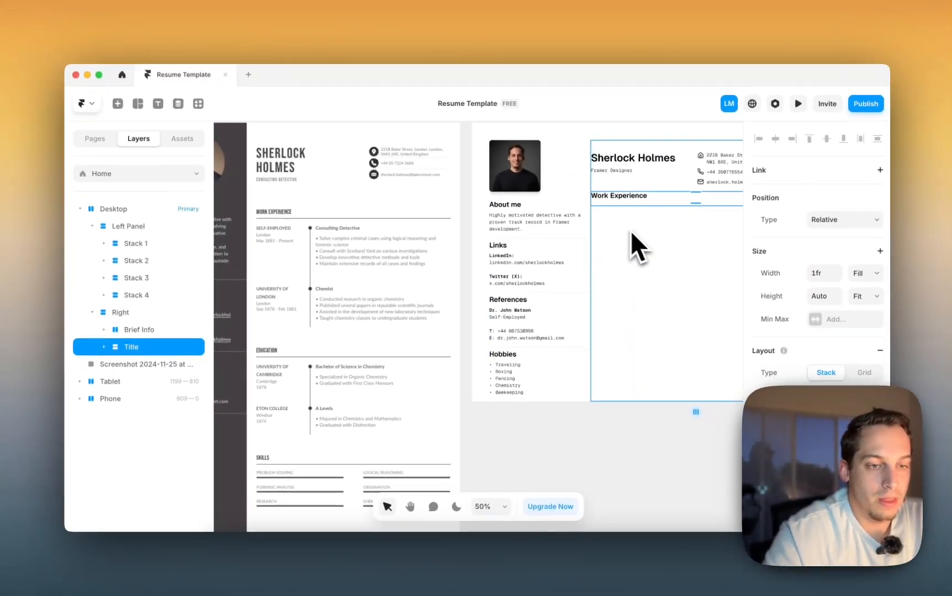
scroll(326, 326, left, 3)
scroll(325, 325, down, 1)
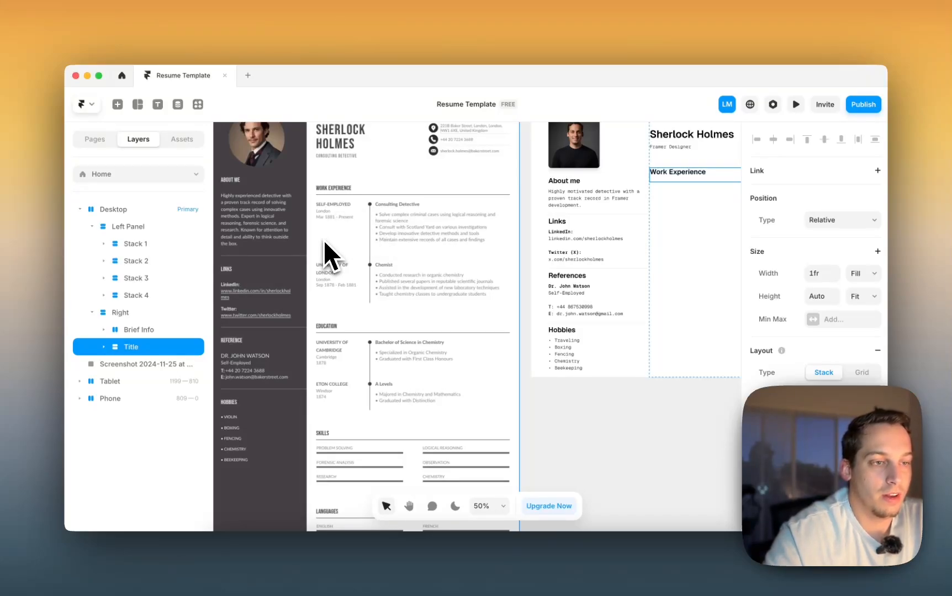
scroll(317, 198, up, 2)
scroll(314, 198, left, 1)
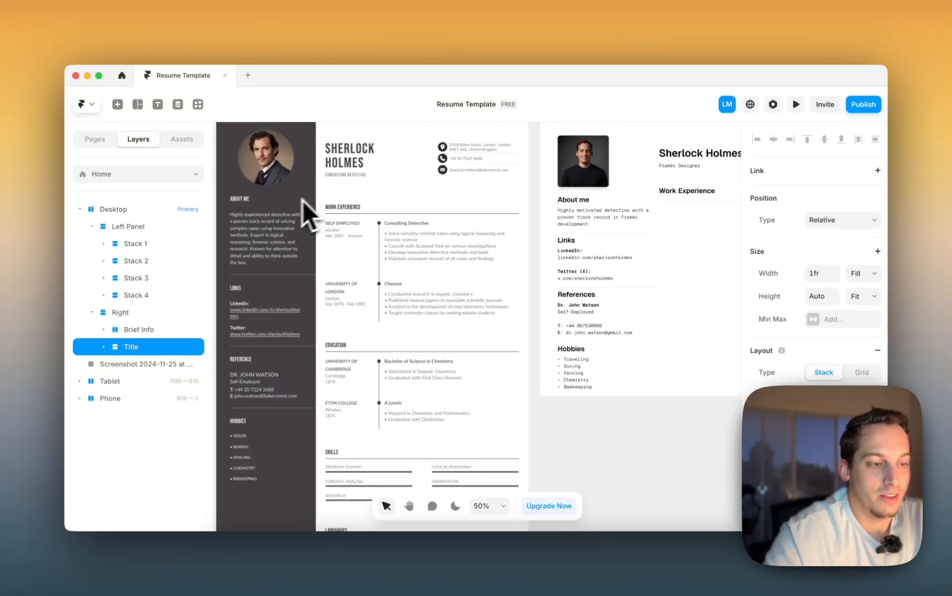
scroll(663, 218, right, 3)
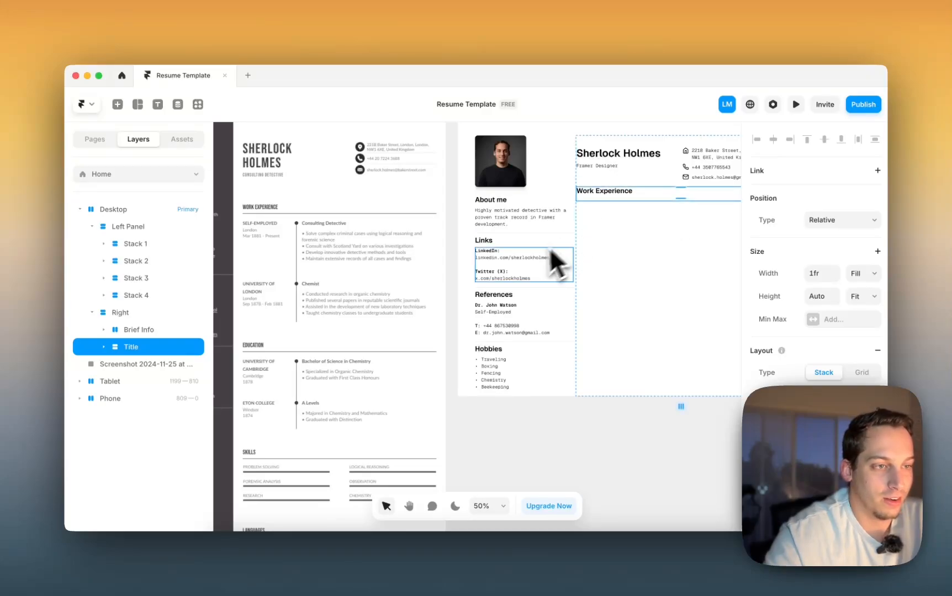
scroll(517, 229, left, 3)
scroll(517, 229, right, 6)
scroll(556, 246, down, 2)
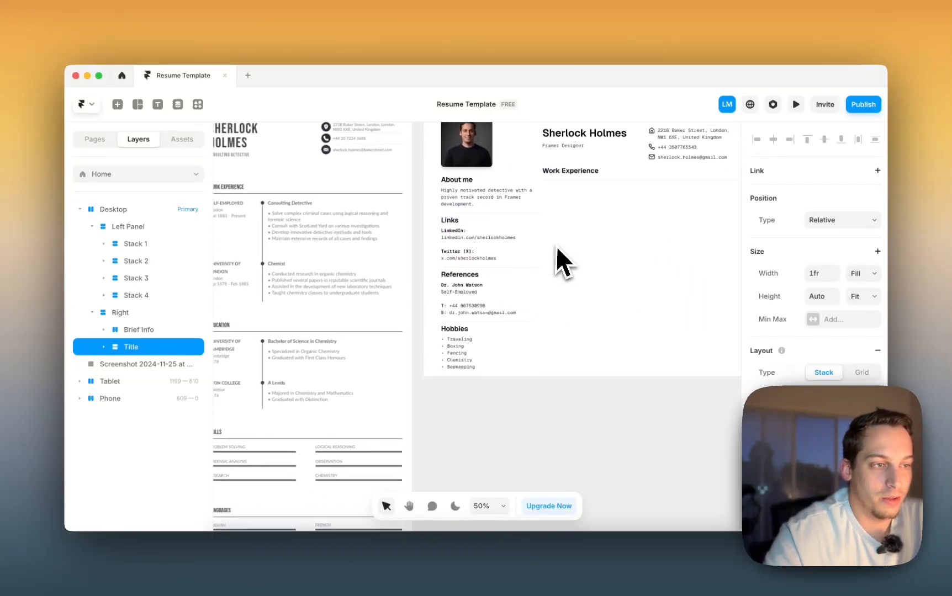
scroll(555, 246, right, 2)
scroll(444, 339, right, 1)
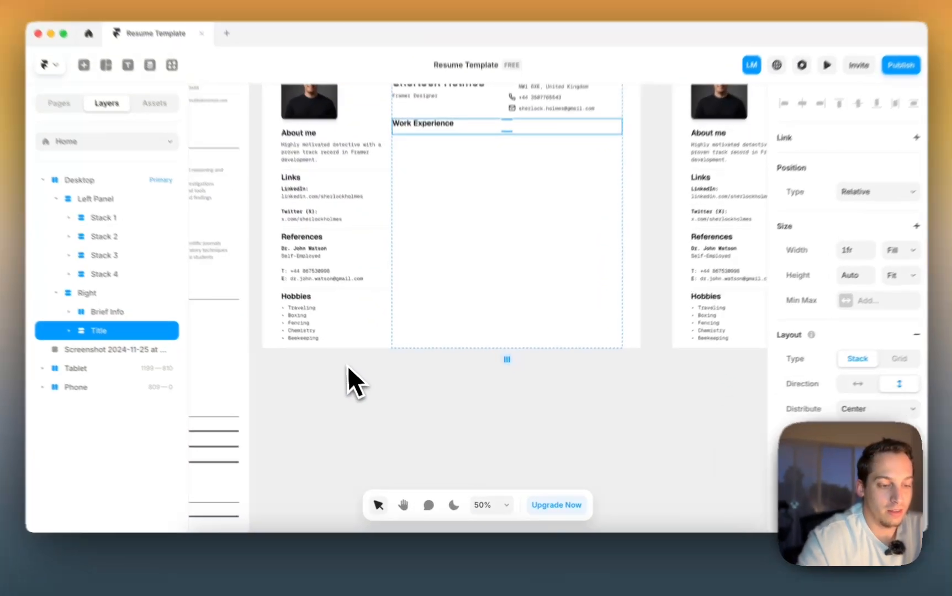
- Draw a pale pink frame and move it under the Work Experience heading
key(f)
drag(299, 381, 350, 434)
scroll(896, 407, down, 2)
click(907, 443)
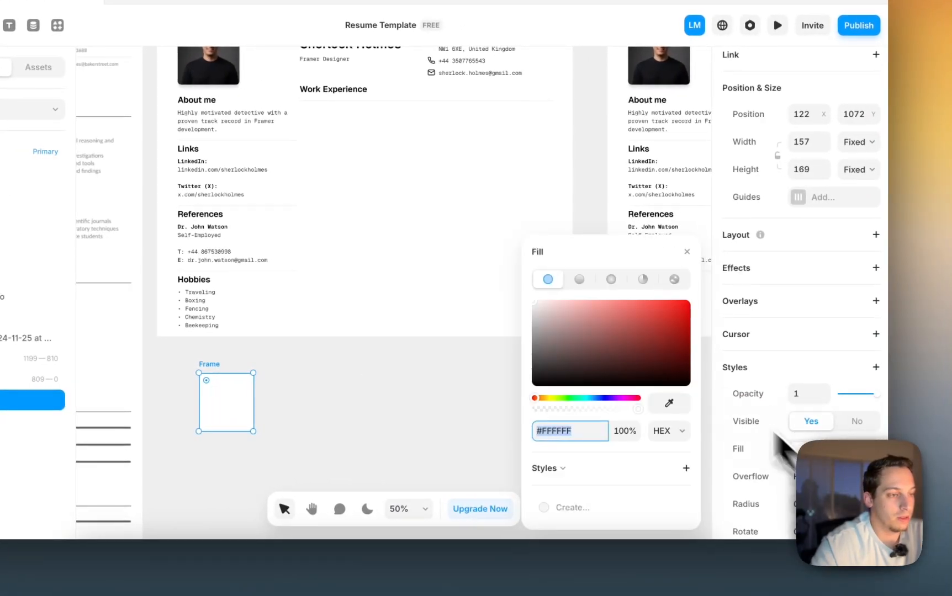
click(673, 300)
drag(597, 309, 555, 304)
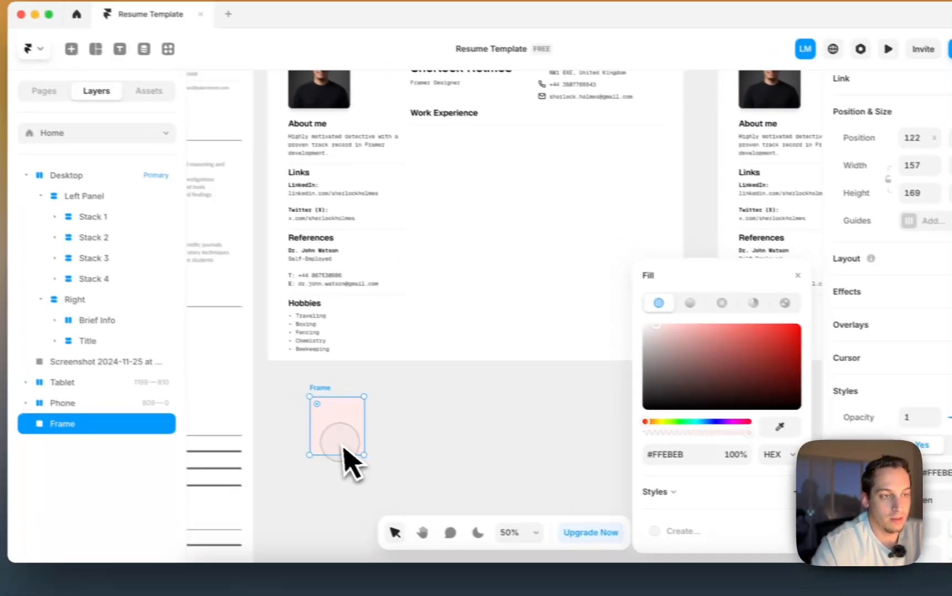
drag(238, 419, 339, 184)
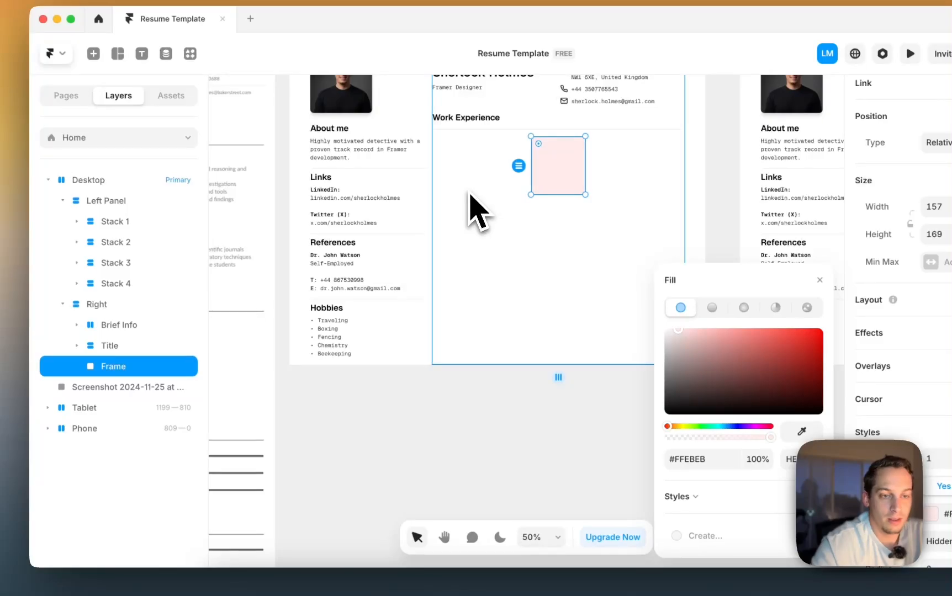
- Duplicate the pink frame and wrap both in a horizontal stack, side by side
key(super+d)
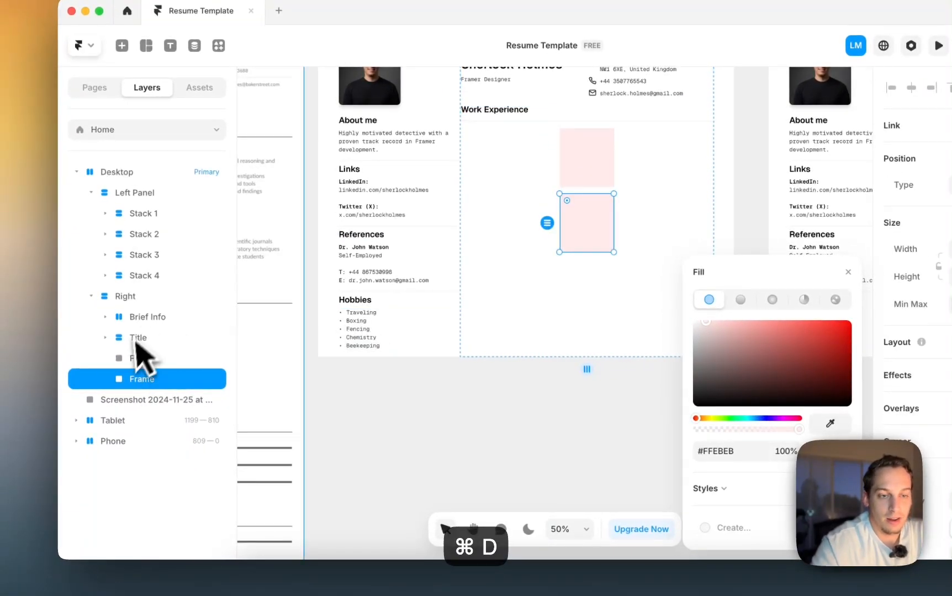
shift+click(136, 358)
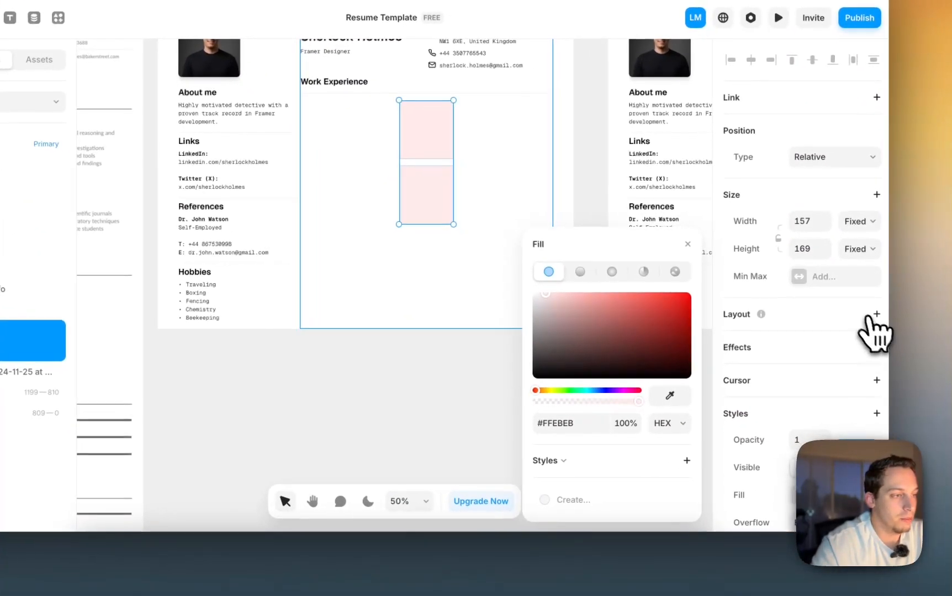
click(876, 314)
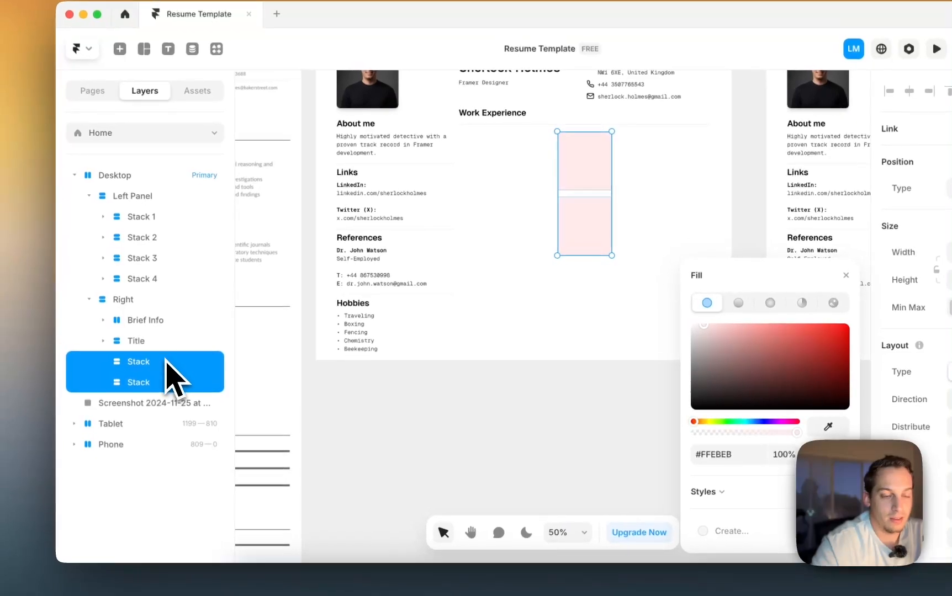
right_click(166, 362)
click(185, 377)
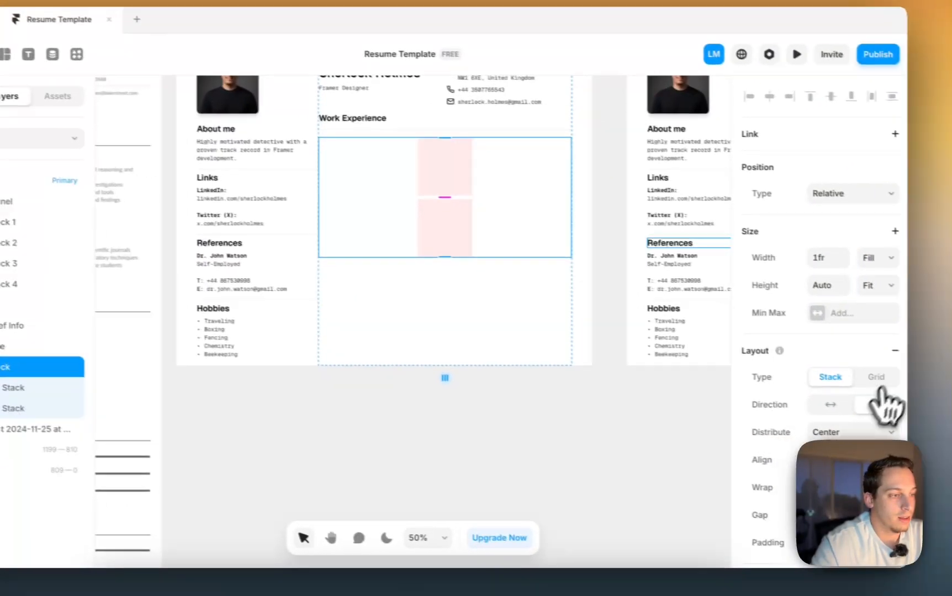
click(814, 402)
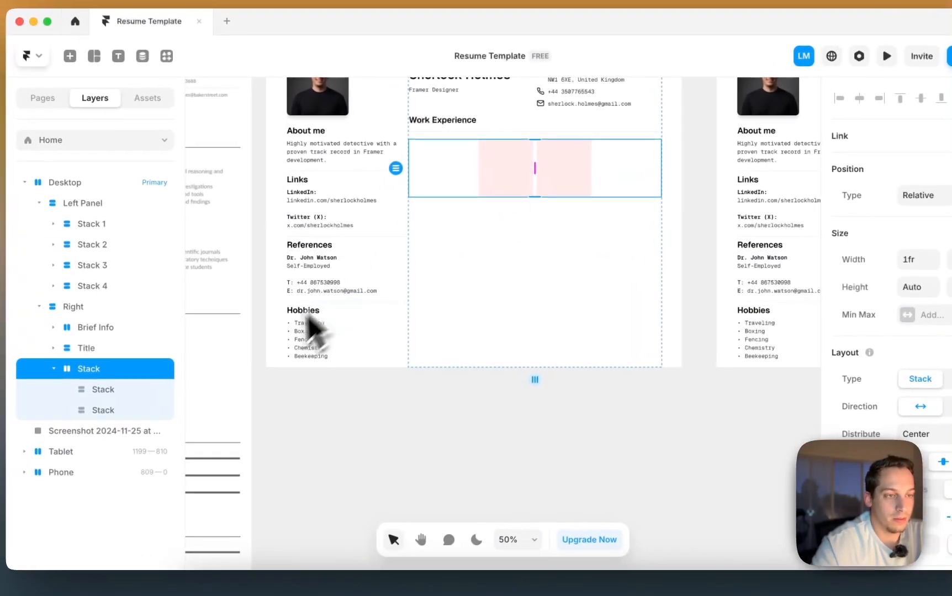
- Set the second pink box's width to Fill so it takes the remaining space
scroll(234, 402, left, 4)
scroll(349, 409, left, 2)
scroll(349, 408, up, 1)
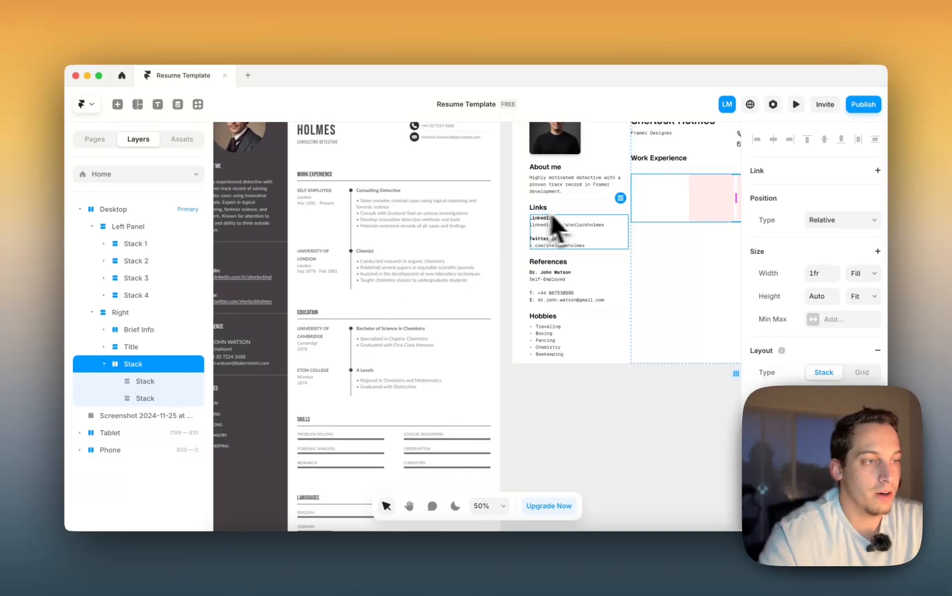
scroll(550, 218, right, 5)
click(505, 213)
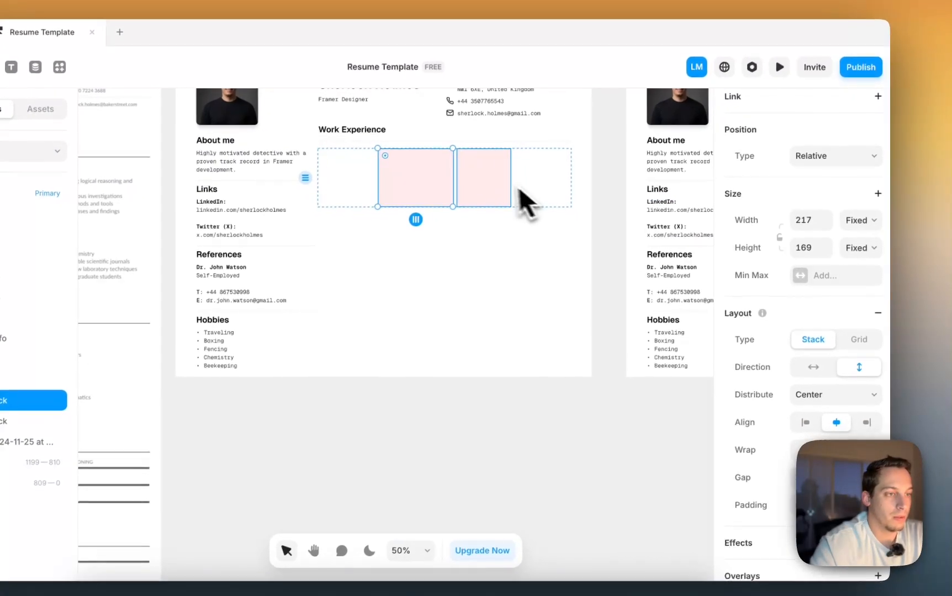
click(521, 207)
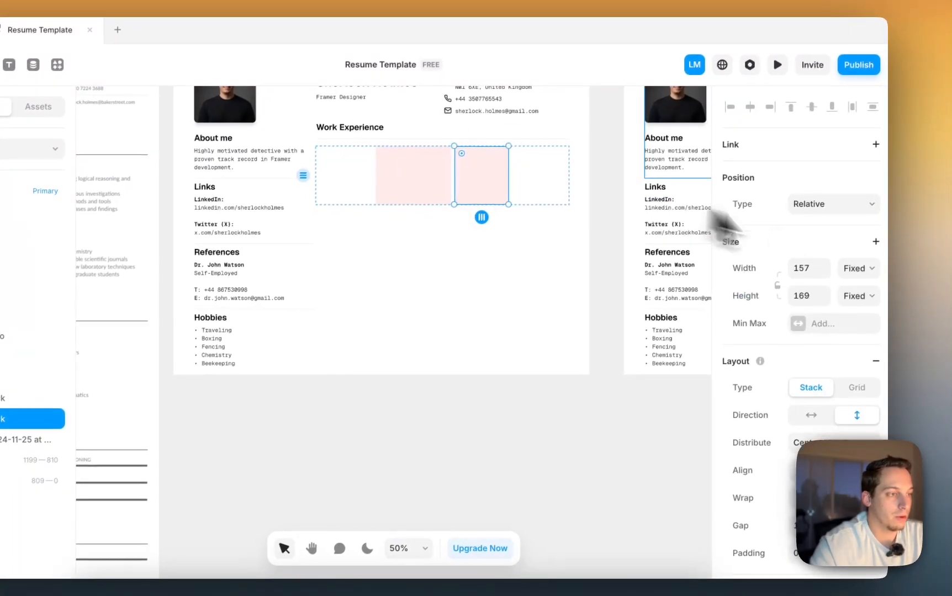
click(859, 268)
click(843, 298)
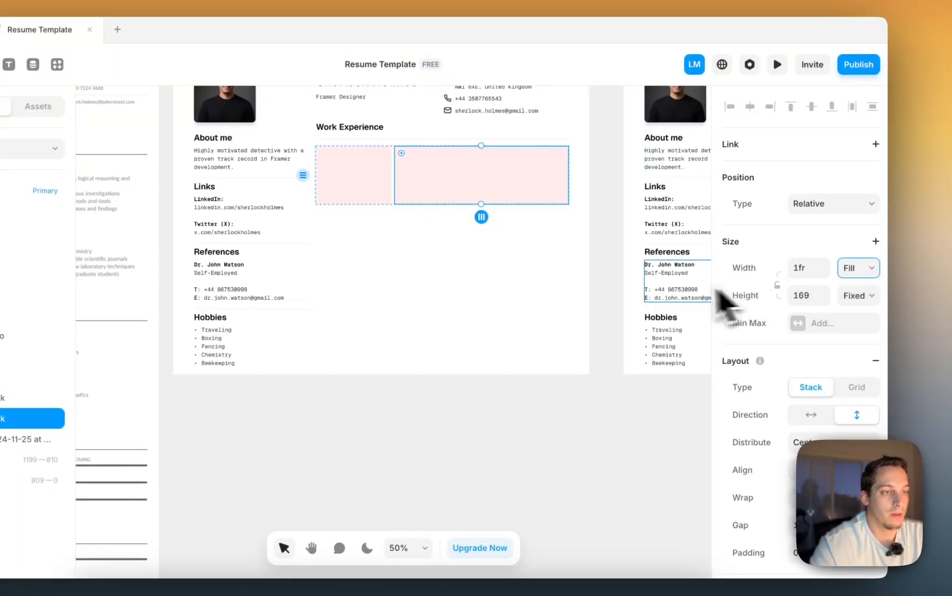
click(589, 414)
scroll(588, 441, down, 3)
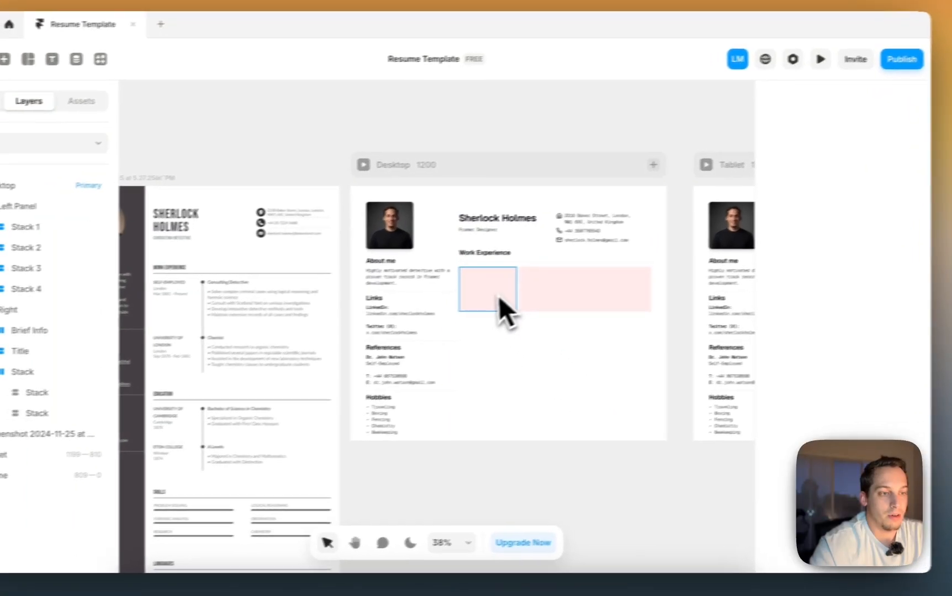
click(443, 301)
- Copy the LinkedIn and Twitter text into the first pink box with Fill width
scroll(520, 308, left, 3)
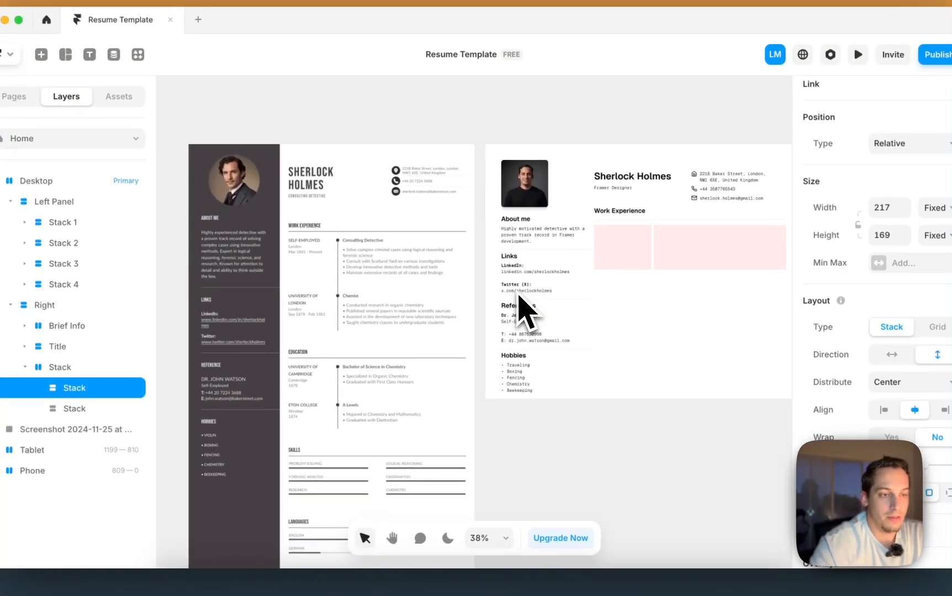
scroll(309, 278, up, 5)
scroll(310, 260, down, 2)
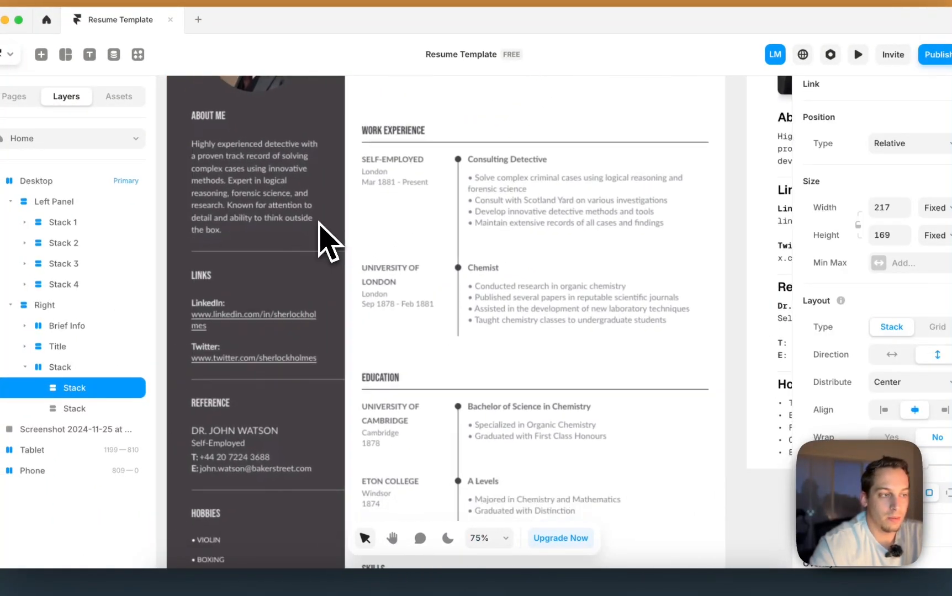
scroll(330, 240, down, 3)
click(556, 219)
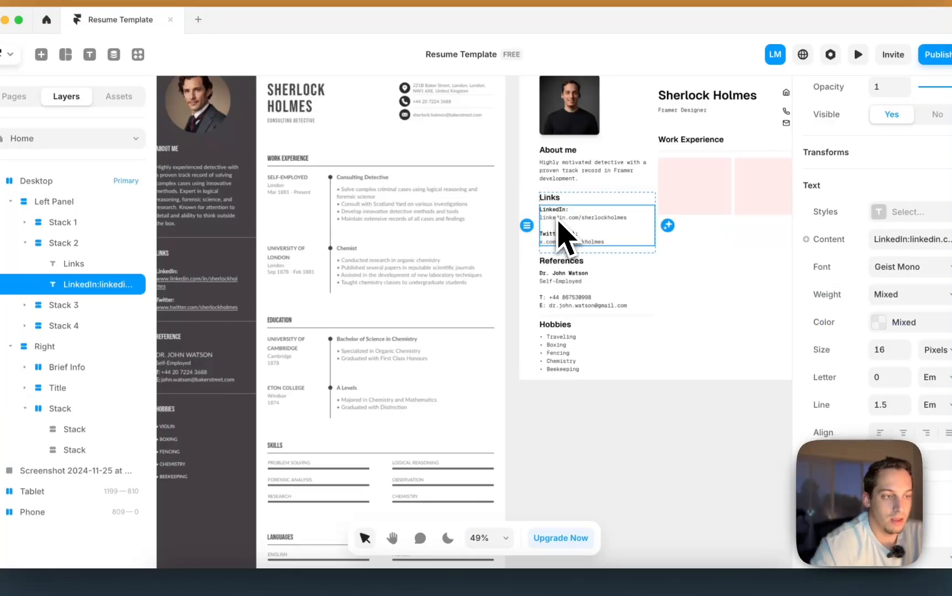
drag(559, 226, 683, 493)
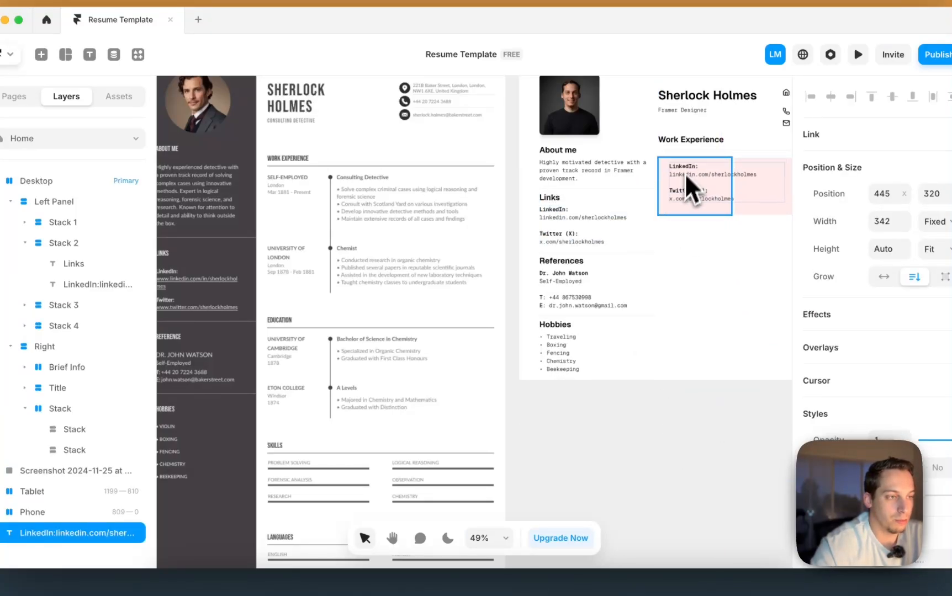
drag(686, 176, 681, 185)
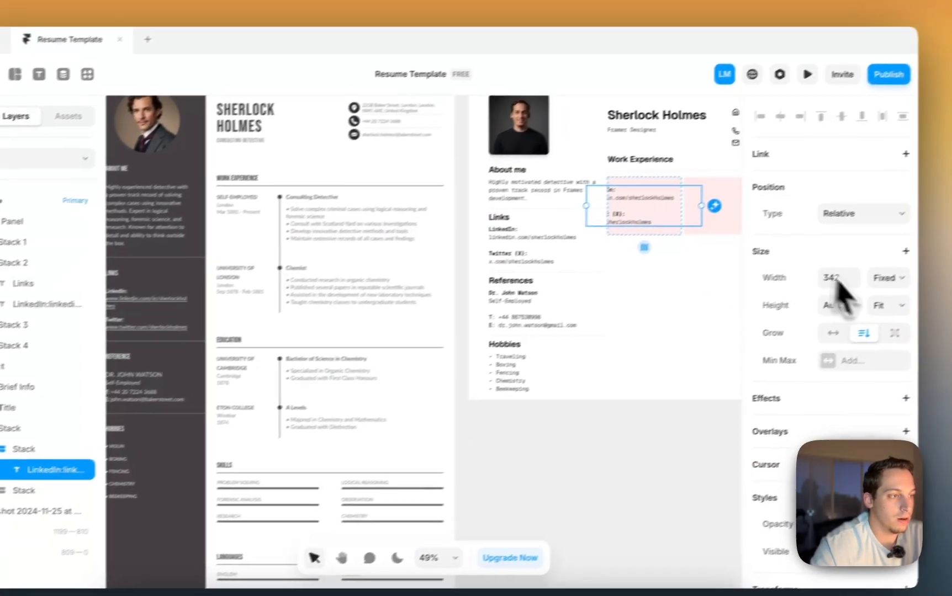
click(935, 258)
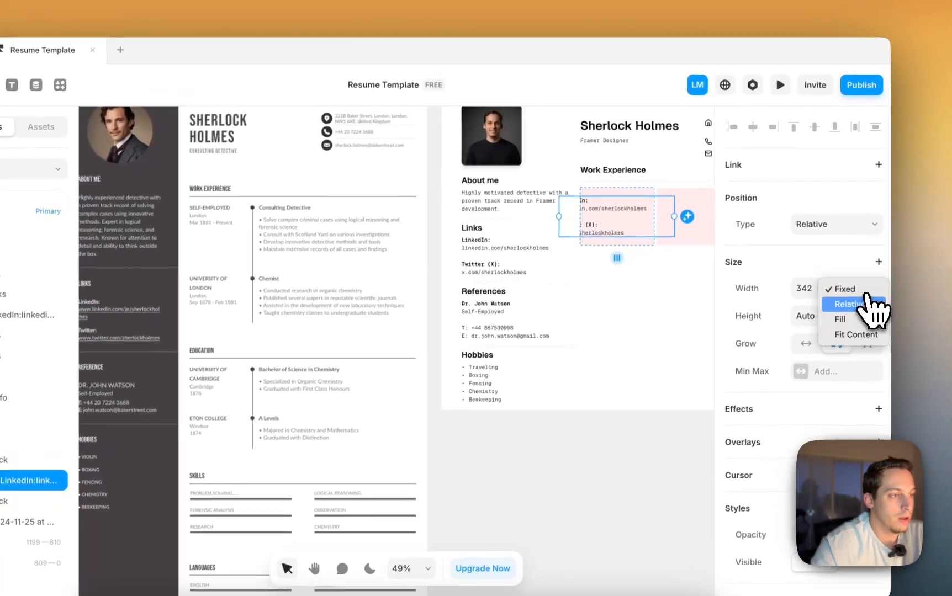
click(948, 294)
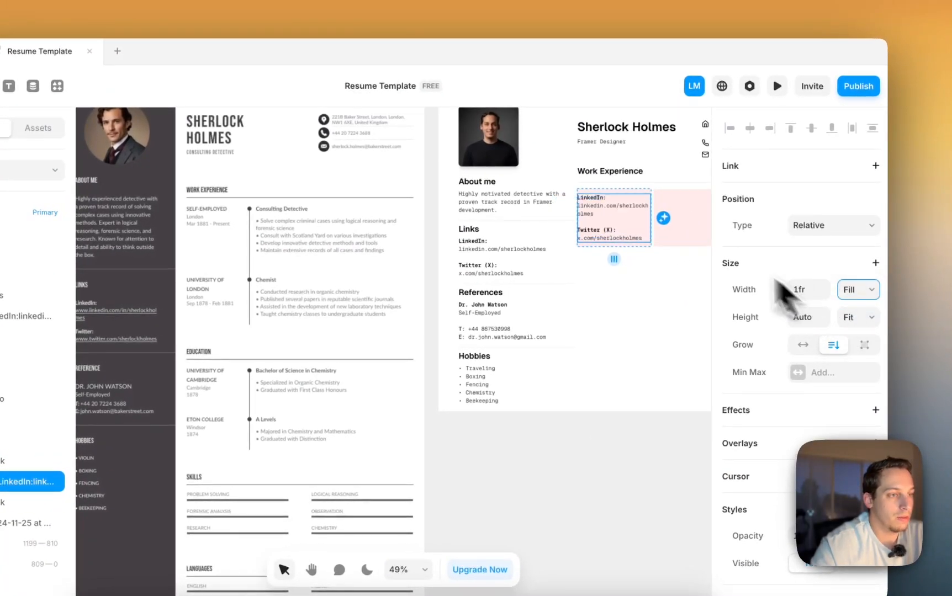
- Set the first pink box's height to Fit Content
click(635, 207)
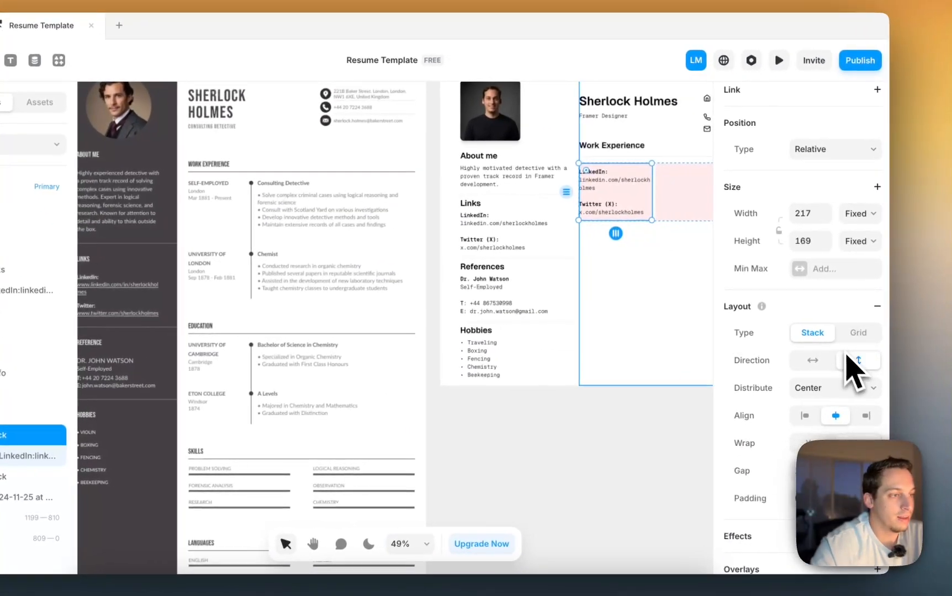
click(858, 241)
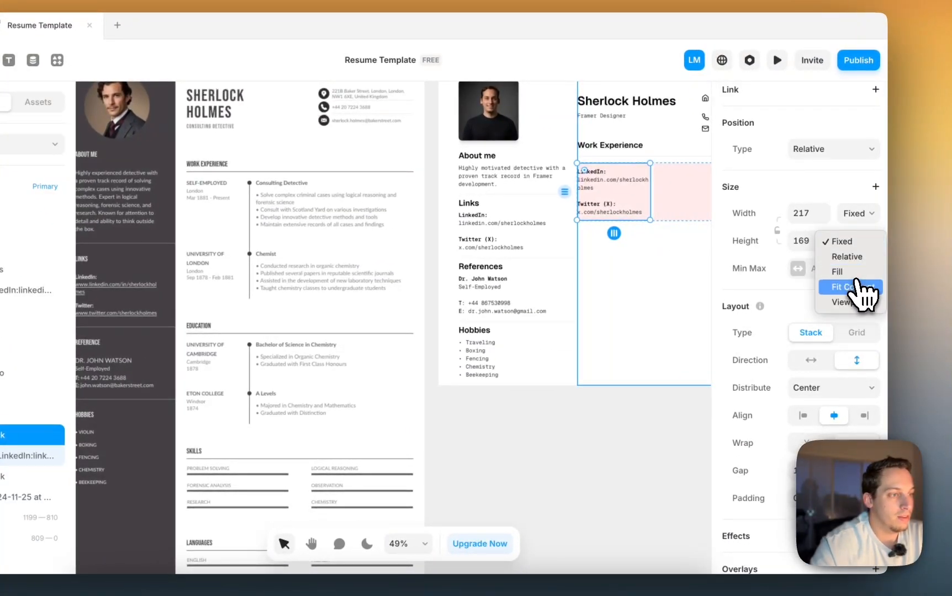
click(859, 288)
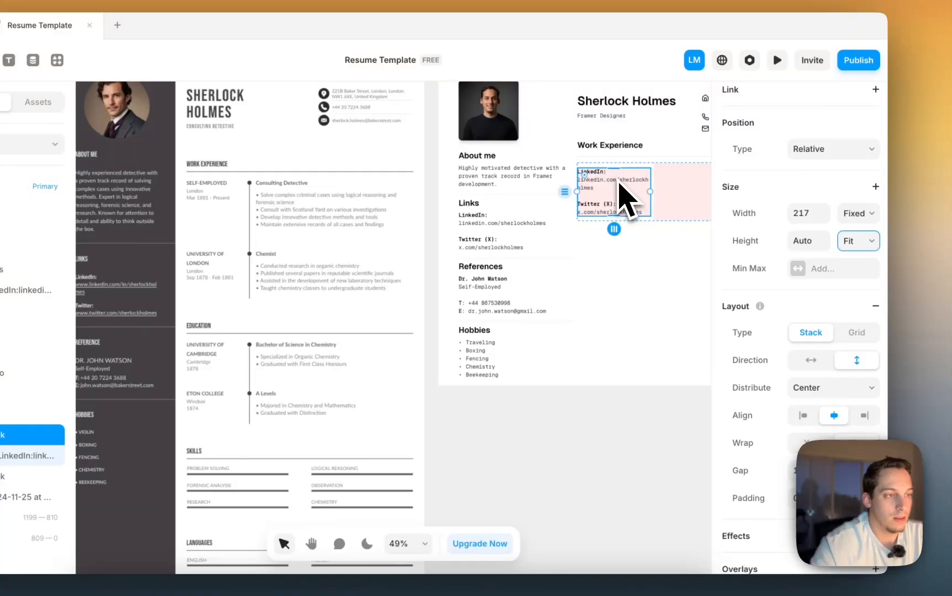
click(627, 188)
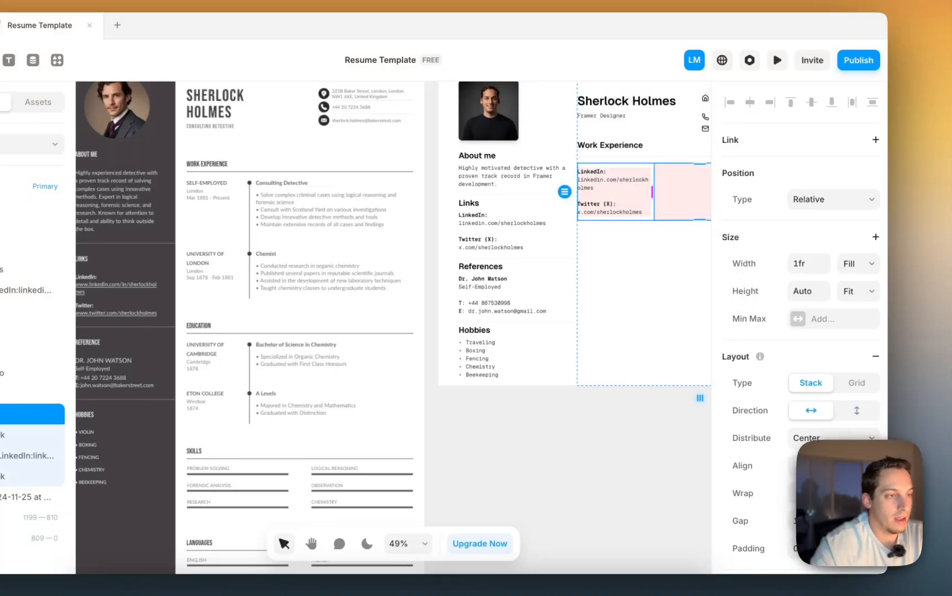
- Delete the Twitter lines and replace the LinkedIn label with 'Self-employed'
click(609, 197)
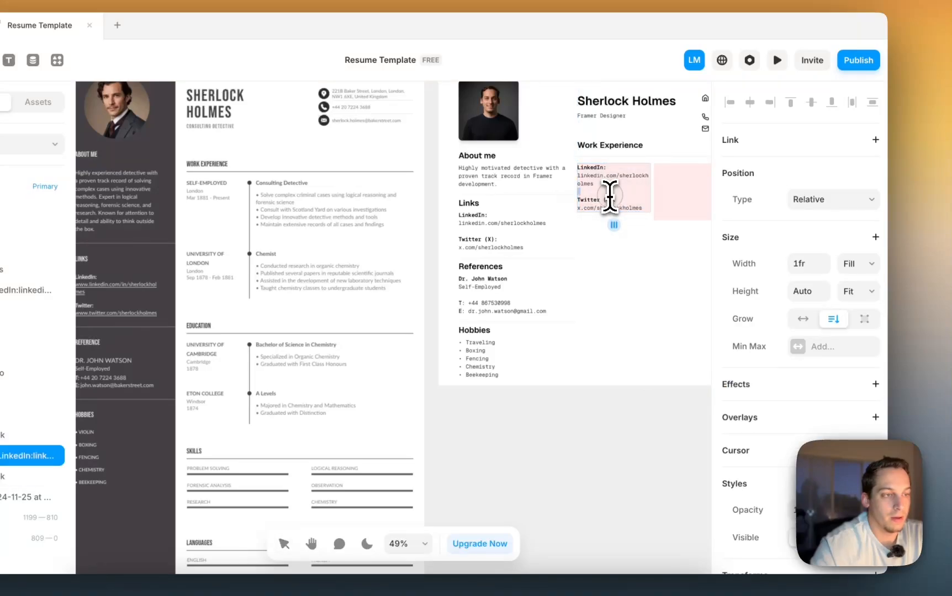
scroll(610, 197, up, 3)
drag(657, 214, 554, 208)
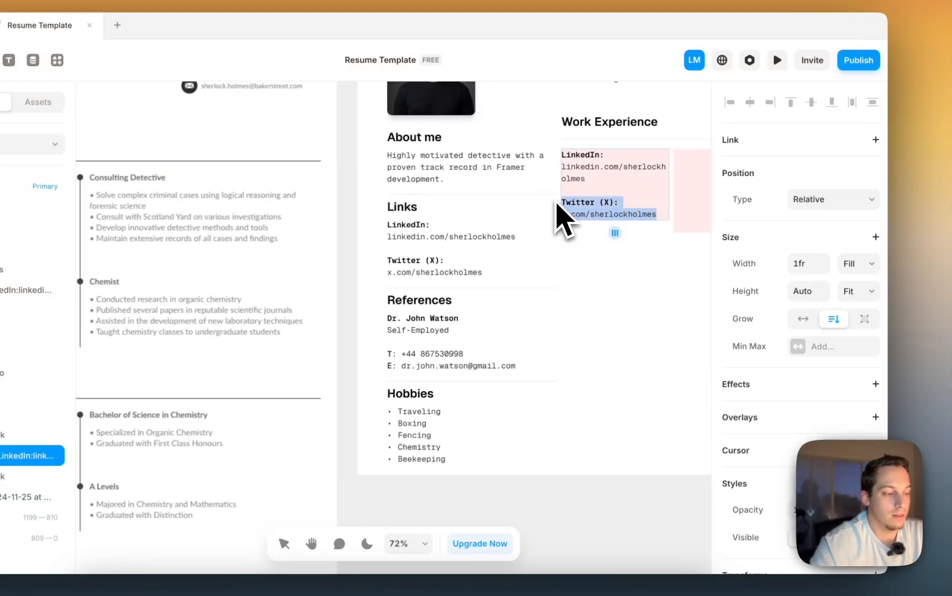
key(BackSpace)
key(BackSpace)
triple_click(577, 160)
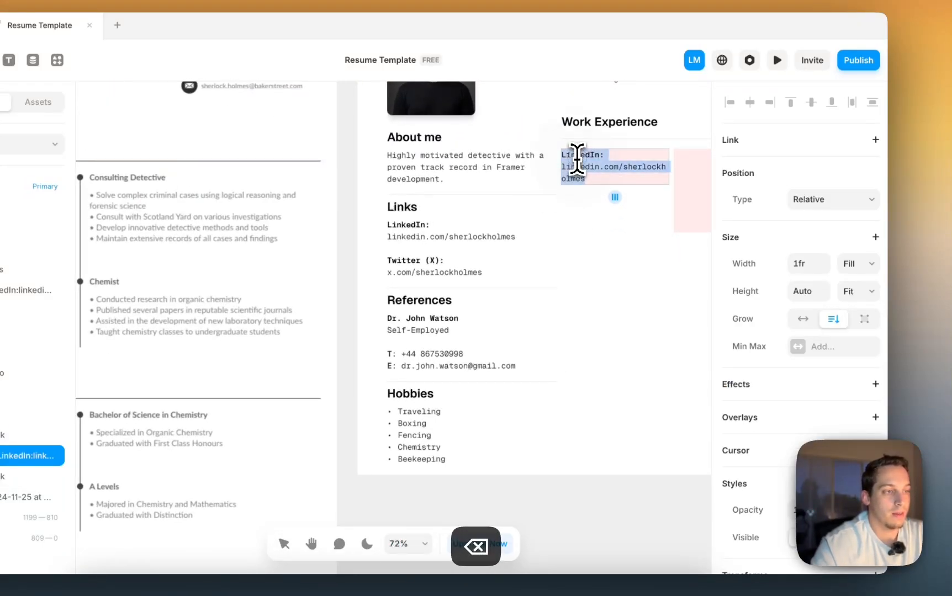
double_click(577, 157)
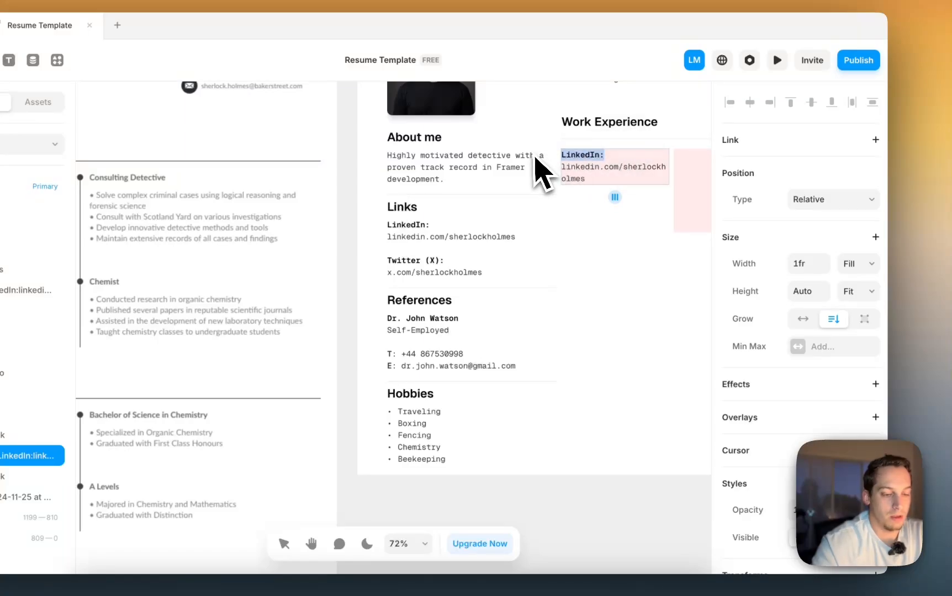
text(Self-employed)
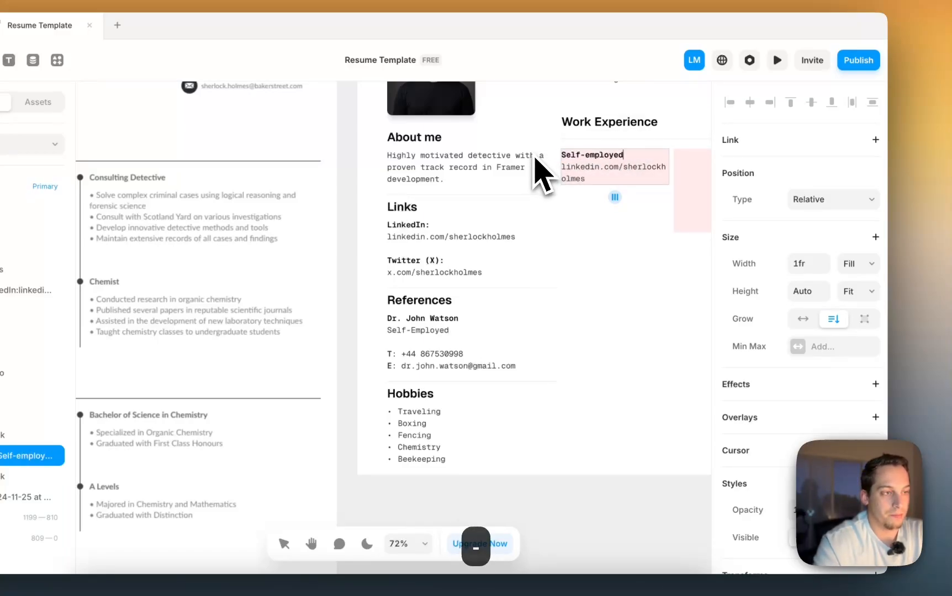
- Replace the LinkedIn address with 'Manchester' and '2022-Present' on separate lines
triple_click(573, 182)
scroll(573, 182, left, 4)
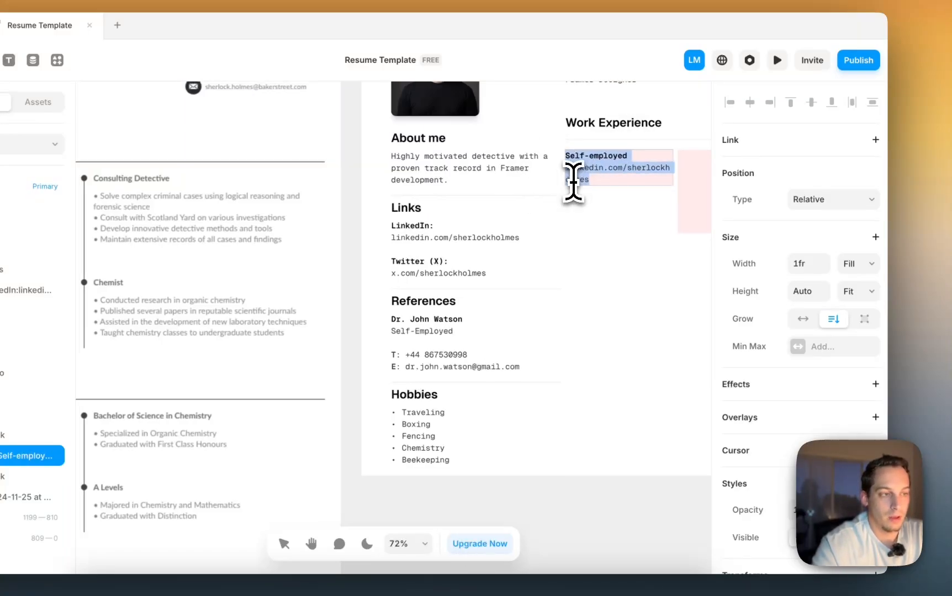
scroll(573, 182, right, 5)
drag(552, 187, 454, 177)
text(Manche)
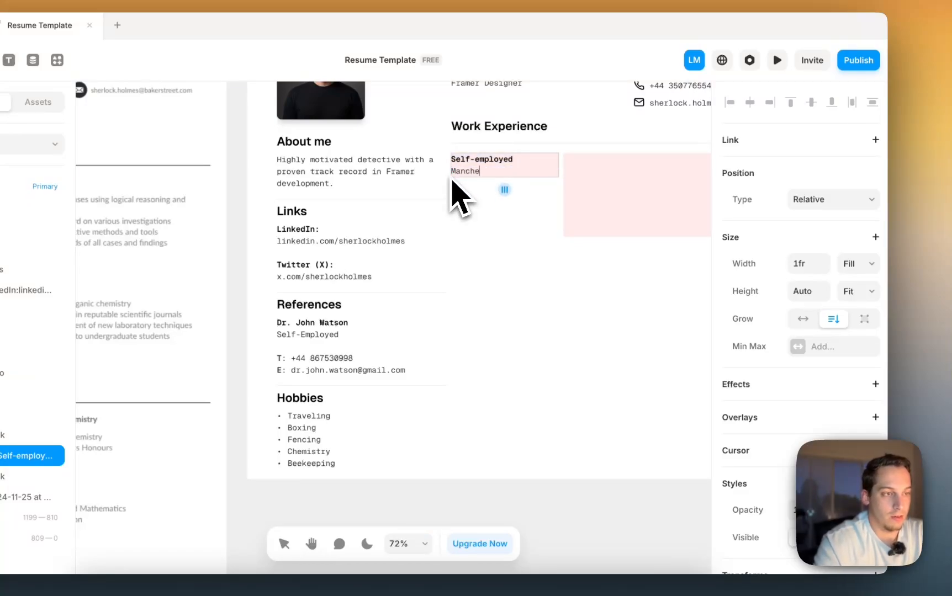
text(ster)
key(shift+Return)
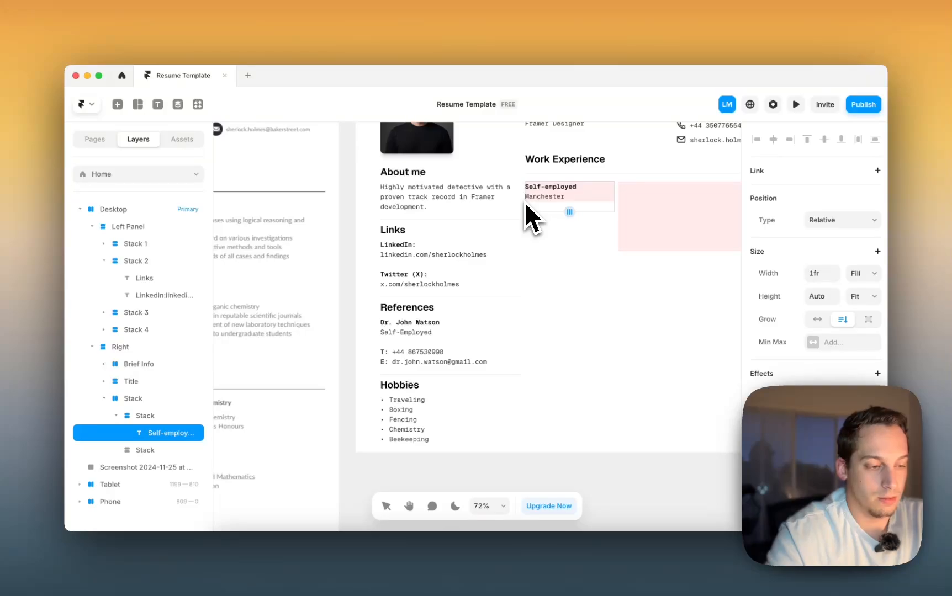
text(2022-Present)
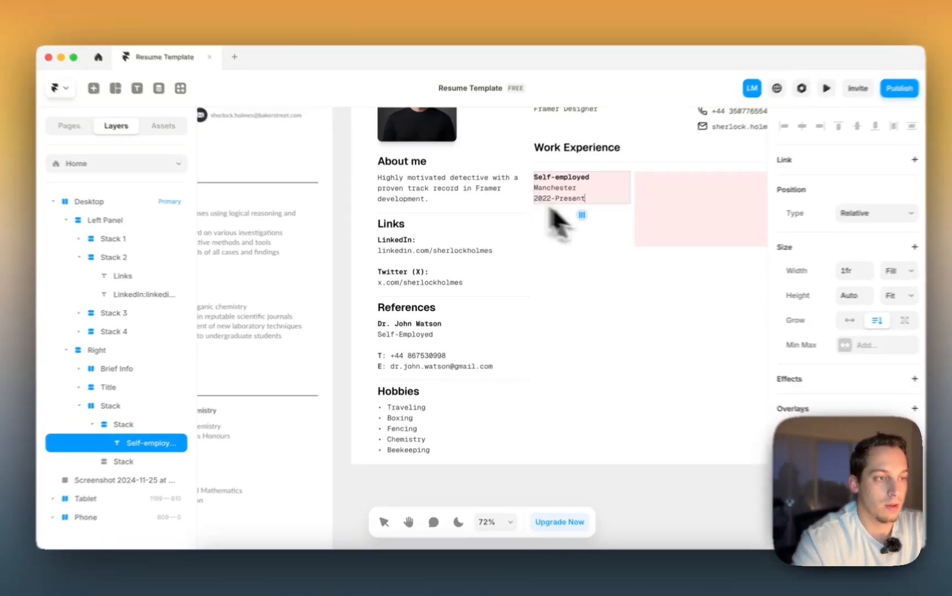
click(598, 228)
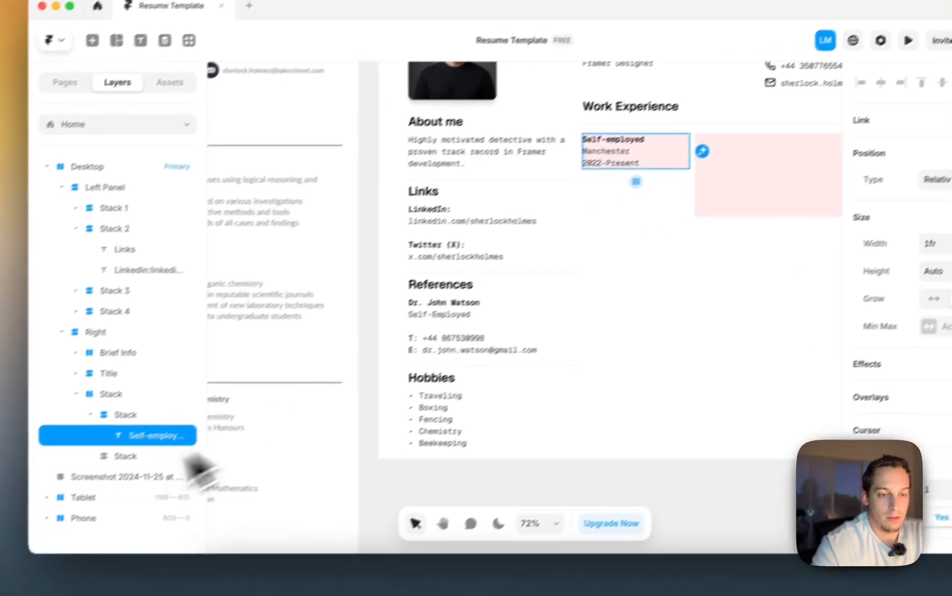
click(91, 436)
- Remove the pink fill from the stack behind the Self-employed entry
scroll(828, 403, down, 8)
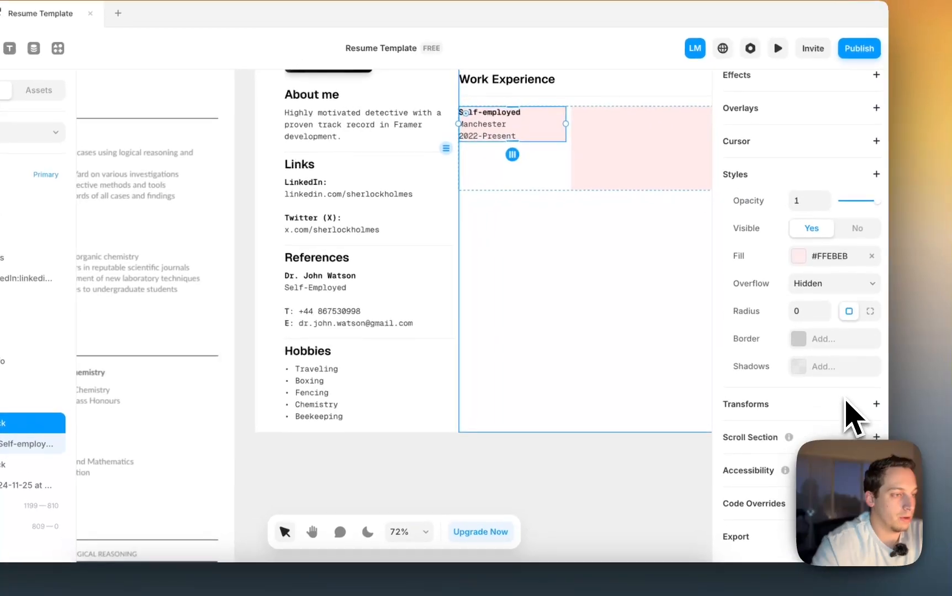
click(879, 245)
scroll(563, 352, right, 5)
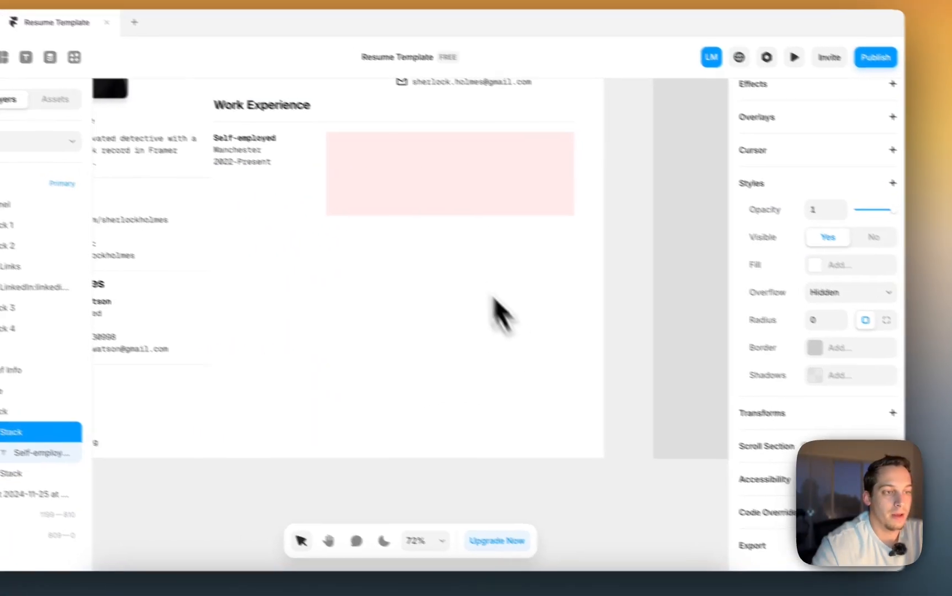
click(472, 283)
click(395, 198)
- Select the Self-employed text layer in the Work Experience row
scroll(388, 195, left, 2)
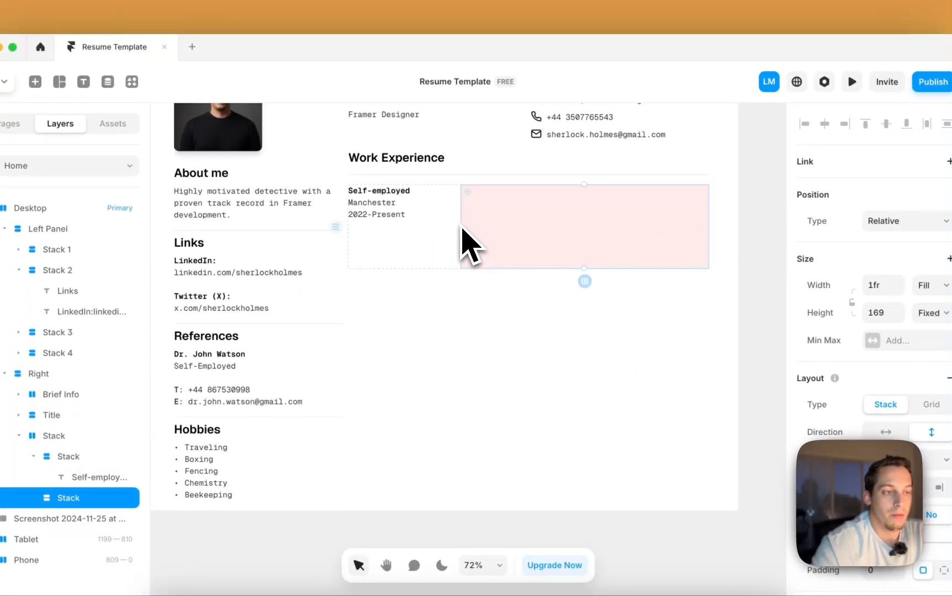
scroll(462, 229, down, 5)
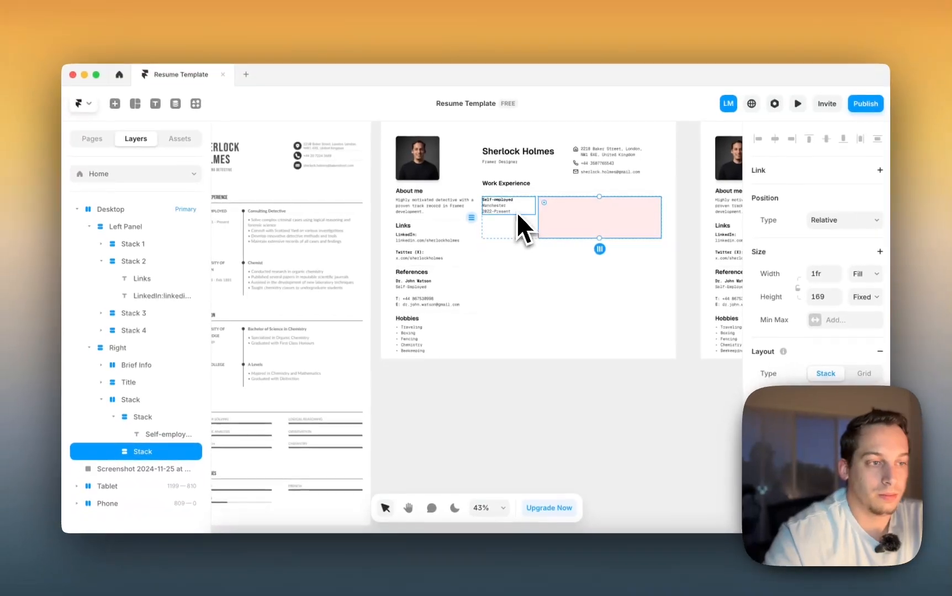
scroll(555, 220, left, 3)
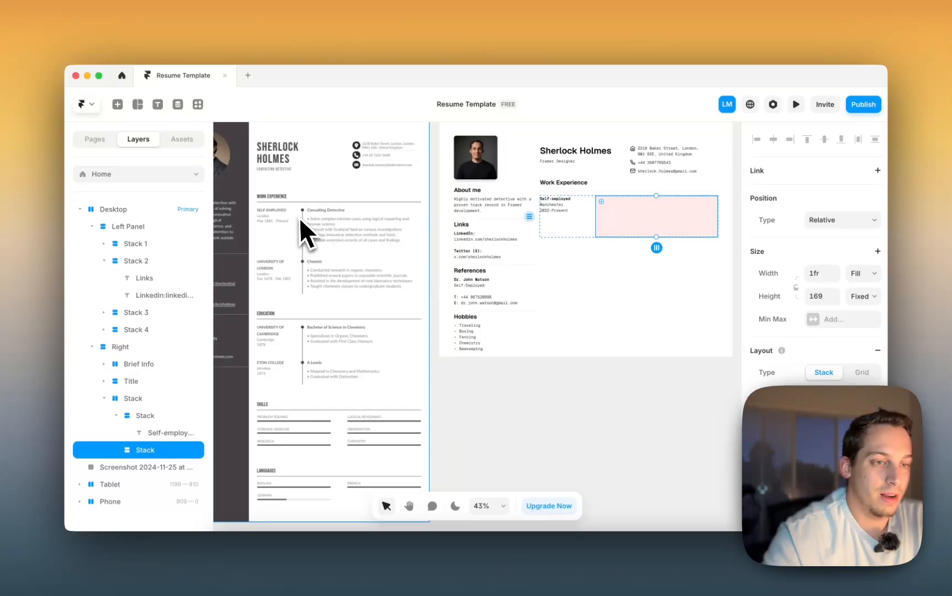
scroll(303, 216, up, 5)
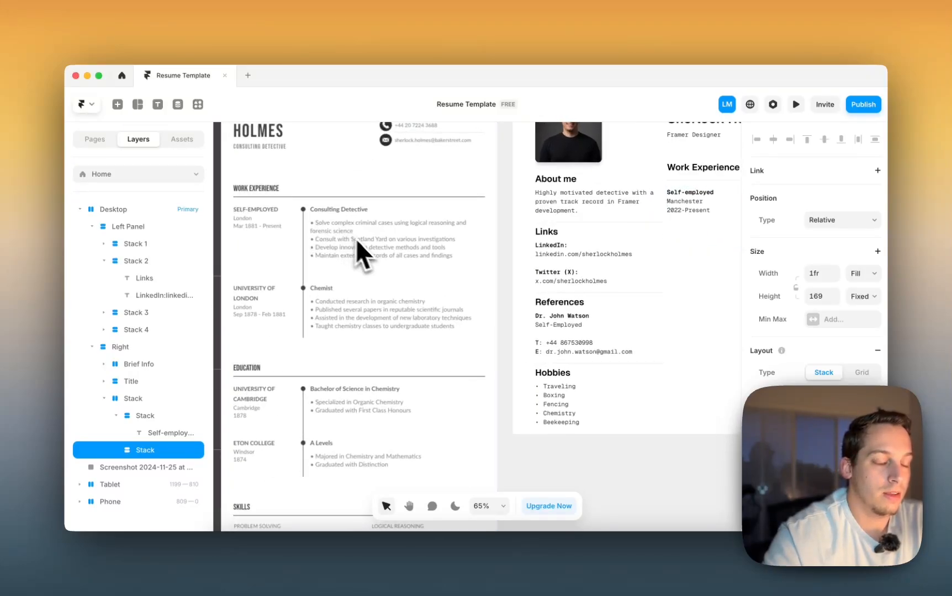
scroll(366, 243, down, 5)
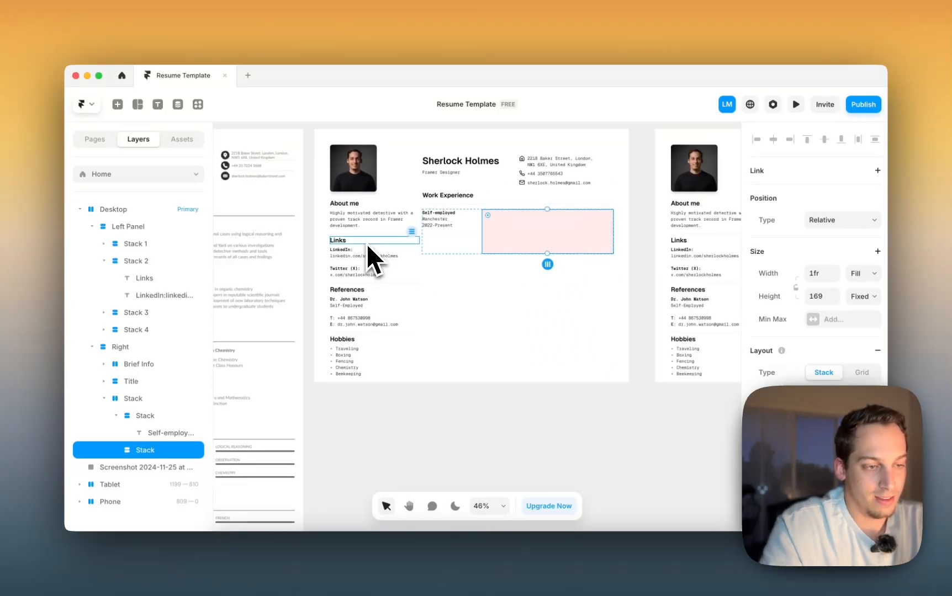
scroll(528, 238, left, 3)
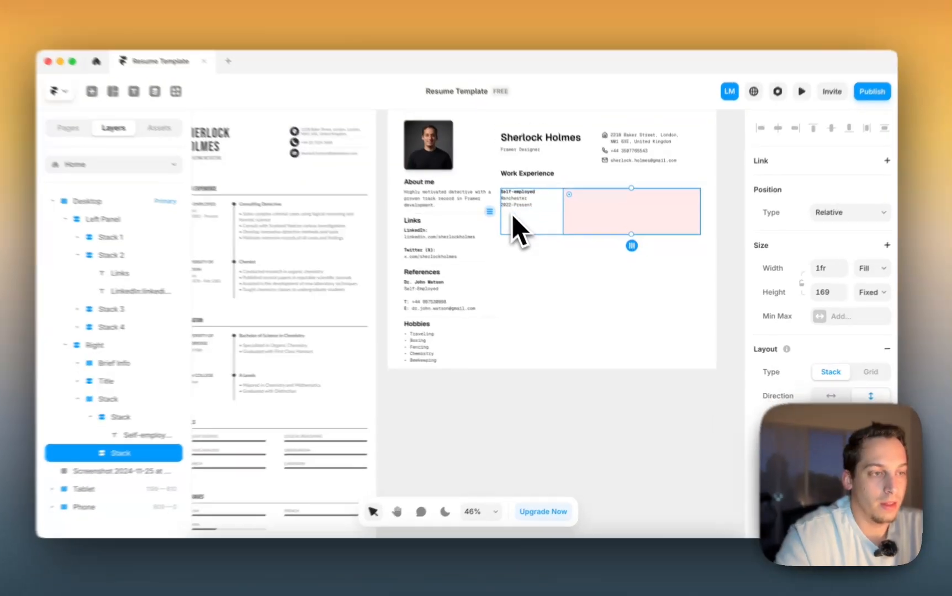
click(516, 215)
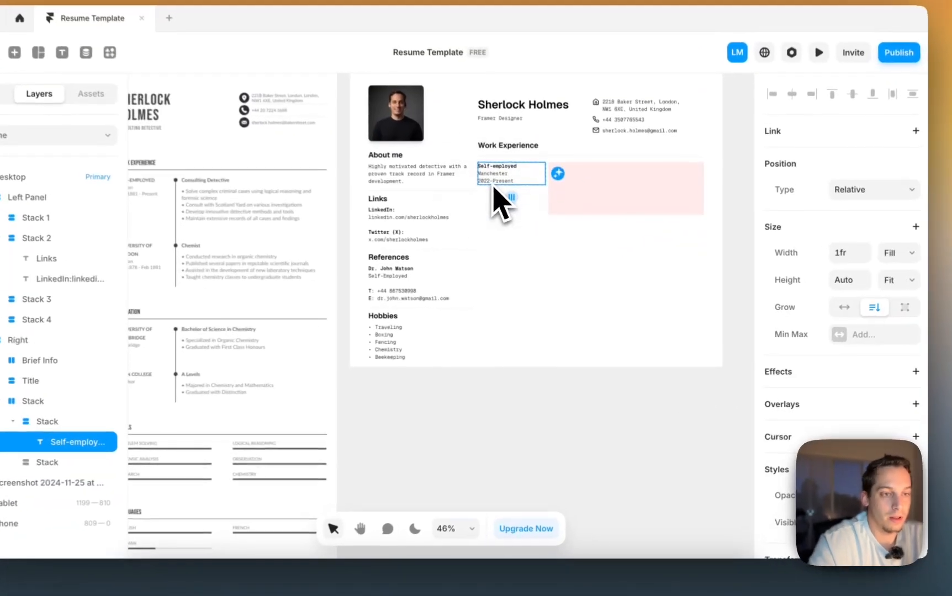
scroll(493, 185, left, 2)
scroll(493, 185, right, 2)
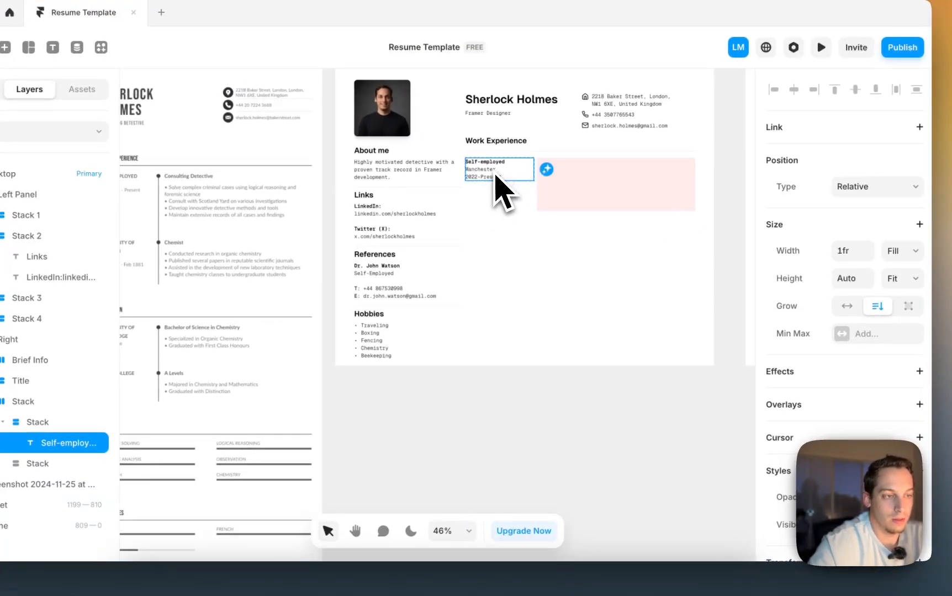
- Option-drag a copy of the Self-employed entry into the pink Stack and set its Width to Fill
drag(493, 178, 542, 213)
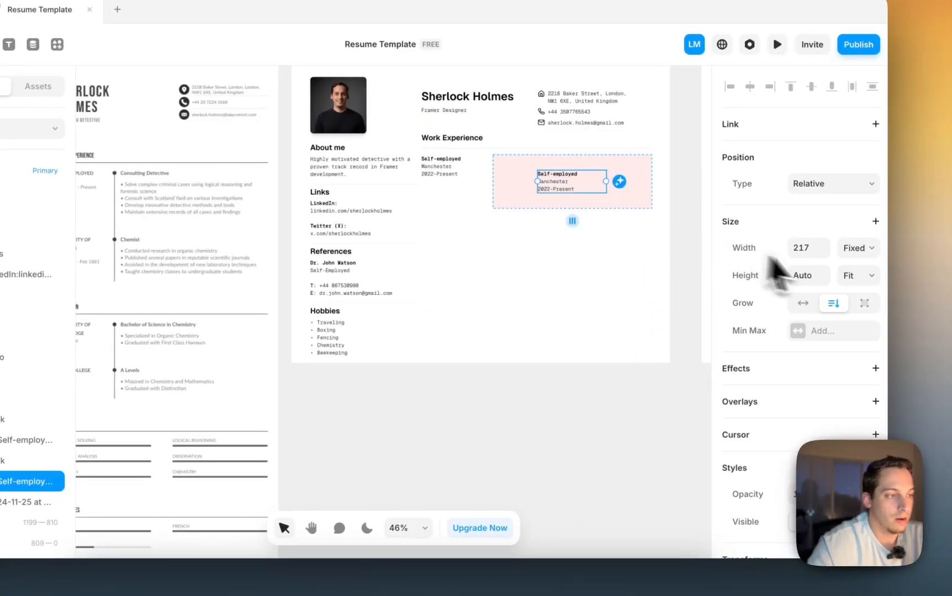
click(859, 249)
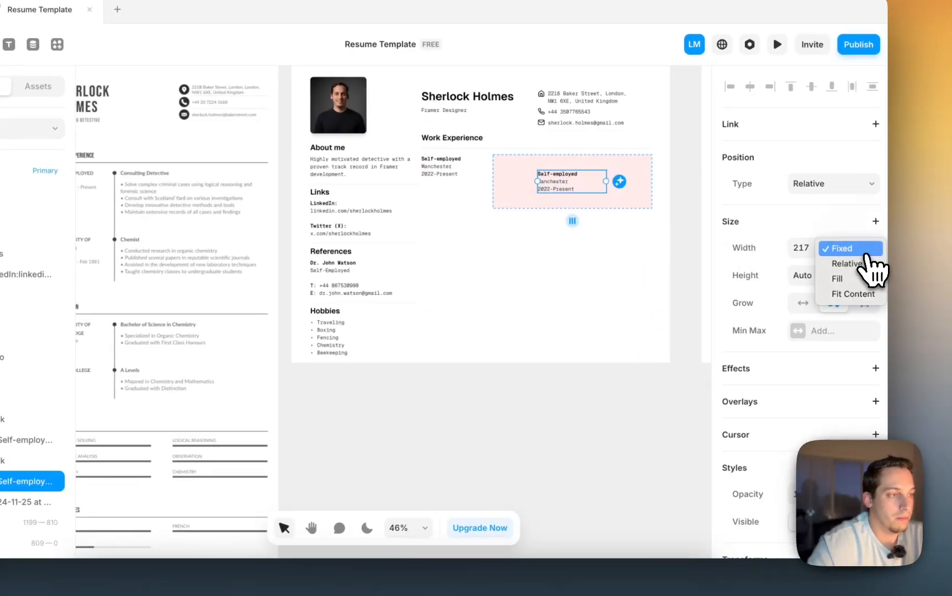
click(823, 249)
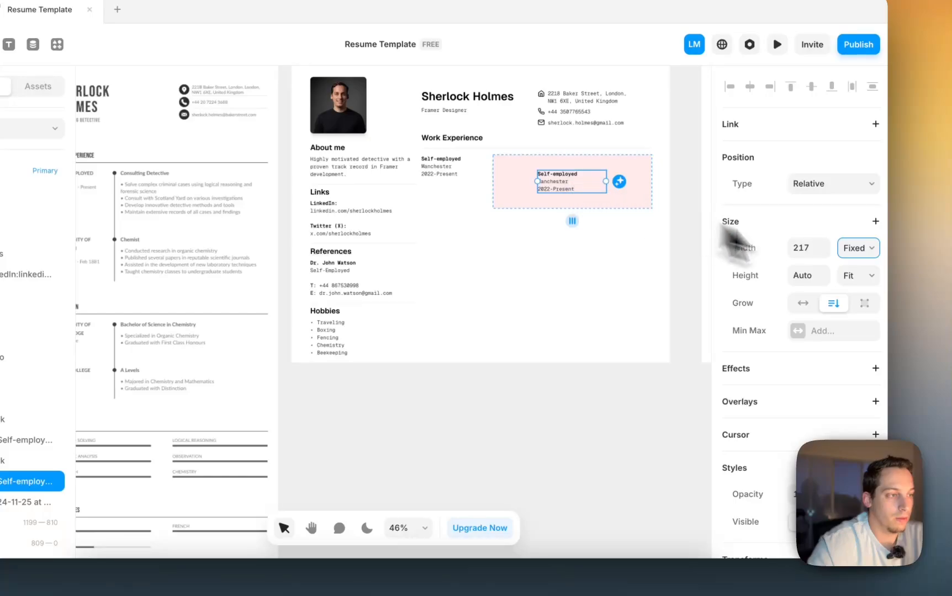
click(854, 248)
click(839, 279)
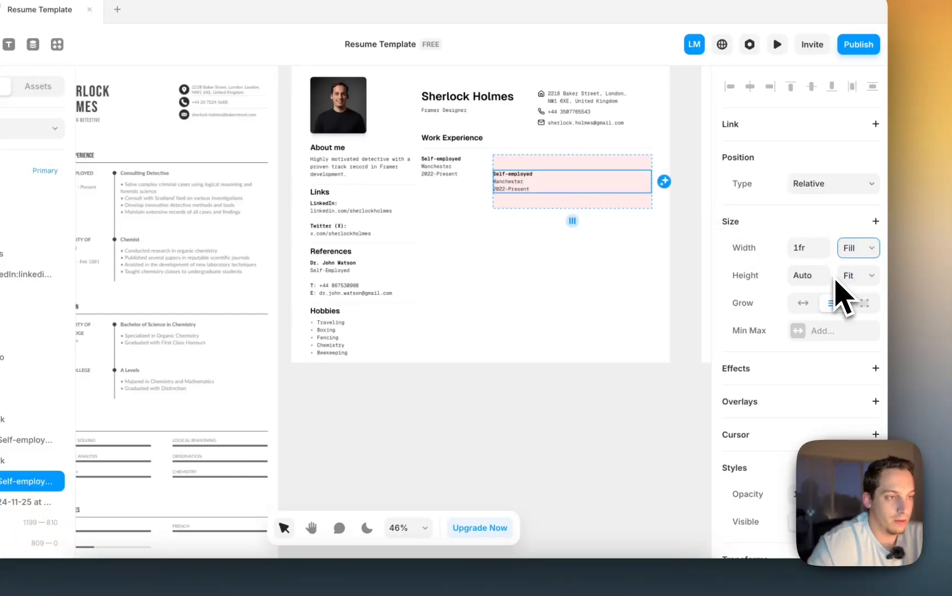
click(849, 276)
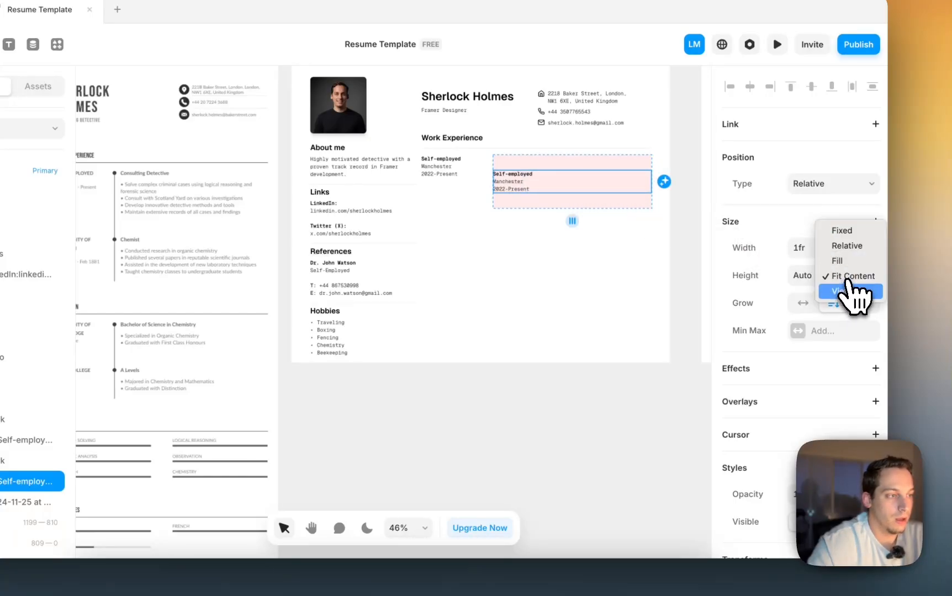
click(848, 278)
- Set the pink Stack's Height to Fit Content so it hugs the copied text
click(550, 161)
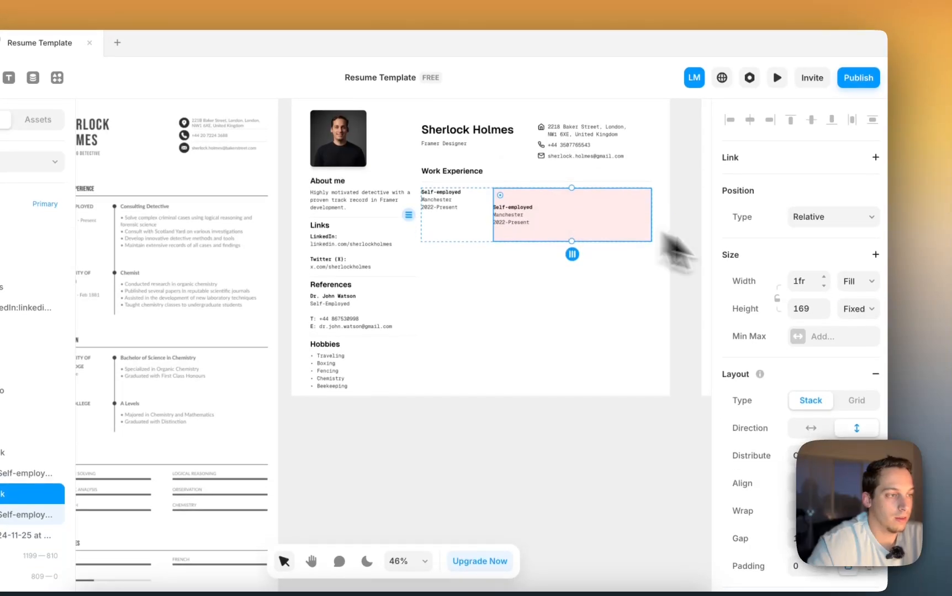
click(863, 320)
click(850, 356)
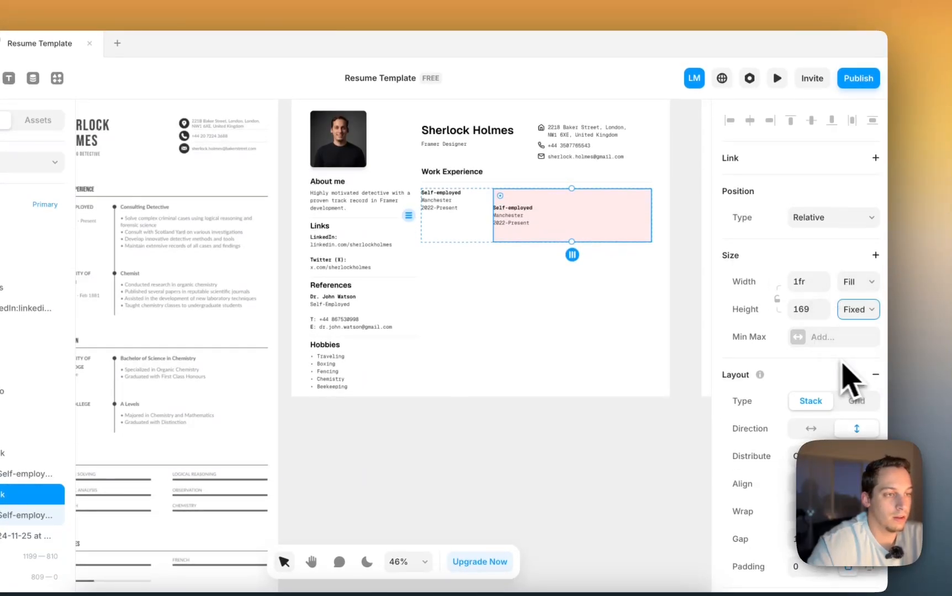
click(525, 207)
- Replace the pink box's 'Self-employed' line with 'Detective Director', then select the Manchester and 2022-Present lines
scroll(524, 208, left, 3)
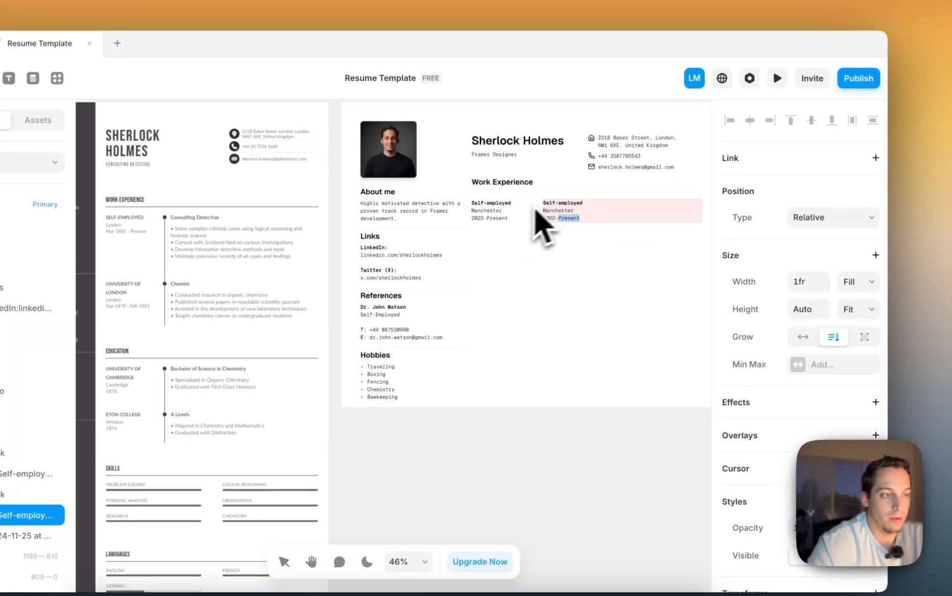
scroll(564, 205, up, 4)
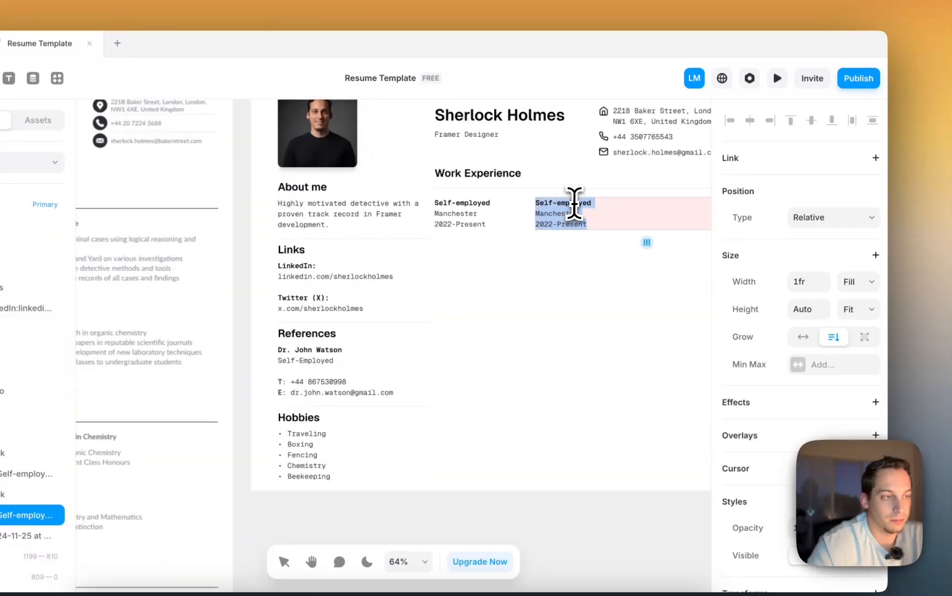
click(584, 205)
drag(597, 202, 514, 205)
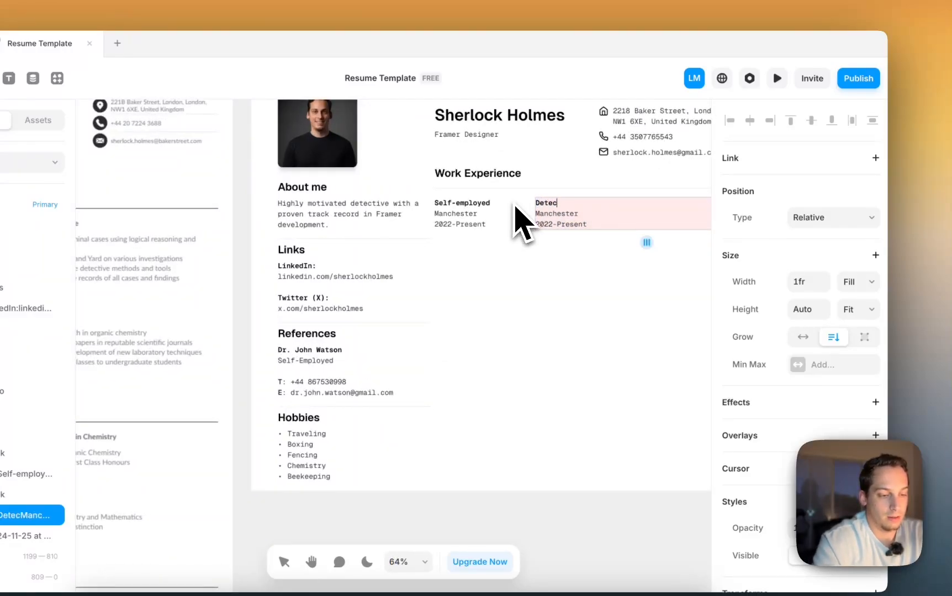
text(Detective dird)
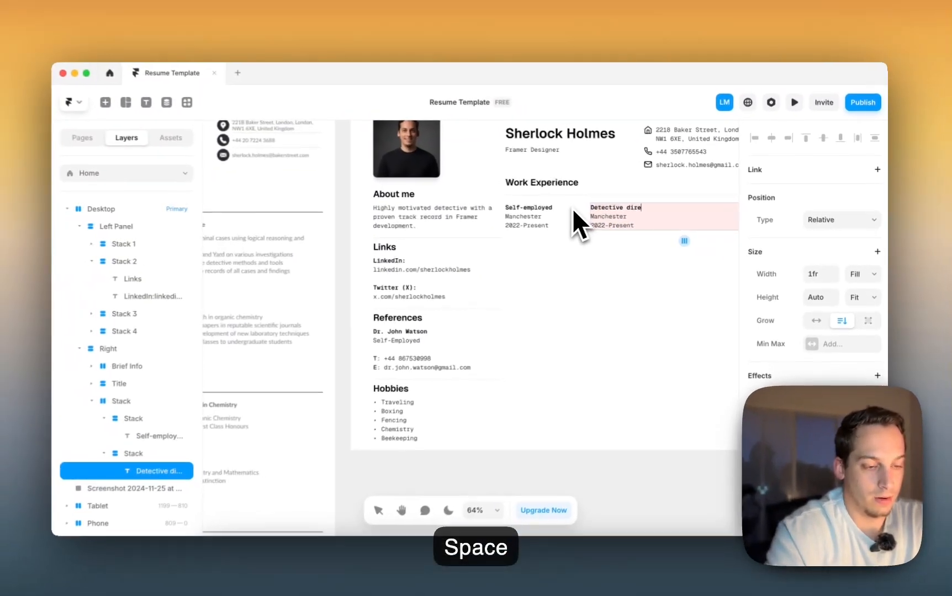
key(BackSpace)
key(BackSpace)
key(BackSpace)
key(BackSpace)
text(Director)
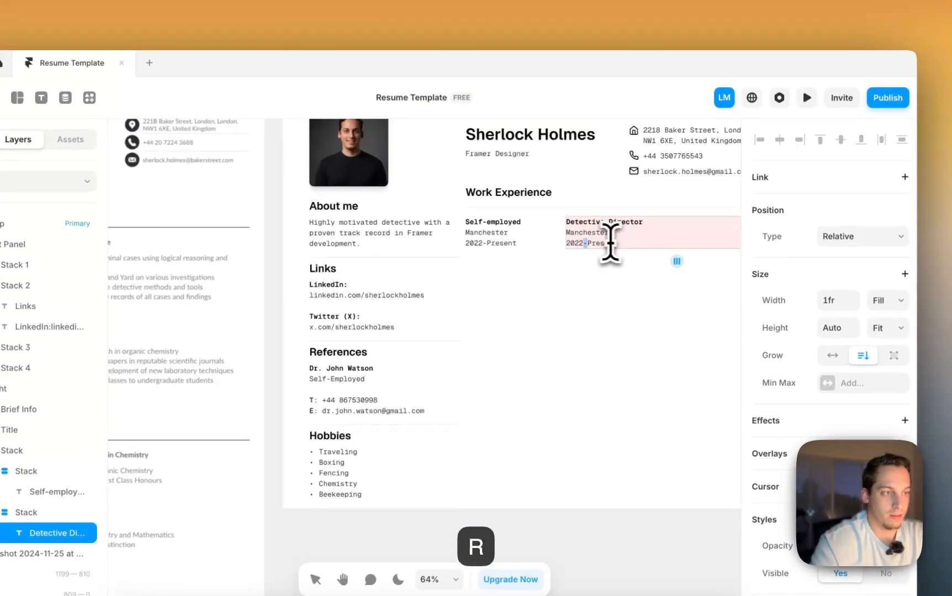
drag(635, 227, 595, 219)
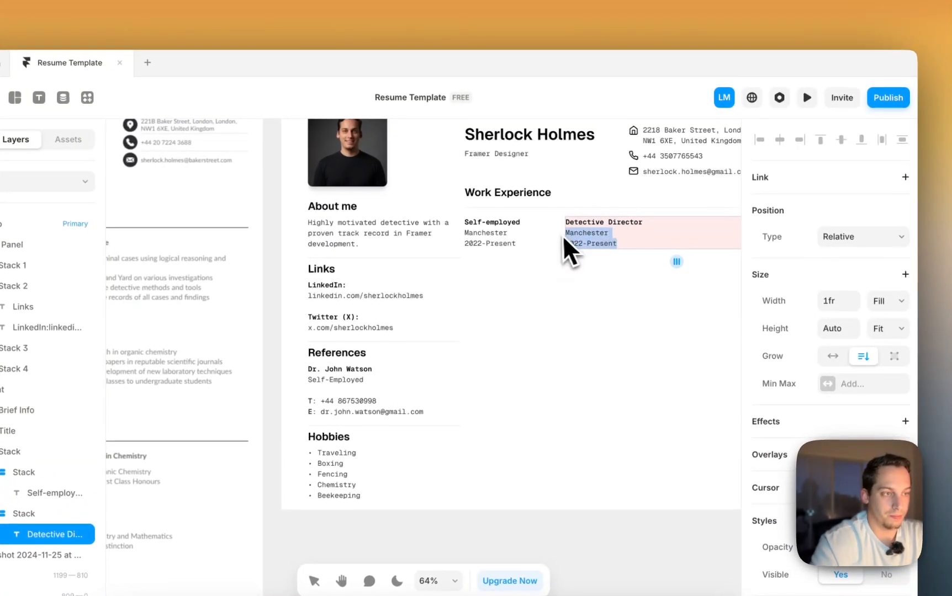
scroll(566, 241, left, 5)
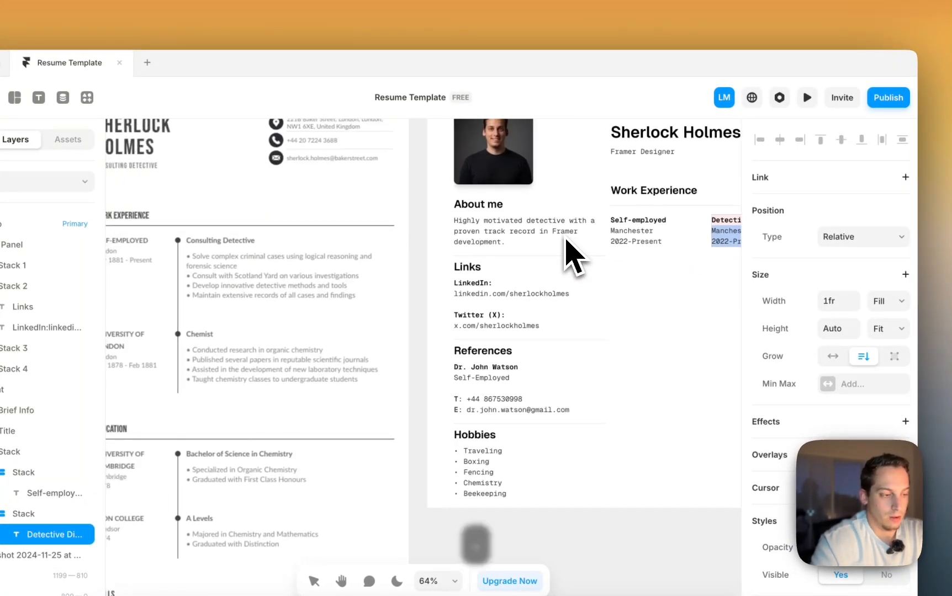
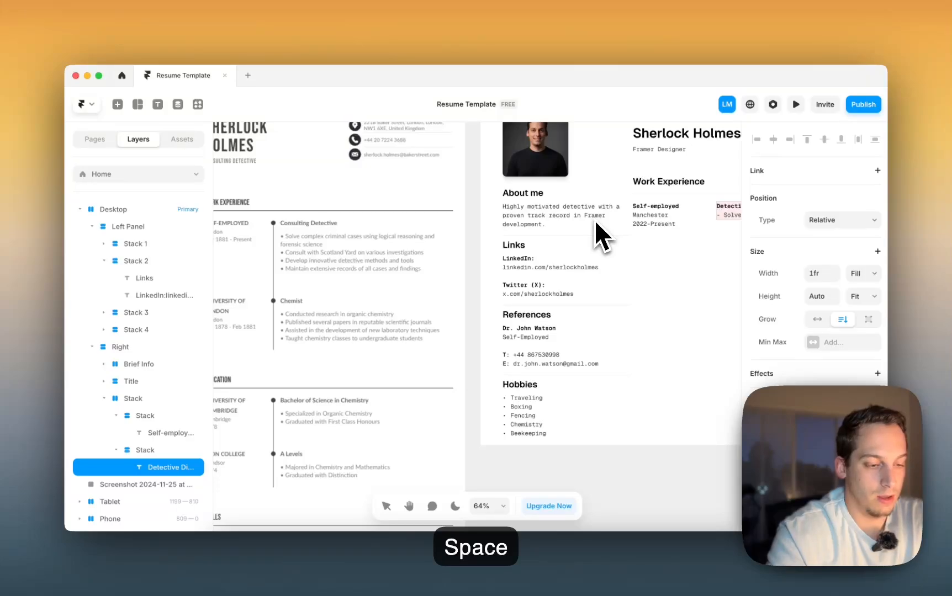
- Make 'Solved…' the first '- ' bullet under Detective Director and start a second bullet line
key(Return)
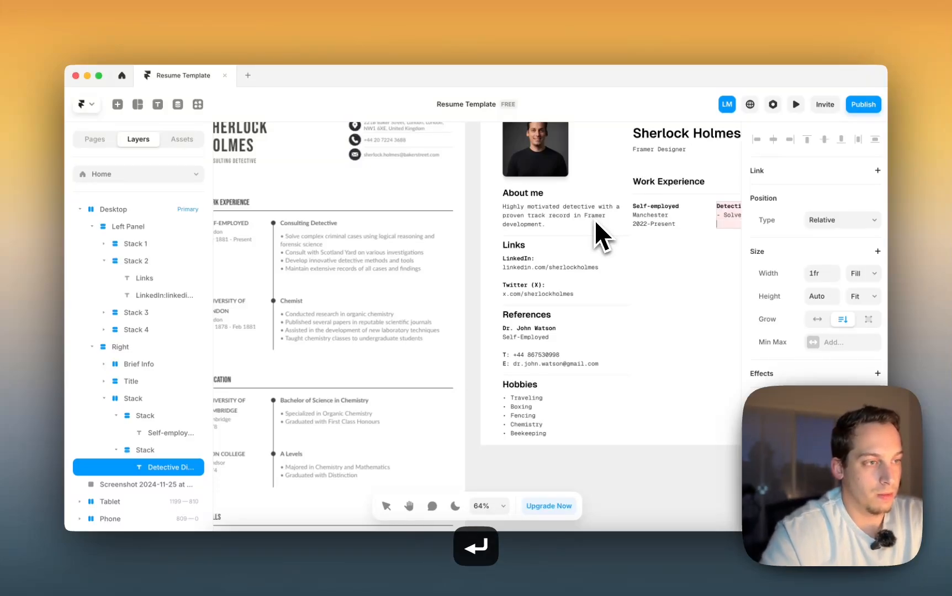
scroll(665, 249, right, 4)
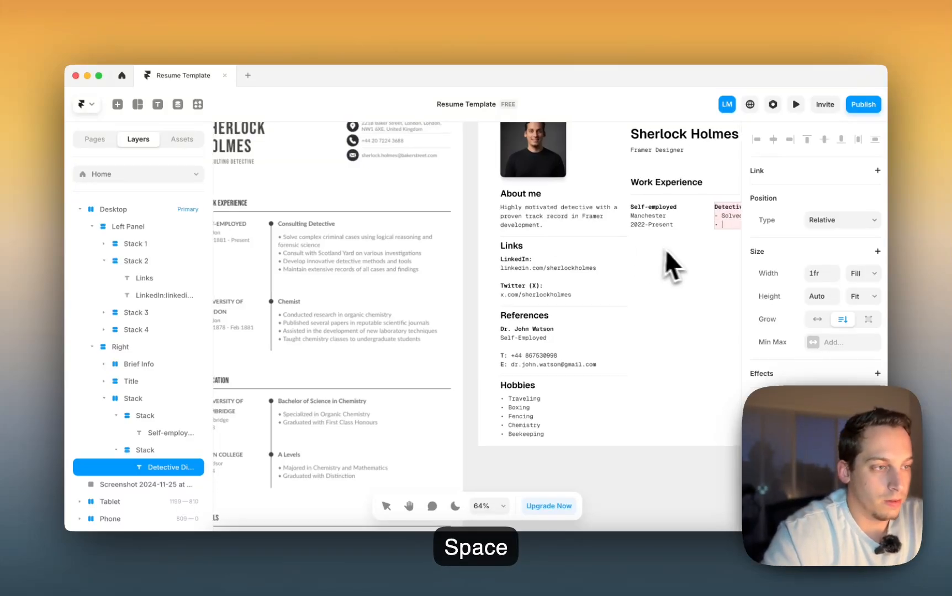
scroll(563, 224, up, 5)
click(445, 231)
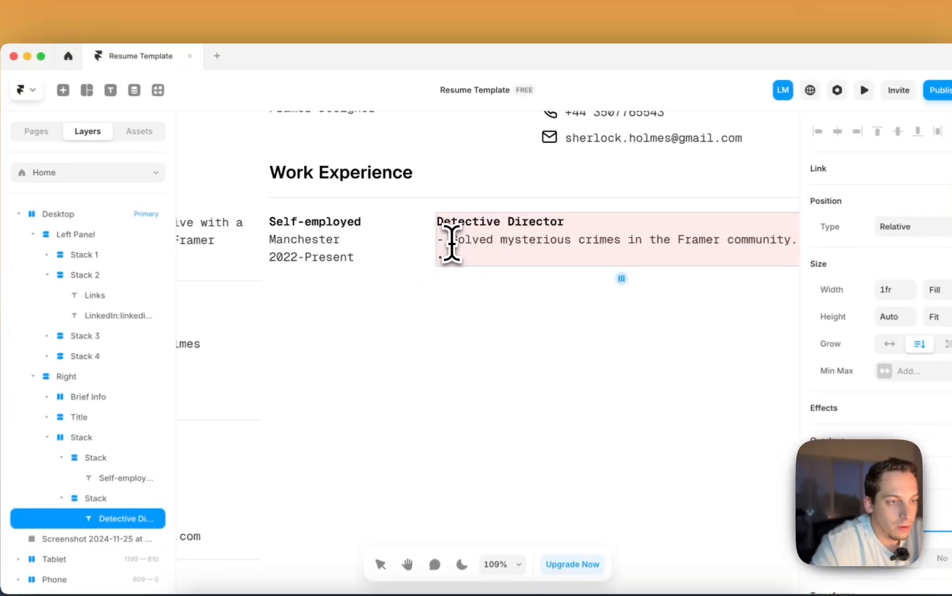
key(BackSpace)
key(BackSpace)
text(-)
key(BackSpace)
key(BackSpace)
key(BackSpace)
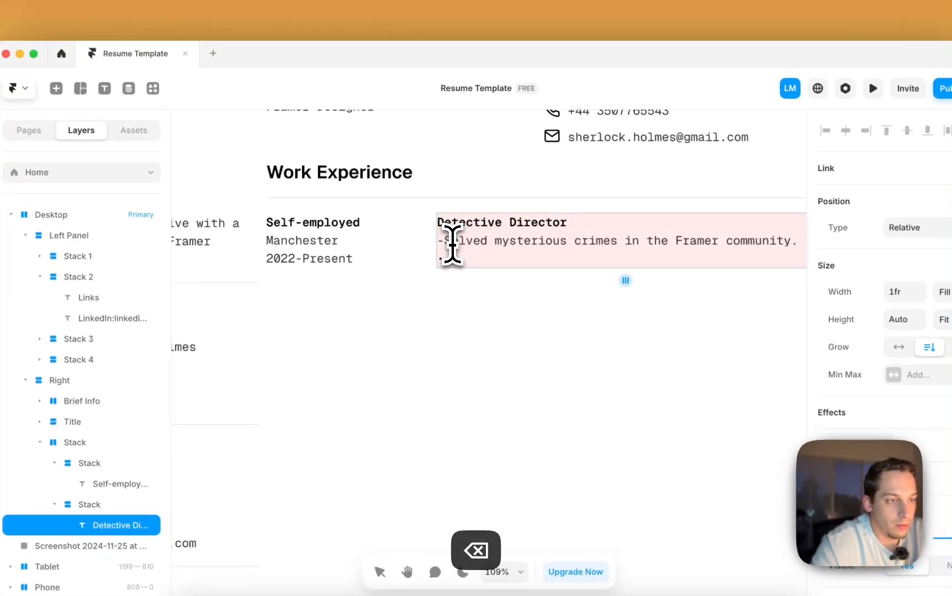
key(Return)
text(-)
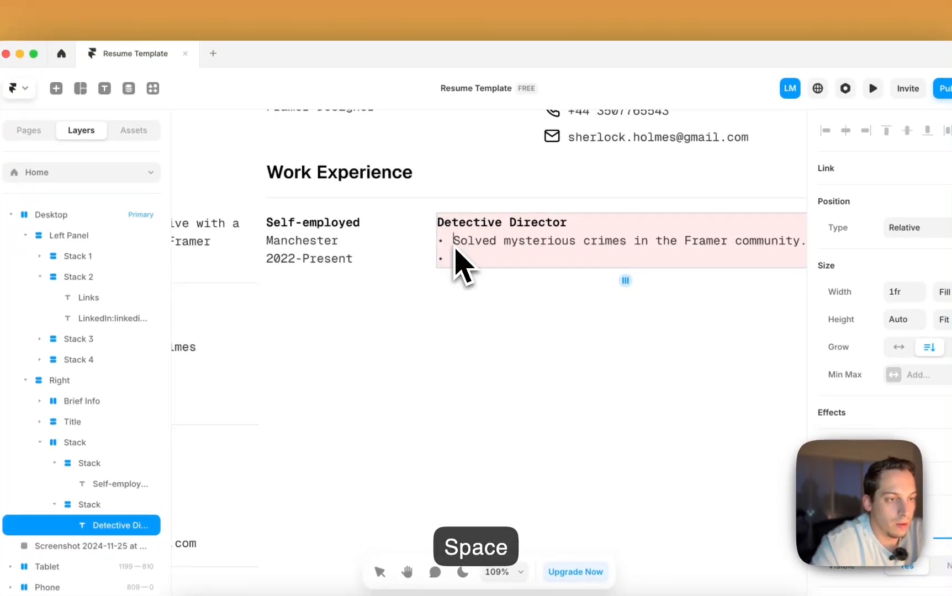
scroll(468, 260, down, 5)
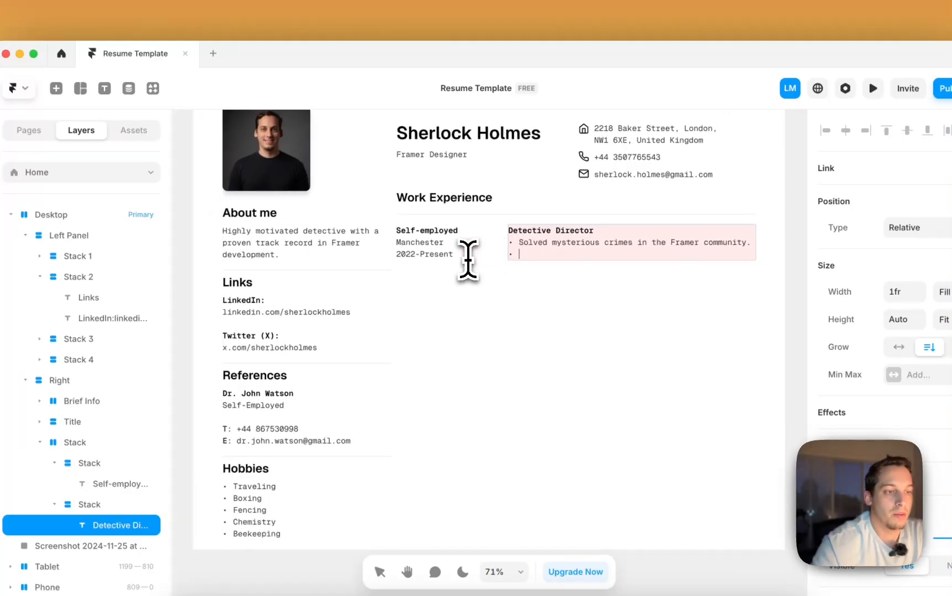
scroll(468, 260, left, 10)
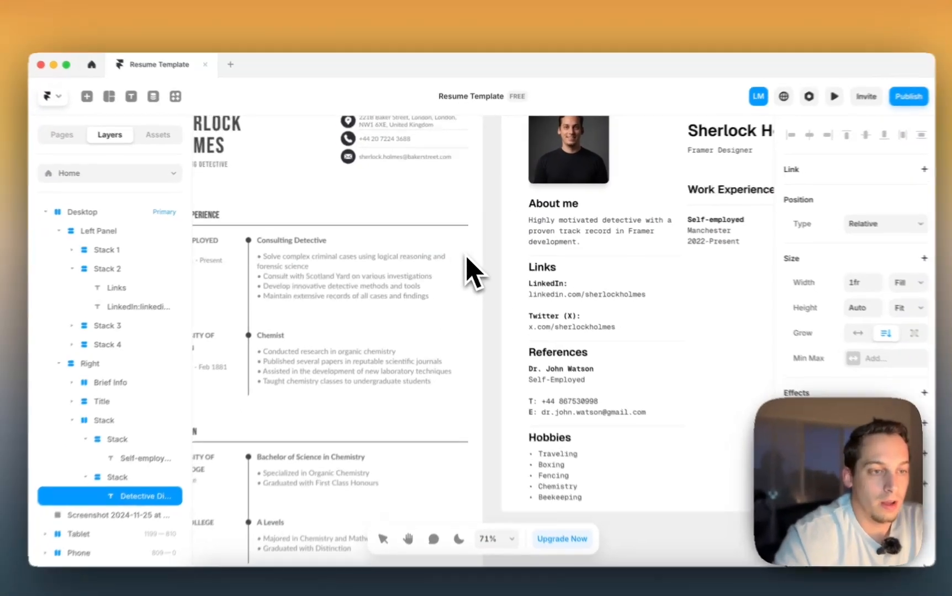
scroll(467, 260, right, 10)
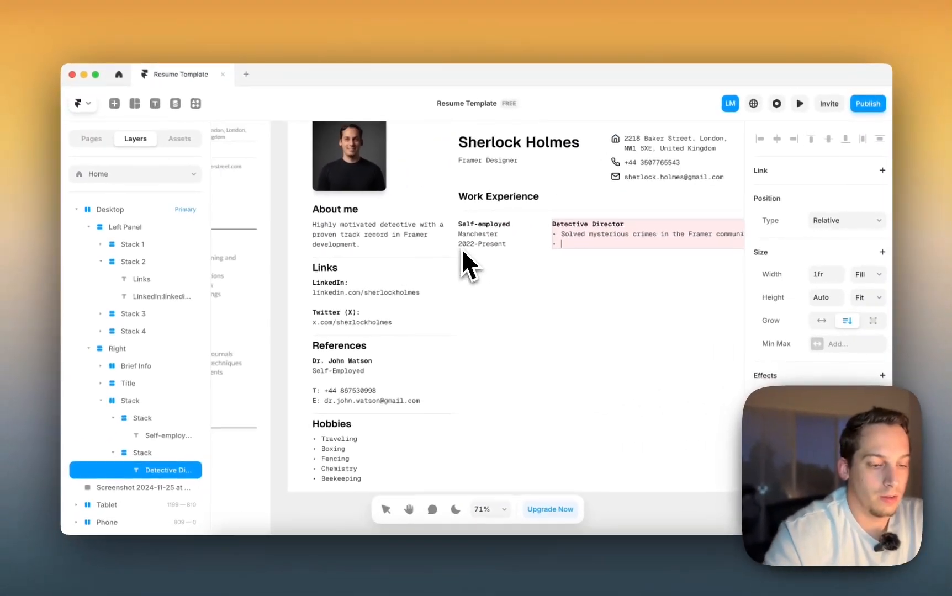
- Add bullets for consulting with the Framer CEO and developing Framer plugins for the community
text(Coi)
key(BackSpace)
text(ns)
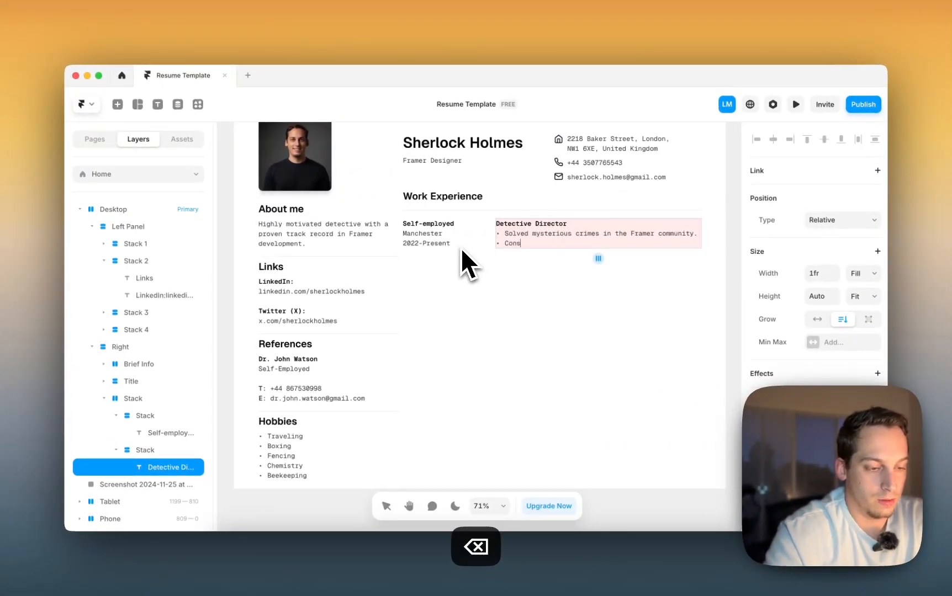
text(ulted with Framer CEO about next level)
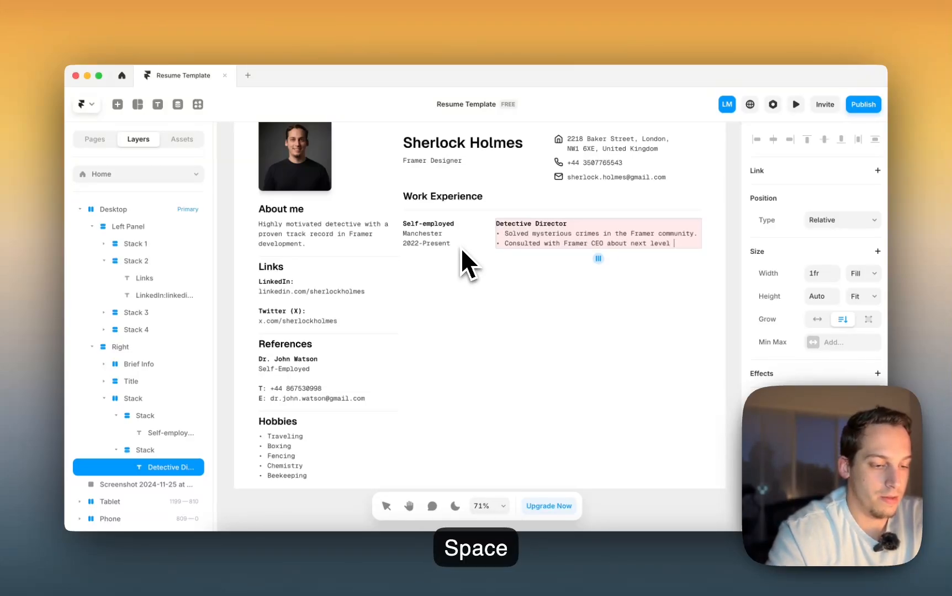
key(Return)
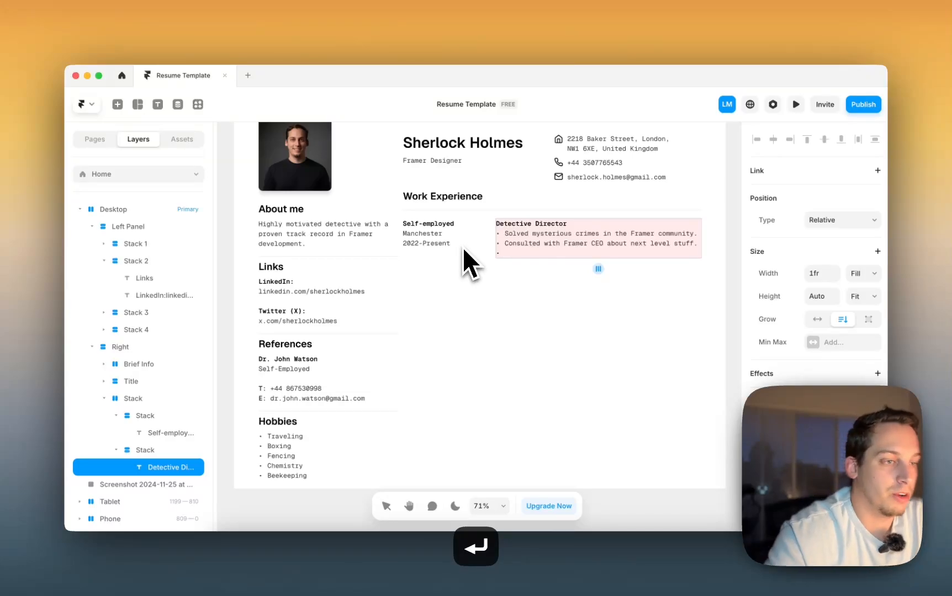
scroll(473, 245, left, 10)
scroll(473, 244, right, 6)
text(D)
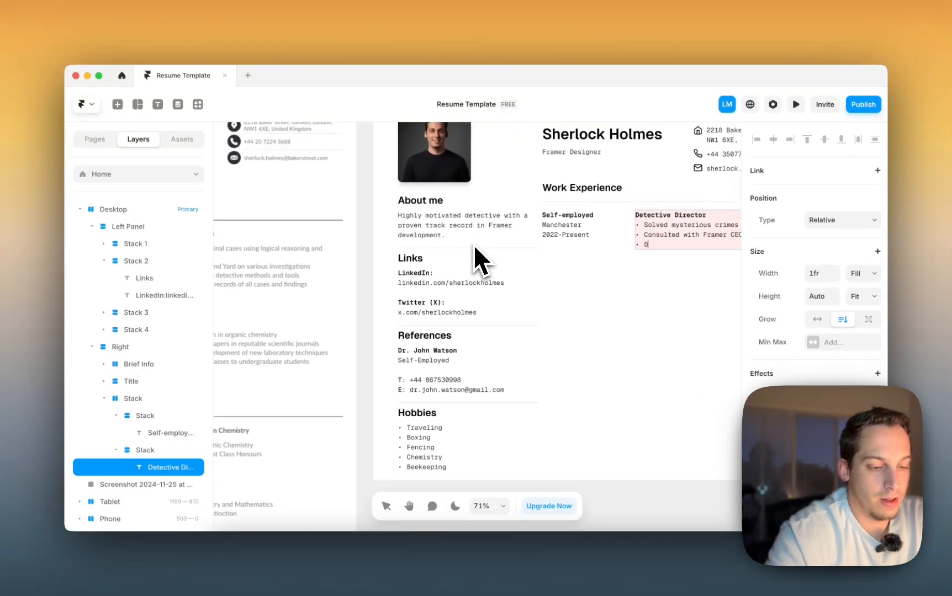
text(eveloping cool Framer pl)
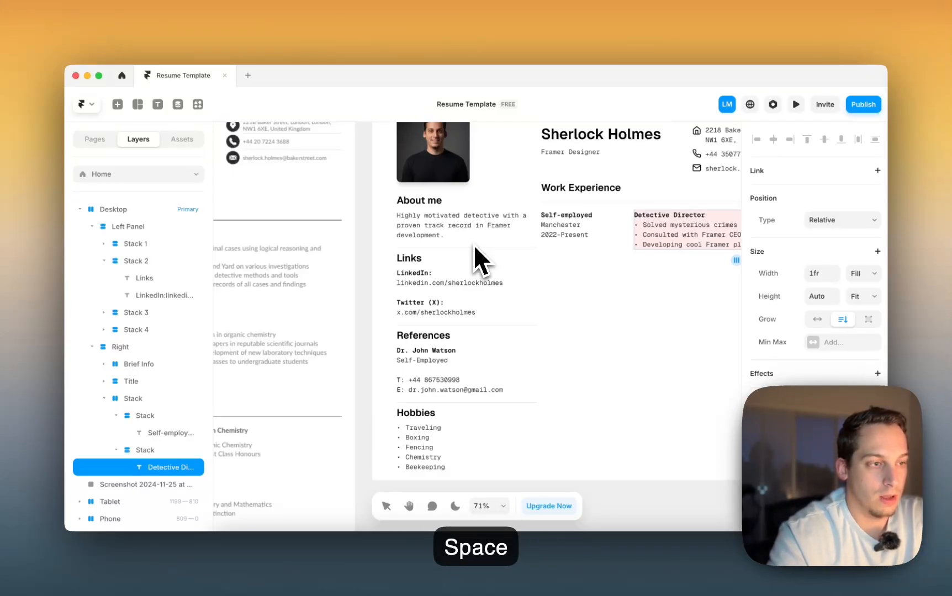
text(community and future desi)
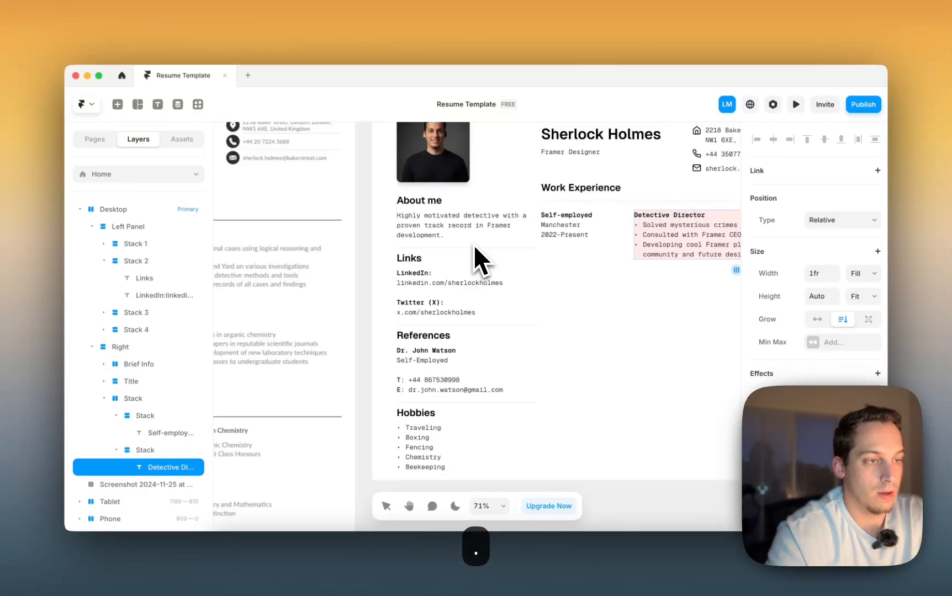
- Add a fourth bullet about maintaining design systems for the federal government
key(Return)
scroll(383, 255, left, 10)
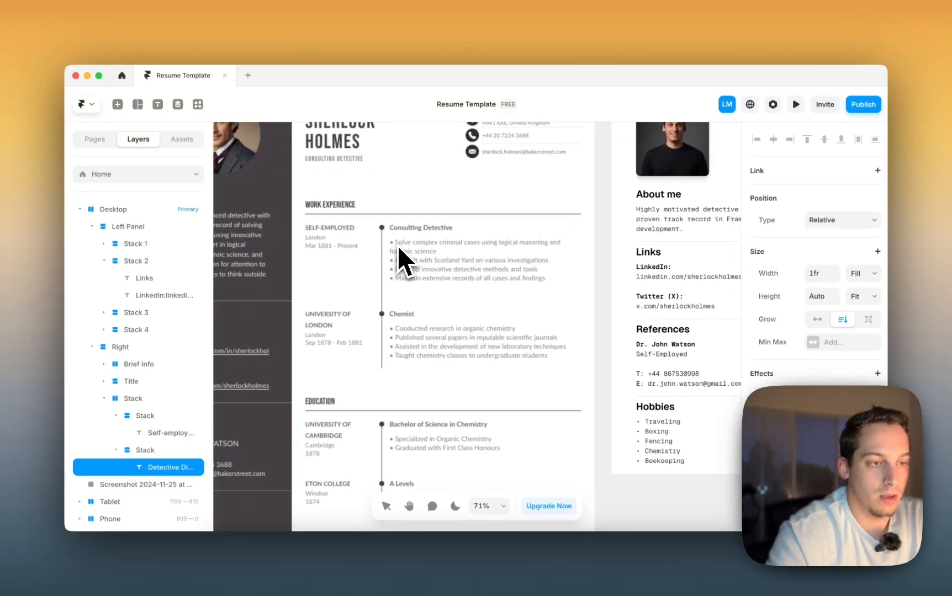
scroll(398, 247, right, 10)
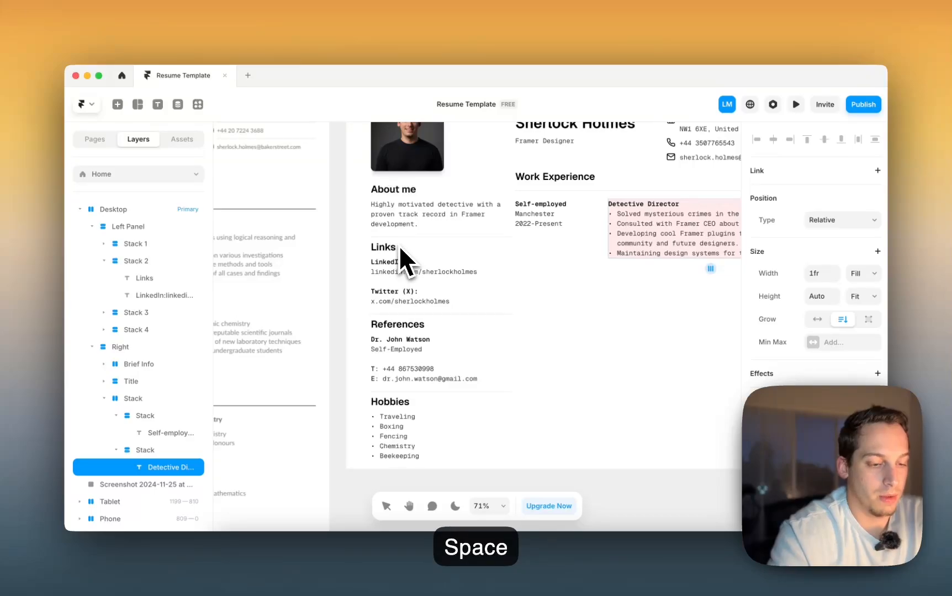
text(government.)
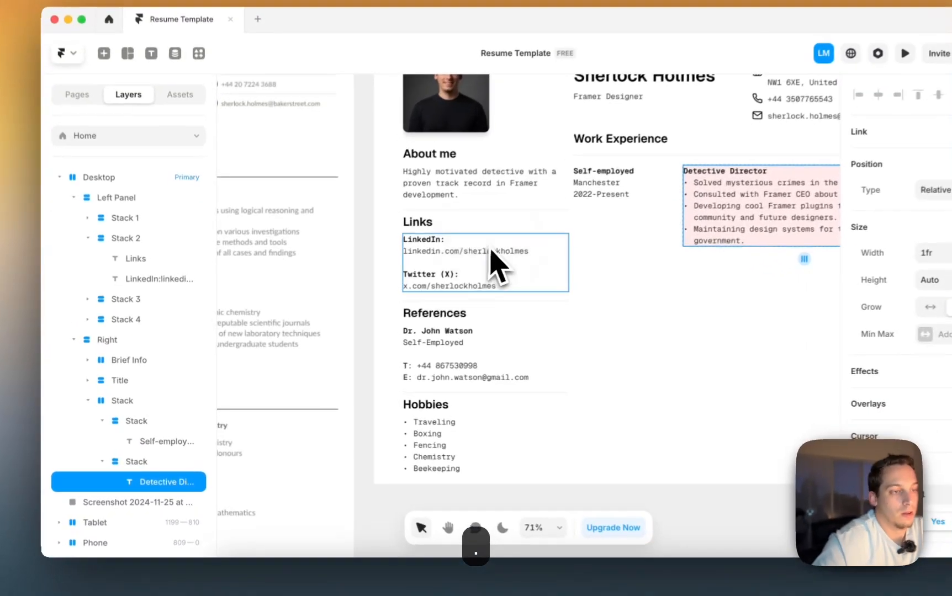
scroll(440, 271, right, 4)
- Rename the two inner work-experience stacks Left and Right in the Layers panel
click(446, 292)
click(138, 340)
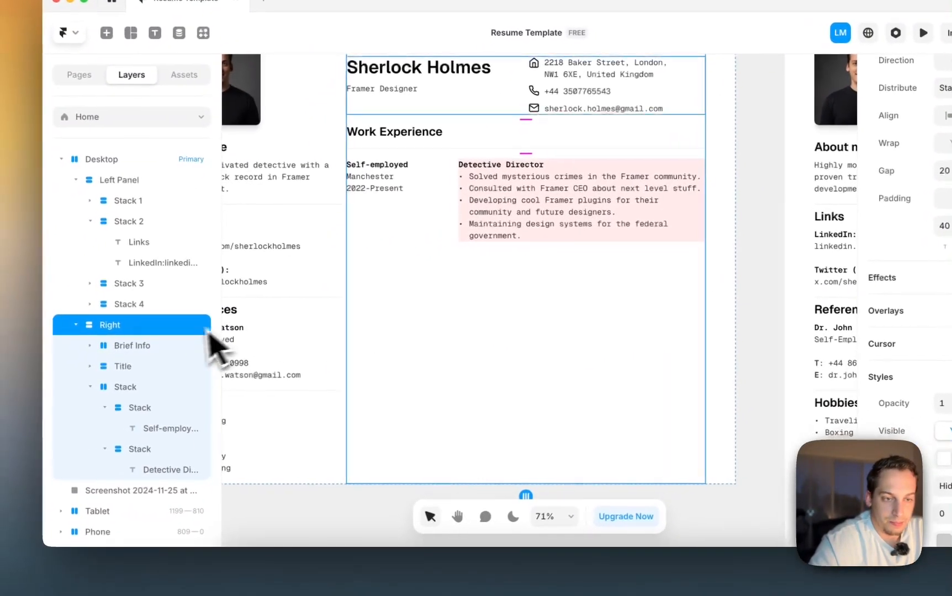
click(155, 367)
click(154, 386)
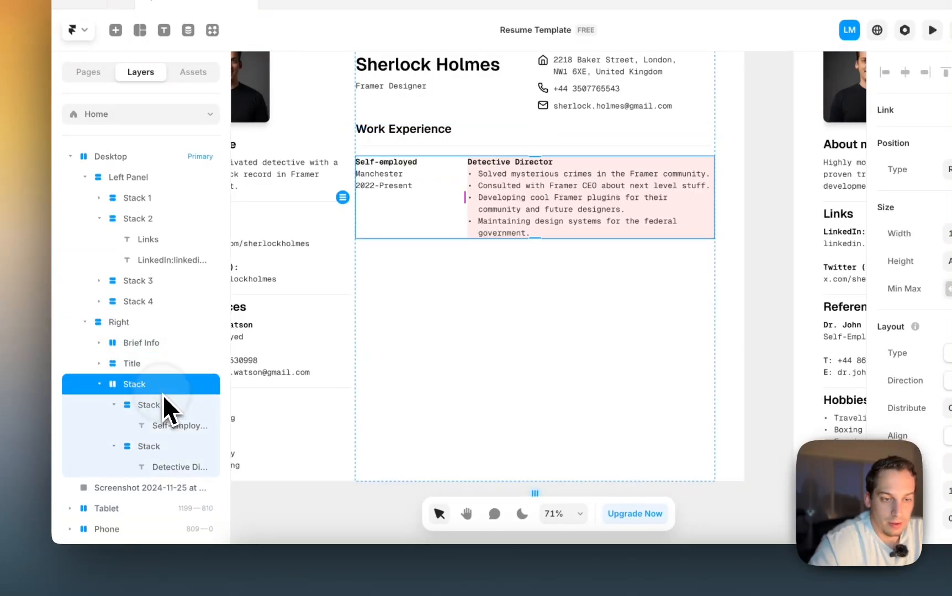
click(152, 446)
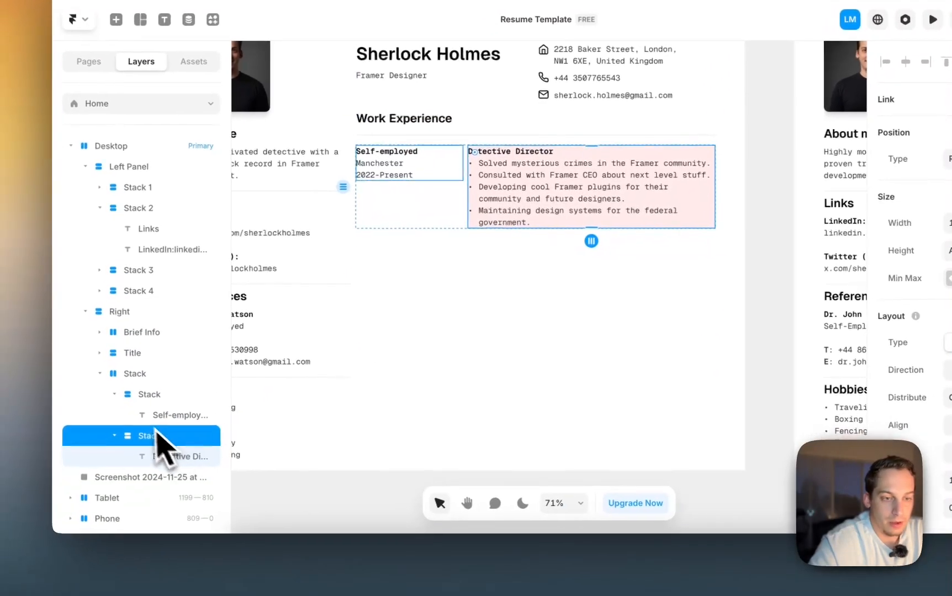
double_click(148, 397)
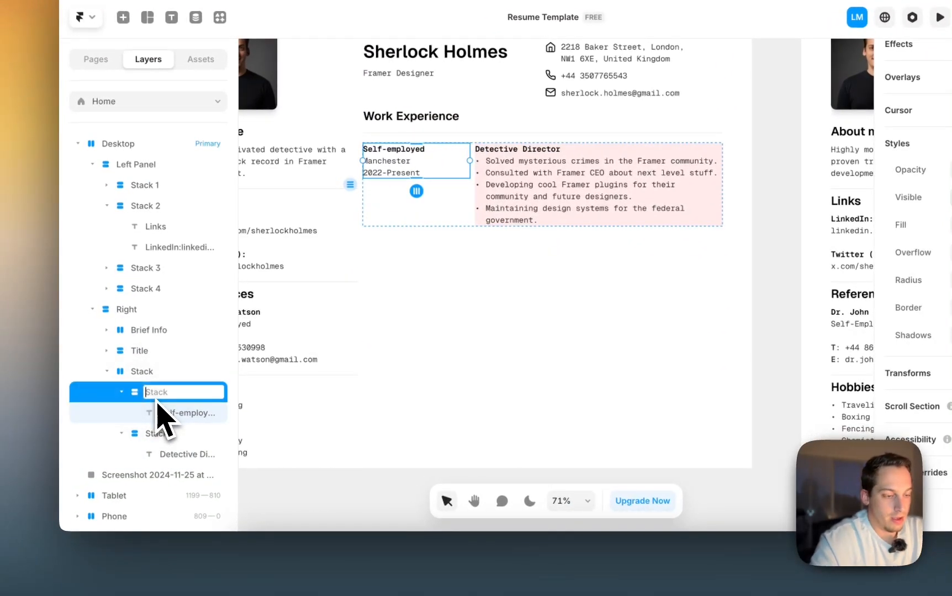
text(Left)
key(Return)
double_click(154, 435)
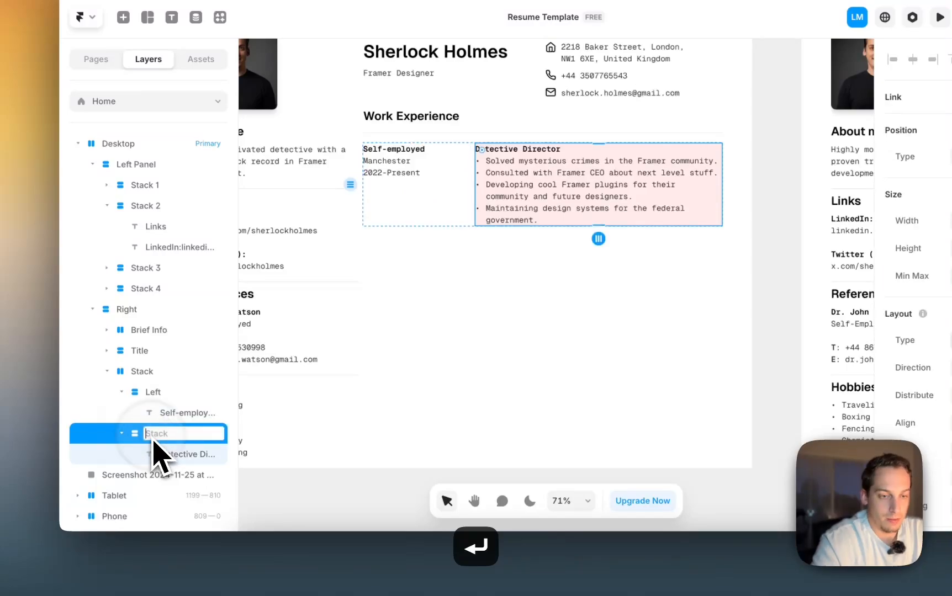
text(Right)
key(Return)
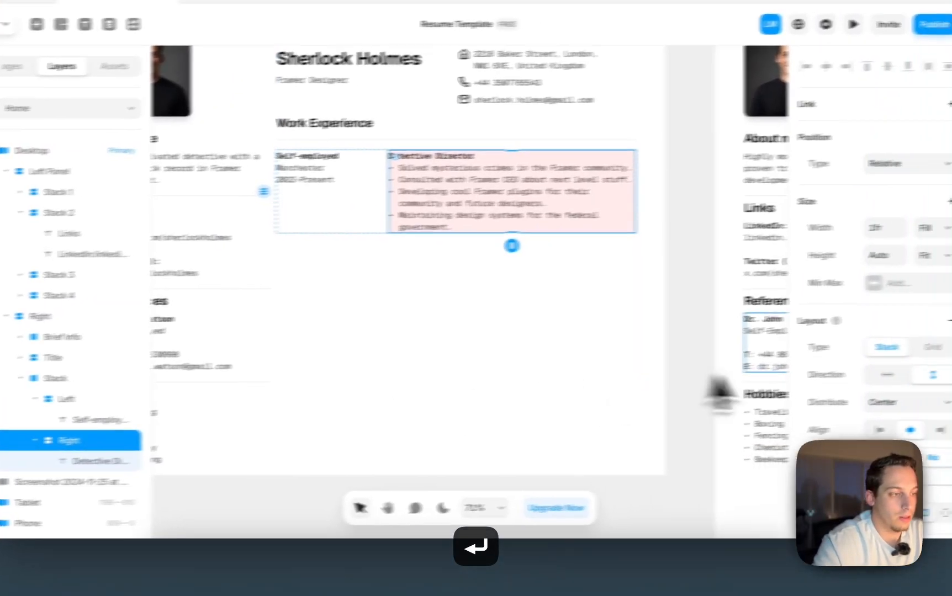
- Remove the pink fill from the Detective Director (Right) stack
scroll(938, 397, down, 5)
click(871, 324)
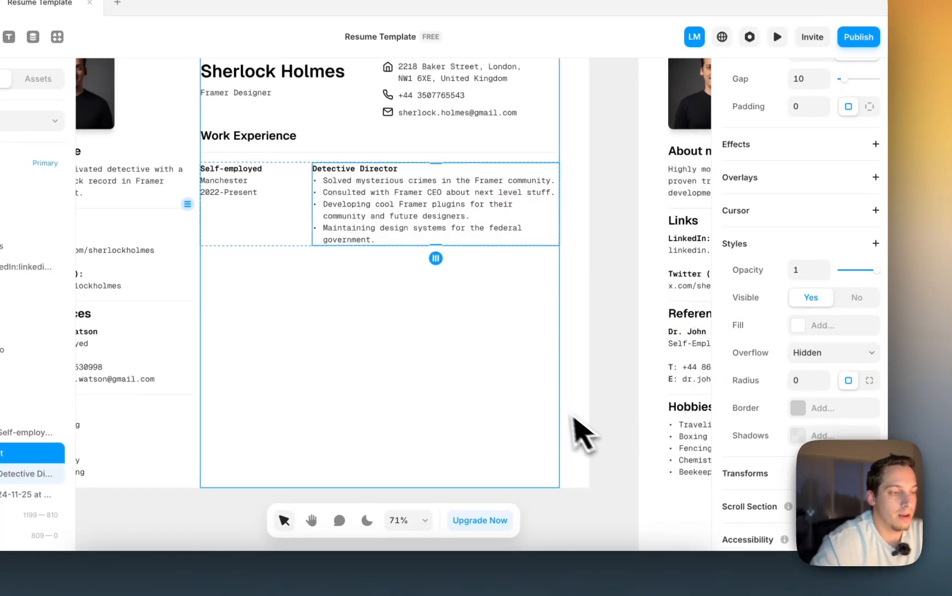
click(624, 394)
scroll(626, 393, down, 4)
scroll(629, 395, left, 3)
scroll(630, 394, down, 3)
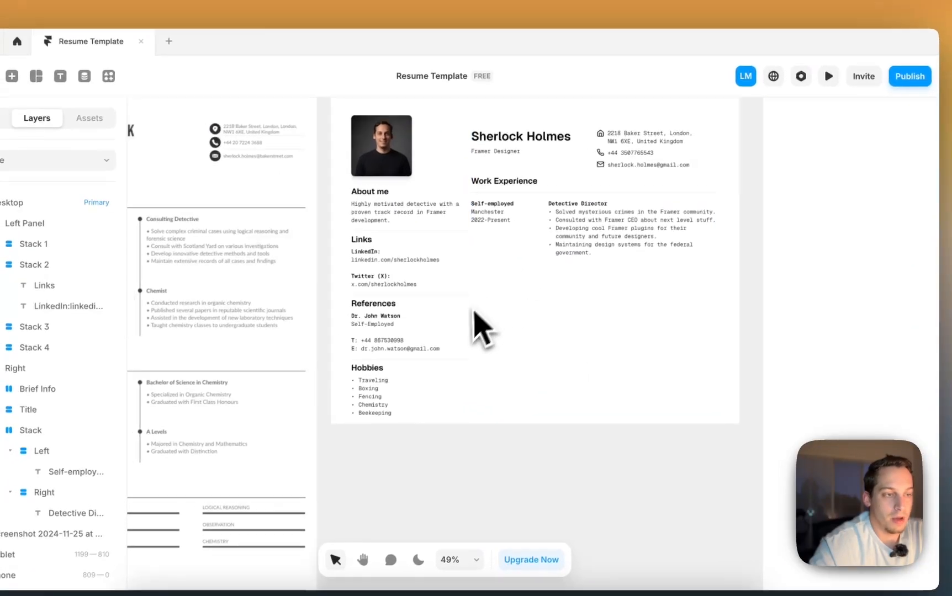
scroll(480, 310, left, 3)
- Duplicate the work-experience row and set the copy's location line to London
click(607, 236)
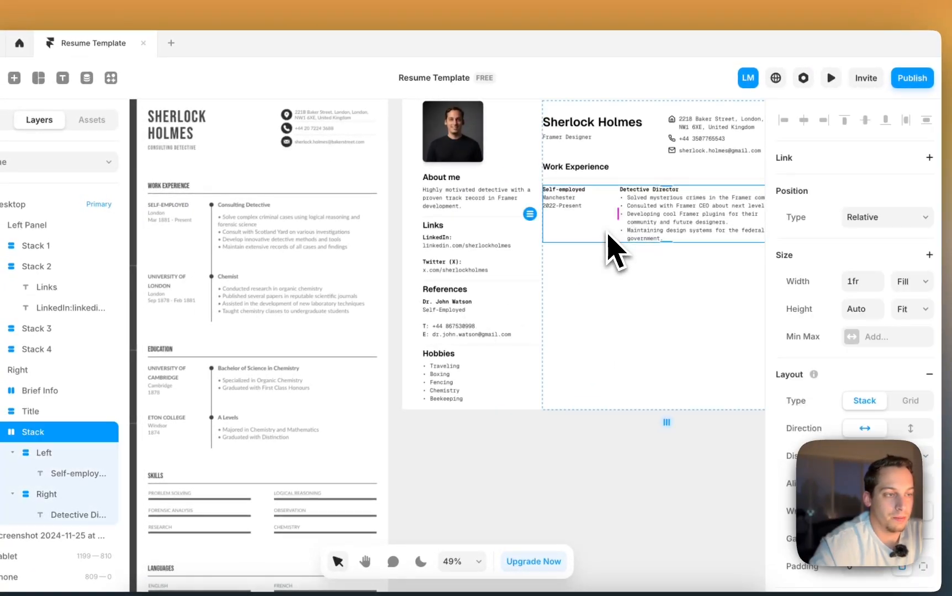
key(super+d)
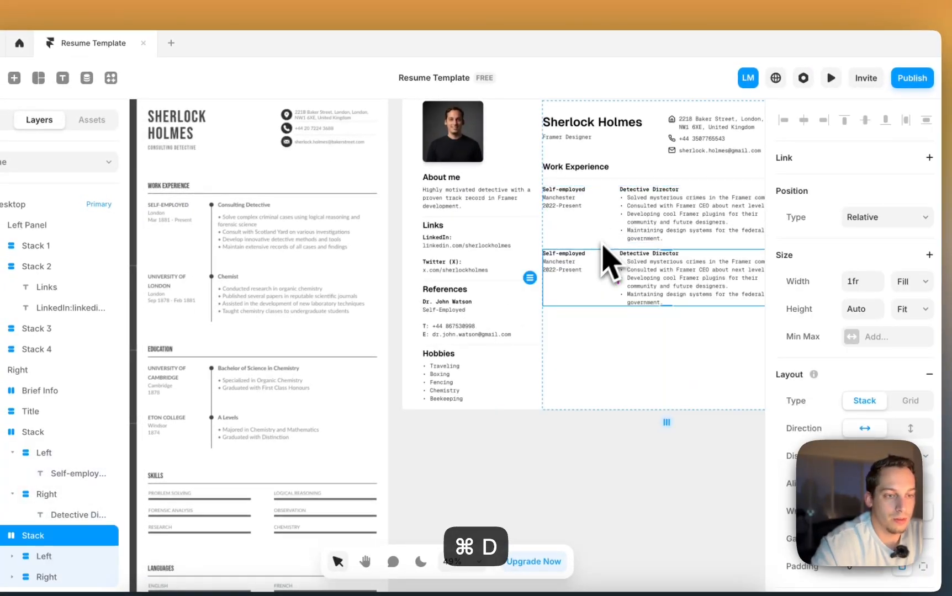
click(570, 270)
click(550, 258)
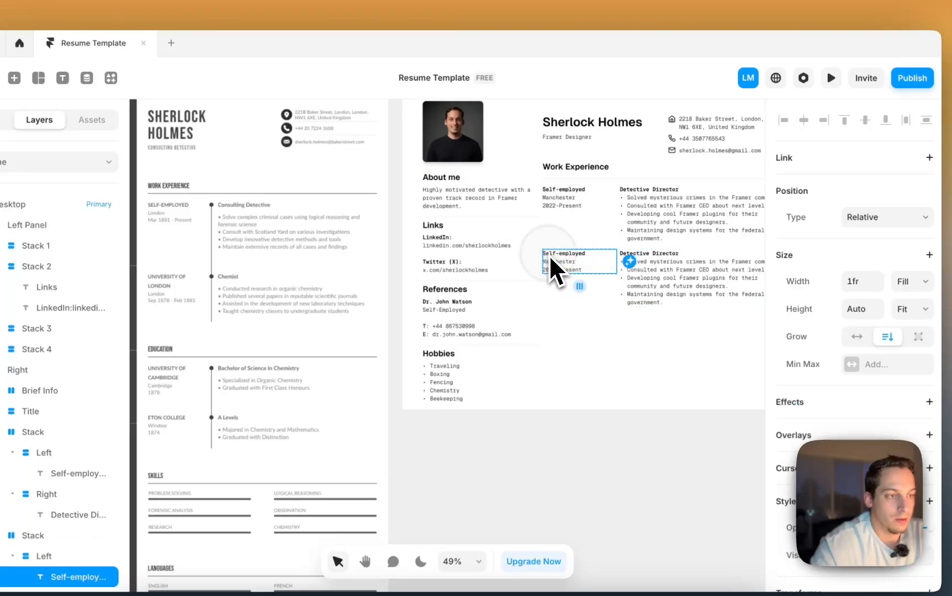
double_click(554, 255)
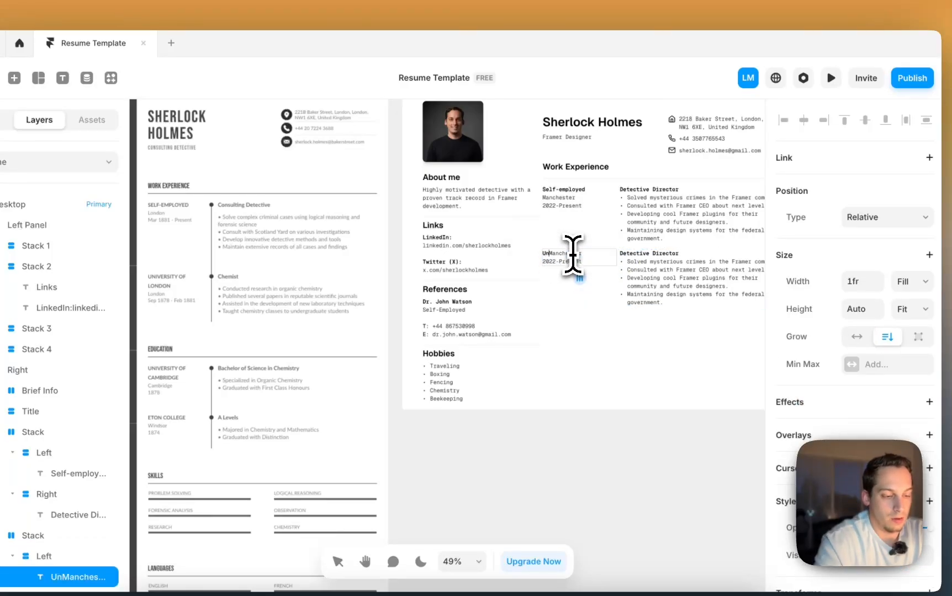
text(University Prof)
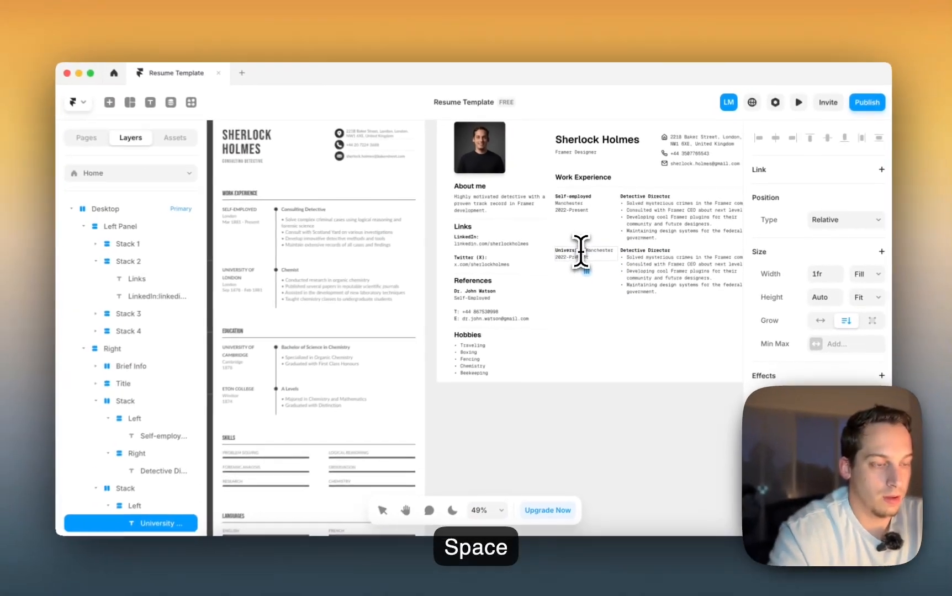
text(esso)
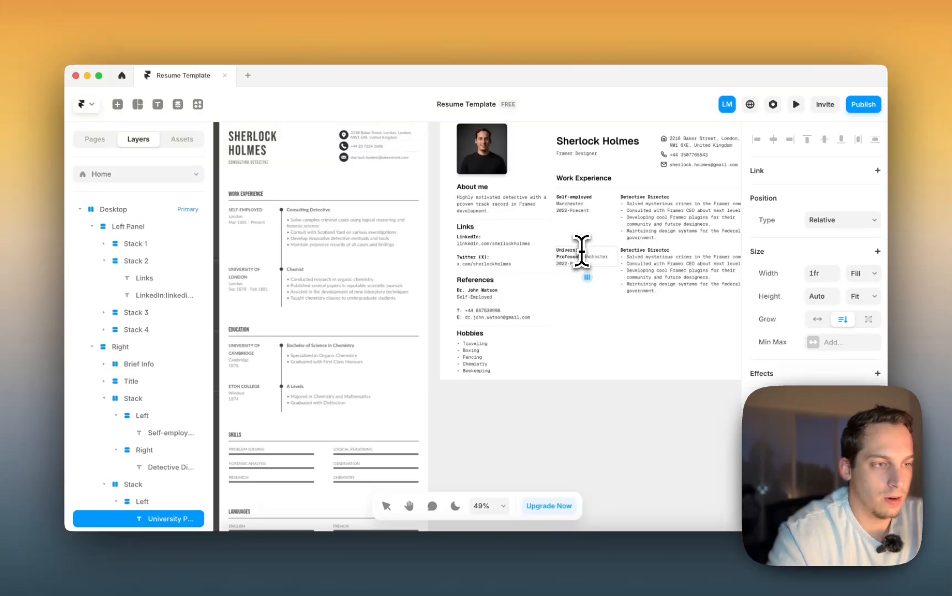
text(r)
key(Return)
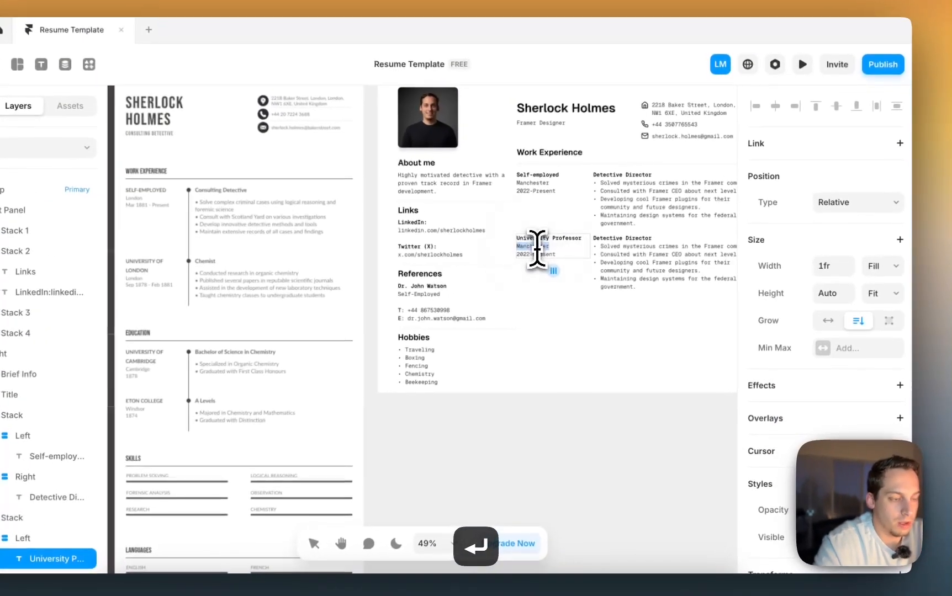
text(London)
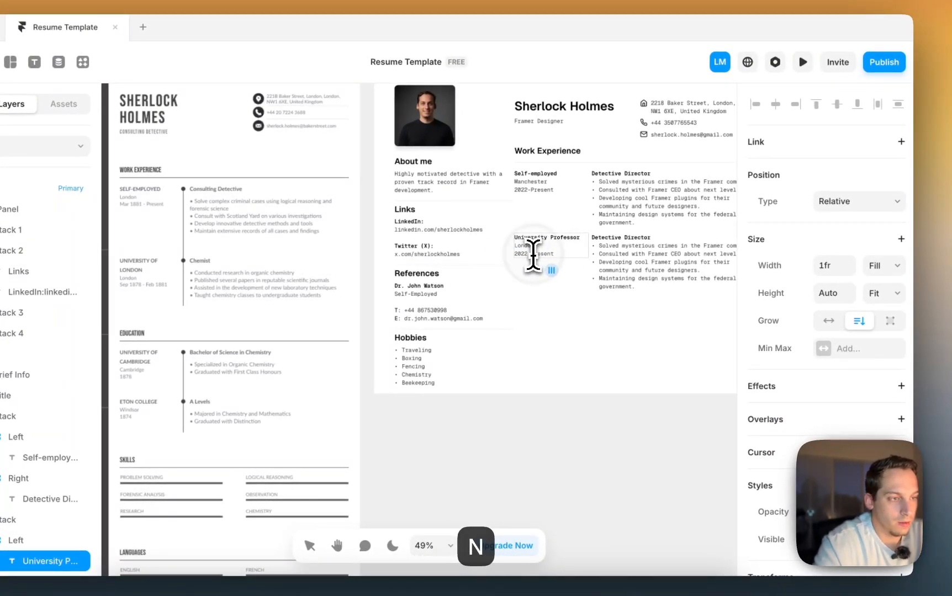
- Set the copy's dates to 2018-2022 and its employer to University of London
double_click(538, 254)
scroll(532, 255, up, 5)
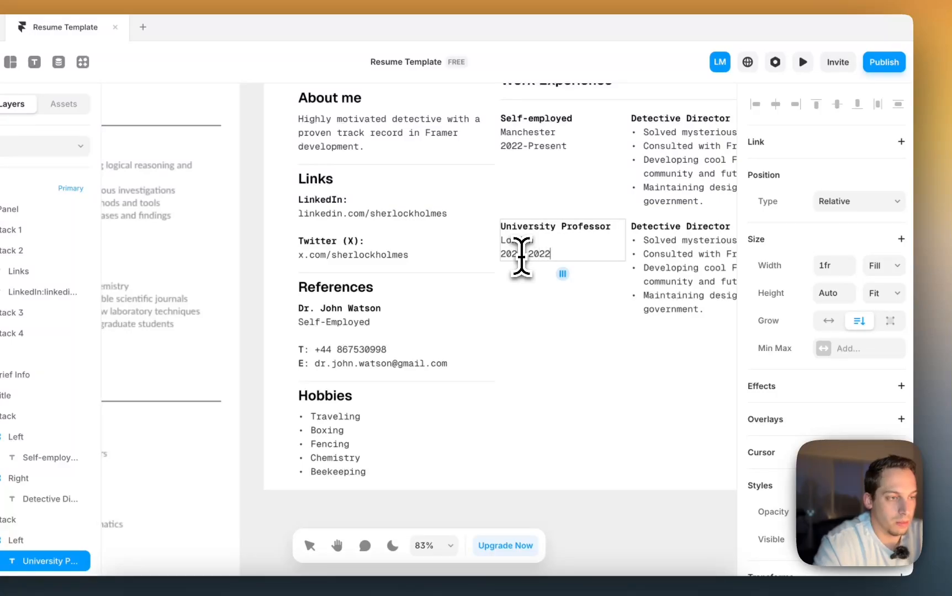
key(BackSpace)
key(BackSpace)
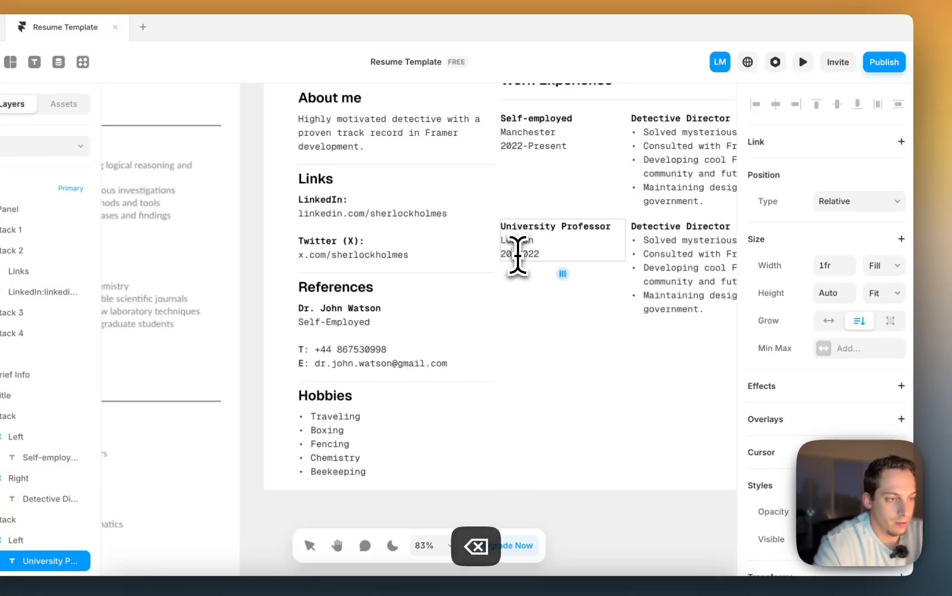
key(Escape)
scroll(613, 361, down, 5)
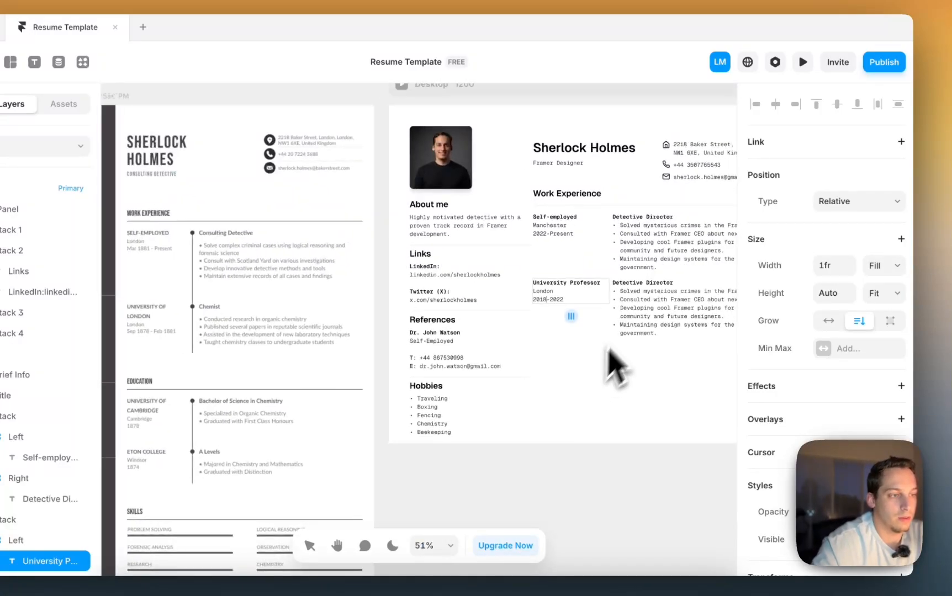
triple_click(587, 284)
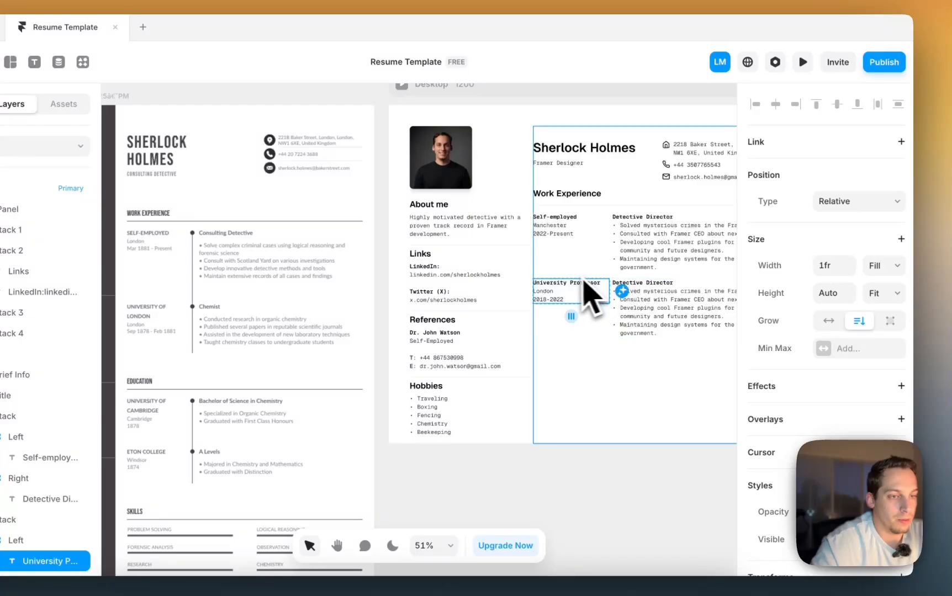
scroll(568, 292, up, 3)
scroll(566, 287, up, 1)
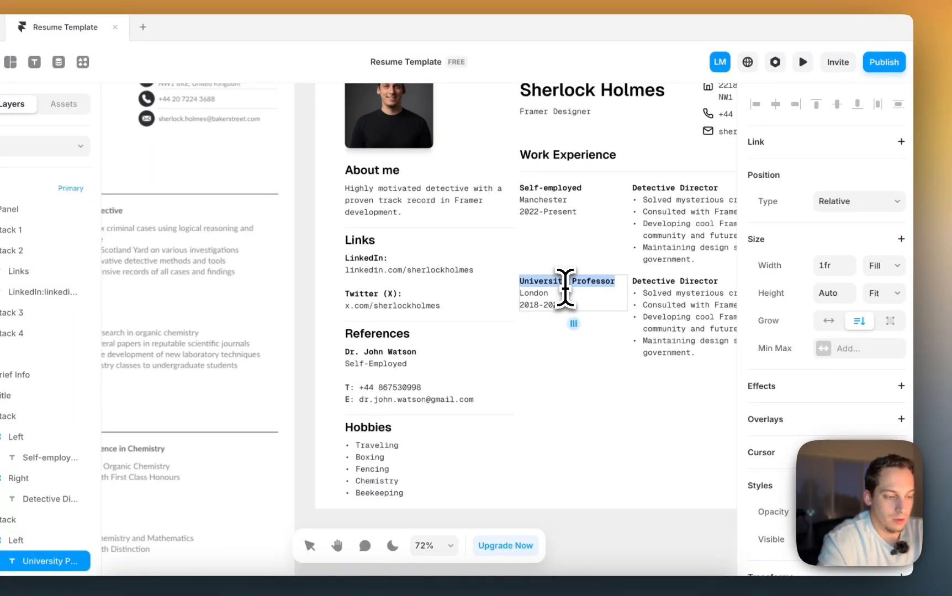
double_click(578, 284)
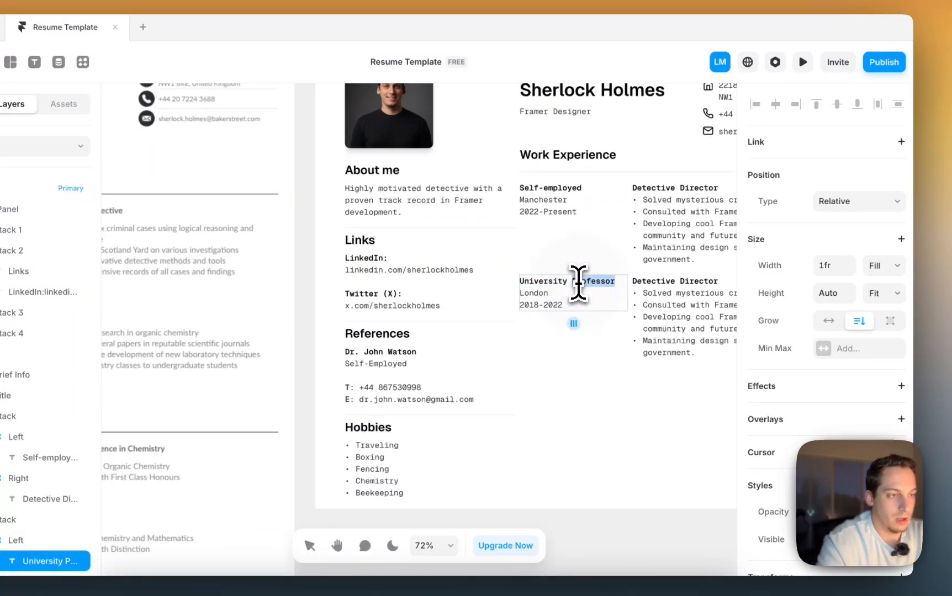
text(of London)
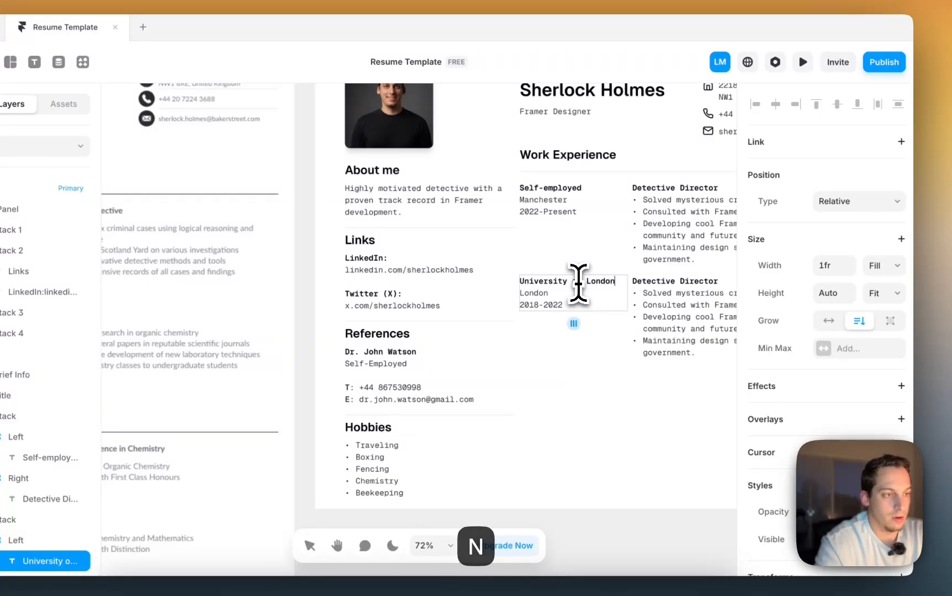
- Change the copy's role to Physics Professor, keeping the first duty as a '- ' bullet
double_click(663, 284)
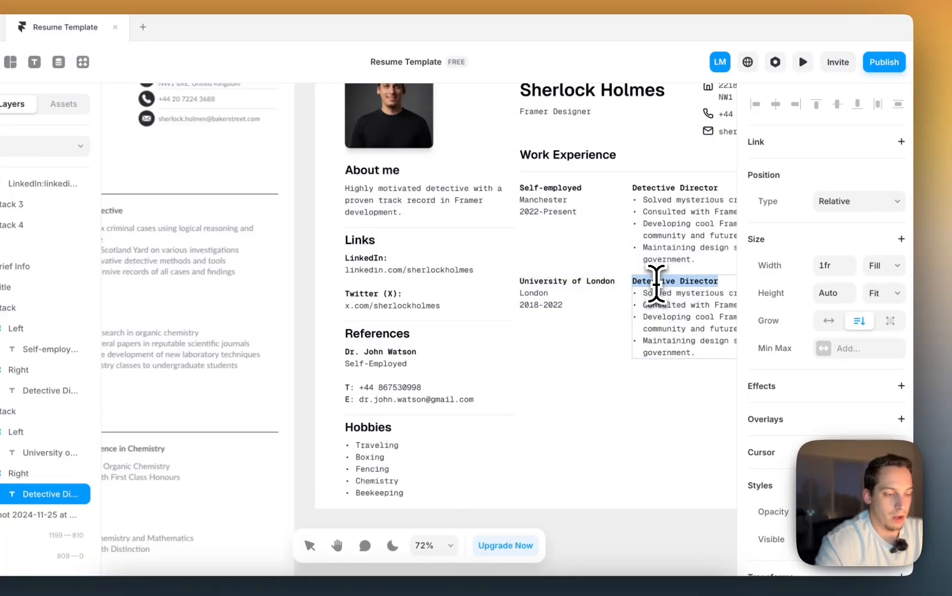
text(Physics Pro)
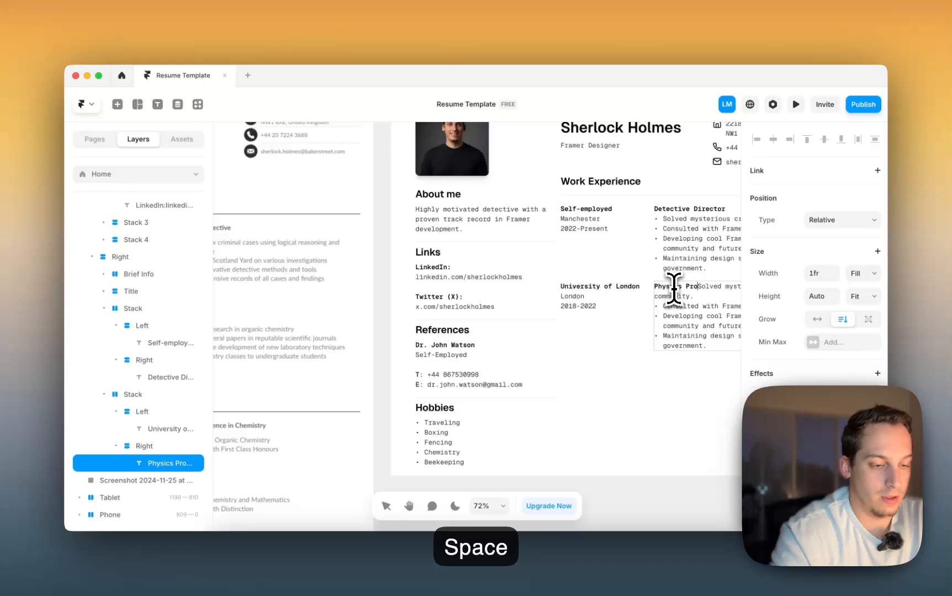
text(fessorSolve)
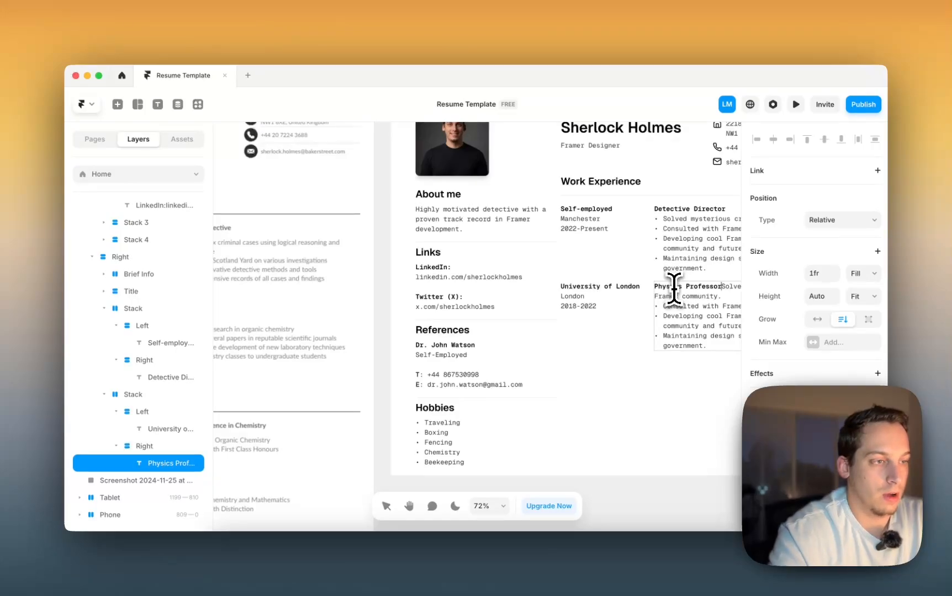
key(Return)
scroll(670, 291, right, 3)
scroll(669, 291, down, 1)
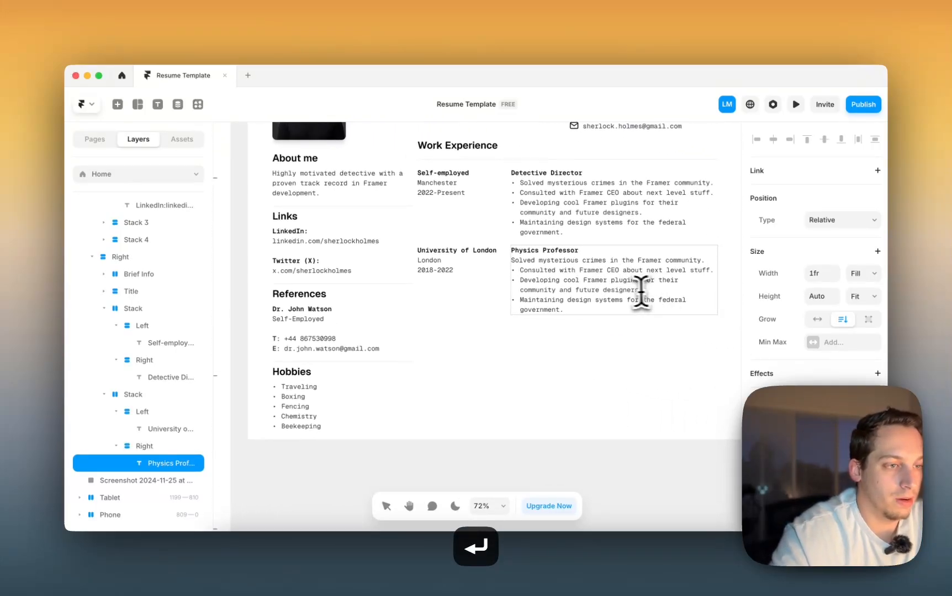
text(-)
scroll(605, 283, down, 3)
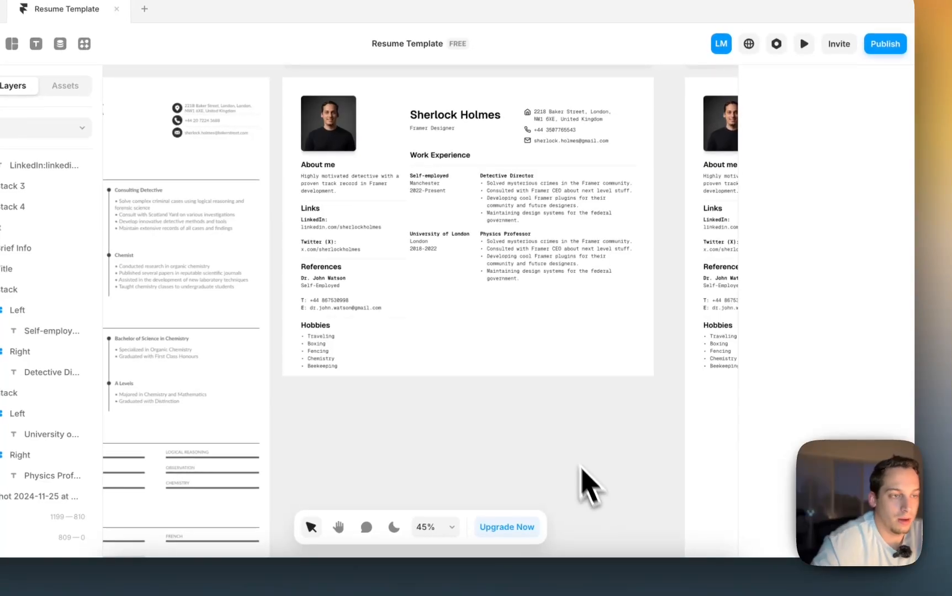
scroll(553, 425, left, 5)
scroll(552, 425, down, 1)
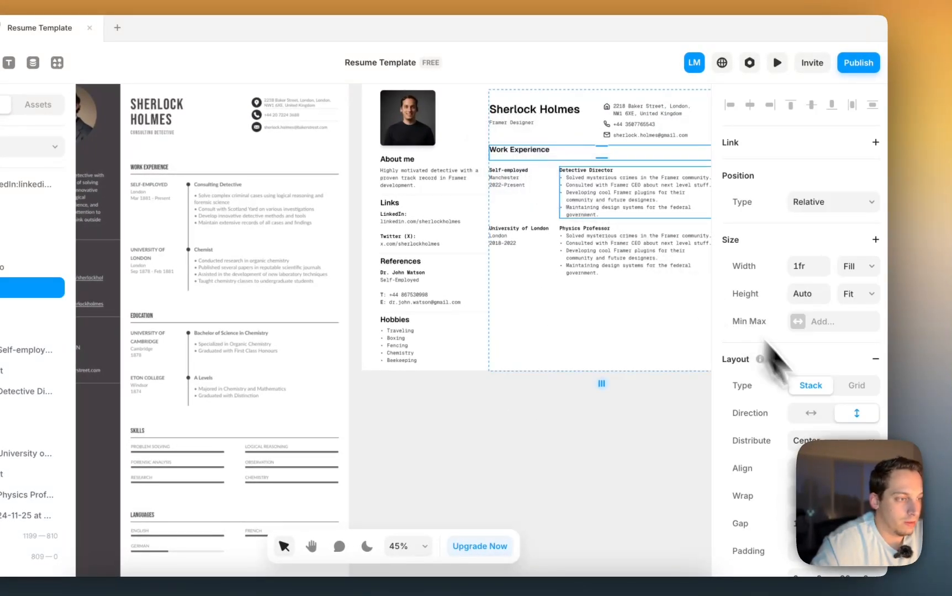
scroll(786, 448, down, 3)
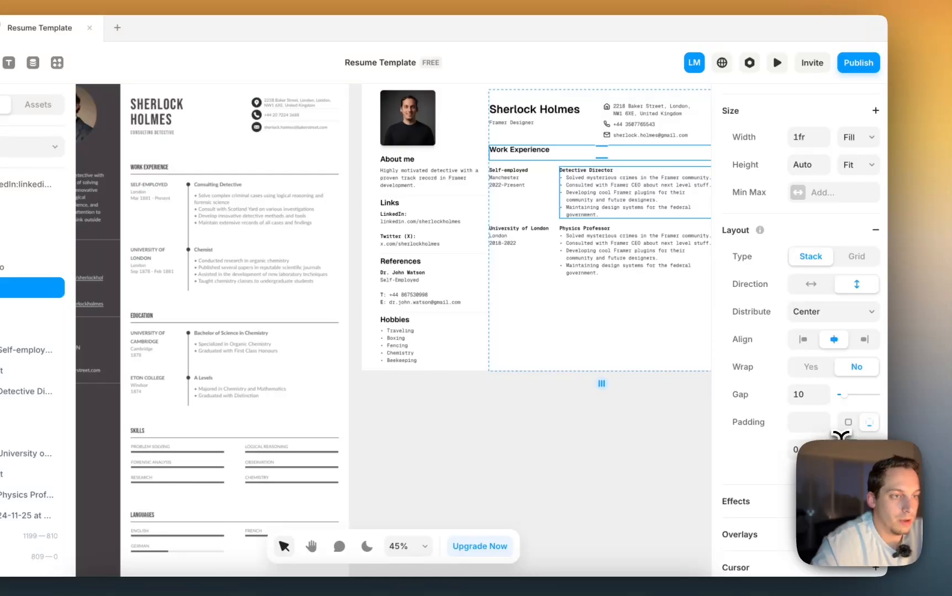
key(shift+Down)
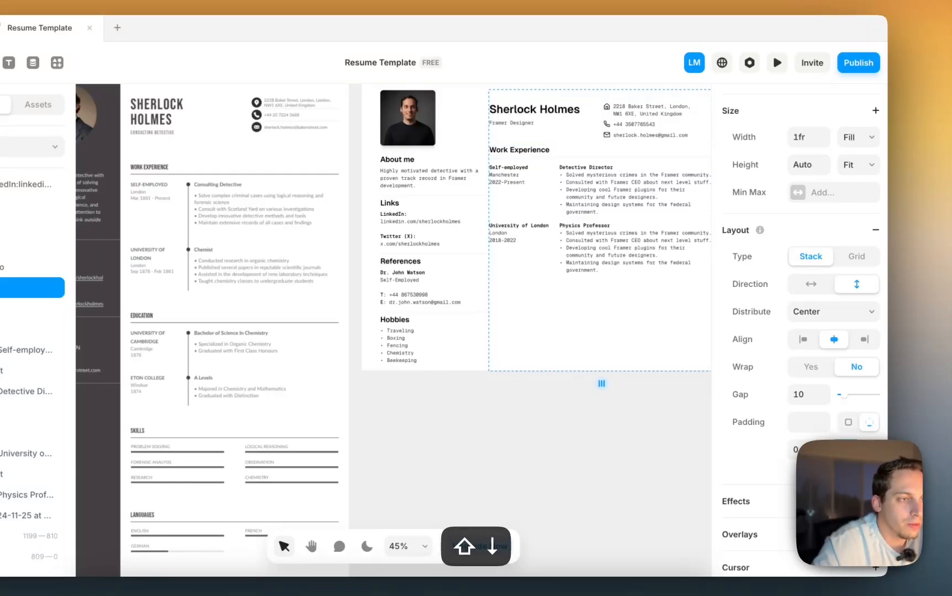
click(555, 208)
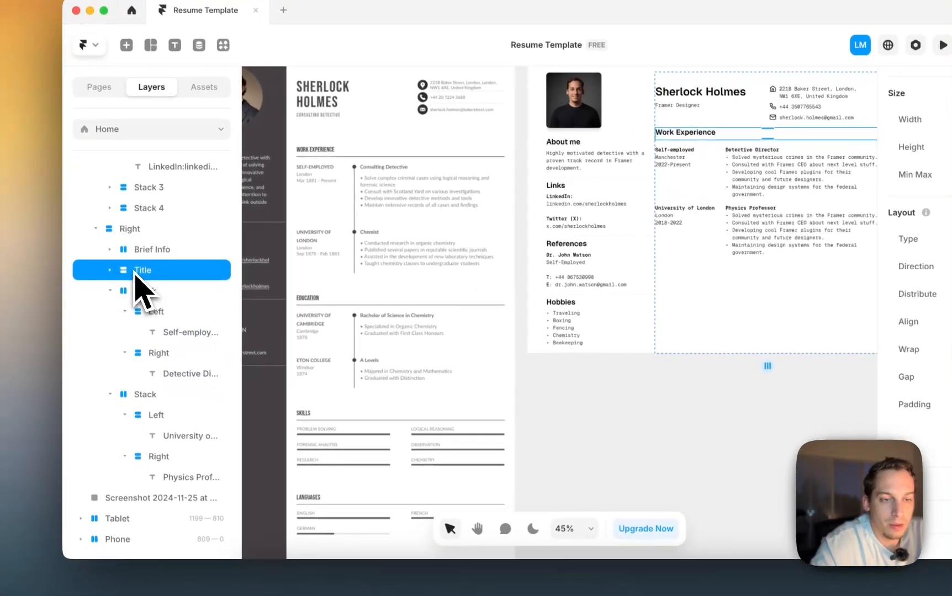
click(113, 281)
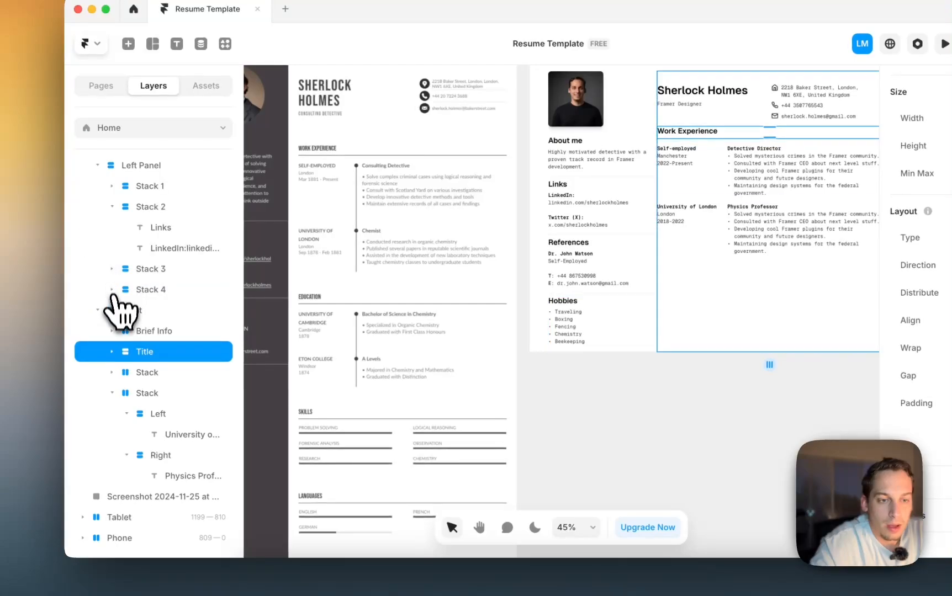
- Wrap the Title and both entry stacks in a new stack named Experience and duplicate it
click(113, 393)
shift+click(141, 415)
right_click(141, 415)
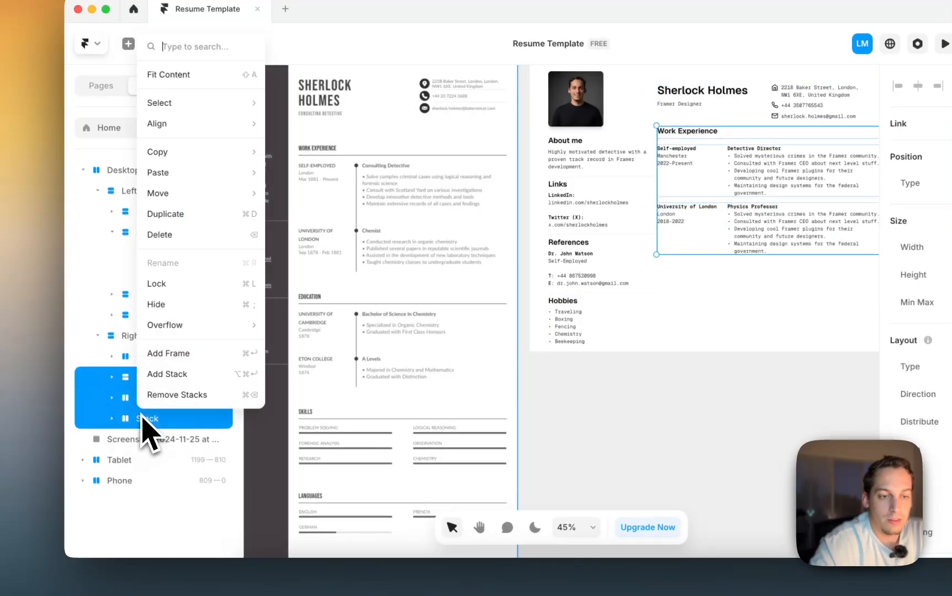
click(167, 375)
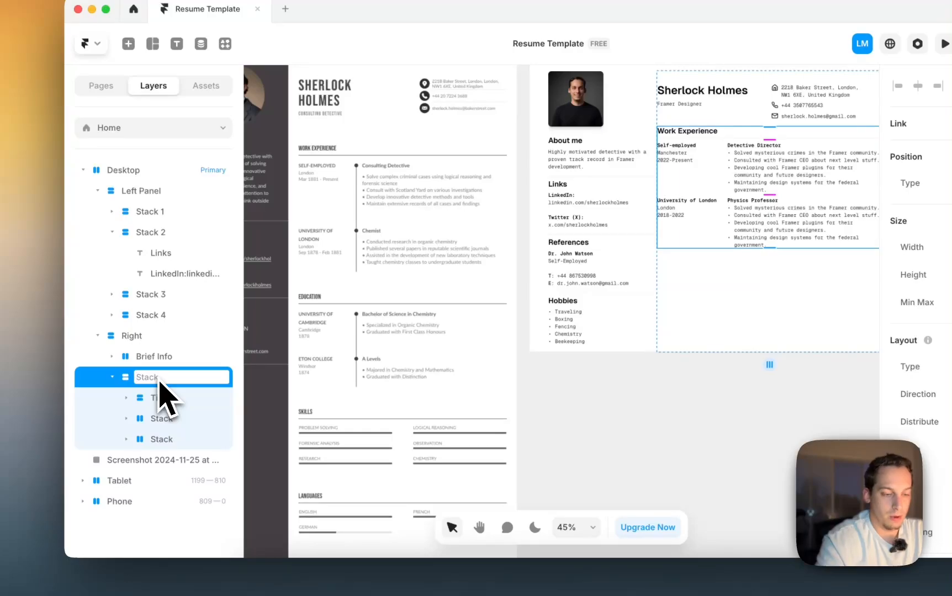
text(erienc)
key(Return)
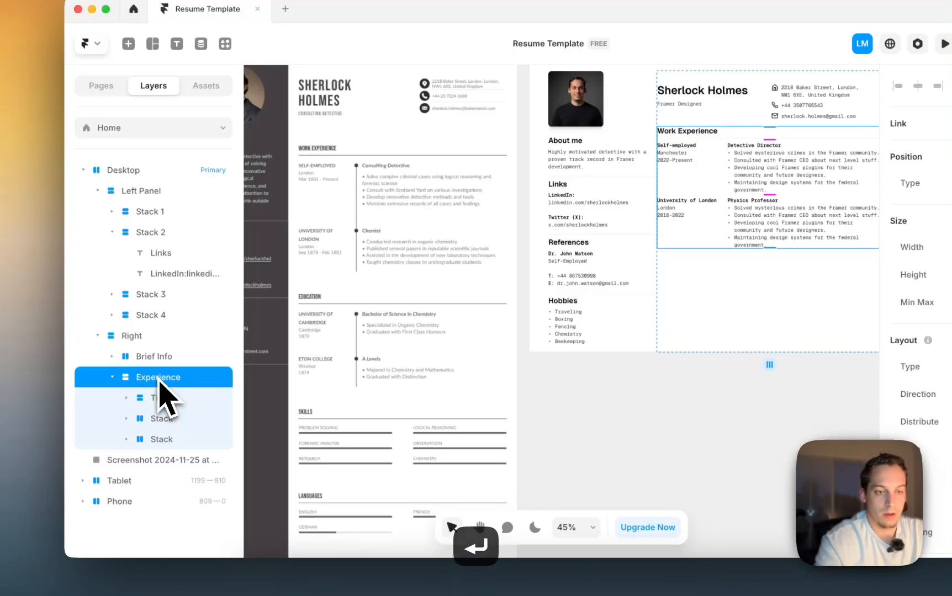
click(113, 378)
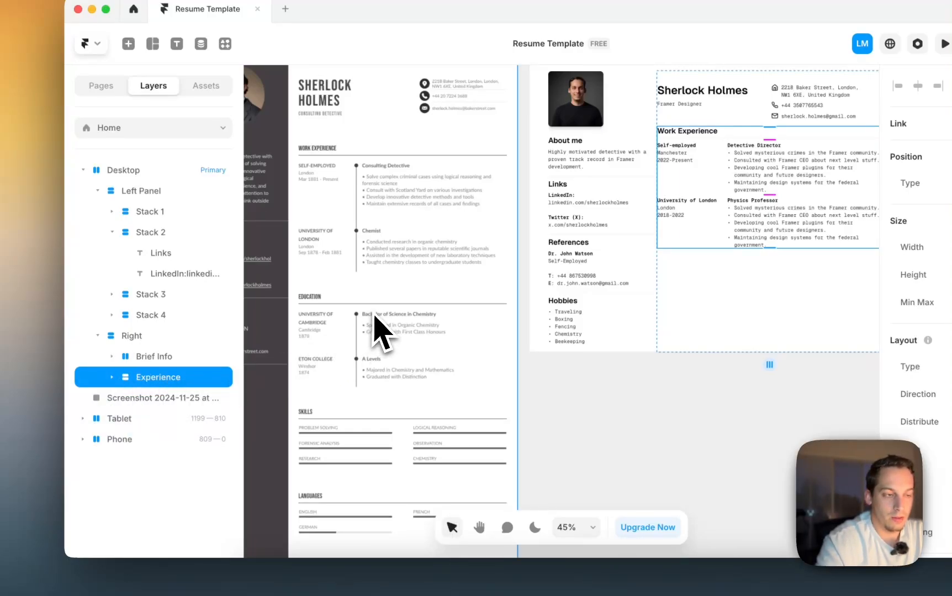
key(super+d)
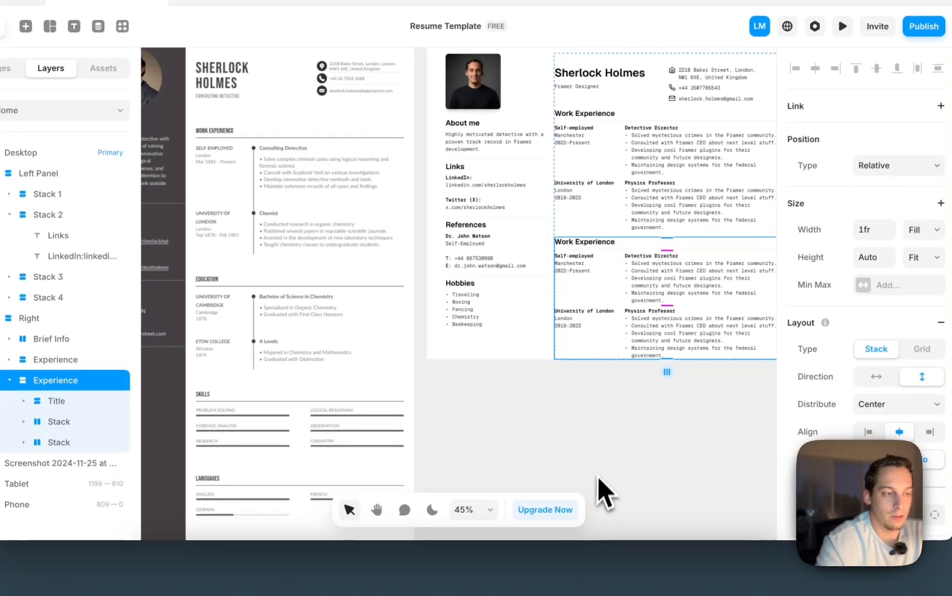
- Retitle the duplicated section's heading to Education
double_click(577, 243)
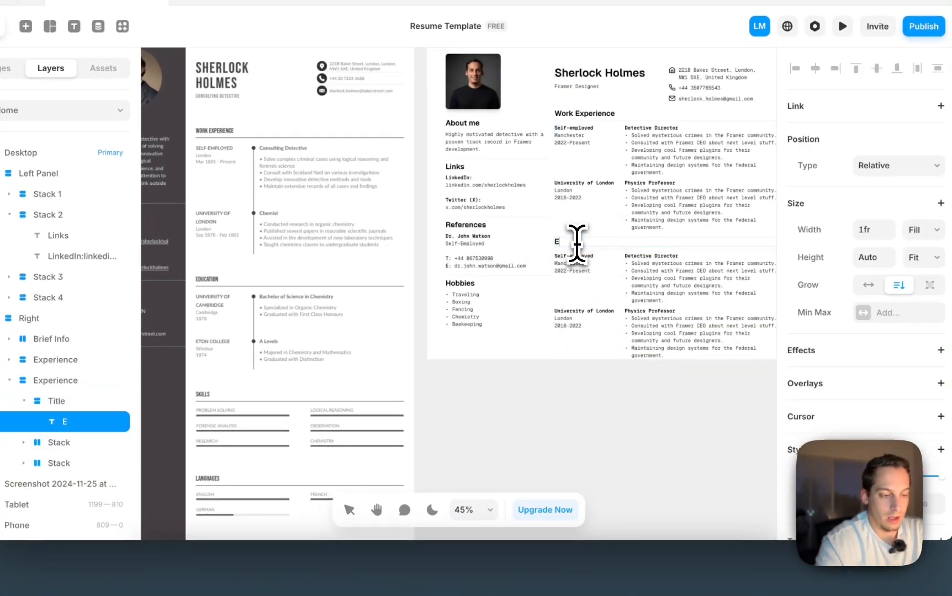
text(Education)
key(Escape)
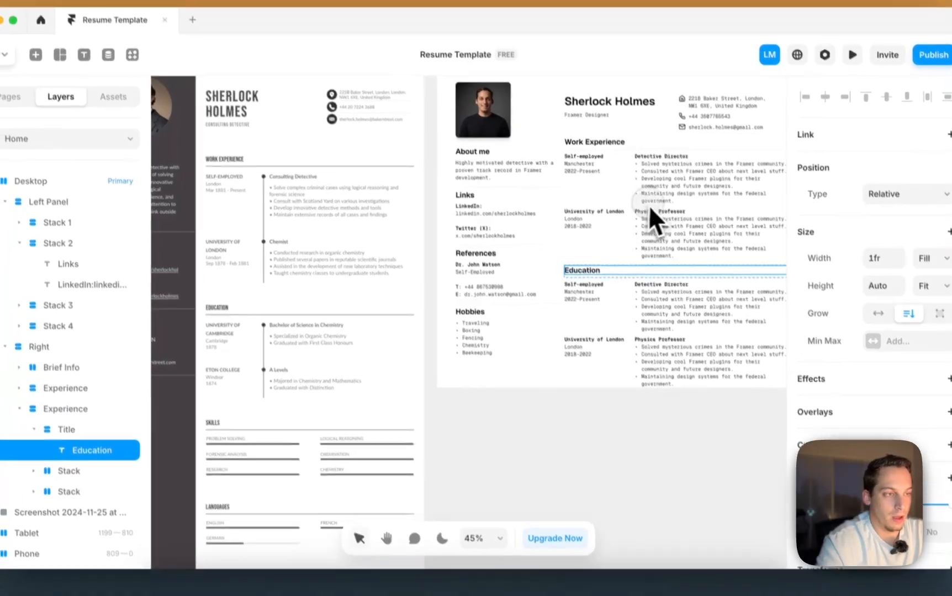
super+click(603, 197)
click(631, 270)
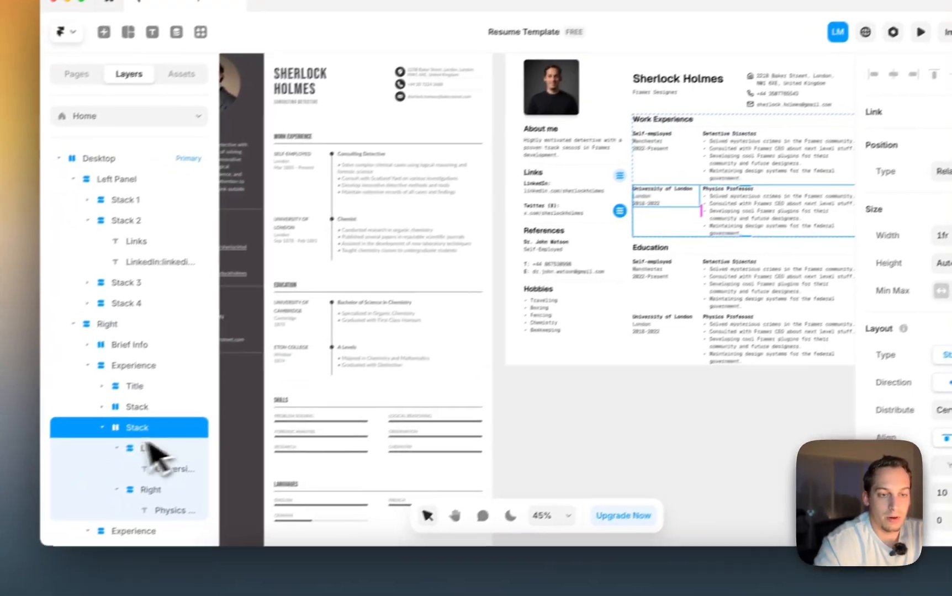
click(40, 465)
- Name the work entry stacks 1 and 2, then duplicate stack 2 as a third entry named 3
double_click(165, 393)
text(1)
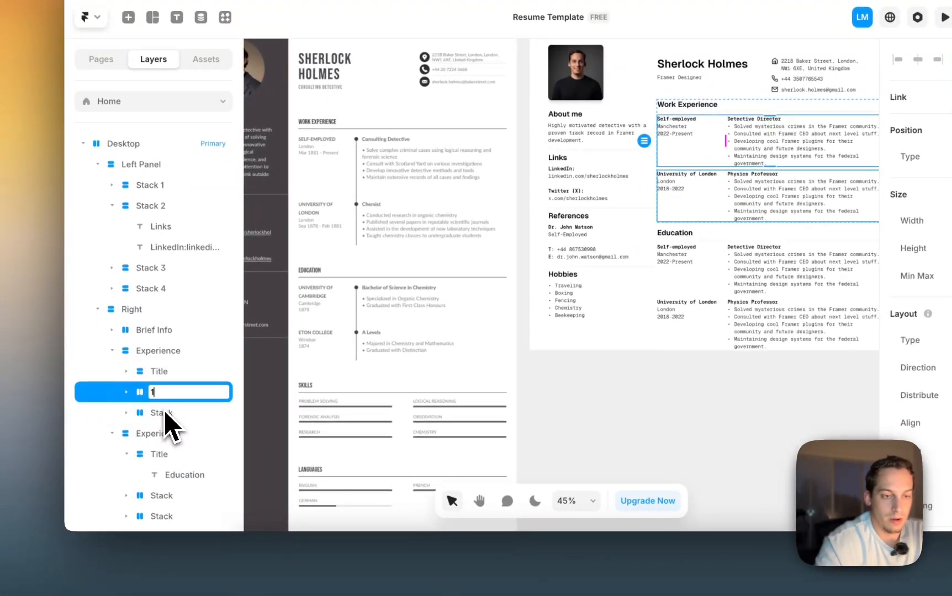
double_click(164, 412)
text(2)
click(140, 412)
click(131, 413)
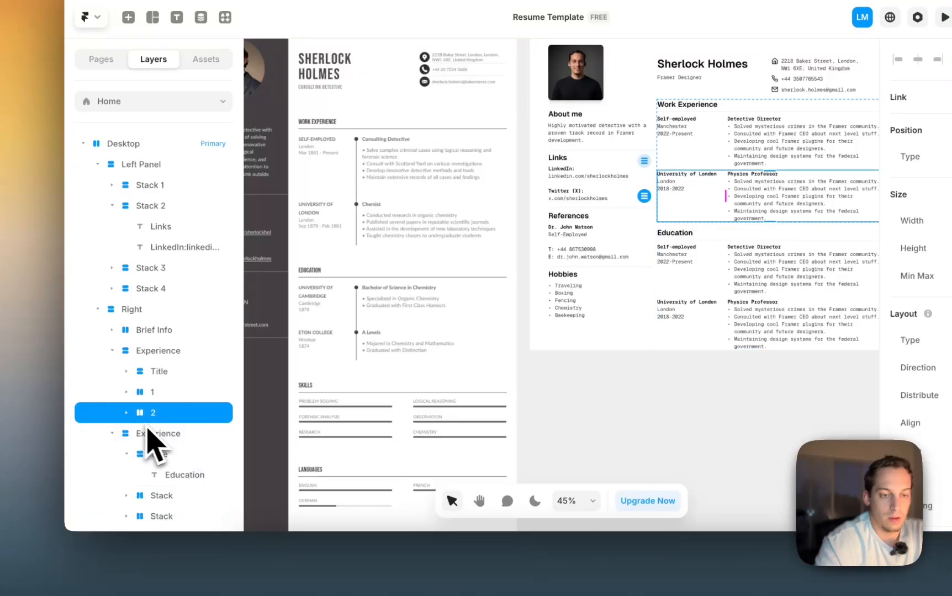
key(super+d)
text(3)
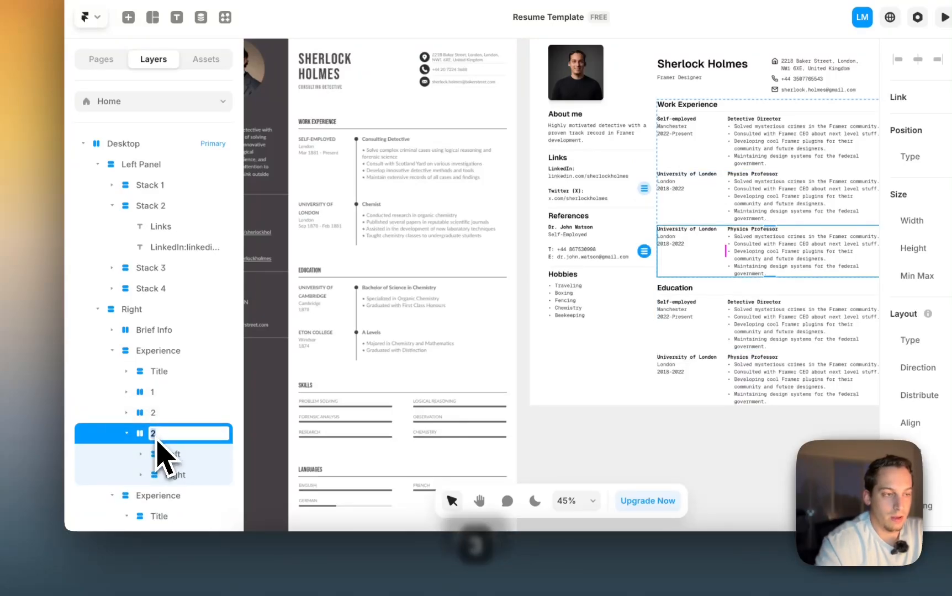
key(Return)
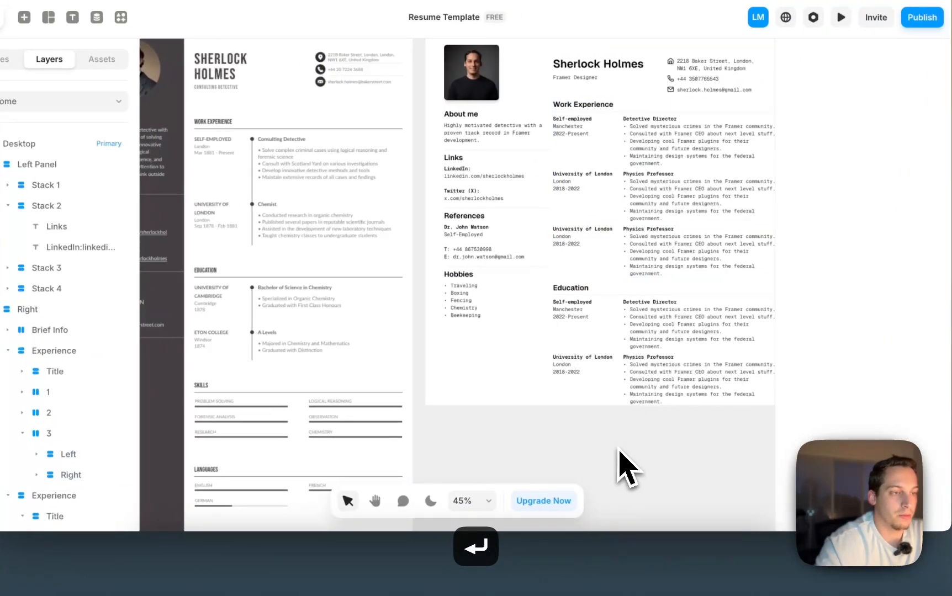
scroll(617, 458, down, 4)
scroll(617, 458, right, 2)
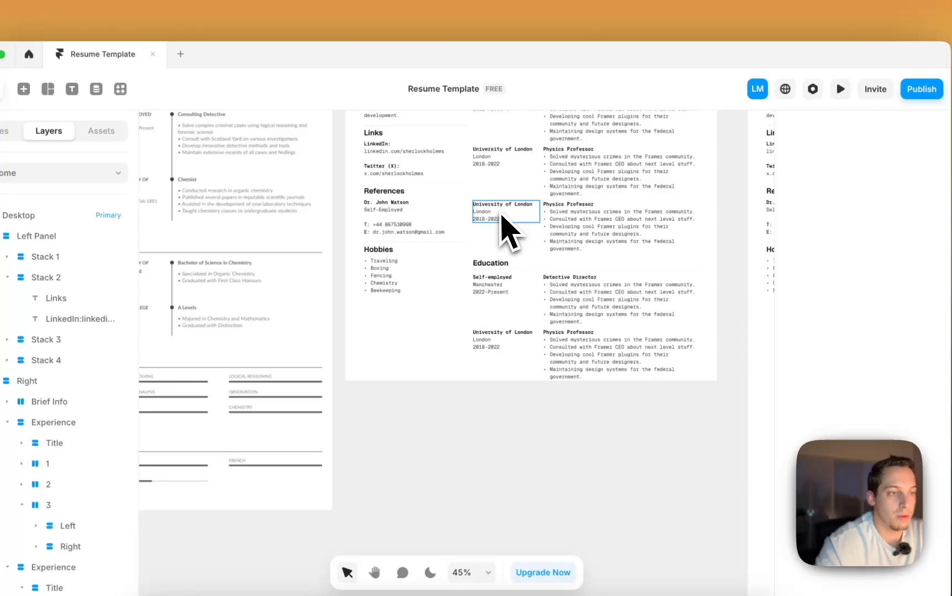
- Change the third entry's dates to 2010-2018 and its employer to Stadium
click(503, 224)
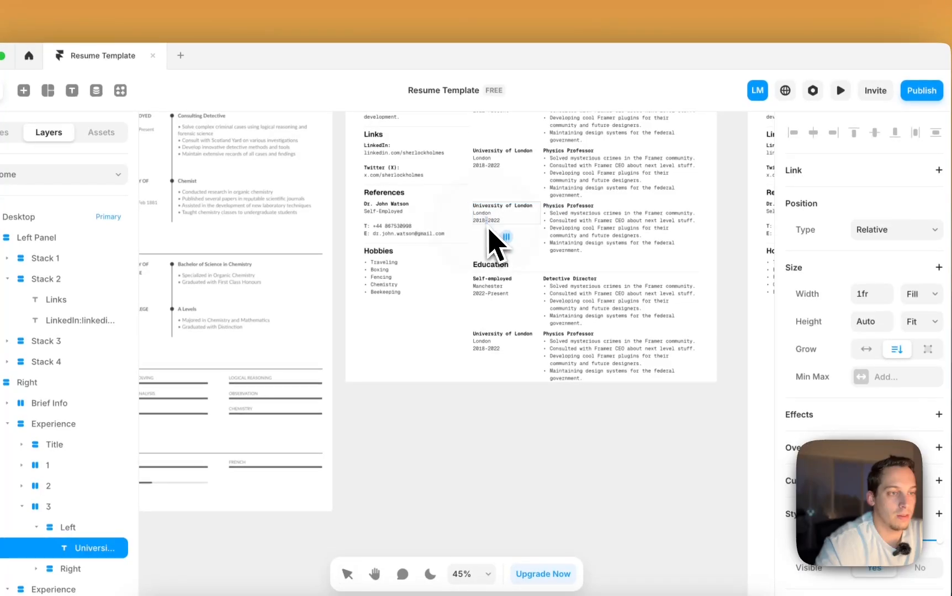
scroll(488, 226, up, 5)
key(BackSpace)
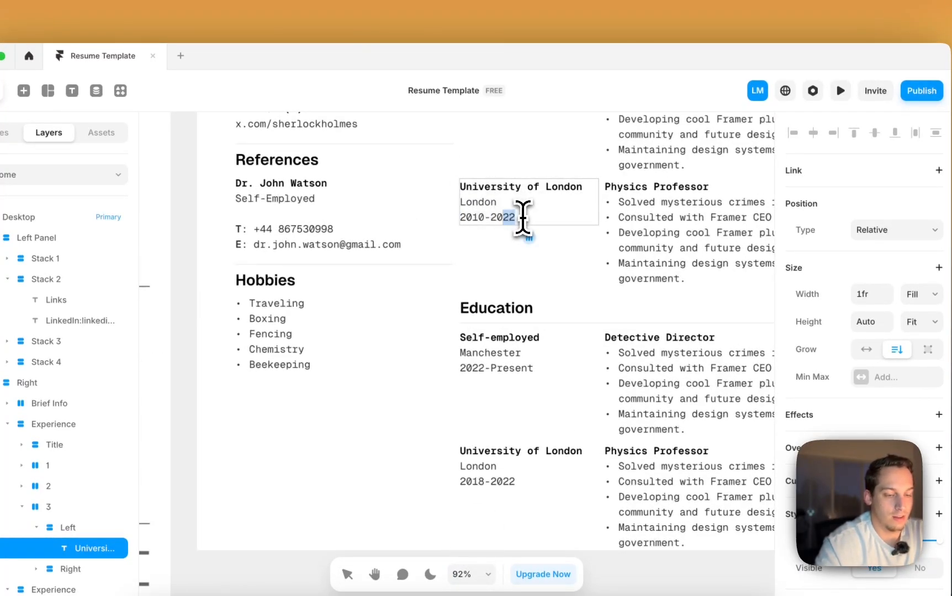
triple_click(527, 194)
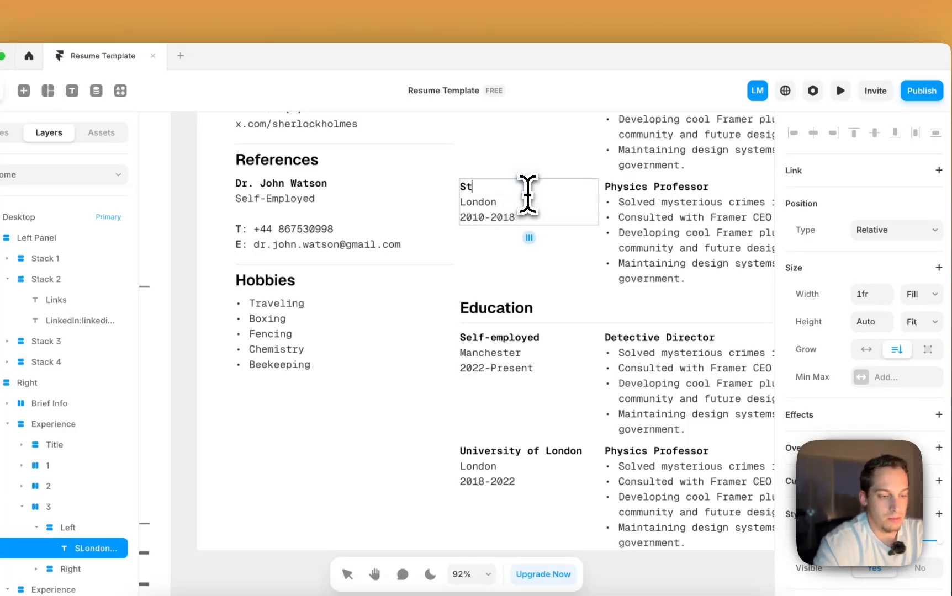
scroll(528, 194, right, 5)
scroll(528, 194, up, 3)
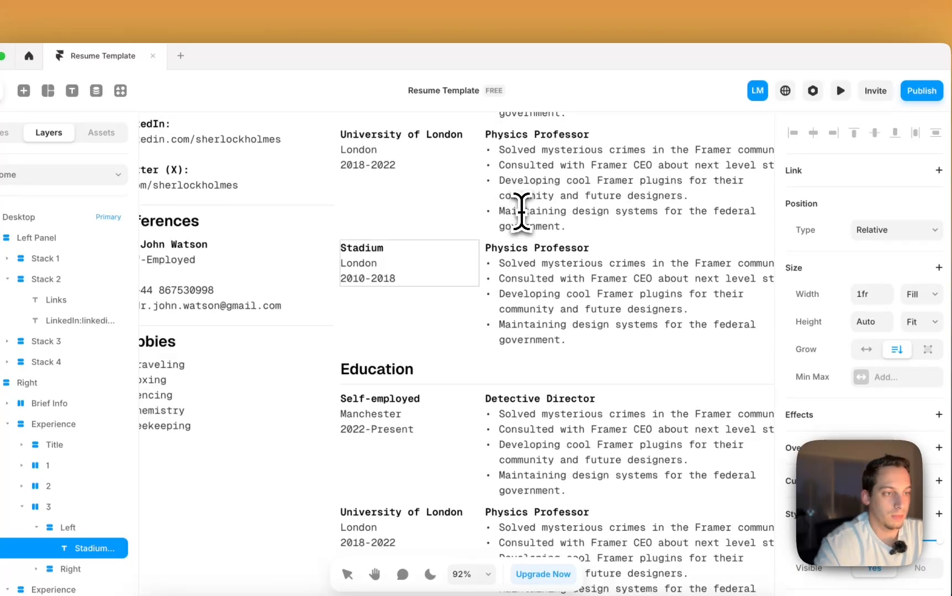
- Replace the Stadium entry's Physics Professor role with Physical Trainer, keeping its first bullet below
click(516, 248)
triple_click(505, 249)
text(P)
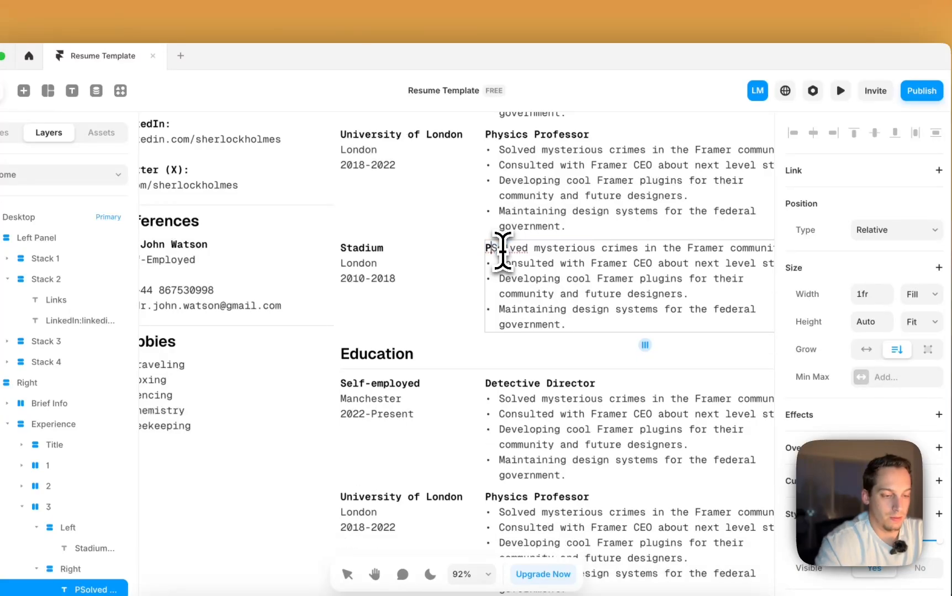
text(hysical Trainer)
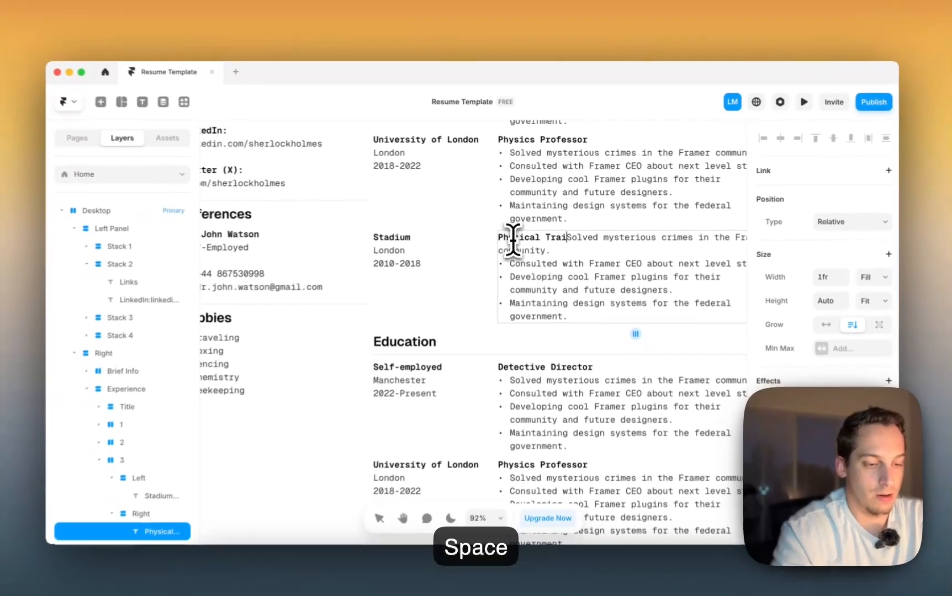
key(shift+Return)
scroll(536, 243, down, 5)
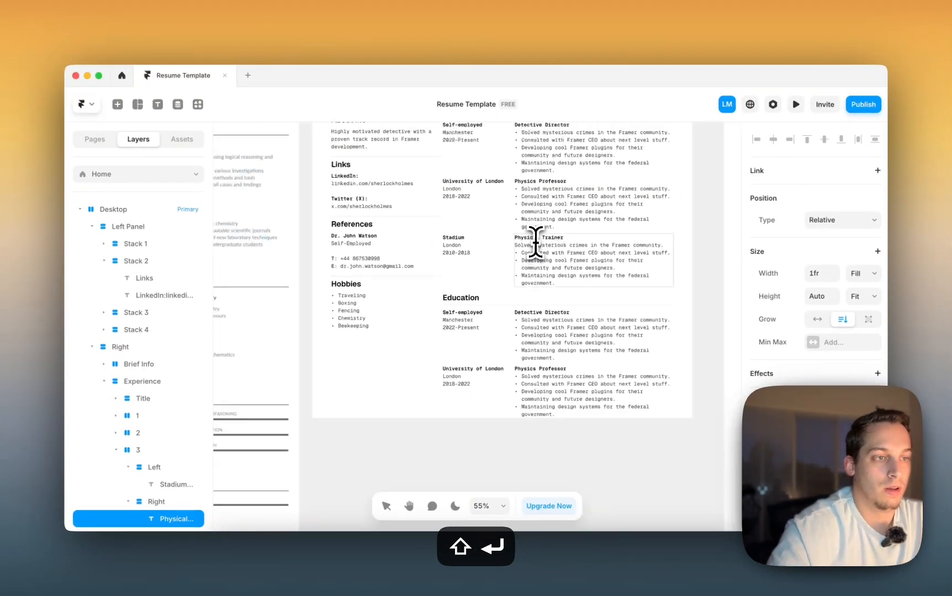
text(-)
click(595, 456)
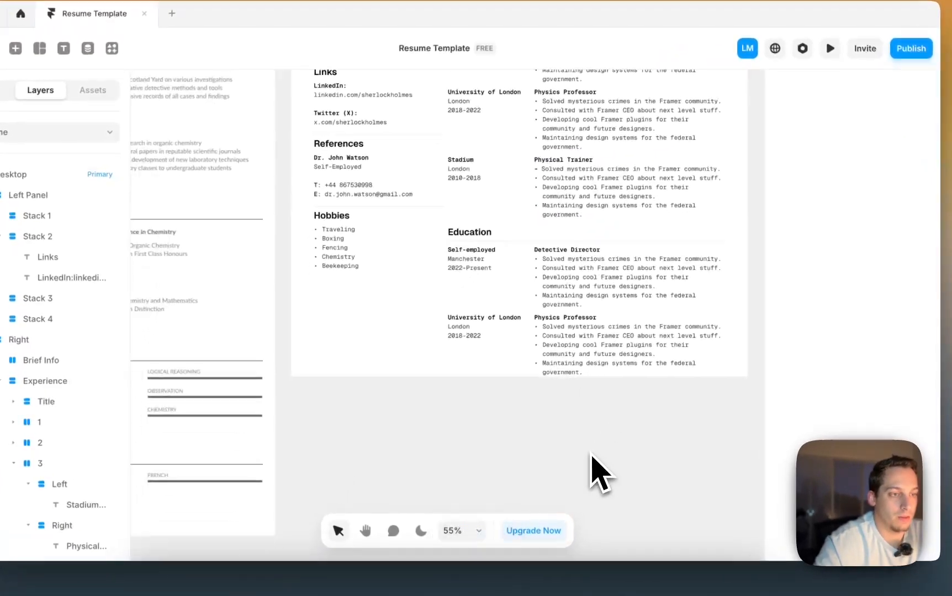
scroll(579, 387, down, 1)
- Change the first Education entry to Cambridge, Cambridge, 2006-2010
double_click(482, 240)
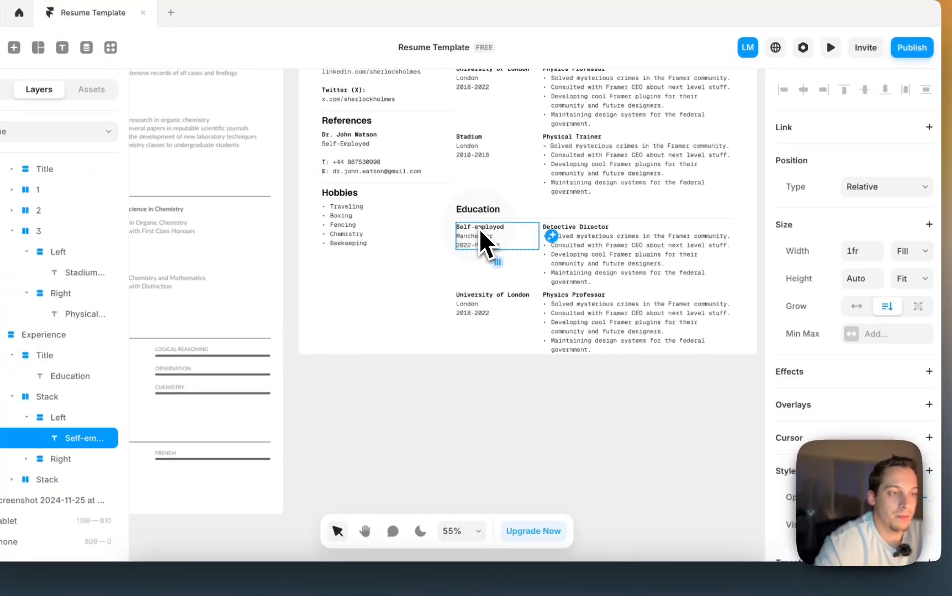
double_click(478, 228)
scroll(477, 227, left, 6)
scroll(479, 228, right, 4)
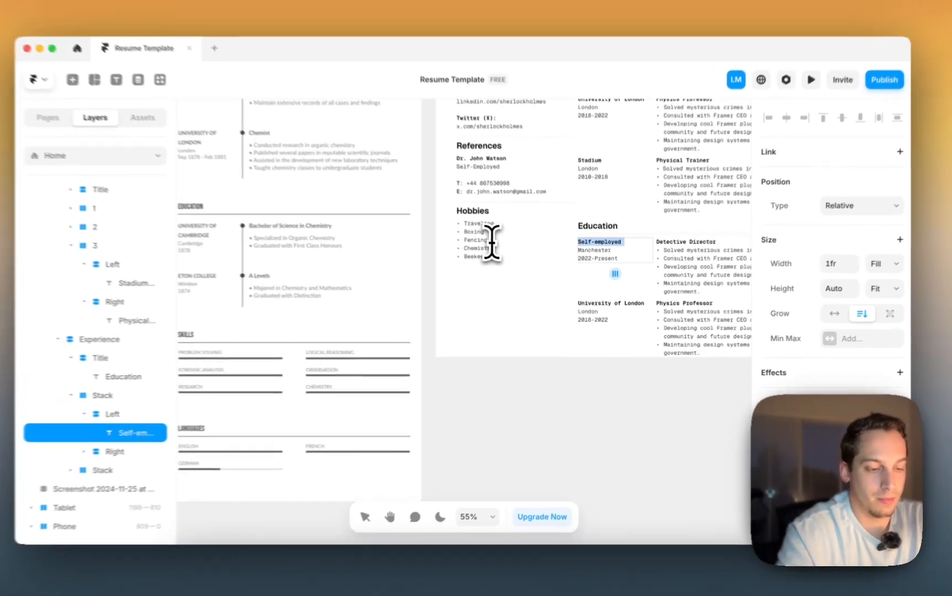
text(Cambrid)
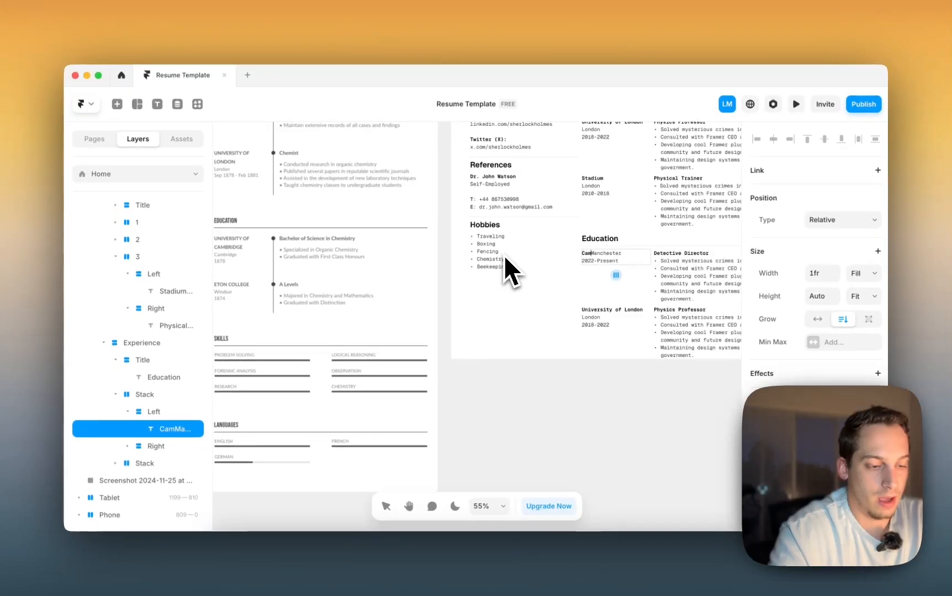
text(ge)
key(Return)
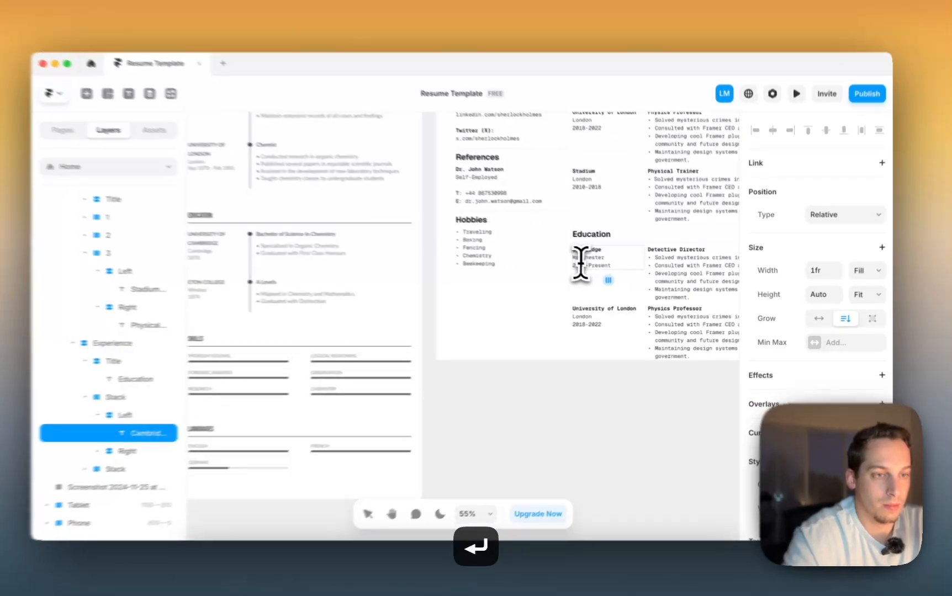
double_click(582, 260)
text(Cambridge)
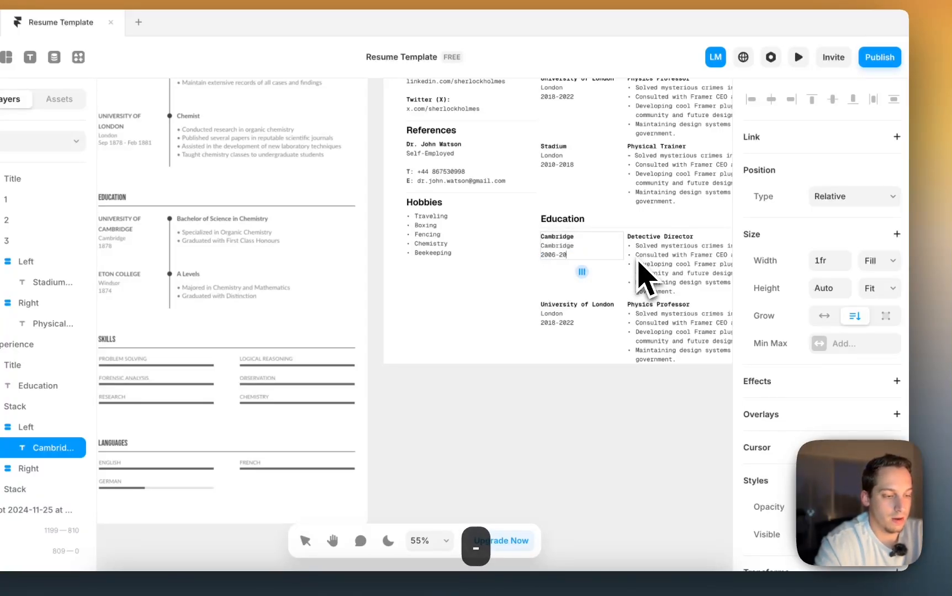
shift+click(569, 323)
- Change the second Education entry to University of Miami, Miami, 2002-2006
scroll(568, 325, left, 2)
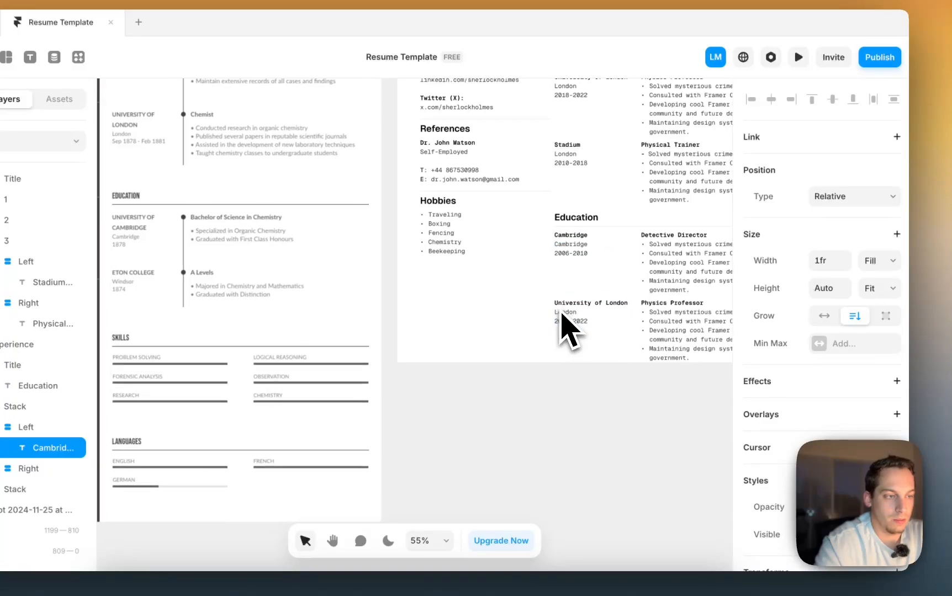
click(577, 322)
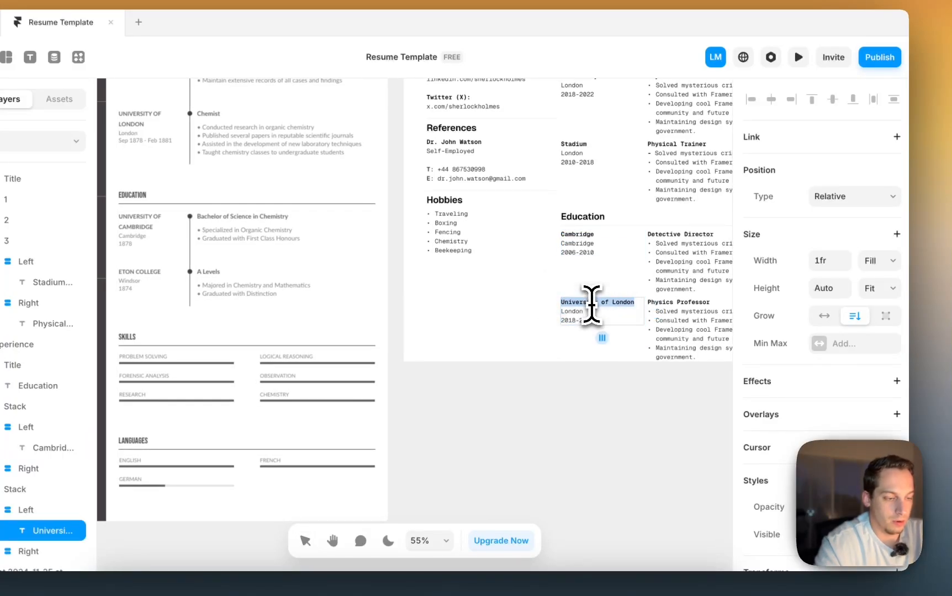
text(sity of)
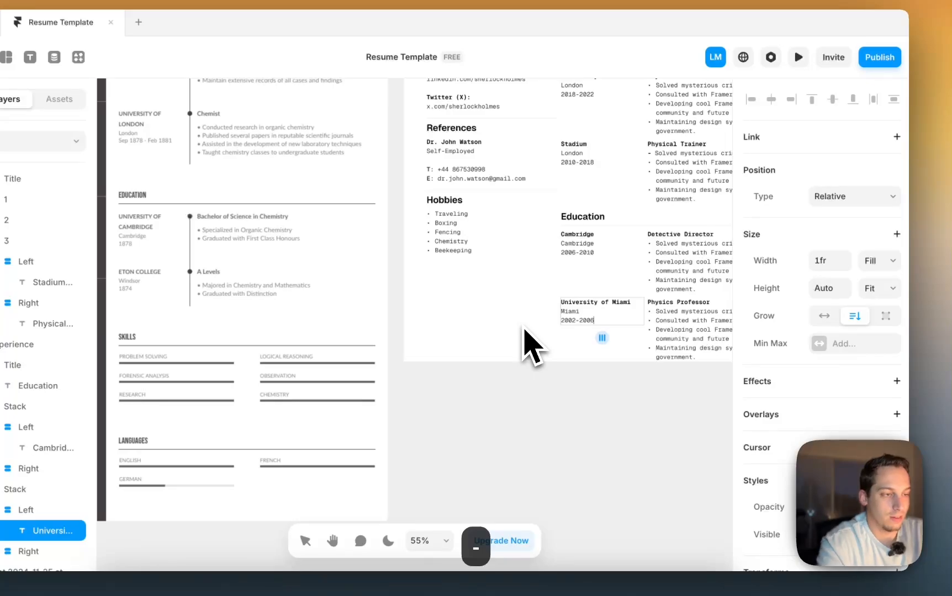
- Retitle the Cambridge entry's degree Master of Criminology and Physics, restoring the bullet below it
click(675, 238)
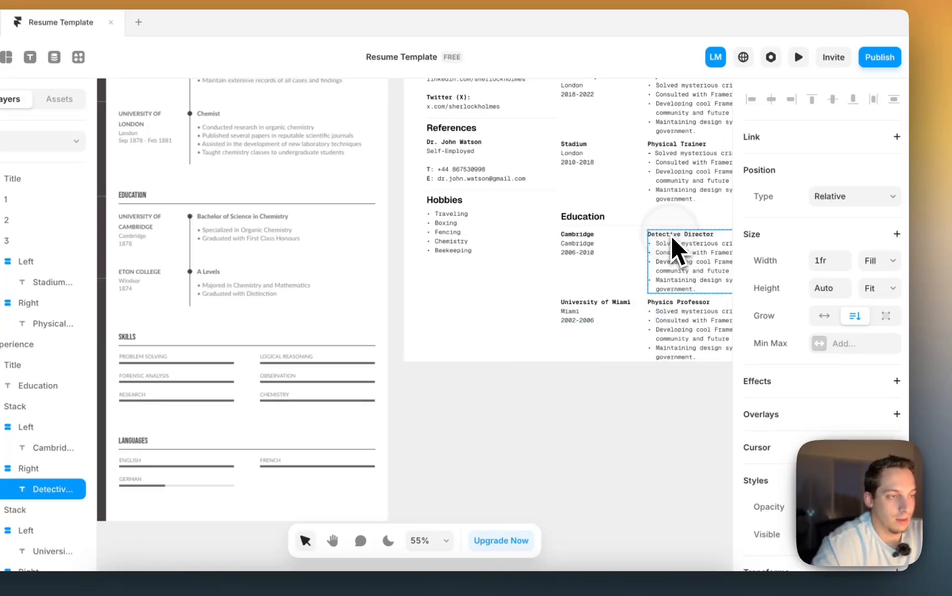
double_click(669, 234)
text(Bac)
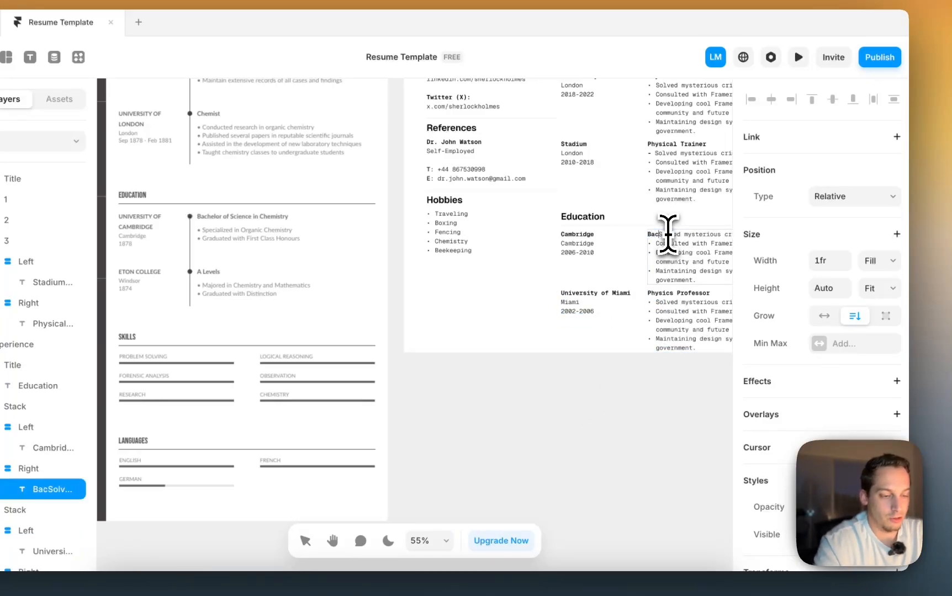
text(helorSolved)
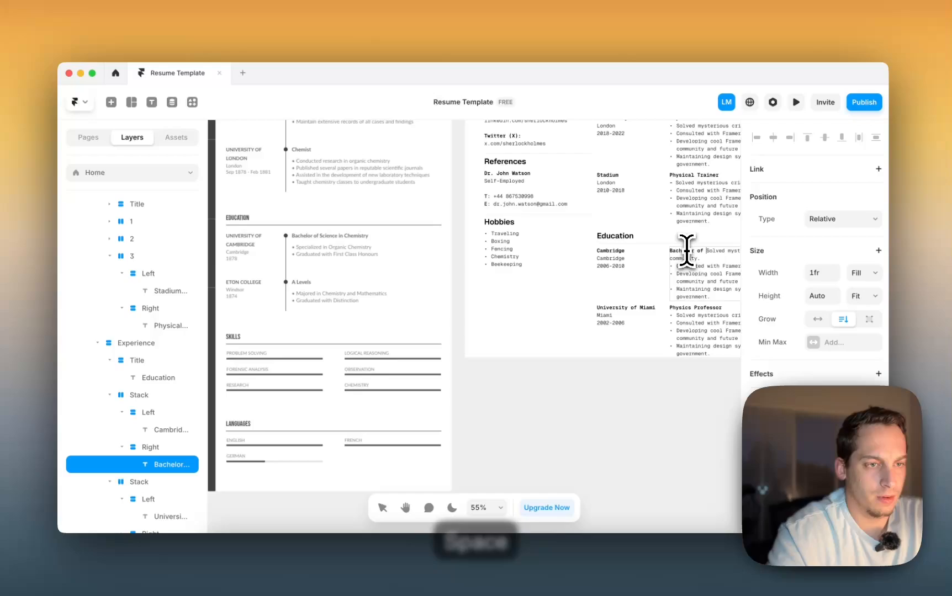
key(BackSpace)
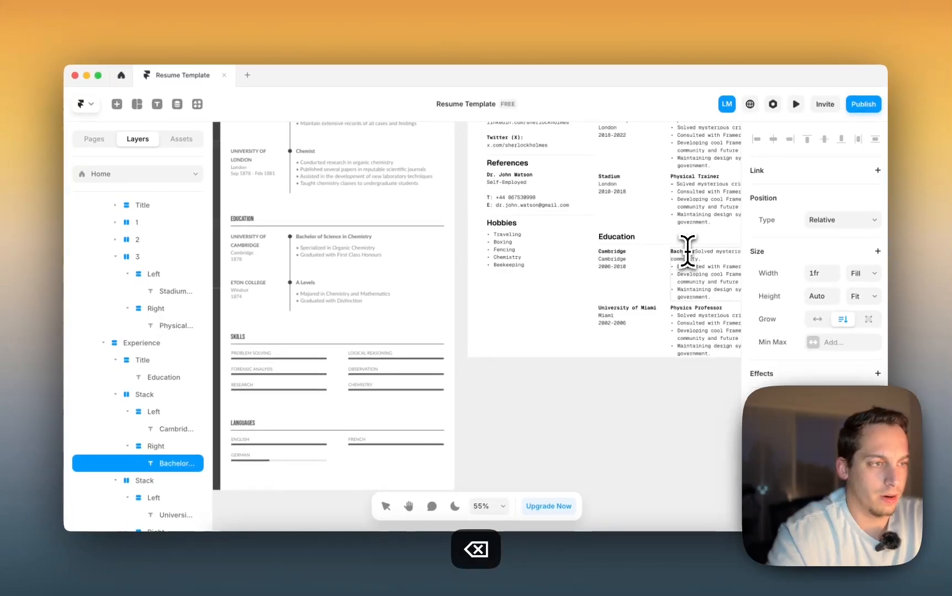
key(BackSpace)
key(BackSpace)
key(BackSpace)
key(BackSpace)
key(BackSpace)
key(BackSpace)
key(BackSpace)
text(Ma)
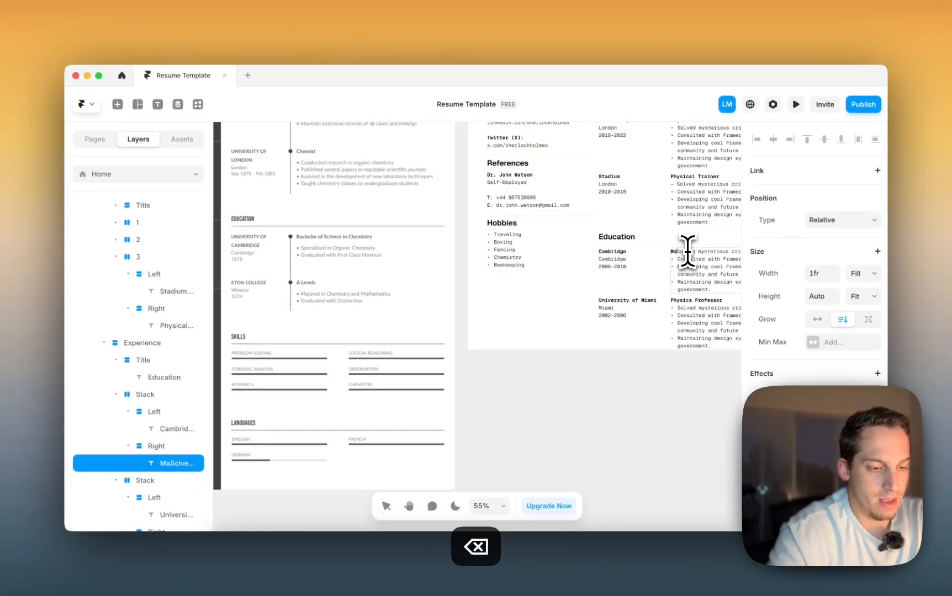
text(ster of Crimin)
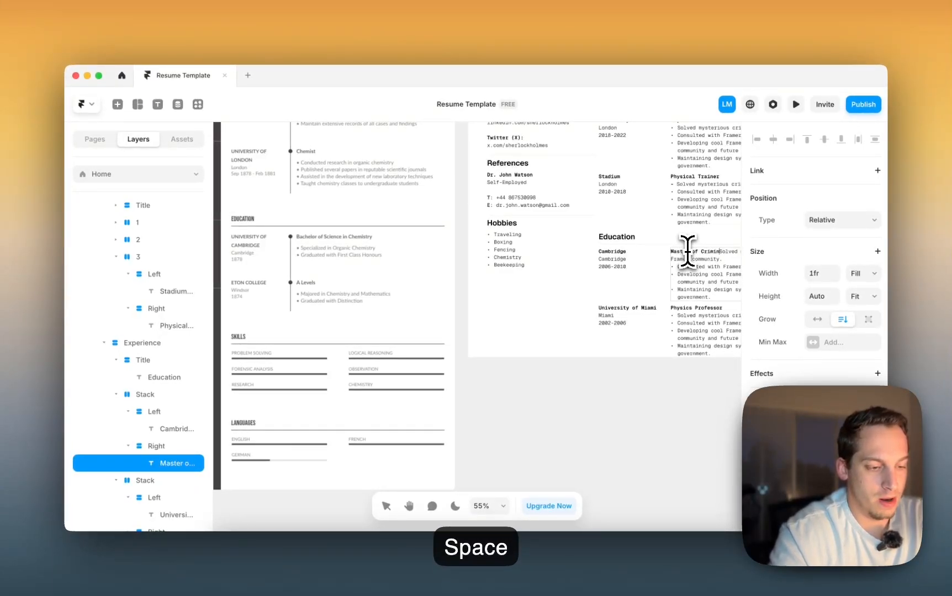
text(ology a)
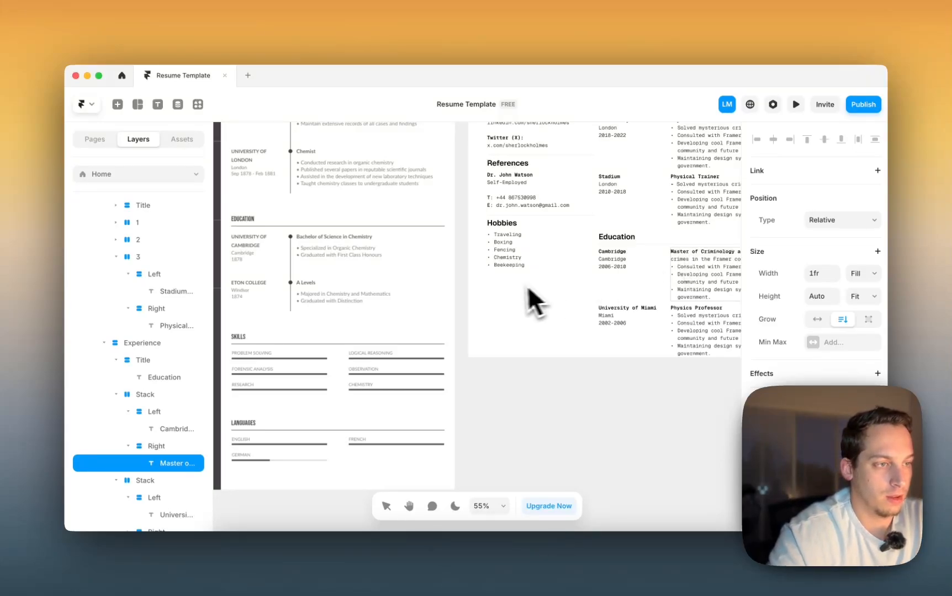
scroll(519, 286, right, 5)
key(shift+Return)
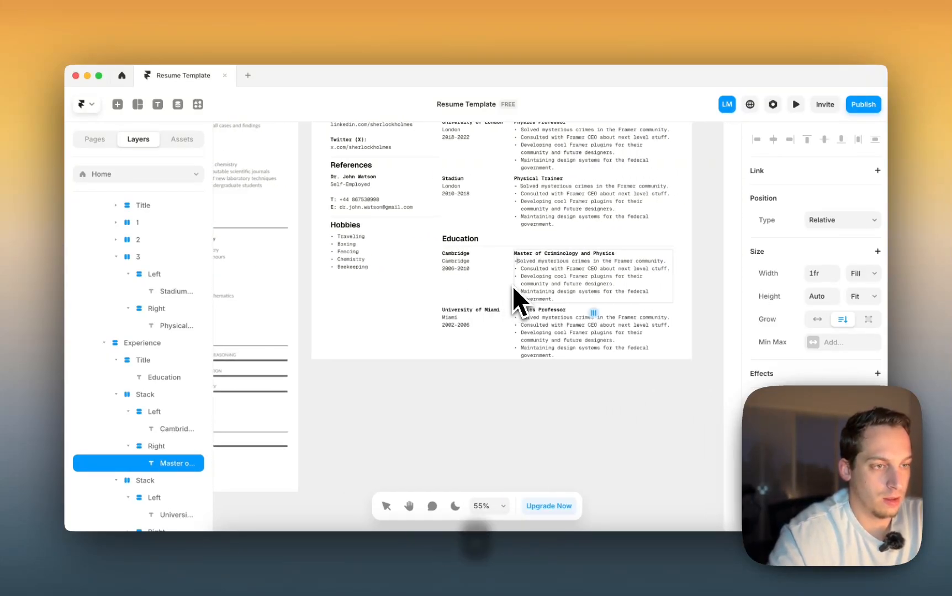
key(BackSpace)
key(BackSpace)
key(Return)
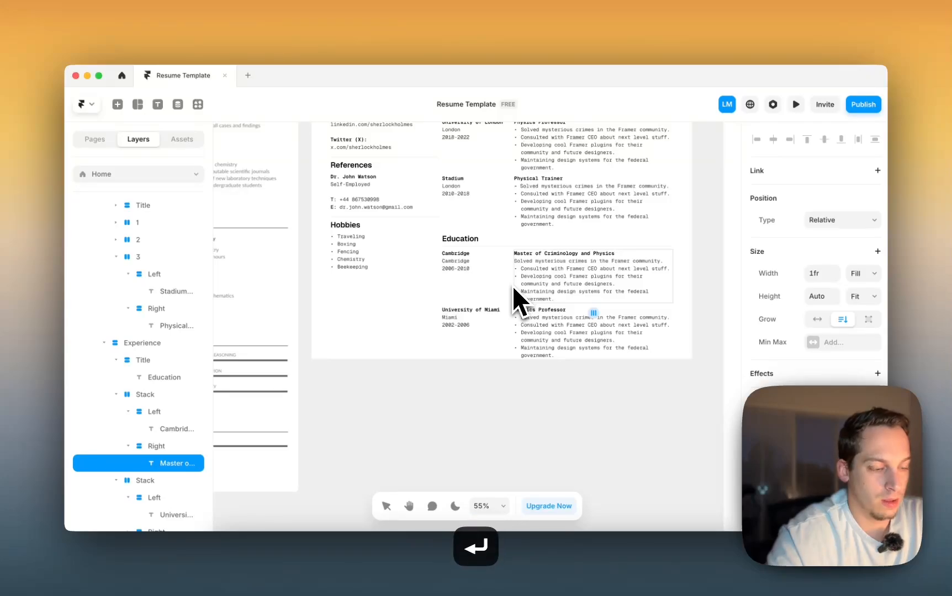
text(-)
scroll(513, 290, left, 1)
- Replace the Miami entry's Physics Professor heading with Bachelor in Aquatic Sports
click(551, 296)
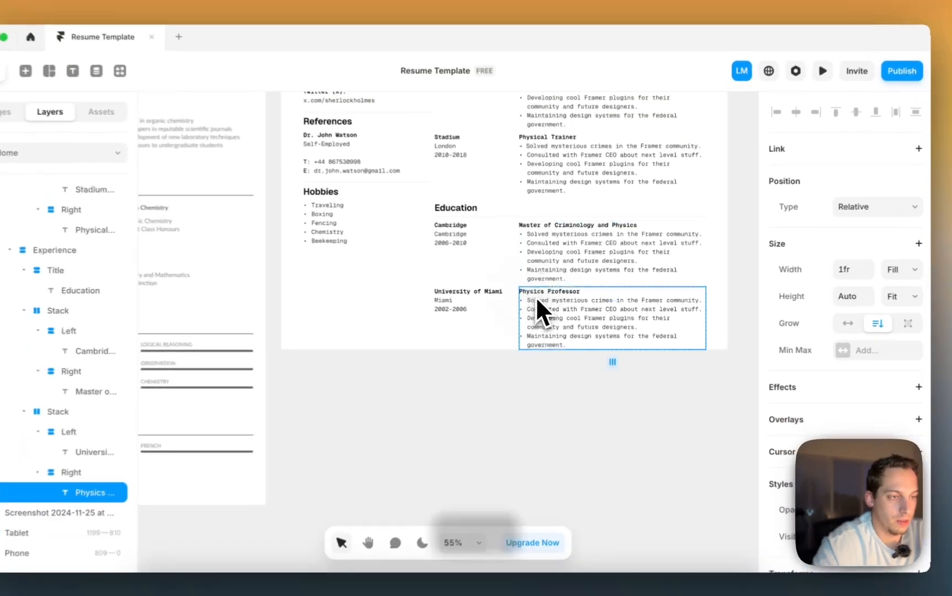
double_click(586, 295)
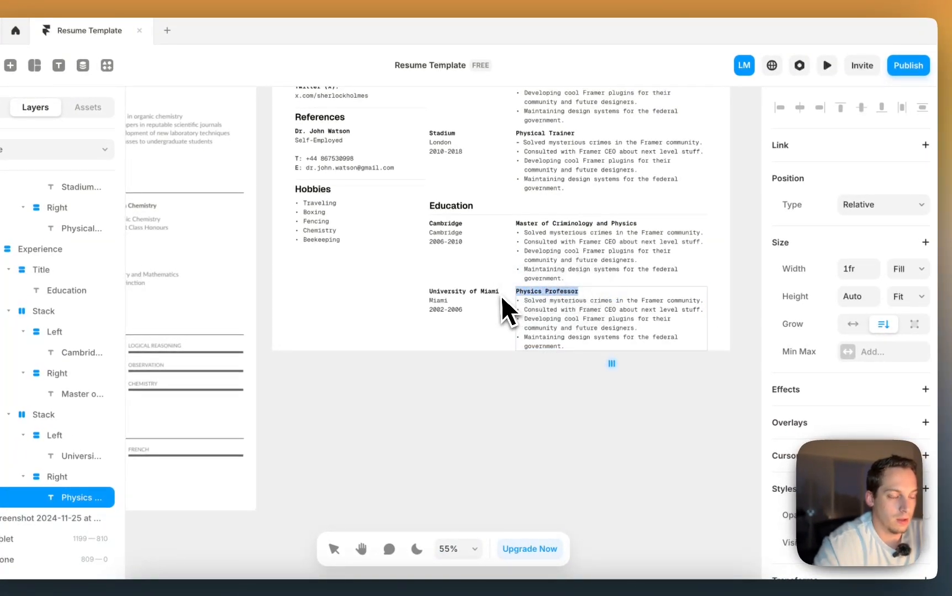
text(Bache)
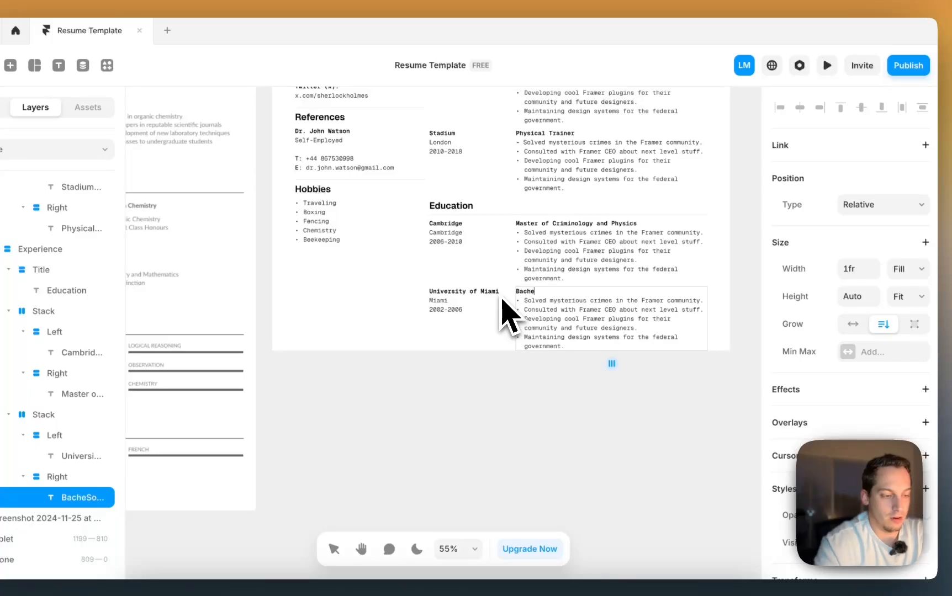
text(lor )
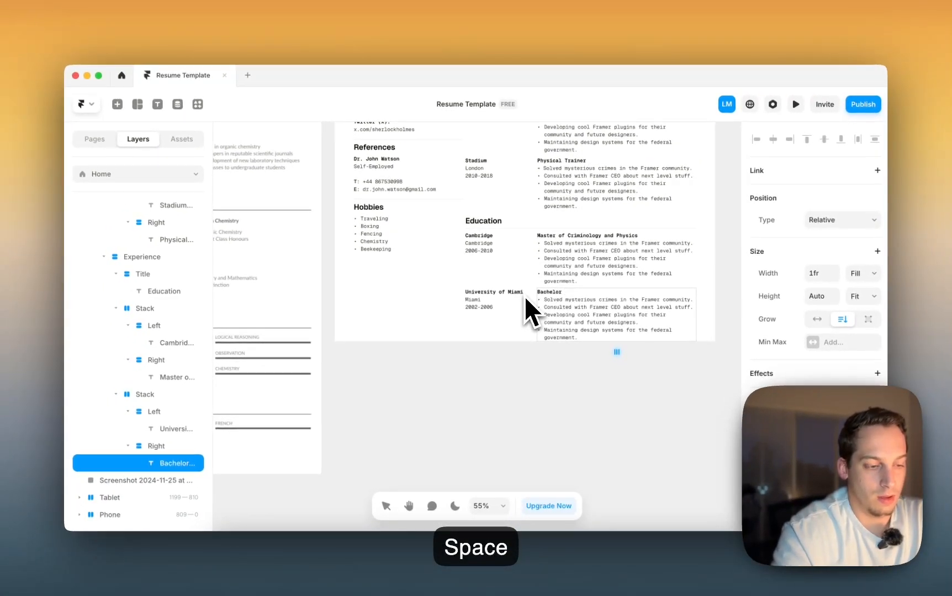
text(in Aquati)
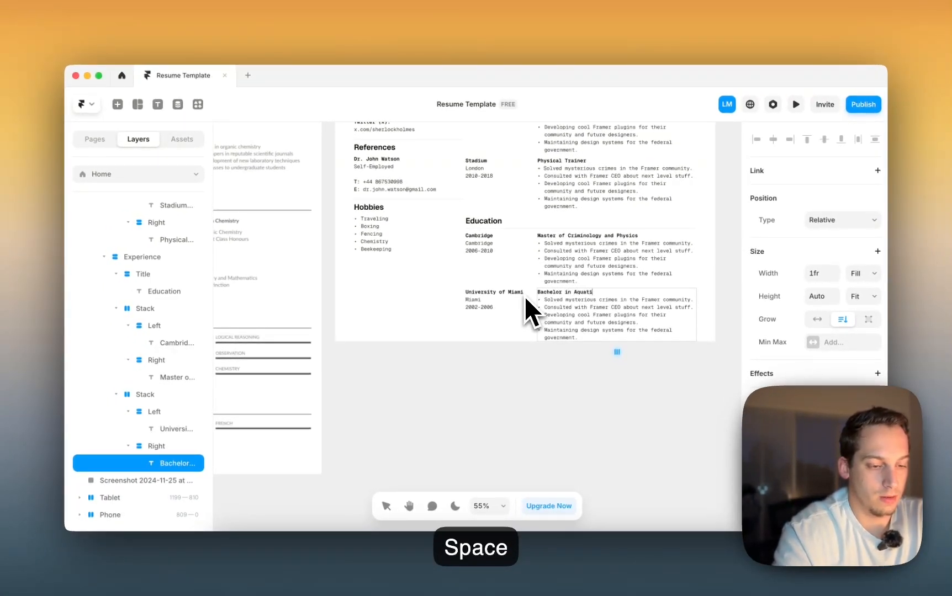
text(c Sport)
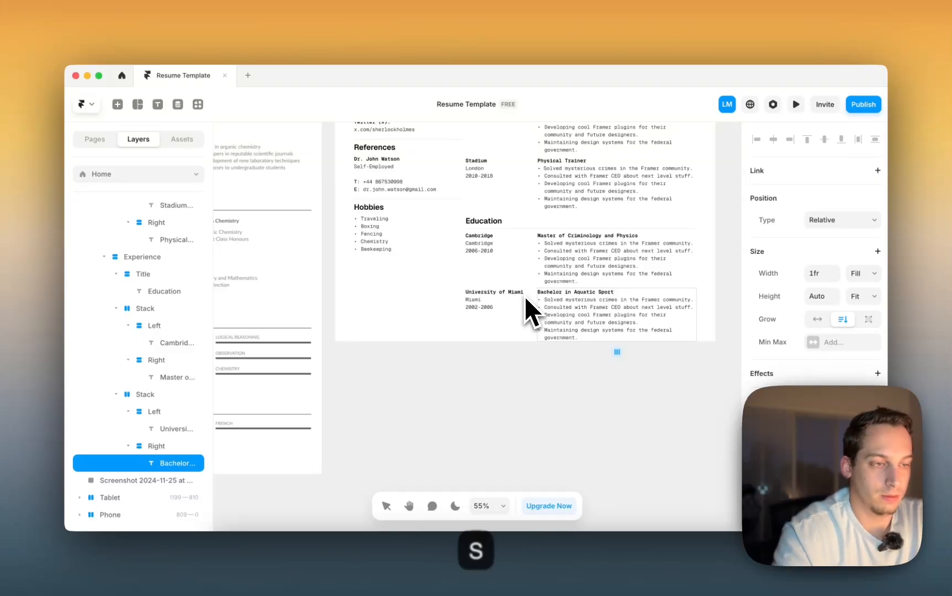
text(s)
click(544, 361)
scroll(544, 363, down, 3)
scroll(544, 364, up, 3)
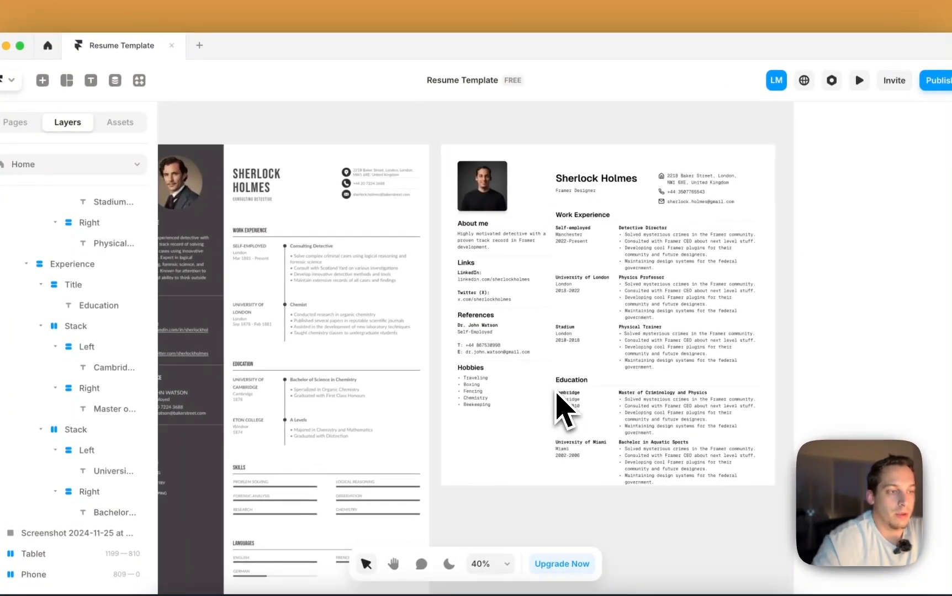
scroll(555, 392, down, 3)
scroll(556, 392, down, 2)
scroll(555, 391, right, 4)
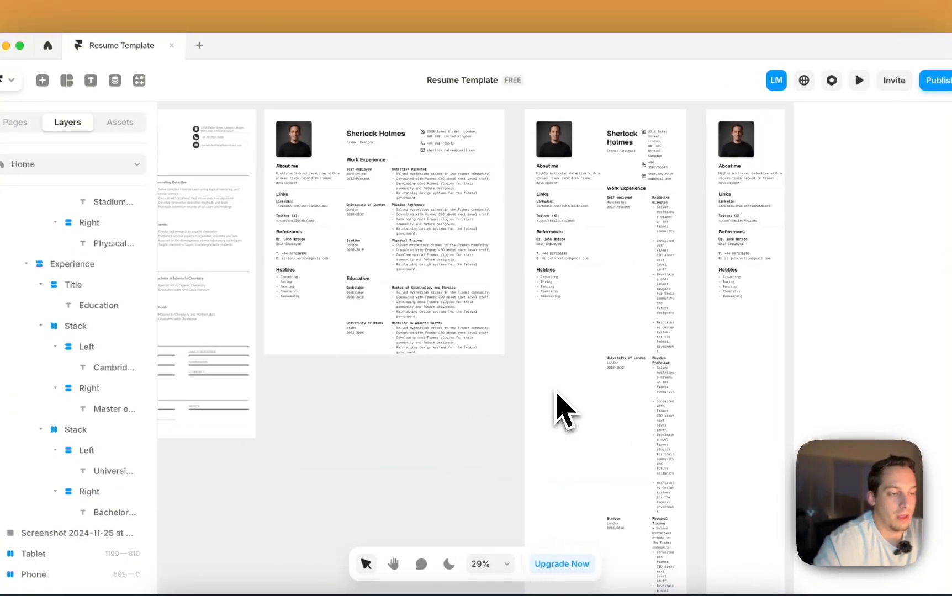
click(639, 279)
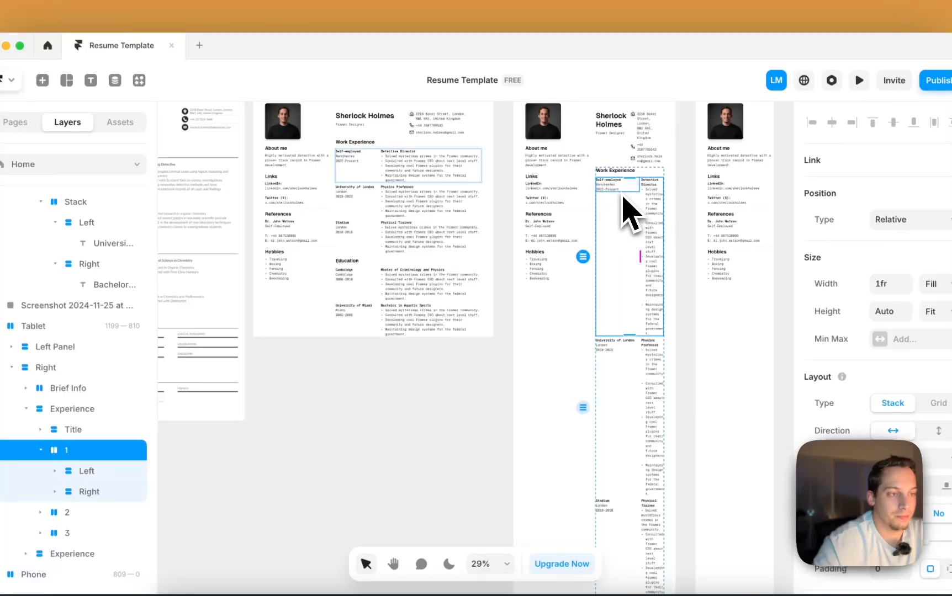
scroll(637, 212, down, 1)
scroll(637, 212, right, 3)
key(Escape)
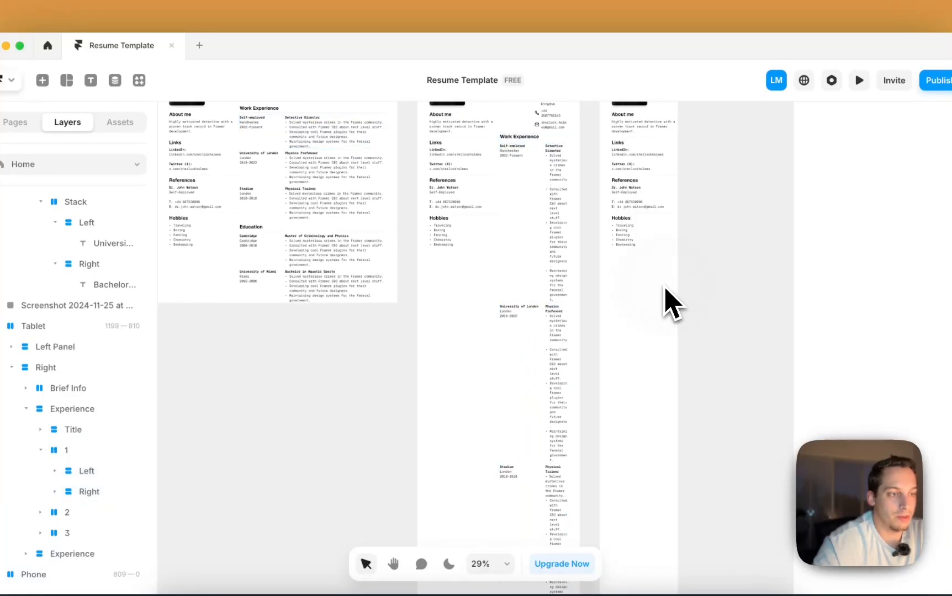
scroll(669, 236, up, 3)
scroll(657, 248, left, 5)
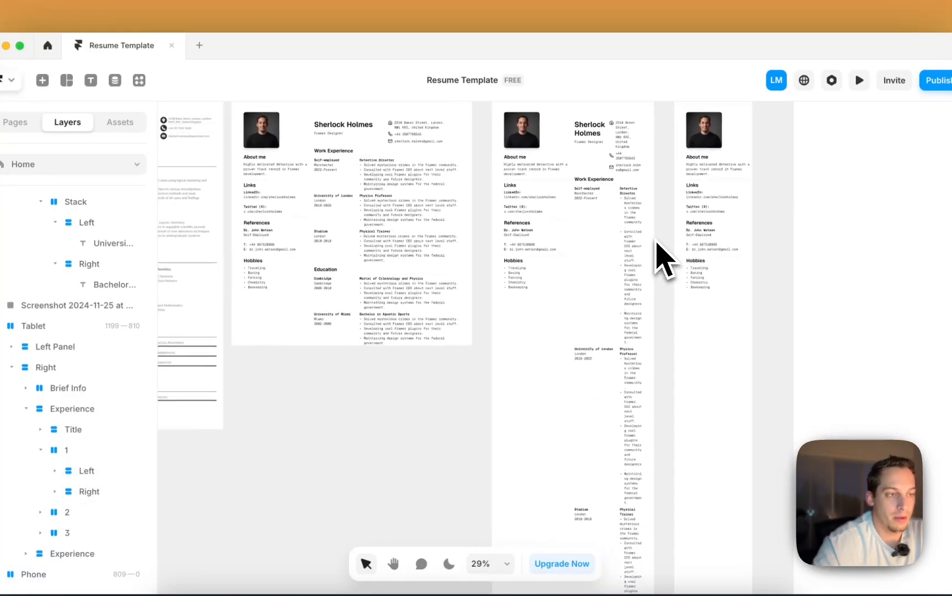
scroll(527, 233, left, 5)
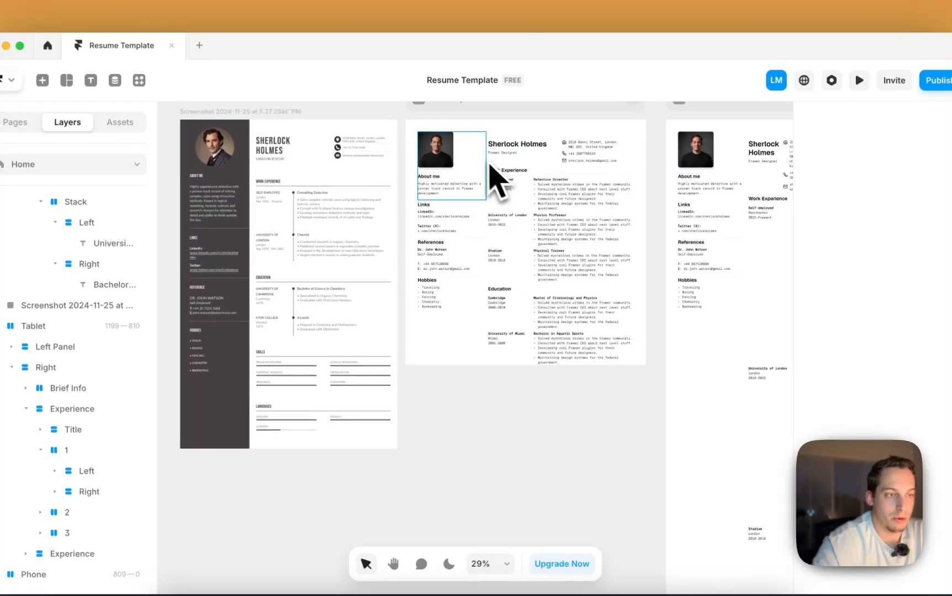
- Narrow the resume's left panel by dragging its right edge inward
click(478, 165)
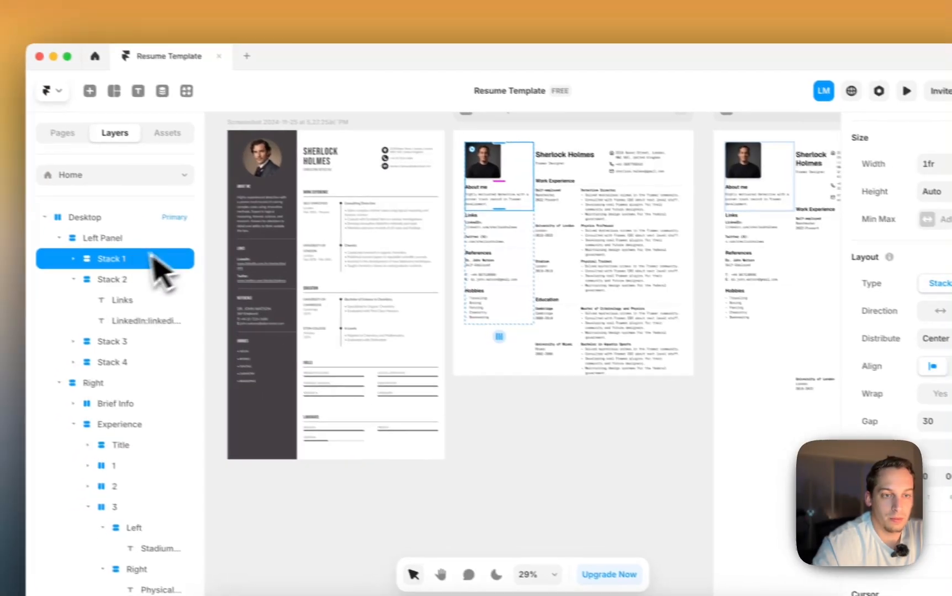
click(55, 227)
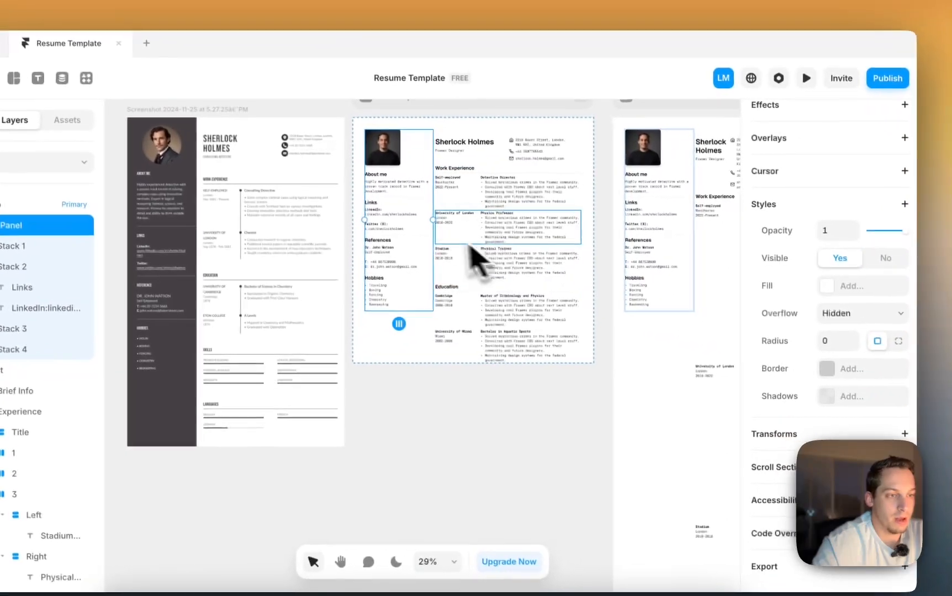
drag(522, 233, 506, 234)
drag(408, 220, 403, 219)
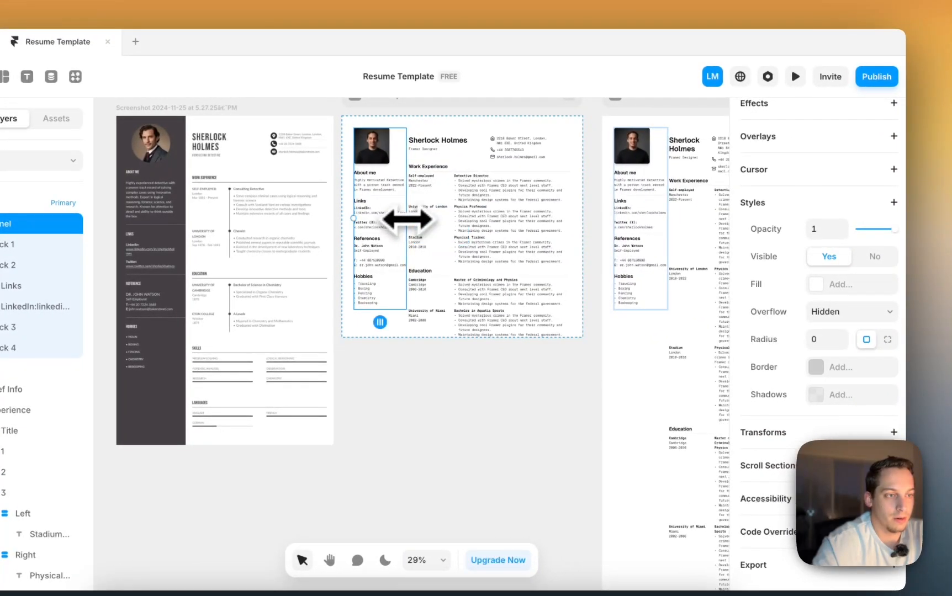
scroll(493, 196, up, 4)
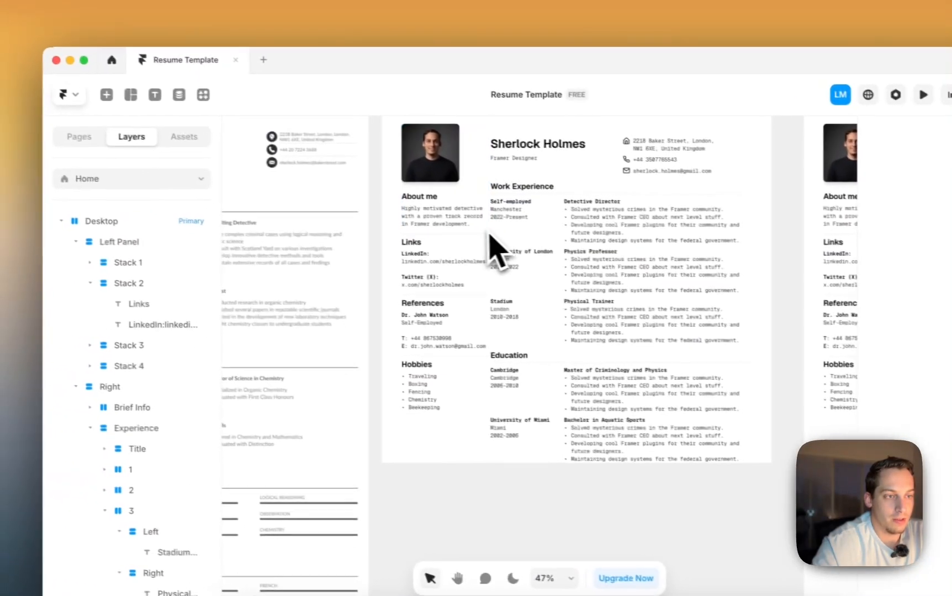
scroll(372, 231, up, 3)
- Raise the Desktop frame's layout gap between columns from 10 to 30
click(381, 208)
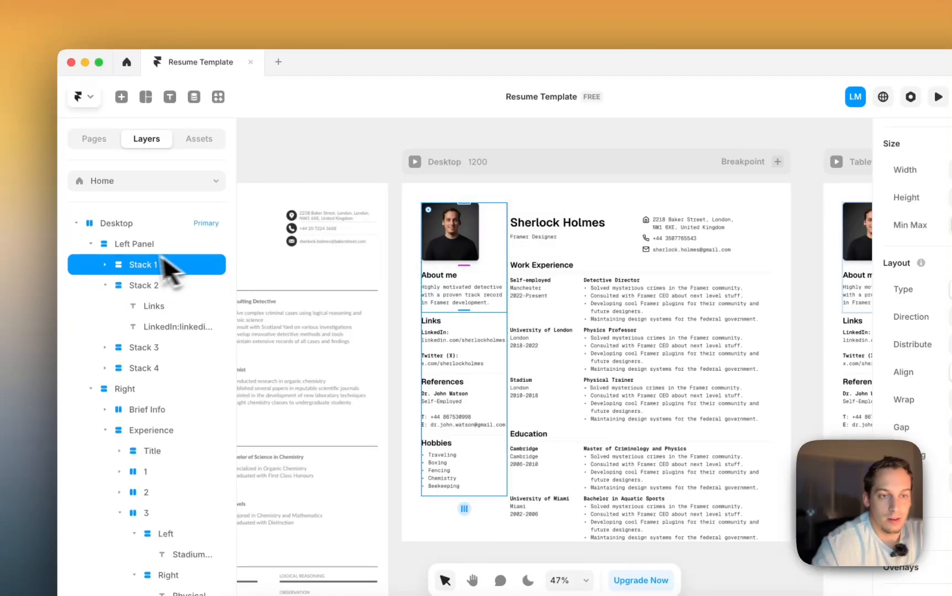
click(145, 246)
click(91, 244)
click(123, 226)
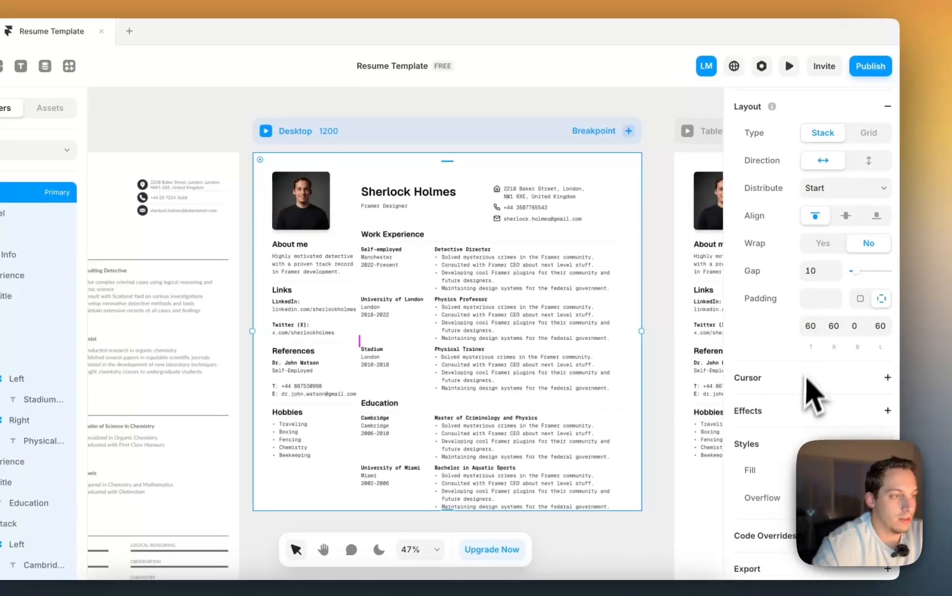
click(846, 308)
key(shift+Up)
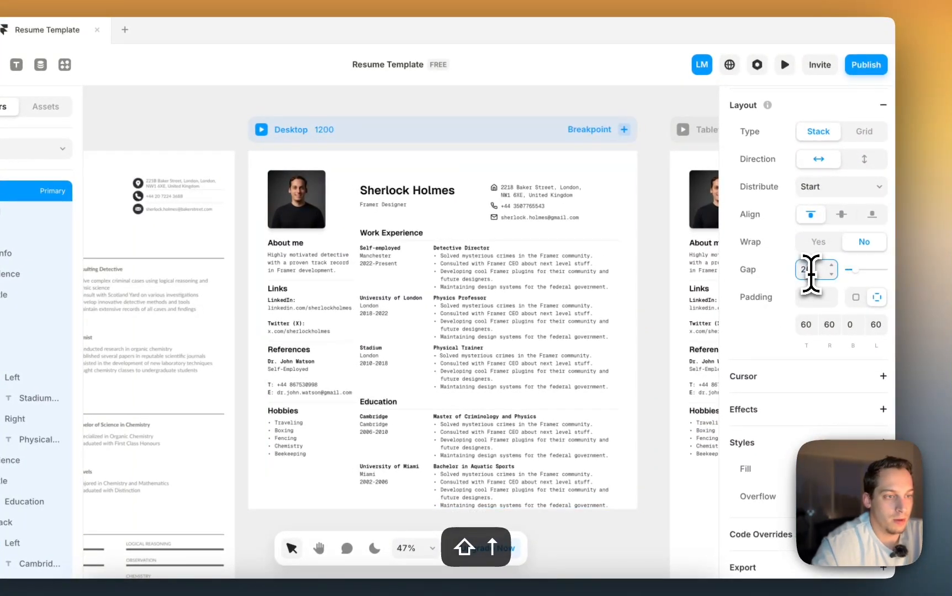
key(shift+Up)
scroll(537, 218, down, 3)
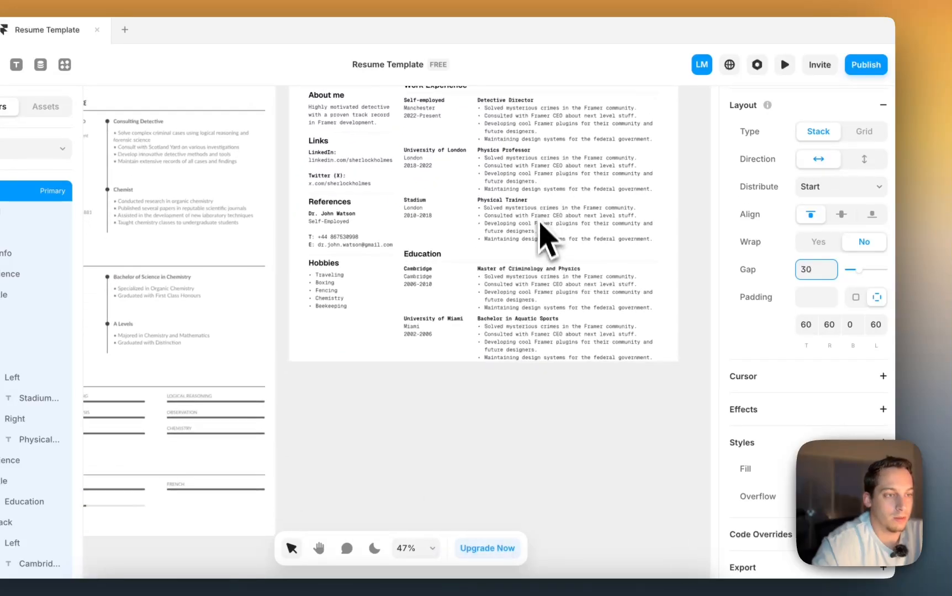
click(524, 384)
scroll(523, 386, down, 3)
scroll(523, 386, right, 2)
scroll(523, 386, left, 1)
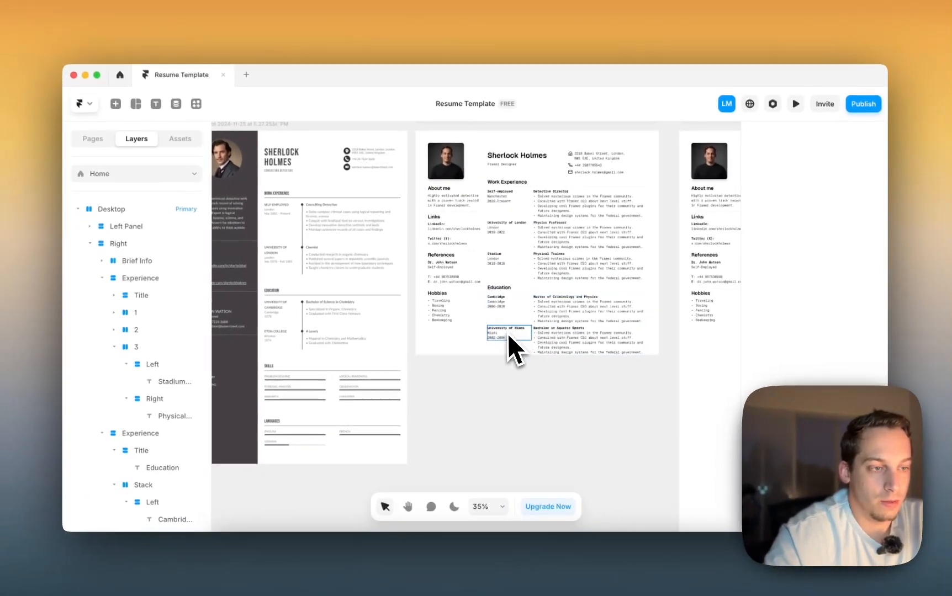
- Collapse the Education and Experience layers and select the Education section layer
scroll(438, 343, up, 3)
scroll(439, 343, down, 3)
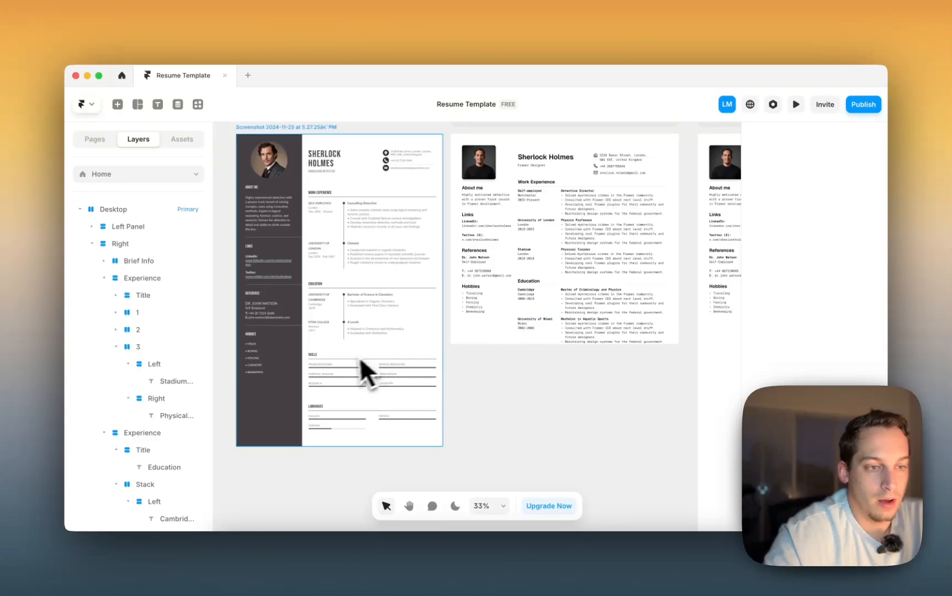
scroll(366, 371, down, 2)
click(546, 261)
click(73, 441)
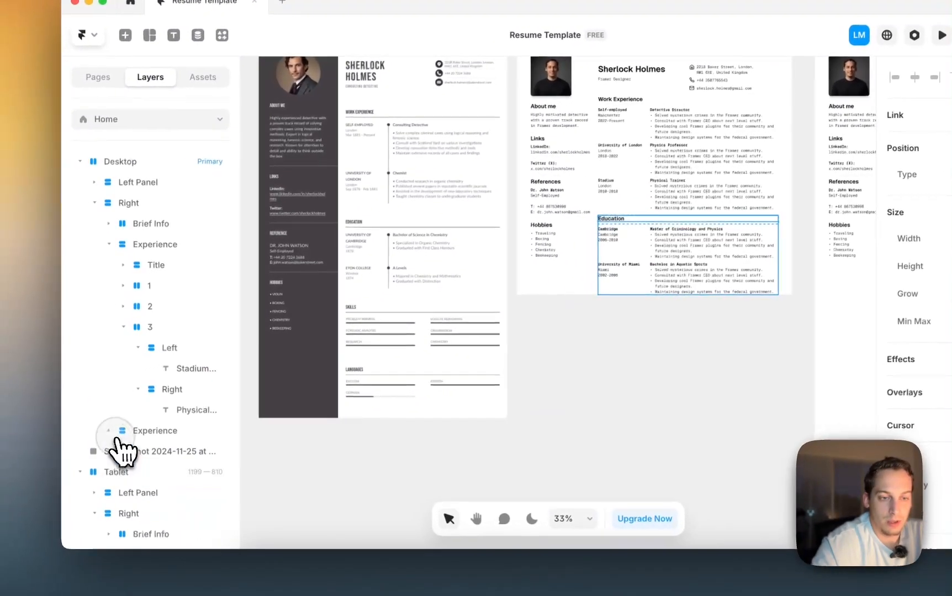
click(113, 244)
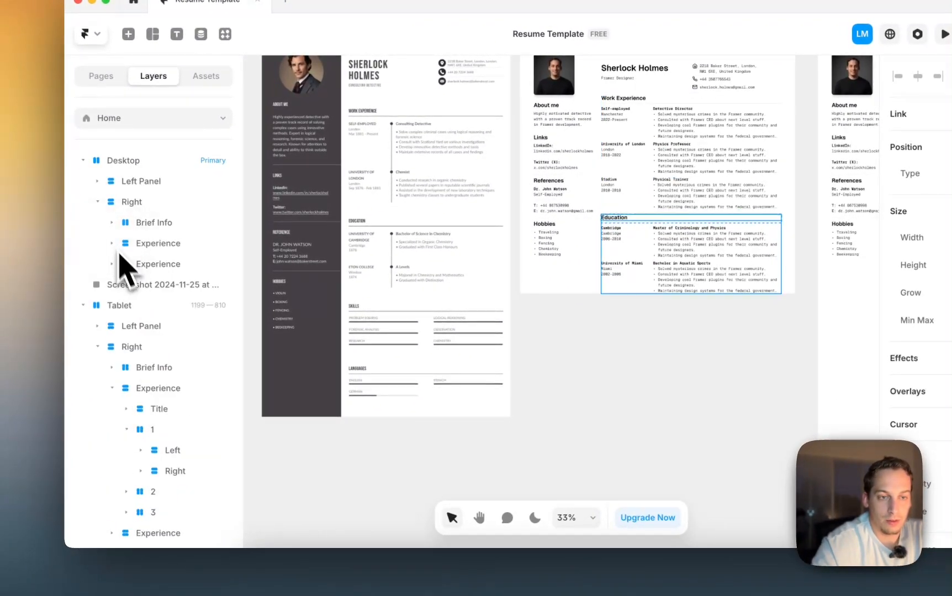
click(159, 265)
- Duplicate the Education section and name the copy's layer Skills
key(super+d)
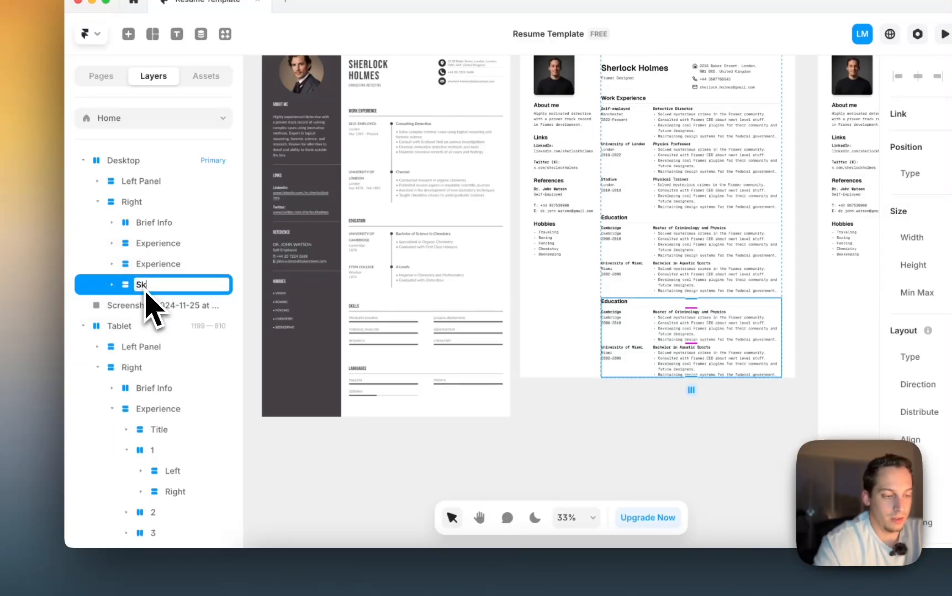
key(Return)
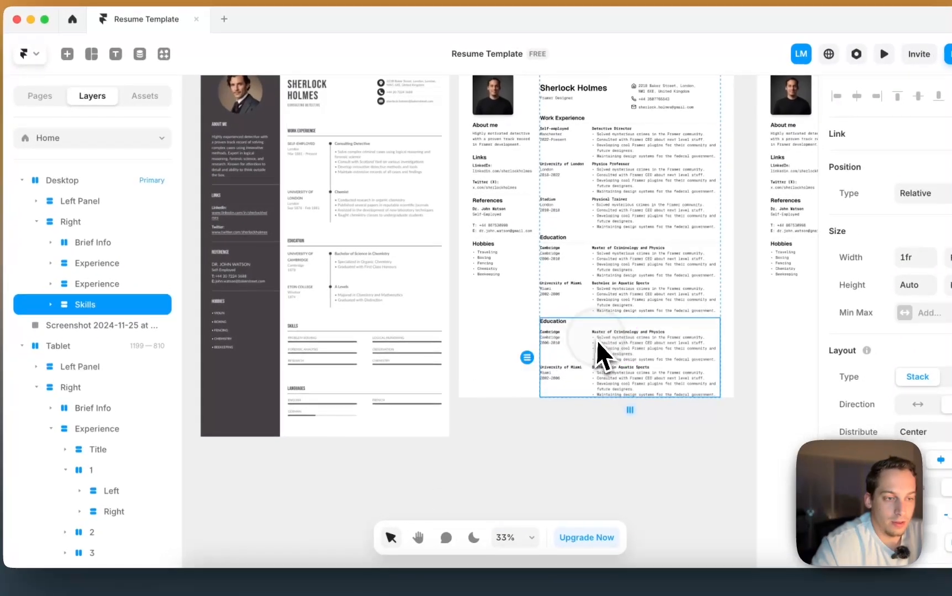
scroll(577, 360, up, 5)
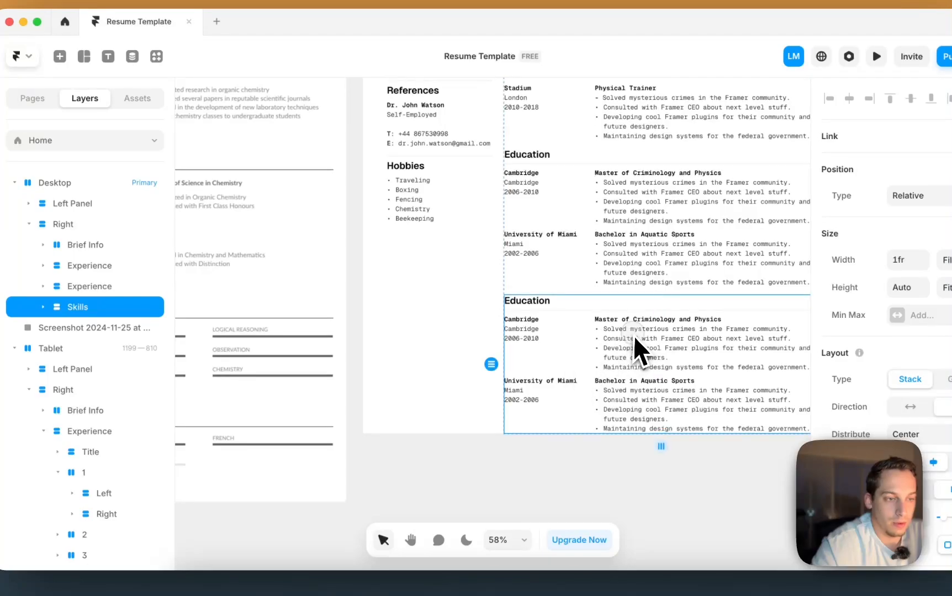
scroll(643, 335, left, 3)
scroll(643, 335, down, 1)
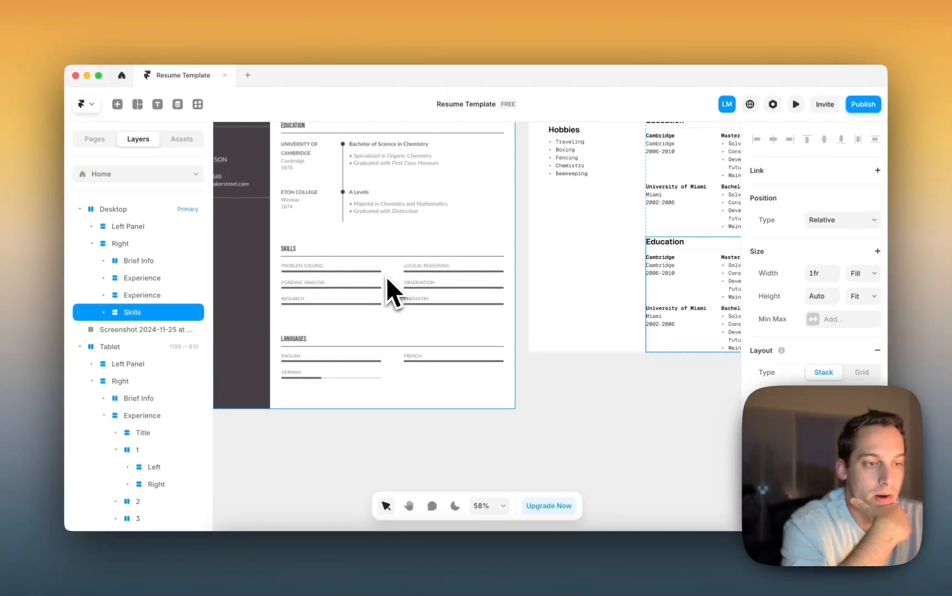
scroll(386, 277, down, 3)
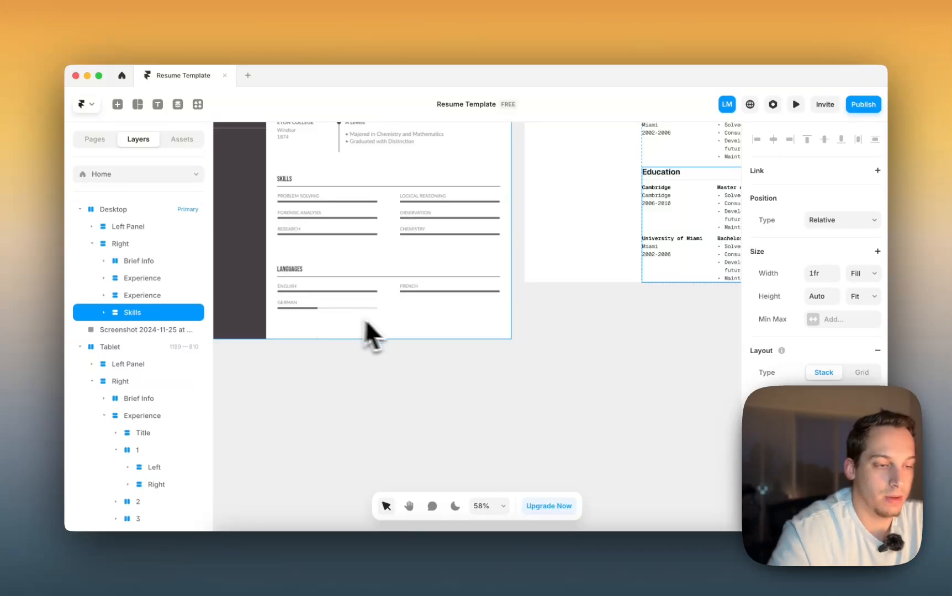
scroll(381, 321, down, 3)
scroll(394, 323, down, 1)
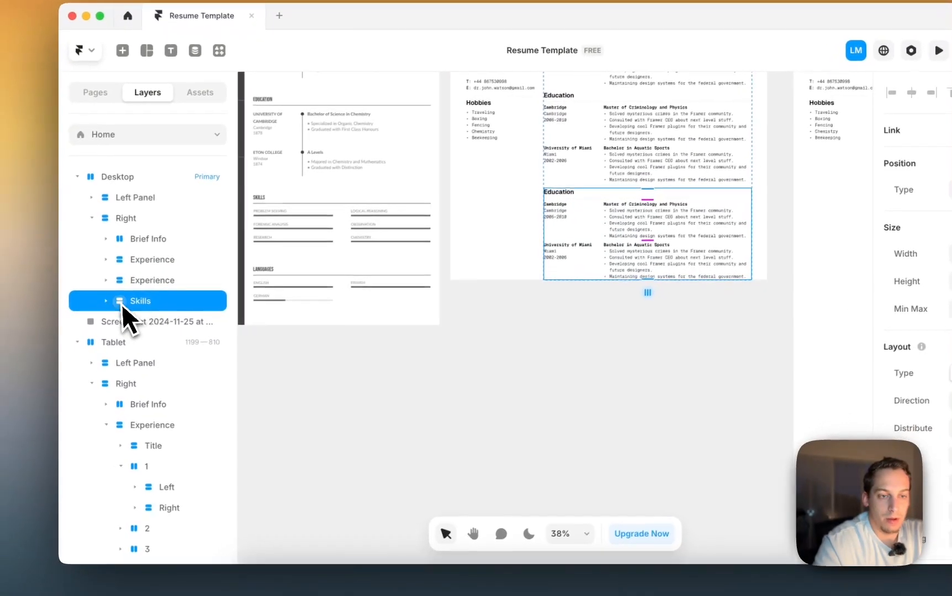
- Delete the second entry row and the description column from the Skills copy
click(122, 303)
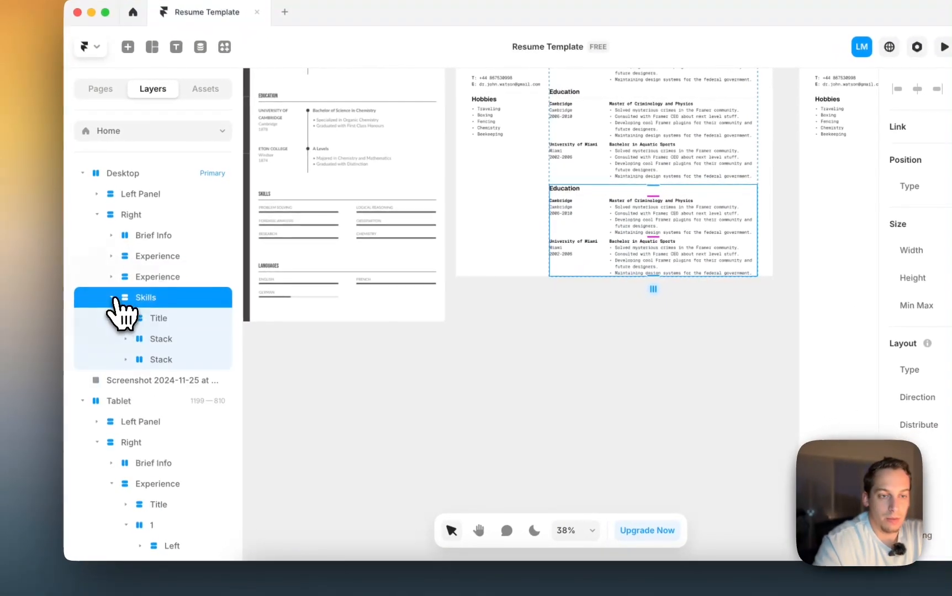
click(159, 362)
key(BackSpace)
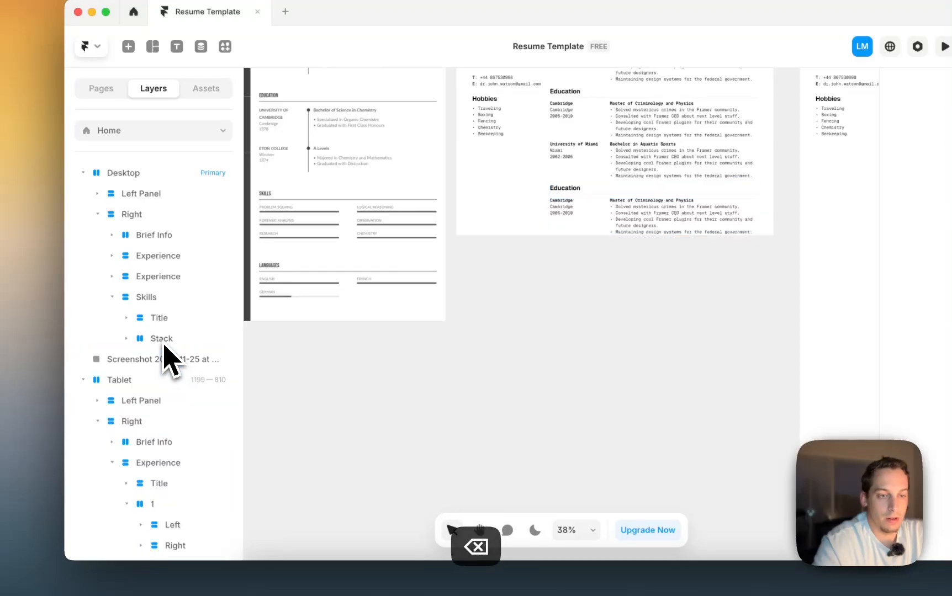
click(147, 342)
click(185, 381)
key(BackSpace)
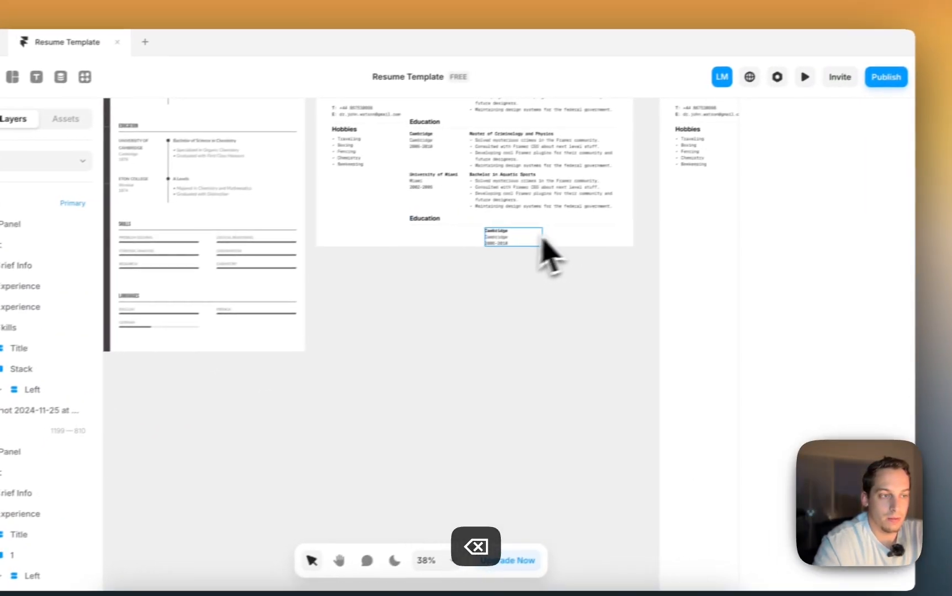
- Duplicate the Cambridge block beside itself and set both blocks' width to Fill
click(535, 240)
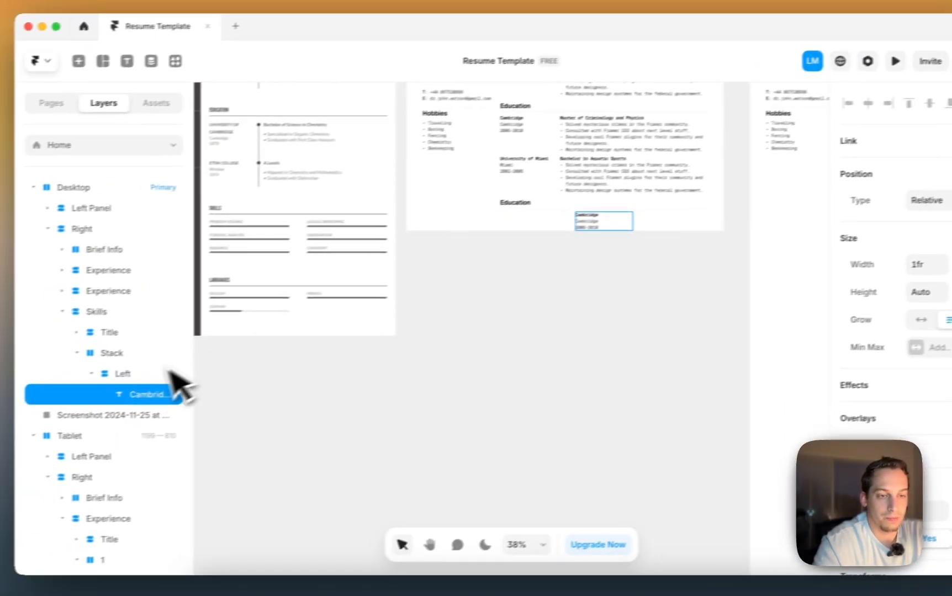
click(169, 374)
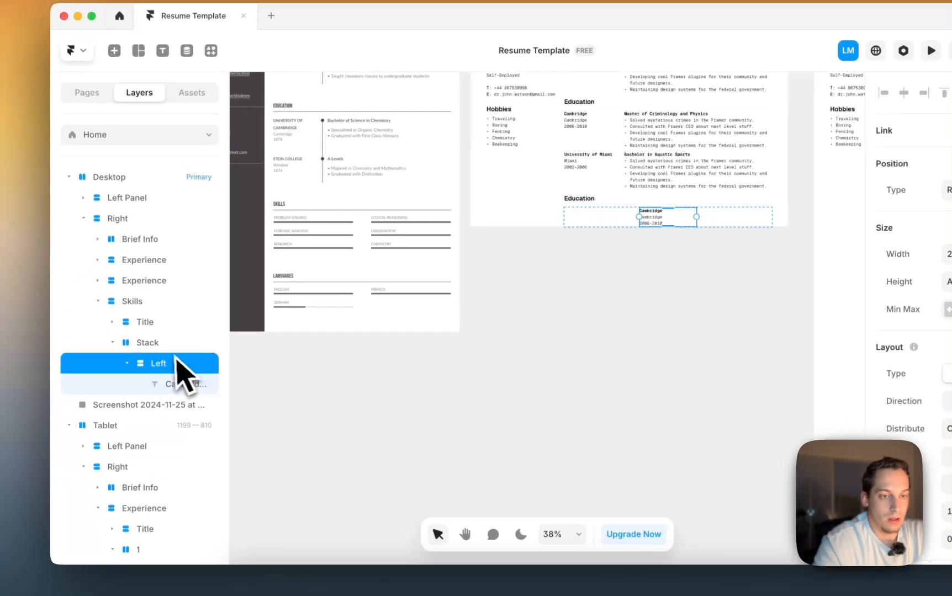
click(72, 366)
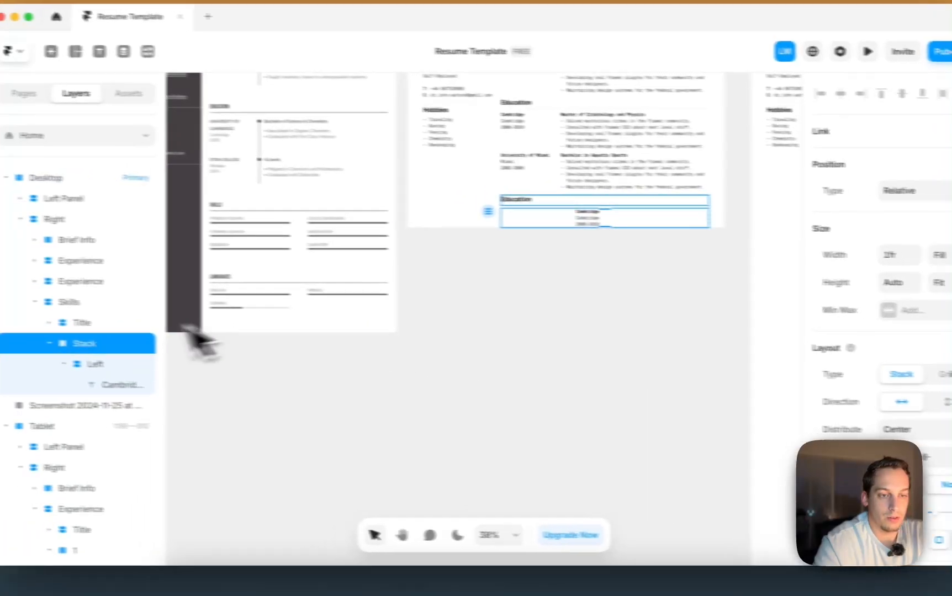
click(86, 365)
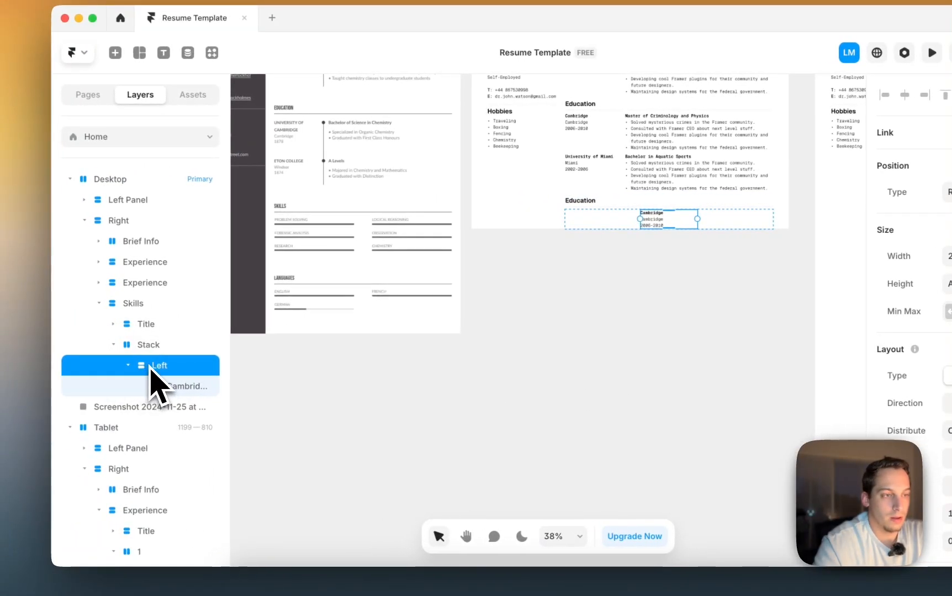
key(super+d)
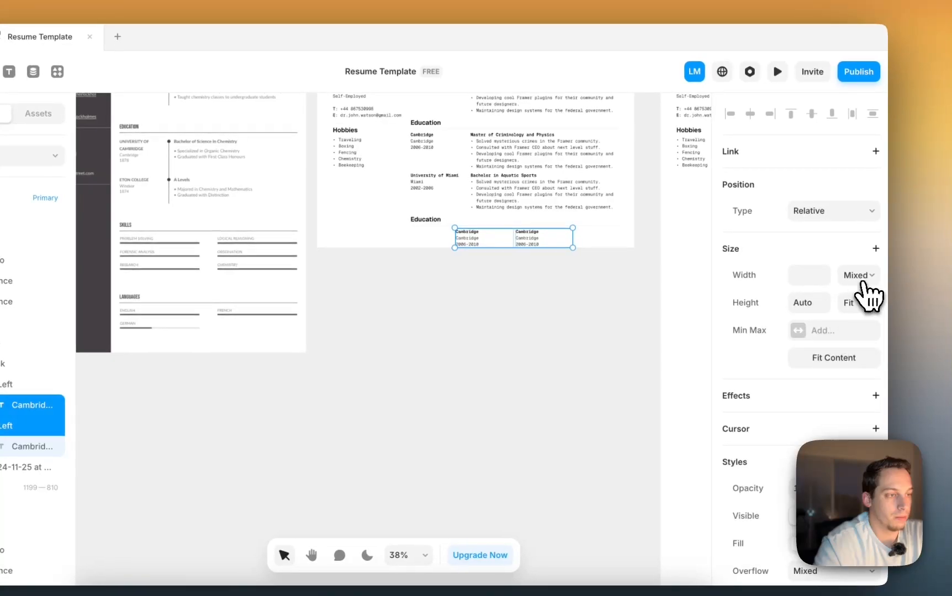
click(860, 276)
click(853, 340)
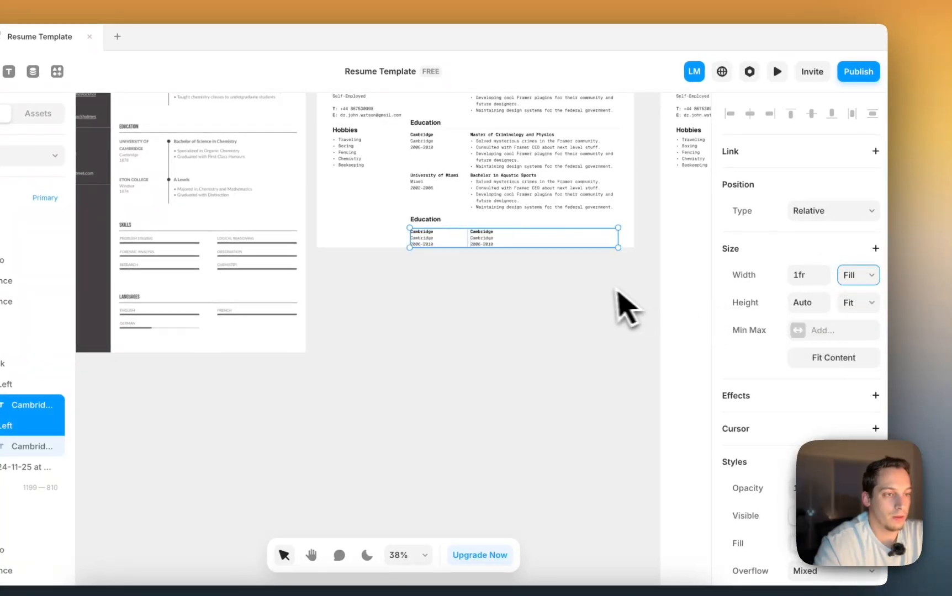
click(574, 295)
- Set the left Cambridge block's container width to Fill
click(500, 246)
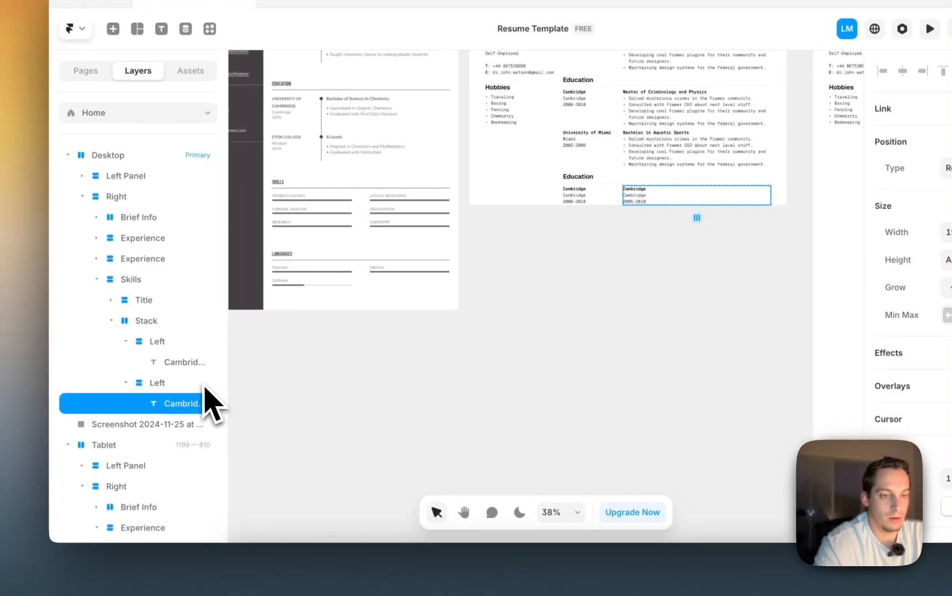
click(189, 365)
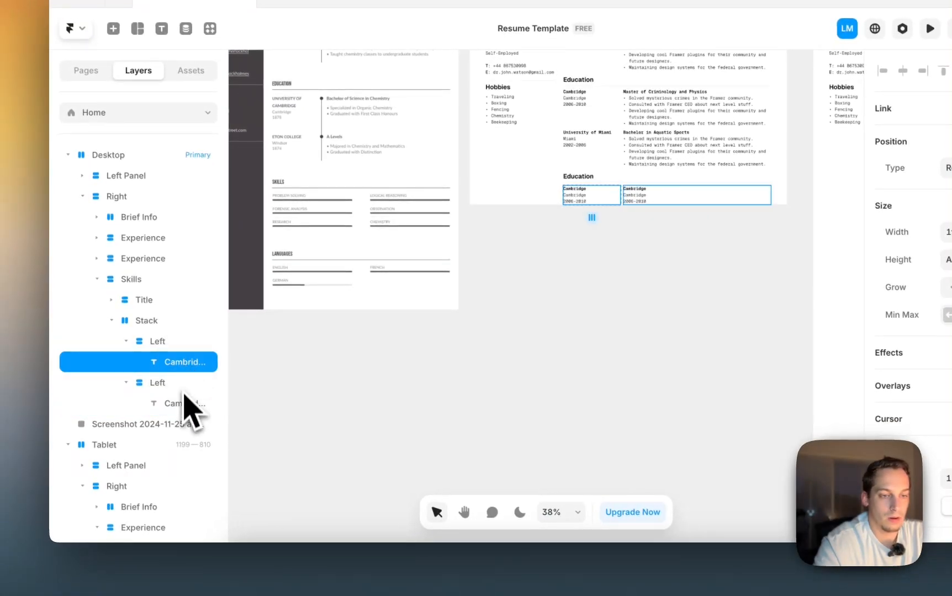
click(187, 403)
click(176, 386)
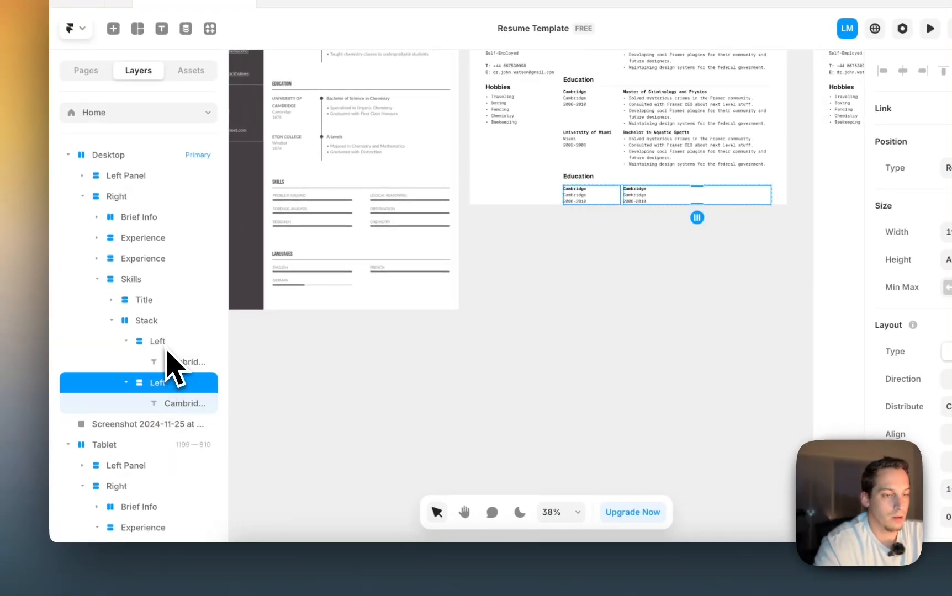
click(166, 344)
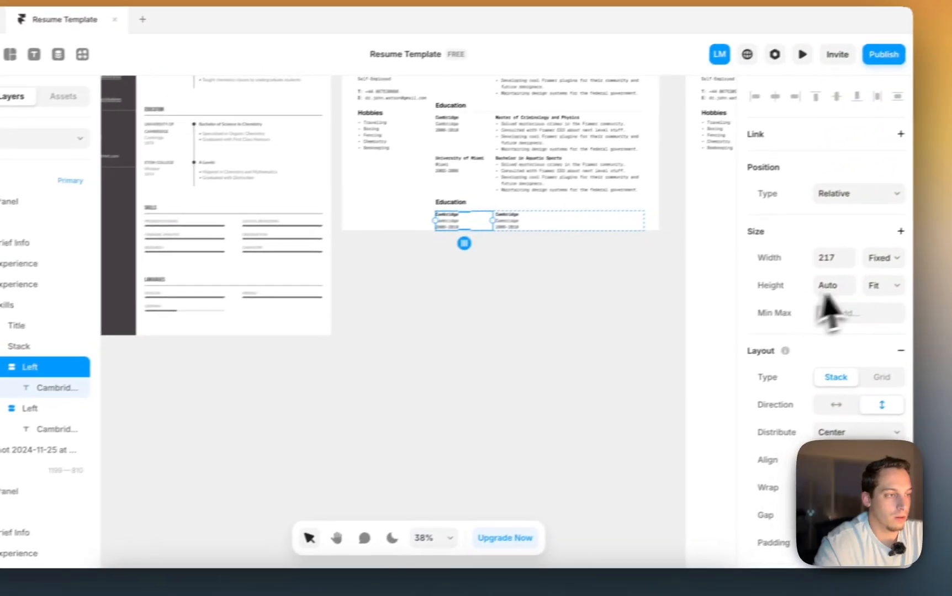
click(853, 264)
click(843, 294)
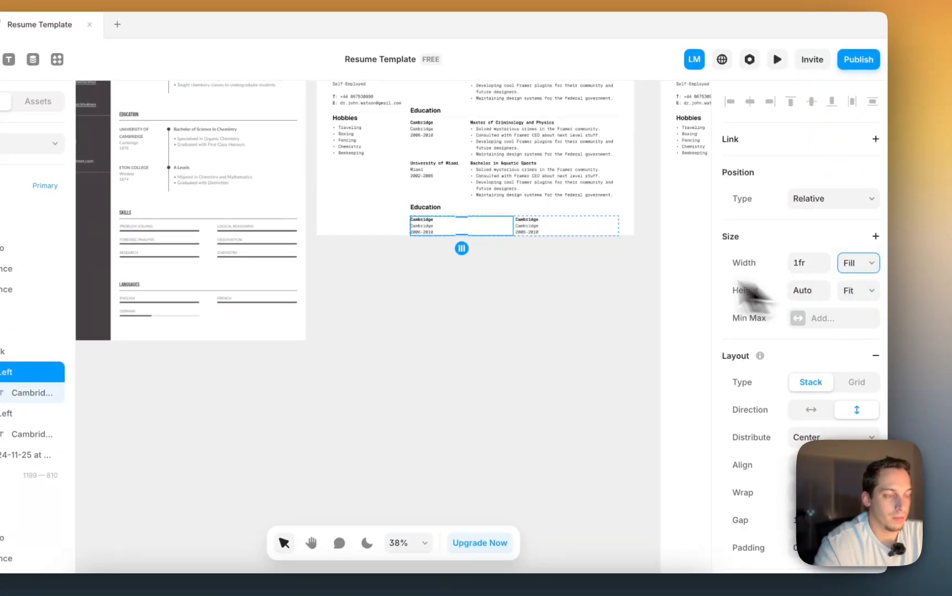
click(504, 255)
- Retype the first Cambridge heading as Problem Solving
click(424, 230)
scroll(426, 232, up, 5)
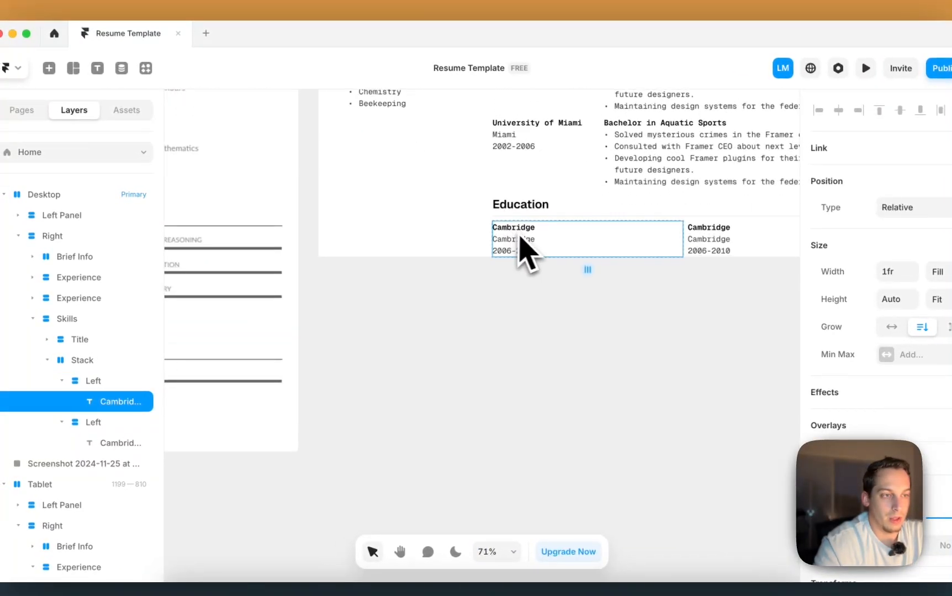
scroll(530, 265, down, 5)
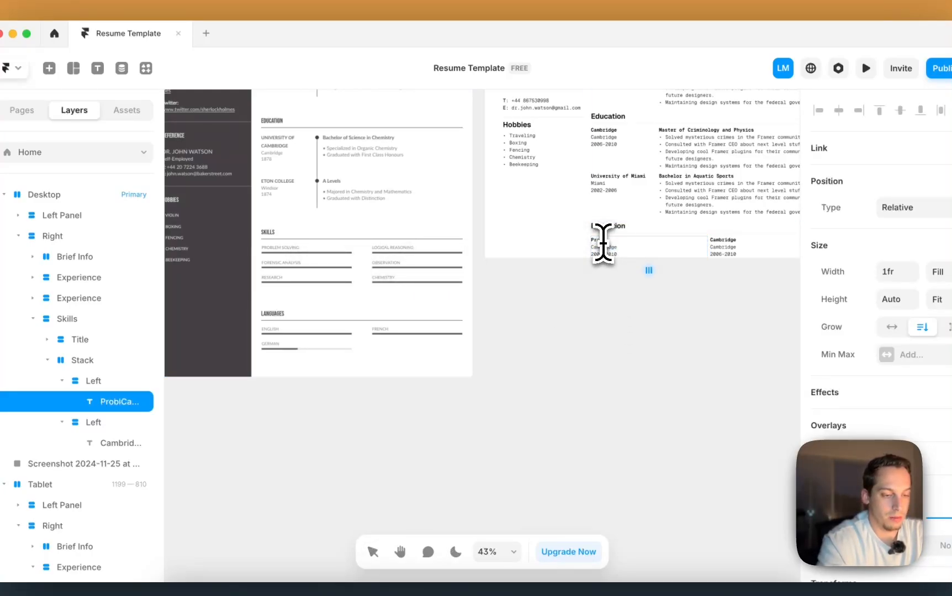
text(em Solving)
click(620, 293)
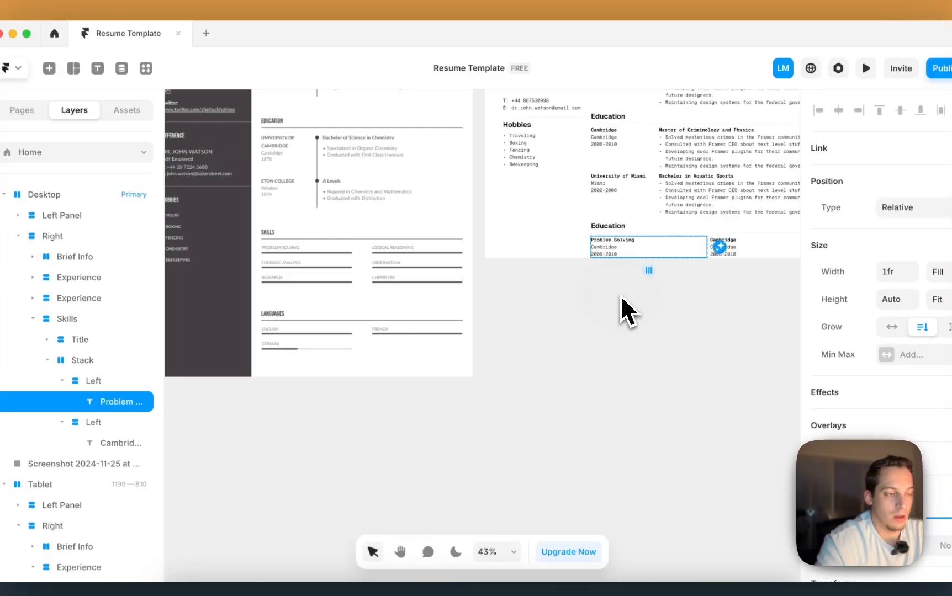
click(620, 293)
scroll(604, 268, up, 3)
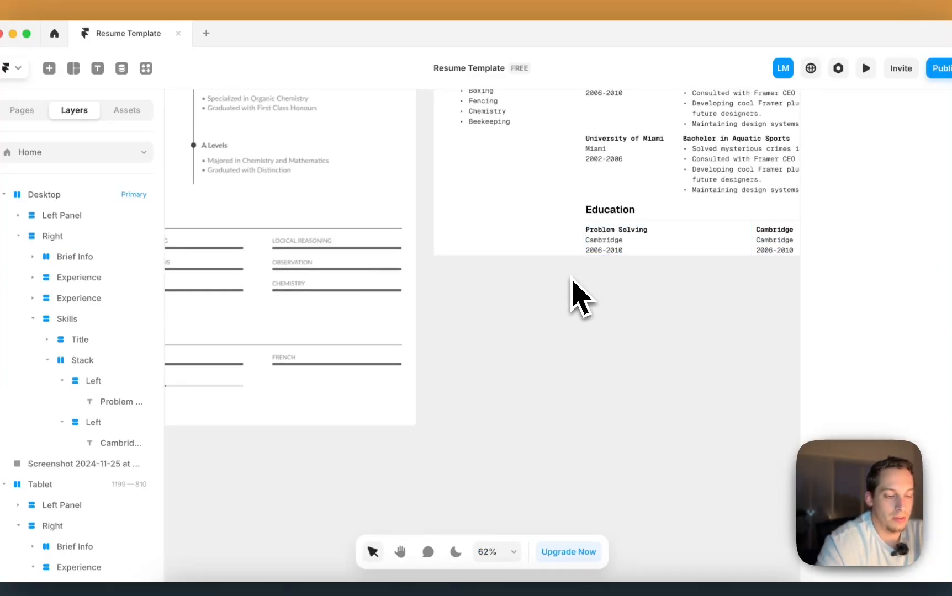
- Draw a thin 375×14 frame under Problem Solving and set its width to Fill
key(f)
drag(577, 282, 740, 288)
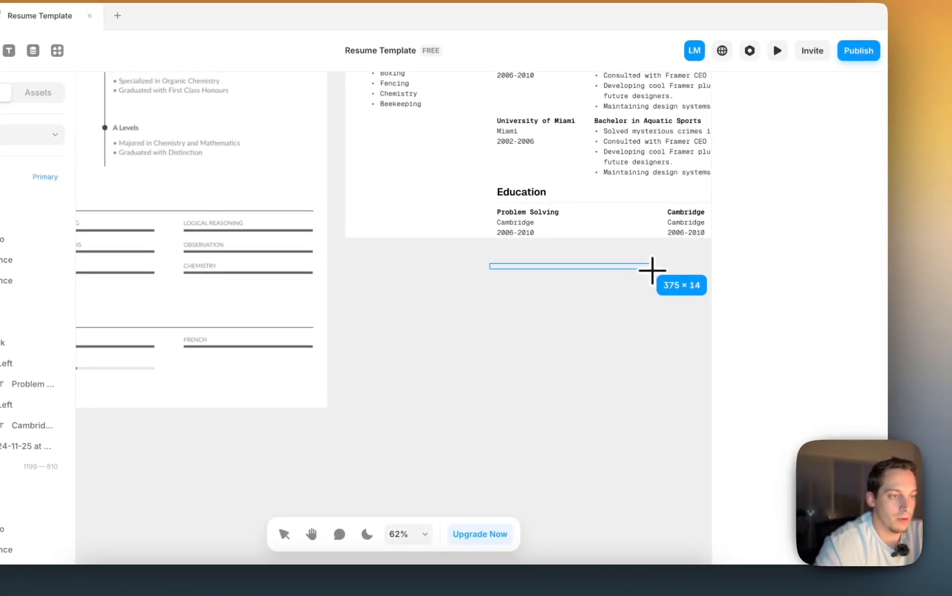
drag(652, 270, 650, 268)
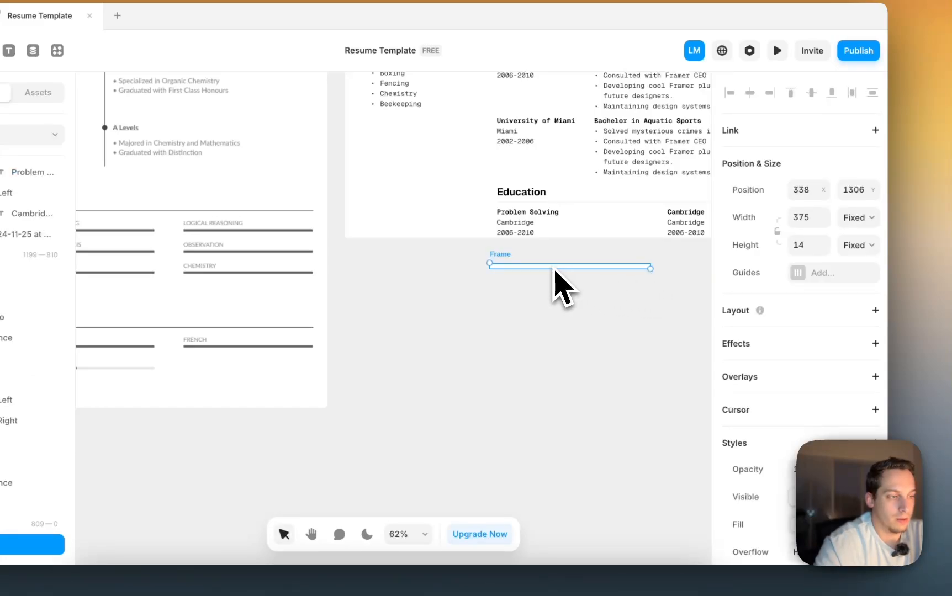
drag(554, 271, 552, 238)
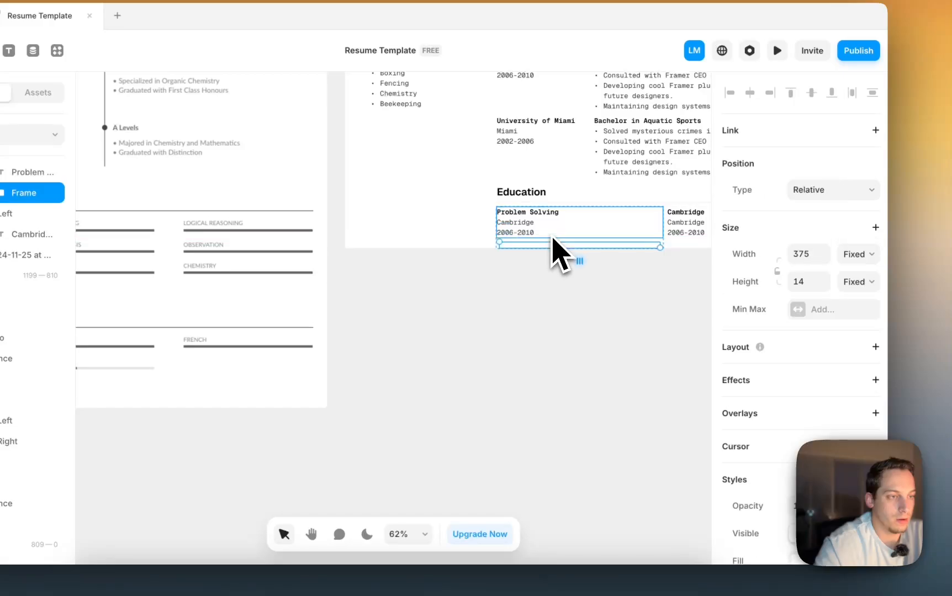
click(864, 257)
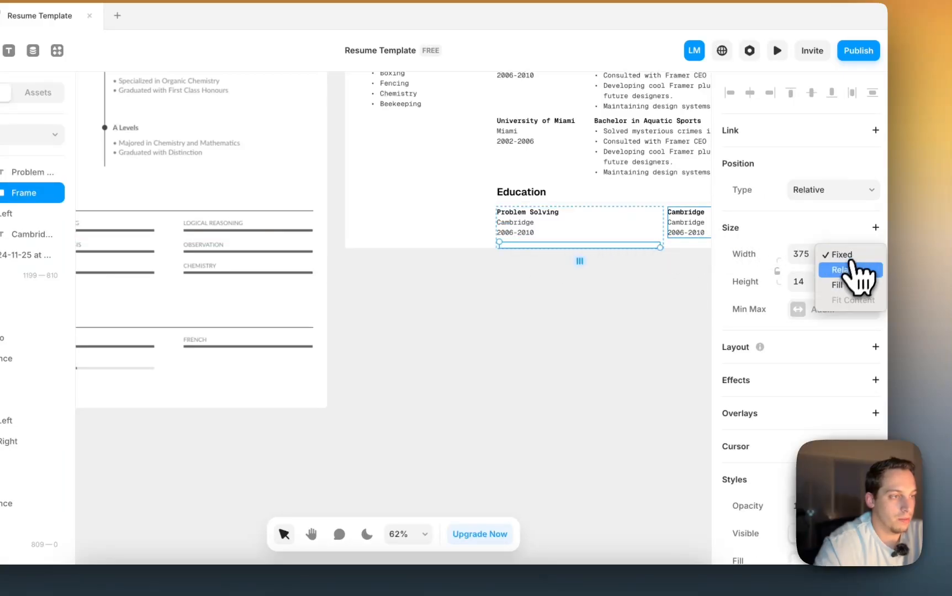
click(851, 294)
scroll(803, 359, down, 1)
scroll(799, 352, down, 2)
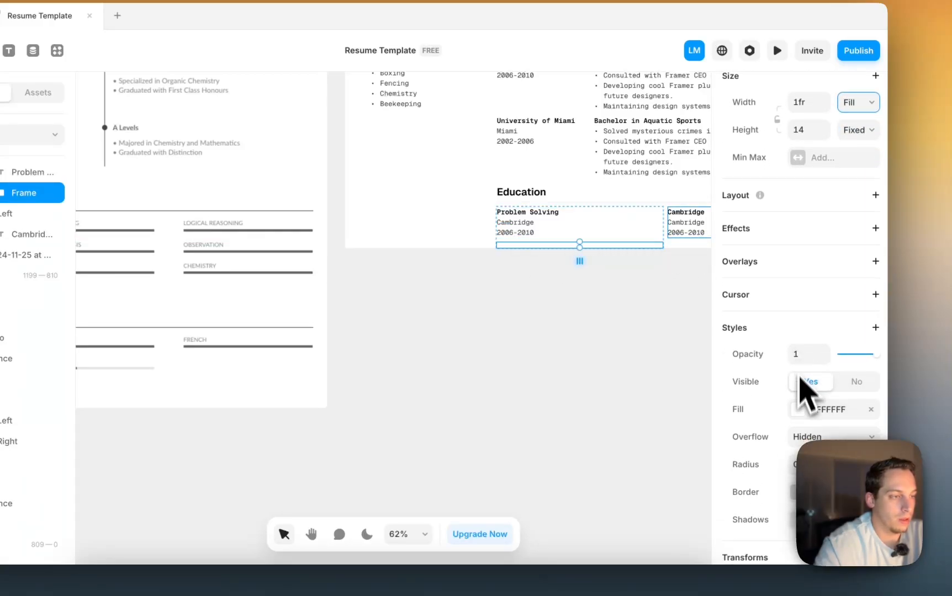
- Fill the track frame black at low opacity for a faint gray track
click(801, 413)
drag(676, 365, 397, 470)
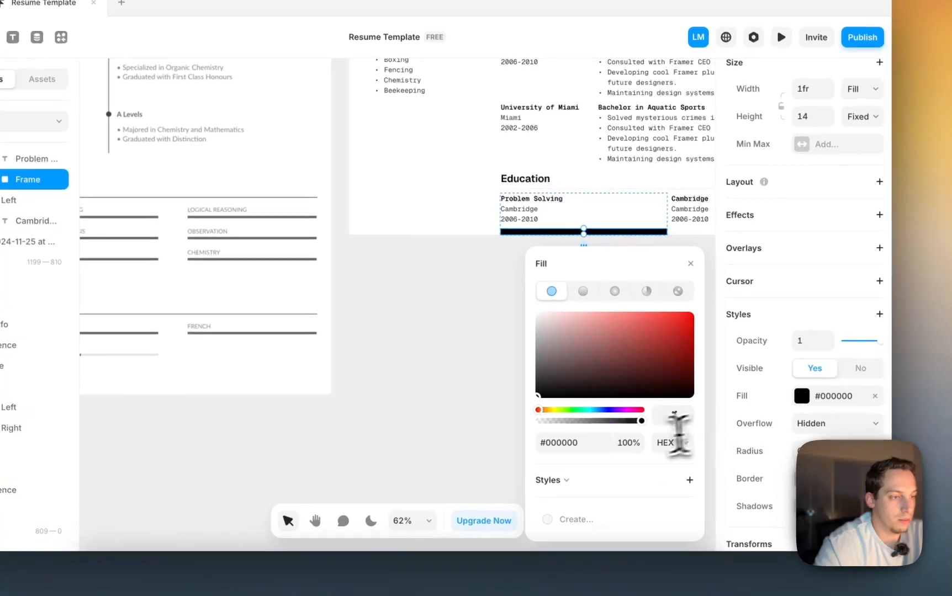
click(636, 432)
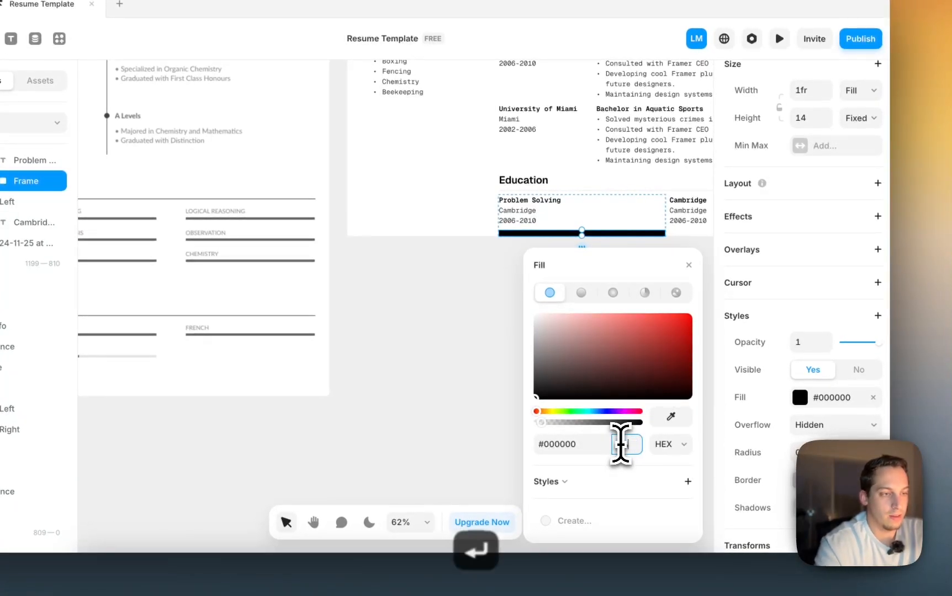
click(498, 340)
scroll(498, 332, right, 2)
click(510, 261)
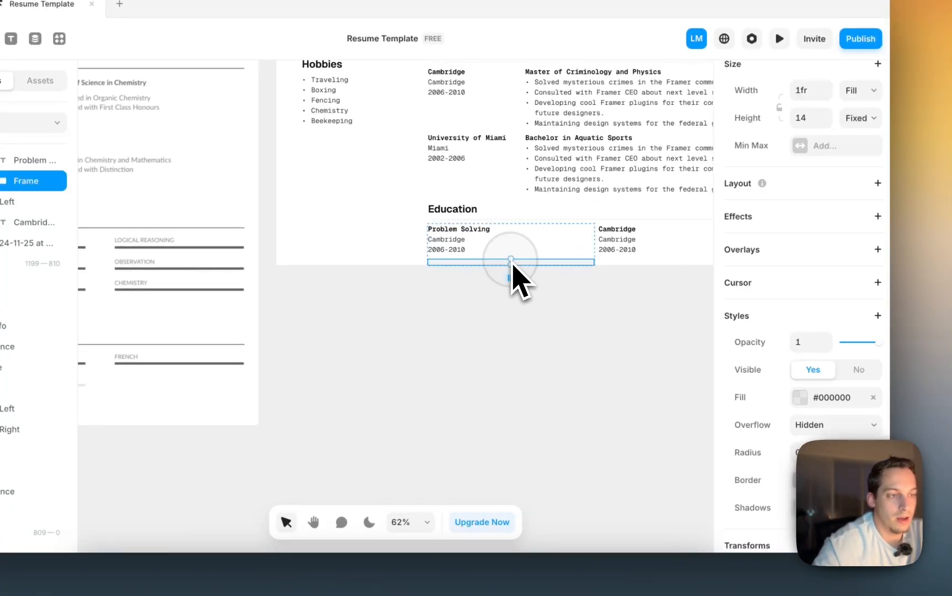
scroll(511, 263, up, 5)
scroll(512, 265, up, 1)
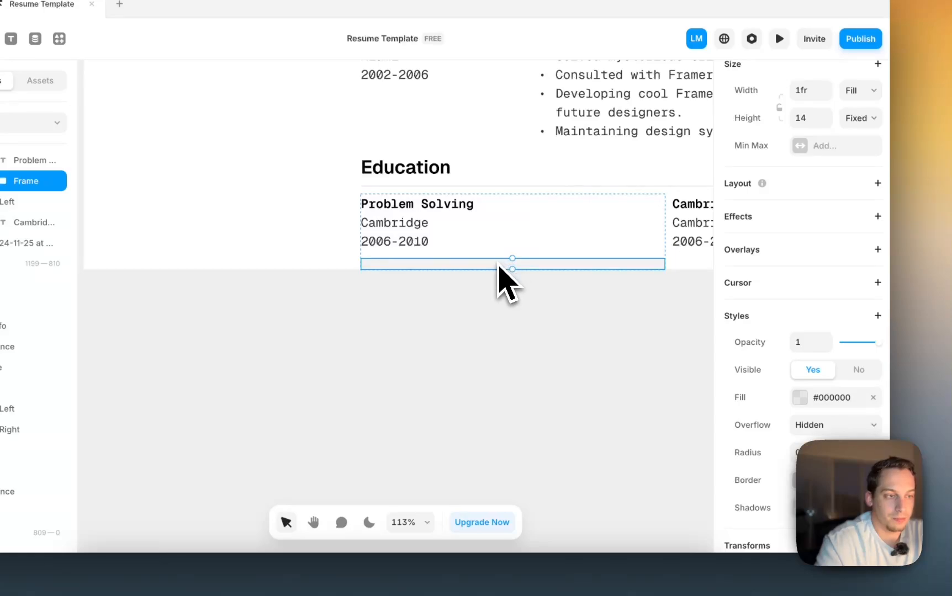
- Duplicate the track, stack both frames, and make the copy an Absolute 182-wide bar
key(super+d)
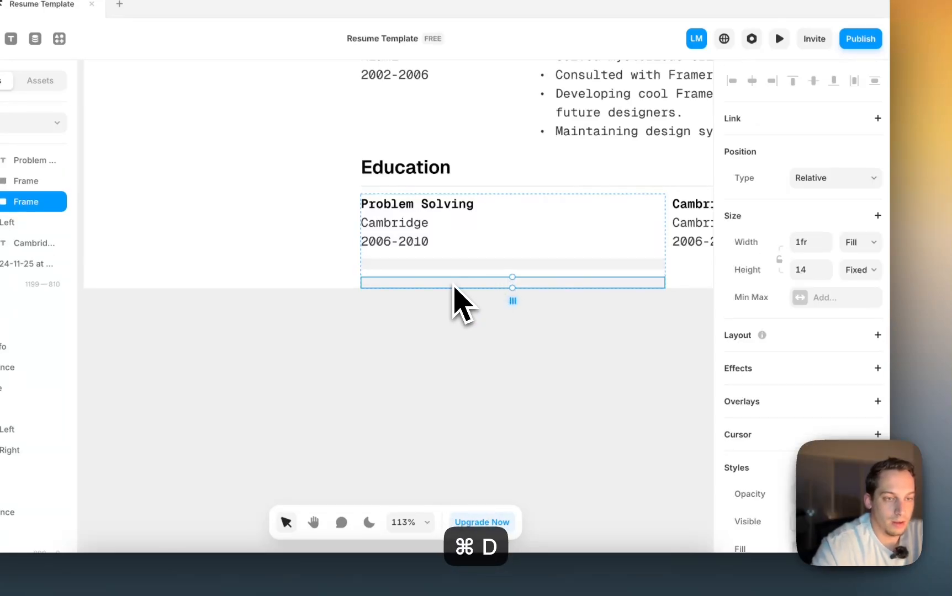
shift+click(34, 182)
right_click(33, 175)
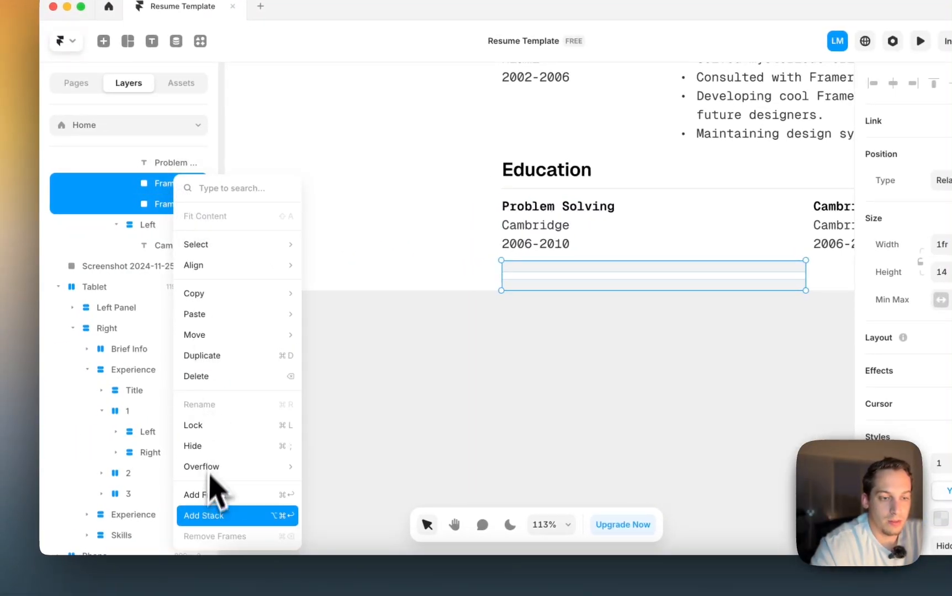
click(203, 516)
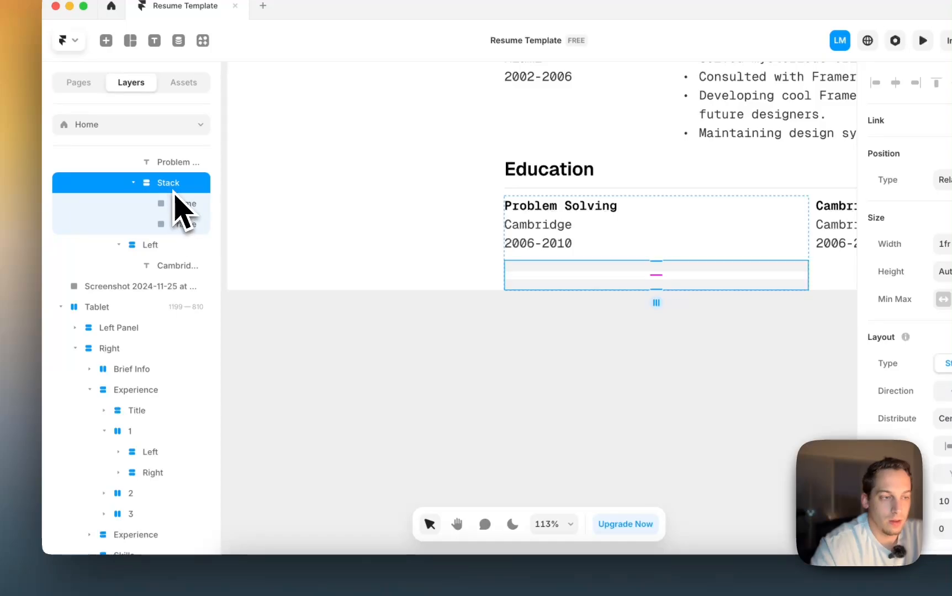
click(186, 224)
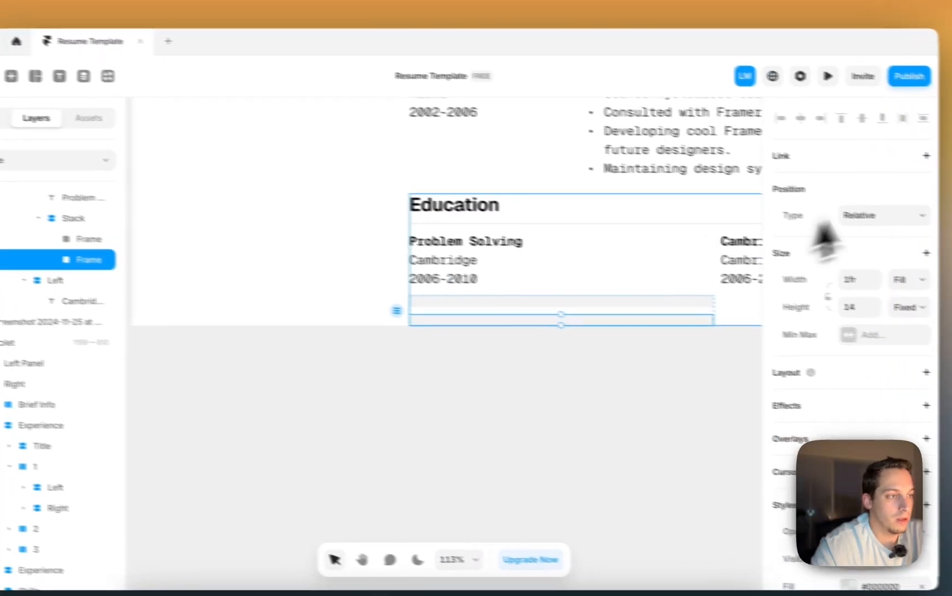
click(945, 180)
click(816, 193)
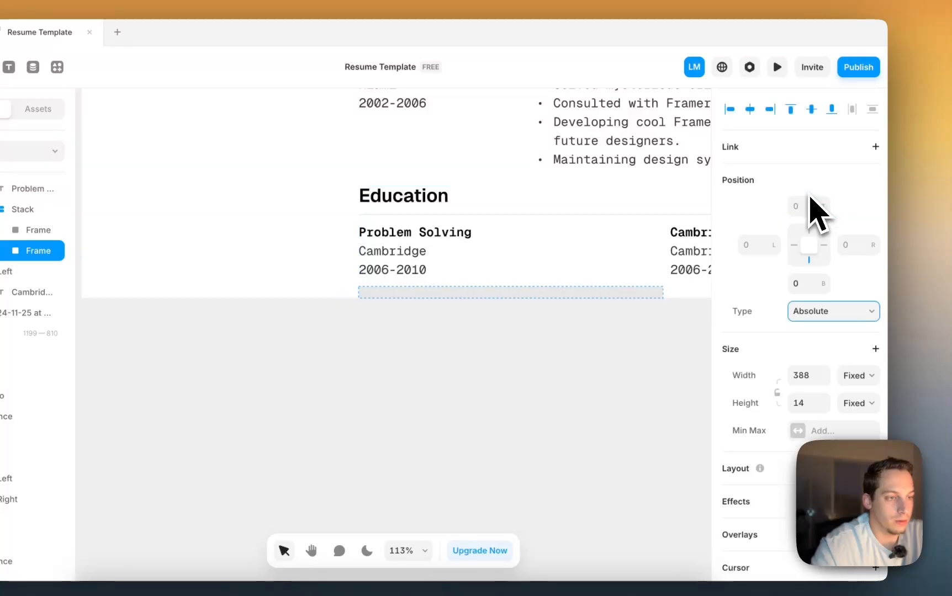
drag(662, 293, 503, 297)
click(509, 304)
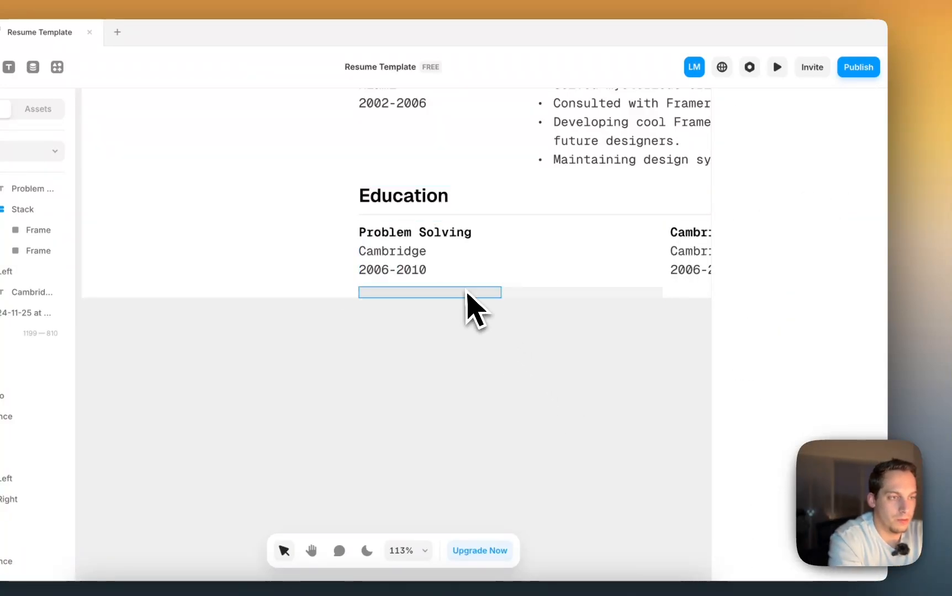
click(465, 293)
scroll(795, 417, down, 3)
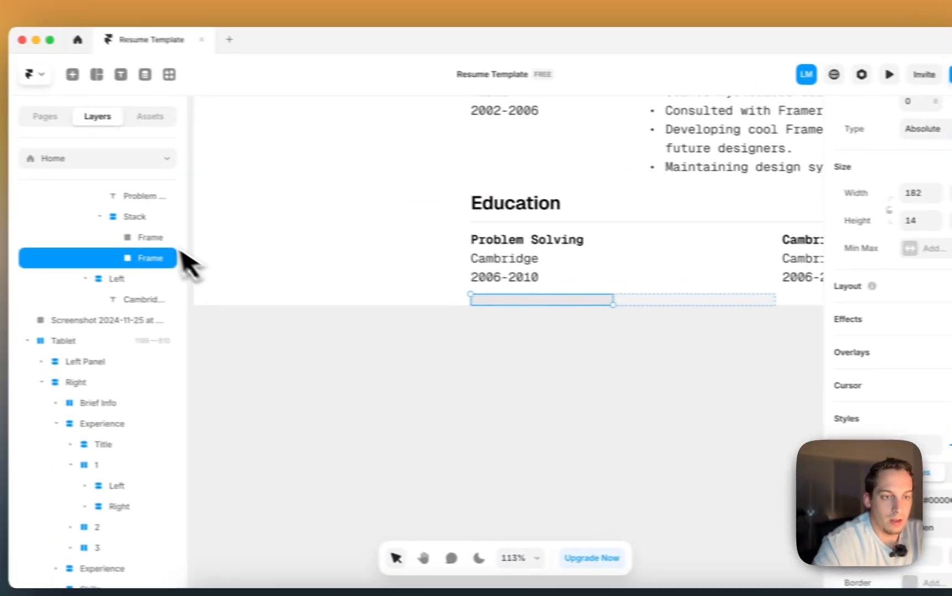
- Reduce the height of both stacked frames
shift+click(55, 231)
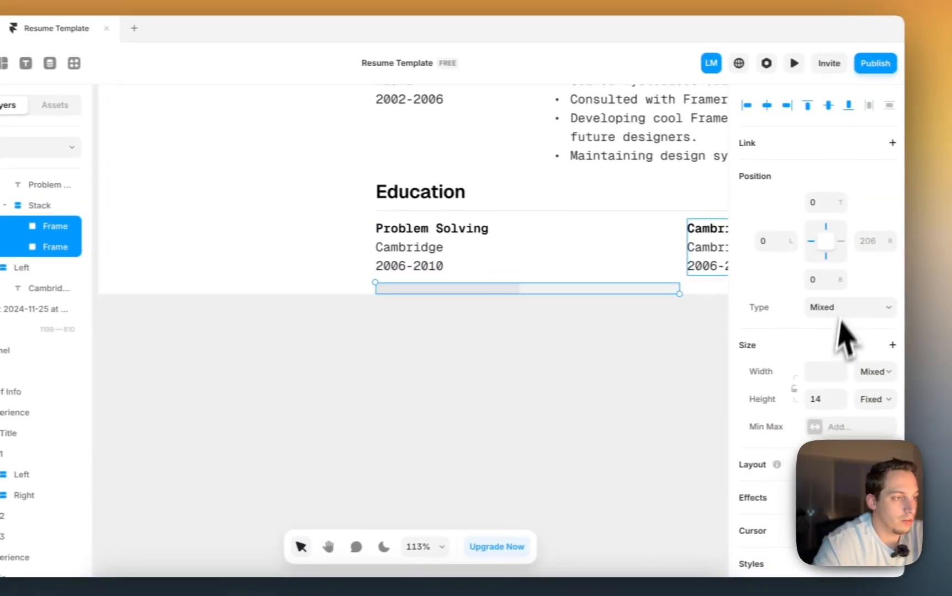
click(824, 396)
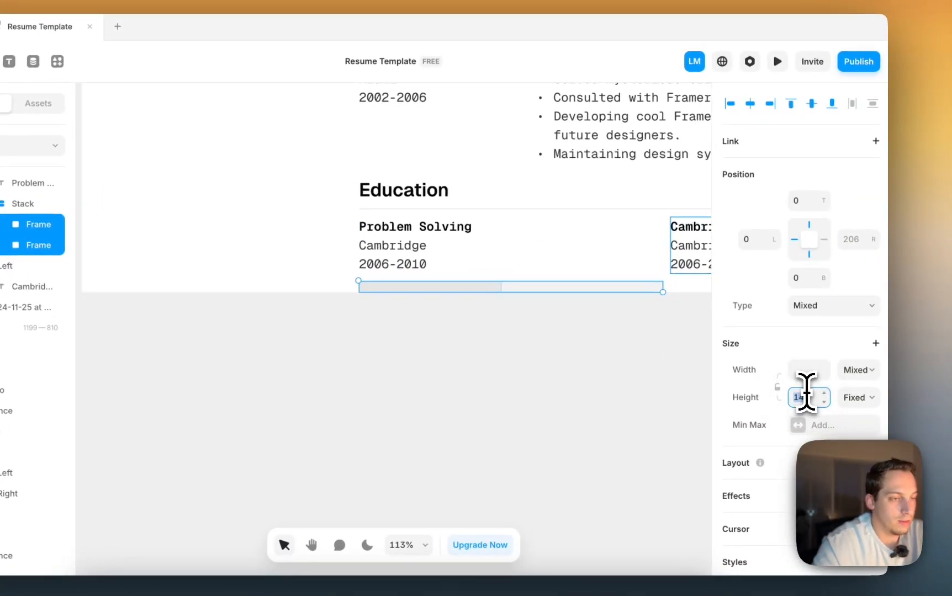
key(BackSpace)
key(Down)
key(super+z)
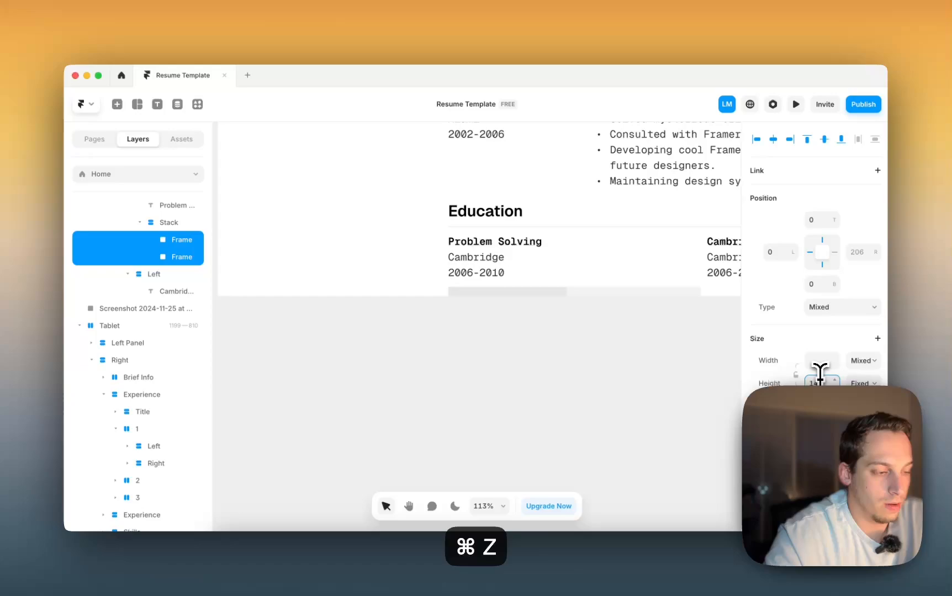
key(Down)
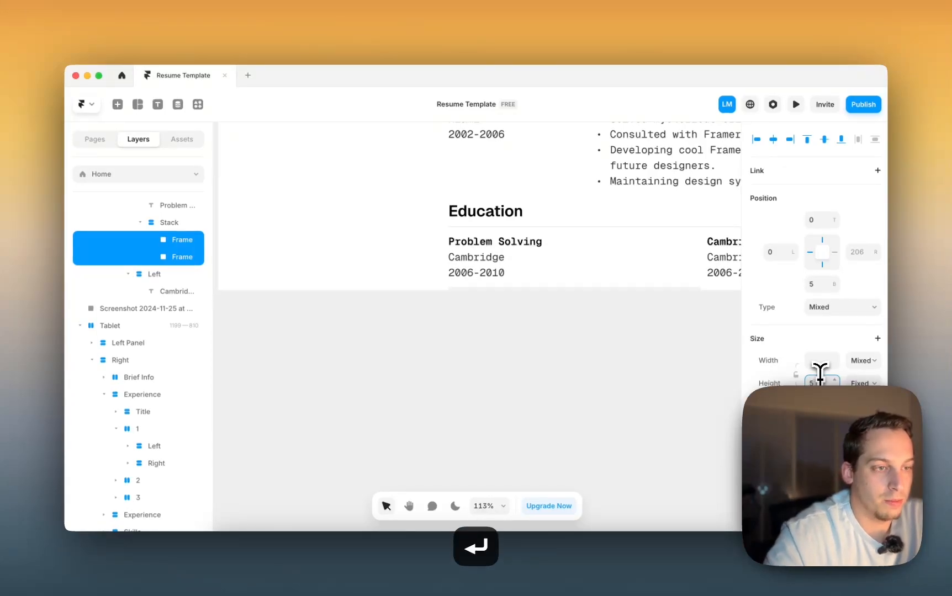
scroll(653, 296, up, 4)
click(644, 302)
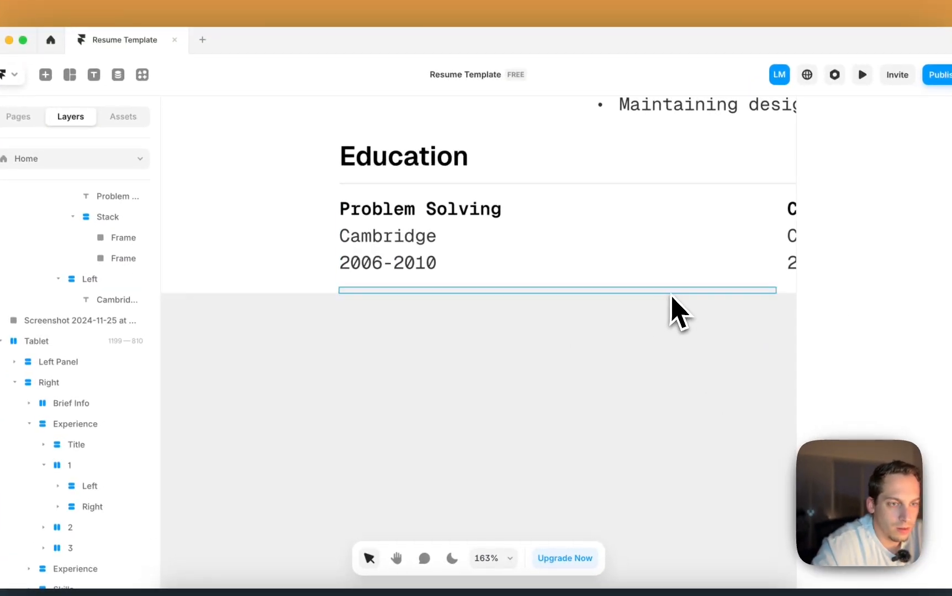
- Set the bar frame's height to 5
click(671, 295)
click(138, 259)
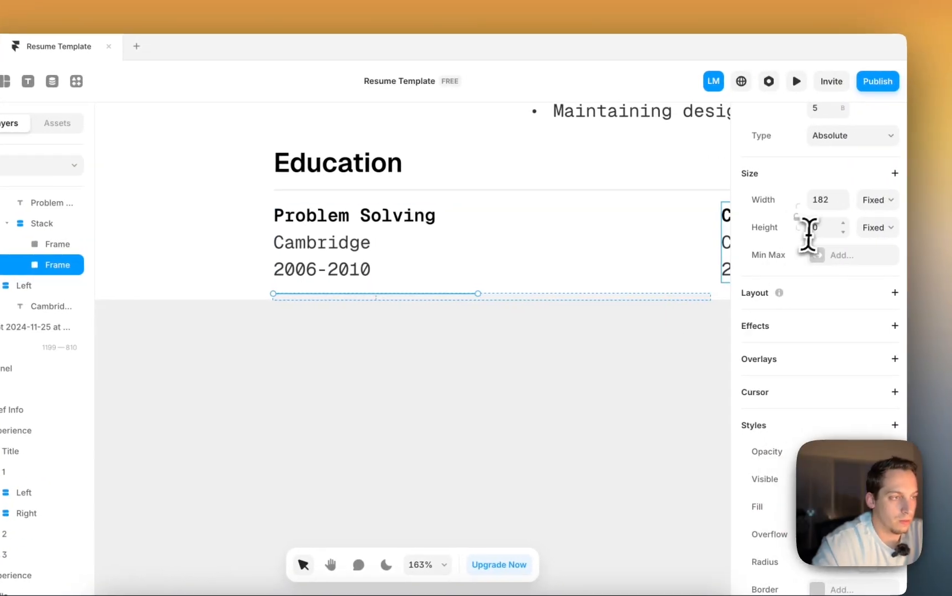
click(929, 227)
text(3)
key(Return)
text(2)
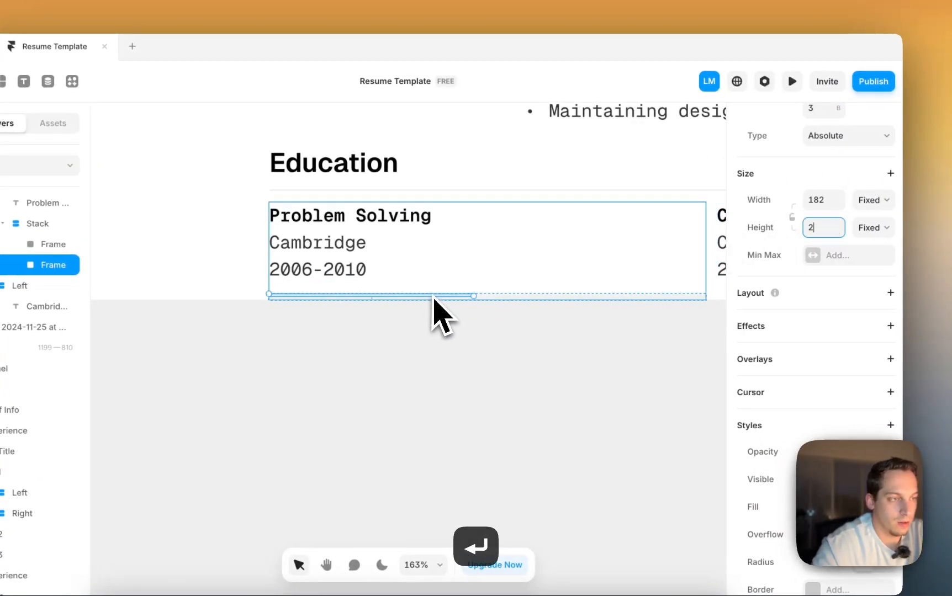
key(BackSpace)
text(5)
key(Return)
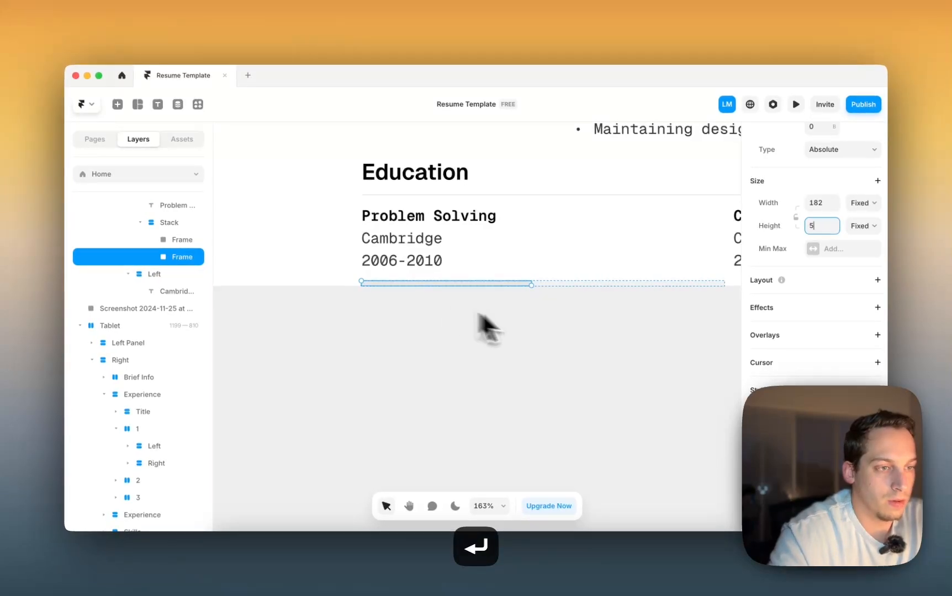
- Raise the bar's fill opacity to solid black and lengthen it along the track
scroll(811, 276, down, 5)
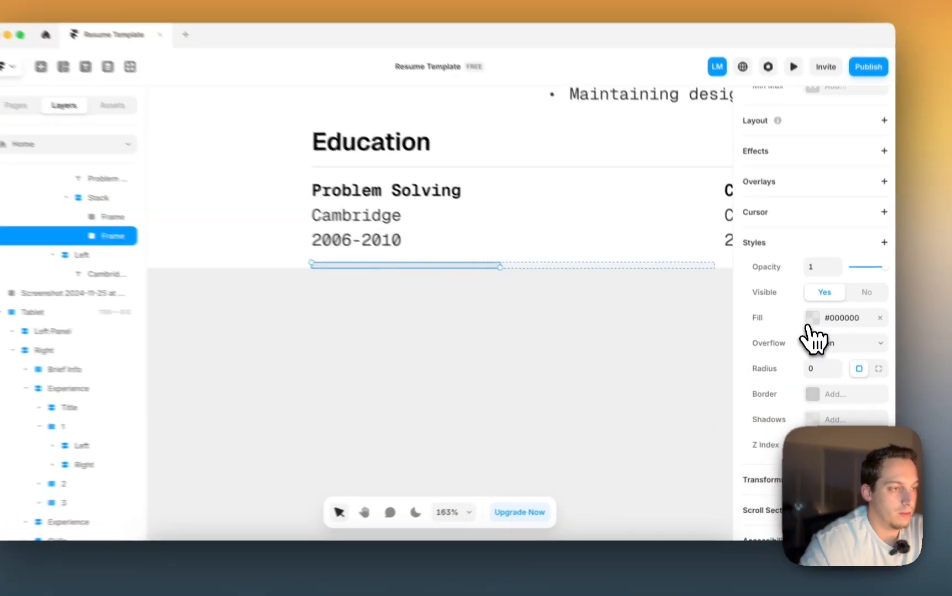
click(815, 331)
click(638, 440)
key(shift+Up)
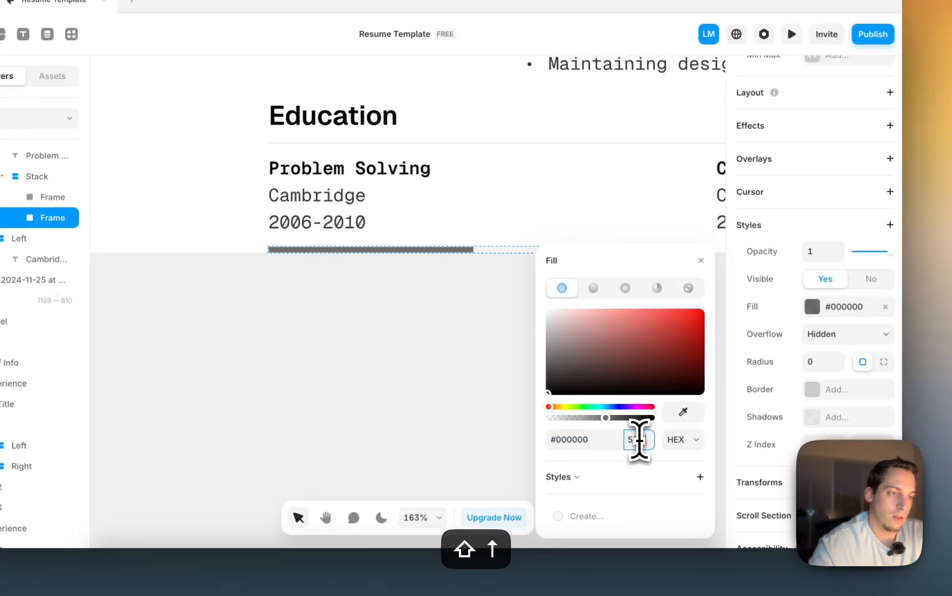
click(526, 361)
scroll(516, 331, down, 3)
click(485, 278)
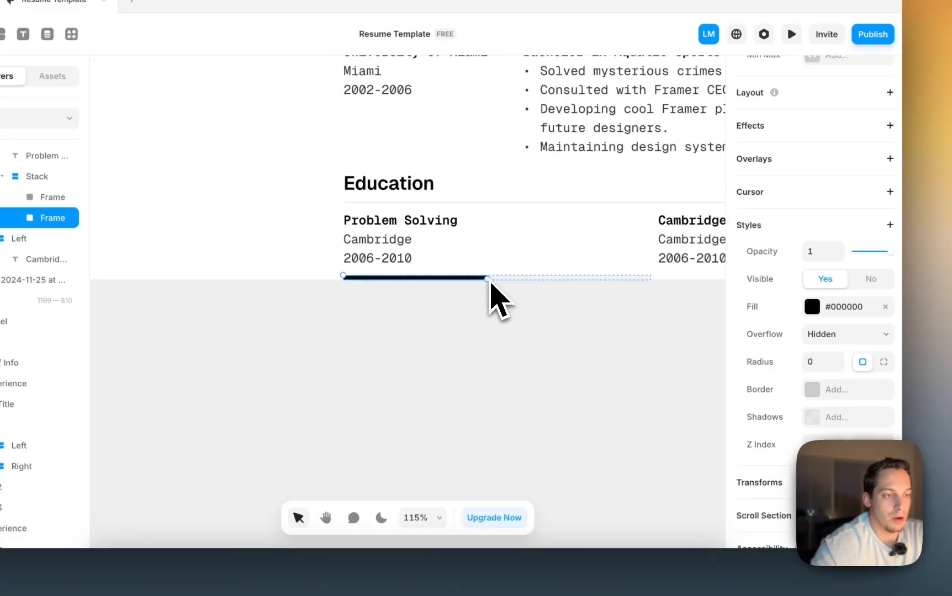
drag(545, 277, 621, 278)
click(604, 309)
scroll(603, 309, right, 2)
scroll(603, 308, down, 2)
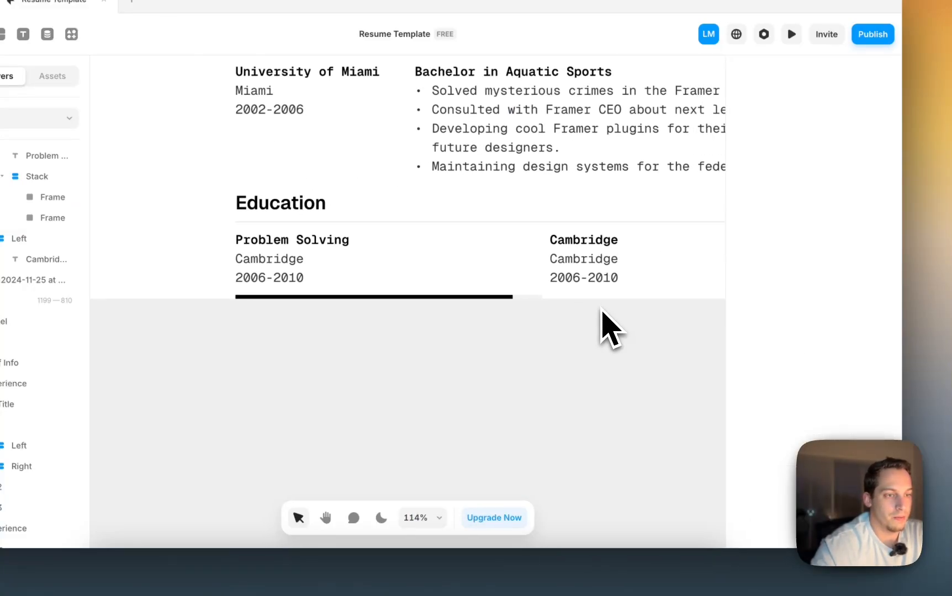
- Delete the Cambridge and date lines and the leftover Cambridge column
click(358, 282)
double_click(358, 280)
drag(413, 290, 374, 280)
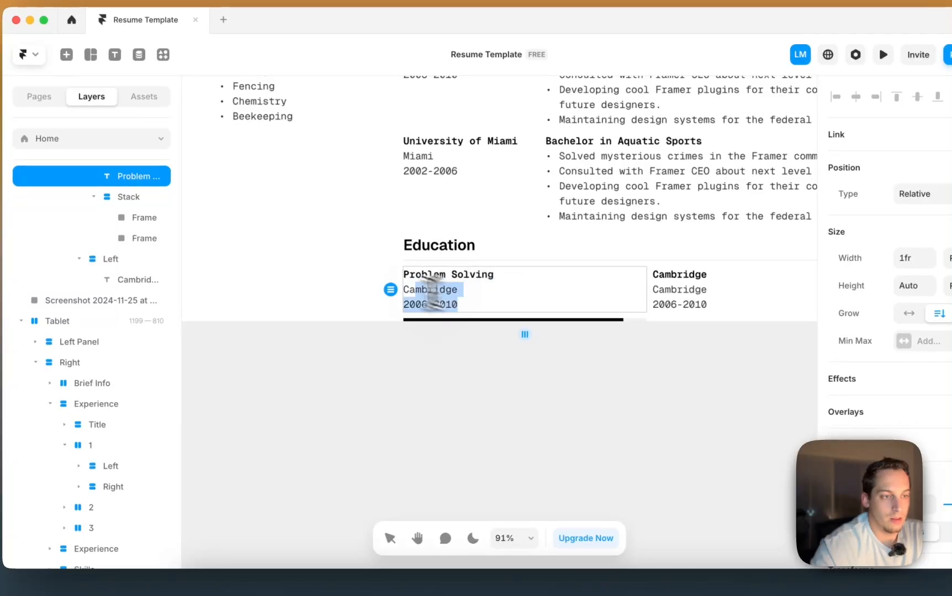
key(BackSpace)
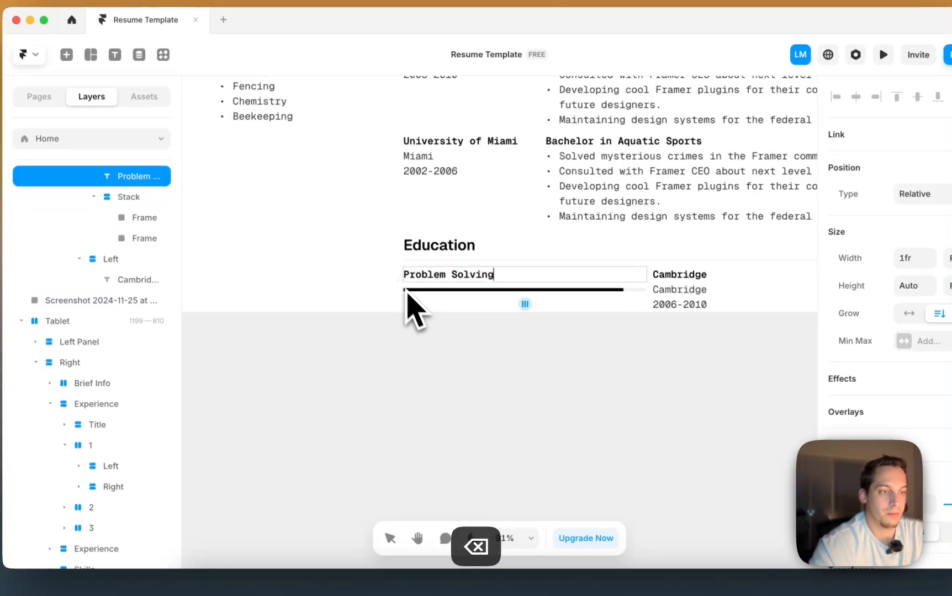
click(520, 371)
scroll(529, 378, down, 3)
click(635, 315)
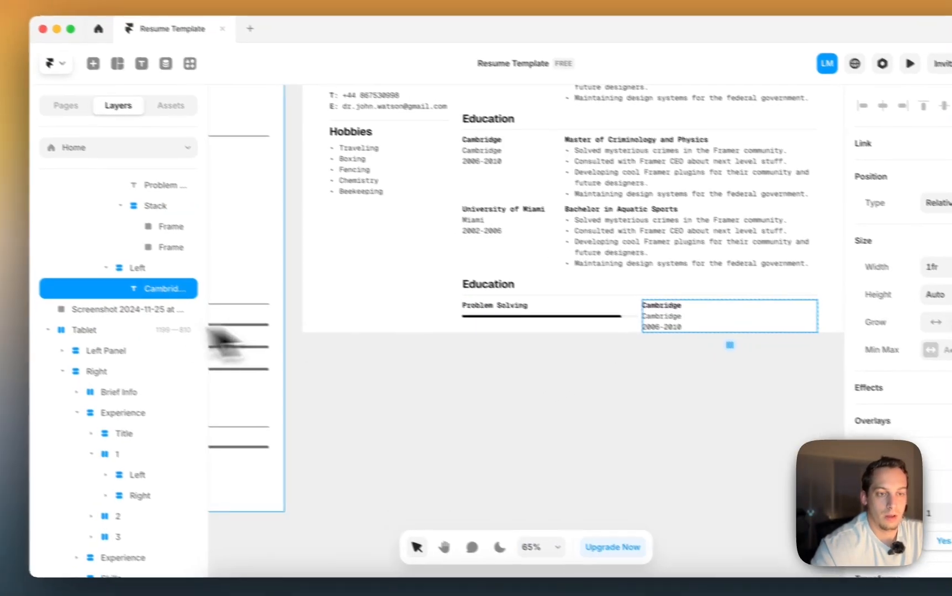
click(118, 261)
key(BackSpace)
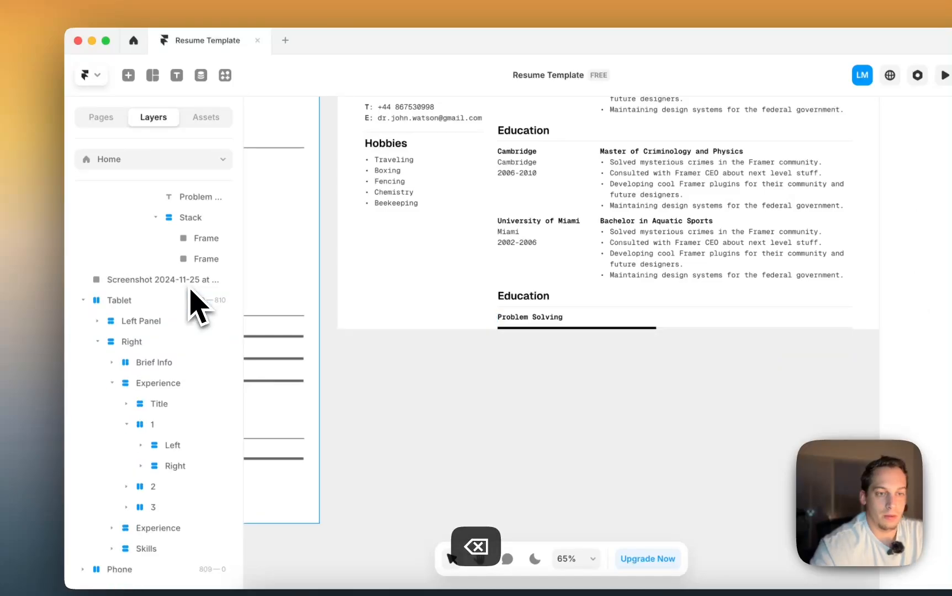
- Duplicate the Problem Solving column so two skill bars sit side by side
click(188, 217)
click(155, 217)
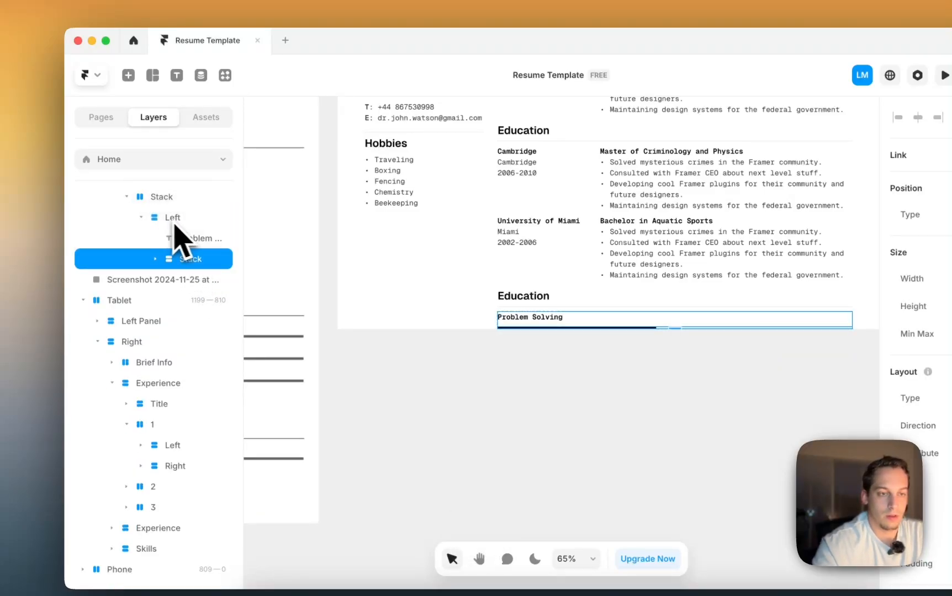
key(super+d)
key(BackSpace)
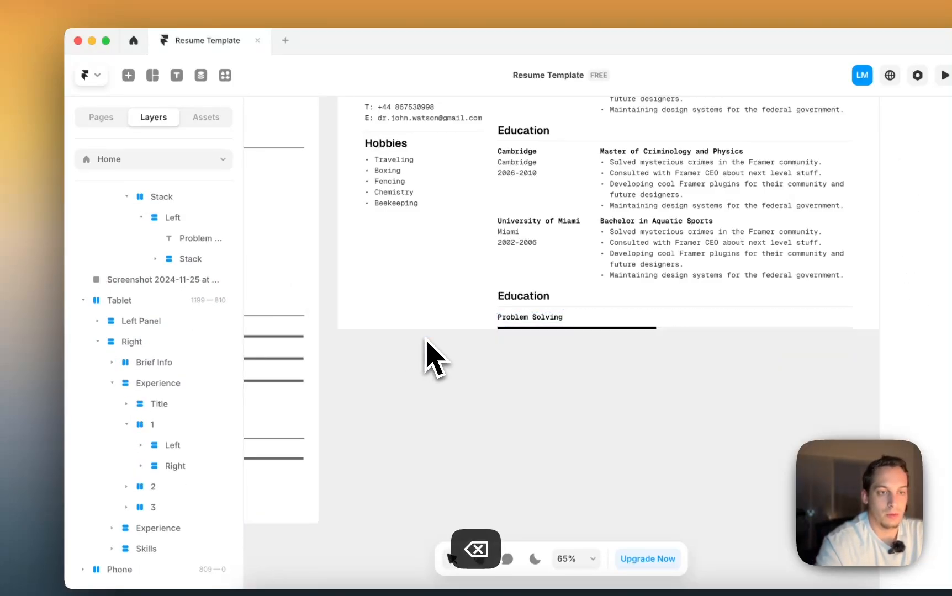
click(179, 218)
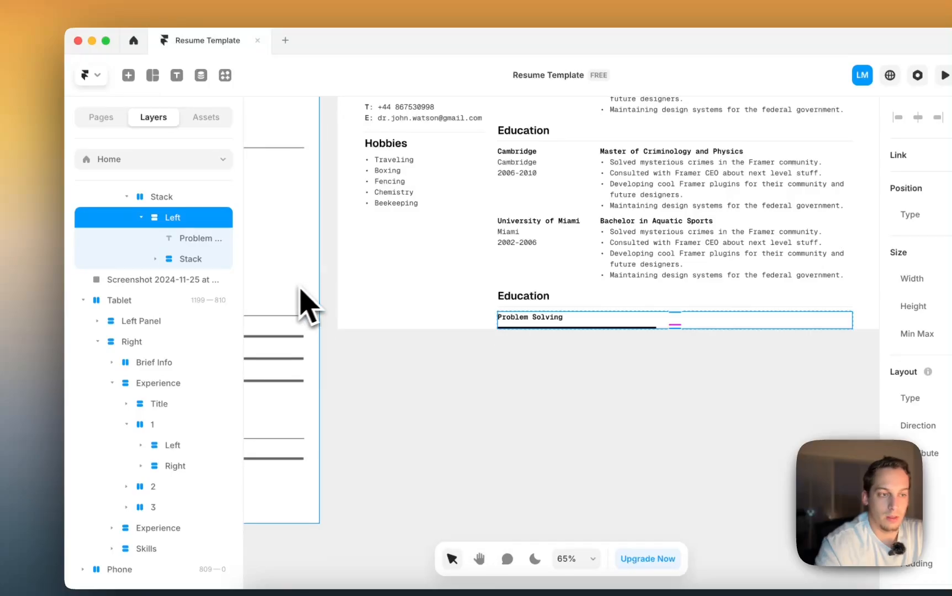
key(super+d)
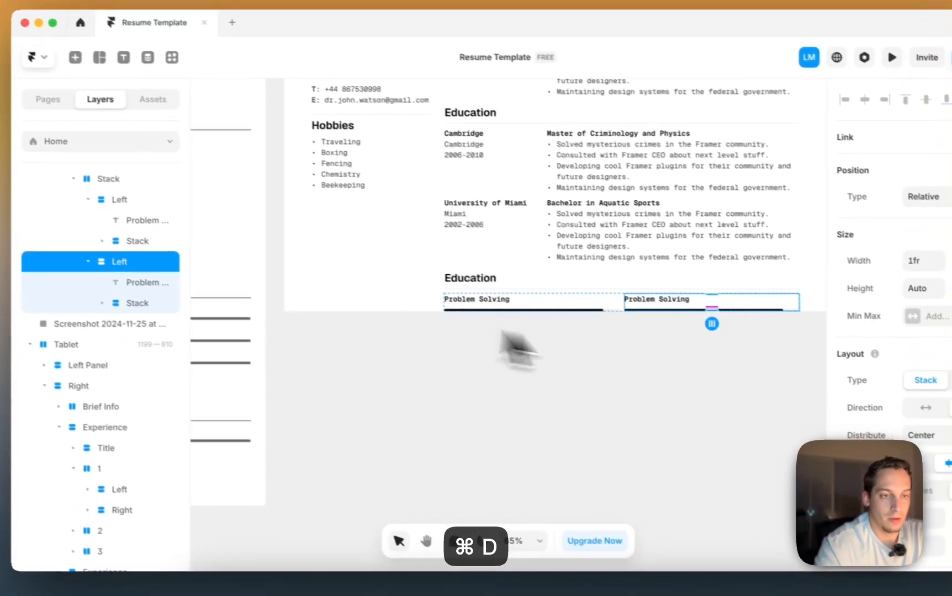
- Rename the two skill column layers 1 and 2
double_click(172, 219)
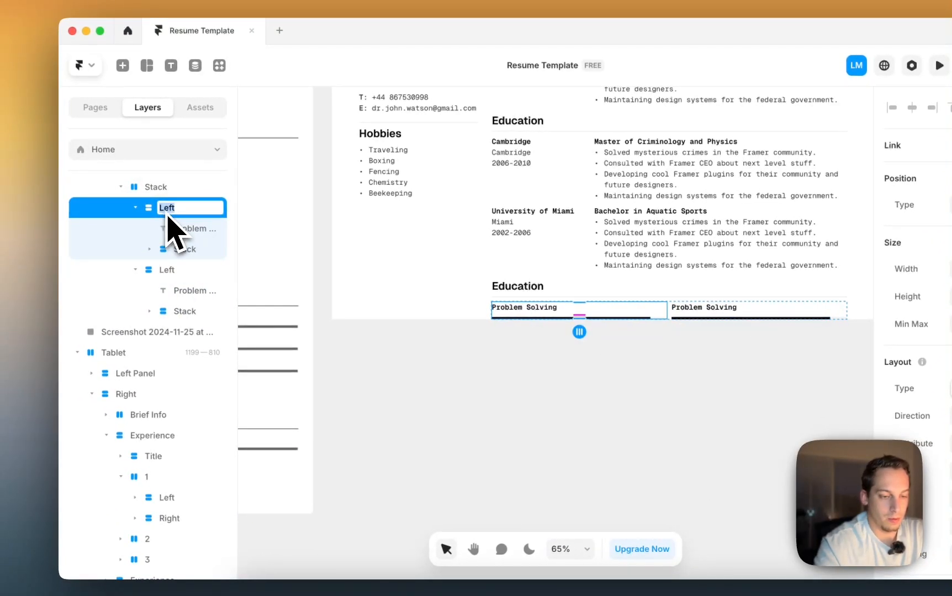
click(170, 269)
text(2)
click(279, 323)
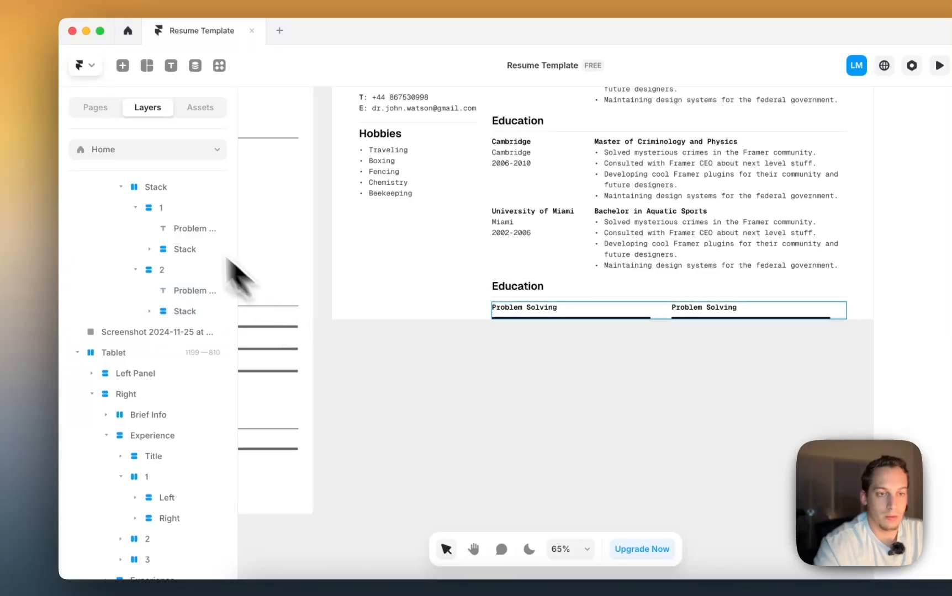
click(135, 208)
click(122, 188)
click(144, 207)
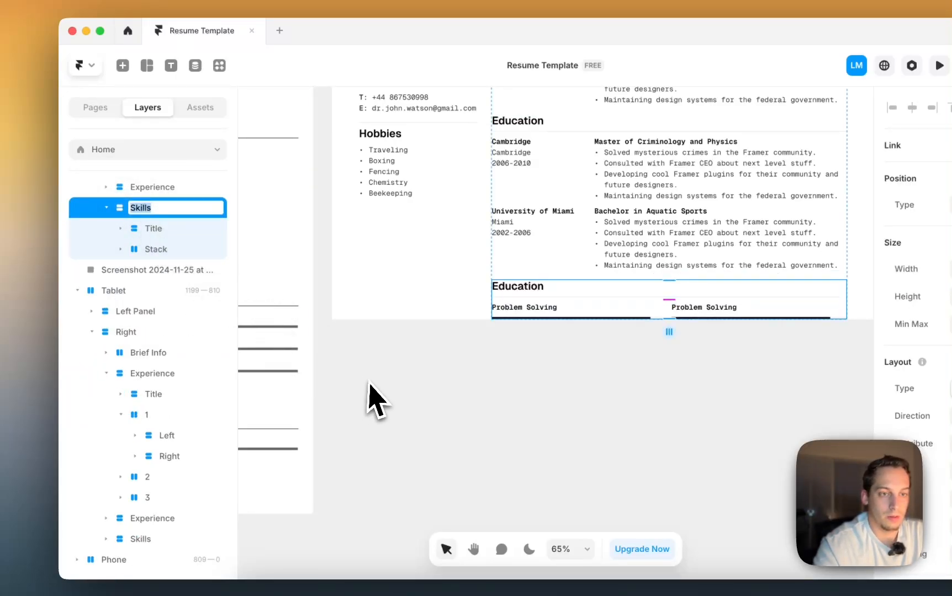
- Rename the Education heading to 'Soft Skills'
click(147, 214)
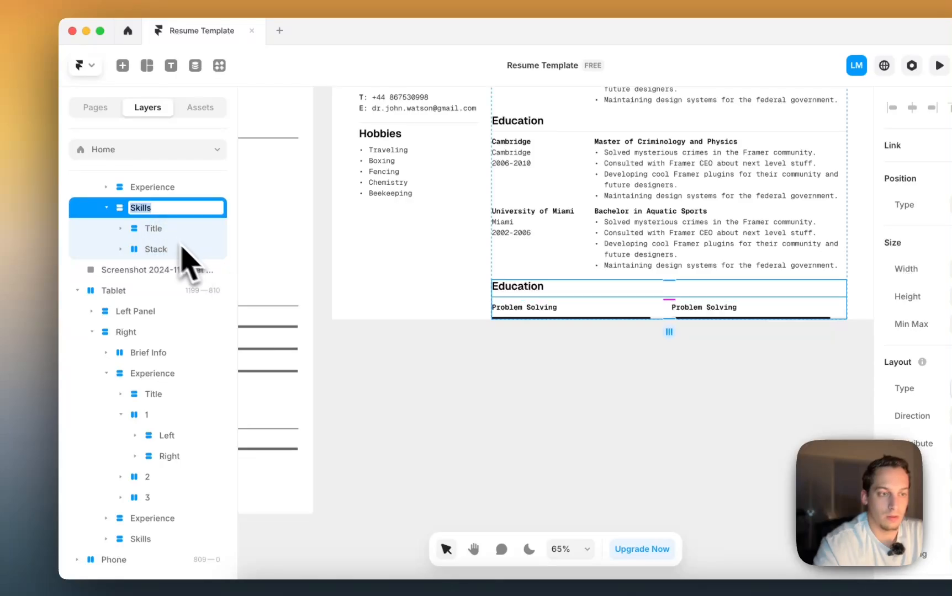
click(526, 289)
click(523, 291)
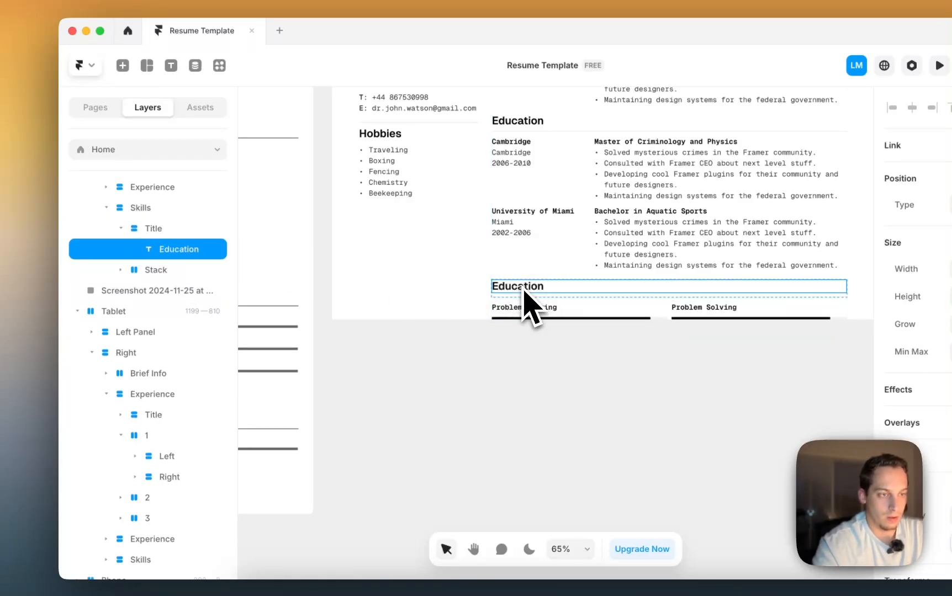
text(S)
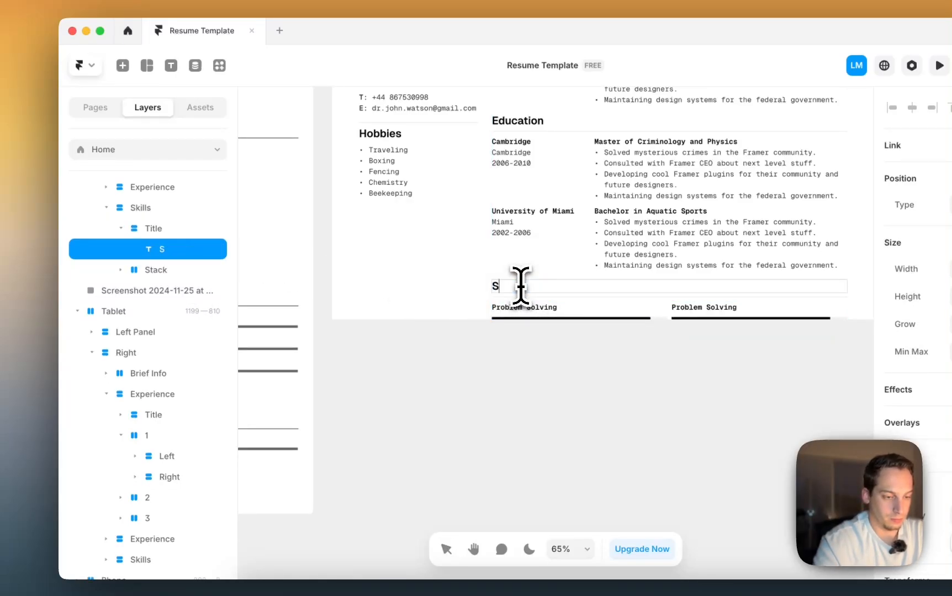
text(oft Sk)
text(ills)
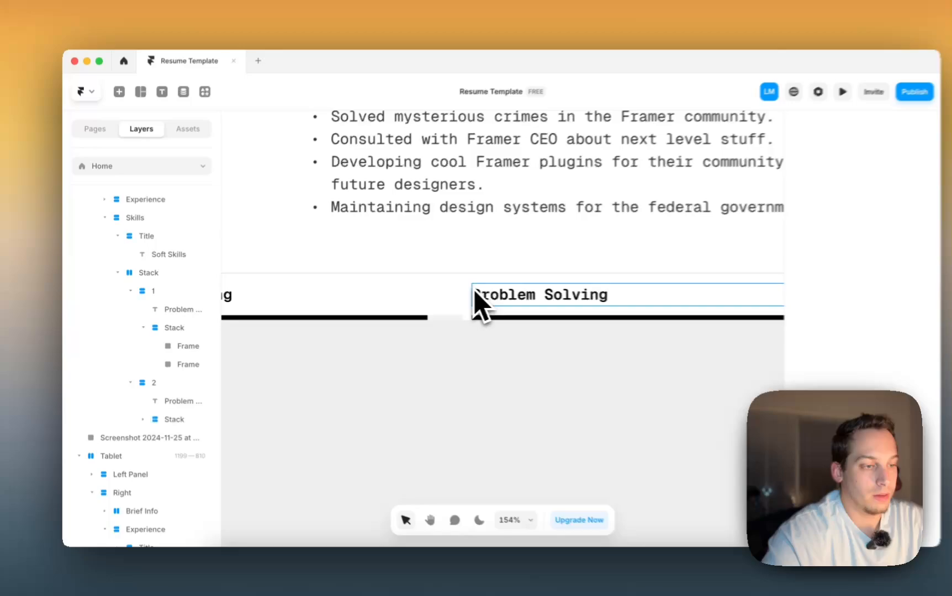
- Relabel the second Problem Solving bar as 'Logical Reasoning'
click(514, 297)
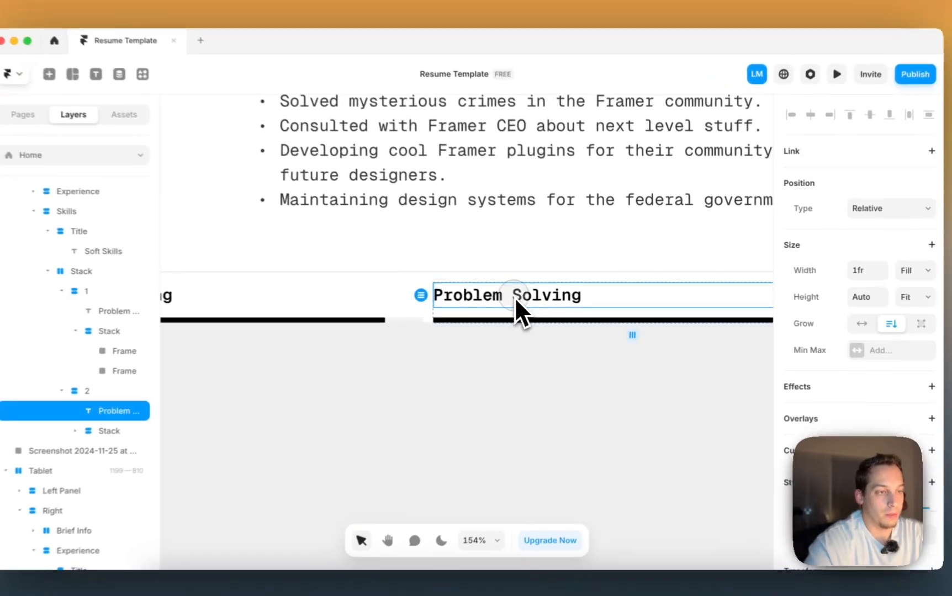
double_click(510, 296)
scroll(509, 297, down, 5)
scroll(509, 297, left, 5)
scroll(509, 297, down, 5)
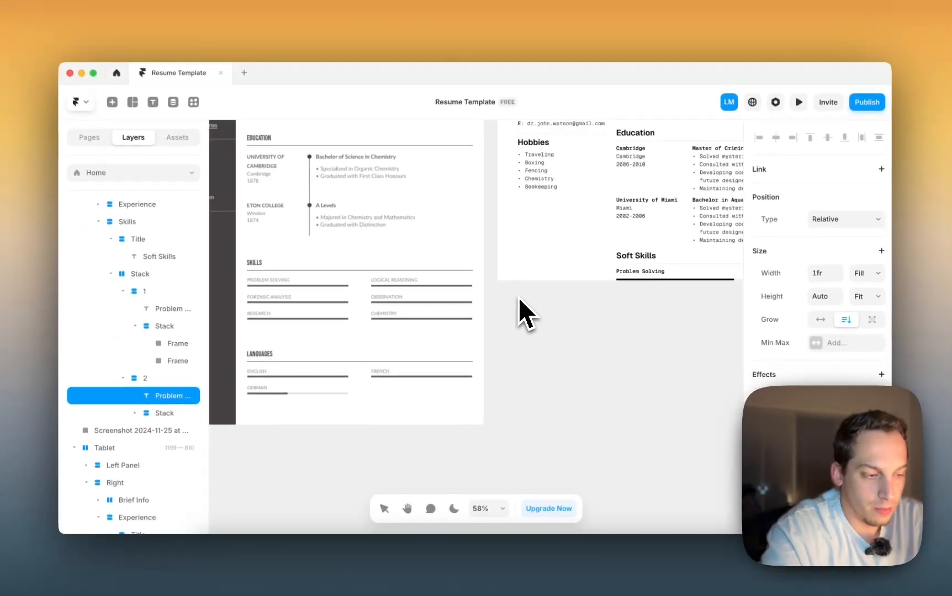
text(Logical)
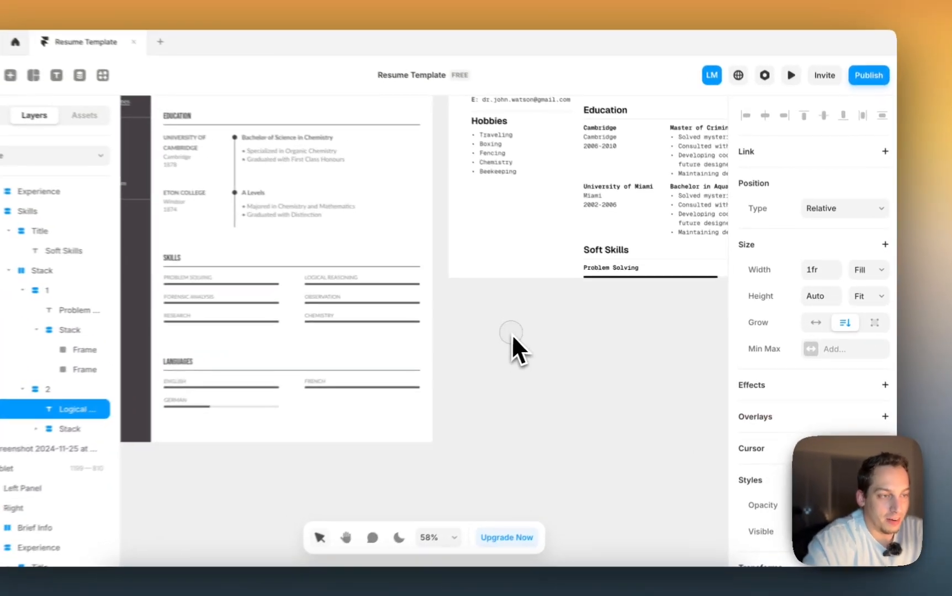
scroll(519, 298, up, 5)
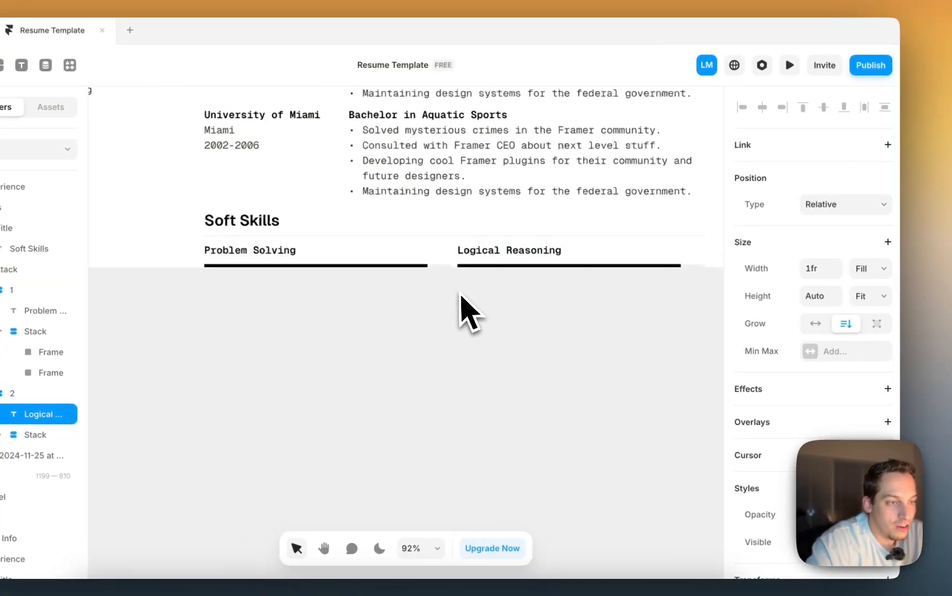
- Reduce the width of the black fill under Problem Solving so it only partly covers its gray track
scroll(460, 294, up, 3)
click(417, 259)
scroll(823, 244, up, 6)
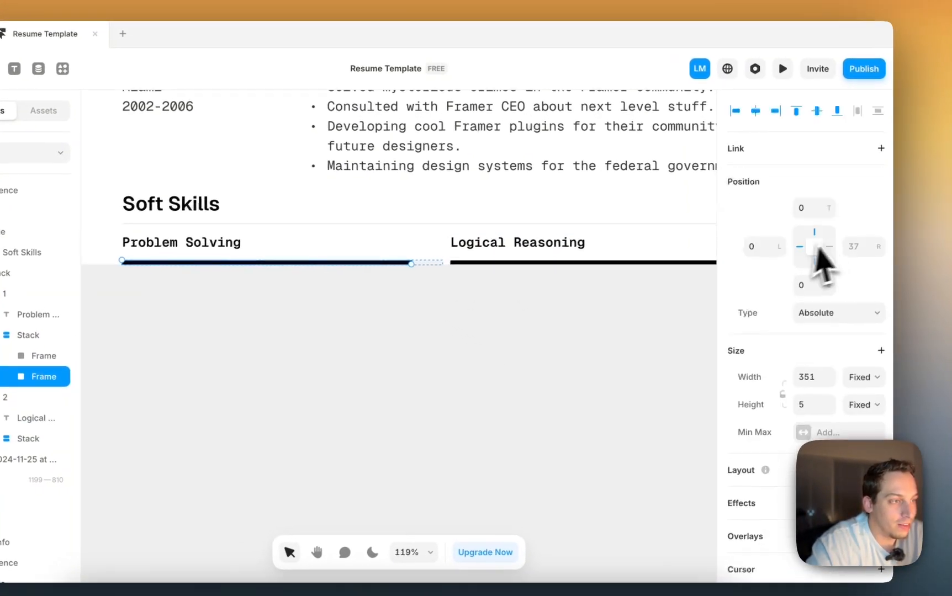
click(44, 356)
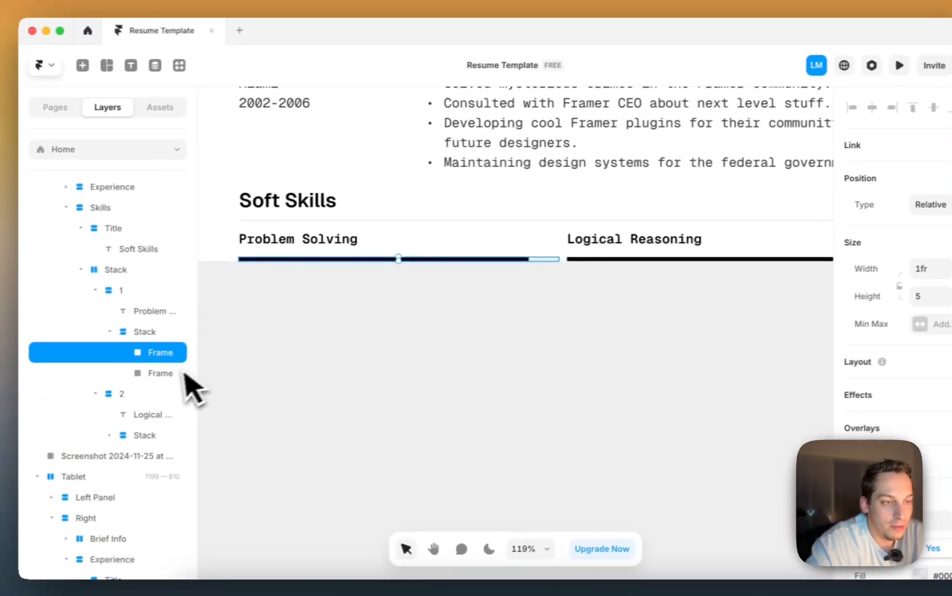
click(177, 374)
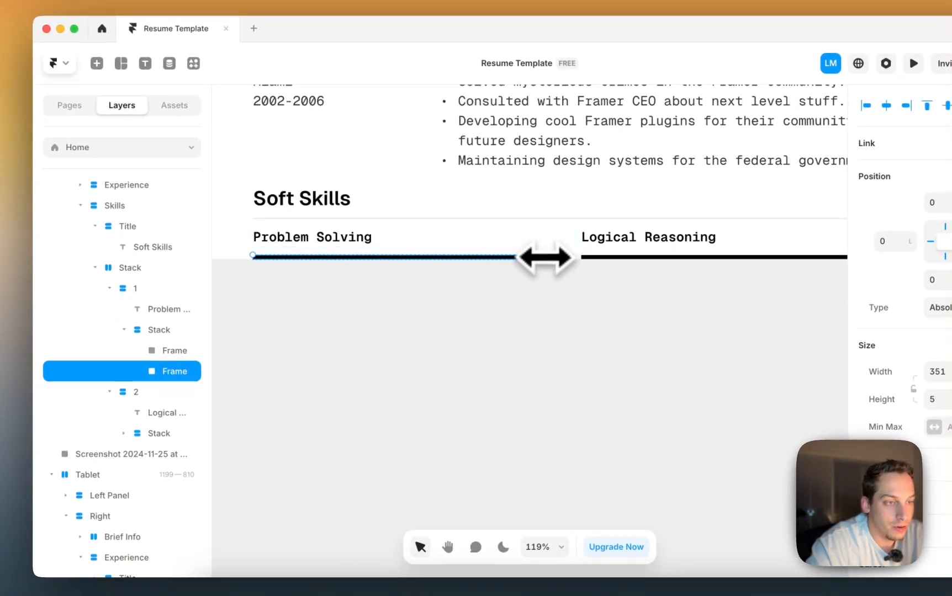
drag(544, 257, 390, 263)
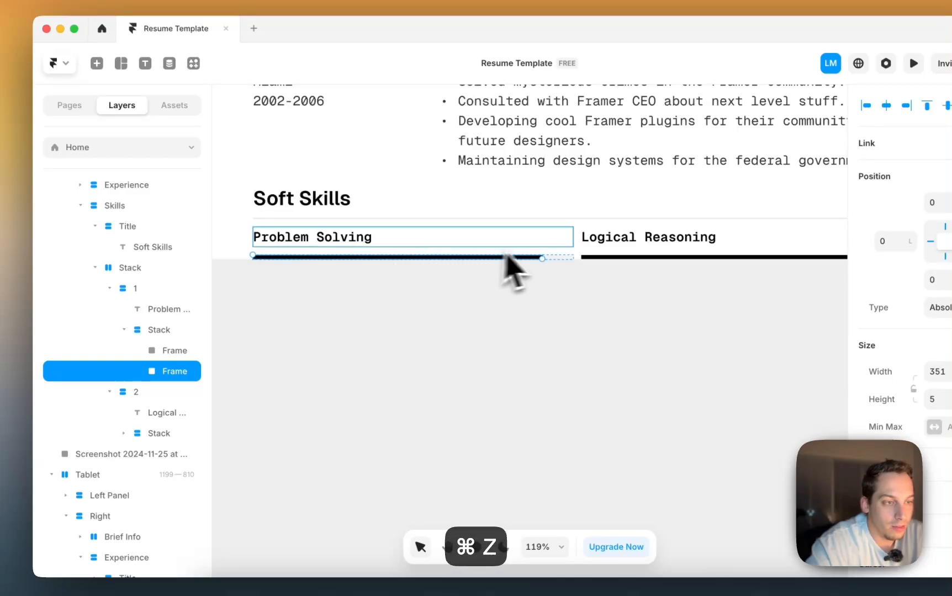
drag(541, 256, 438, 260)
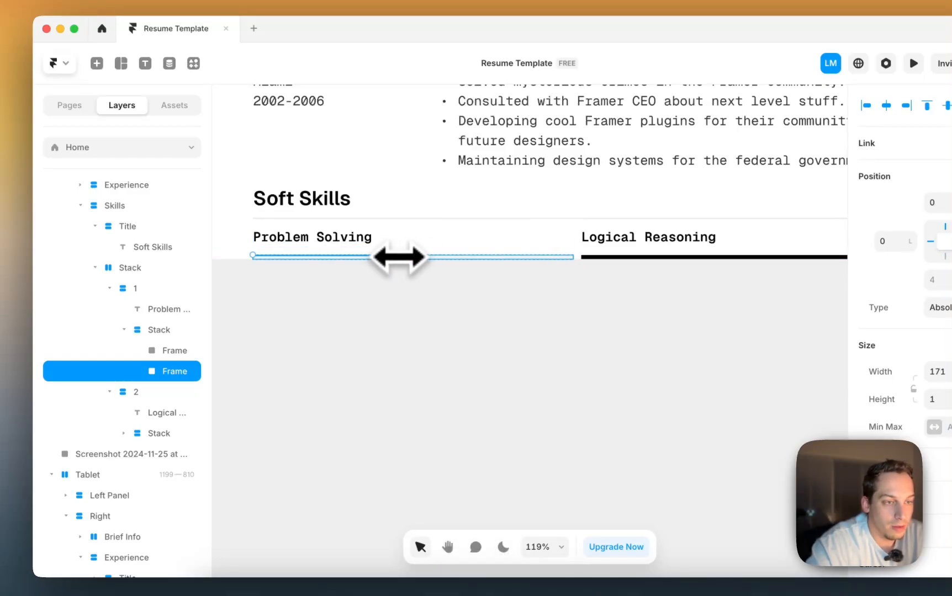
key(super+z)
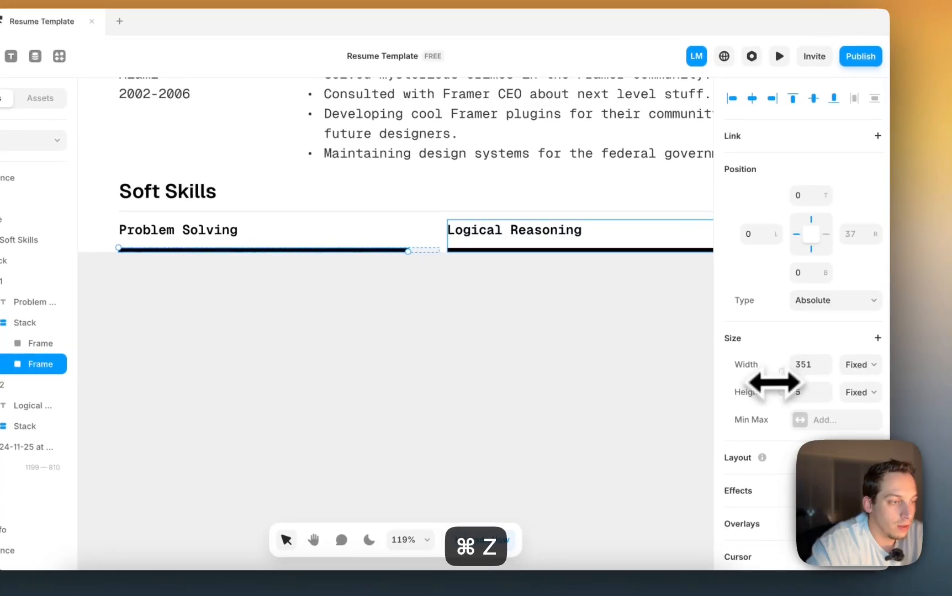
click(943, 372)
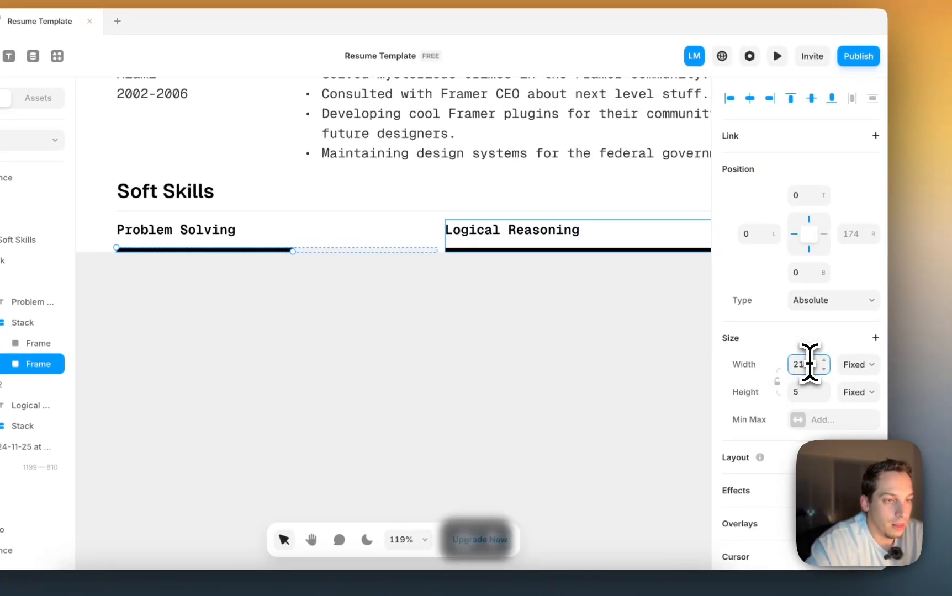
click(574, 340)
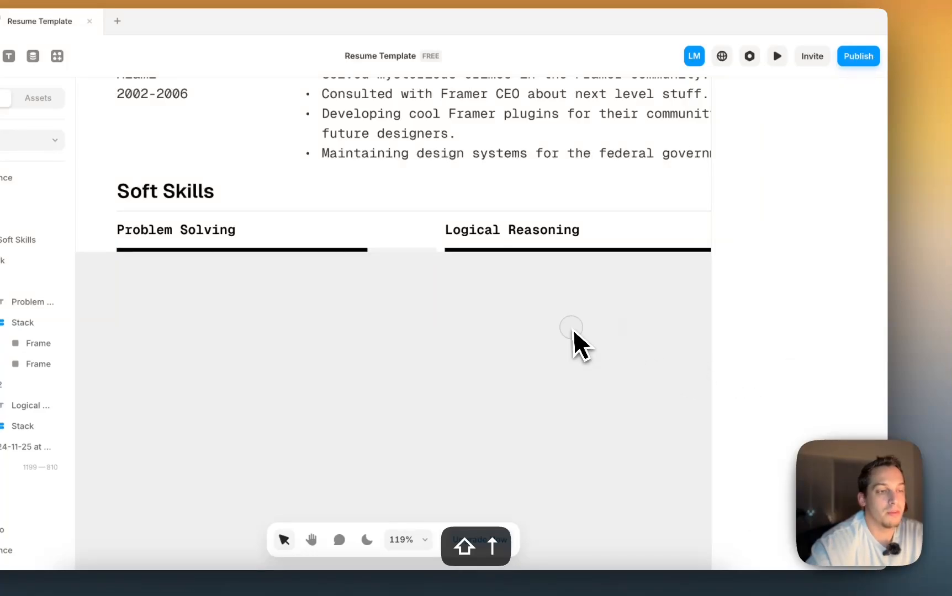
scroll(569, 342, down, 5)
scroll(569, 341, right, 3)
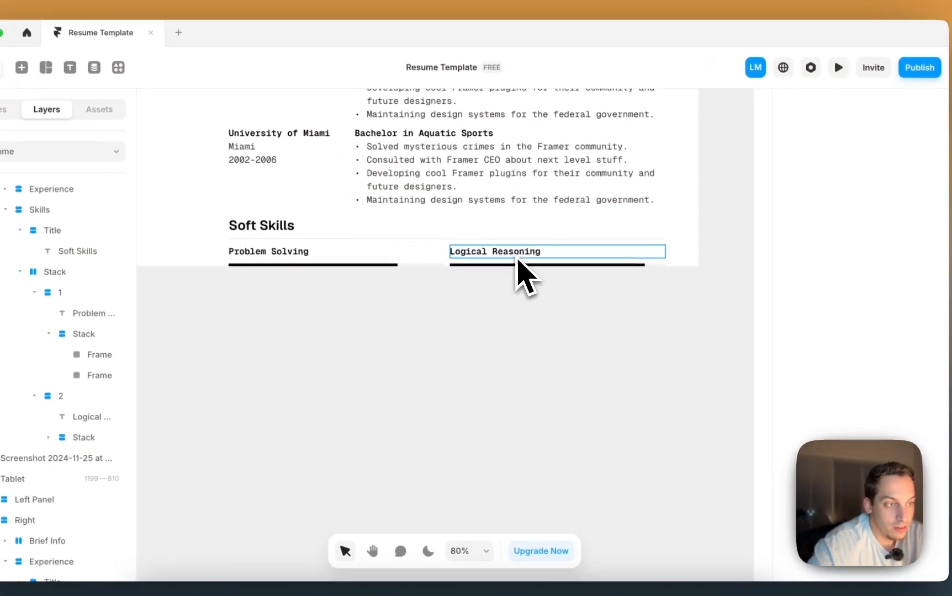
scroll(577, 310, down, 5)
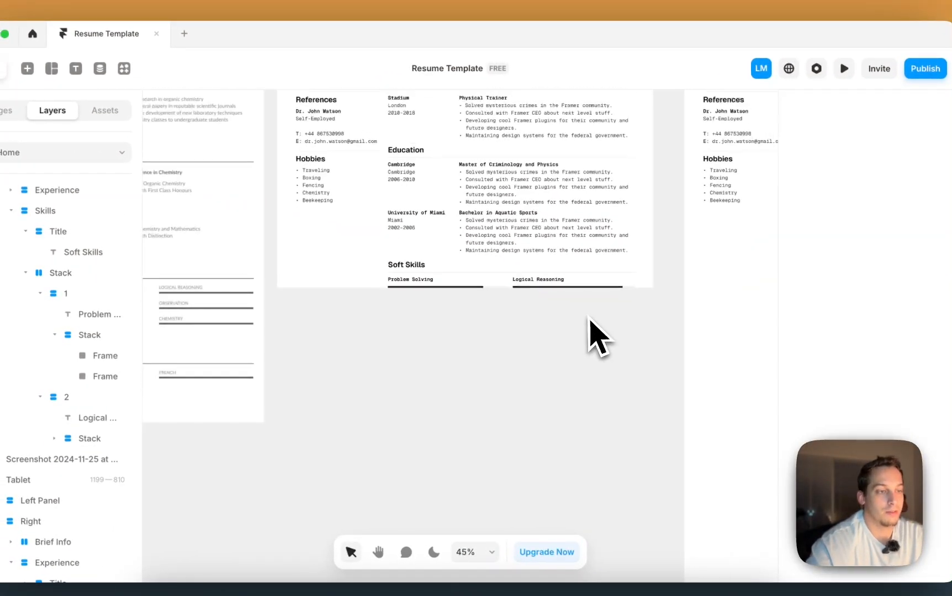
- Duplicate the Problem Solving / Logical Reasoning row twice with ⌘D, giving three rows
click(509, 288)
click(39, 293)
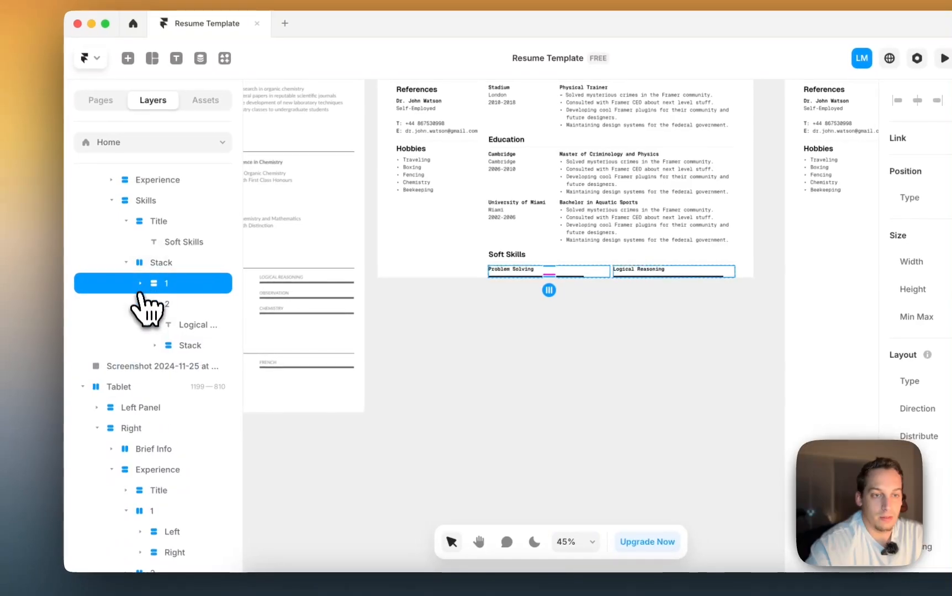
click(140, 304)
click(164, 263)
click(127, 263)
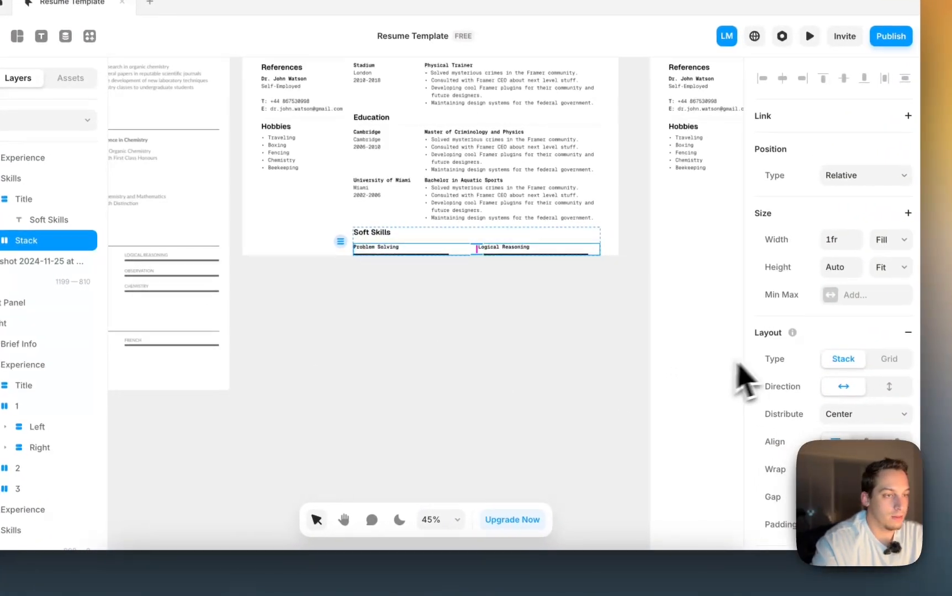
scroll(773, 365, down, 6)
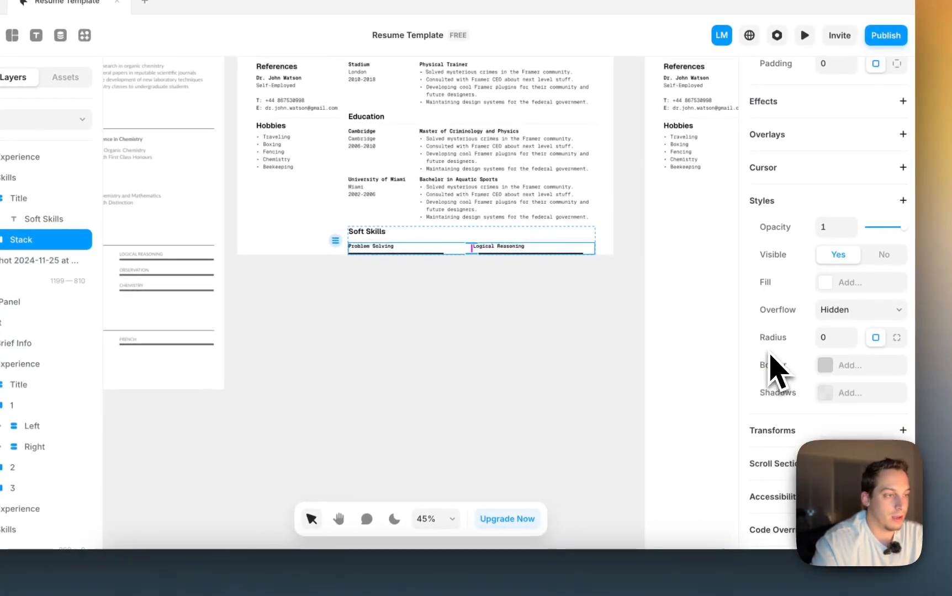
key(super+d)
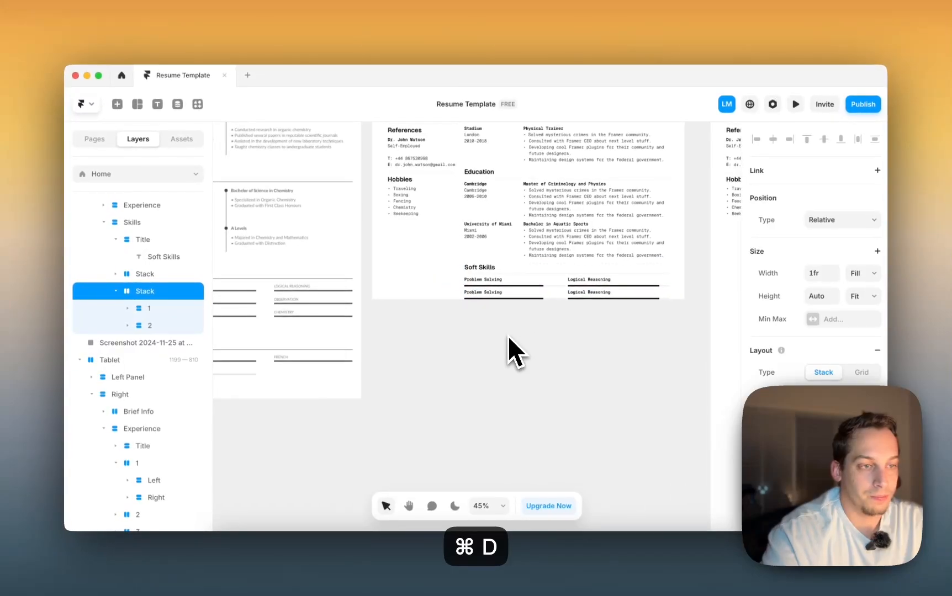
scroll(432, 336, left, 2)
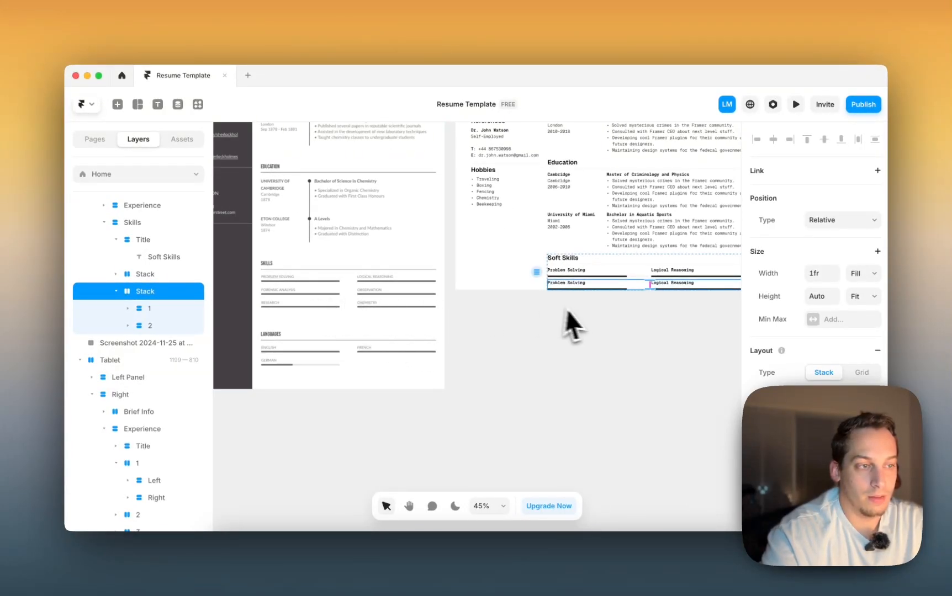
key(super+d)
click(115, 291)
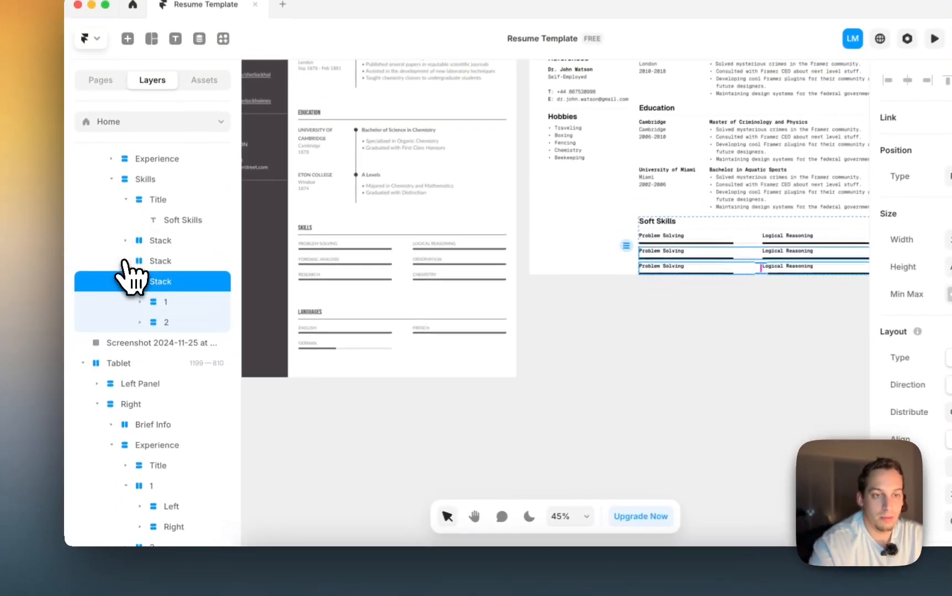
- Wrap the three skill rows together in a new stack
click(116, 240)
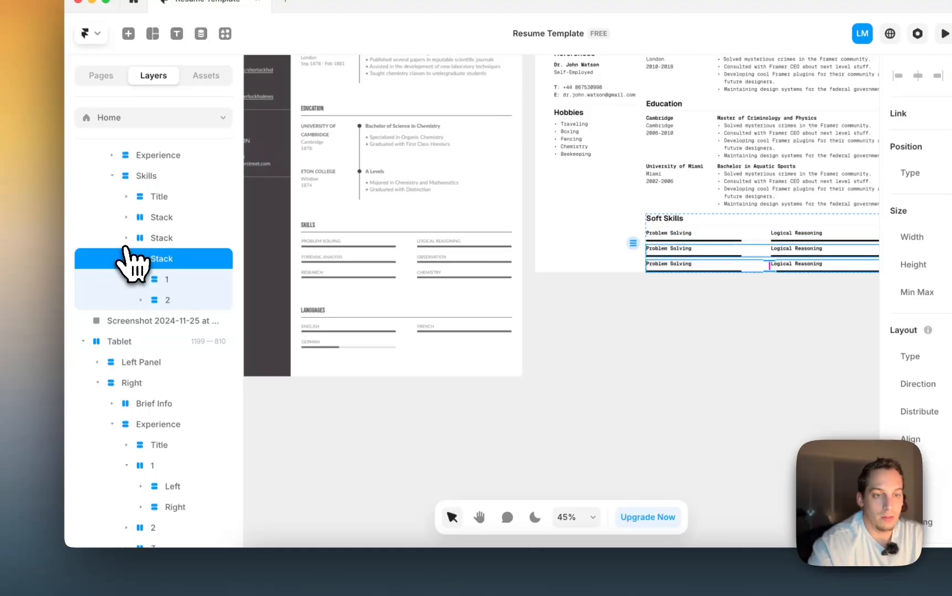
click(127, 257)
shift+click(155, 222)
right_click(156, 224)
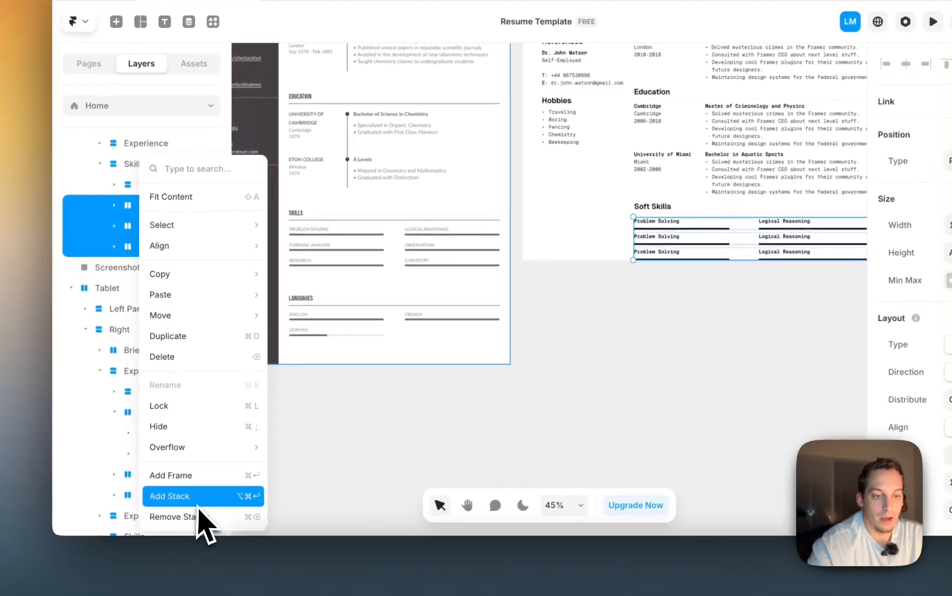
click(198, 504)
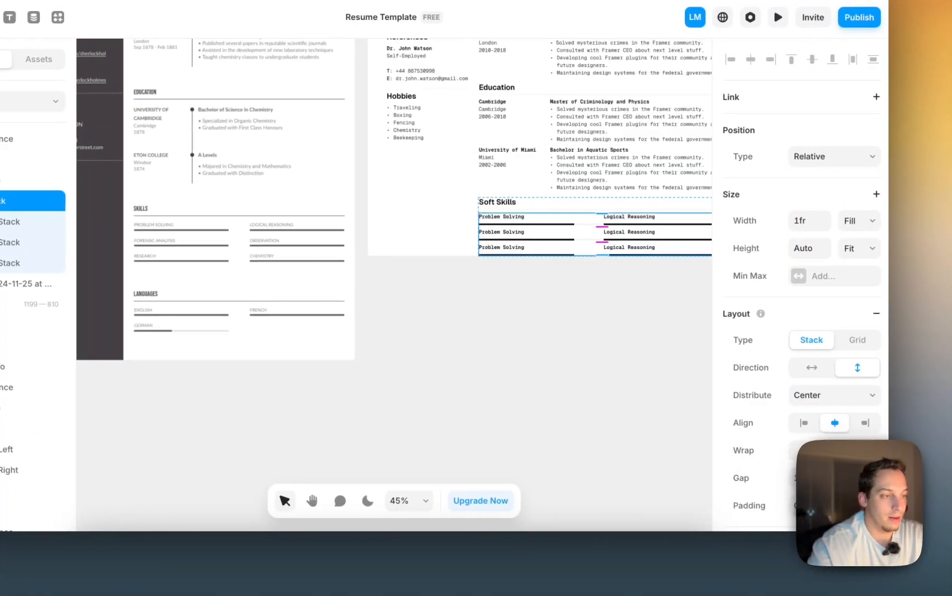
- Increase the gap between the stacked skill rows
click(807, 478)
key(shift+Up)
key(shift+Up)
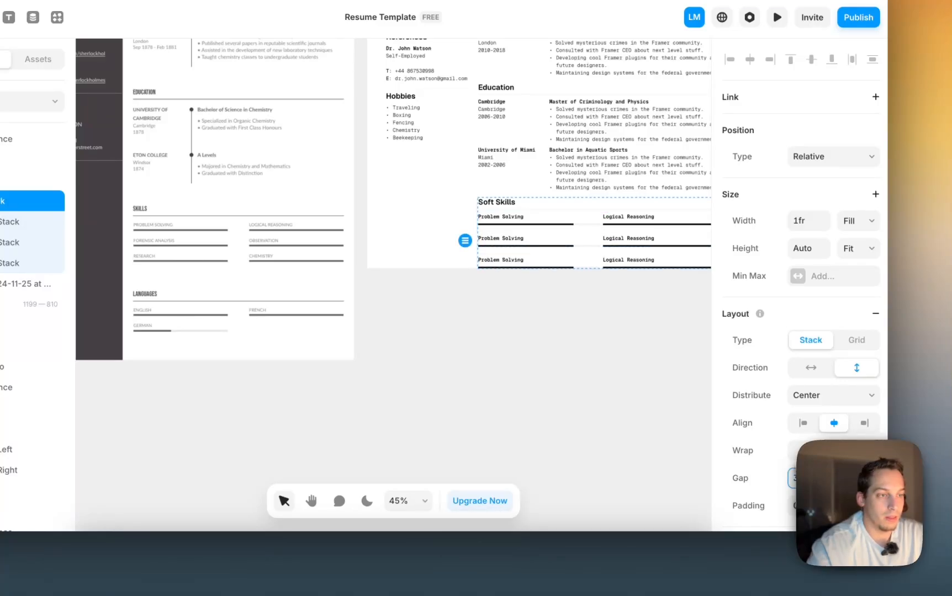
click(656, 346)
scroll(641, 337, up, 5)
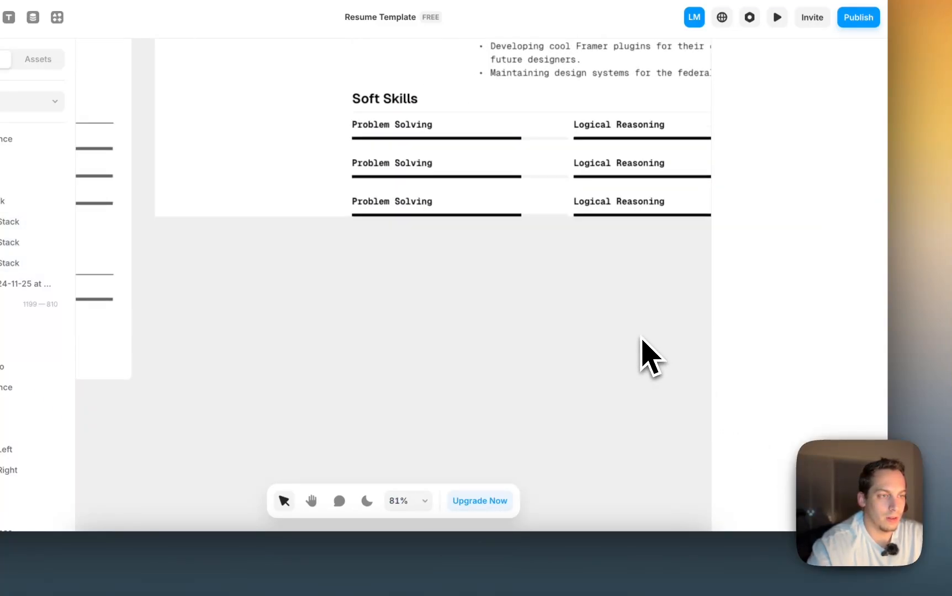
scroll(642, 338, right, 1)
scroll(641, 337, down, 4)
scroll(645, 353, up, 4)
scroll(645, 353, right, 1)
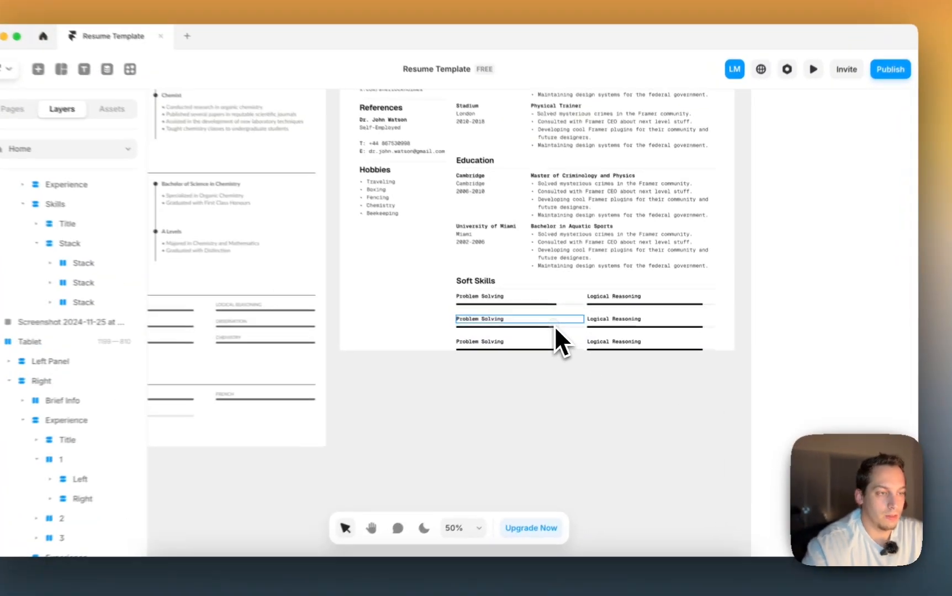
- Lengthen the second Problem Solving bar's black fill
click(570, 331)
scroll(570, 332, up, 5)
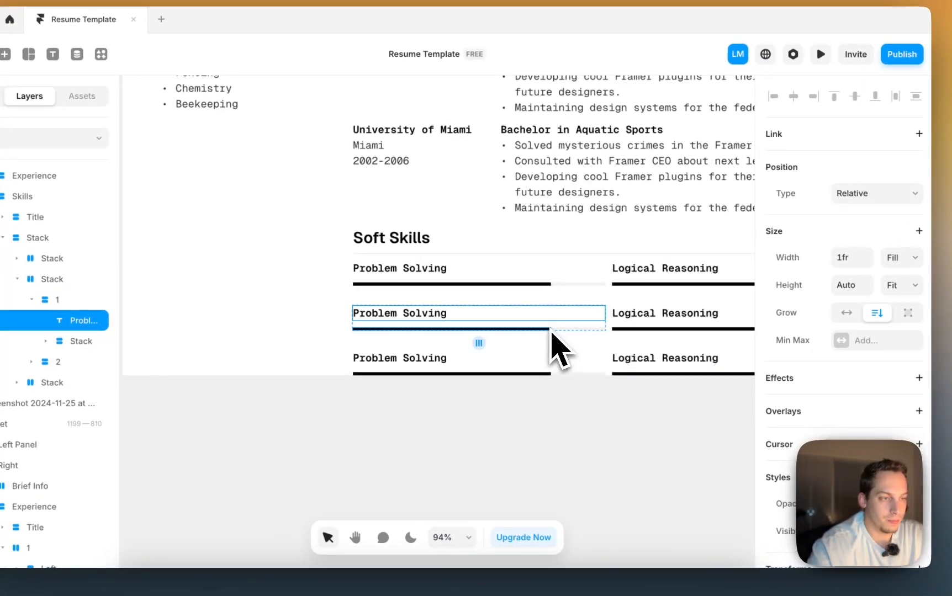
click(551, 330)
scroll(555, 335, up, 3)
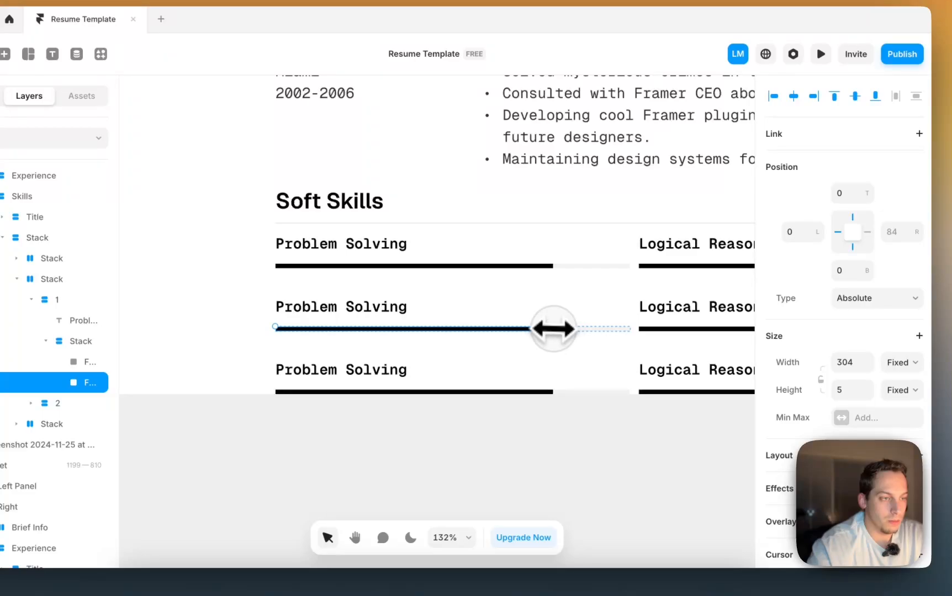
drag(553, 329, 593, 331)
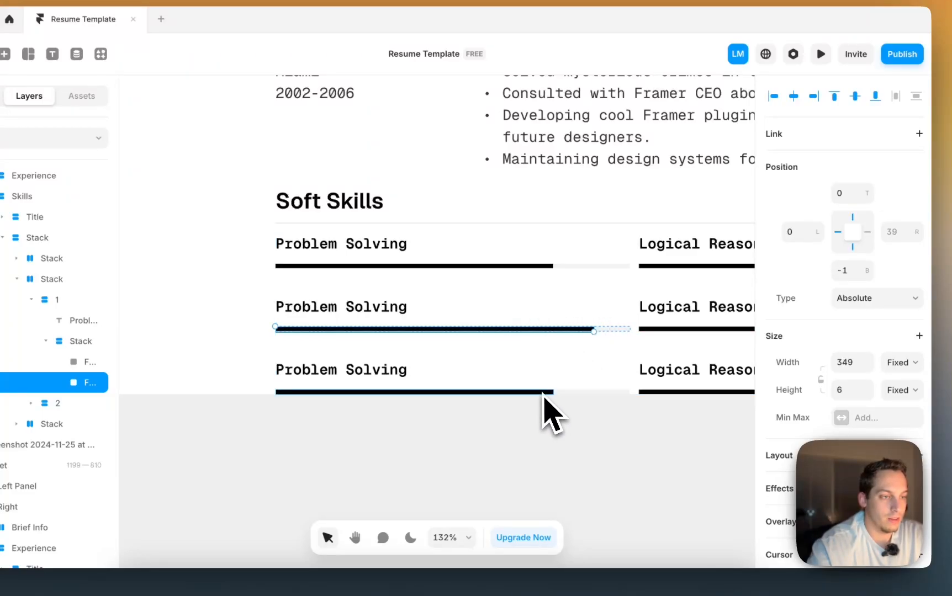
- Shorten the third row's Problem Solving and Logical Reasoning fills
click(548, 392)
drag(510, 391, 501, 388)
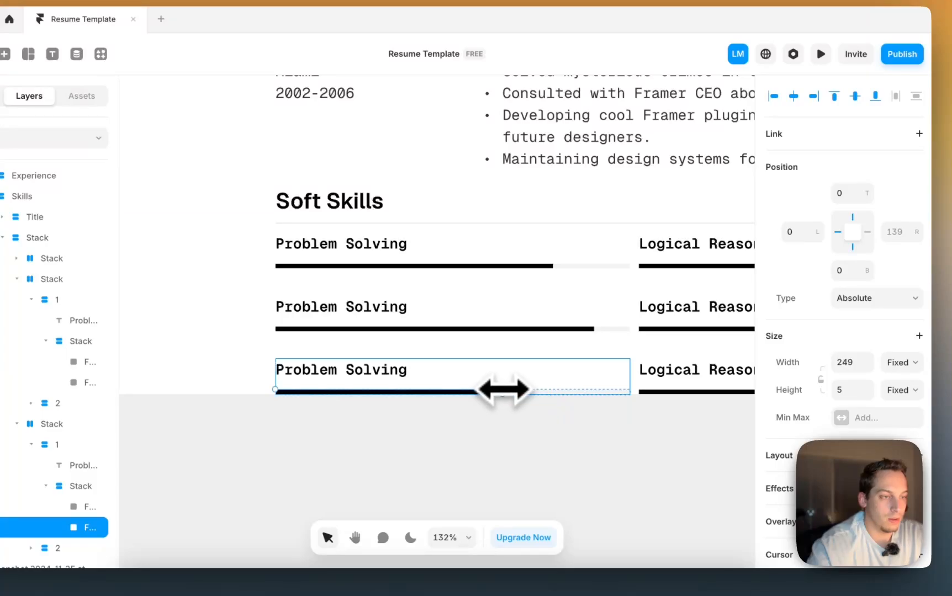
scroll(502, 389, down, 3)
scroll(503, 390, right, 5)
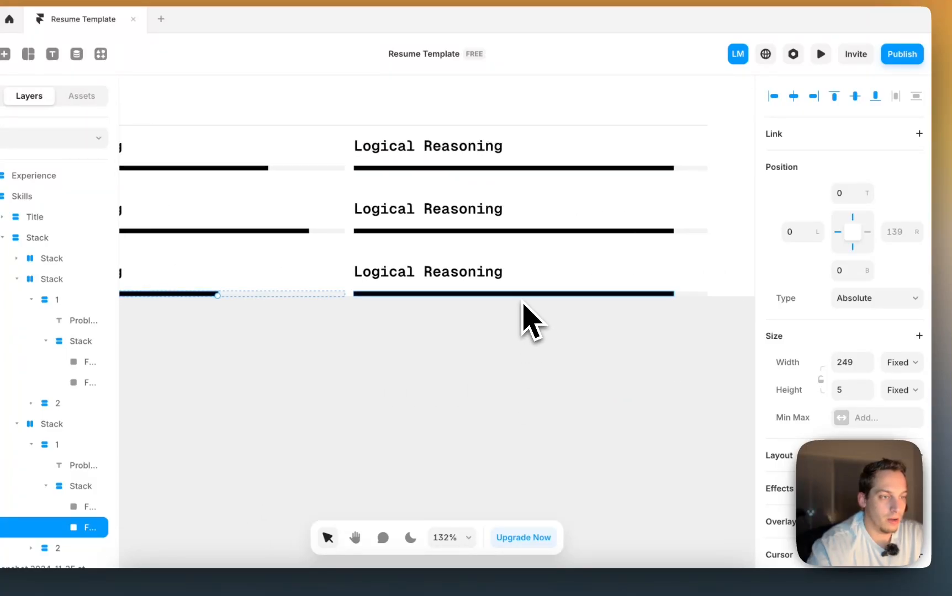
click(523, 301)
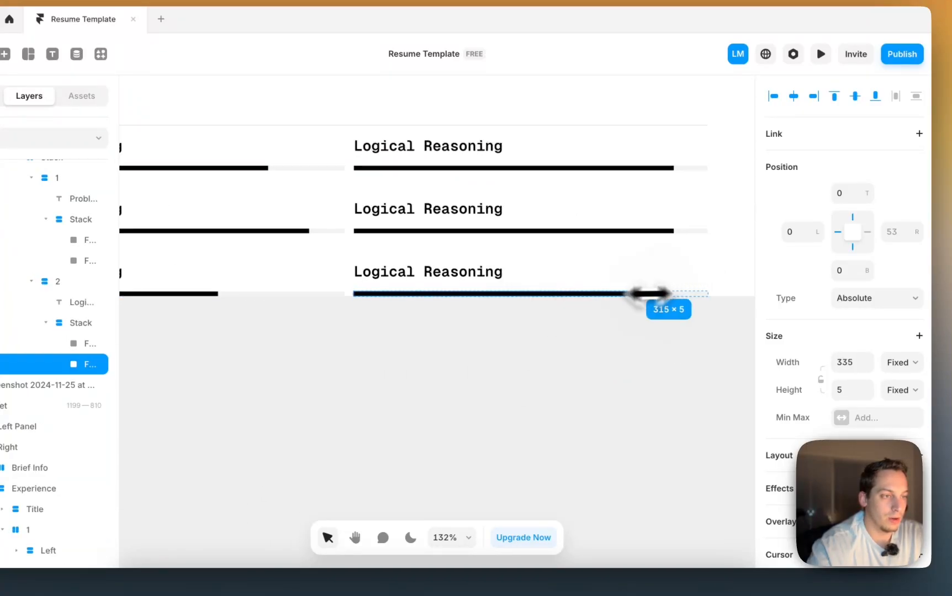
drag(574, 294, 574, 295)
click(596, 326)
scroll(600, 332, down, 5)
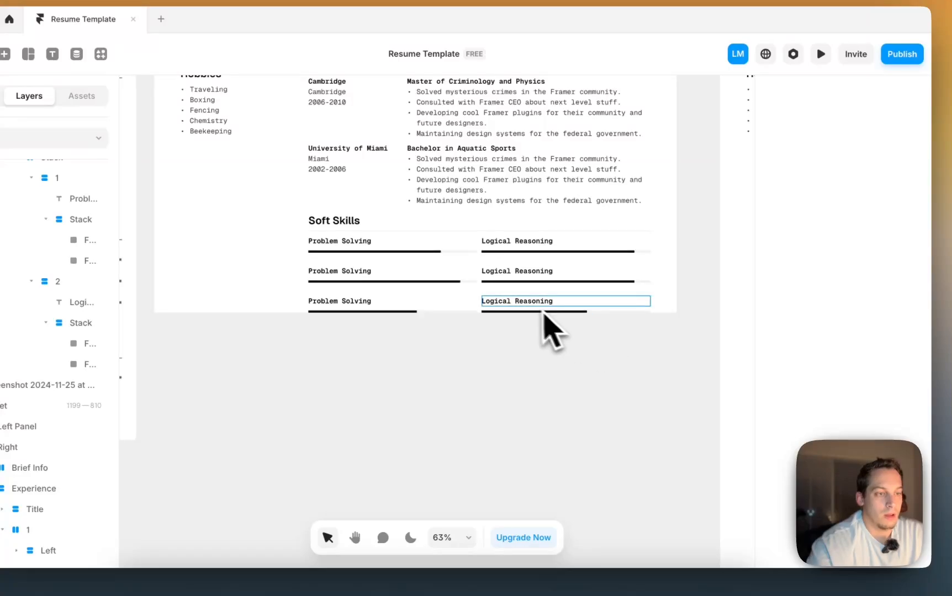
scroll(533, 309, left, 2)
scroll(530, 312, down, 3)
click(581, 307)
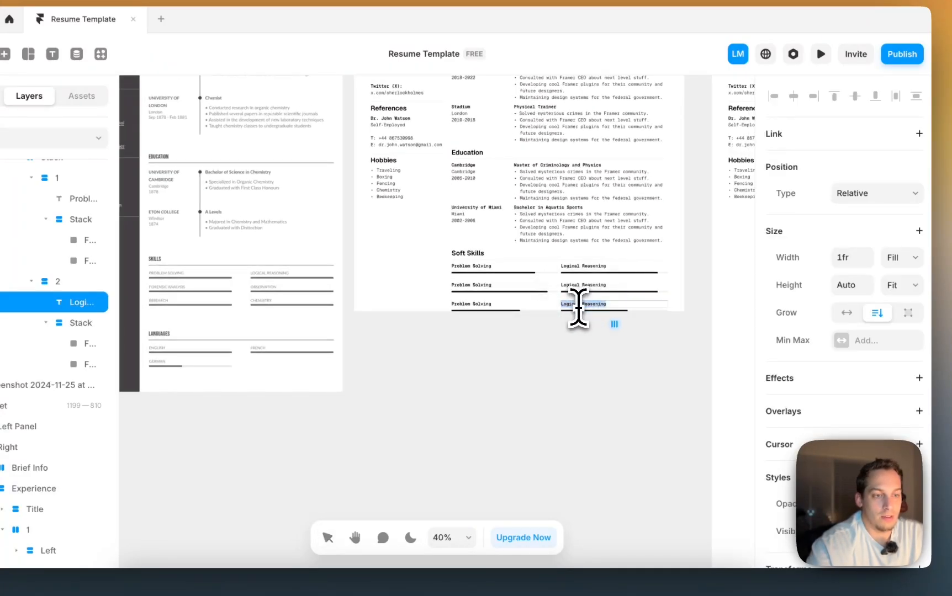
- Retype the second-row labels as Archeology and Physics, and the third-row labels as Research and Chemistry
scroll(578, 308, up, 2)
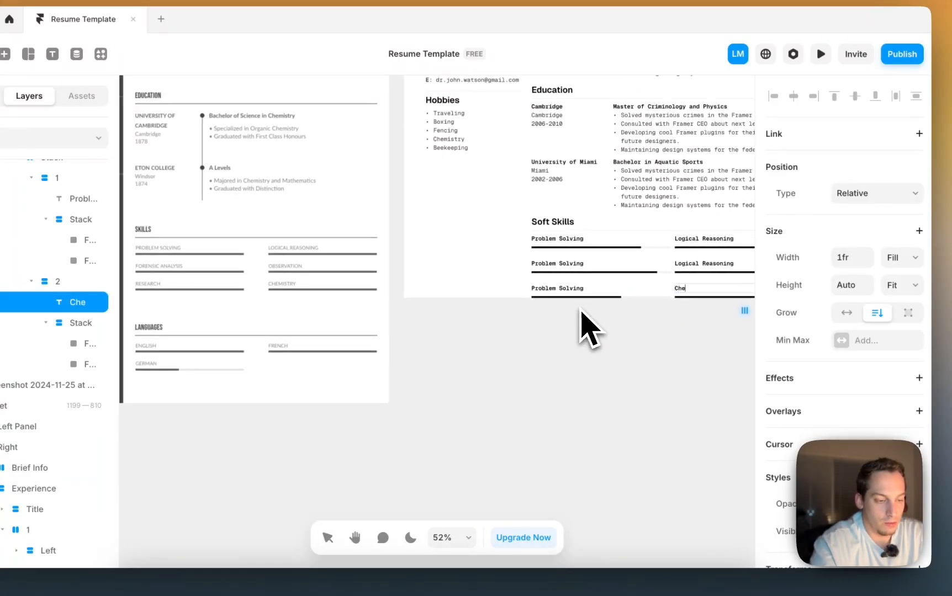
double_click(707, 263)
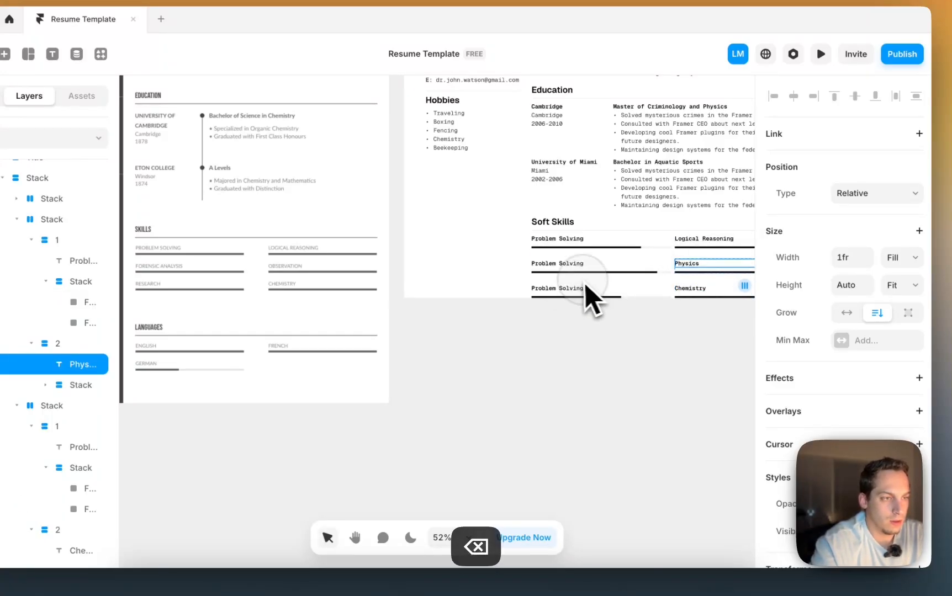
double_click(564, 290)
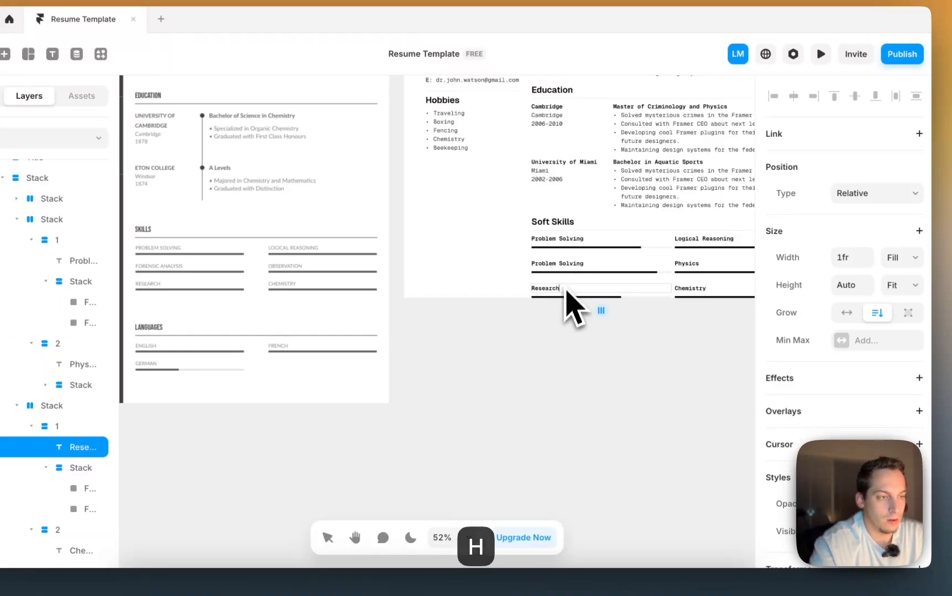
click(565, 265)
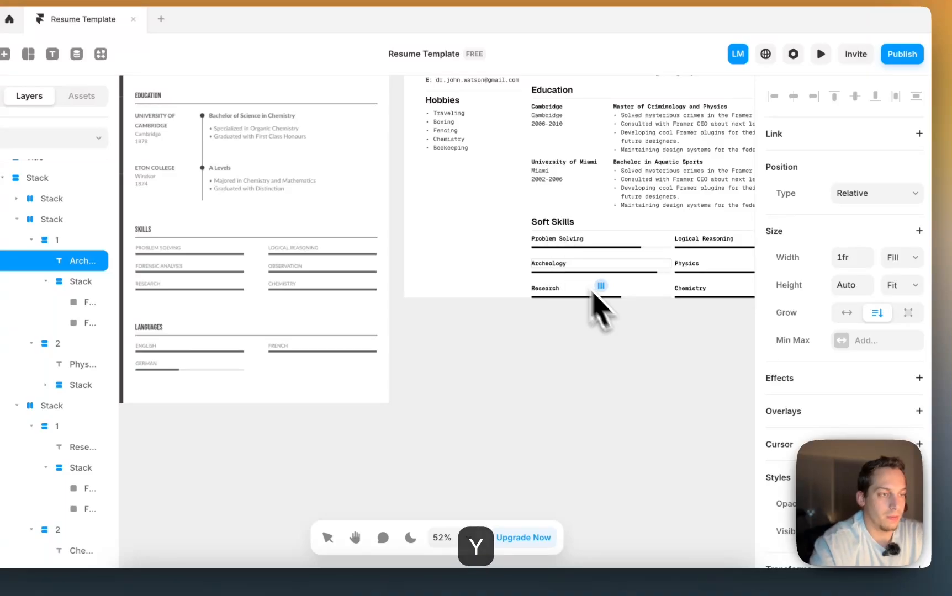
click(626, 372)
scroll(629, 371, down, 5)
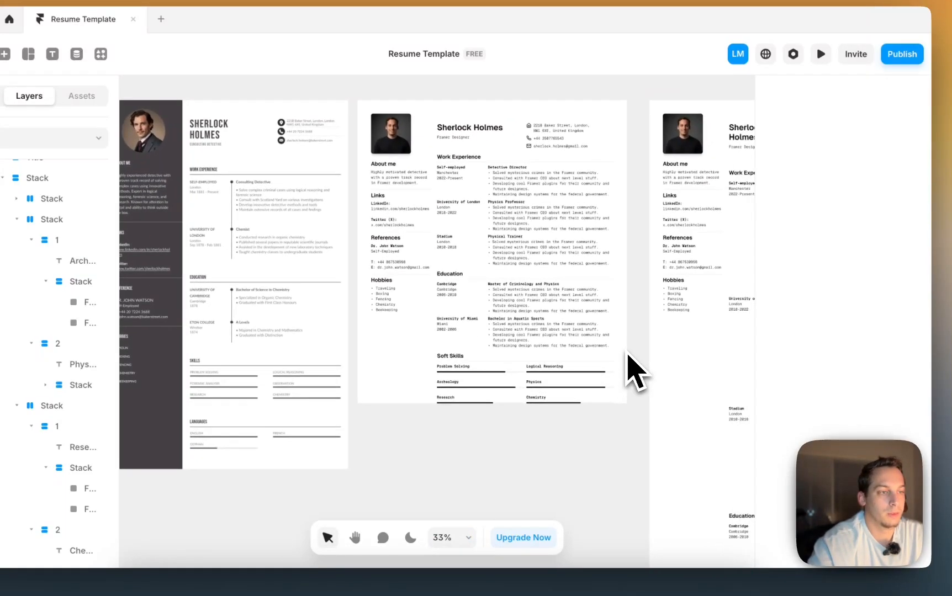
- Duplicate the Soft Skills section with Cmd+D and begin renaming the copy's layer
scroll(630, 372, down, 2)
scroll(629, 372, down, 3)
scroll(419, 377, up, 6)
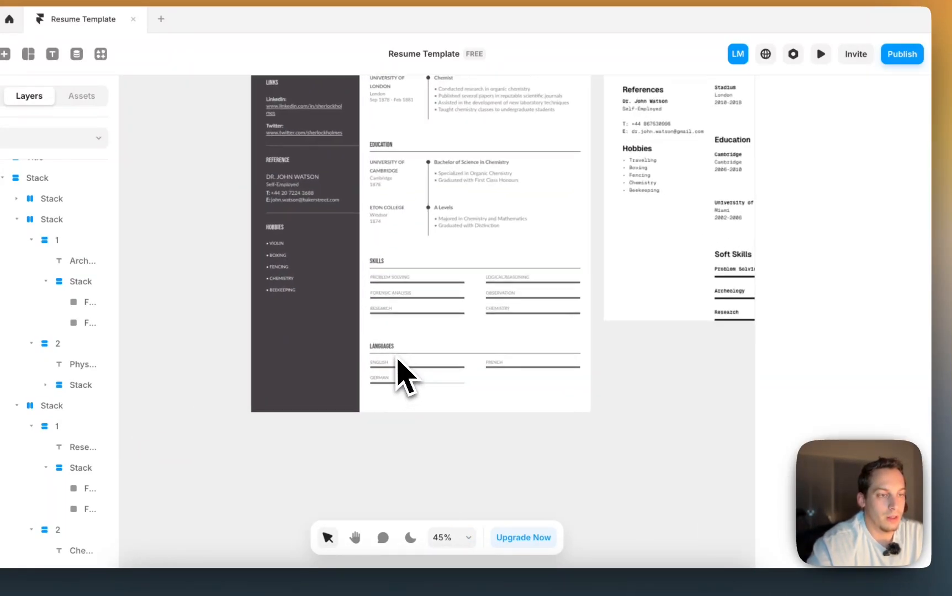
scroll(400, 356, right, 5)
click(527, 270)
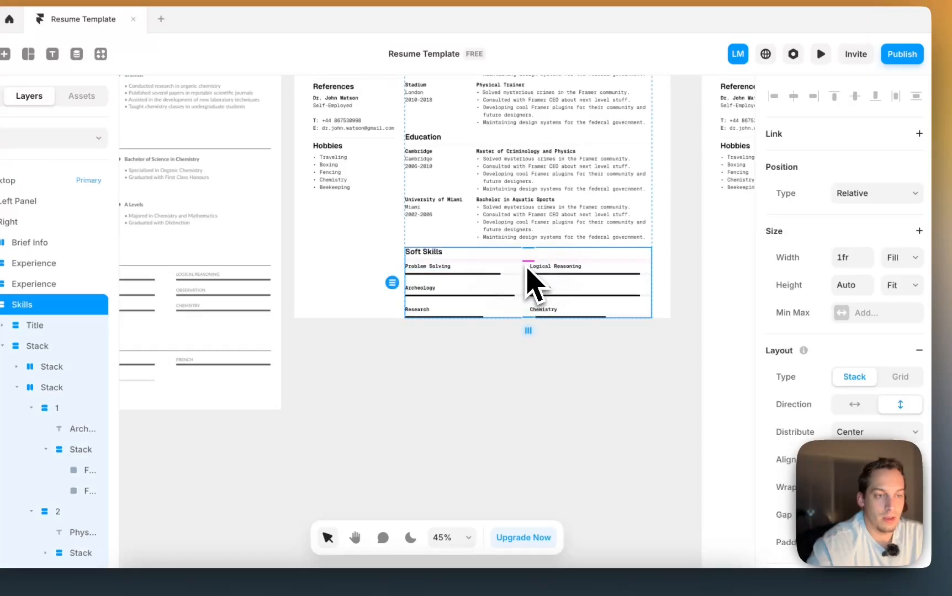
click(1, 305)
key(super+d)
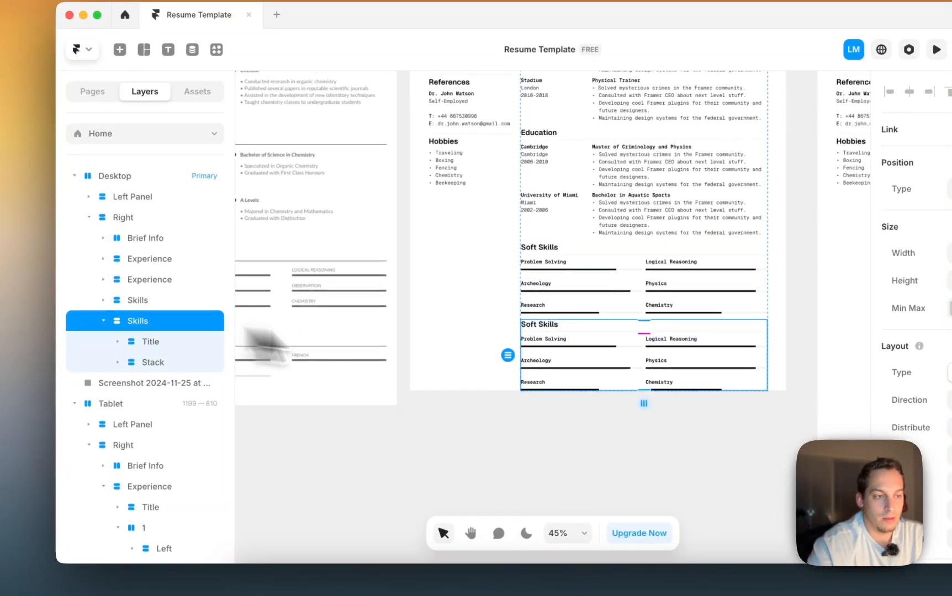
double_click(136, 321)
- Name the copied layer 'Languages' and delete its third skill row
text(Lan)
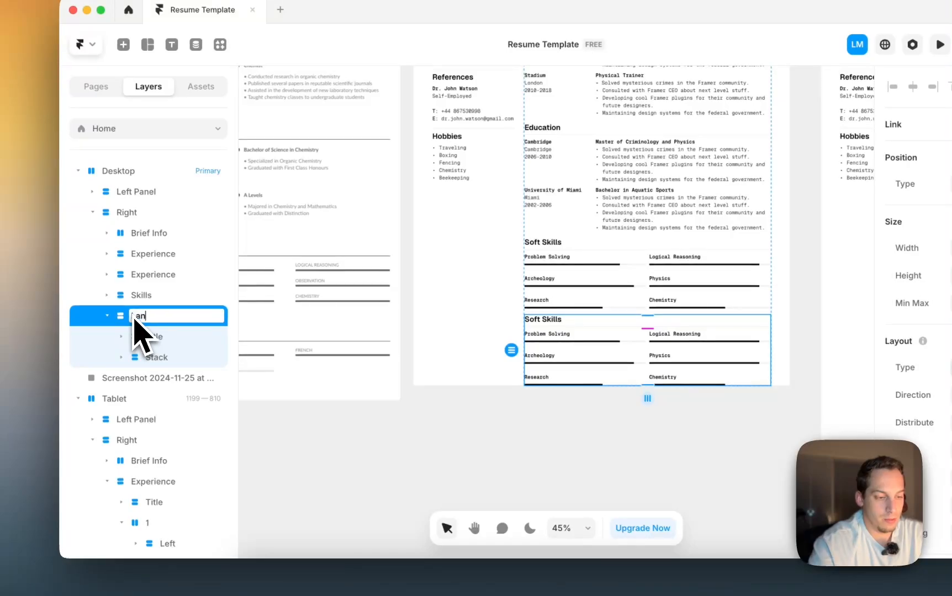
text(guages)
click(667, 440)
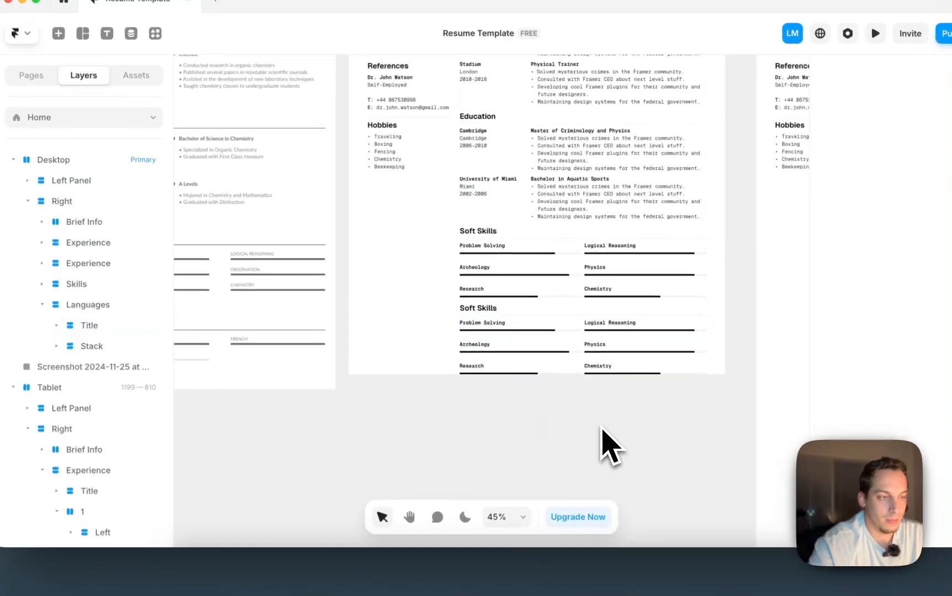
scroll(667, 436, left, 2)
scroll(667, 436, down, 1)
click(638, 313)
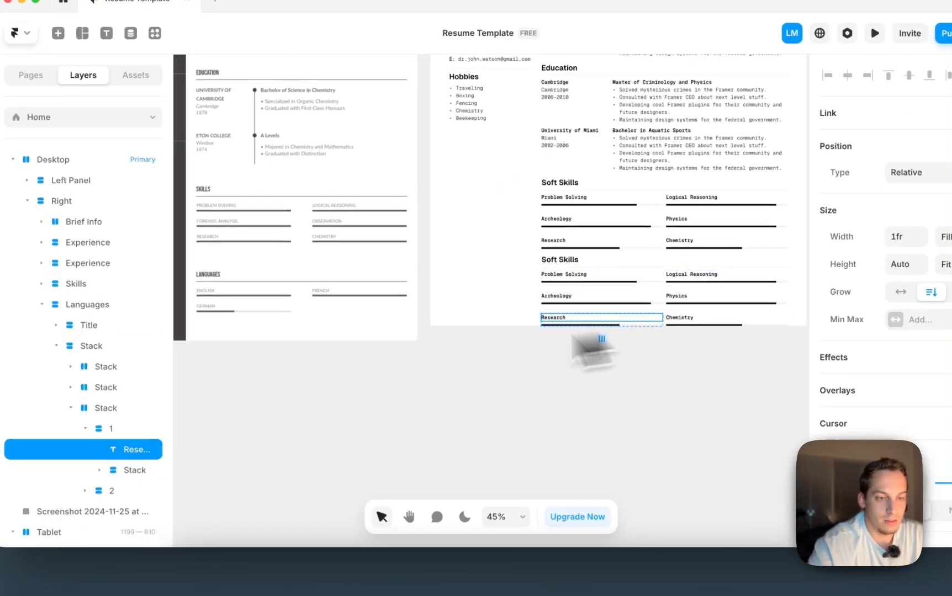
key(Escape)
click(165, 401)
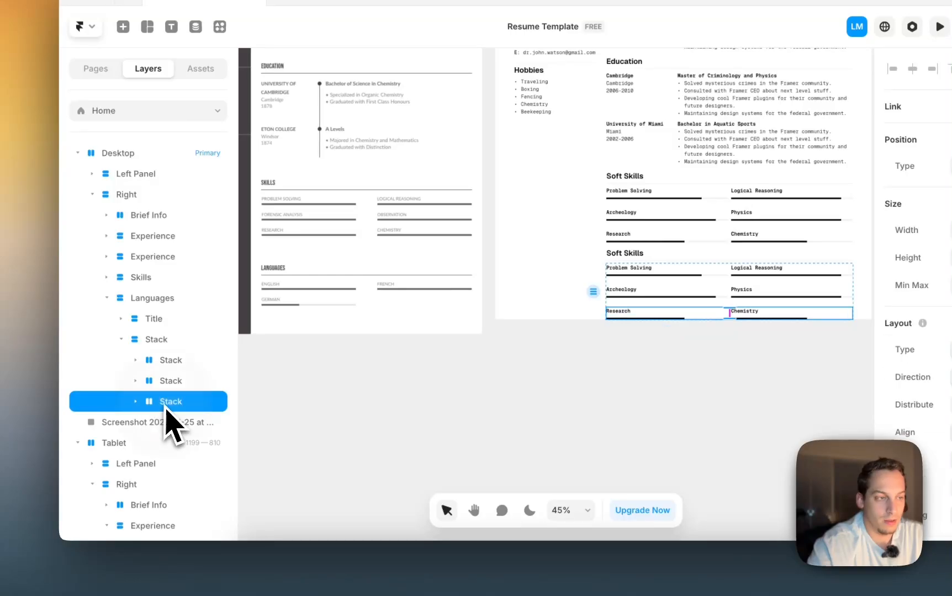
key(BackSpace)
- Delete the Physics item from the Languages copy
scroll(469, 353, left, 2)
scroll(513, 345, right, 5)
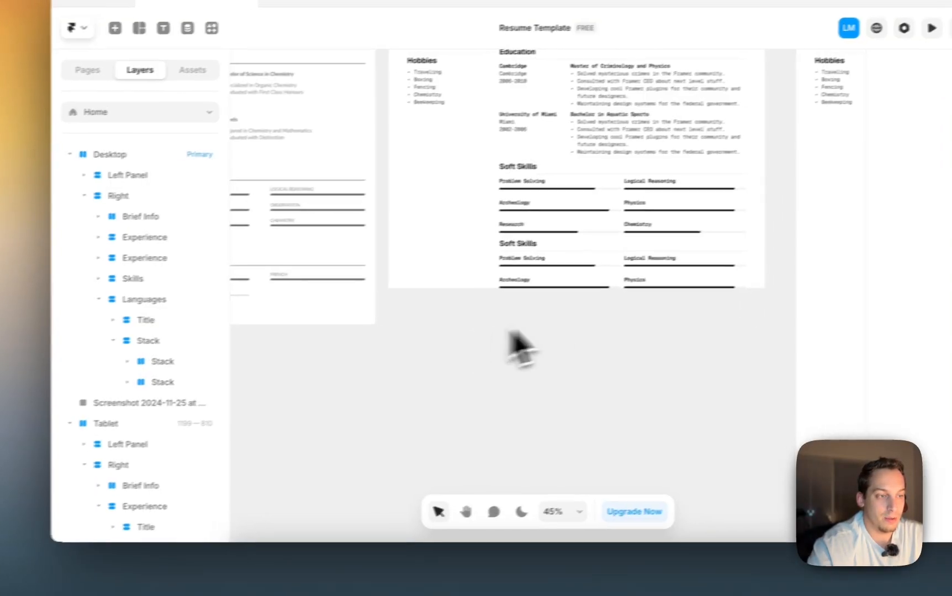
click(769, 290)
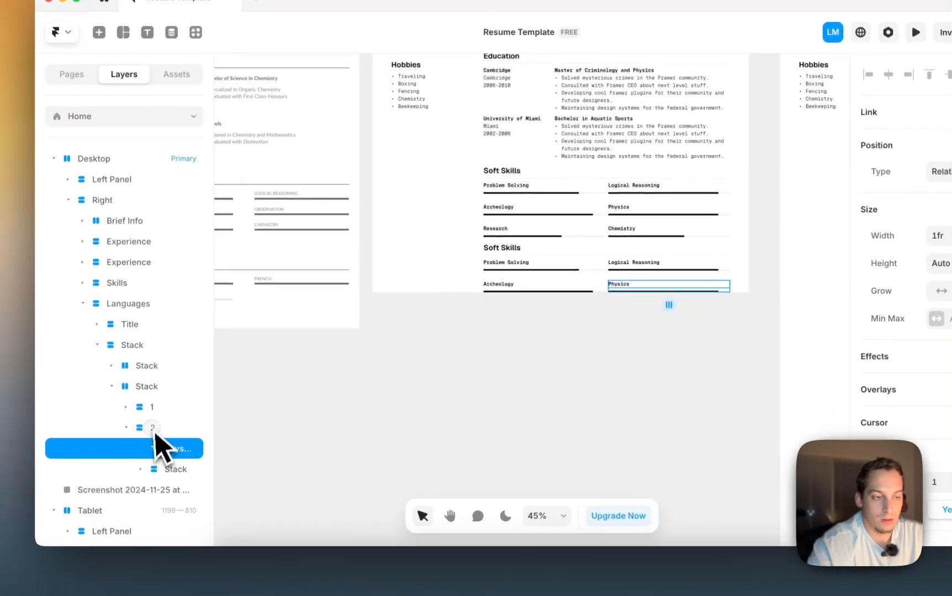
click(103, 435)
key(BackSpace)
- Rename the remaining skill labels English, Spanish and French
click(516, 263)
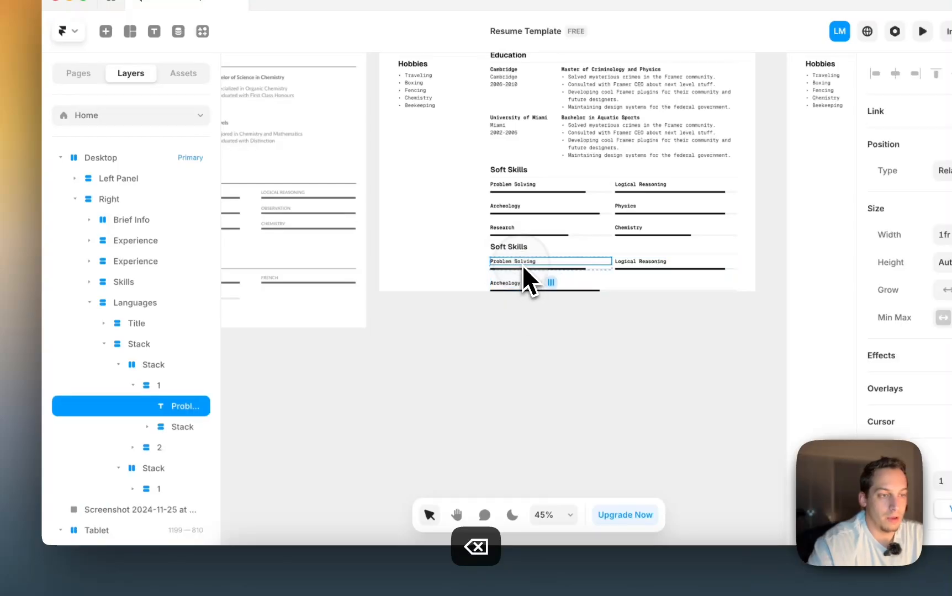
double_click(517, 263)
scroll(521, 263, left, 5)
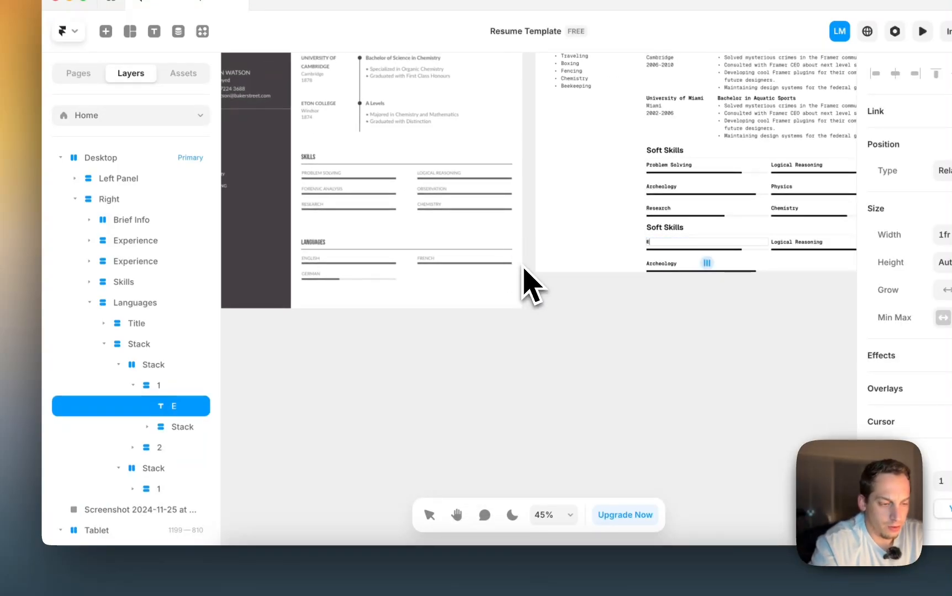
text(English)
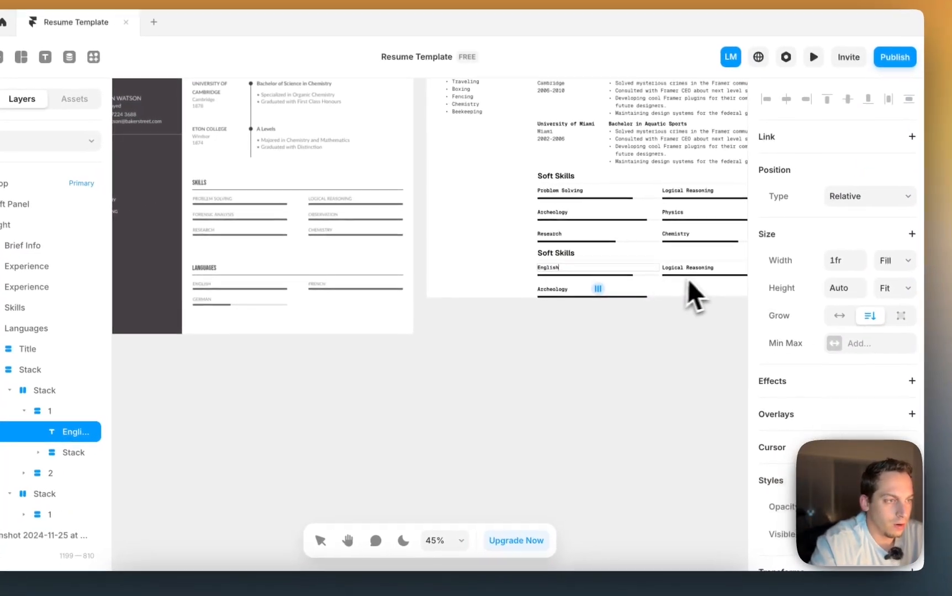
double_click(682, 269)
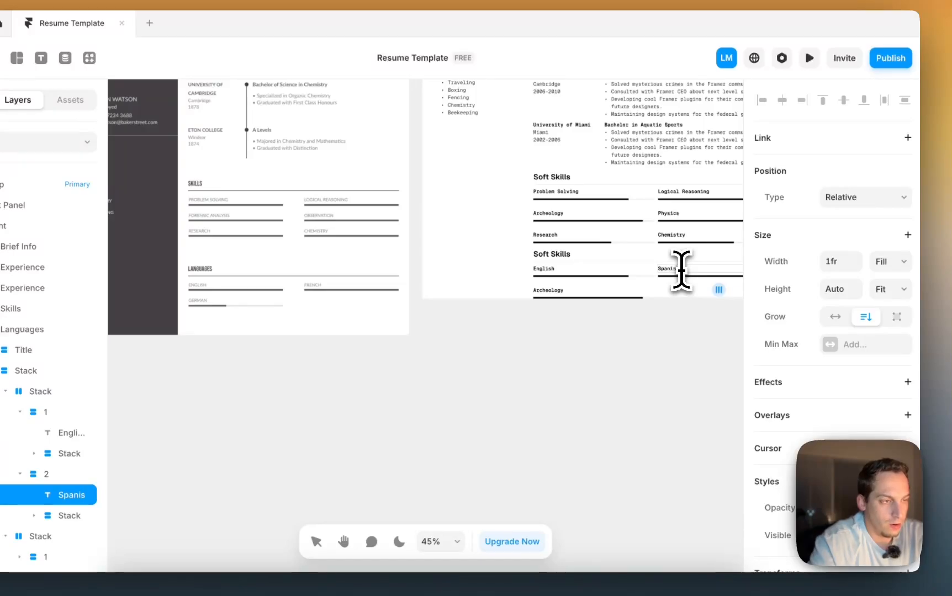
click(553, 294)
click(553, 294)
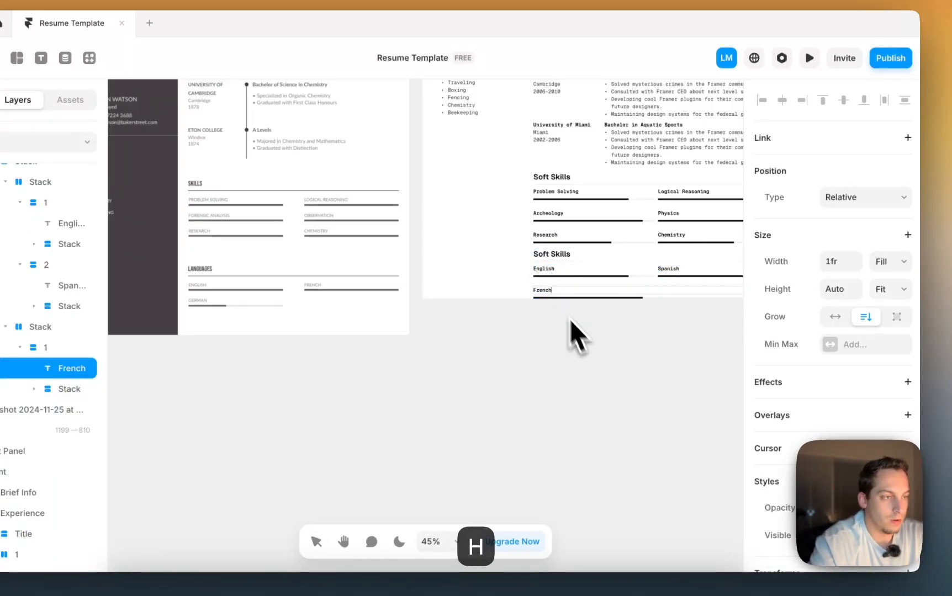
click(591, 353)
scroll(590, 353, right, 5)
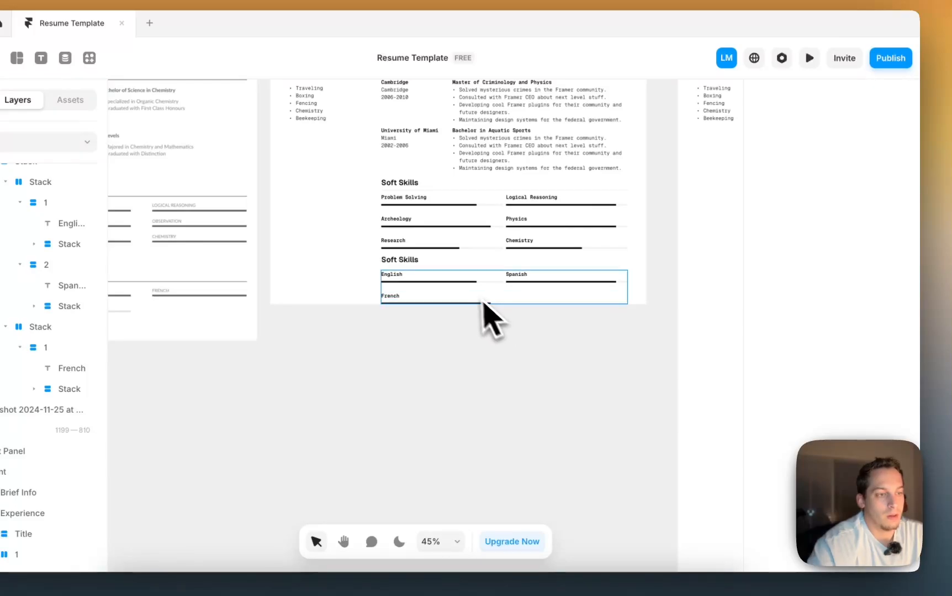
click(470, 286)
click(505, 364)
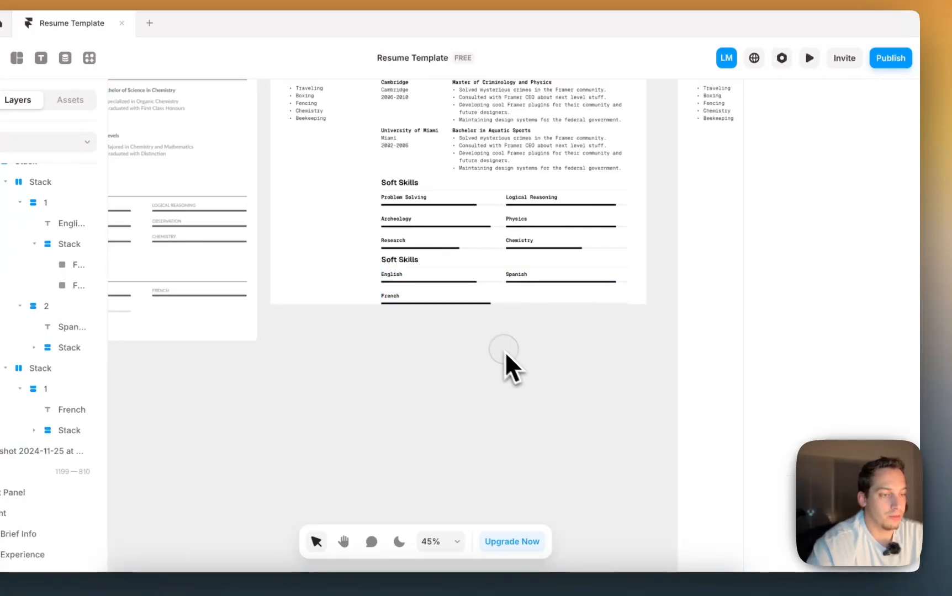
scroll(513, 362, down, 5)
scroll(500, 356, up, 3)
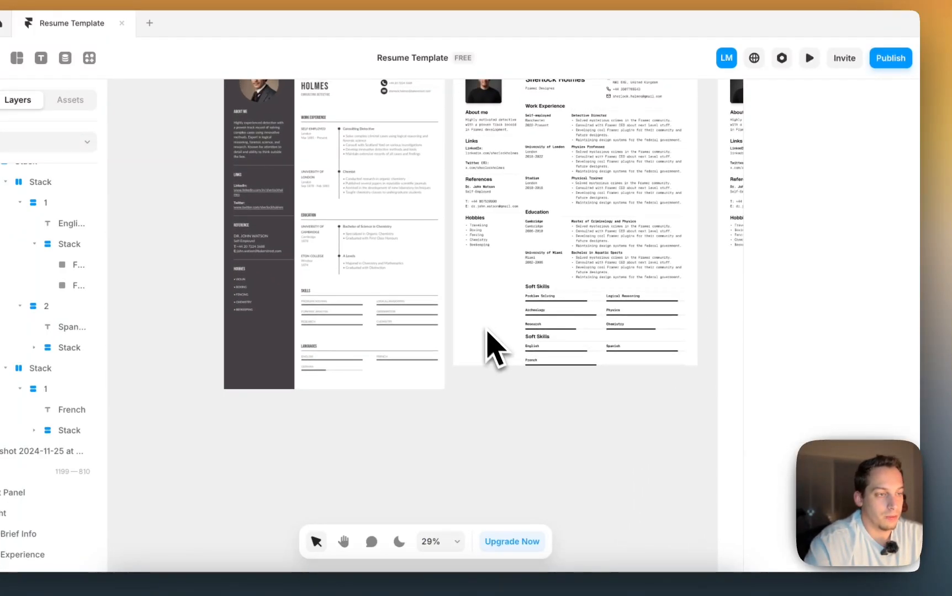
scroll(489, 342, down, 4)
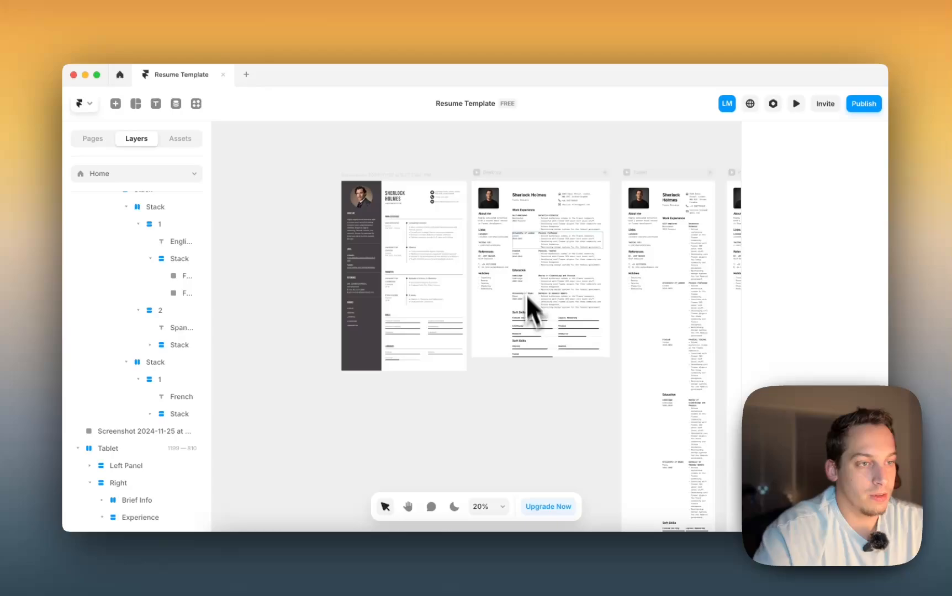
scroll(519, 214, up, 5)
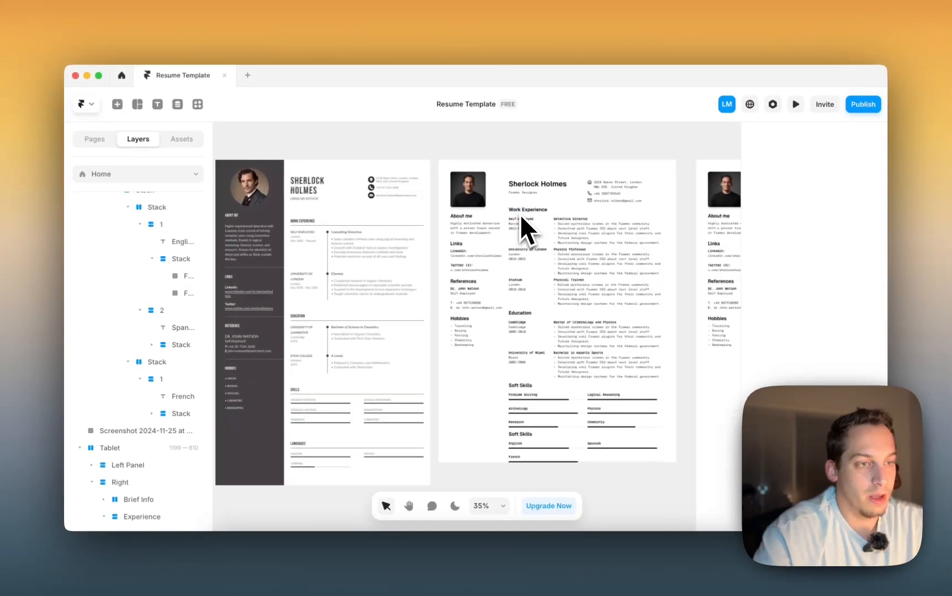
click(530, 181)
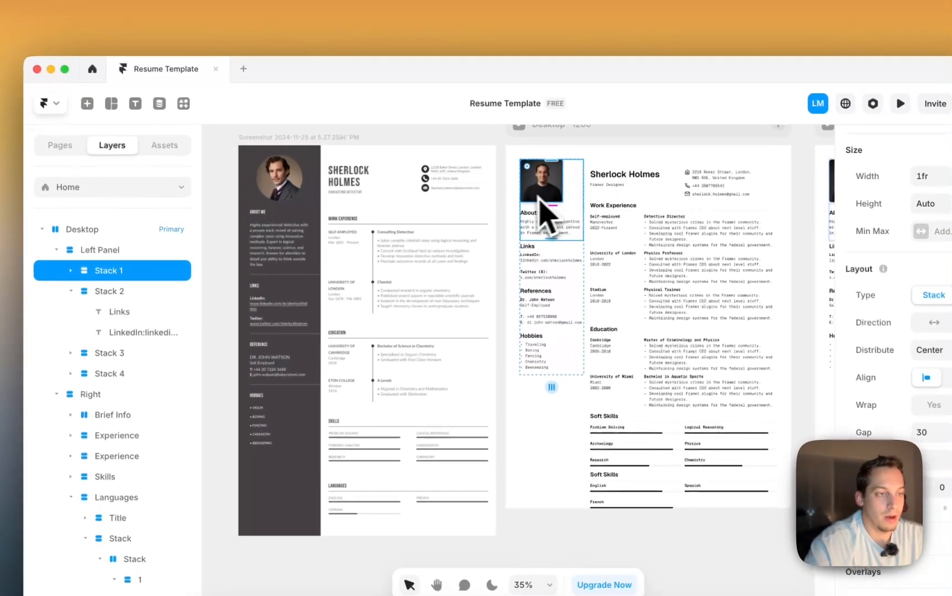
click(506, 207)
click(565, 194)
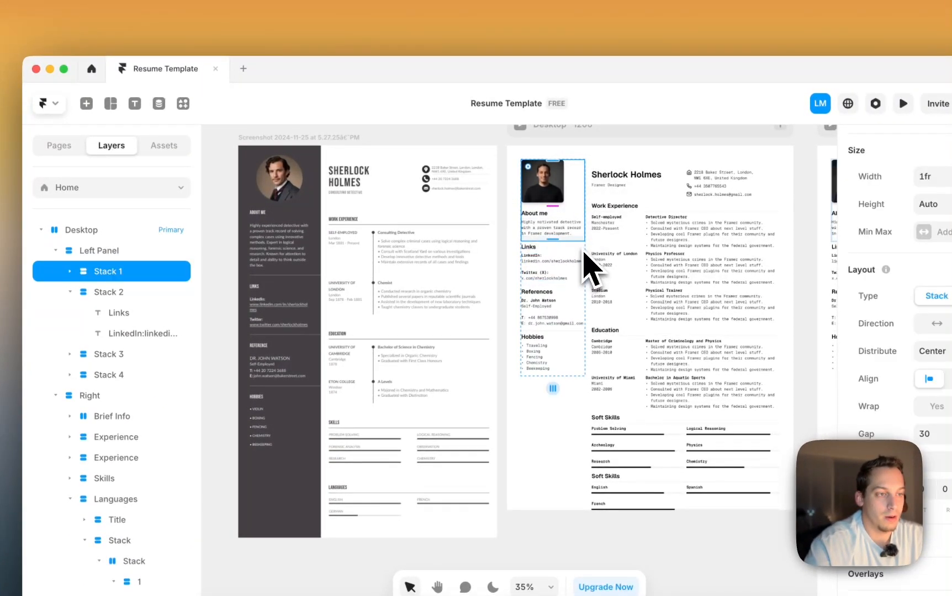
scroll(583, 253, up, 4)
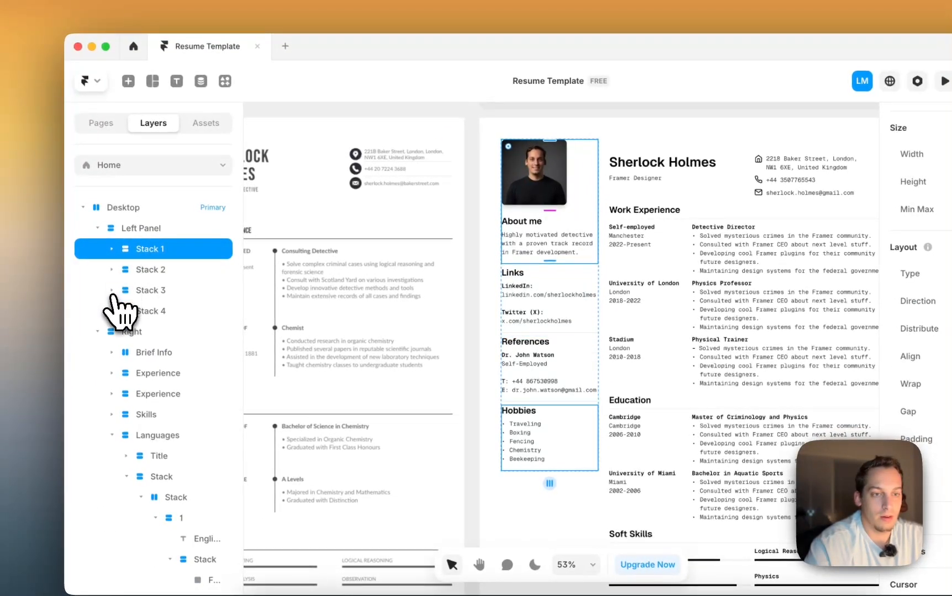
click(86, 257)
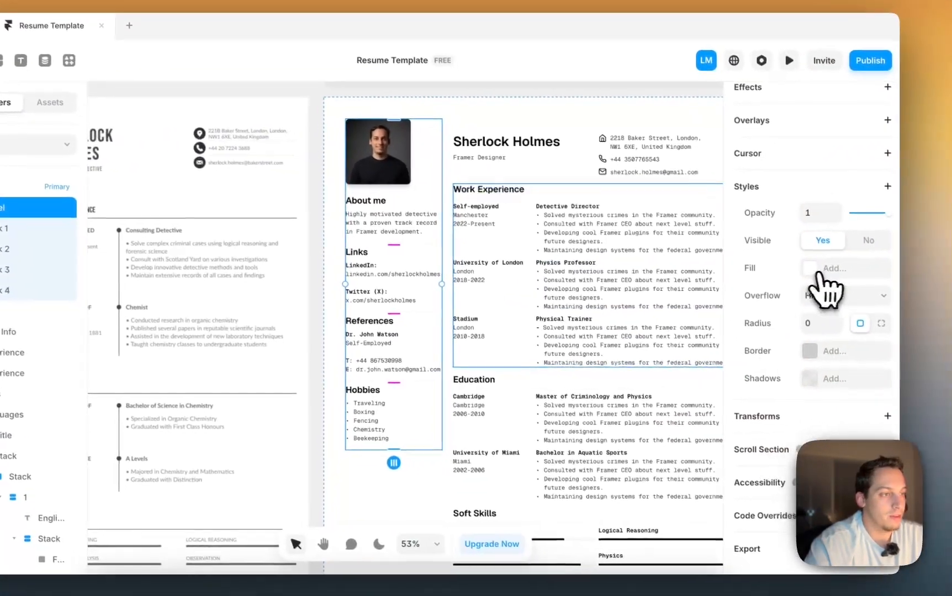
- Give the left panel a light-gray #F0F0F0 fill
click(809, 267)
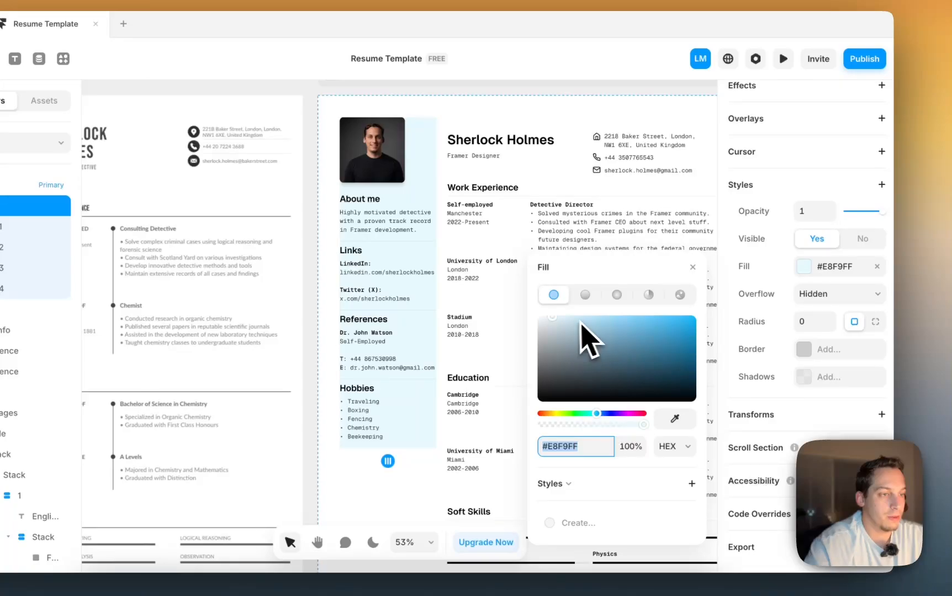
drag(548, 322, 534, 328)
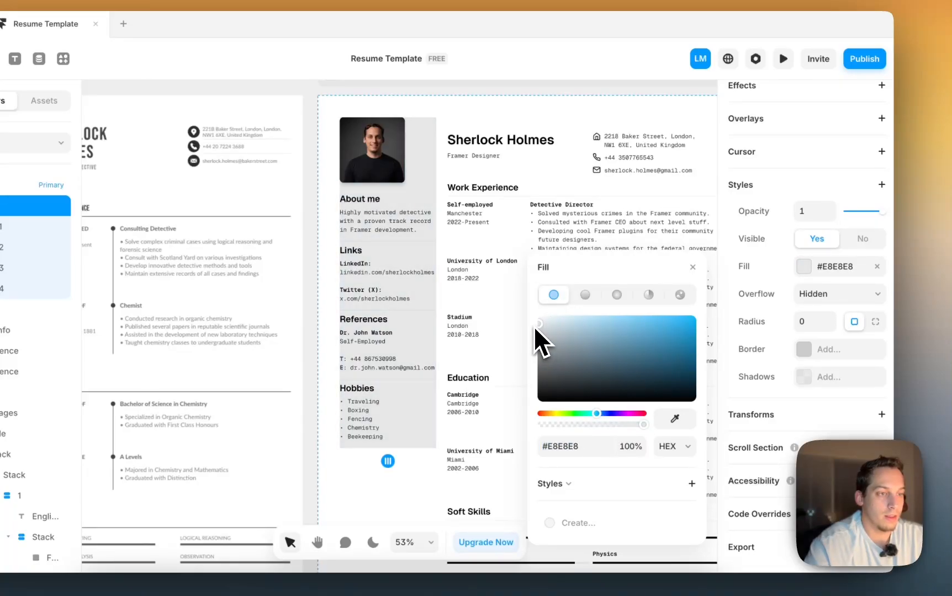
scroll(419, 260, down, 4)
scroll(418, 260, down, 3)
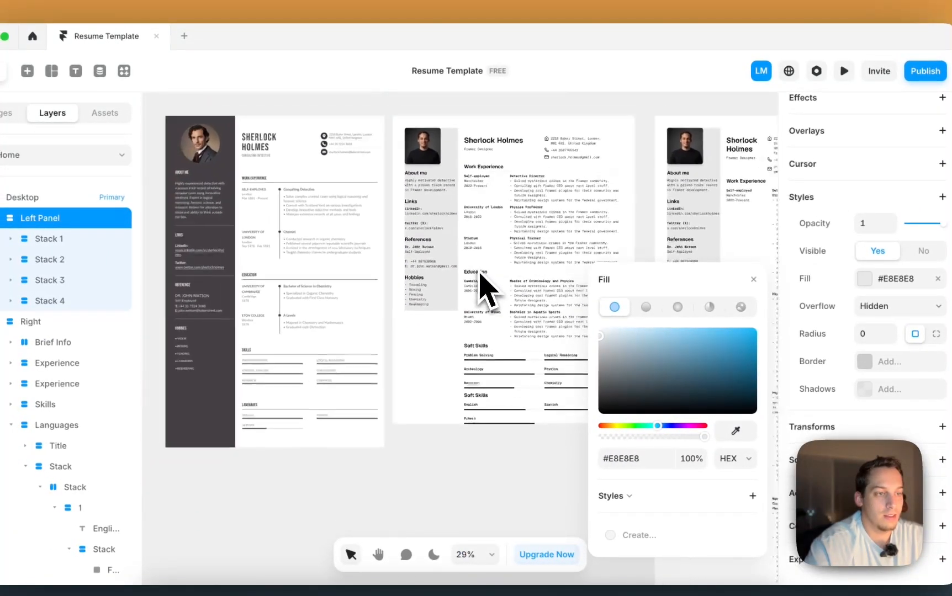
scroll(419, 260, up, 1)
scroll(425, 230, up, 4)
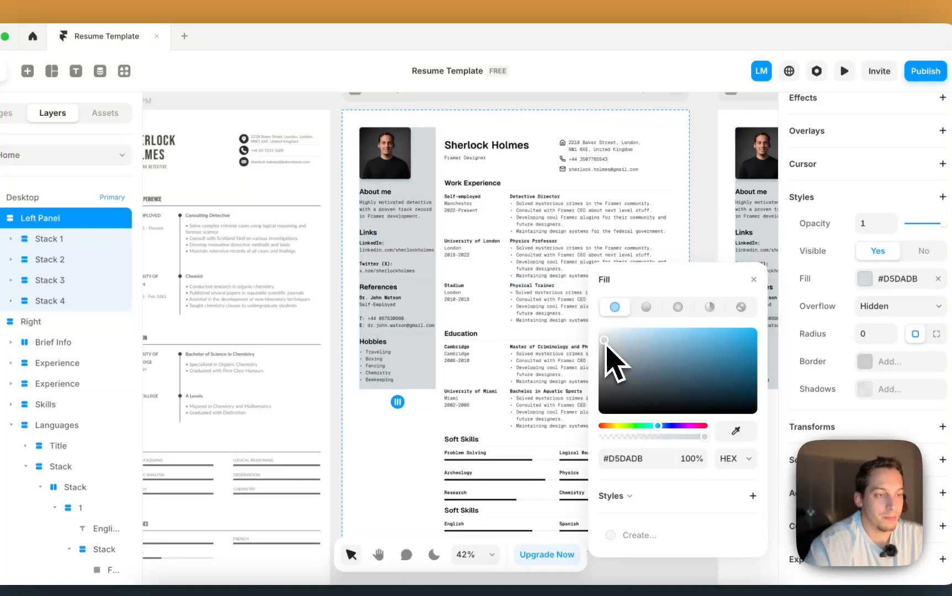
drag(600, 336, 596, 341)
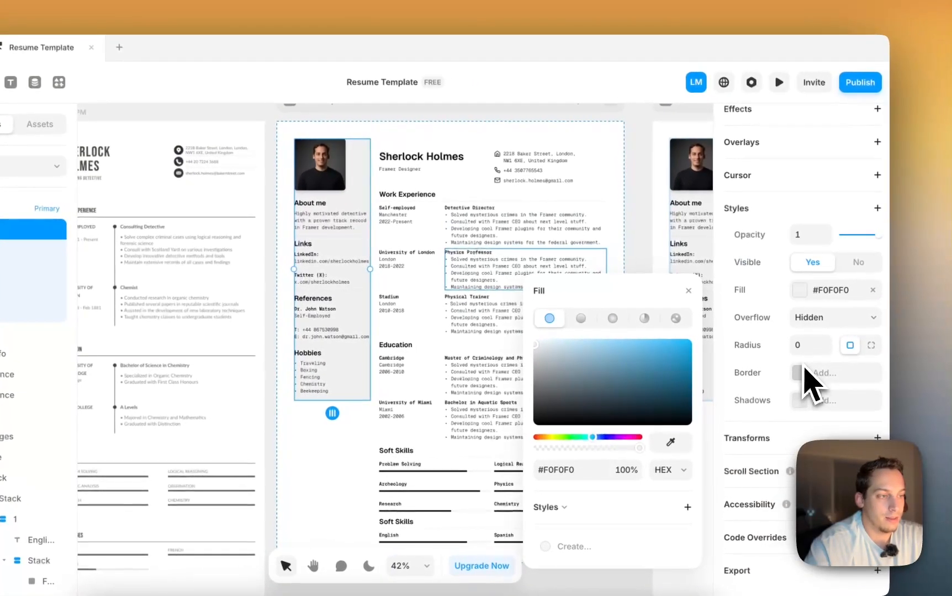
- Set the left panel's padding to 20
scroll(759, 332, up, 3)
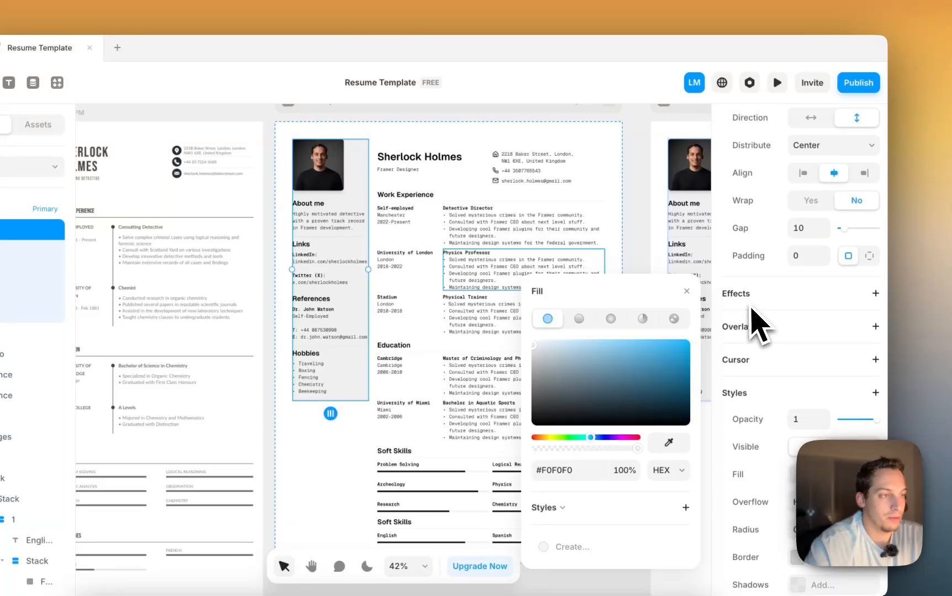
key(shift+Up)
key(shift+Up)
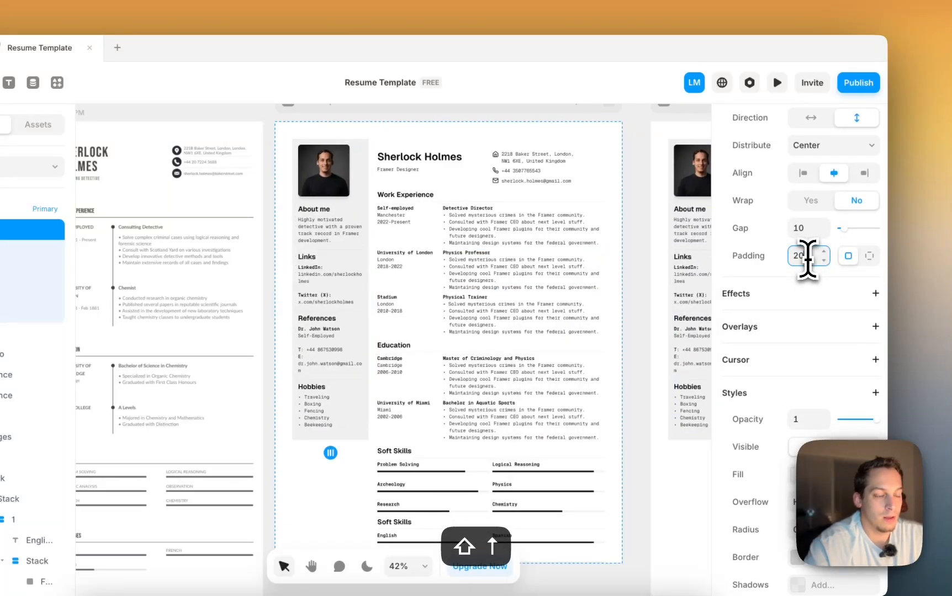
scroll(486, 136, down, 3)
scroll(353, 285, up, 5)
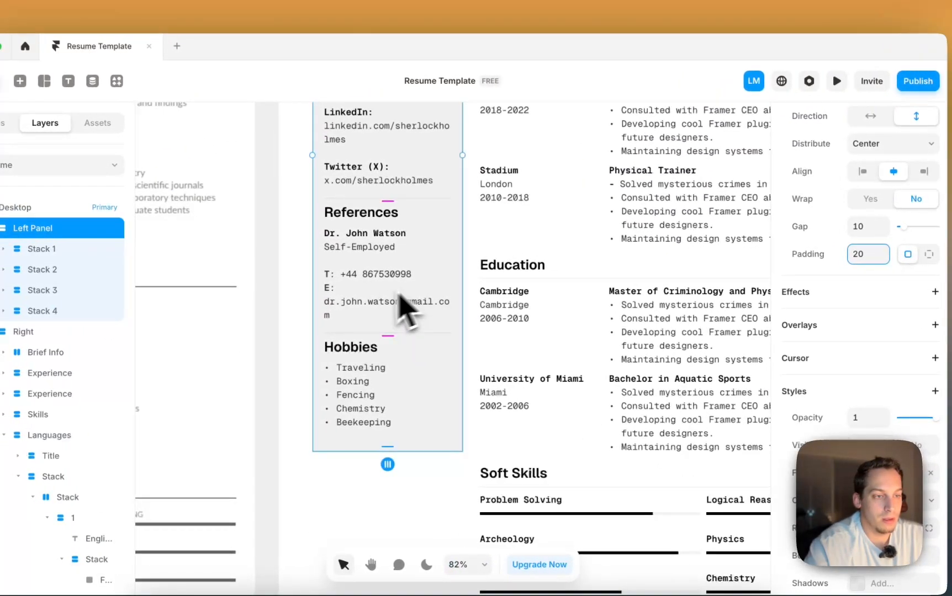
- Remove the line break so the References e-mail sits right after E:
click(337, 307)
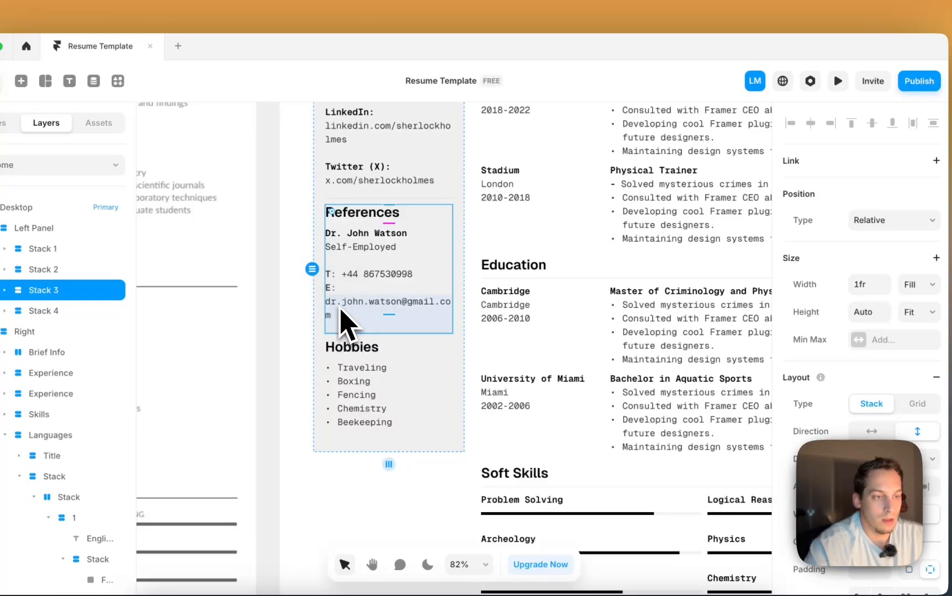
double_click(357, 288)
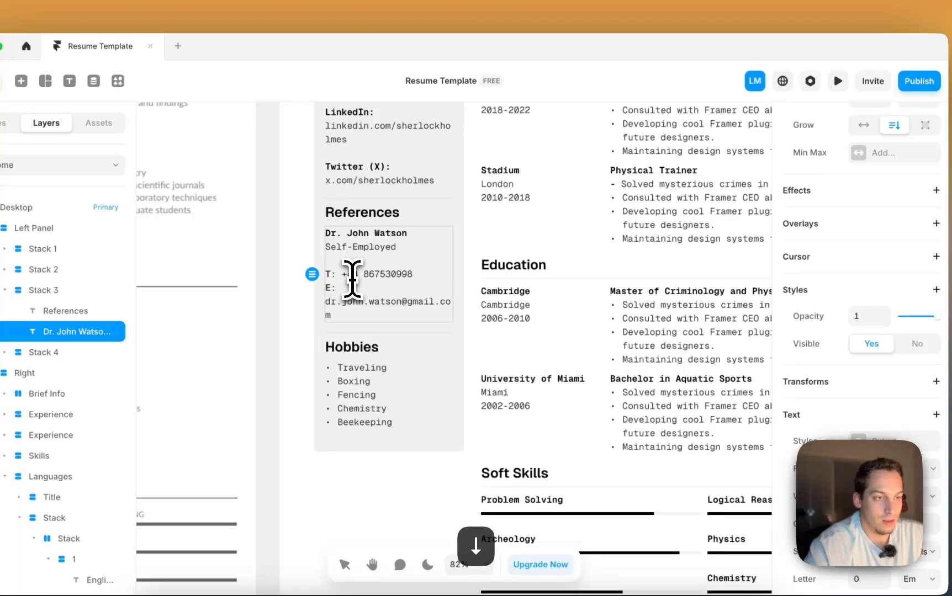
key(BackSpace)
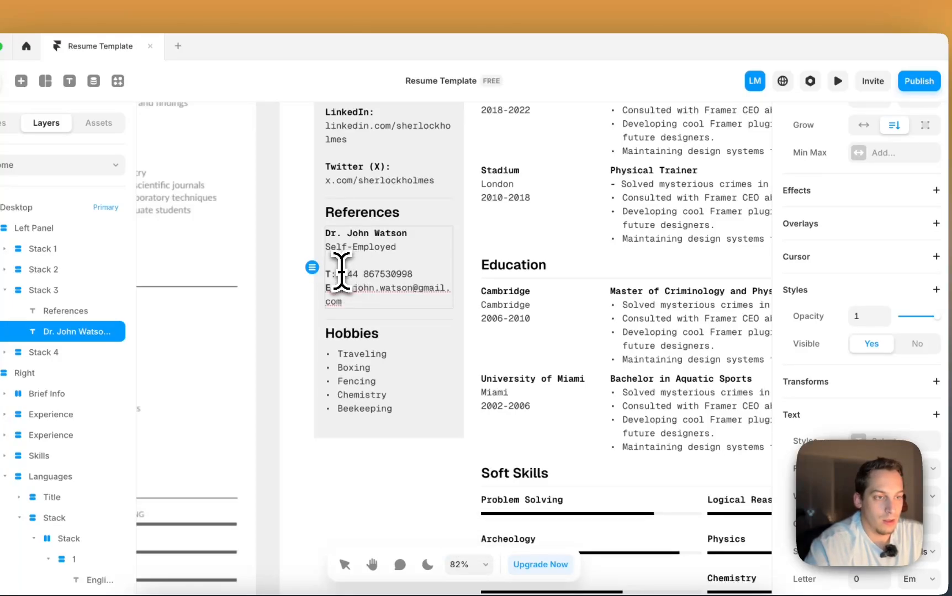
scroll(341, 267, down, 2)
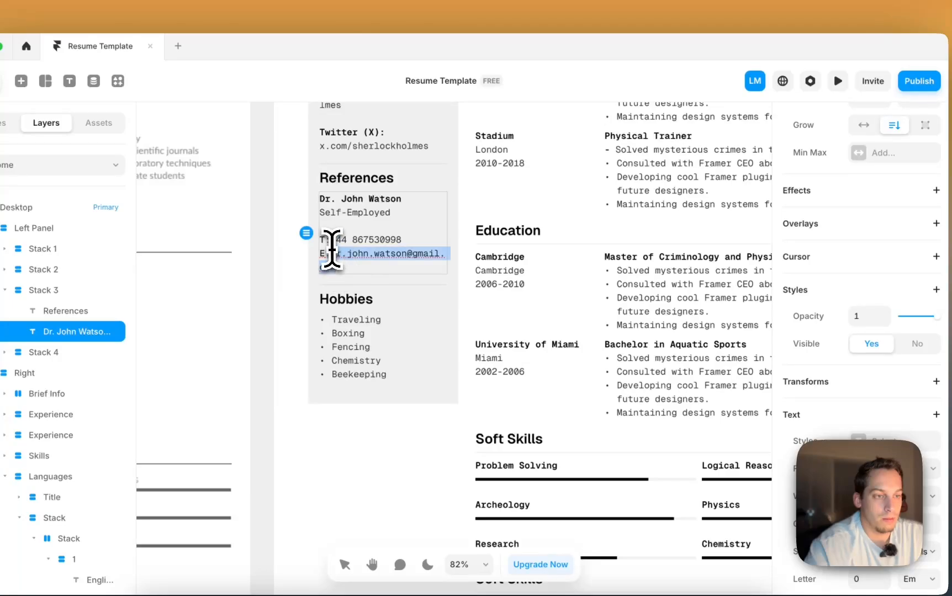
scroll(850, 410, down, 1)
scroll(857, 469, up, 2)
scroll(859, 485, down, 2)
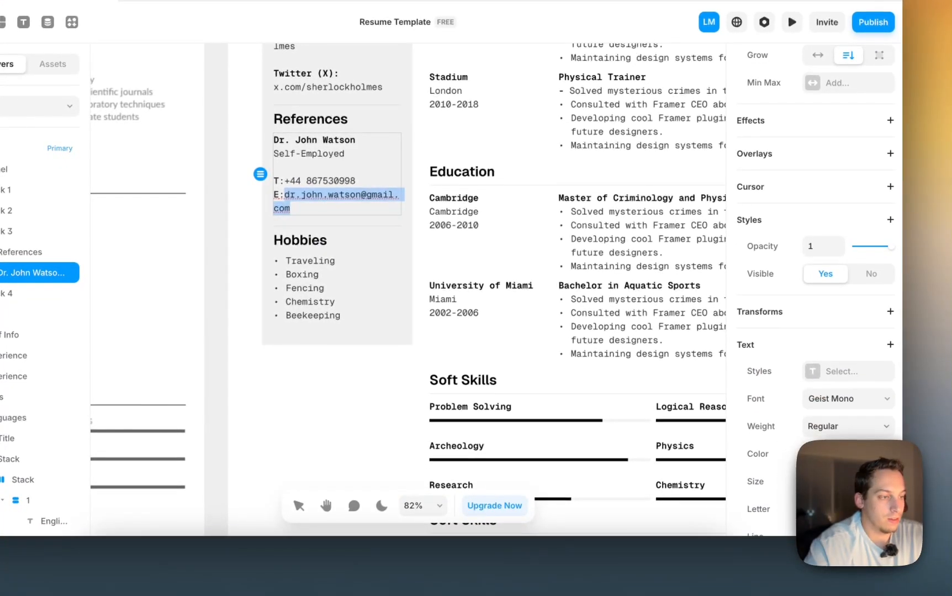
key(Down)
key(Down)
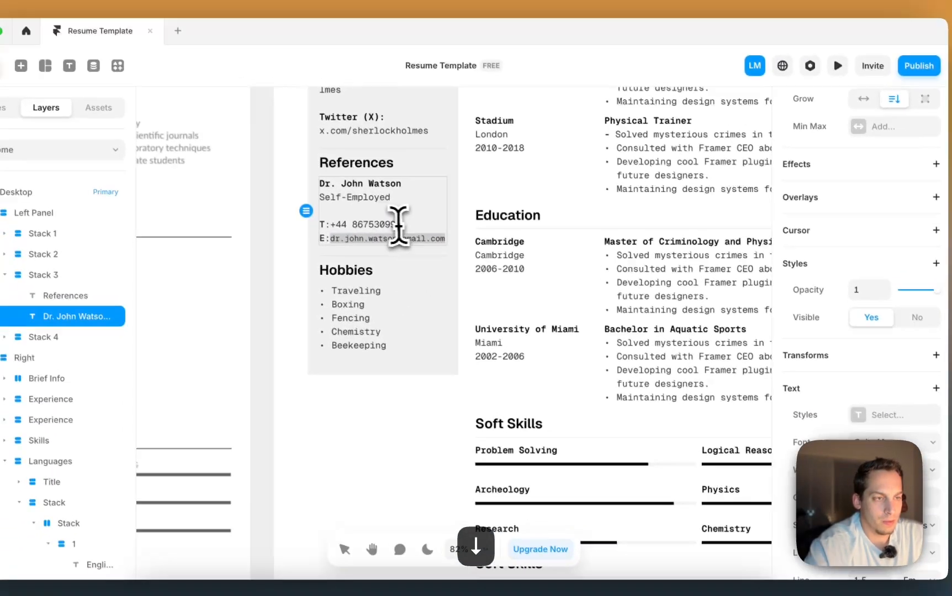
- Set the phone and e-mail lines to size 14
drag(445, 239, 335, 227)
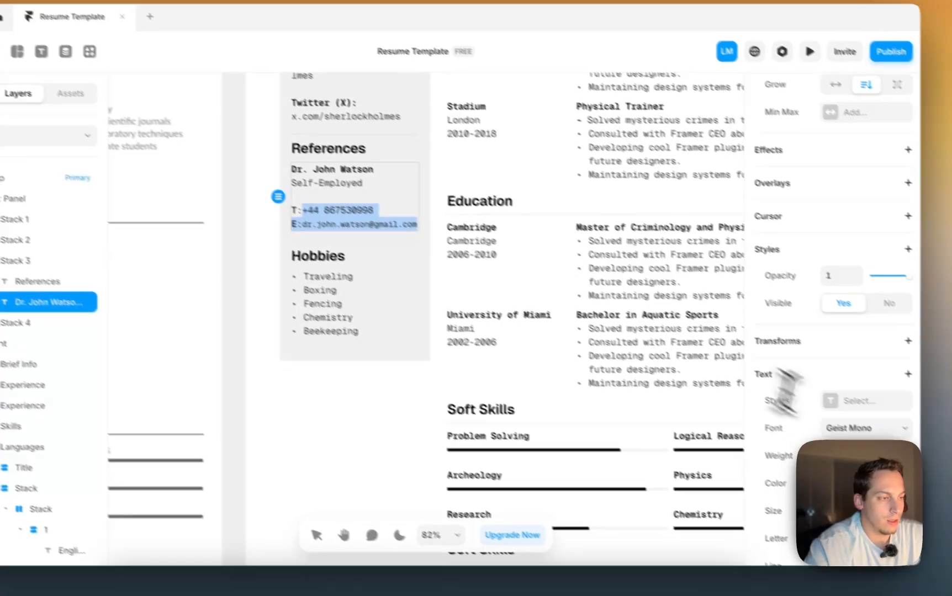
scroll(861, 441, down, 3)
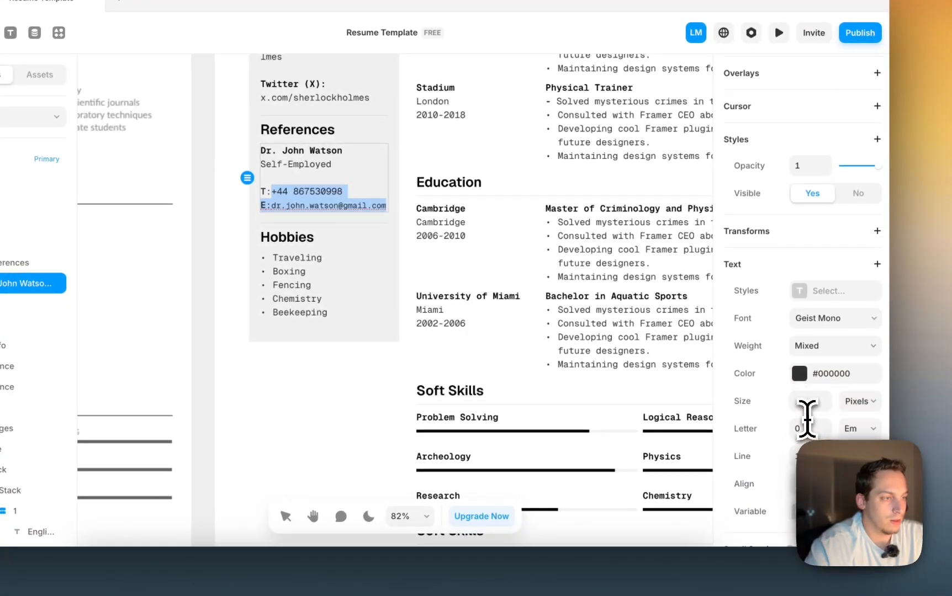
scroll(807, 418, down, 2)
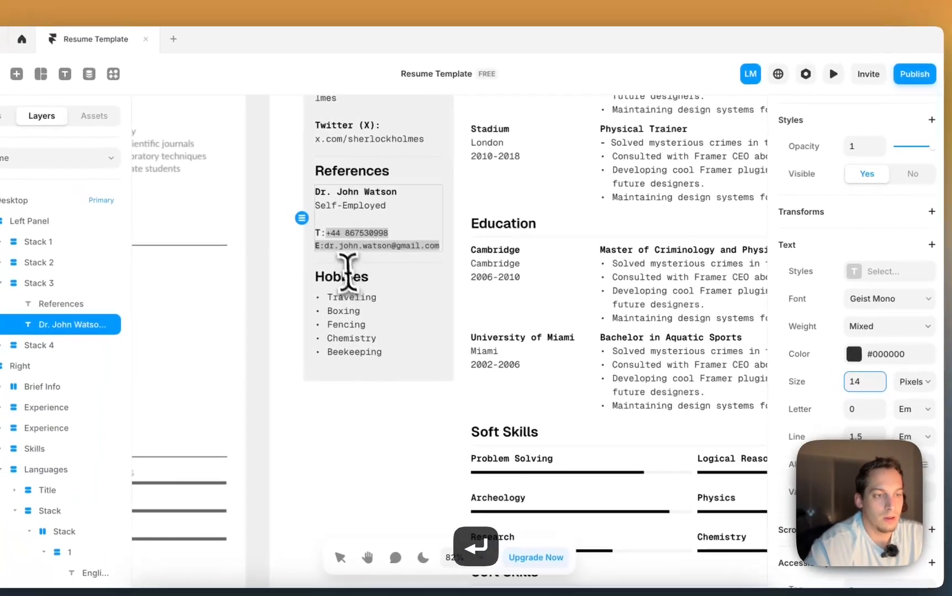
key(super+z)
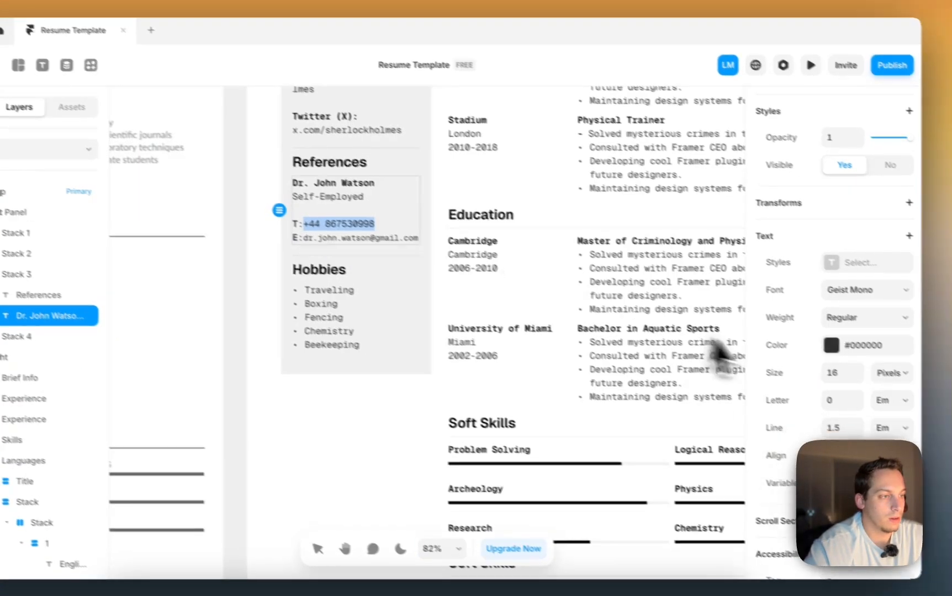
click(861, 385)
- Reduce the LinkedIn link's text size to 14 px
text(14)
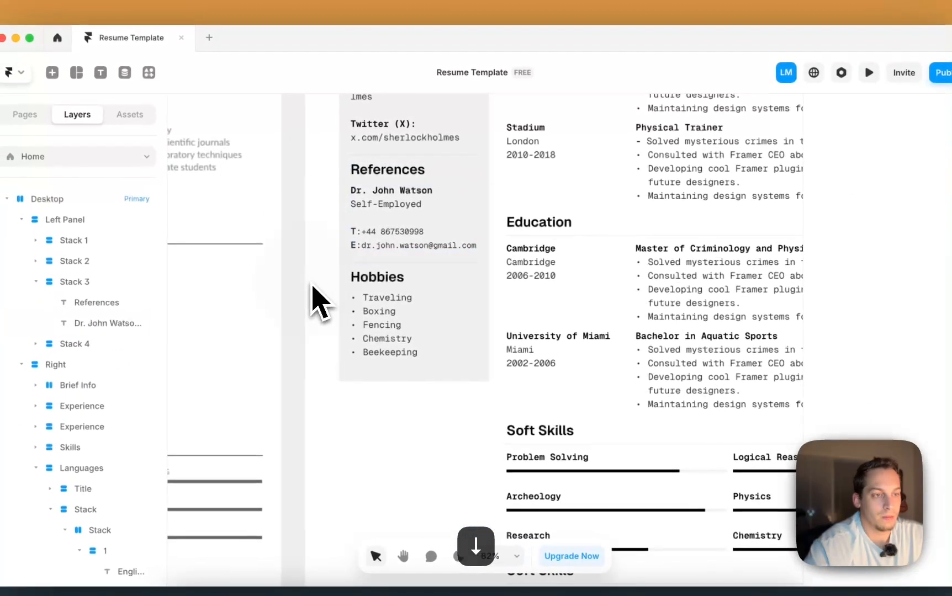
click(305, 280)
double_click(305, 278)
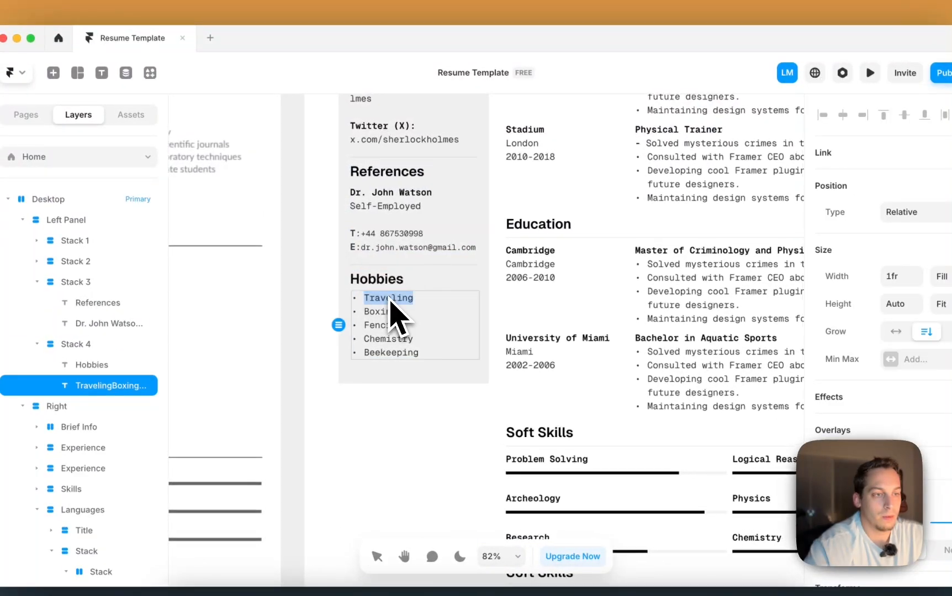
scroll(397, 318, up, 3)
scroll(393, 318, down, 2)
key(Escape)
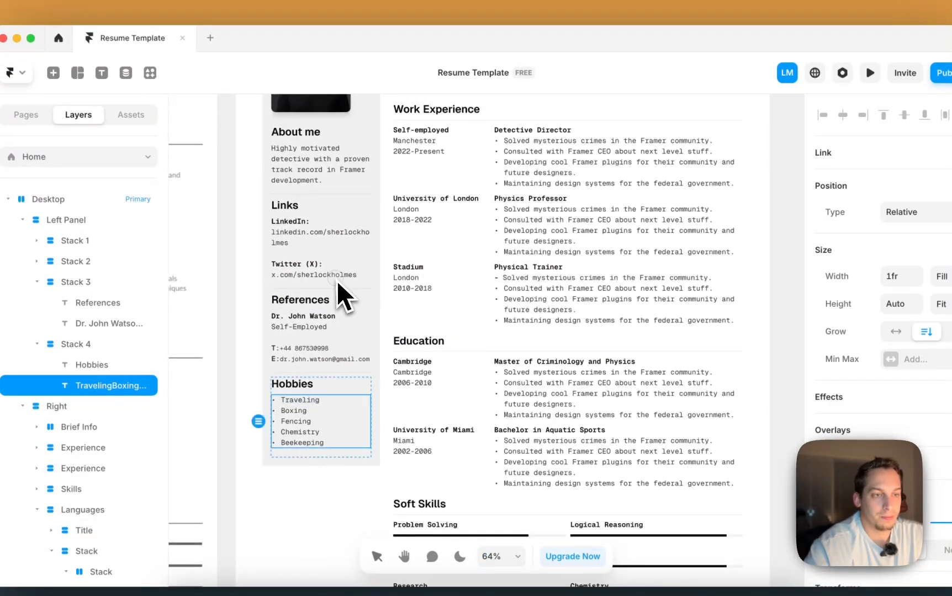
click(337, 278)
double_click(336, 276)
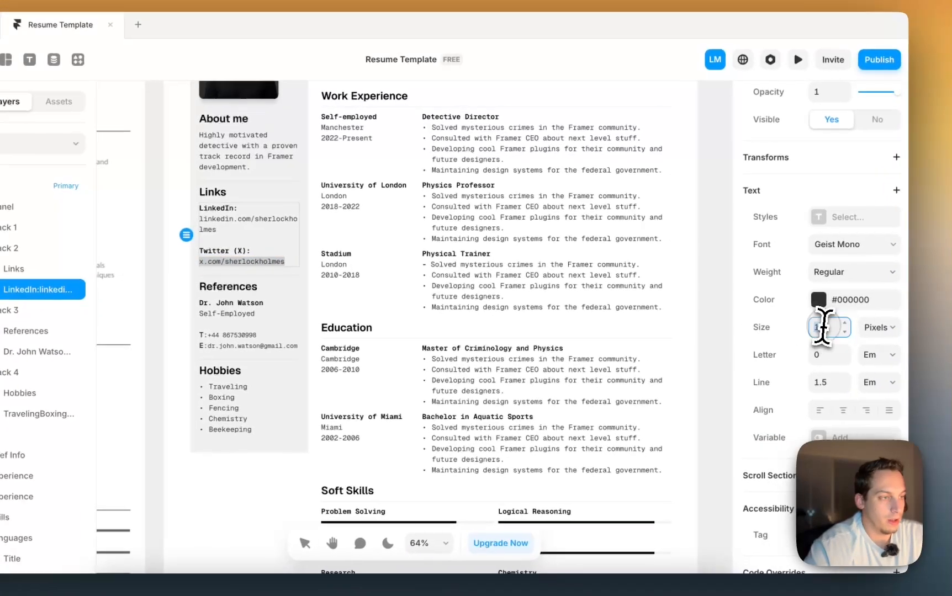
click(897, 340)
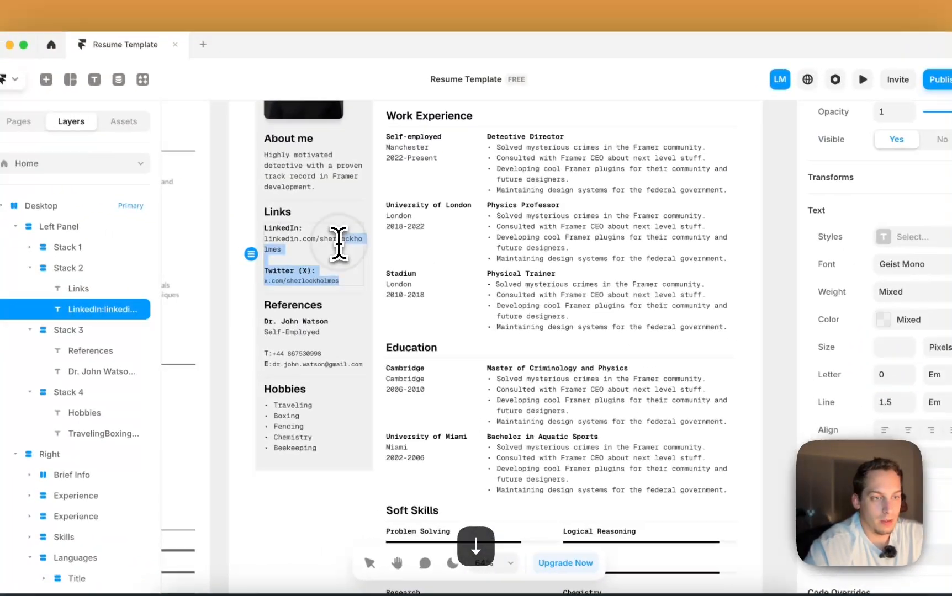
click(220, 226)
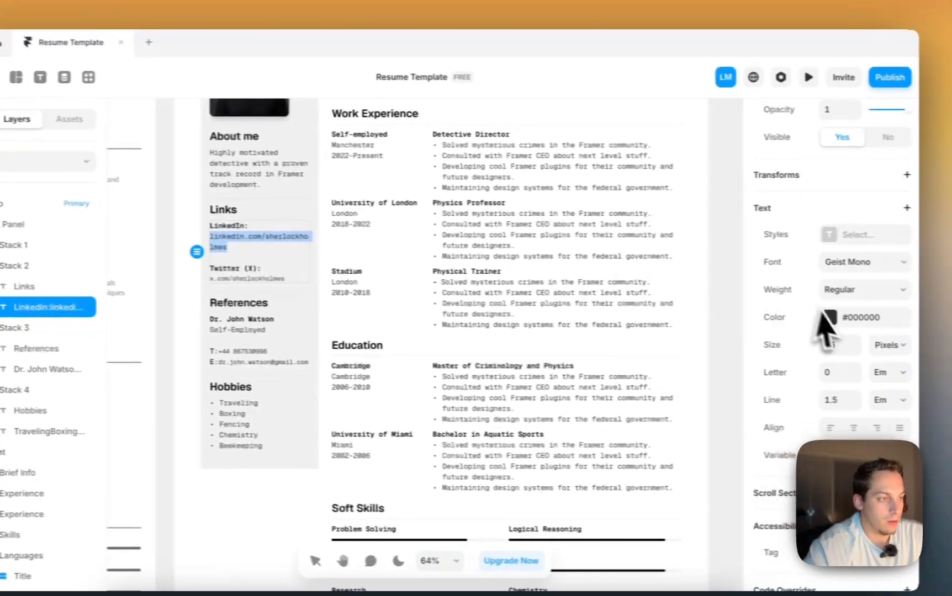
click(896, 348)
key(Down)
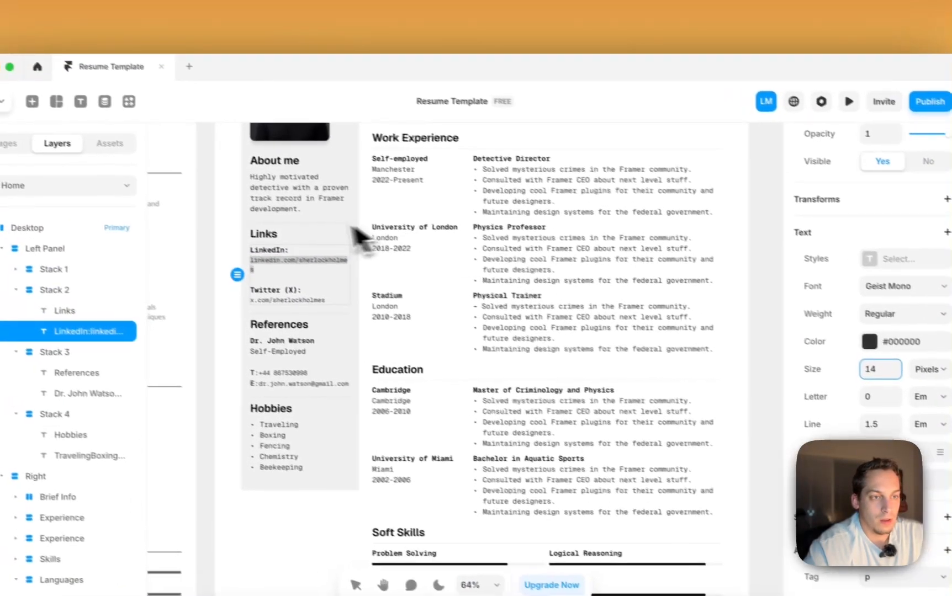
- Reduce the About me paragraph's text size to 14 px
click(245, 183)
double_click(246, 183)
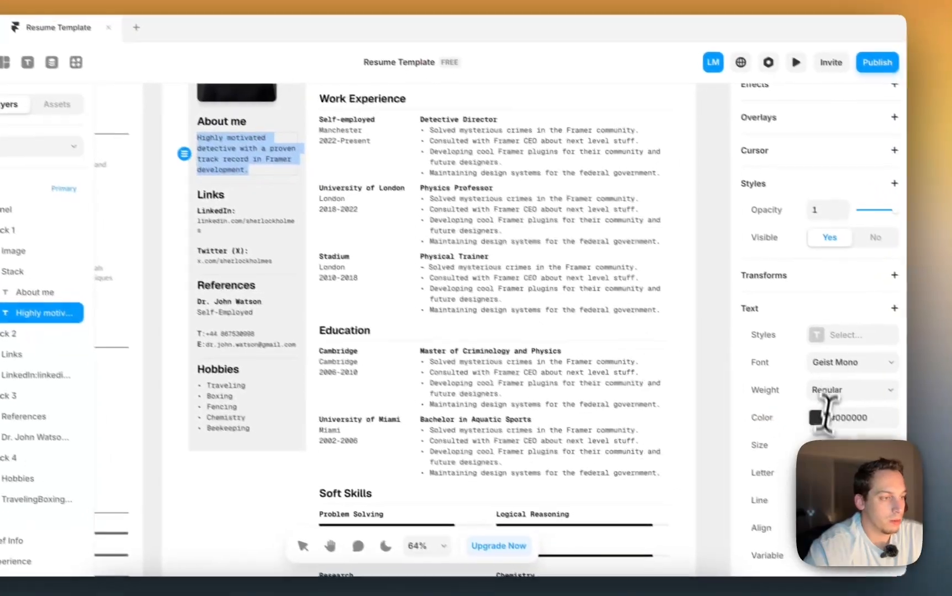
click(901, 489)
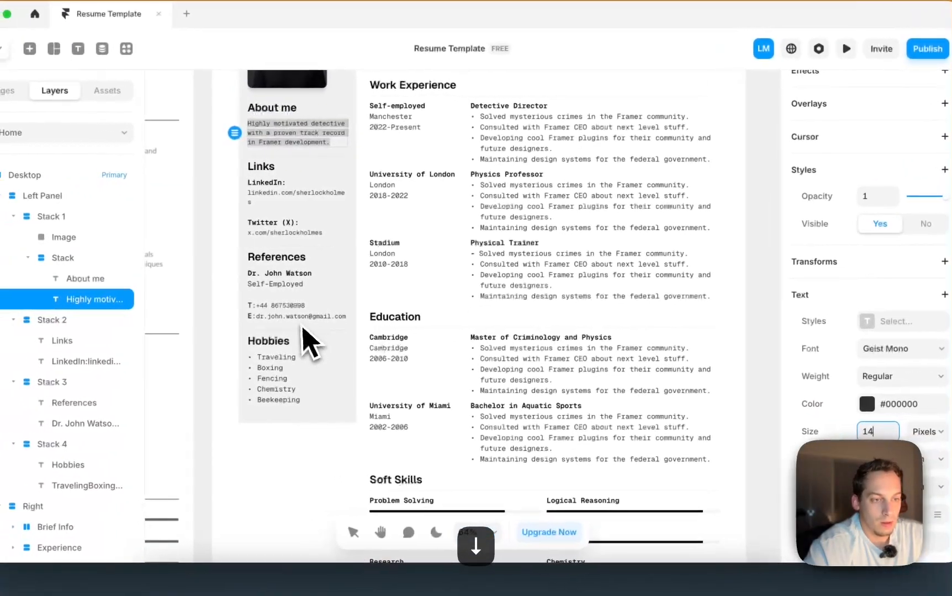
click(224, 392)
scroll(882, 331, down, 6)
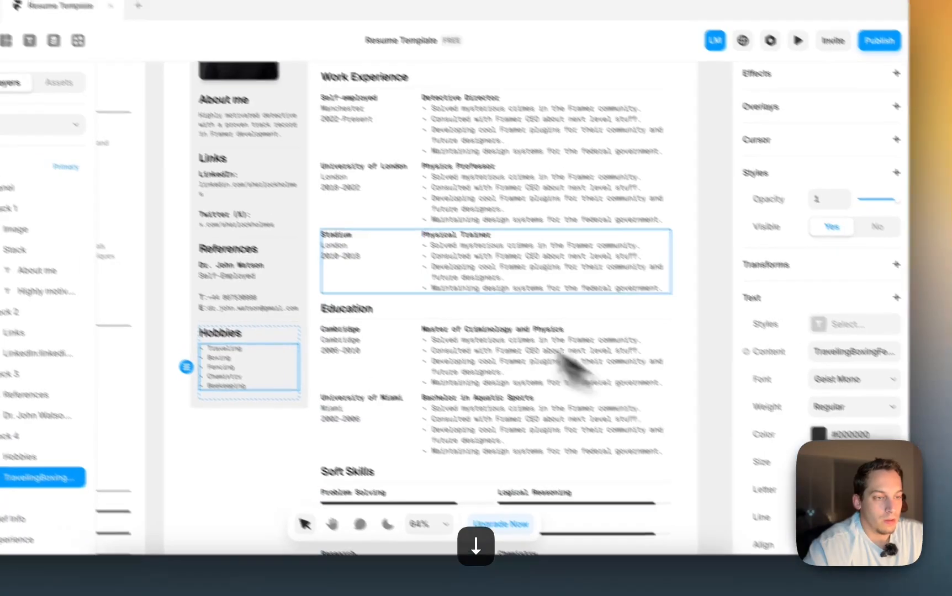
scroll(362, 258, down, 5)
- Set the profile photo's width to Fill so it spans the left panel
click(198, 150)
click(381, 188)
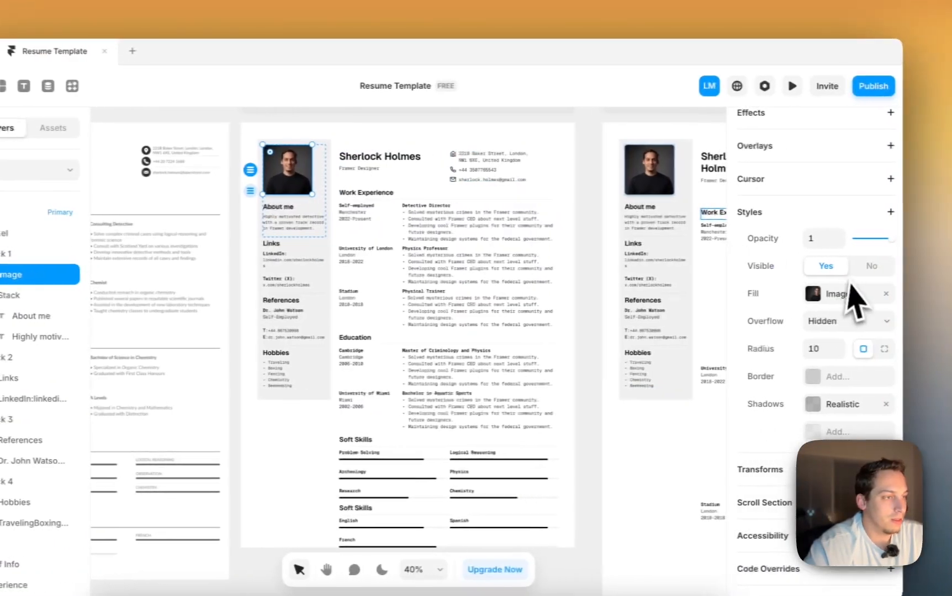
scroll(915, 290, up, 5)
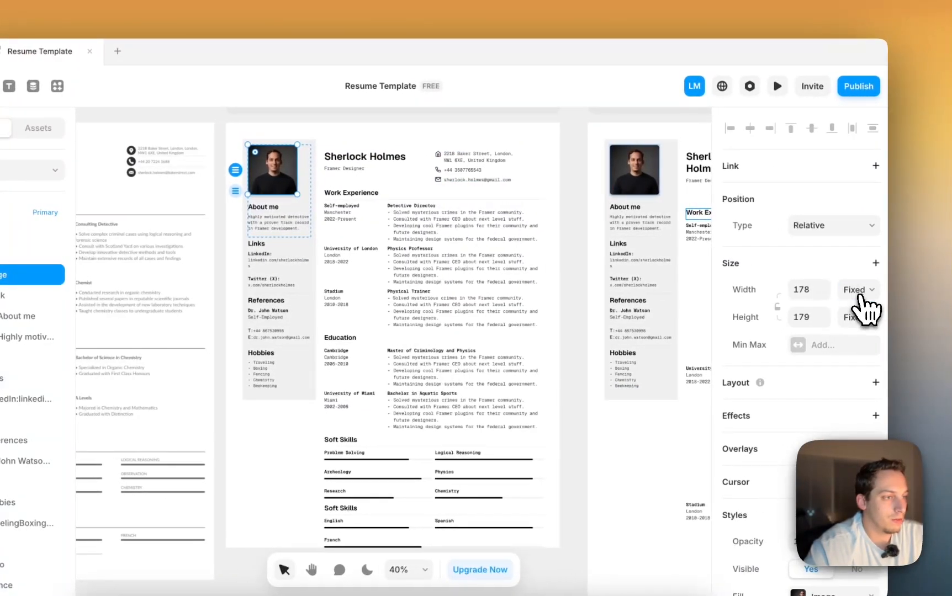
click(859, 291)
click(848, 321)
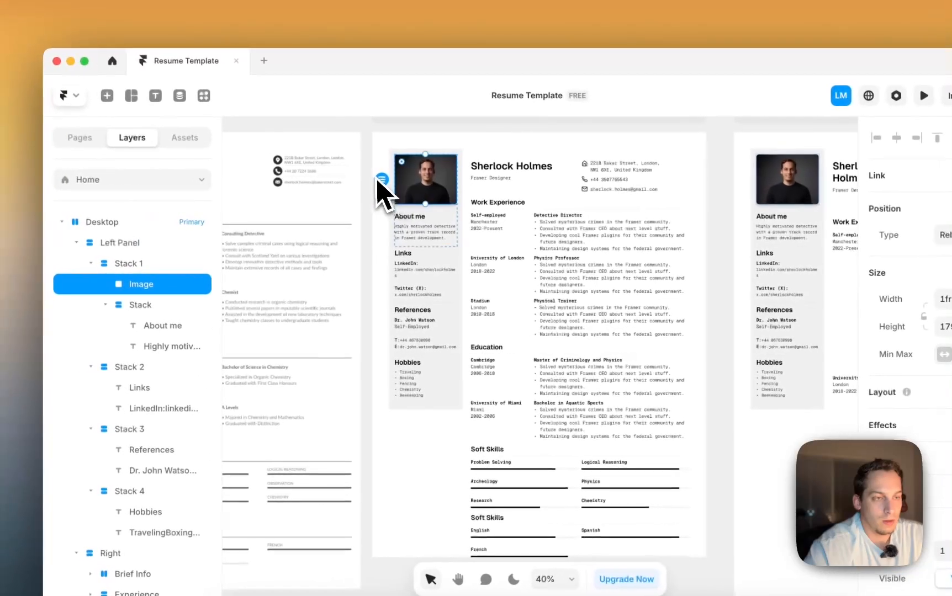
click(309, 171)
- Lighten the Left Panel's fill colour to light gray #F7F7F7
scroll(309, 171, up, 4)
scroll(309, 171, right, 2)
scroll(376, 176, down, 3)
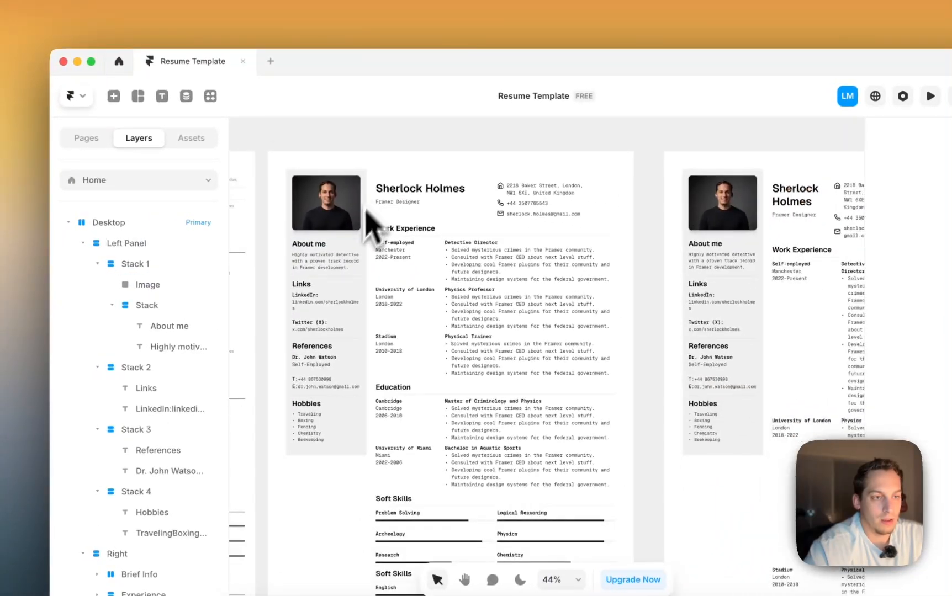
click(357, 253)
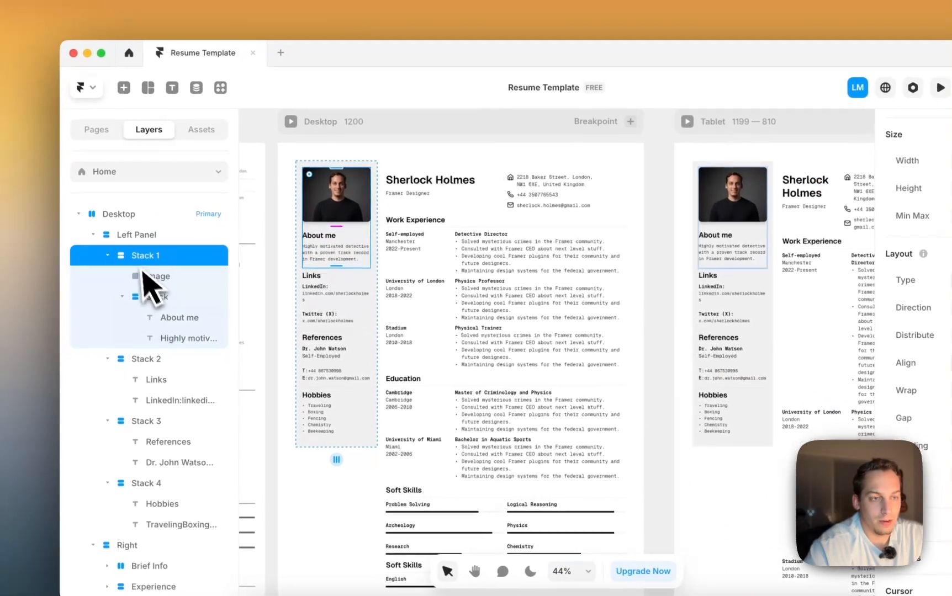
click(141, 234)
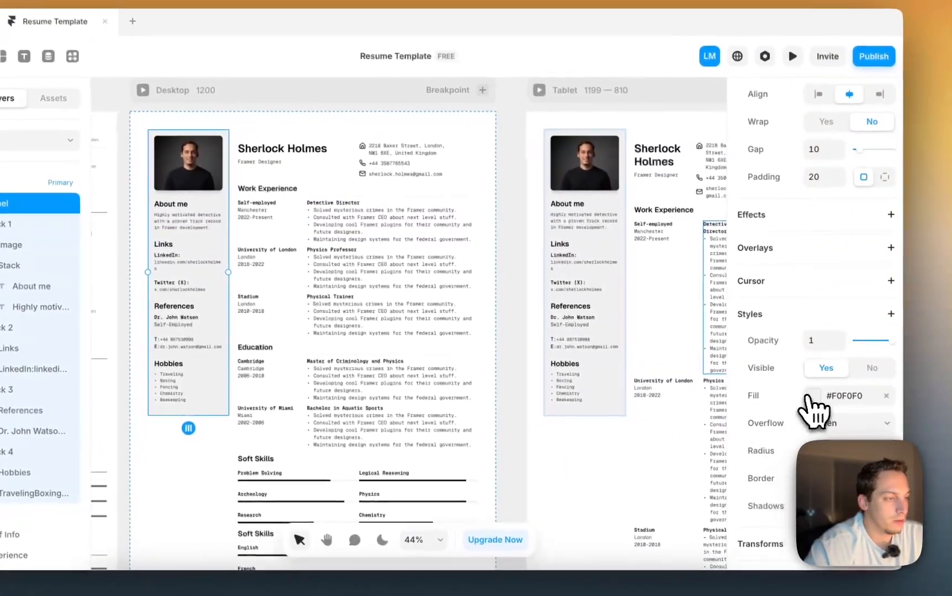
click(810, 395)
drag(555, 349, 545, 342)
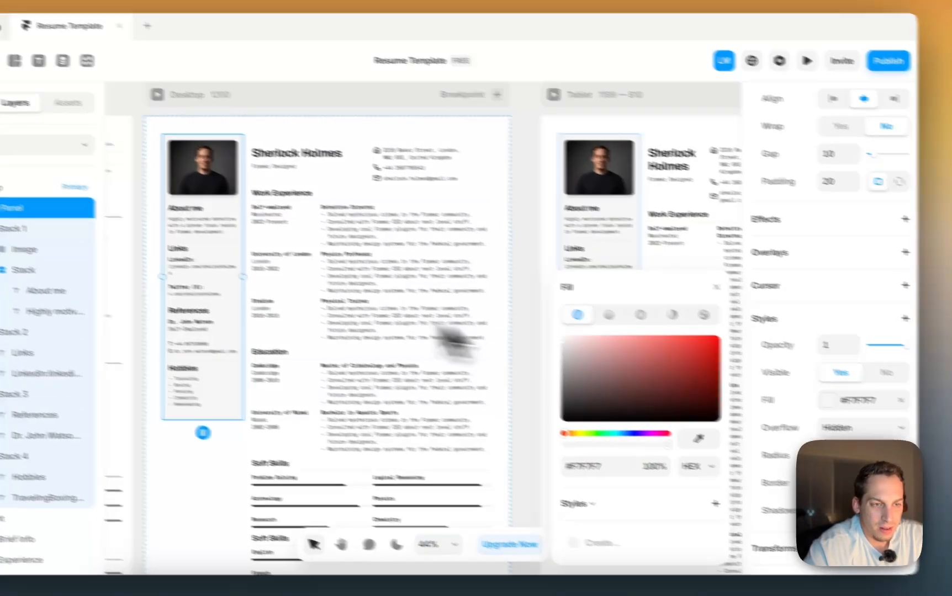
click(119, 268)
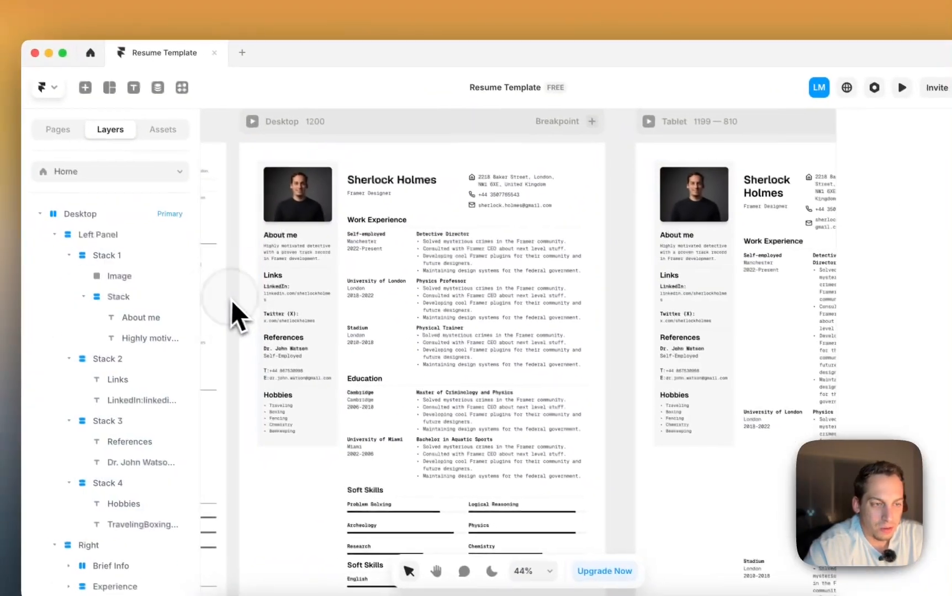
scroll(119, 268, right, 1)
scroll(119, 268, down, 1)
scroll(246, 304, down, 2)
scroll(245, 305, left, 1)
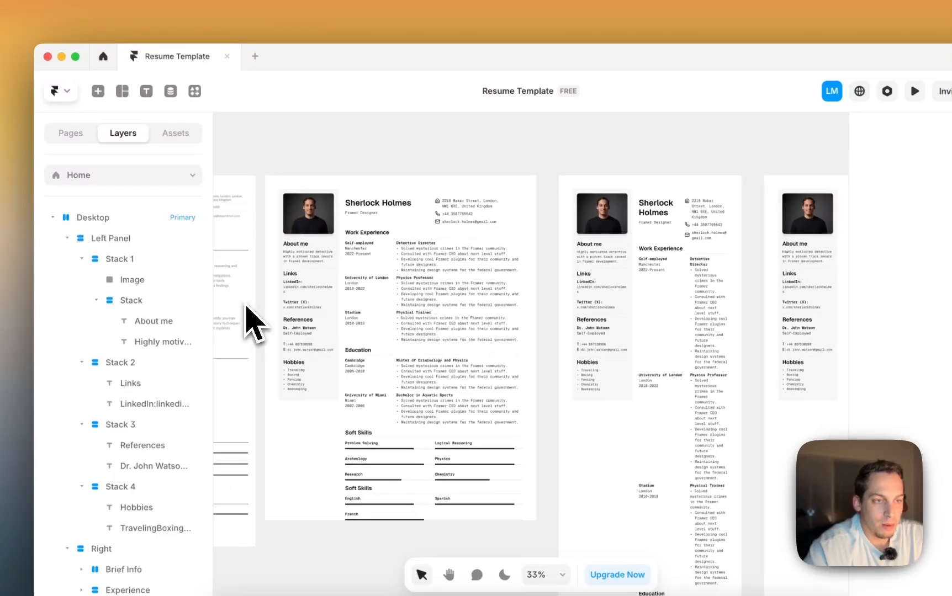
- Preview the Desktop layout, then widen the Left Panel to about 374 px
click(280, 157)
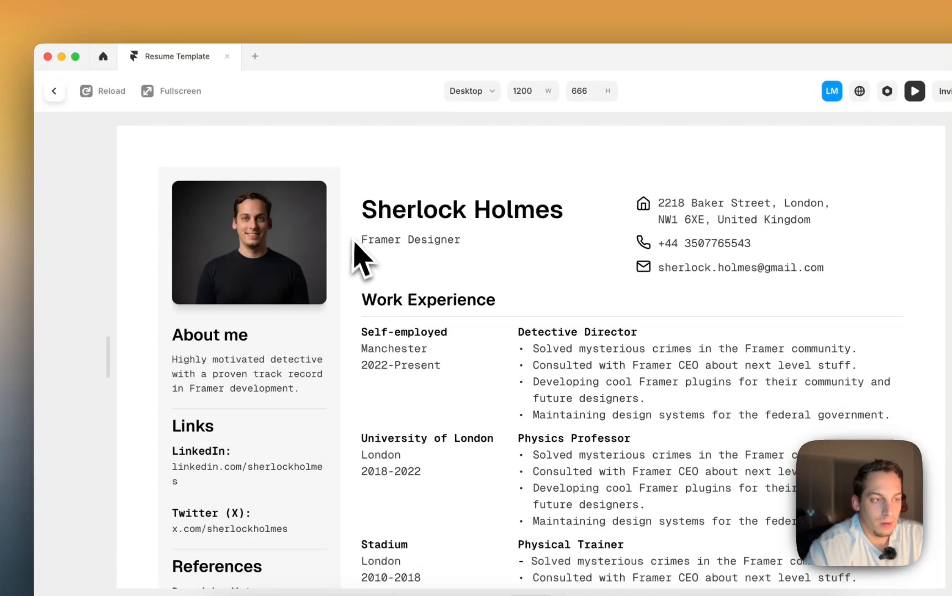
scroll(353, 243, down, 10)
scroll(354, 243, up, 10)
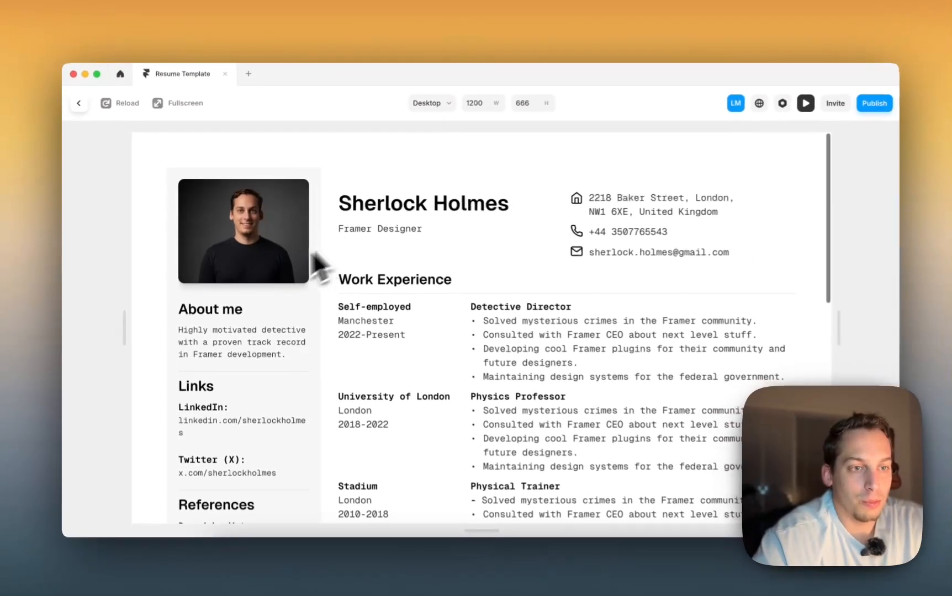
scroll(245, 298, down, 3)
scroll(245, 297, up, 3)
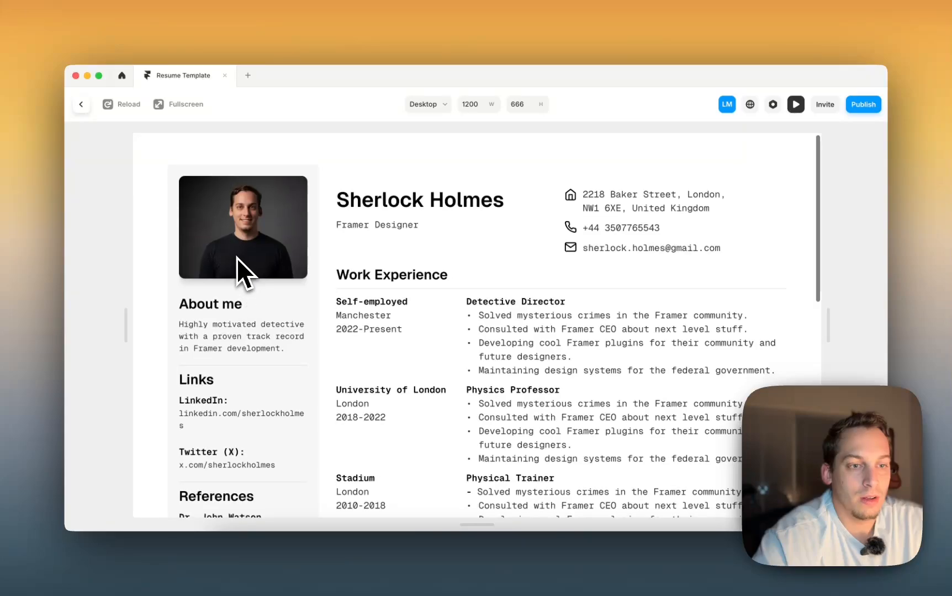
scroll(236, 258, down, 8)
scroll(238, 258, up, 5)
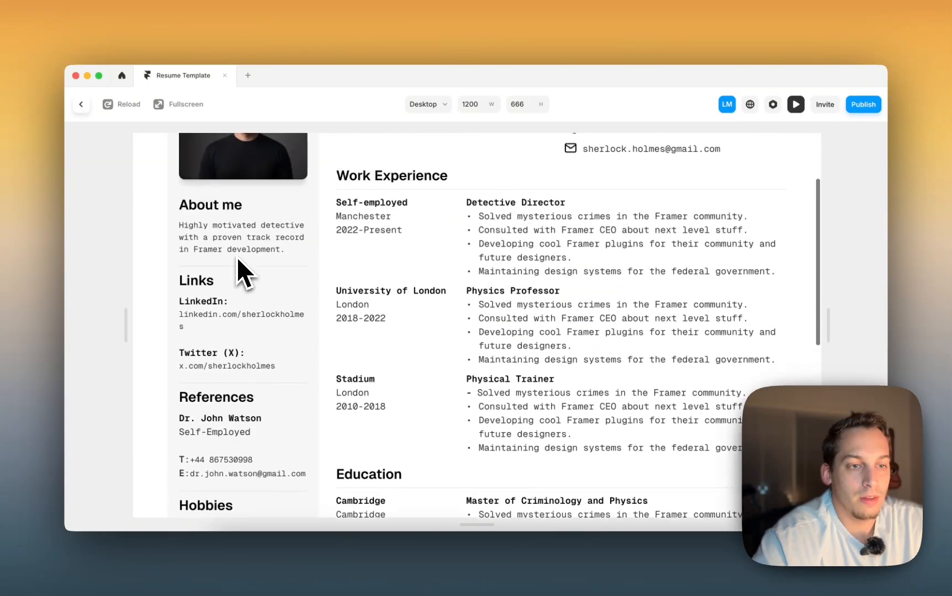
scroll(236, 257, up, 3)
click(80, 104)
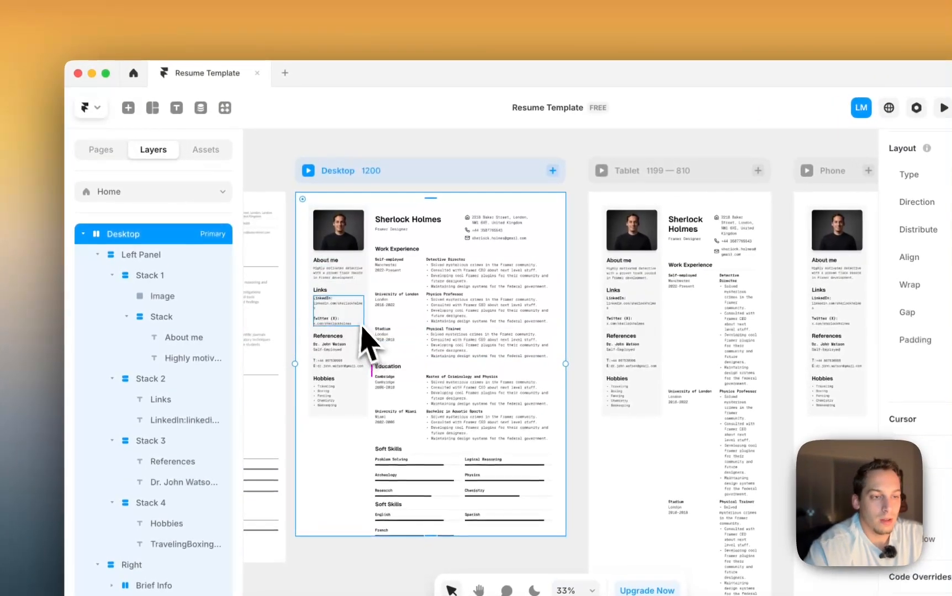
click(367, 312)
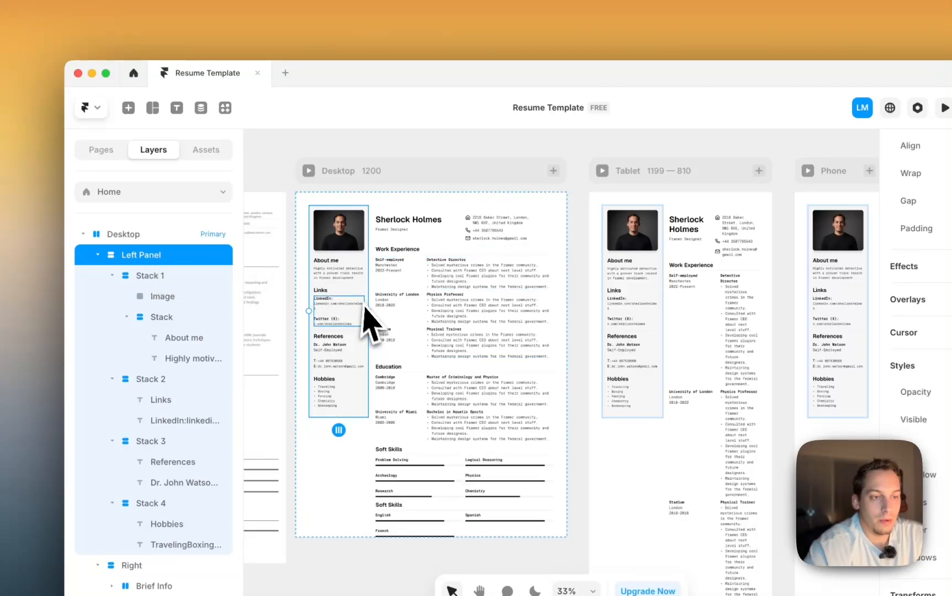
drag(367, 309, 397, 309)
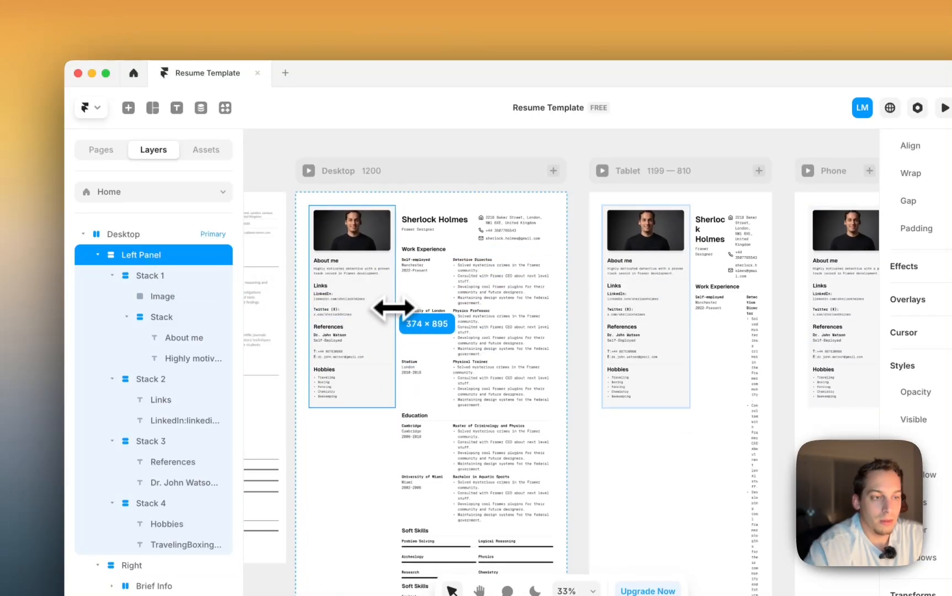
- Preview the layout again and narrow the Left Panel to 307 px
click(310, 172)
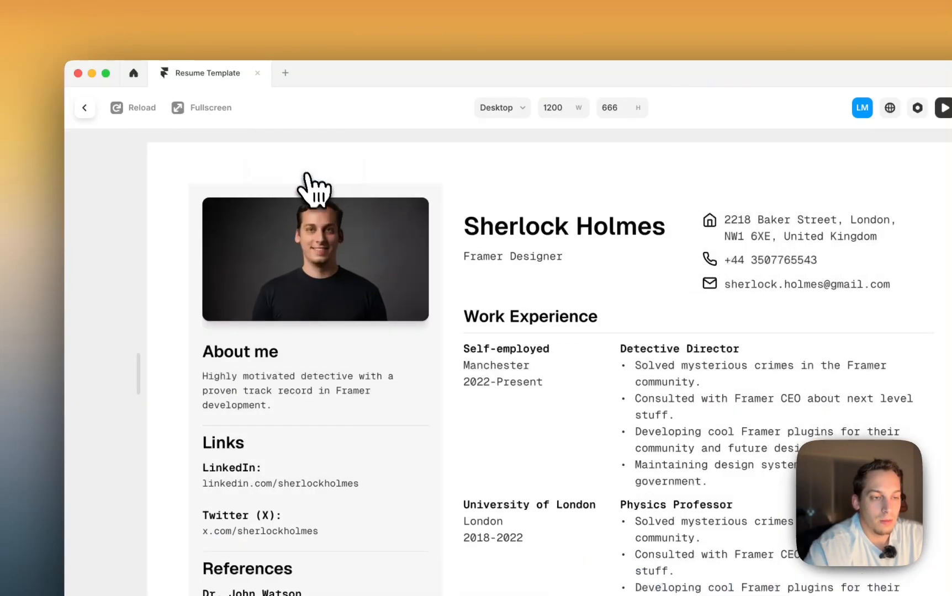
scroll(346, 333, down, 5)
scroll(346, 334, up, 5)
scroll(346, 334, down, 2)
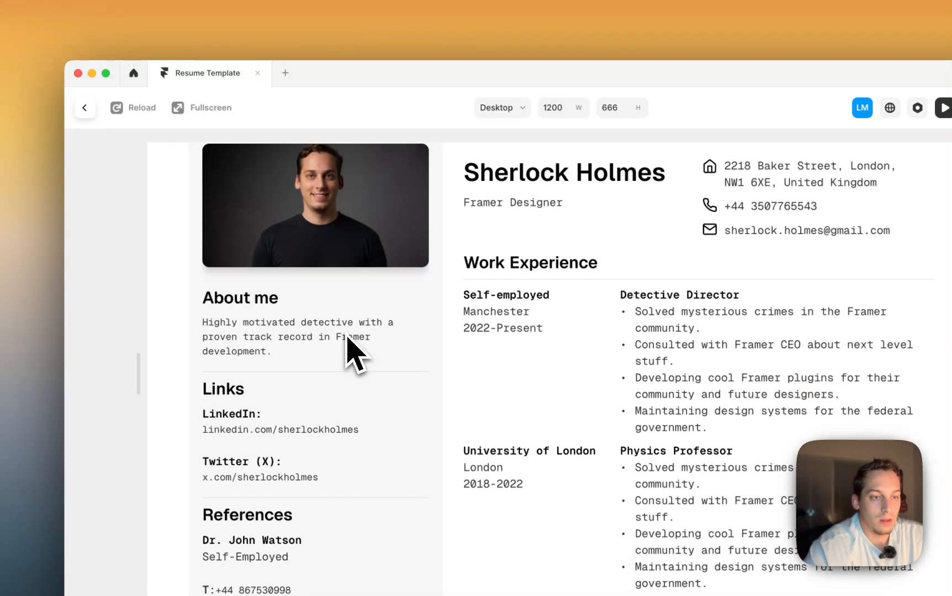
scroll(346, 334, up, 2)
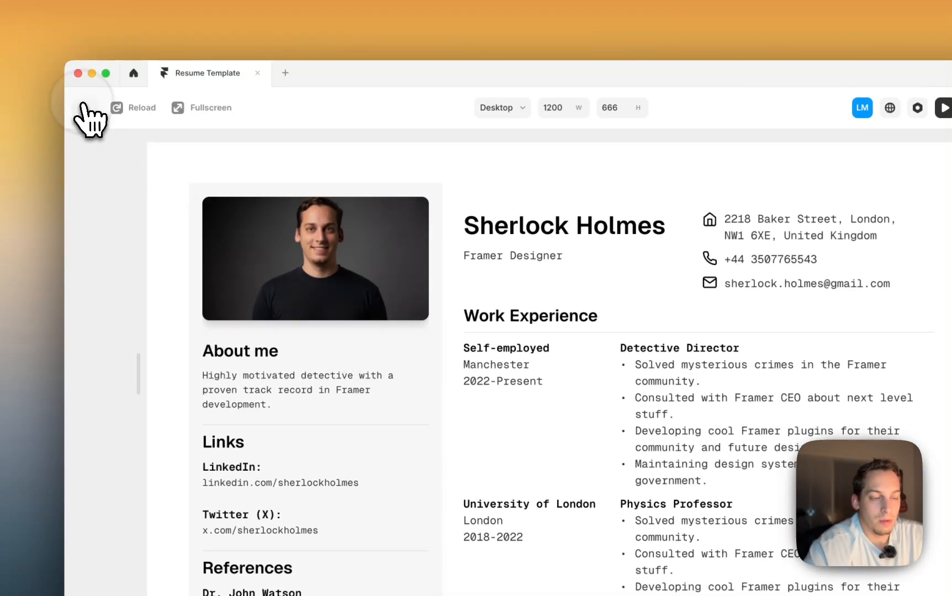
click(83, 105)
drag(393, 313, 381, 313)
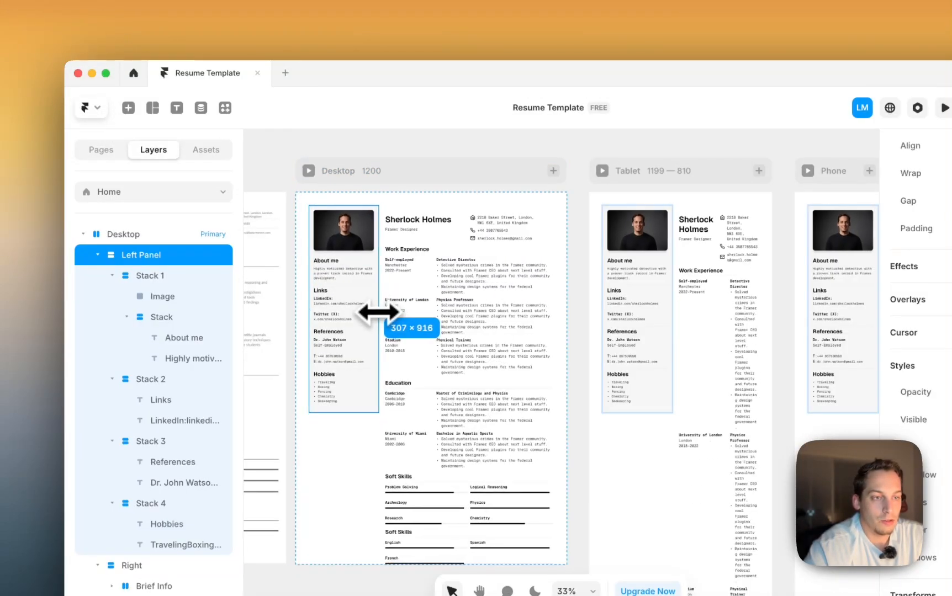
- Set the Left Panel's position type to Sticky, pinned at top 0
scroll(404, 216, up, 3)
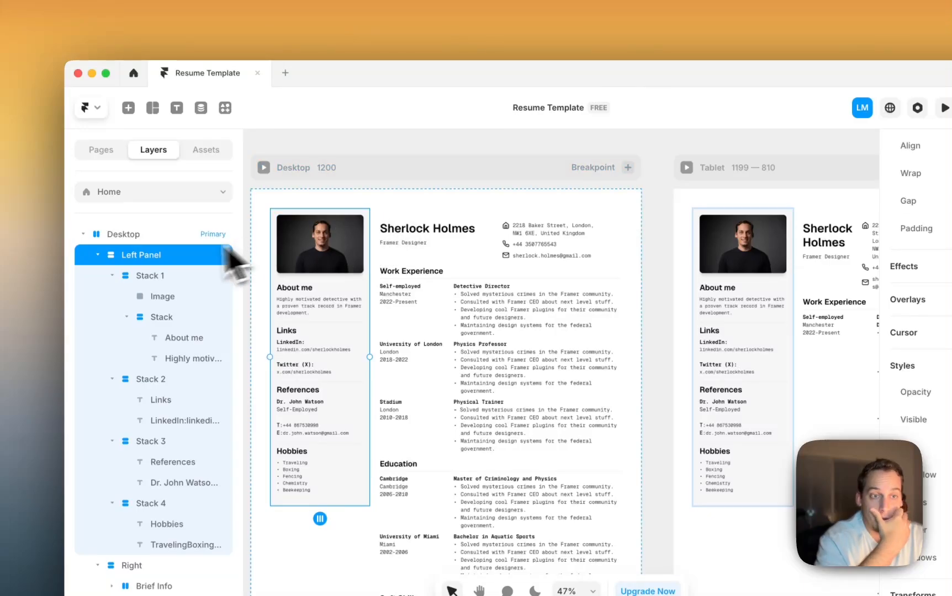
click(97, 255)
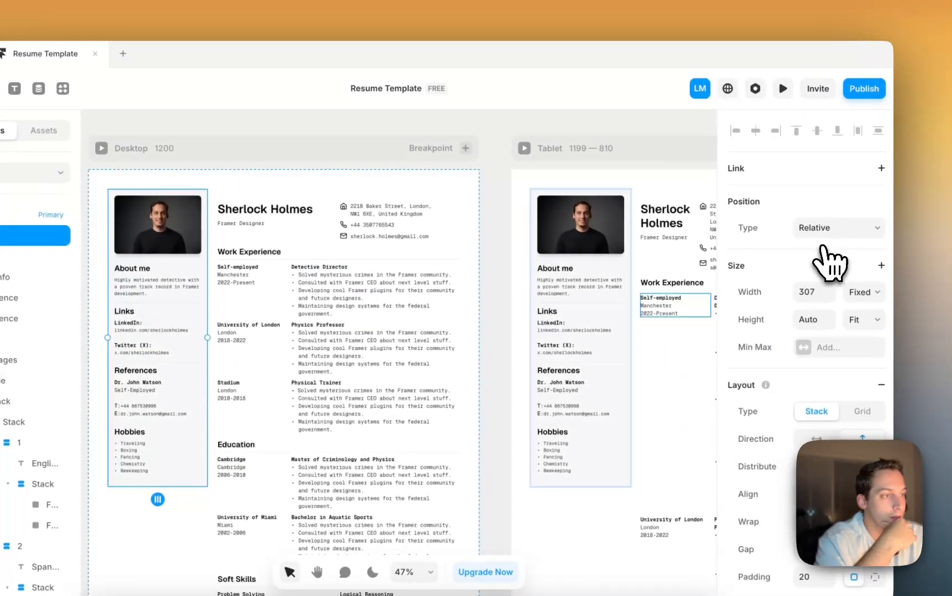
click(847, 228)
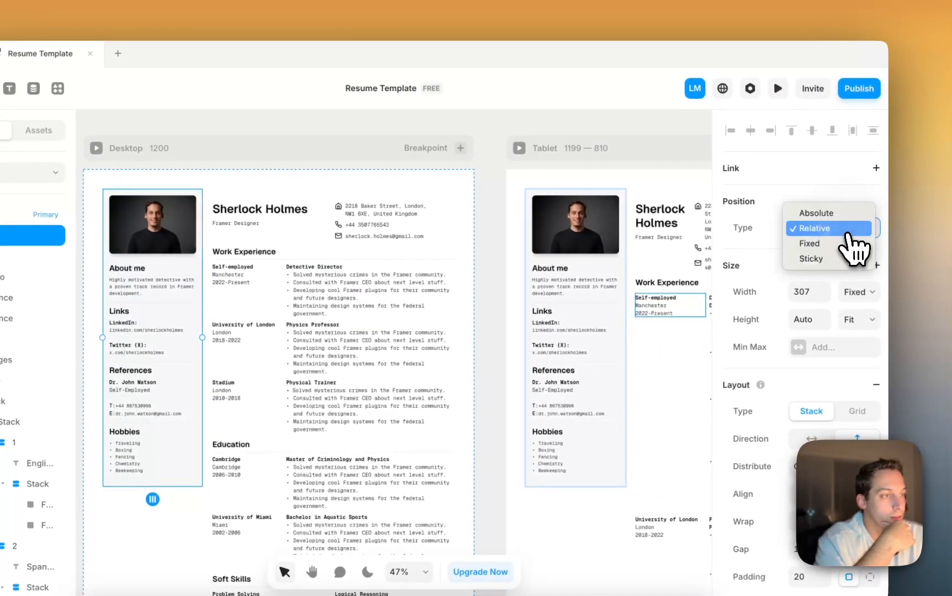
click(810, 258)
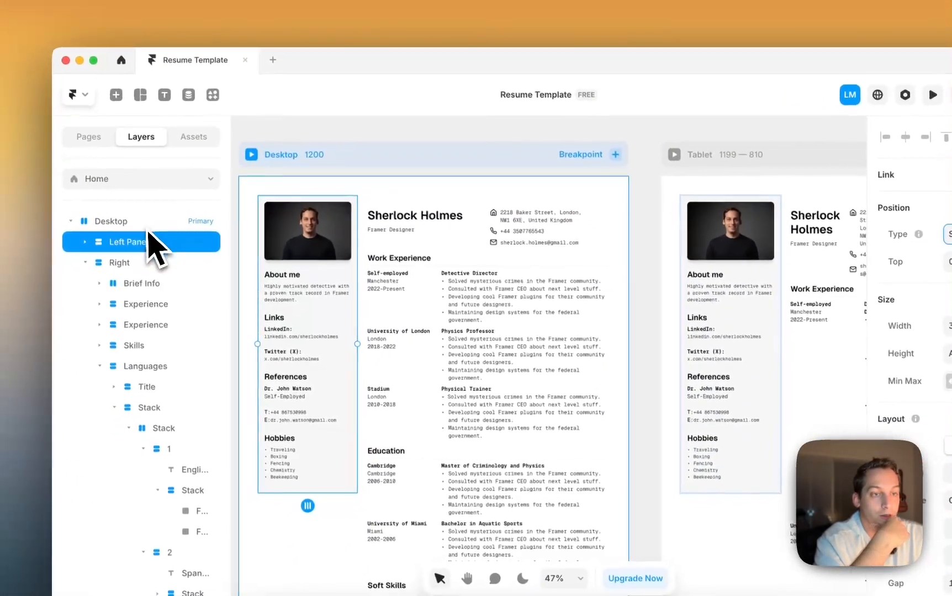
click(111, 235)
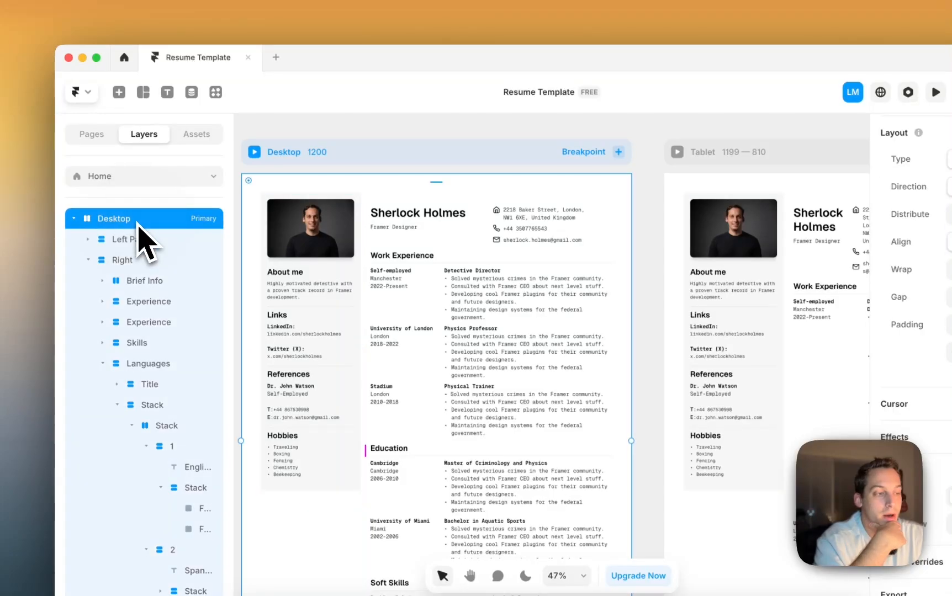
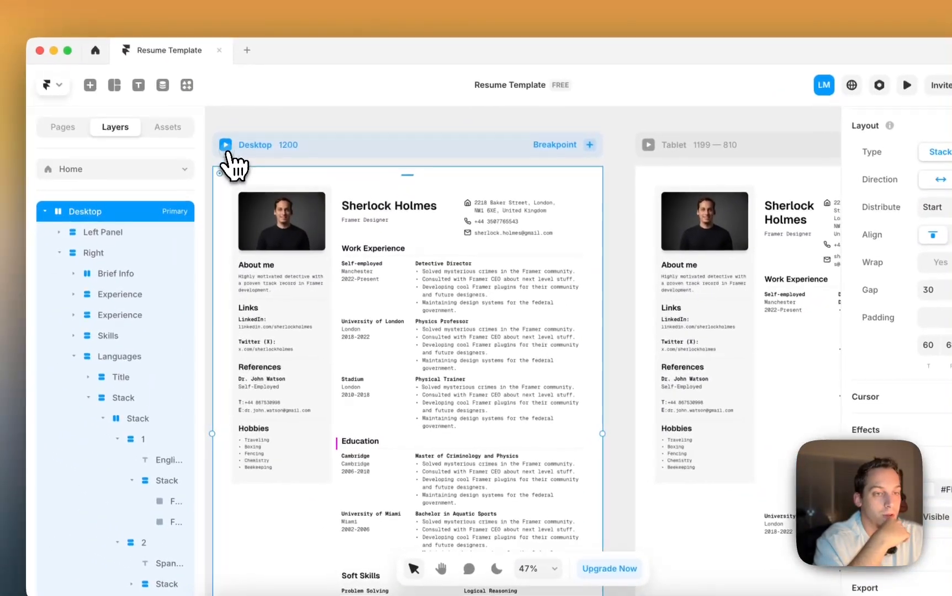
- Preview the resume at the 1200-wide Desktop breakpoint and scroll through every section
click(102, 90)
scroll(523, 309, down, 10)
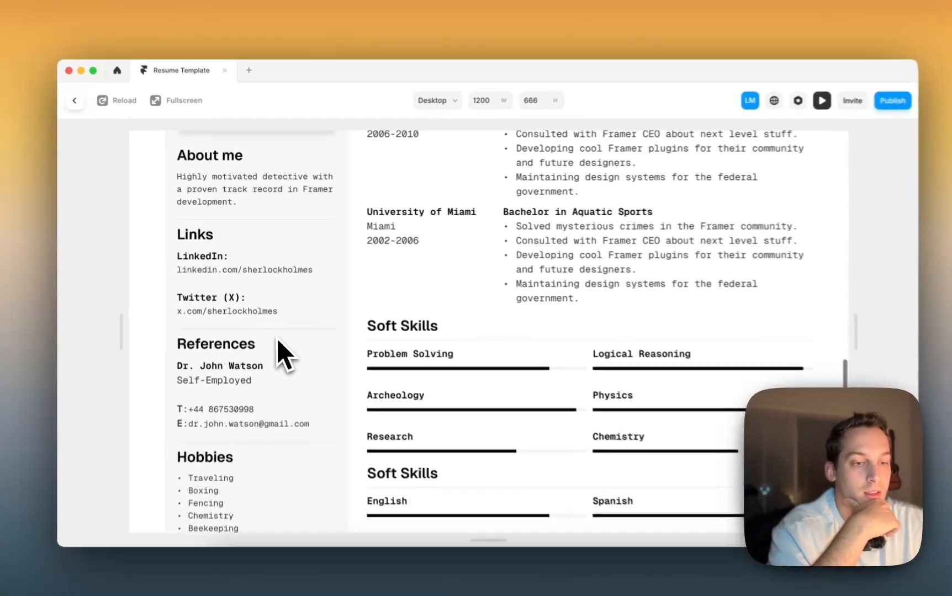
scroll(378, 290, up, 10)
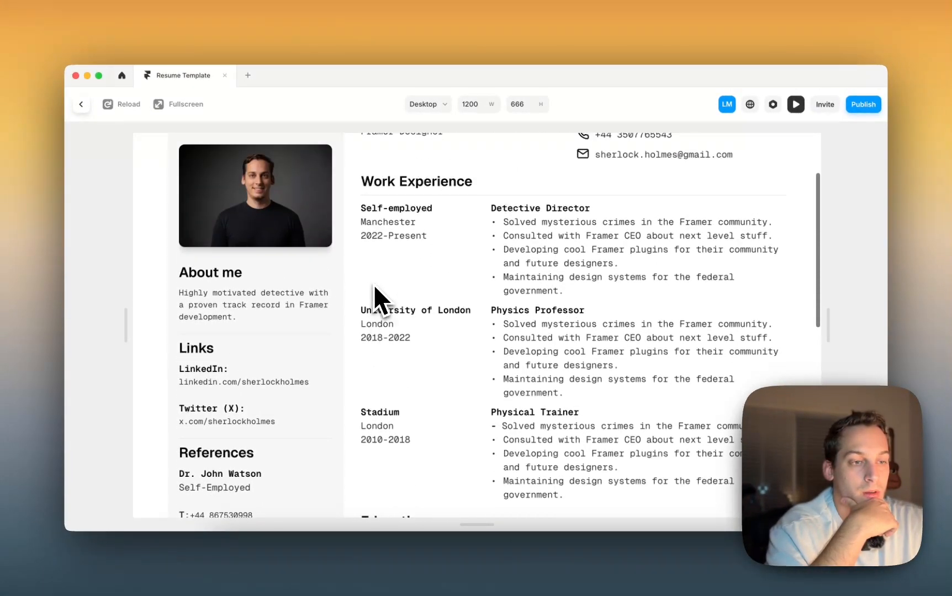
scroll(375, 287, down, 6)
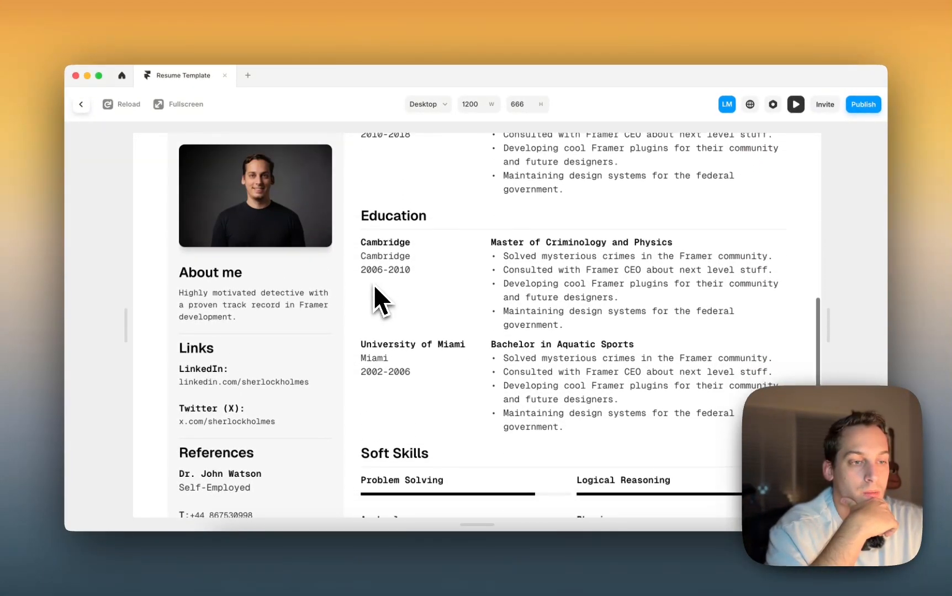
scroll(374, 287, up, 10)
scroll(373, 284, down, 7)
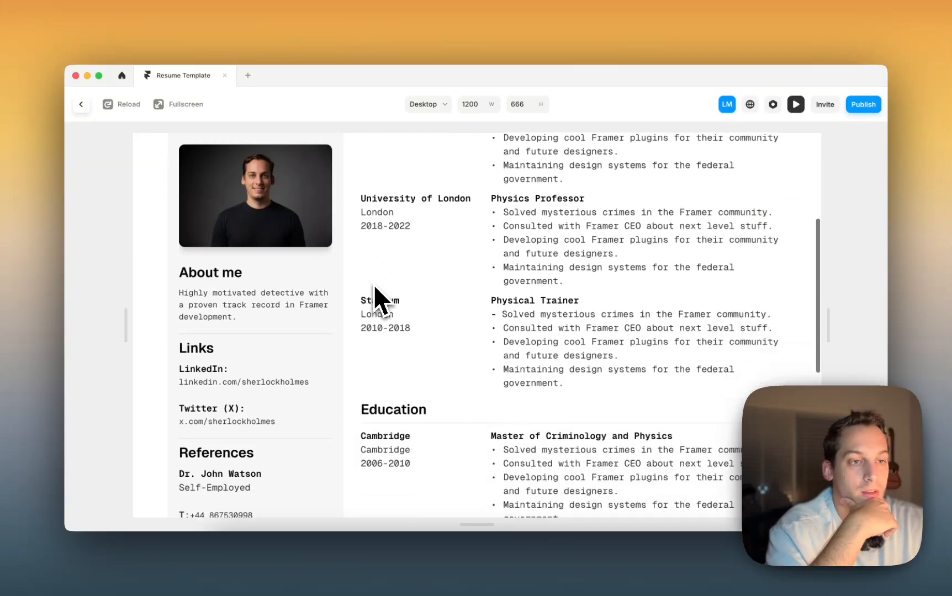
scroll(373, 285, up, 3)
scroll(435, 304, up, 5)
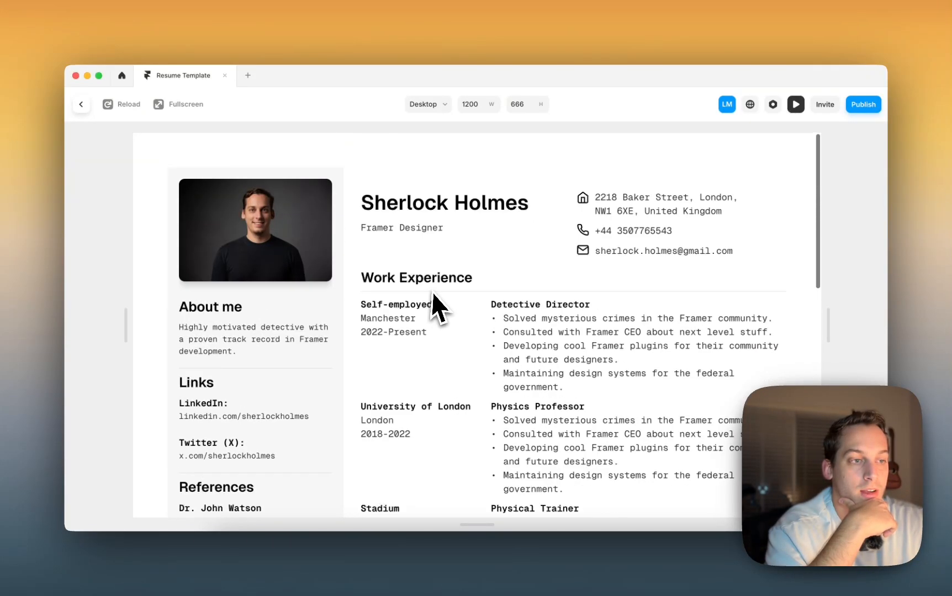
scroll(435, 294, down, 8)
scroll(435, 293, up, 6)
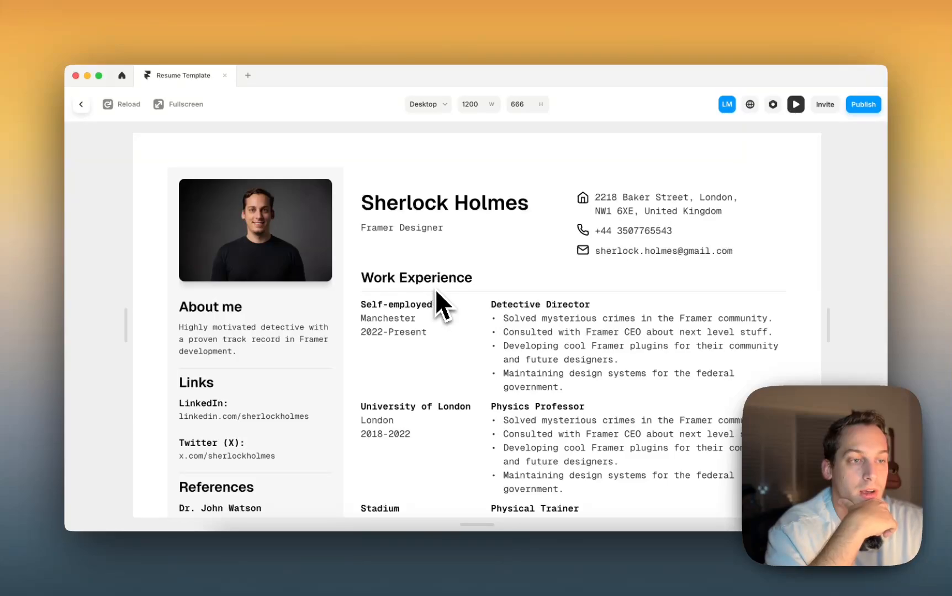
scroll(435, 289, down, 5)
scroll(435, 288, up, 2)
scroll(436, 288, up, 3)
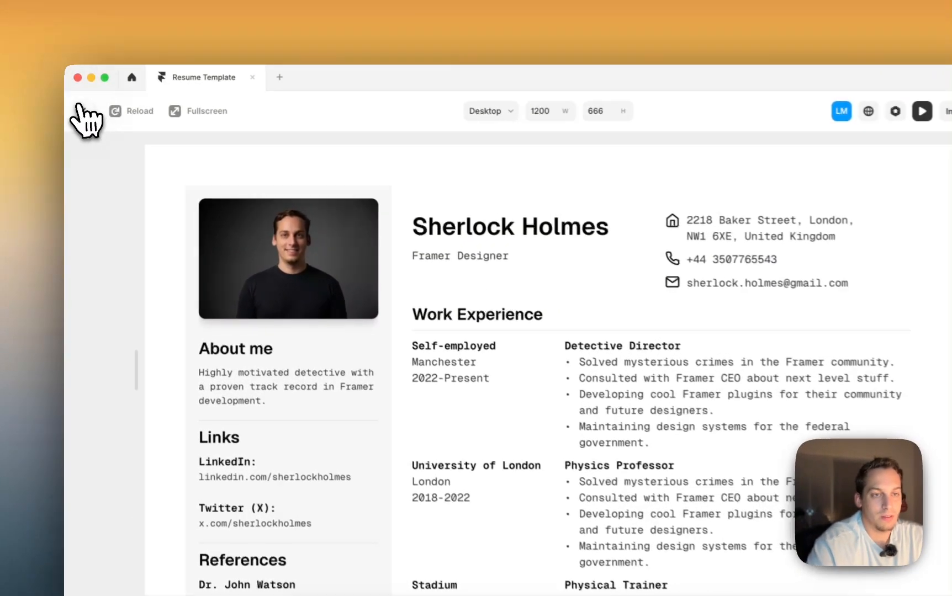
- Return to the editor and drill into the header's contact column to select the address text
click(81, 104)
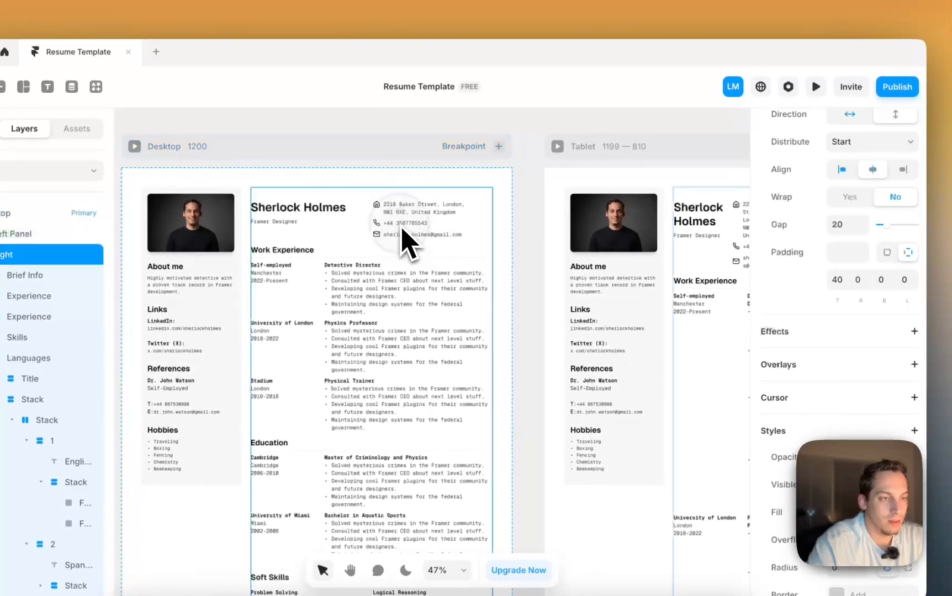
scroll(408, 245, up, 5)
click(384, 212)
double_click(384, 210)
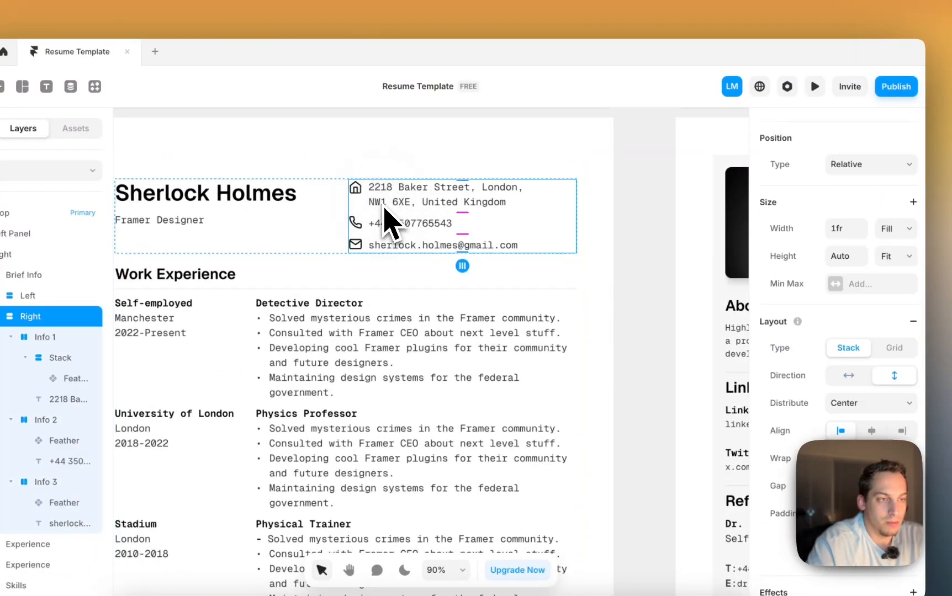
scroll(861, 408, down, 7)
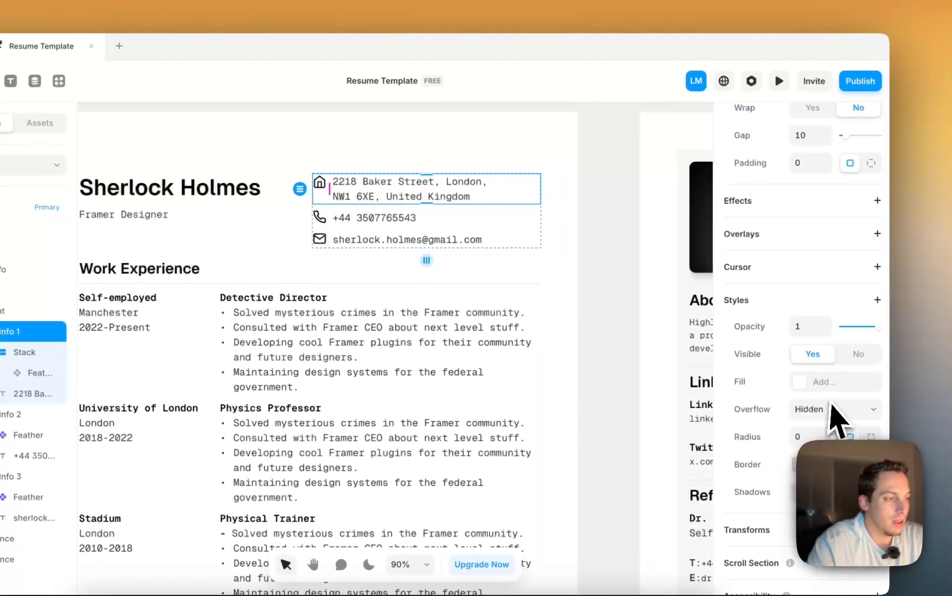
scroll(817, 210, up, 3)
click(372, 186)
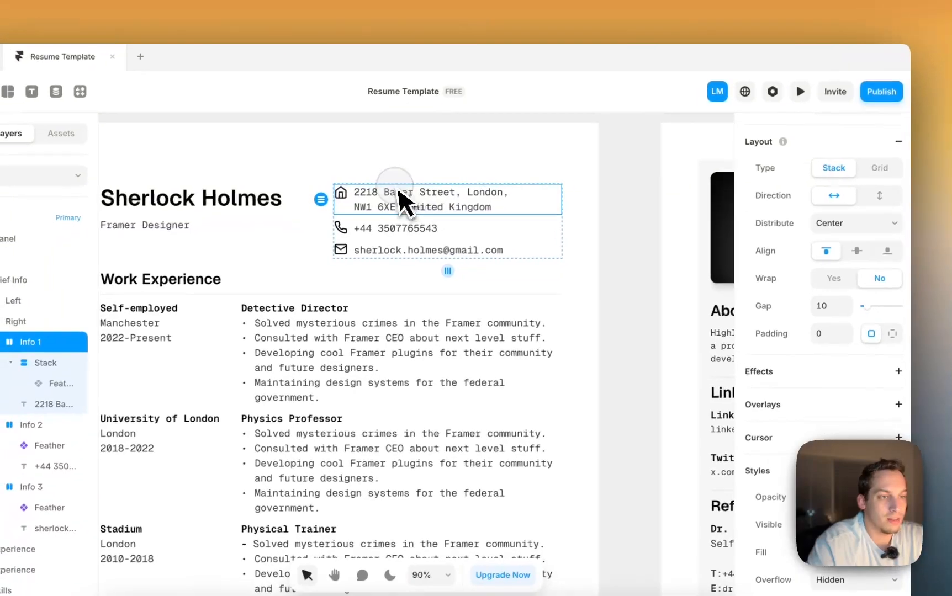
click(363, 207)
click(392, 209)
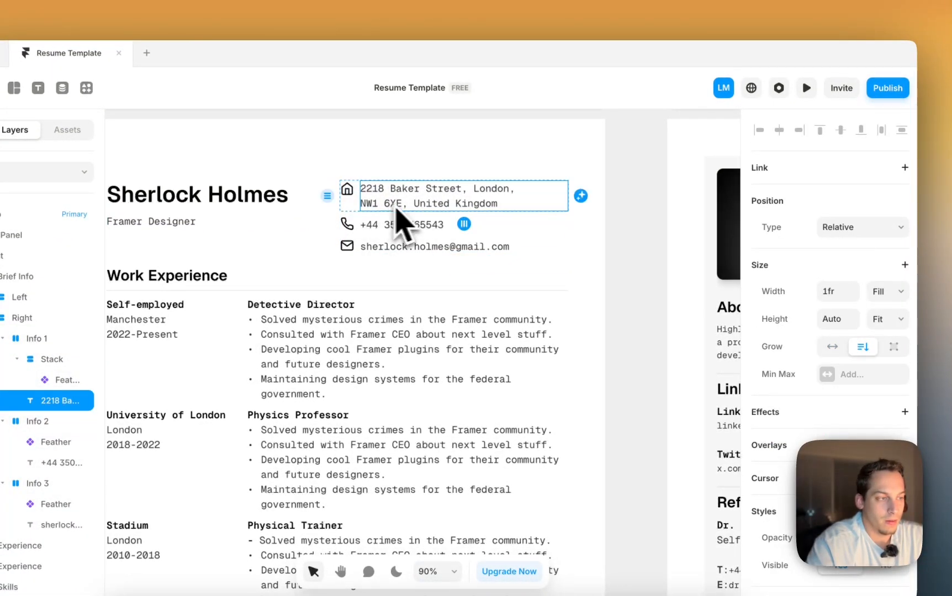
scroll(839, 398, down, 6)
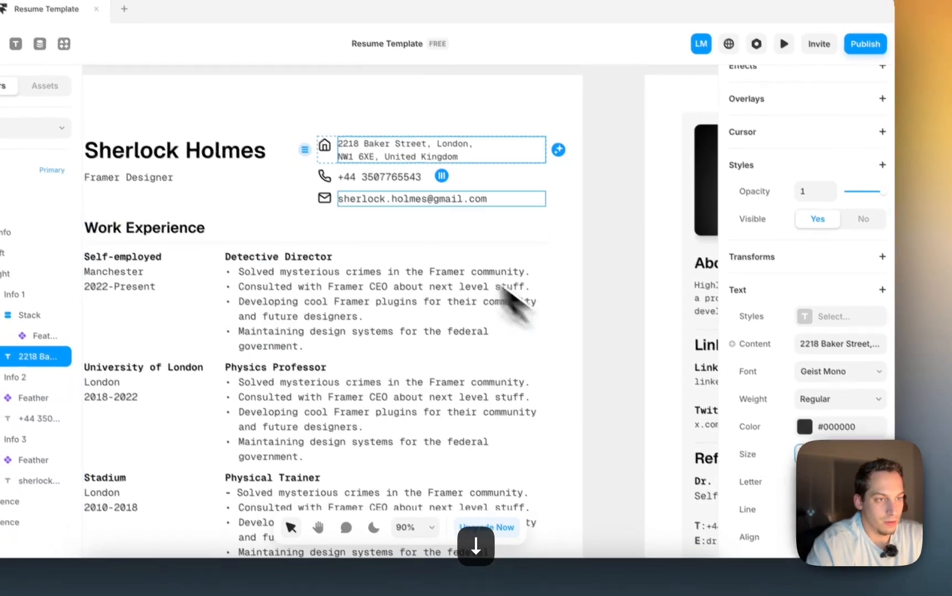
- Check the text size of the phone, email and Framer Designer subtitle lines (16 px Geist Mono)
click(375, 175)
scroll(795, 409, down, 6)
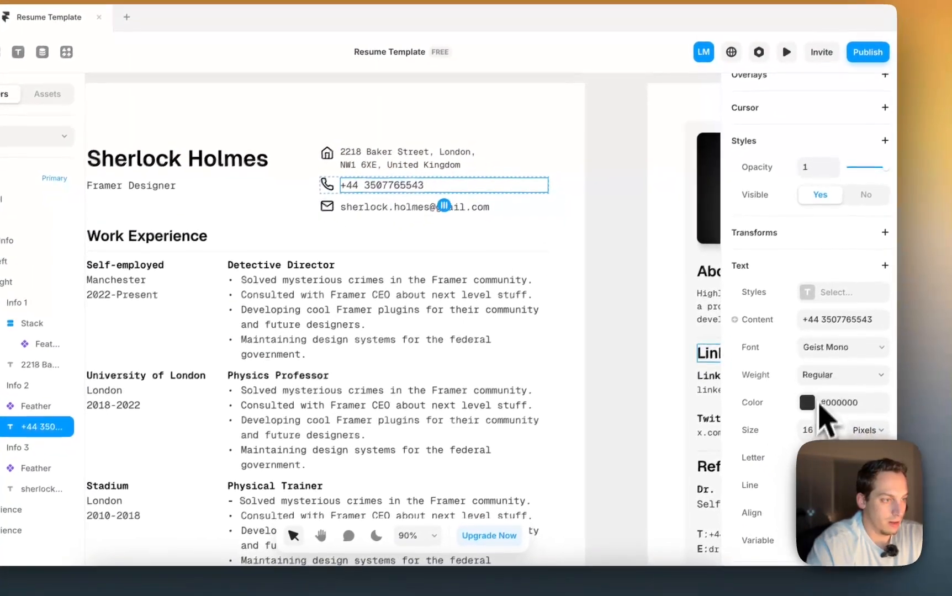
click(818, 435)
click(397, 206)
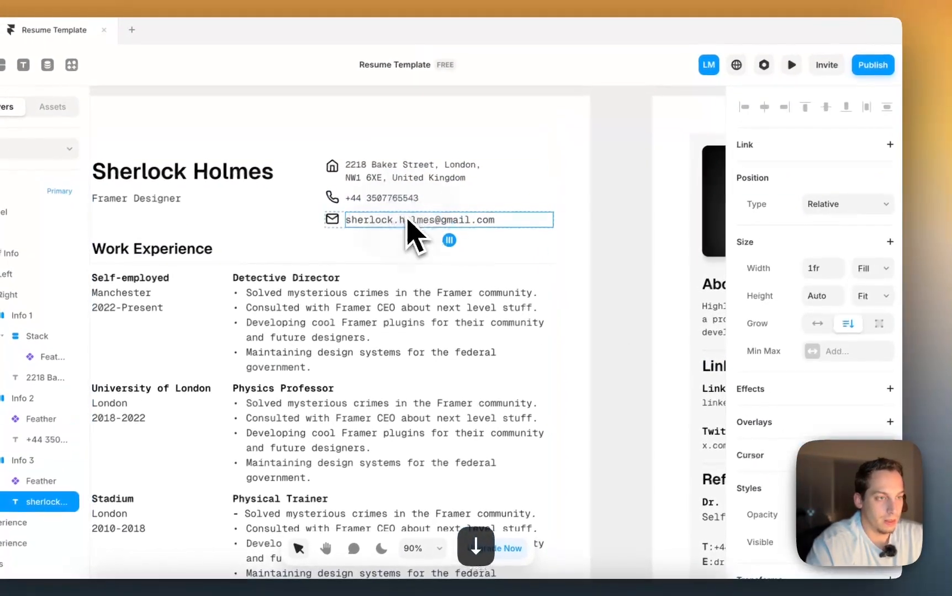
scroll(795, 381, down, 1)
click(824, 465)
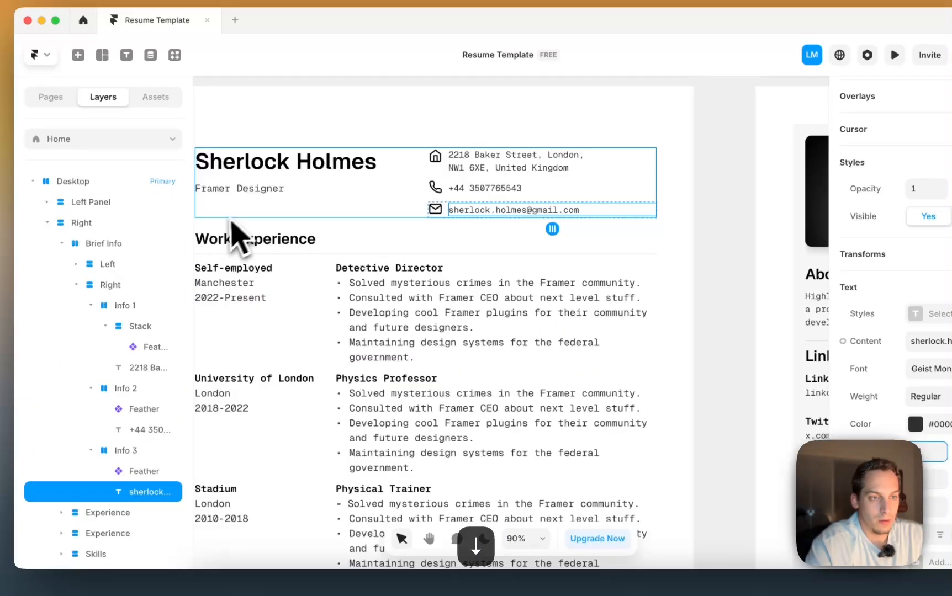
click(124, 153)
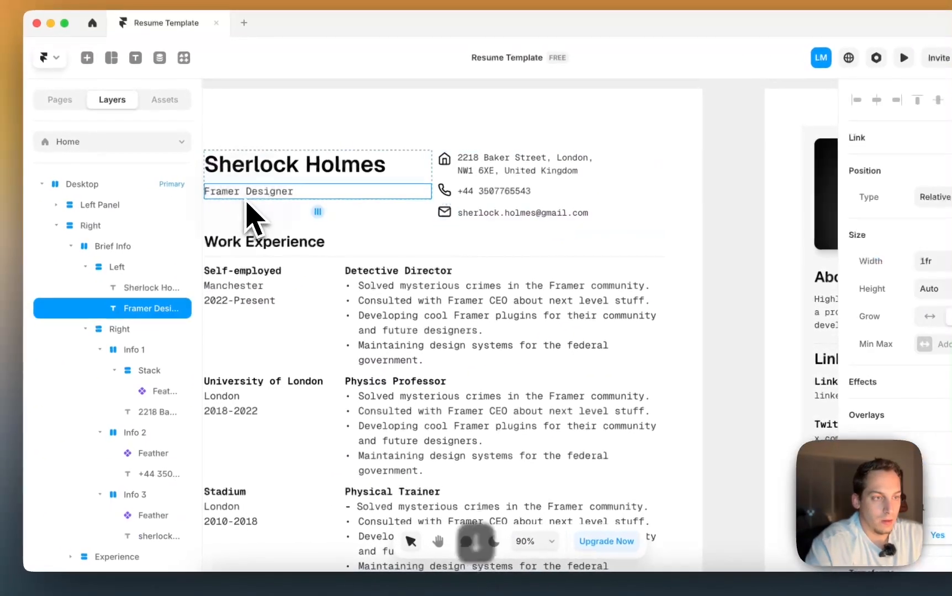
scroll(786, 345, down, 5)
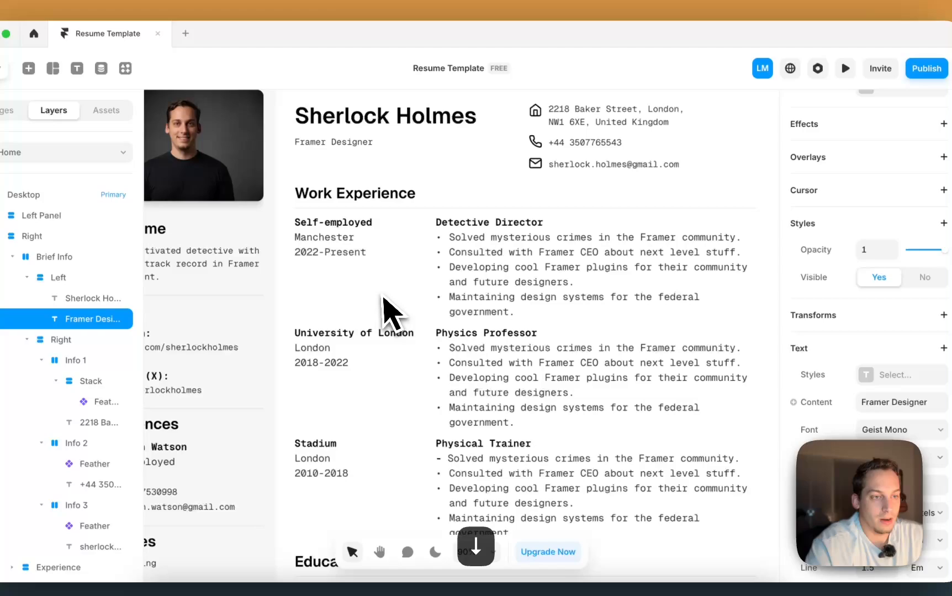
- Shrink the Self-employed entry's Manchester and 2022-Present lines from 16 to 14 px
click(111, 270)
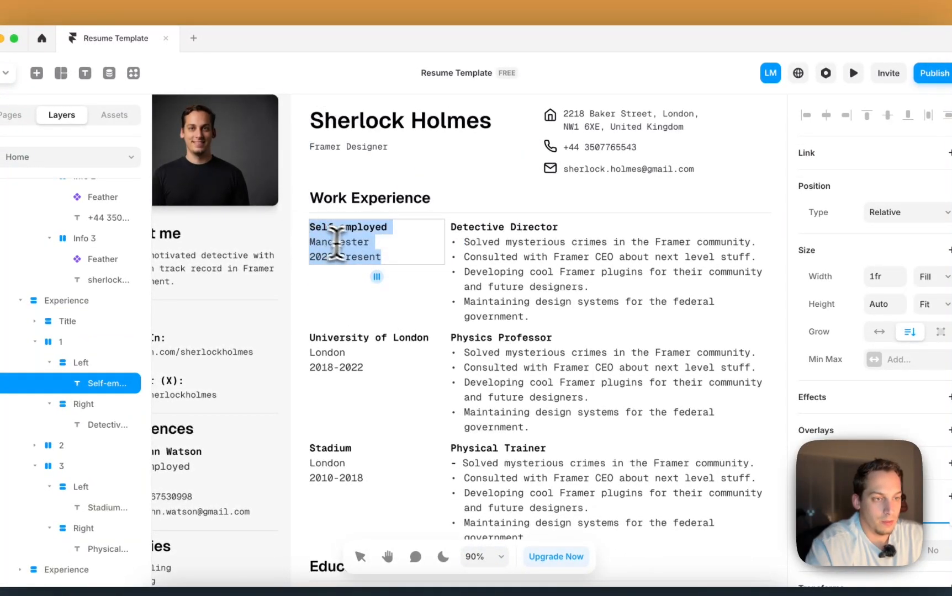
scroll(843, 342, down, 5)
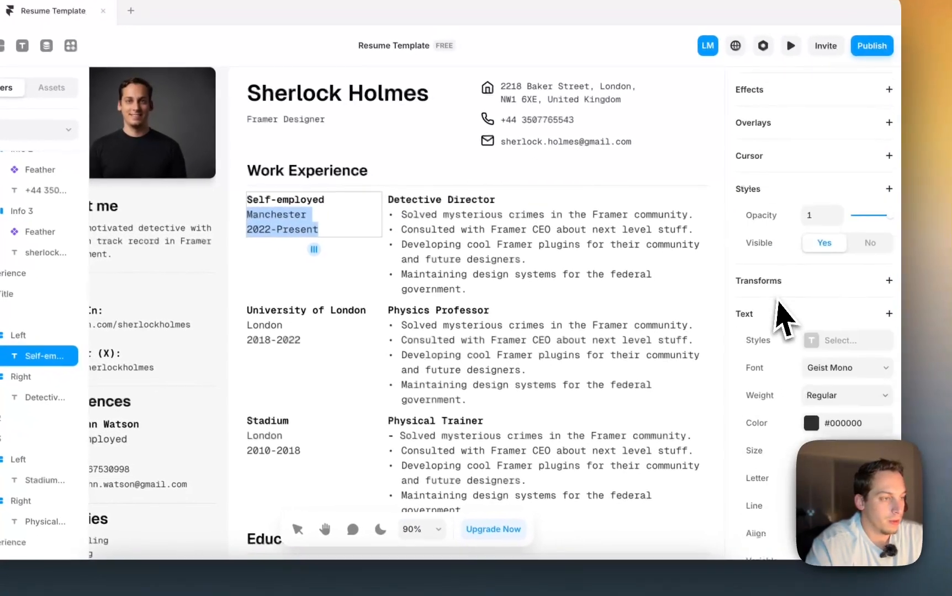
click(806, 415)
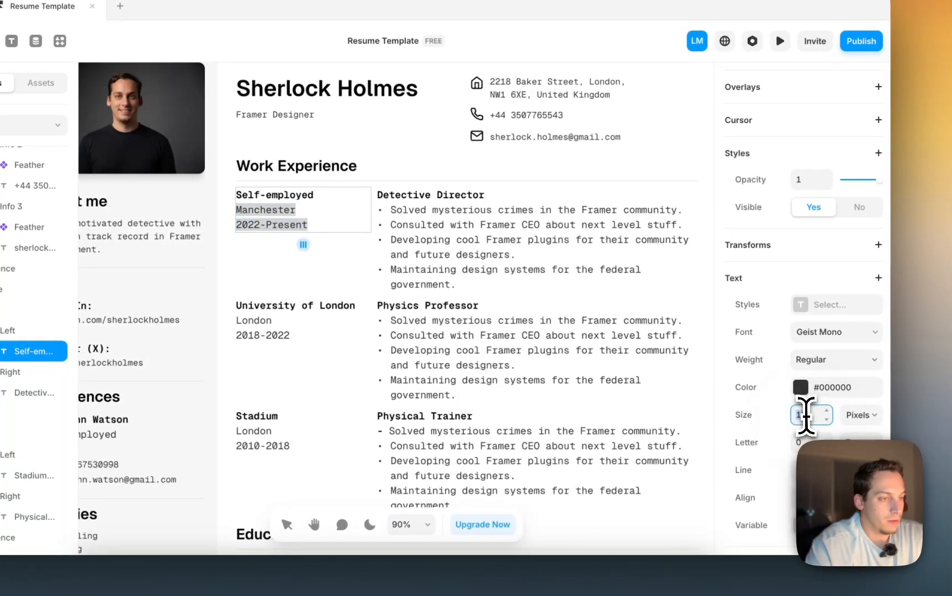
key(Down)
key(Down)
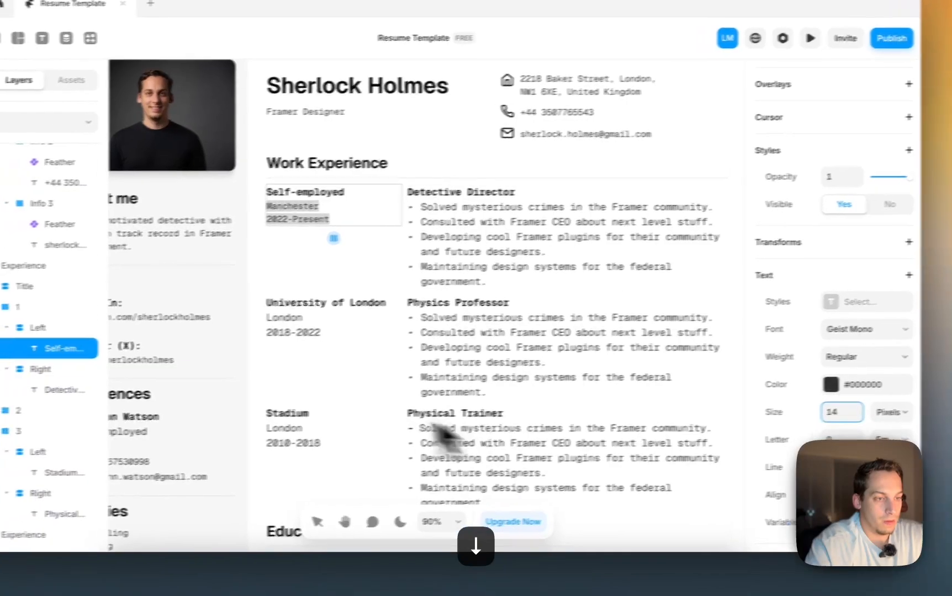
- Select the location and date lines of the University of London, Stadium and Cambridge entries and shrink them
click(265, 336)
double_click(374, 329)
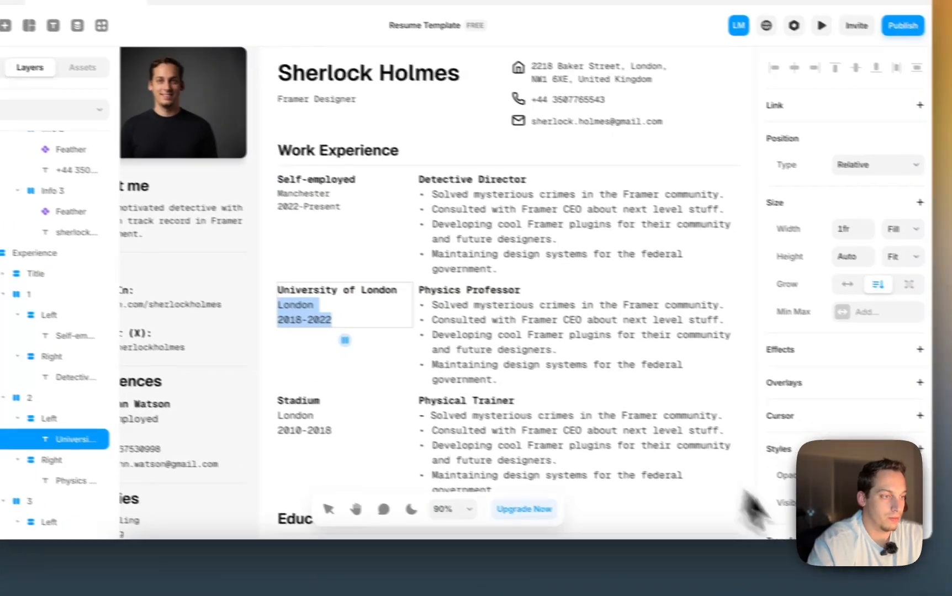
scroll(881, 452, down, 8)
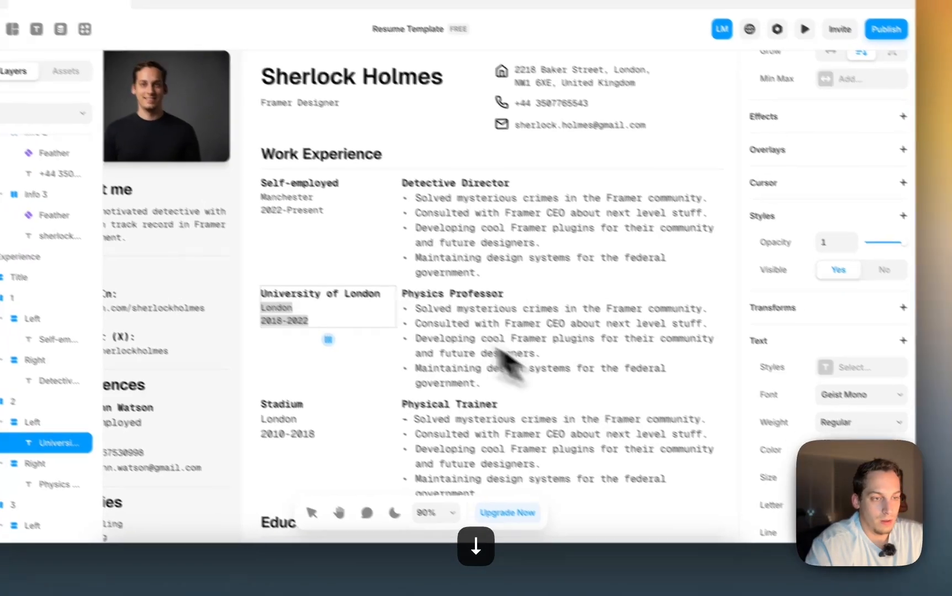
scroll(469, 334, down, 3)
click(270, 275)
double_click(295, 276)
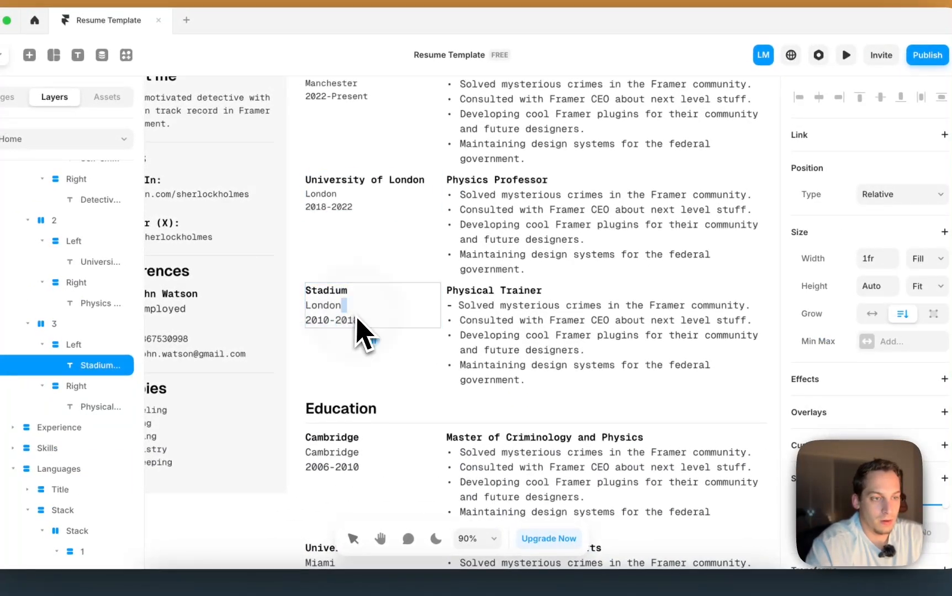
scroll(878, 431, down, 5)
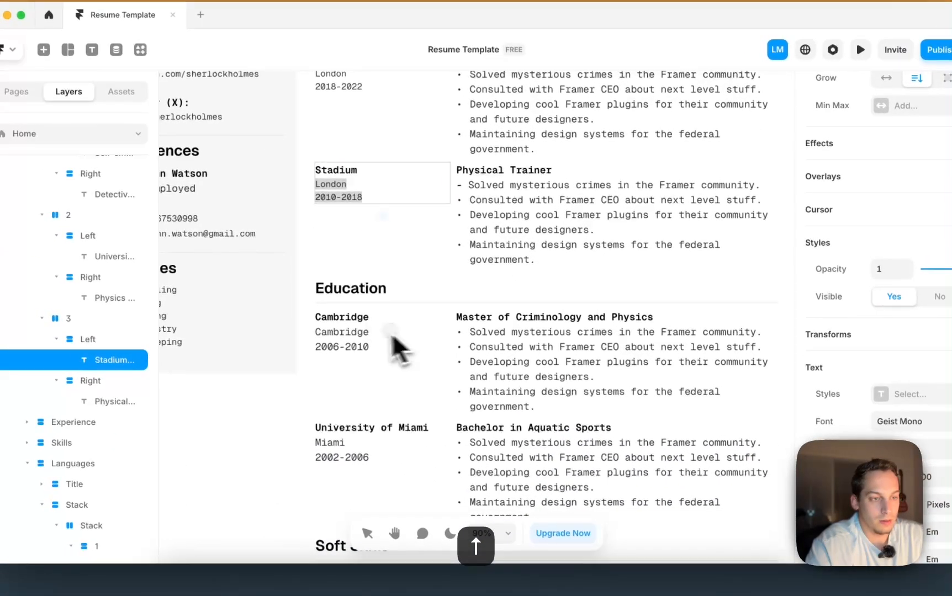
click(295, 428)
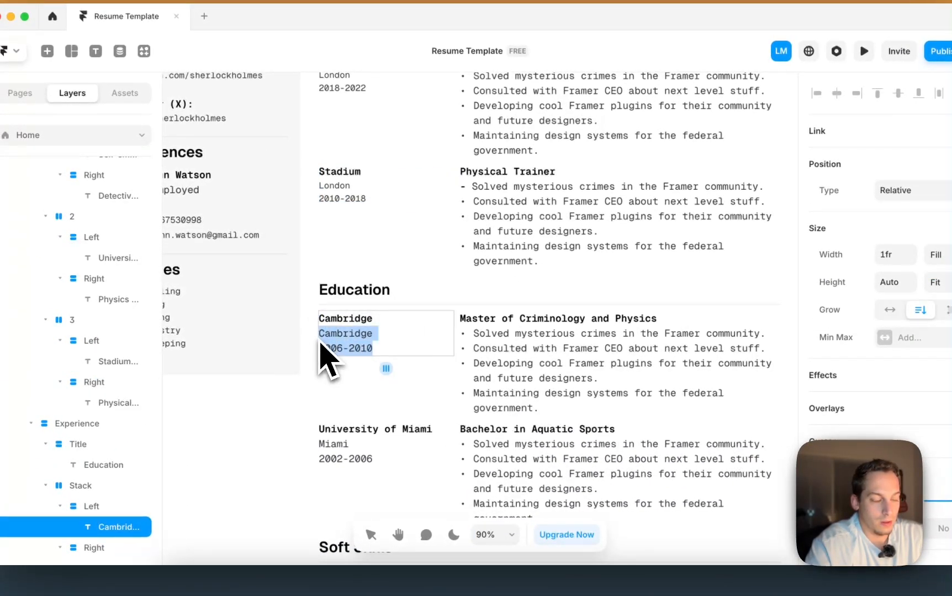
scroll(932, 407, down, 5)
click(891, 312)
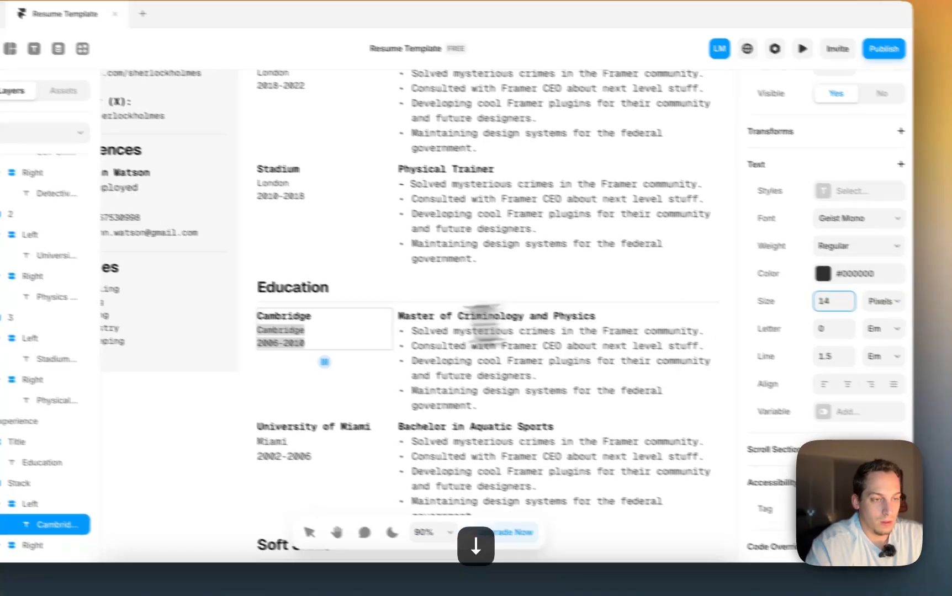
scroll(287, 326, down, 5)
- Lower the University of Miami entry's Miami and 2002-2006 lines to 14 px
click(268, 273)
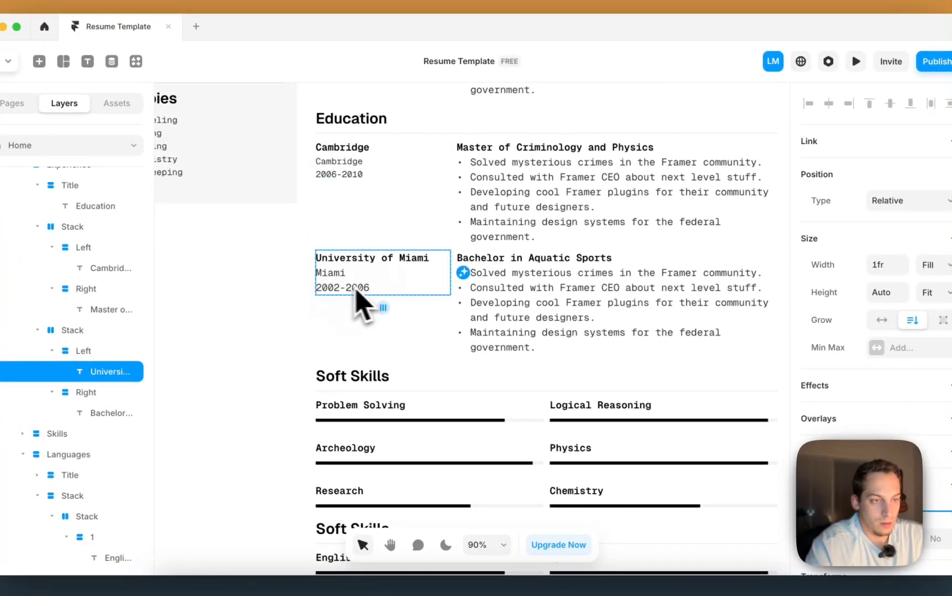
double_click(377, 287)
scroll(834, 350, down, 5)
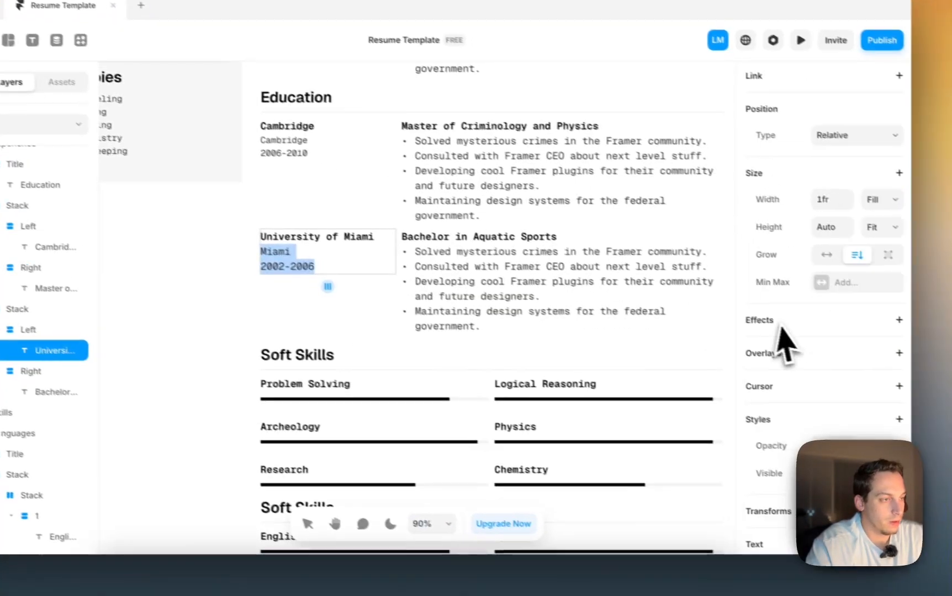
click(879, 474)
key(Down)
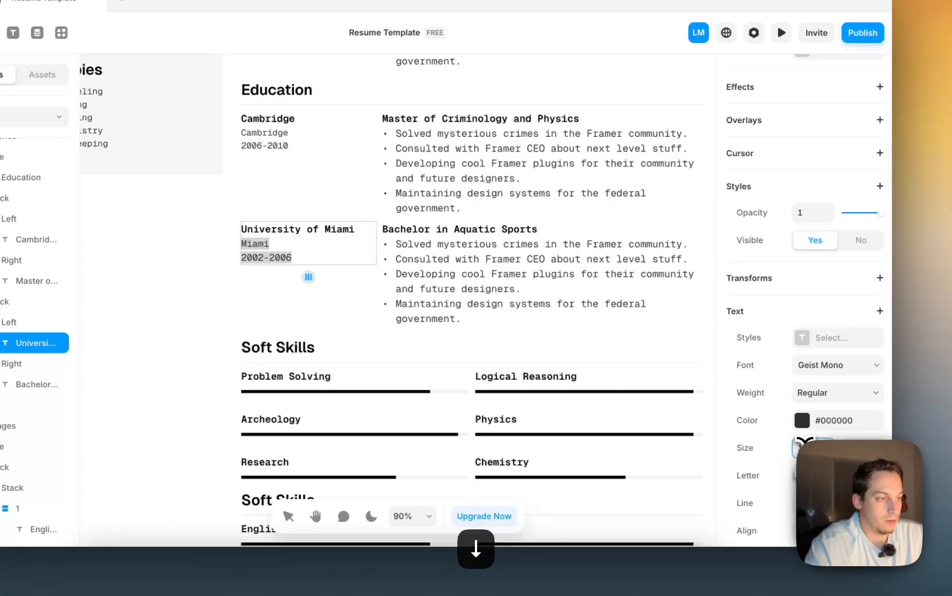
key(Down)
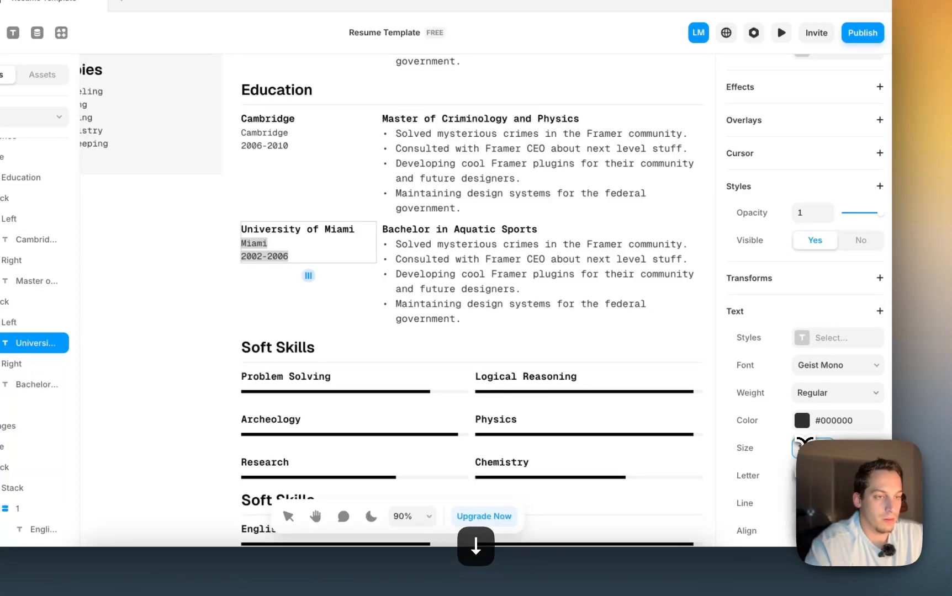
click(336, 290)
scroll(324, 262, down, 5)
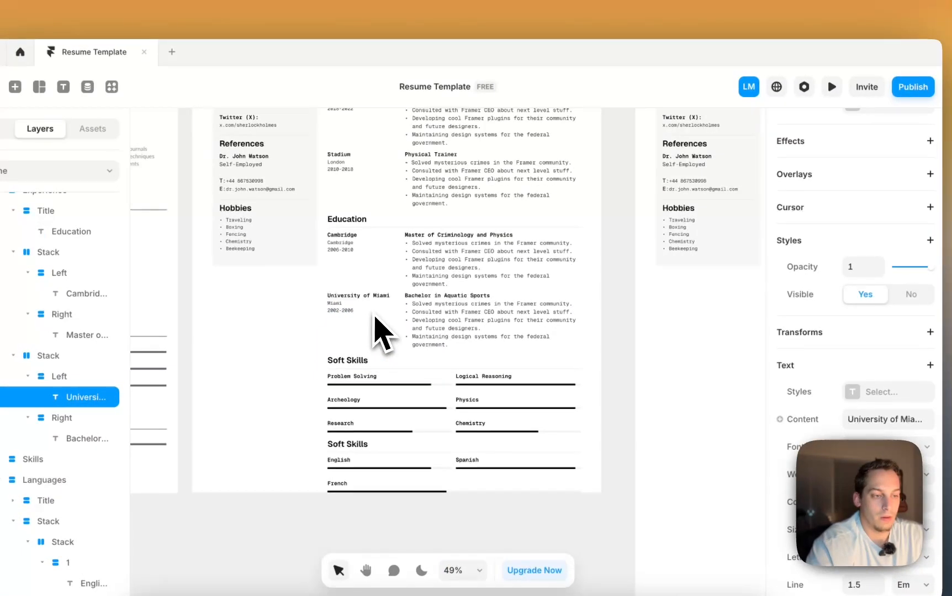
- Select the Desktop breakpoint frame and adjust its bottom padding
scroll(381, 326, down, 3)
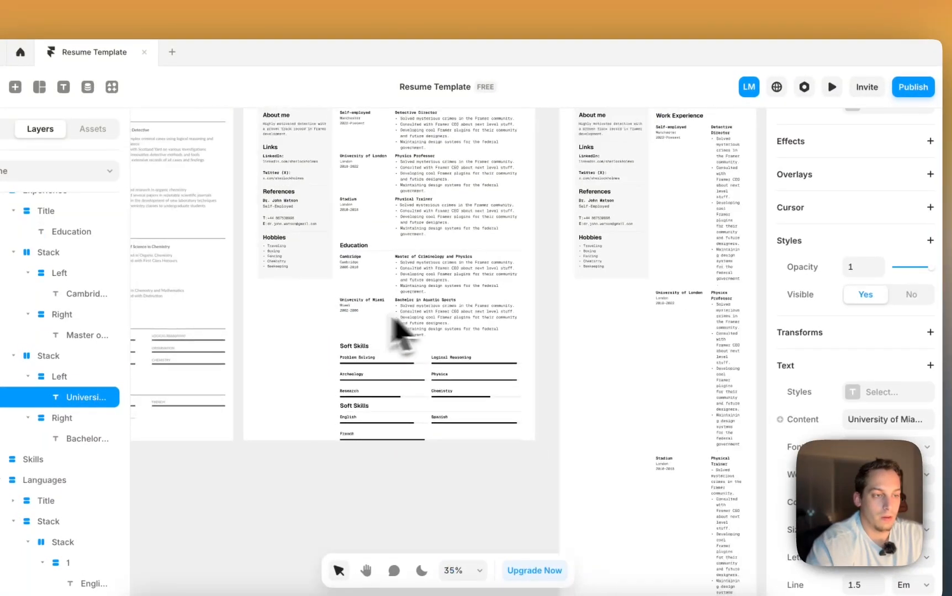
scroll(552, 323, up, 3)
click(412, 239)
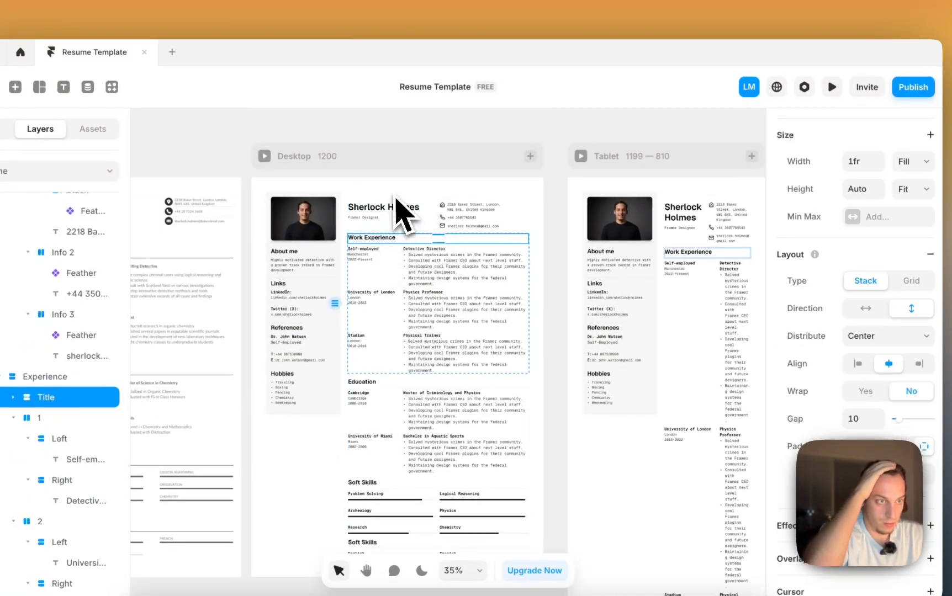
click(392, 193)
click(374, 181)
click(381, 156)
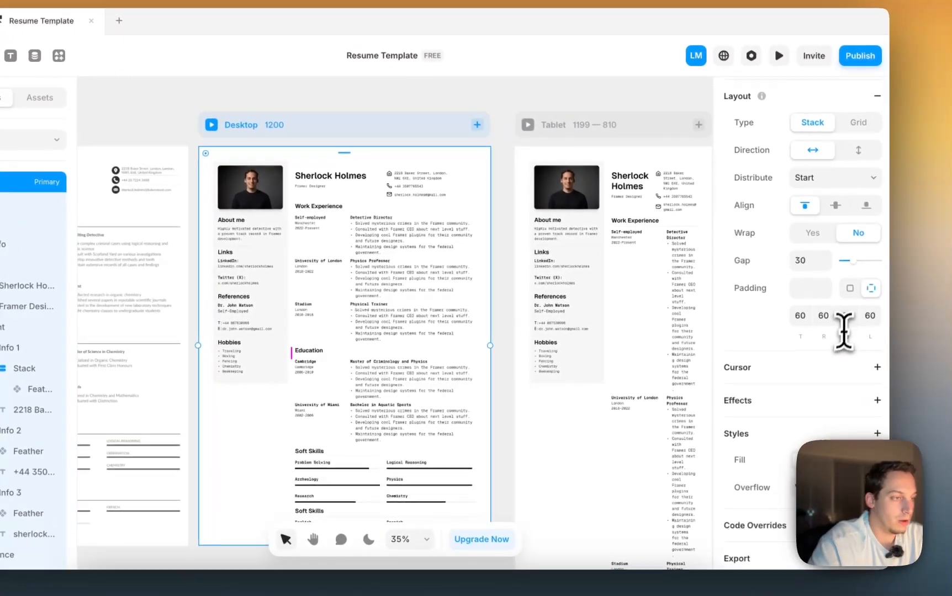
click(859, 326)
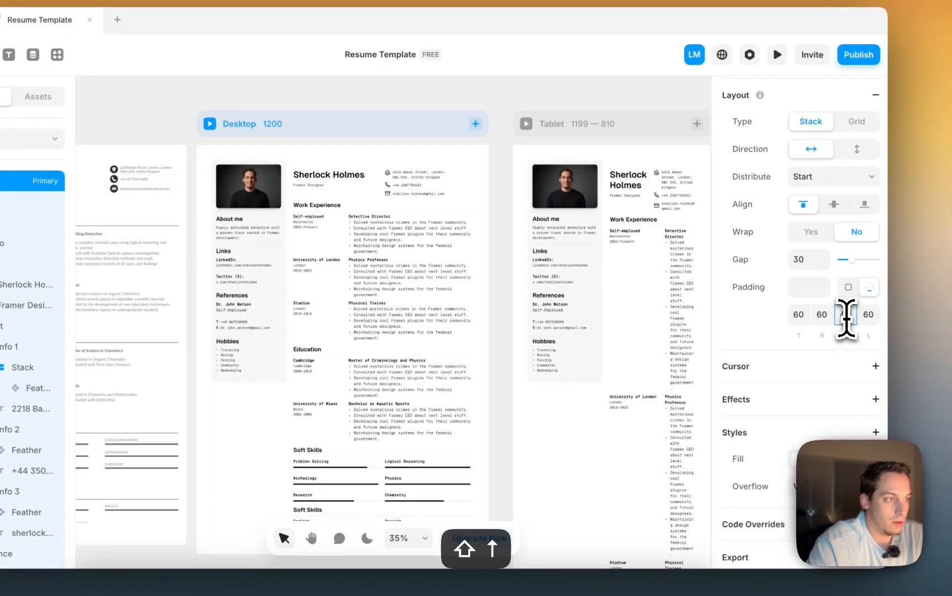
click(507, 208)
scroll(510, 208, right, 3)
scroll(517, 203, down, 3)
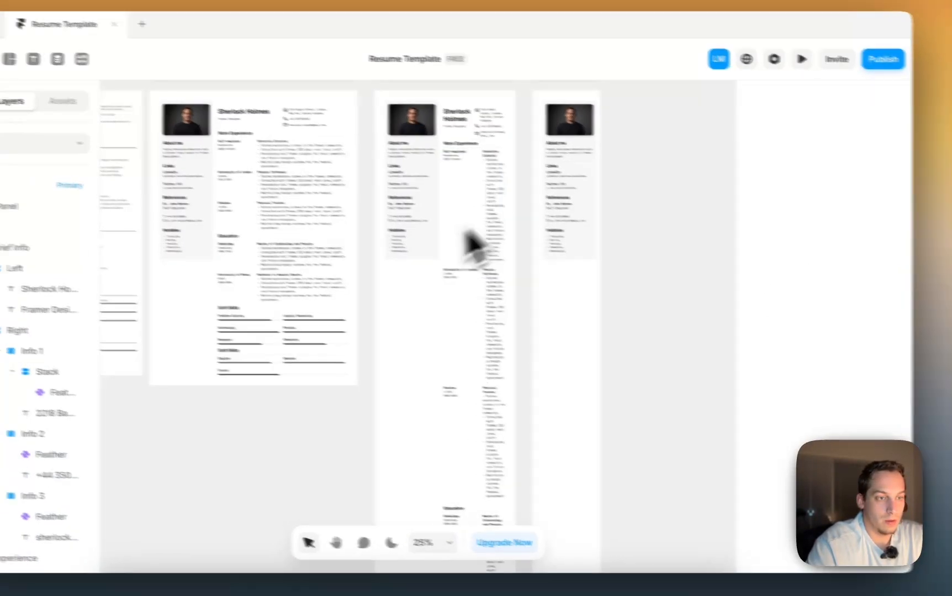
scroll(466, 234, down, 2)
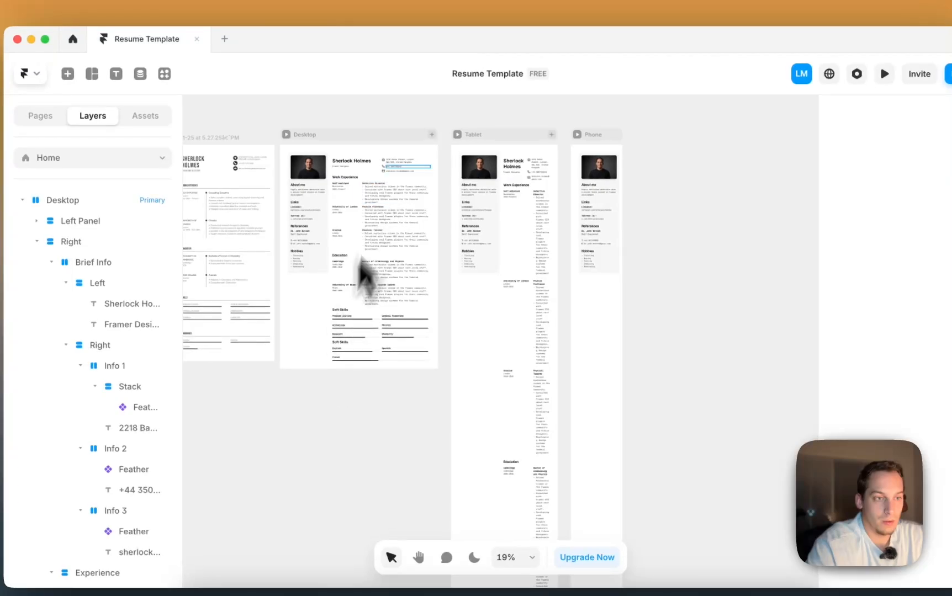
click(364, 135)
scroll(333, 398, up, 5)
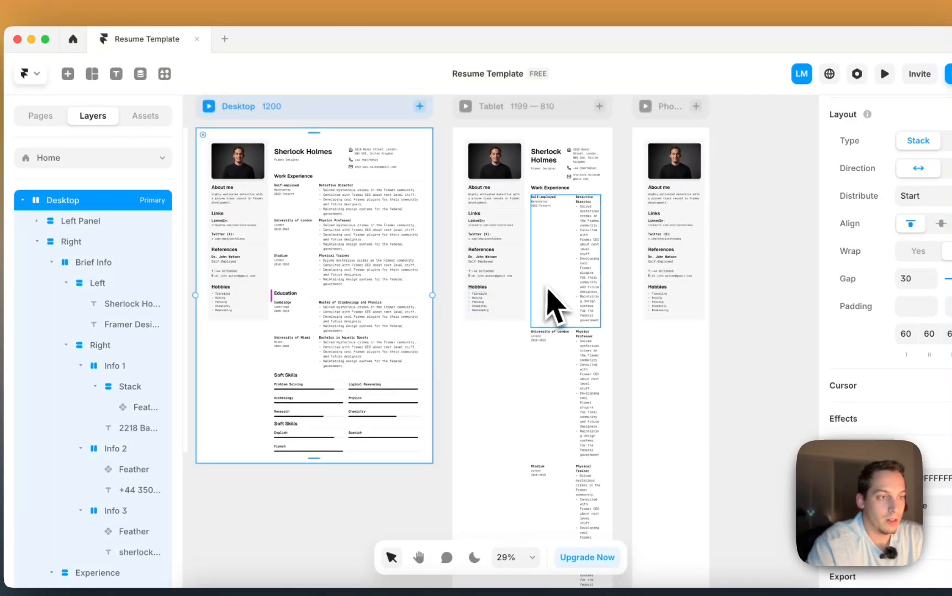
click(530, 281)
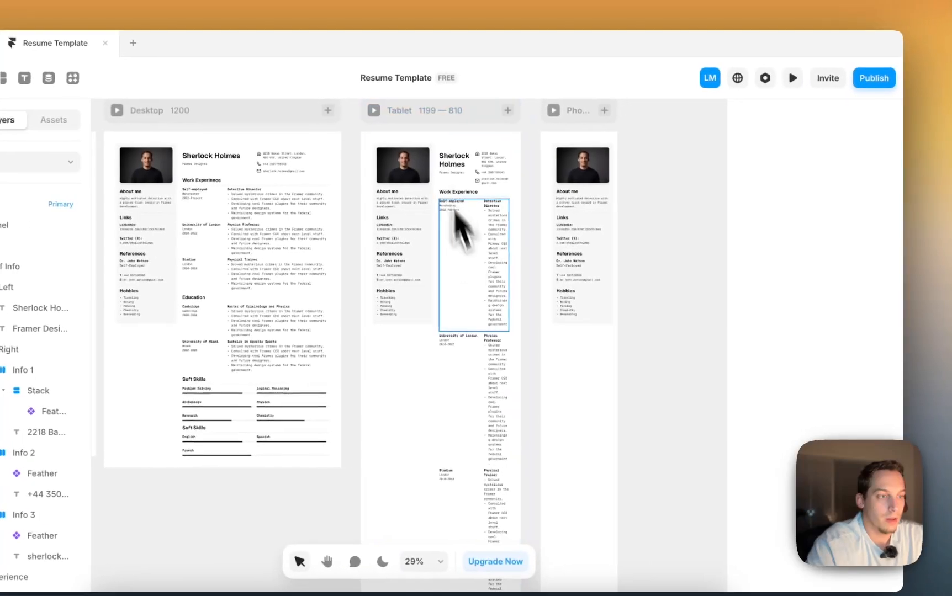
- On Tablet, set the header's layout direction to vertical so contact details sit under the name
click(485, 265)
click(867, 428)
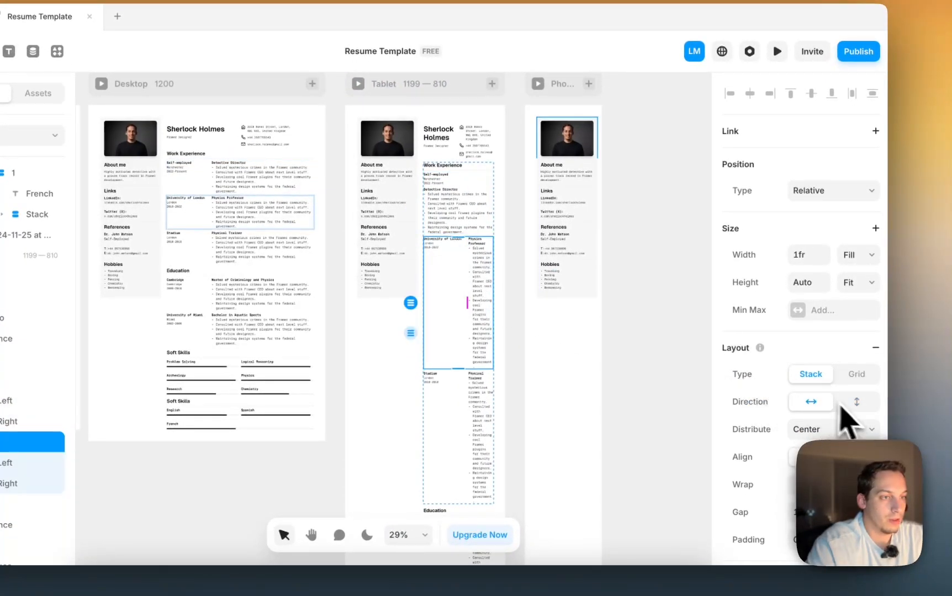
key(super+z)
scroll(463, 202, up, 3)
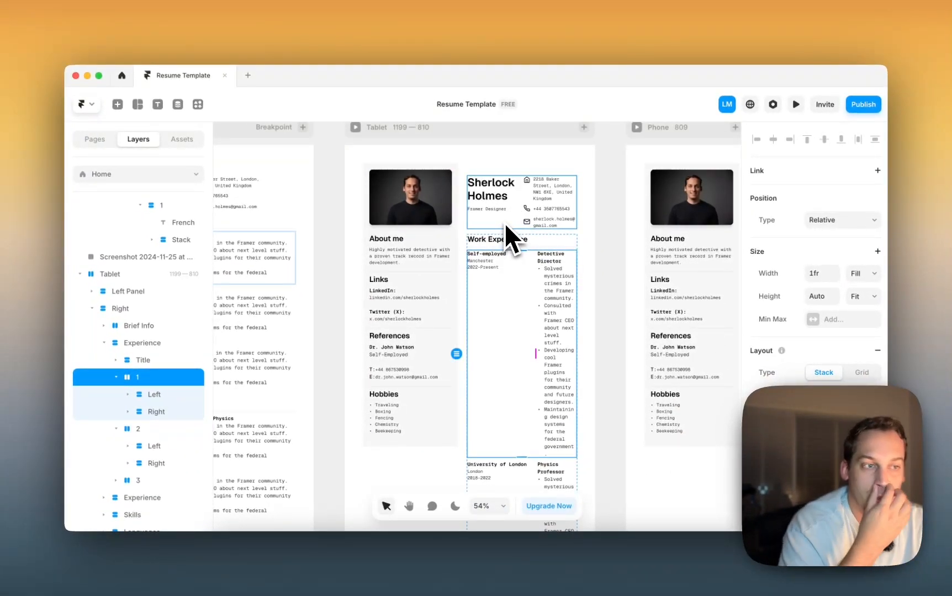
click(504, 223)
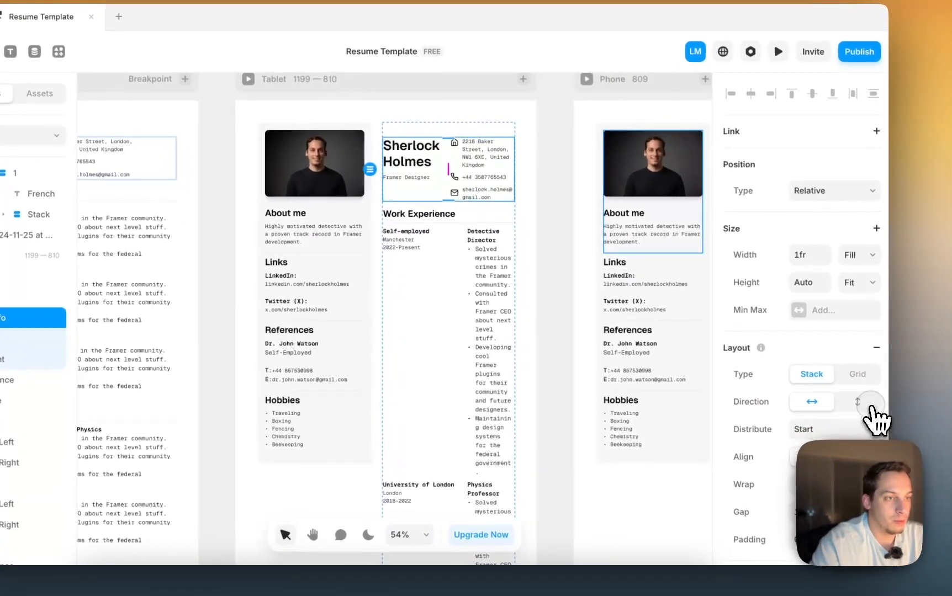
click(870, 398)
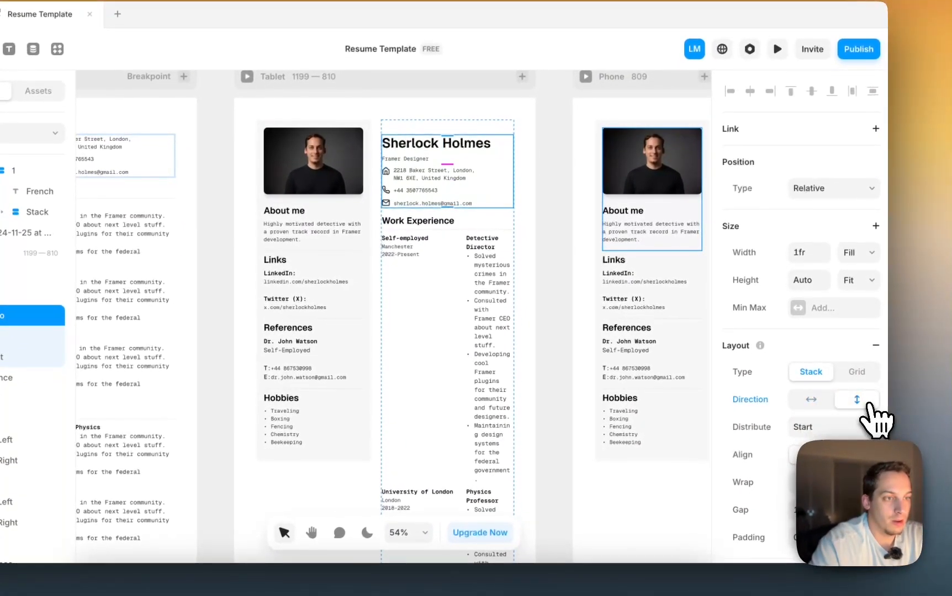
scroll(788, 444, down, 2)
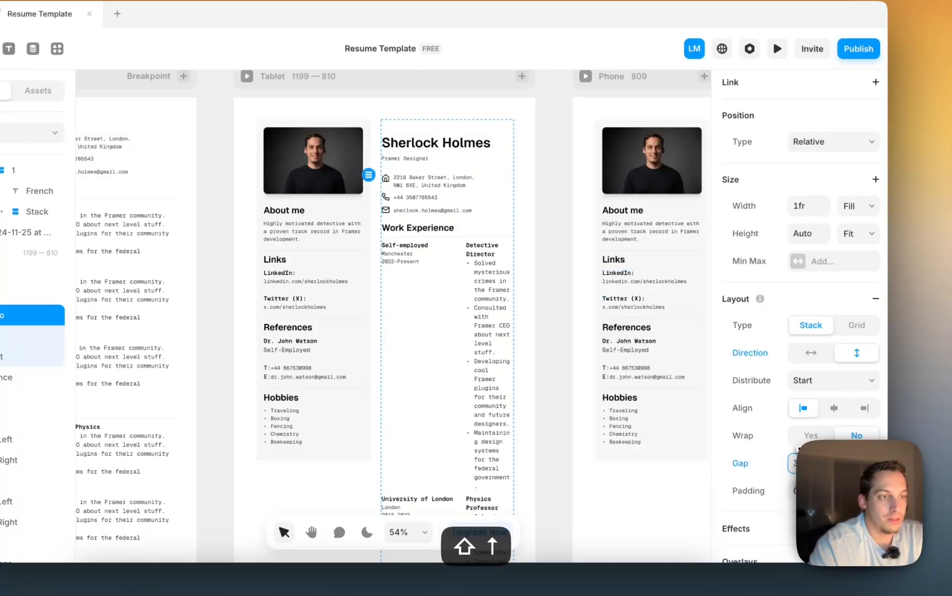
- Stack the Self-employed, University of London, Stadium, Cambridge and University of Miami rows vertically
super+click(441, 272)
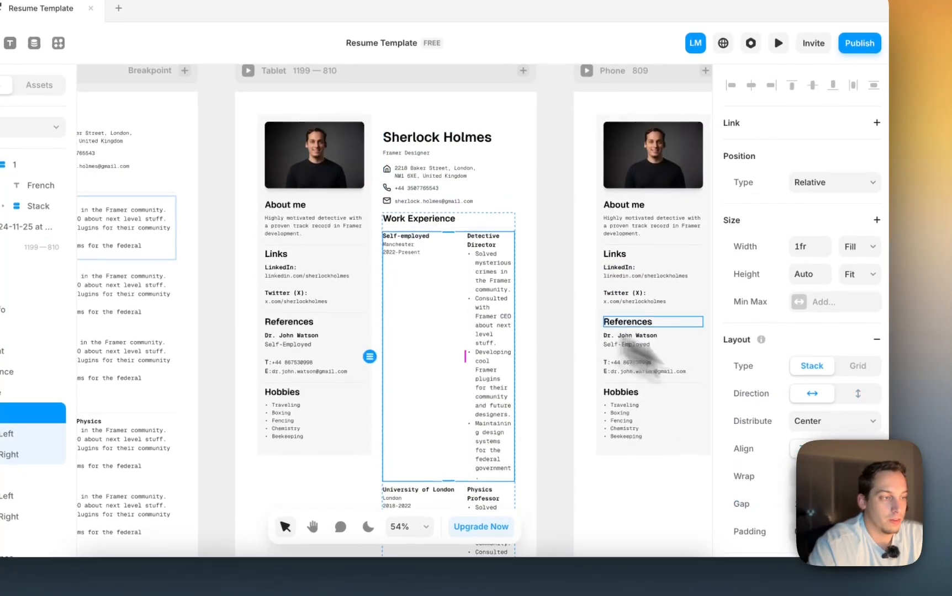
click(856, 385)
scroll(463, 276, down, 3)
super+click(453, 273)
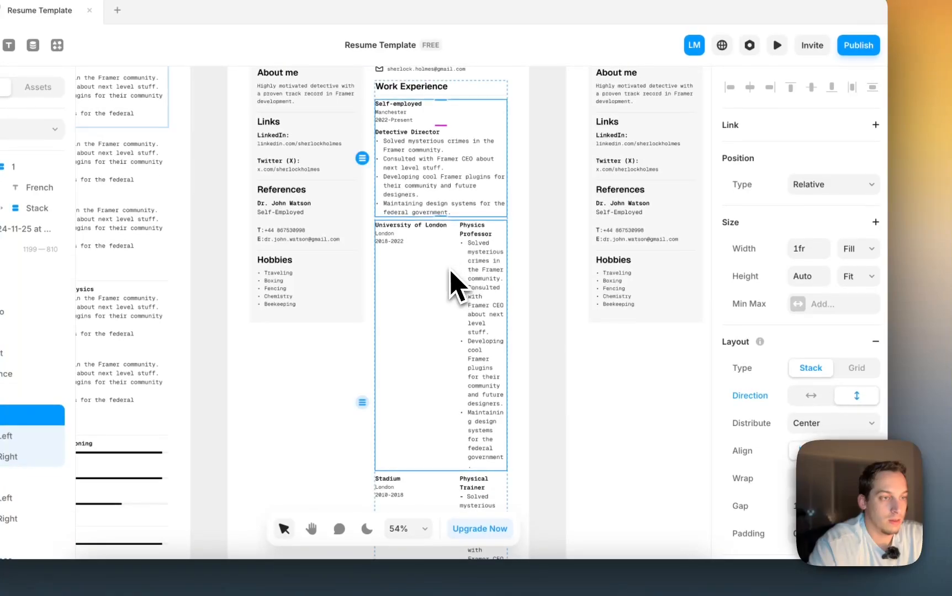
click(845, 392)
scroll(446, 301, down, 3)
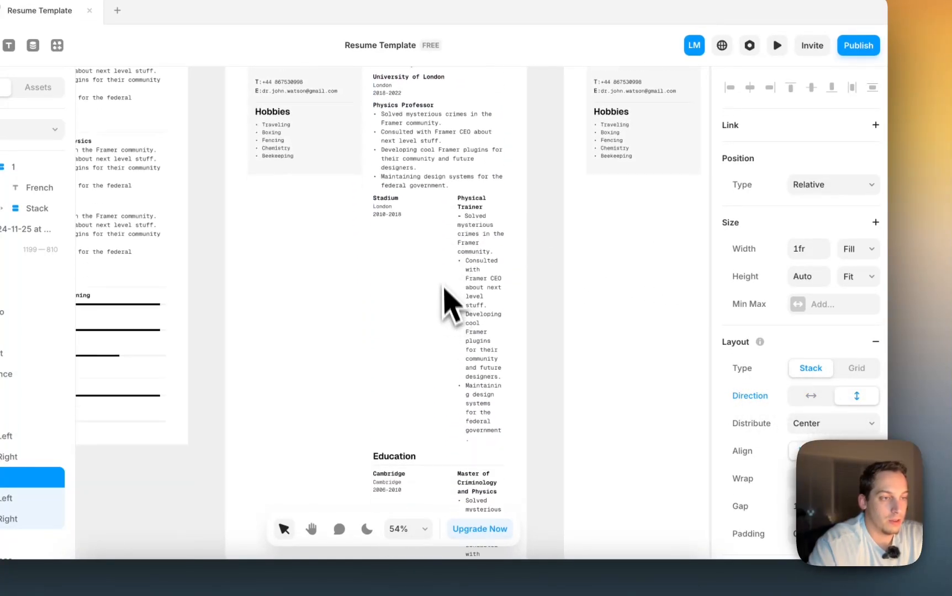
click(856, 396)
scroll(452, 323, down, 3)
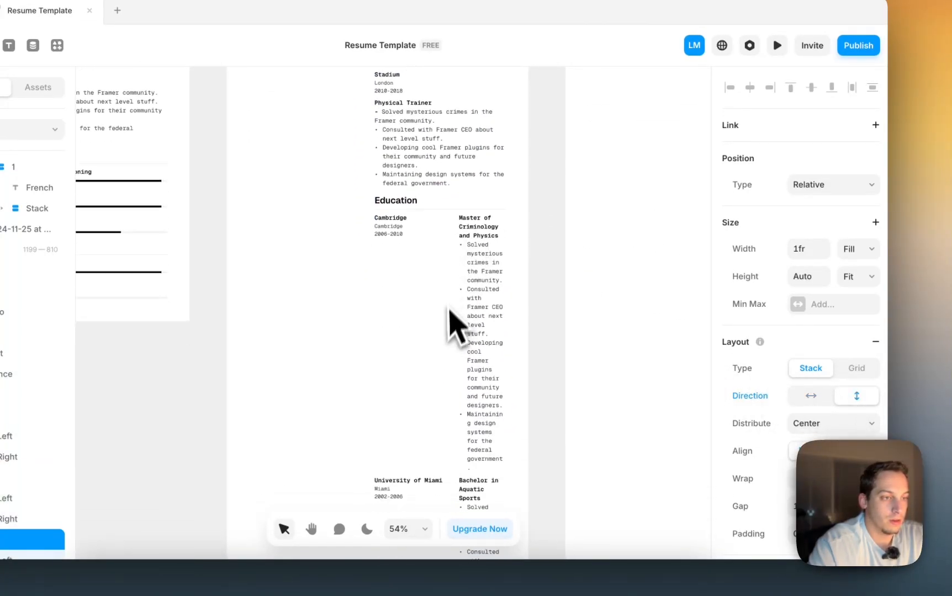
super+click(454, 284)
click(871, 394)
scroll(608, 318, down, 3)
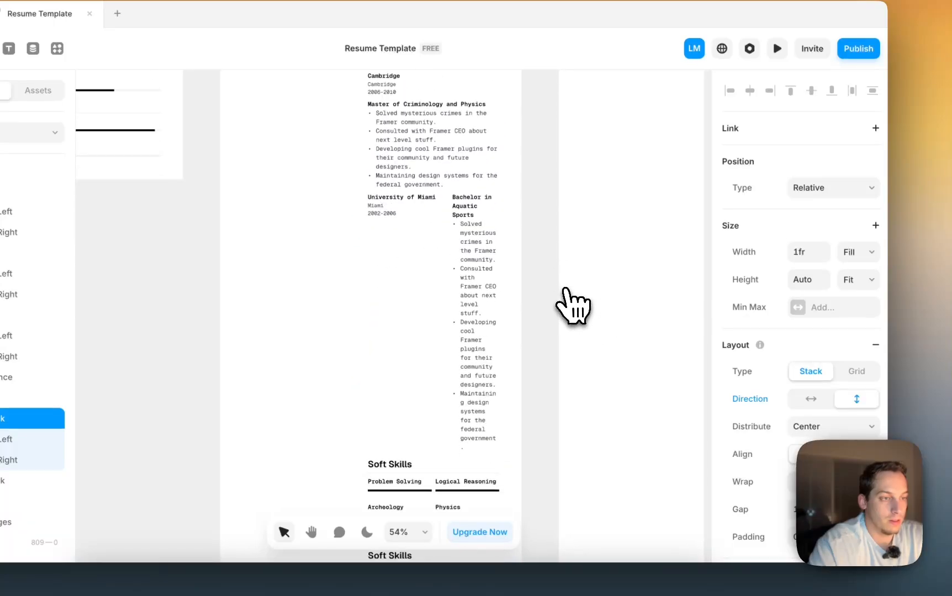
super+click(440, 256)
click(858, 386)
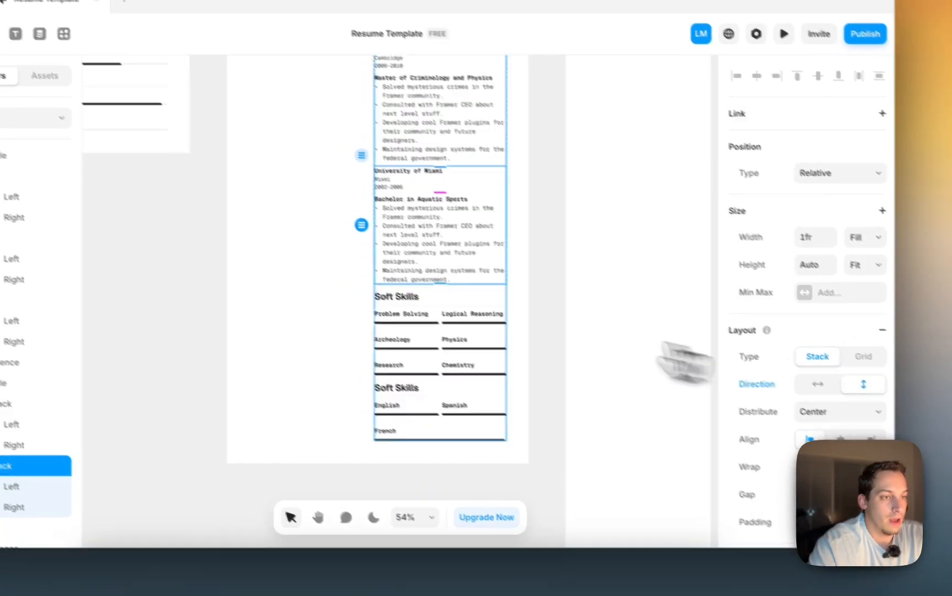
scroll(522, 337, down, 3)
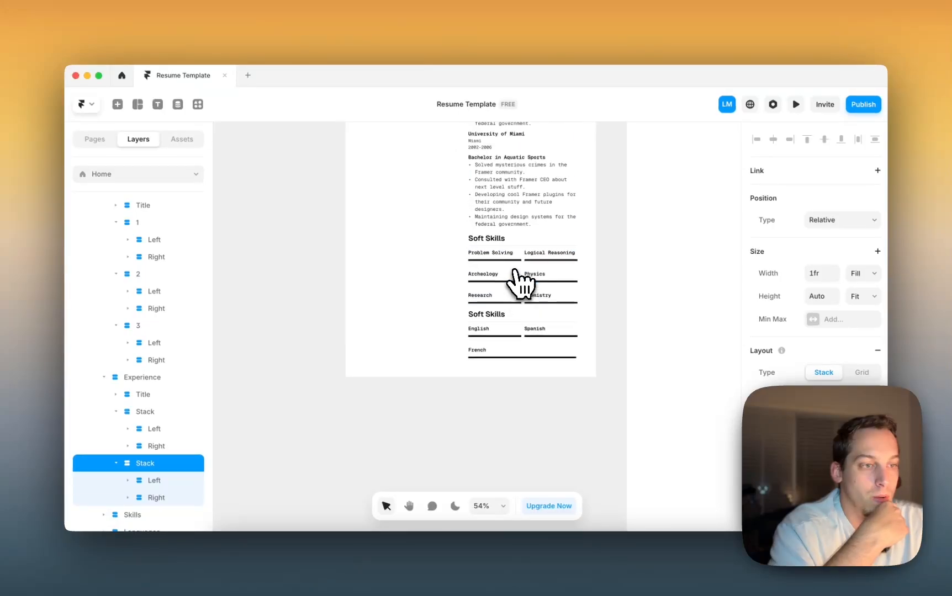
scroll(515, 271, up, 5)
scroll(511, 268, down, 5)
scroll(520, 268, up, 5)
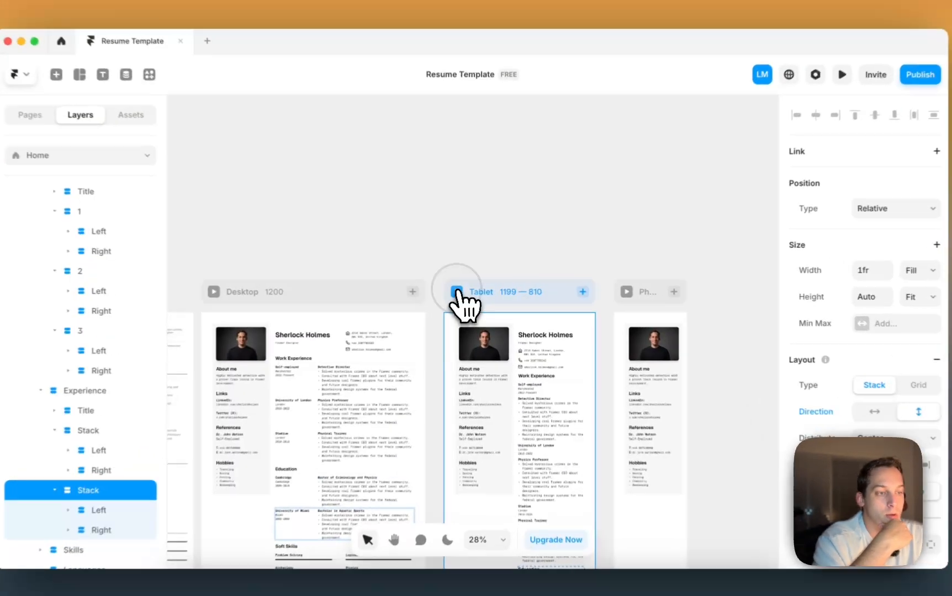
click(462, 291)
scroll(516, 298, down, 8)
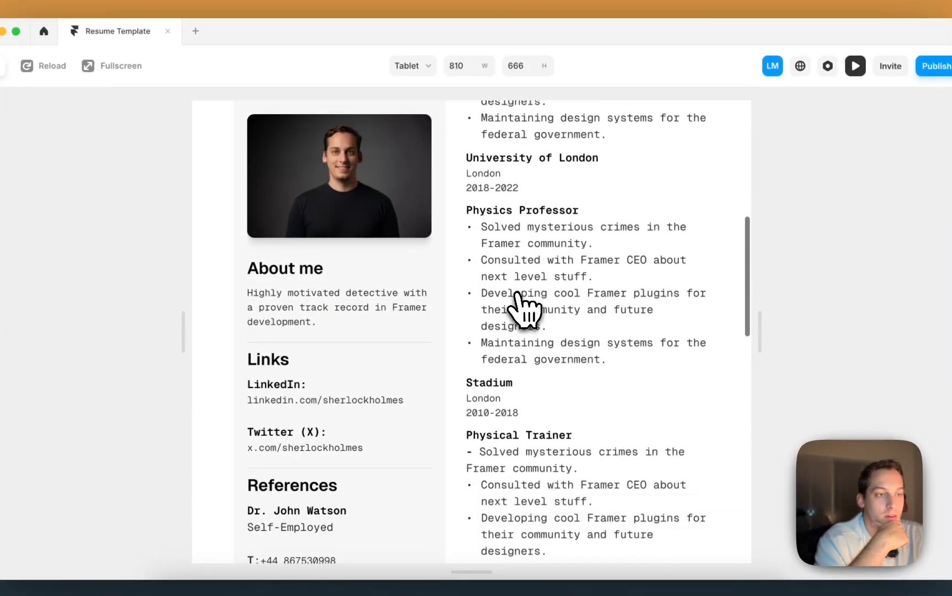
scroll(521, 309, down, 10)
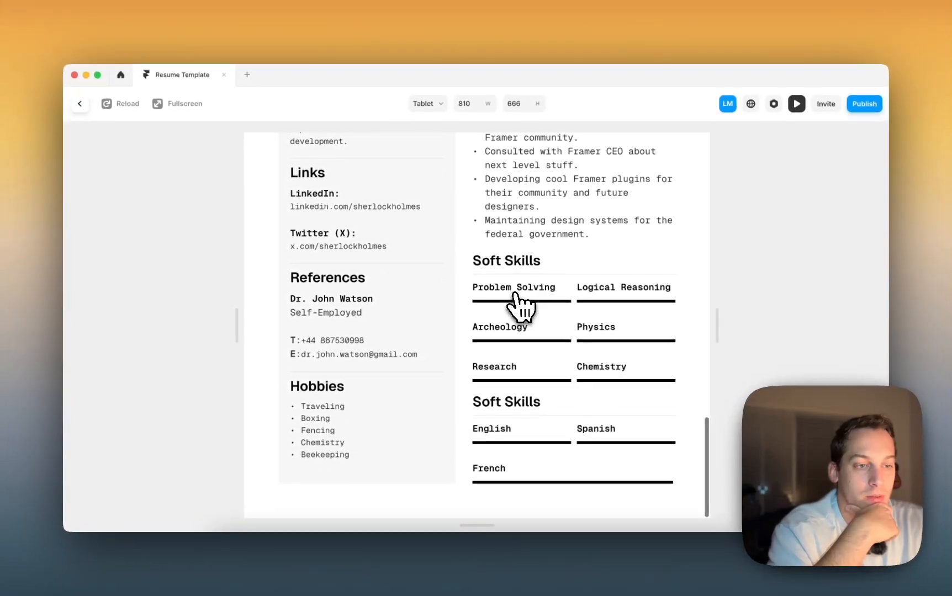
scroll(516, 304, up, 15)
scroll(387, 337, down, 1)
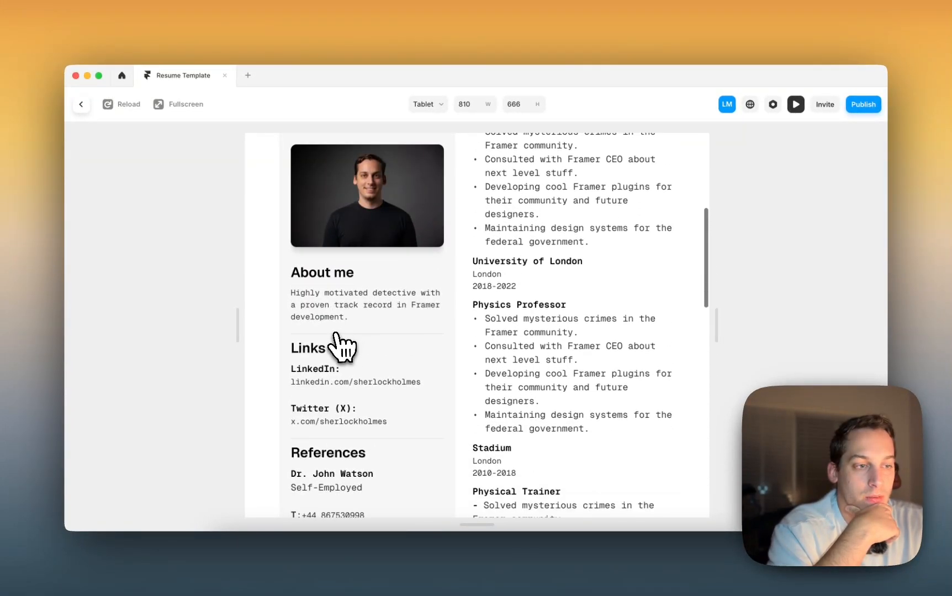
scroll(343, 347, down, 3)
scroll(339, 344, up, 10)
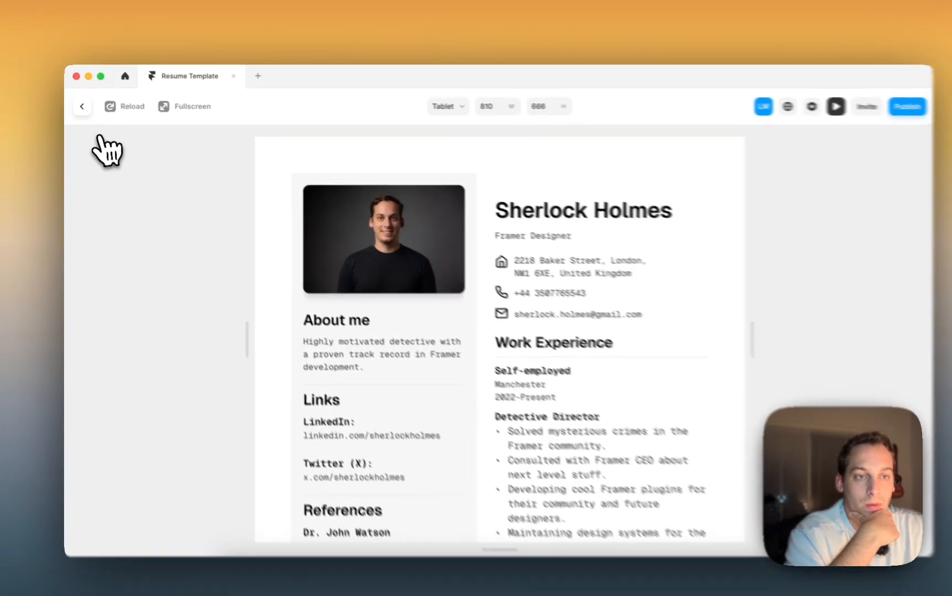
click(82, 106)
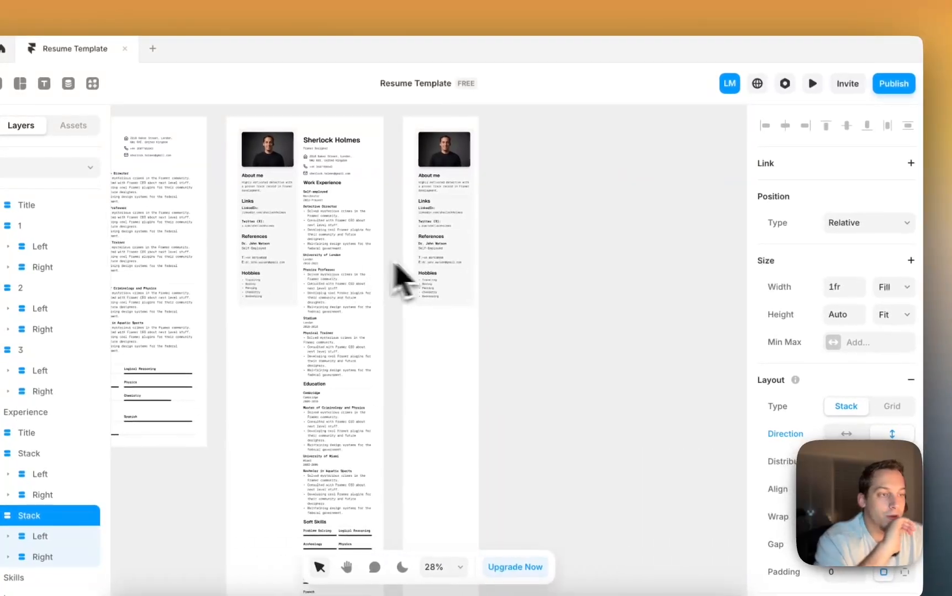
- Set the Phone breakpoint frame's layout direction to vertical
click(465, 248)
click(403, 162)
scroll(410, 144, up, 1)
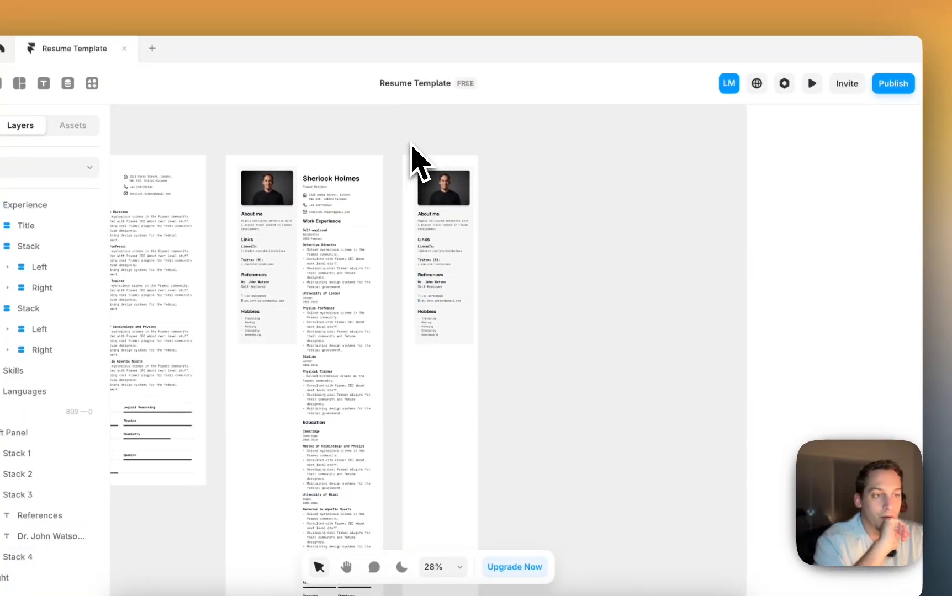
click(422, 147)
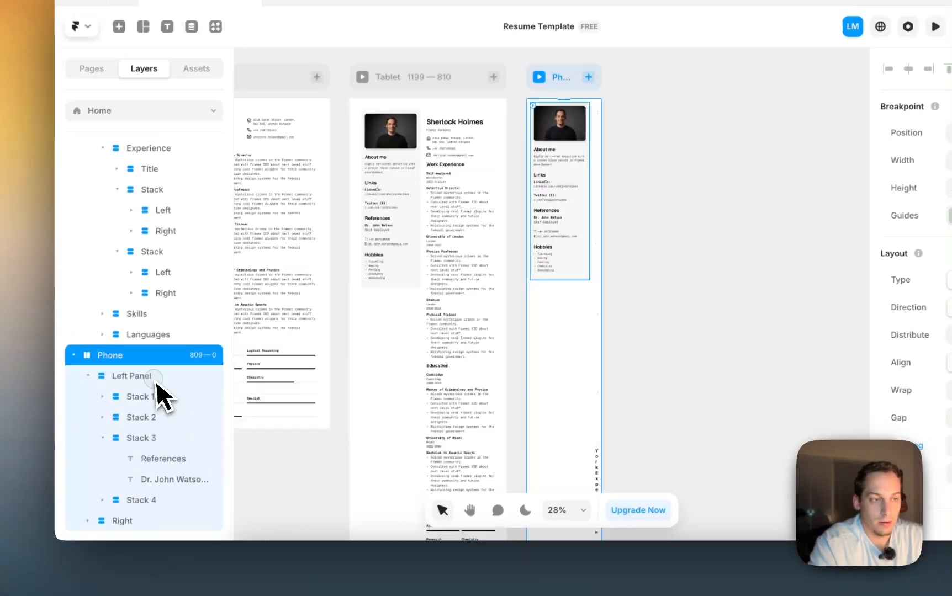
click(82, 407)
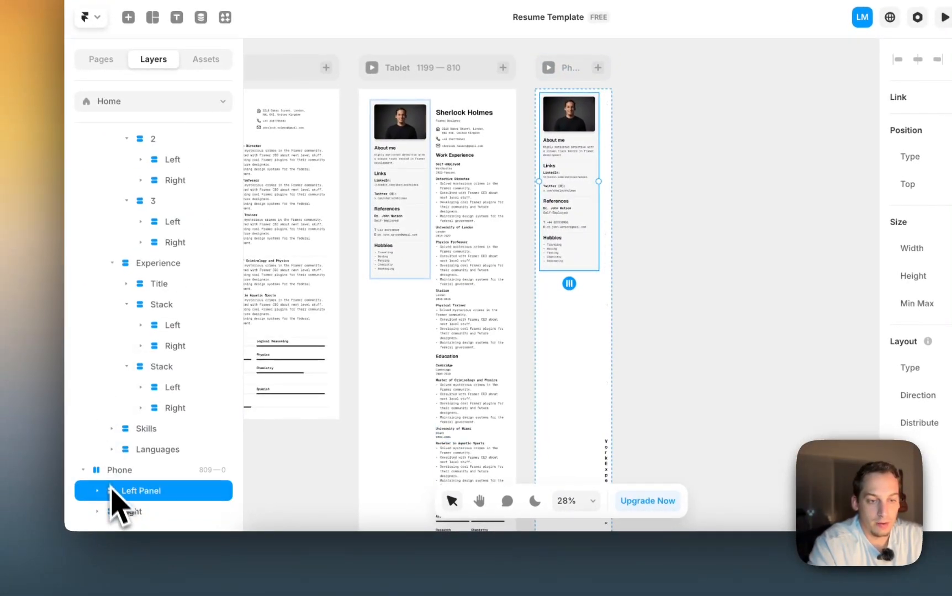
click(129, 476)
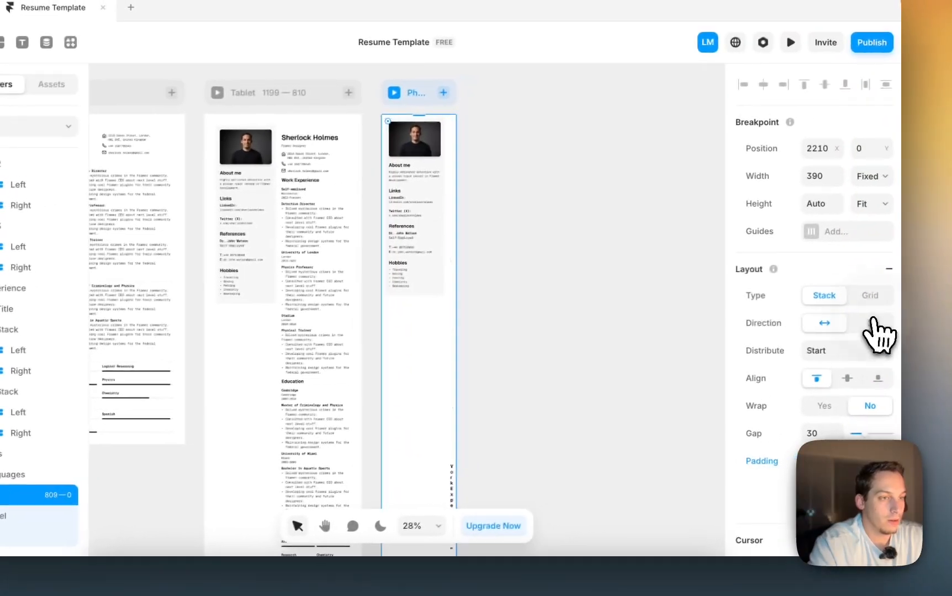
click(872, 324)
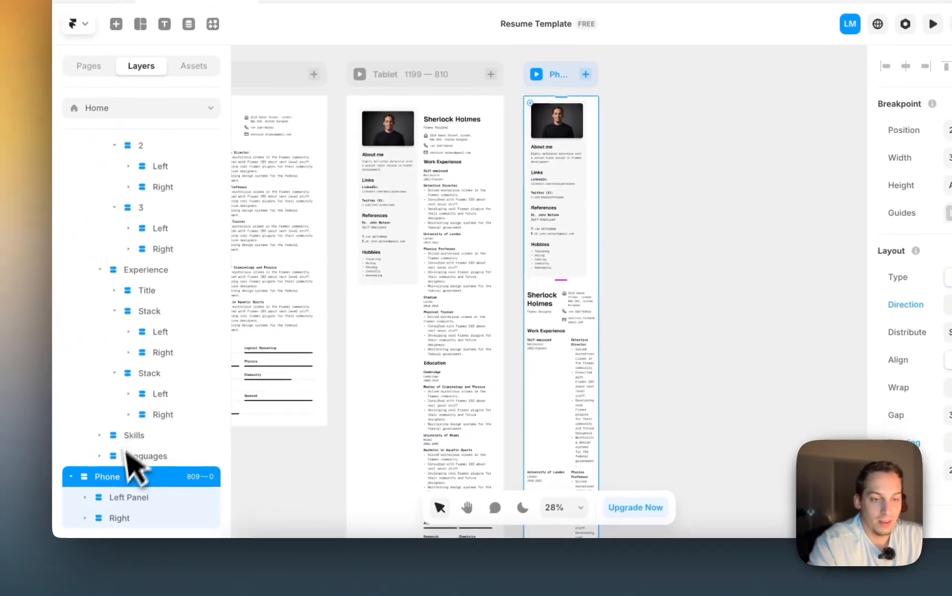
- Make the Phone's Left Panel width Fill so it spans the full width
click(108, 515)
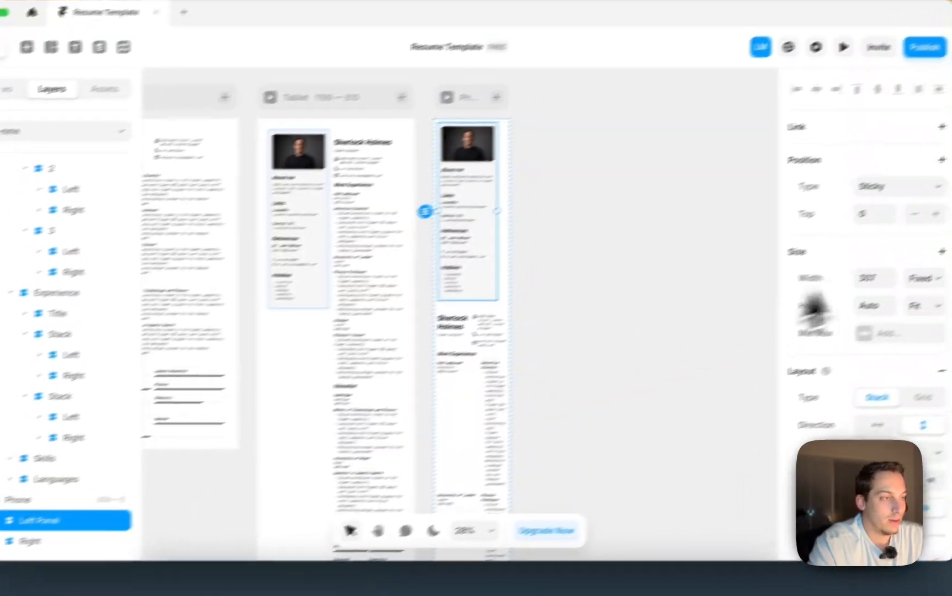
click(870, 306)
click(853, 337)
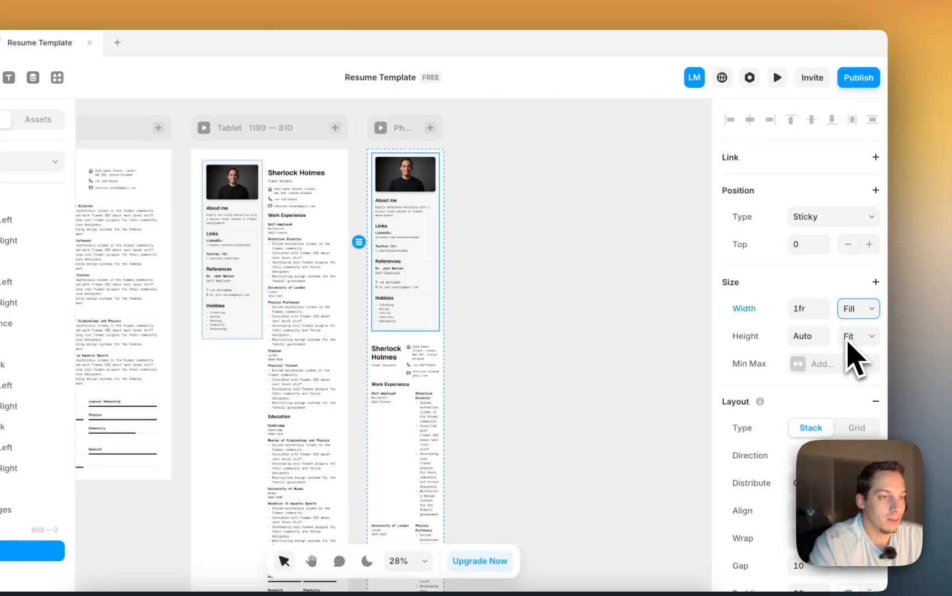
scroll(435, 280, down, 2)
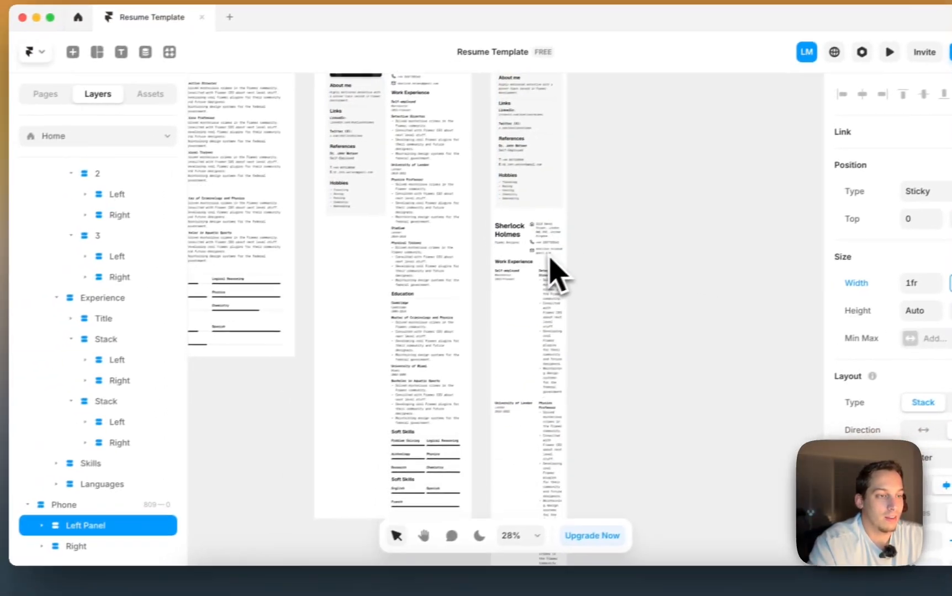
scroll(430, 252, up, 2)
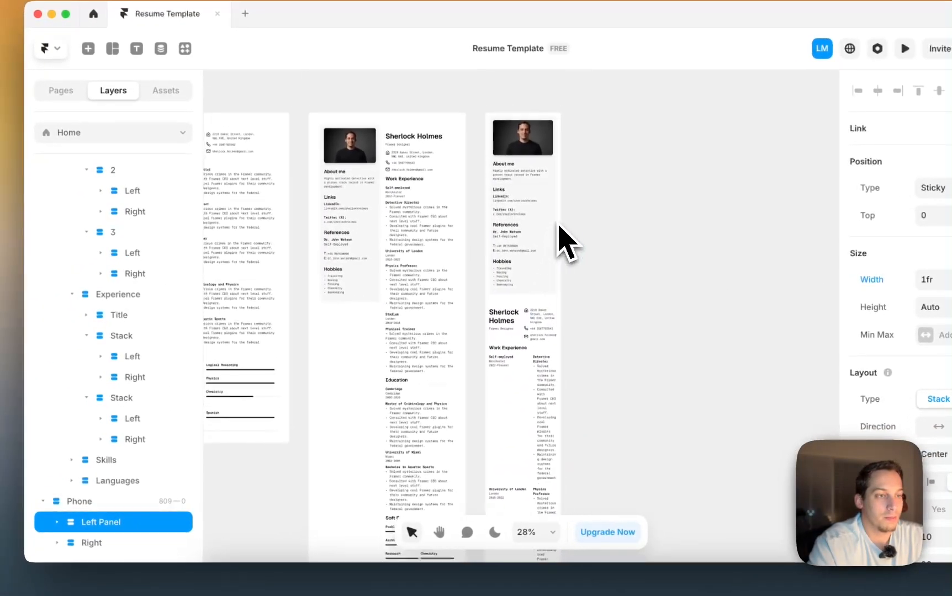
scroll(566, 243, down, 2)
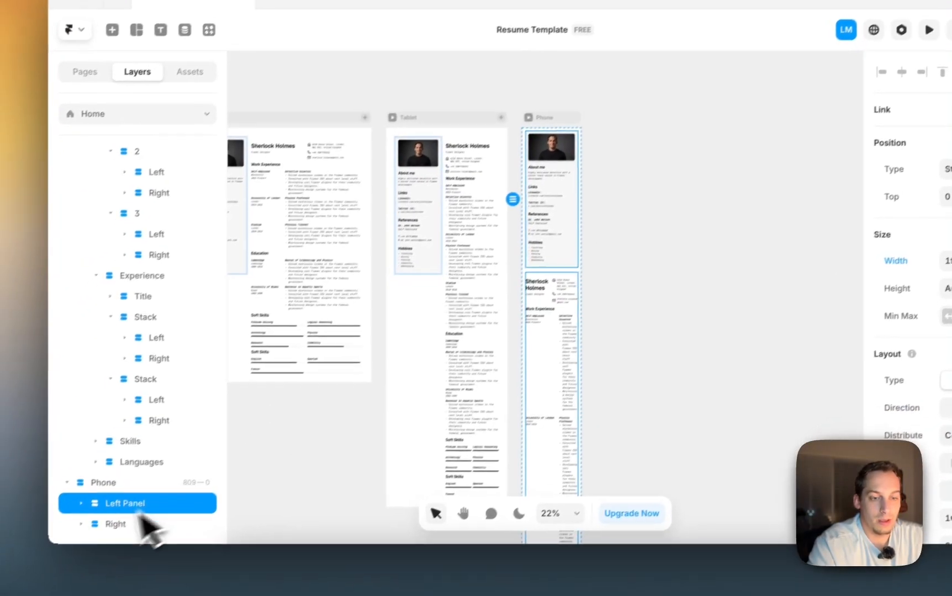
click(91, 543)
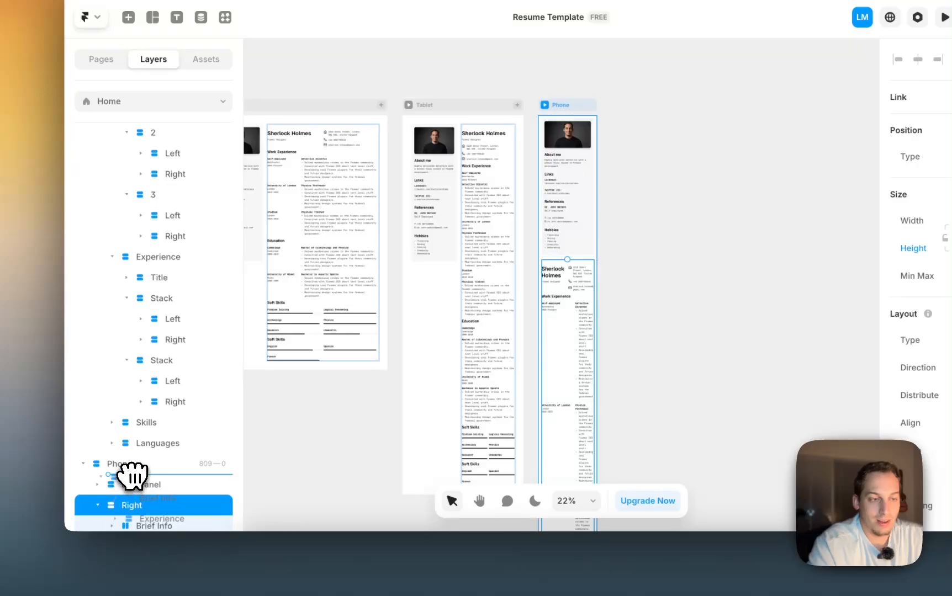
- Try moving the phone's Right column above the Left Panel, then undo that reorder
drag(132, 474, 133, 476)
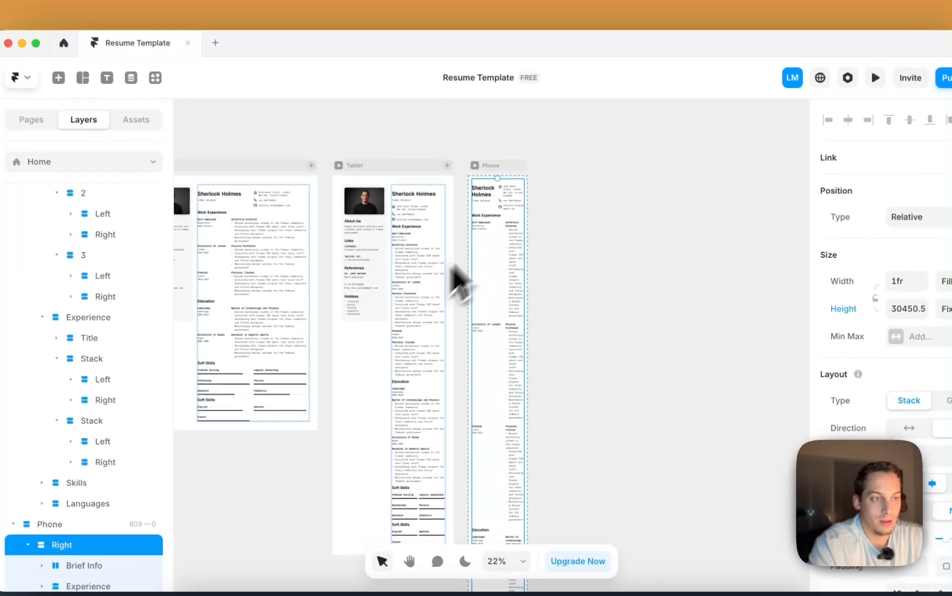
scroll(522, 221, up, 3)
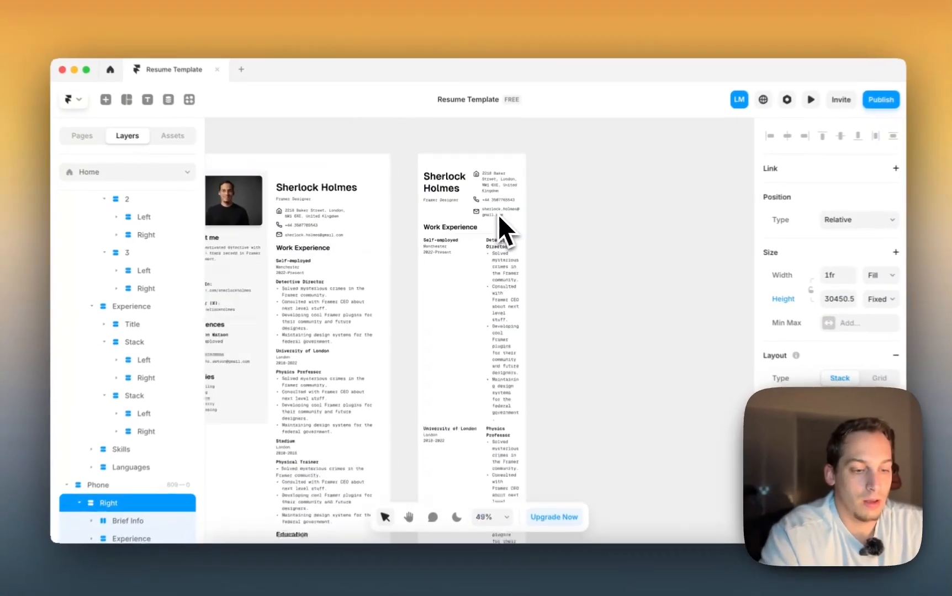
key(super+z)
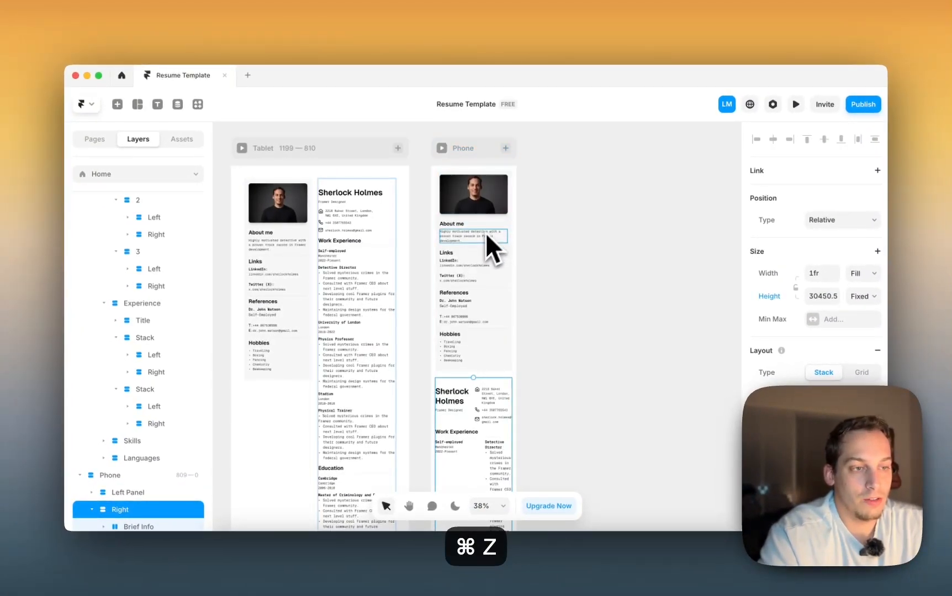
scroll(486, 233, down, 5)
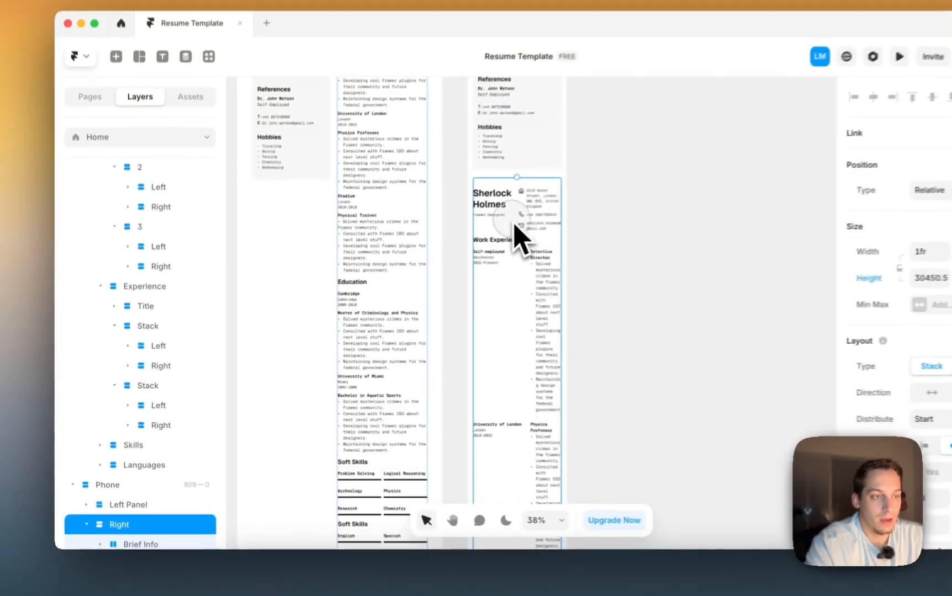
scroll(185, 502, down, 2)
- Stack the Brief Info group vertically with its spacing raised to 30
click(143, 470)
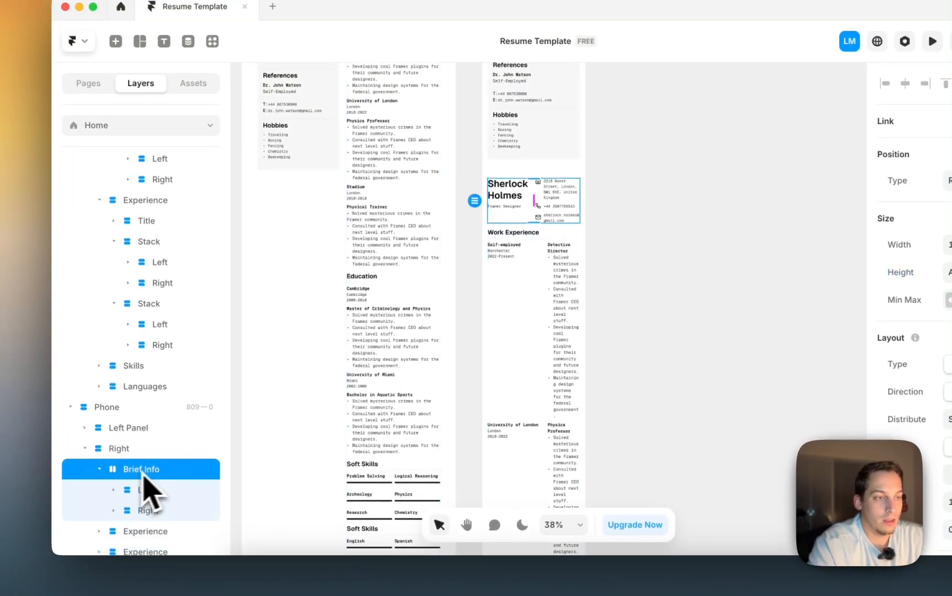
click(862, 398)
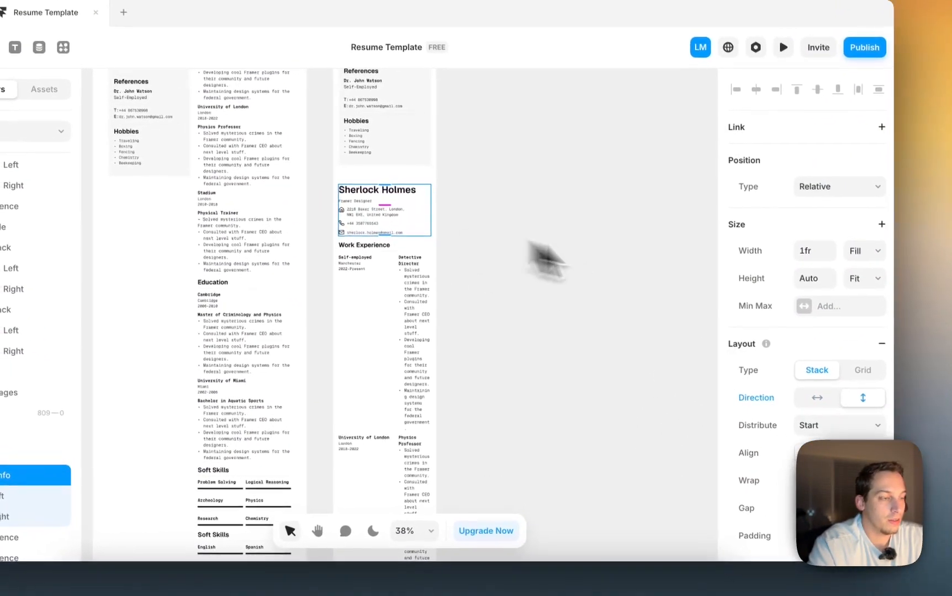
scroll(801, 370, down, 3)
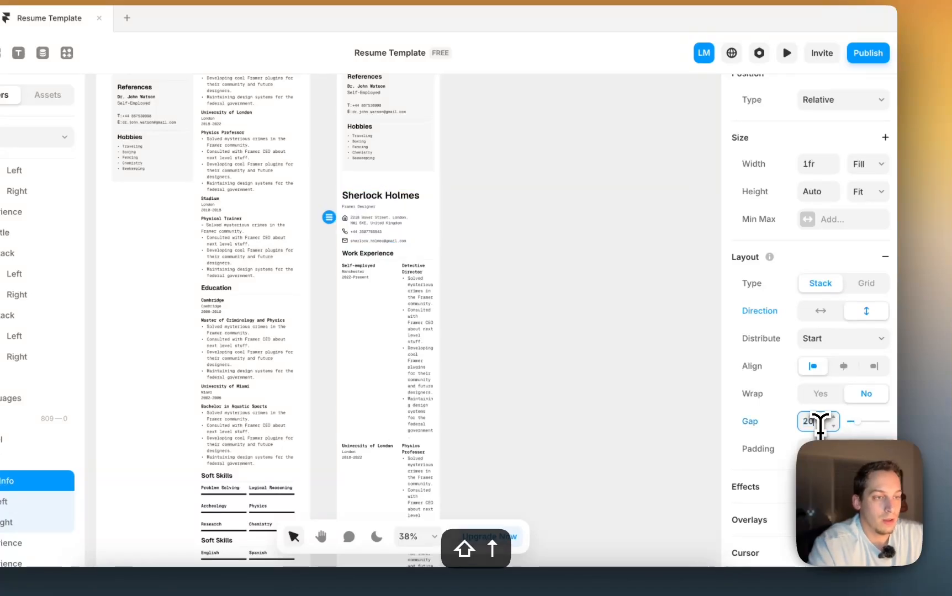
key(shift+Up)
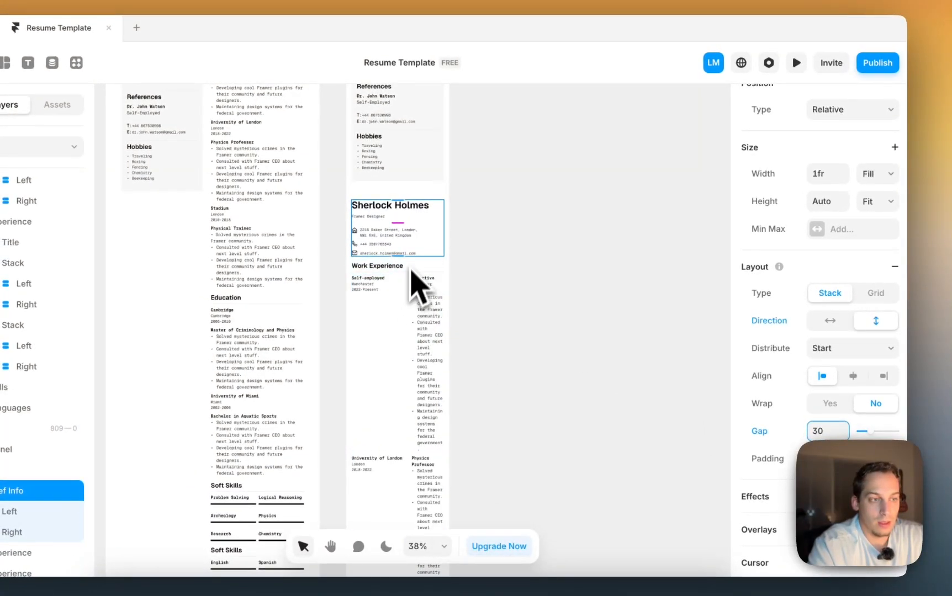
click(425, 260)
scroll(773, 364, down, 4)
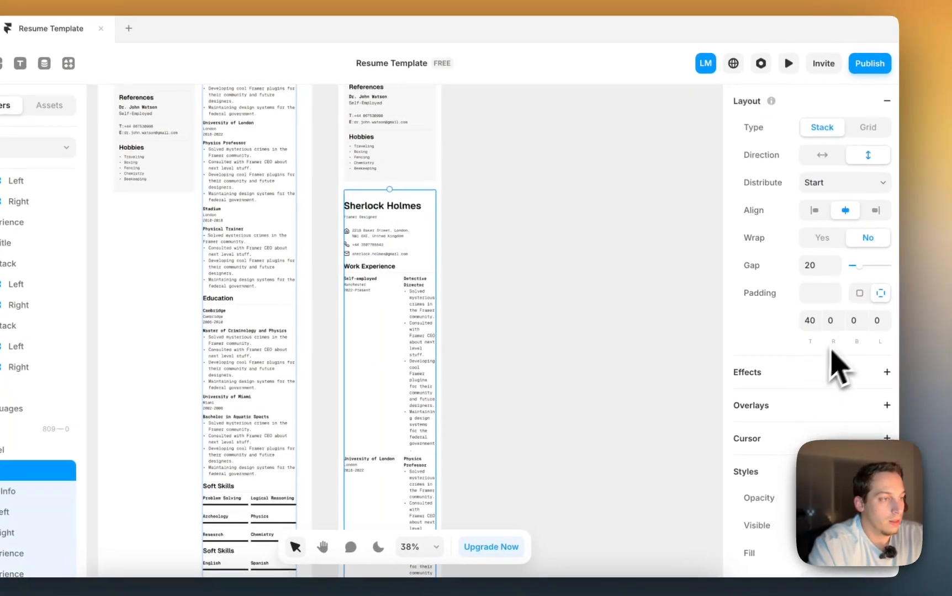
scroll(817, 289, down, 3)
scroll(817, 290, up, 2)
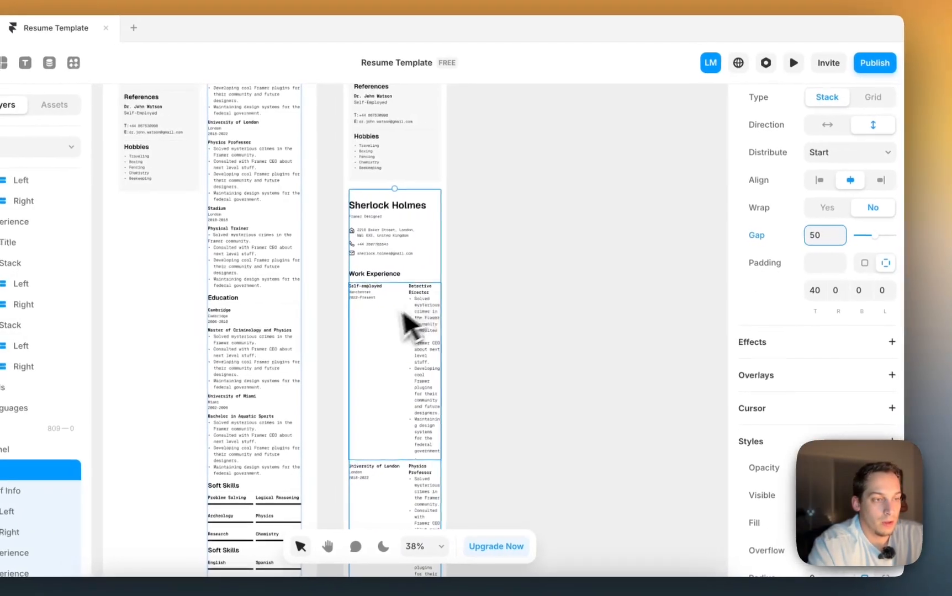
- Stack the Self-employed and University of London rows vertically
super+click(389, 312)
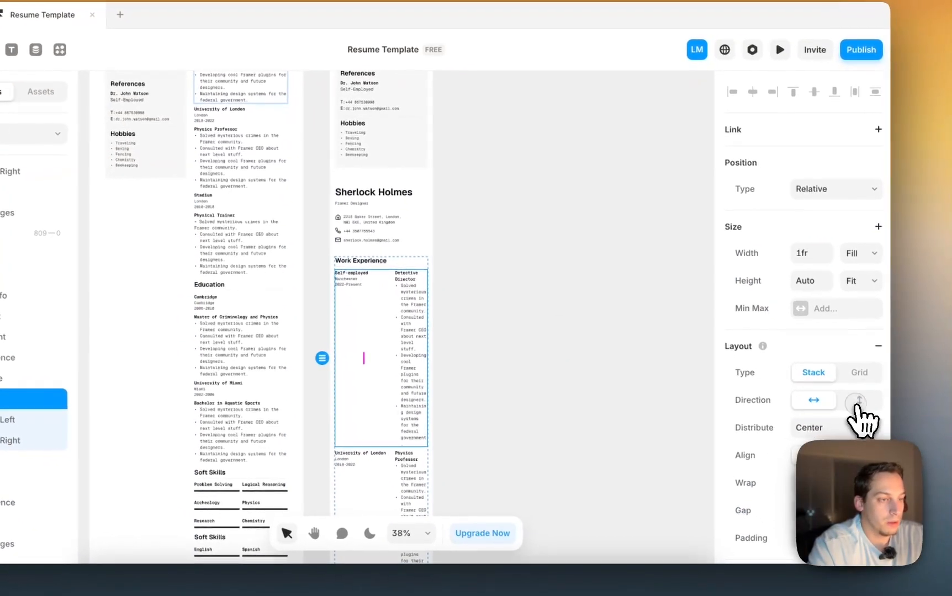
click(856, 402)
scroll(386, 238, down, 3)
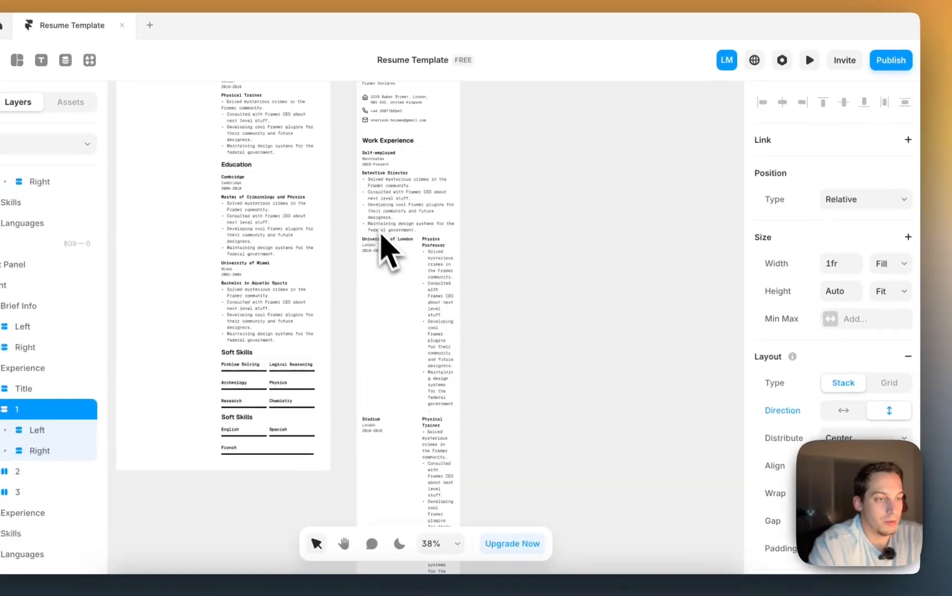
super+click(373, 276)
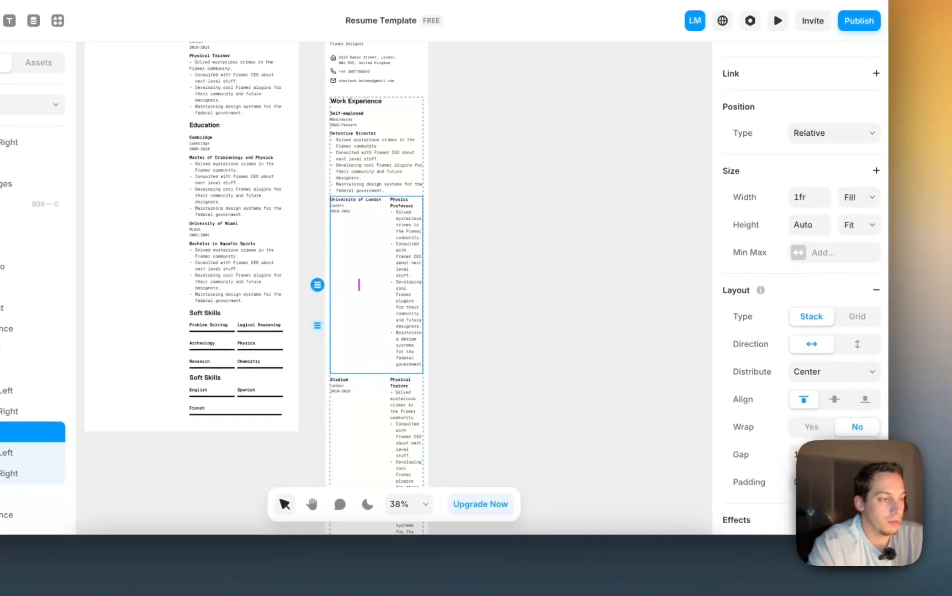
click(857, 347)
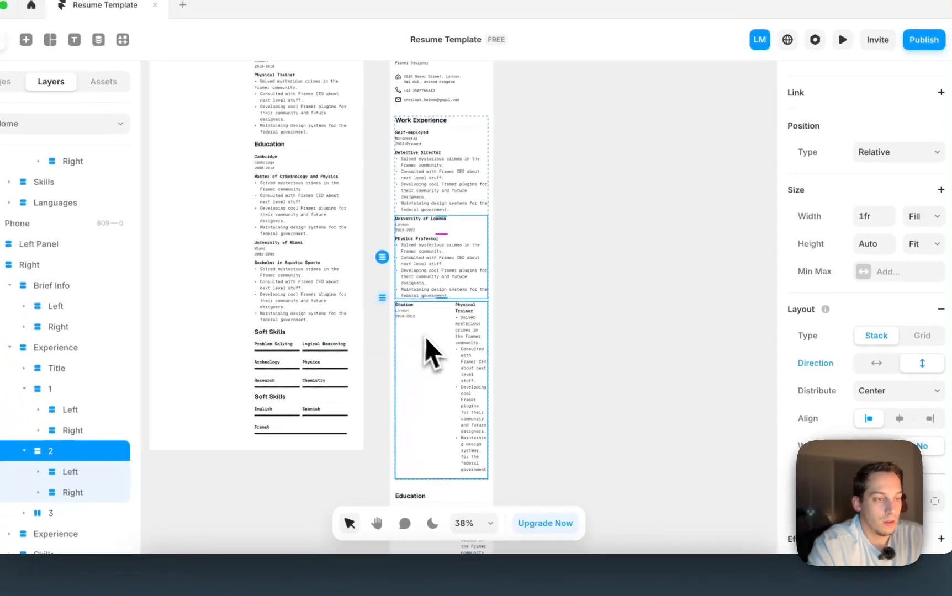
- Stack the Cambridge education row vertically, also checking the Stadium and University of Miami rows
super+click(361, 345)
scroll(413, 307, down, 3)
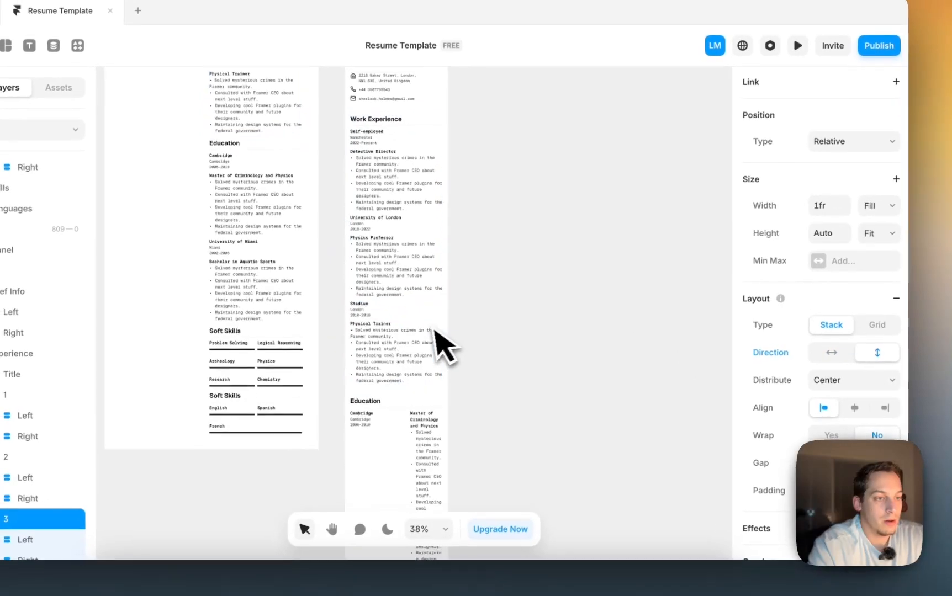
super+click(375, 292)
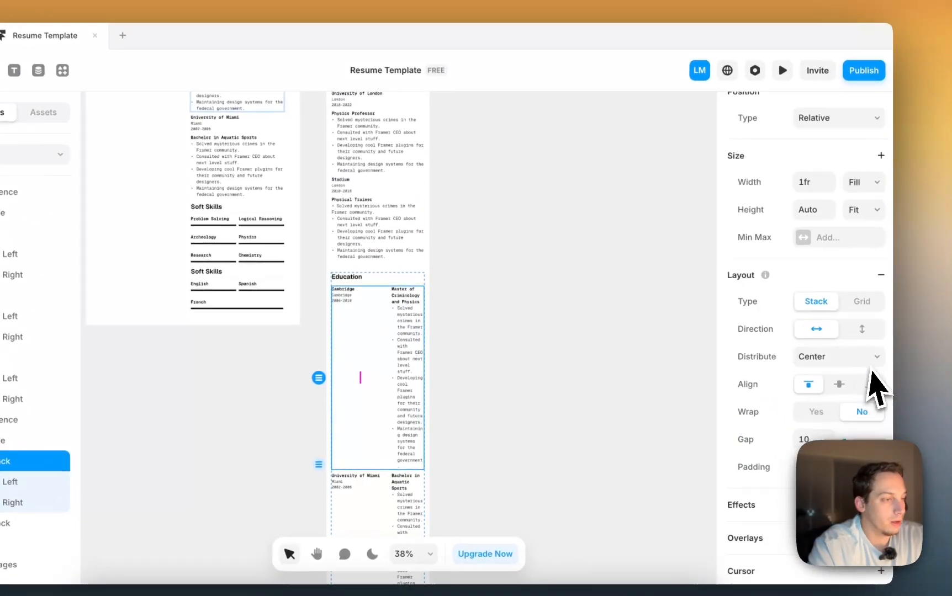
scroll(870, 342, down, 3)
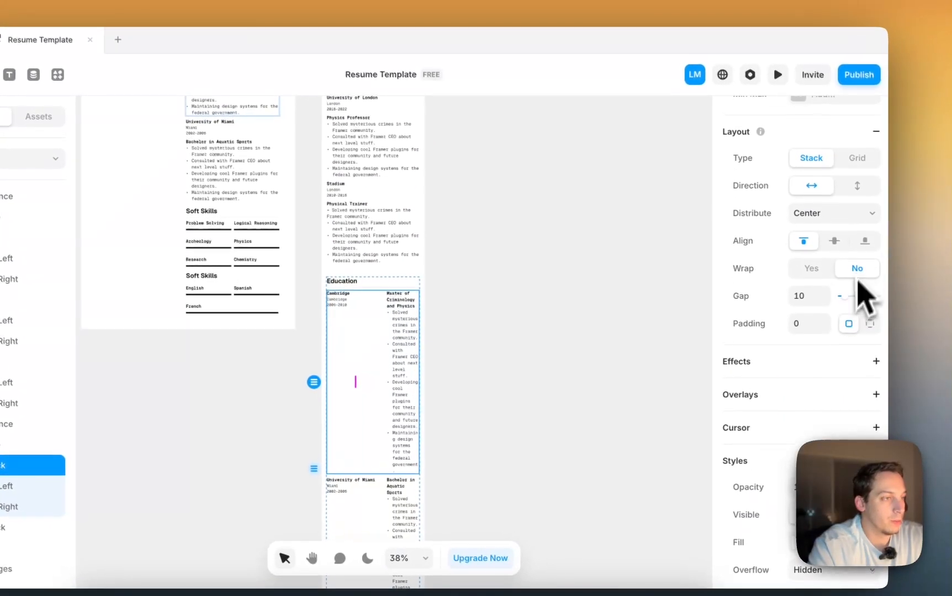
click(860, 181)
scroll(407, 326, down, 2)
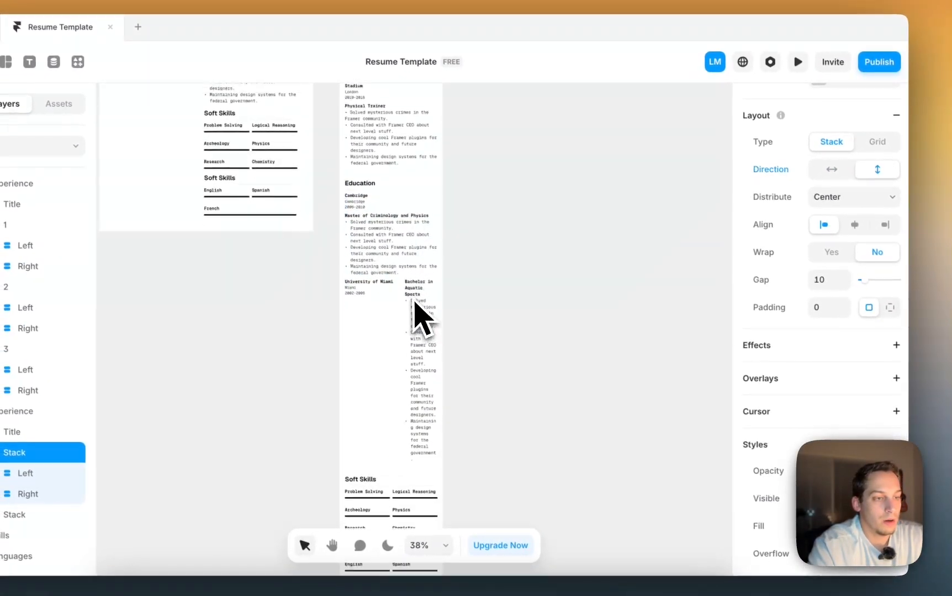
super+click(413, 301)
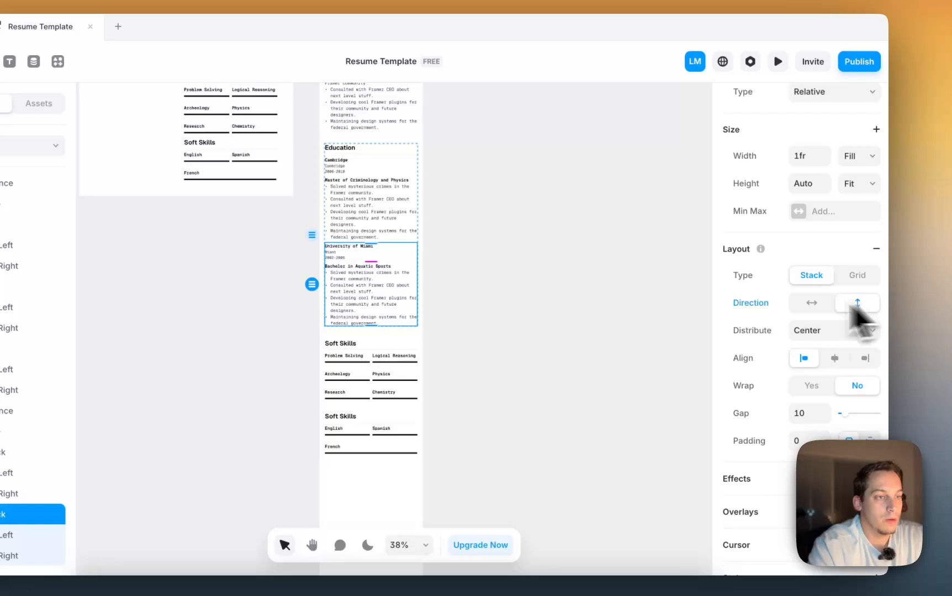
scroll(338, 318, down, 2)
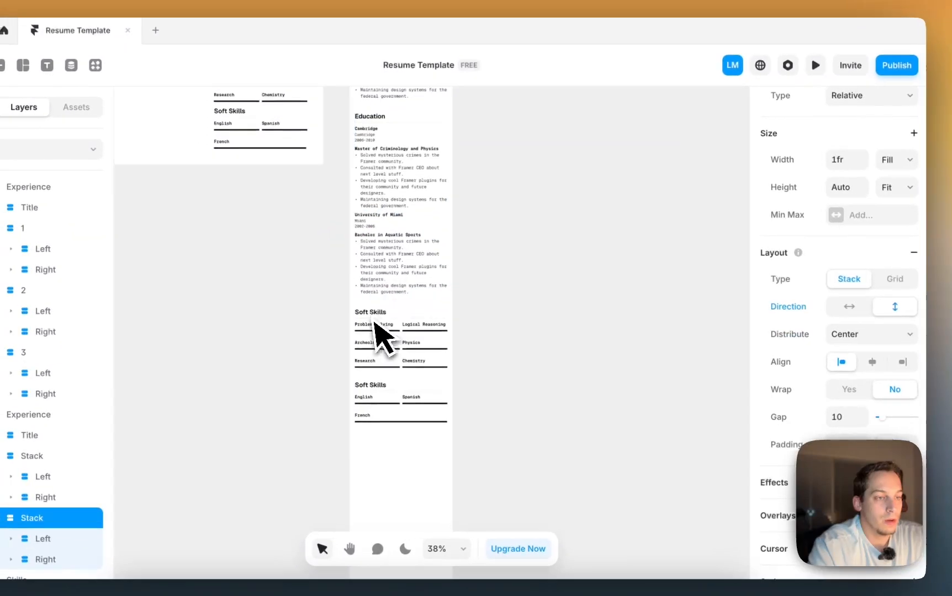
scroll(336, 301, up, 2)
scroll(336, 299, down, 2)
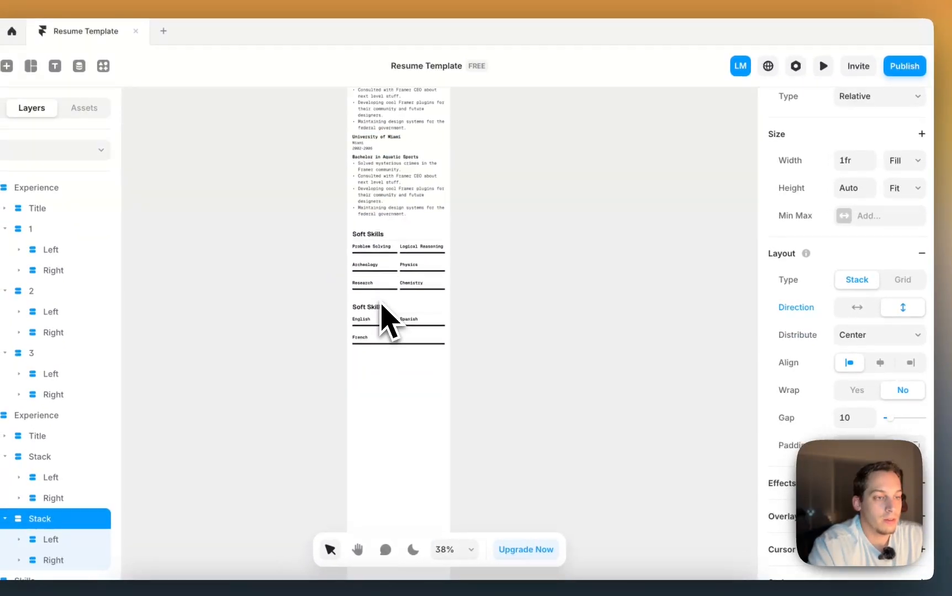
scroll(387, 317, down, 2)
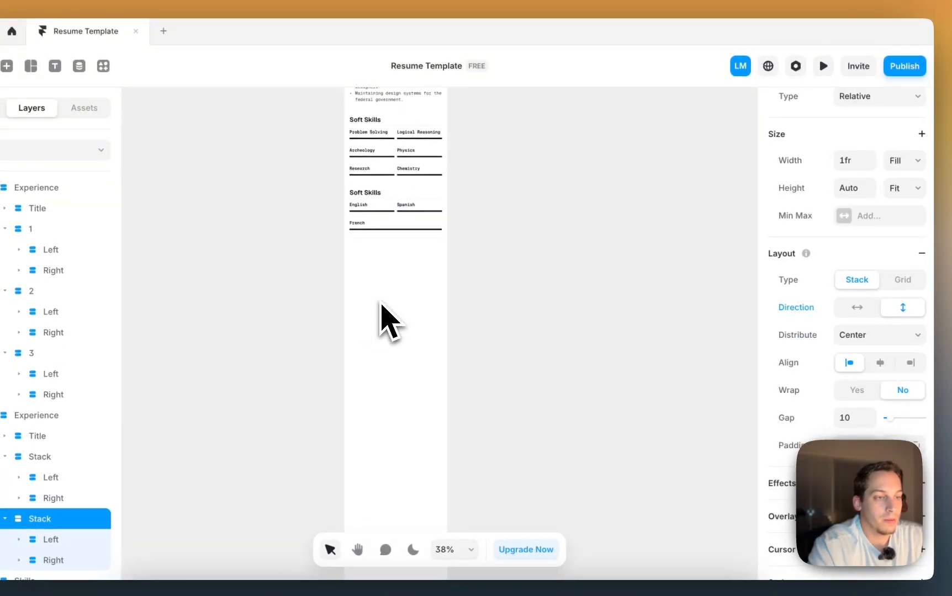
scroll(387, 318, down, 6)
- Set the phone Right column's height to Fit Content instead of fixed 30450.5
click(386, 317)
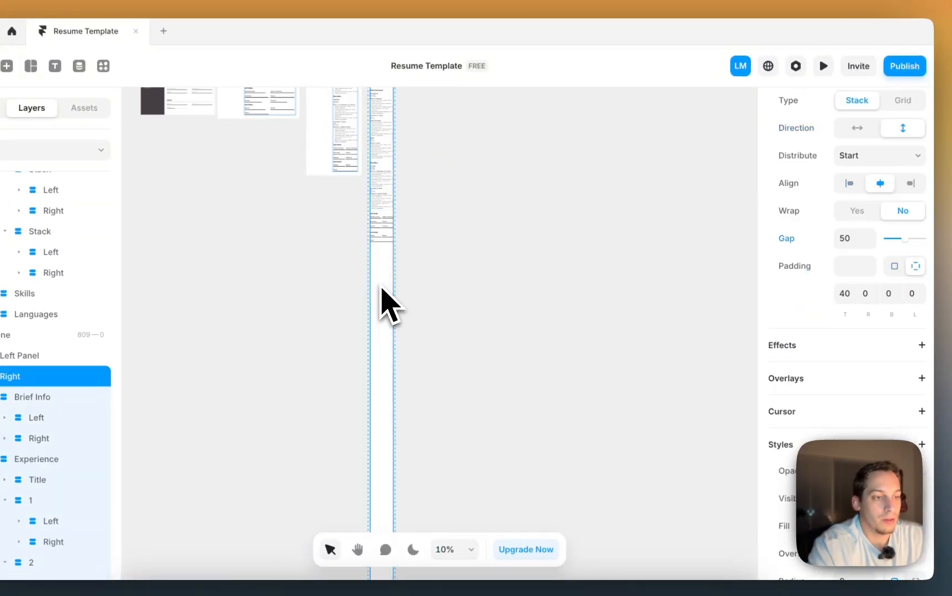
scroll(389, 319, down, 3)
scroll(795, 281, up, 5)
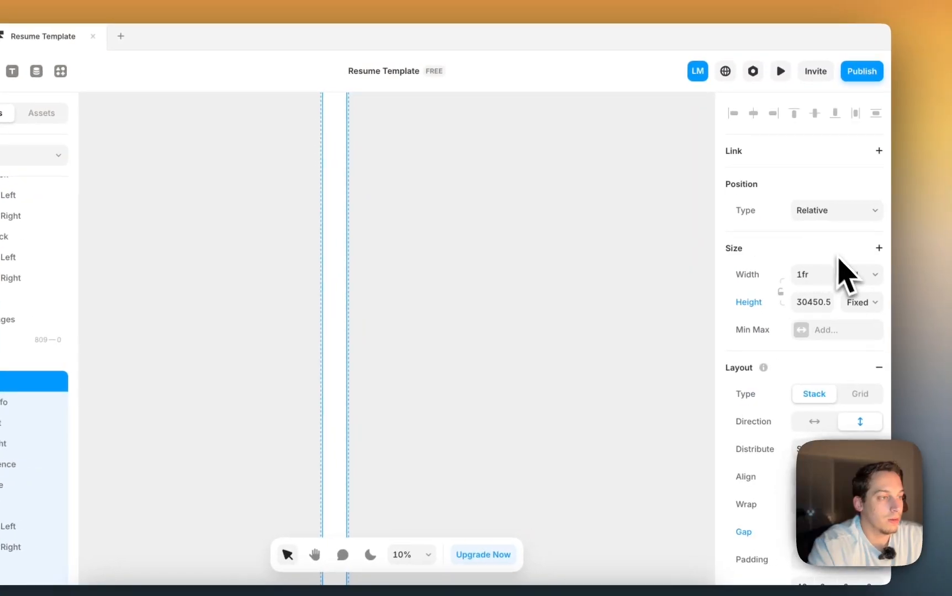
click(862, 303)
click(837, 349)
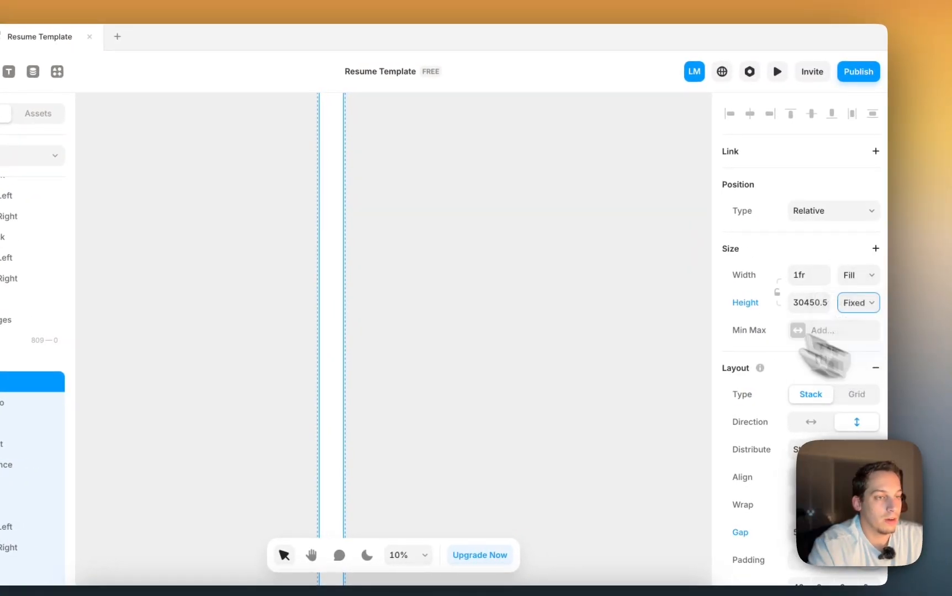
scroll(448, 233, down, 3)
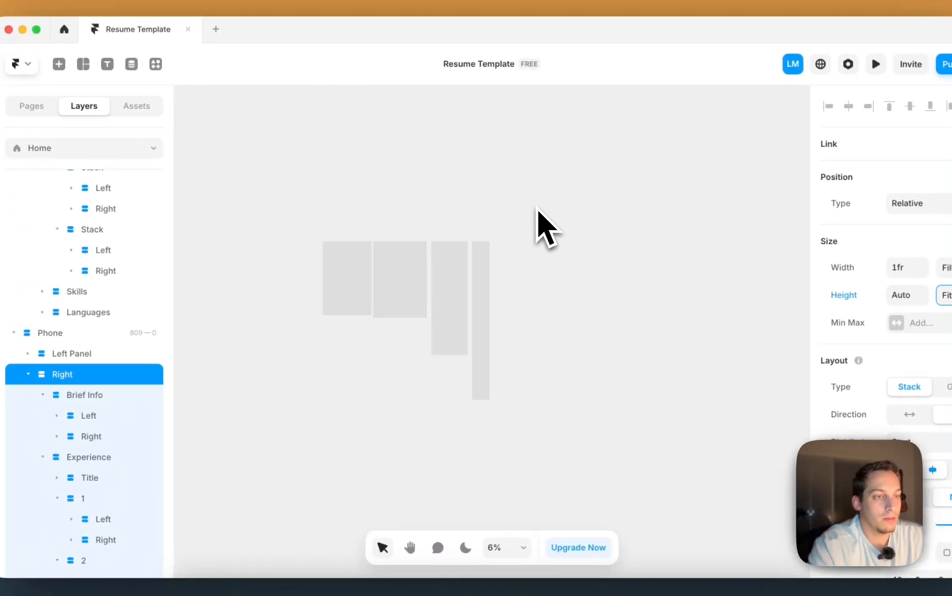
scroll(536, 216, up, 10)
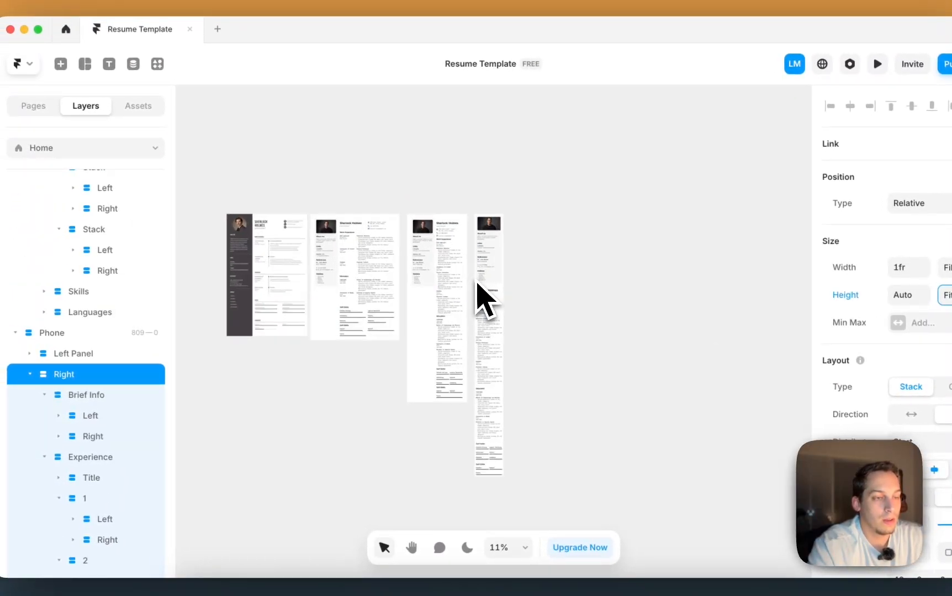
- Reduce the Tablet breakpoint's side padding with Shift-steps so the resume content spans wider
scroll(483, 298, left, 5)
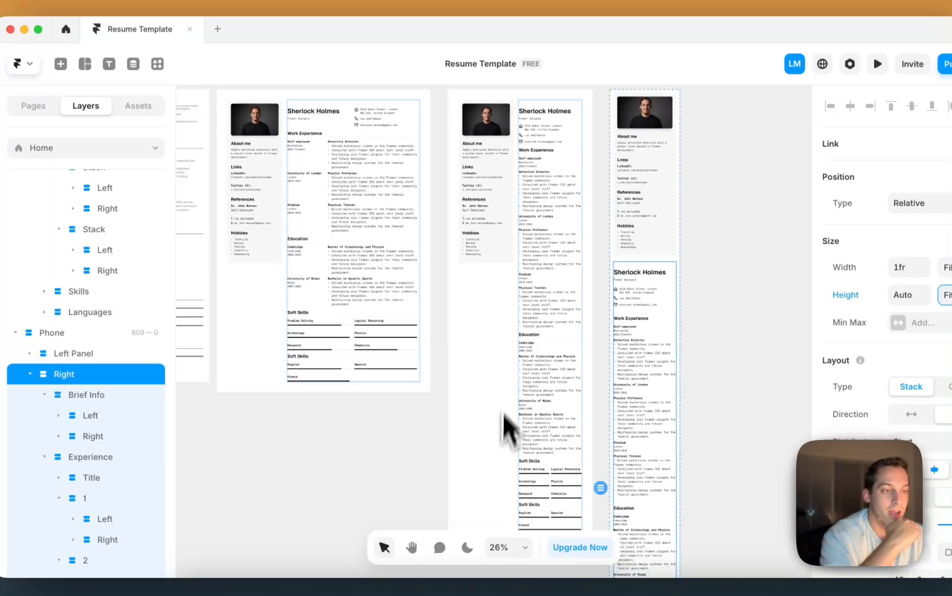
scroll(403, 420, down, 3)
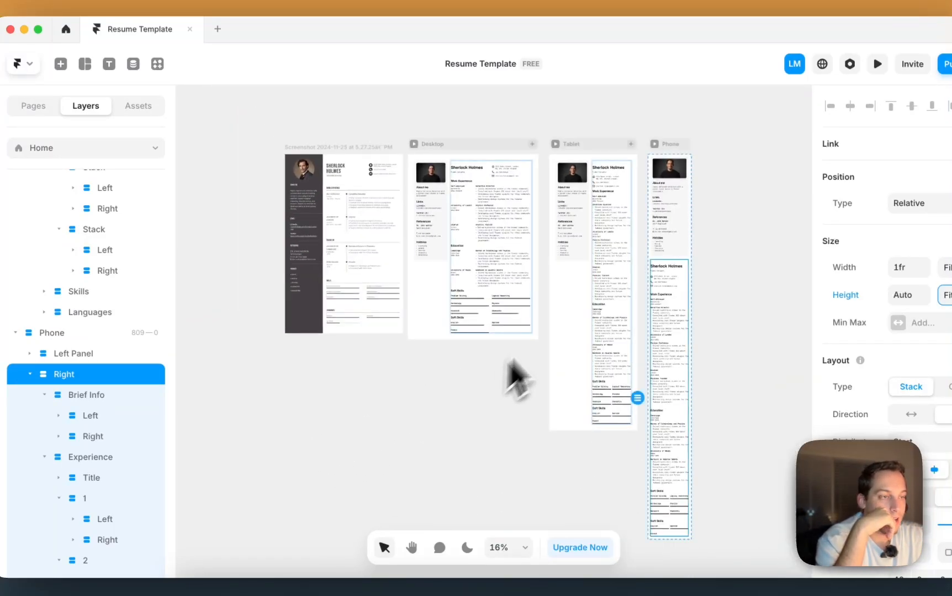
scroll(633, 227, up, 3)
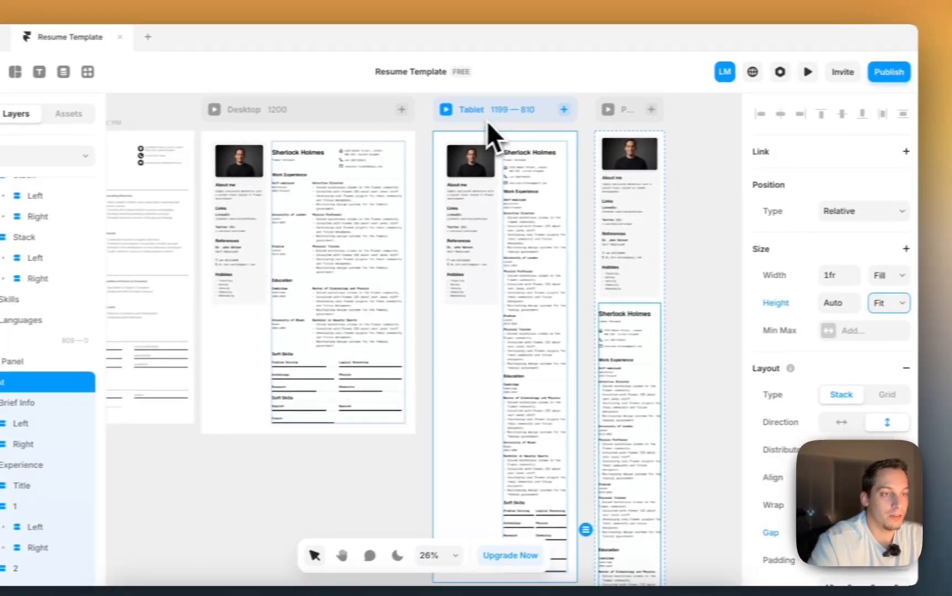
click(539, 102)
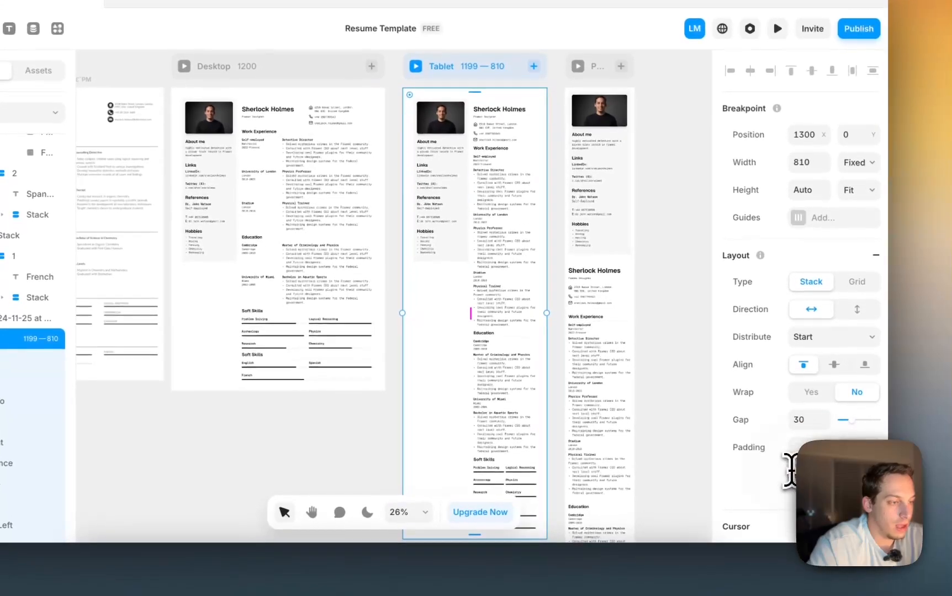
key(shift+Down)
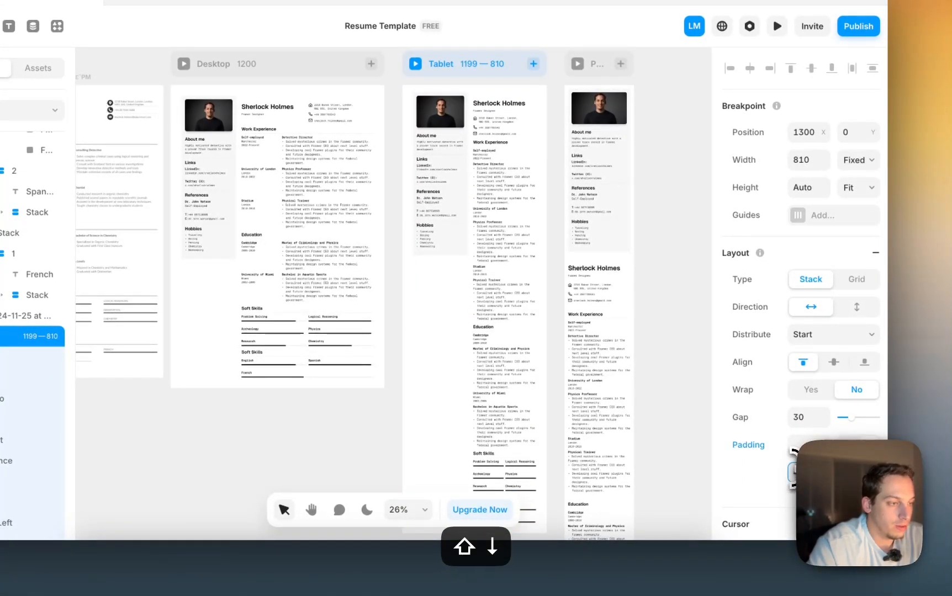
key(shift+Up)
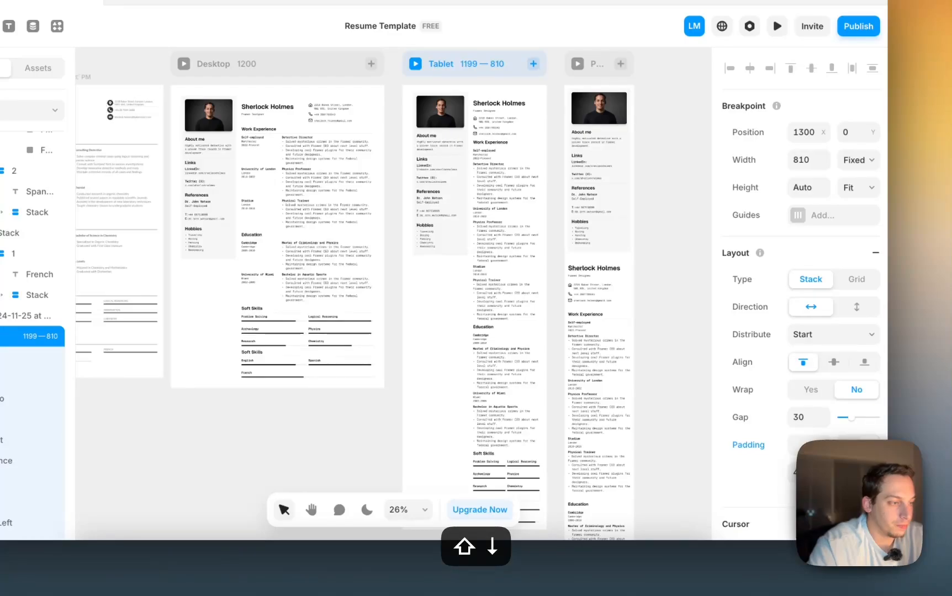
key(shift+Down)
key(shift+Down)
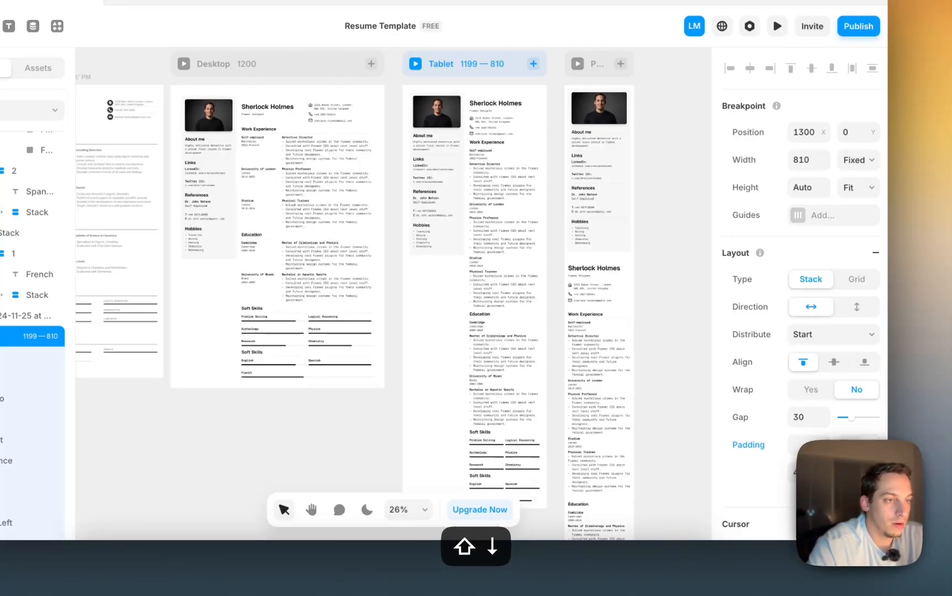
key(shift+Down)
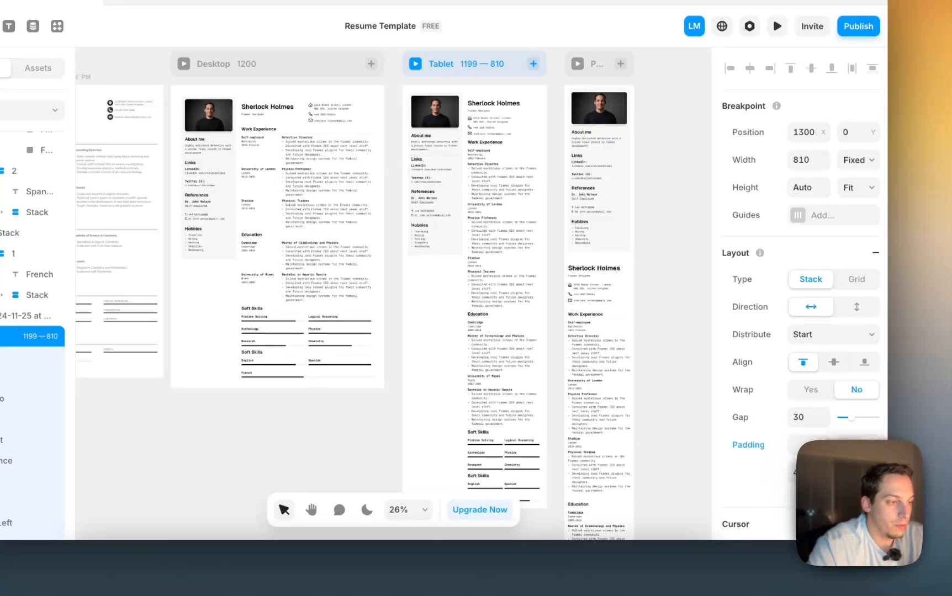
key(shift+Down)
key(shift+Down)
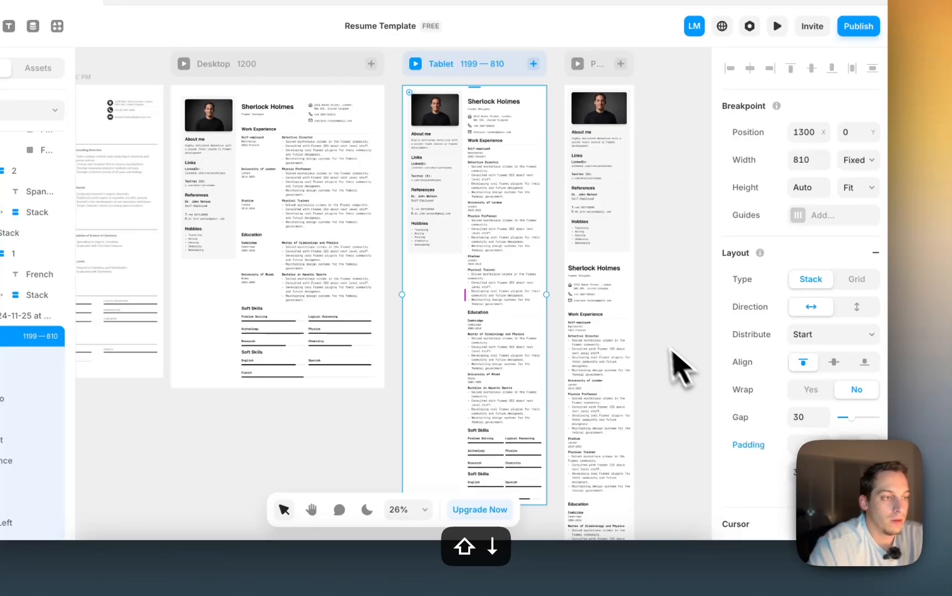
click(676, 366)
scroll(654, 291, down, 3)
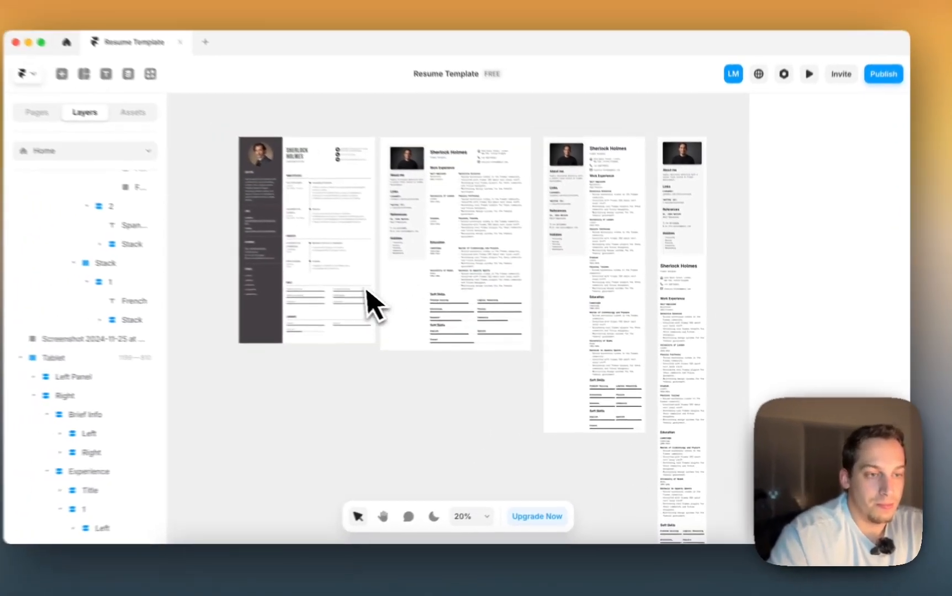
click(151, 246)
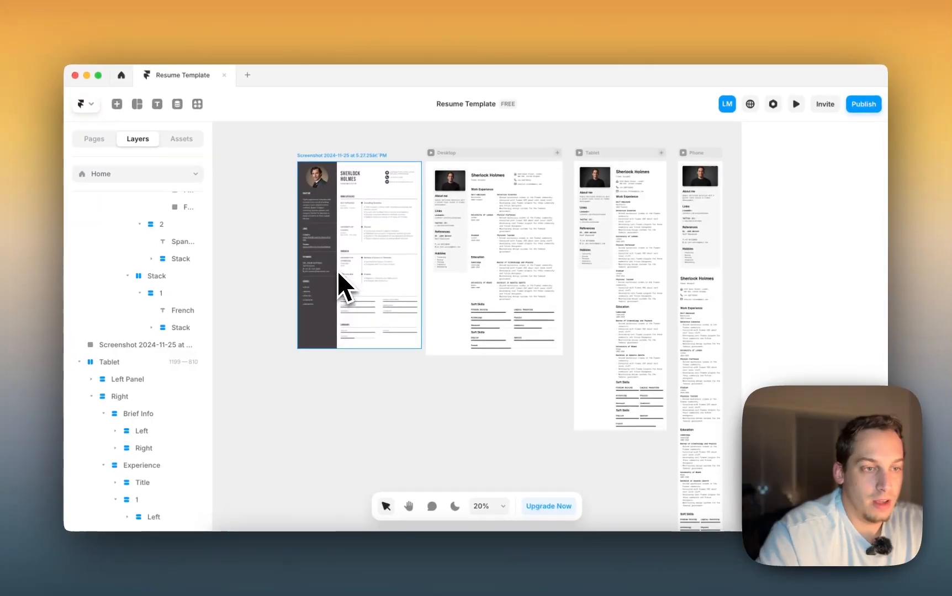
scroll(141, 234, up, 5)
scroll(338, 272, right, 5)
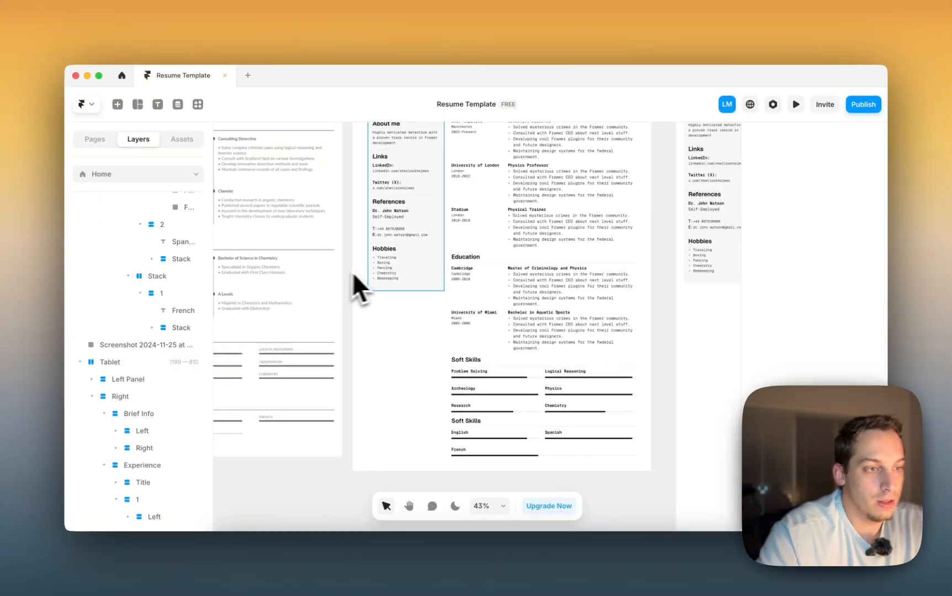
scroll(405, 273, right, 2)
scroll(405, 273, up, 2)
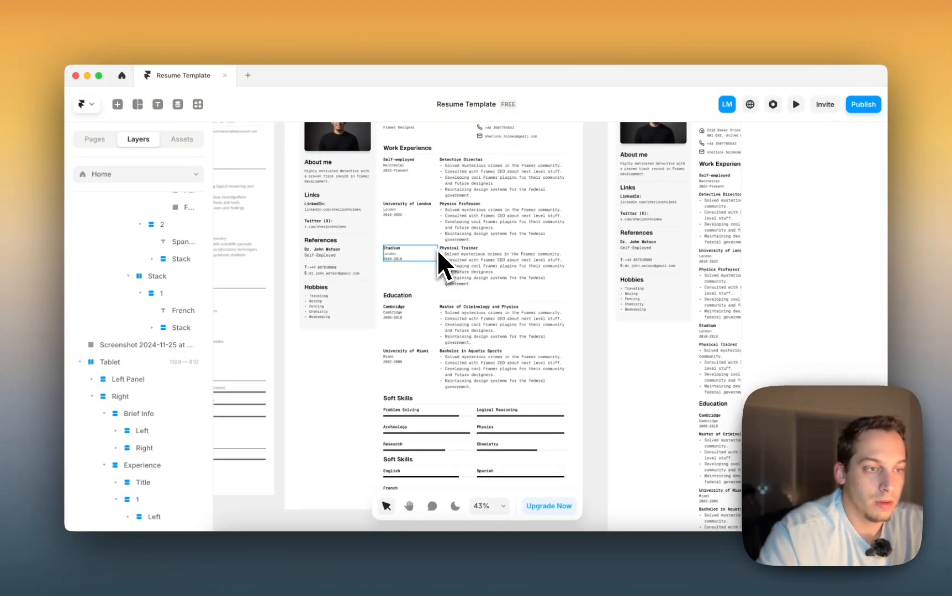
scroll(443, 253, up, 3)
scroll(429, 249, down, 3)
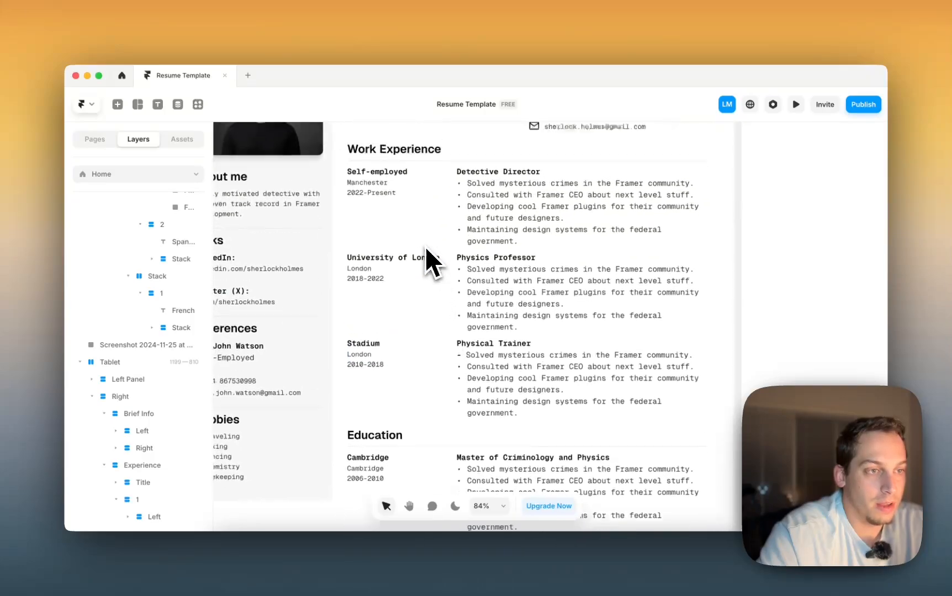
scroll(432, 245, down, 3)
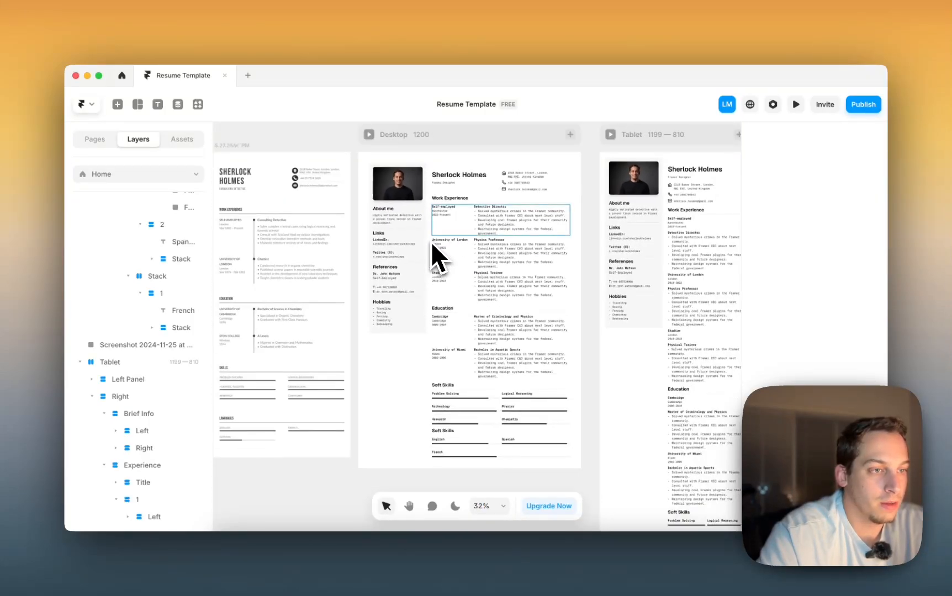
scroll(431, 241, down, 1)
scroll(431, 242, left, 2)
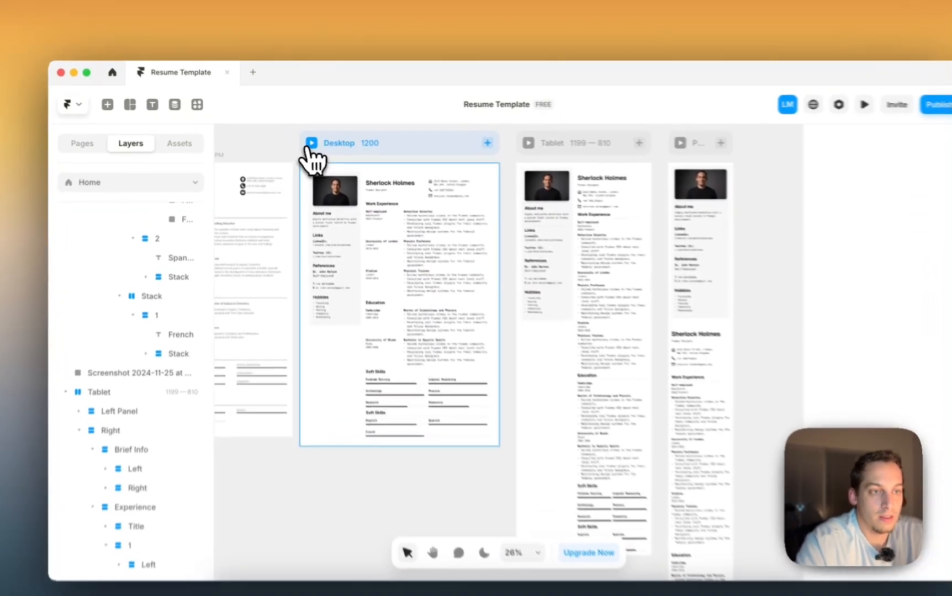
click(300, 139)
scroll(428, 314, down, 7)
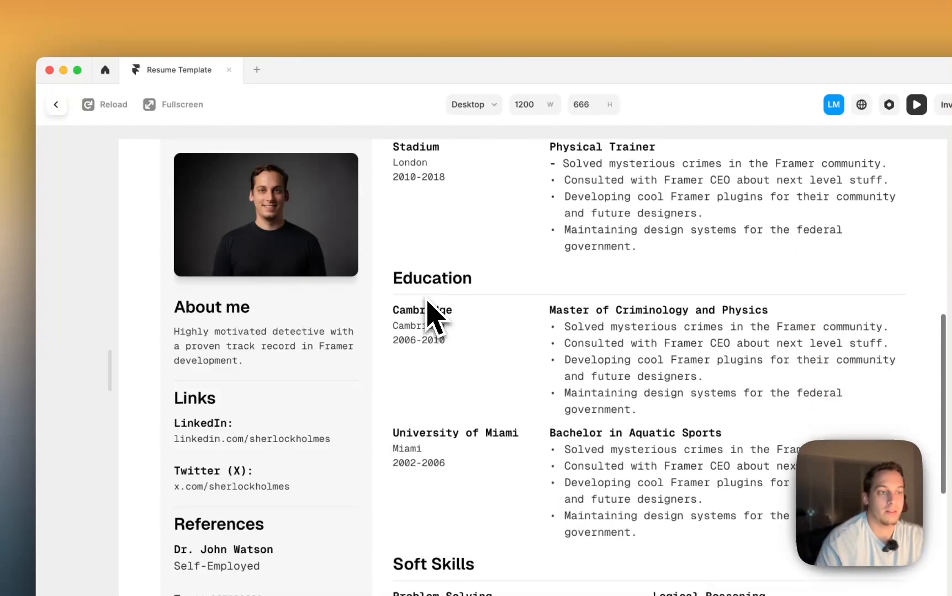
scroll(428, 306, up, 7)
scroll(428, 314, down, 7)
scroll(389, 276, up, 7)
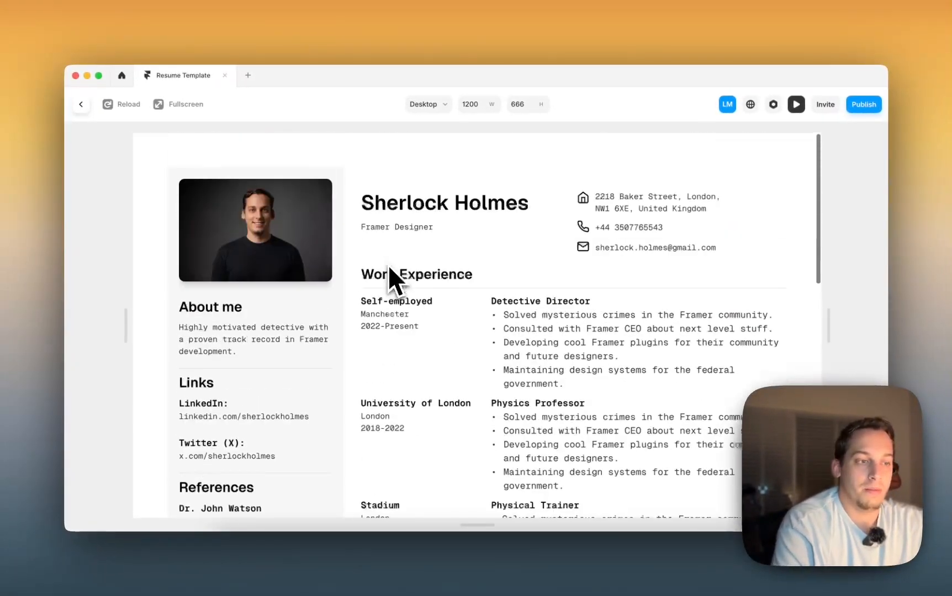
- Close the preview and give the Desktop left panel a corner radius of 10
click(81, 105)
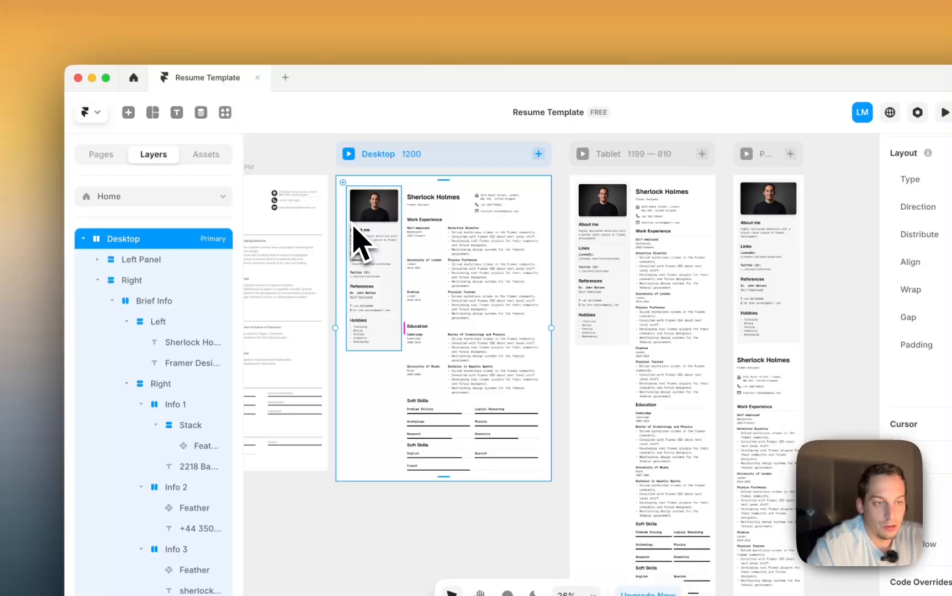
scroll(354, 227, up, 5)
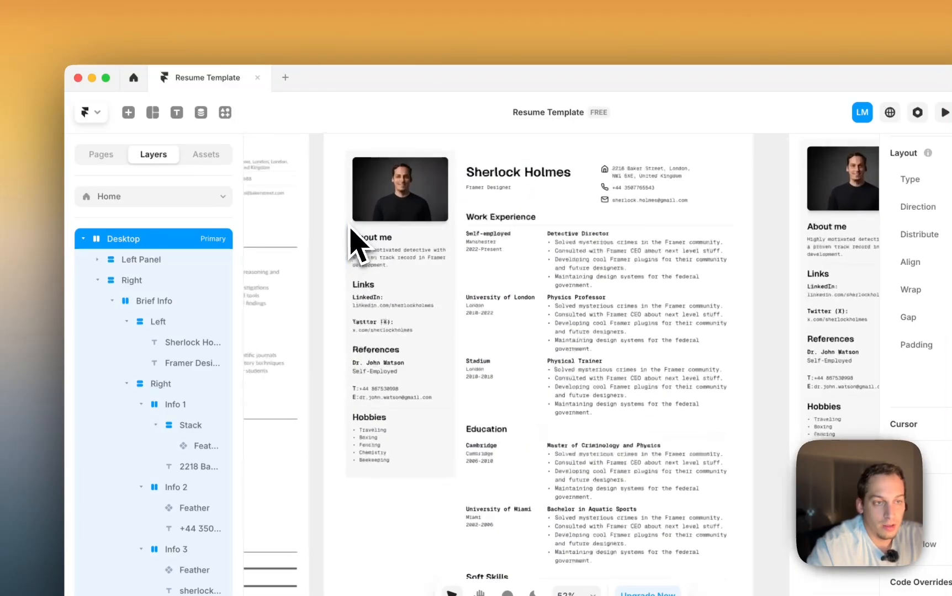
click(365, 231)
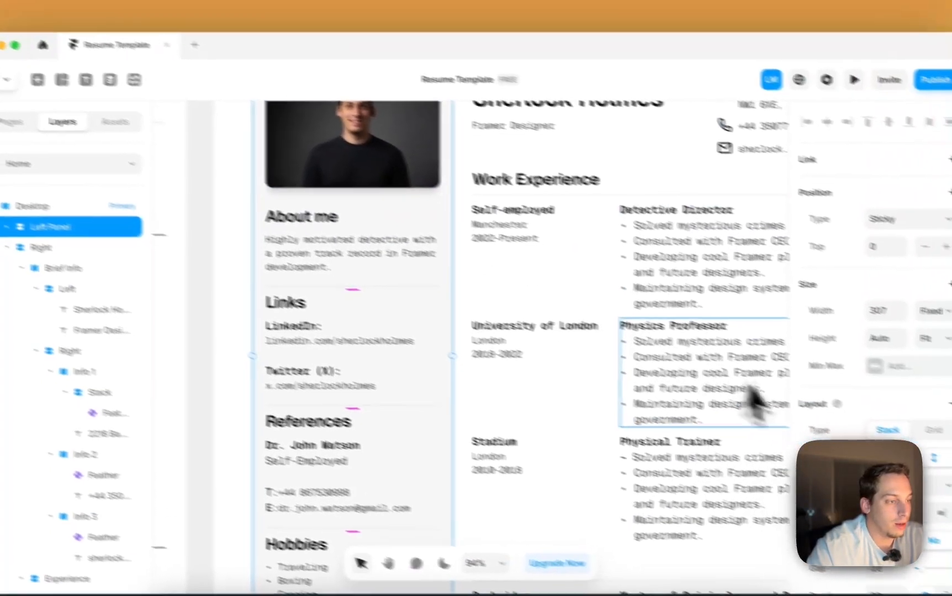
scroll(811, 420, down, 5)
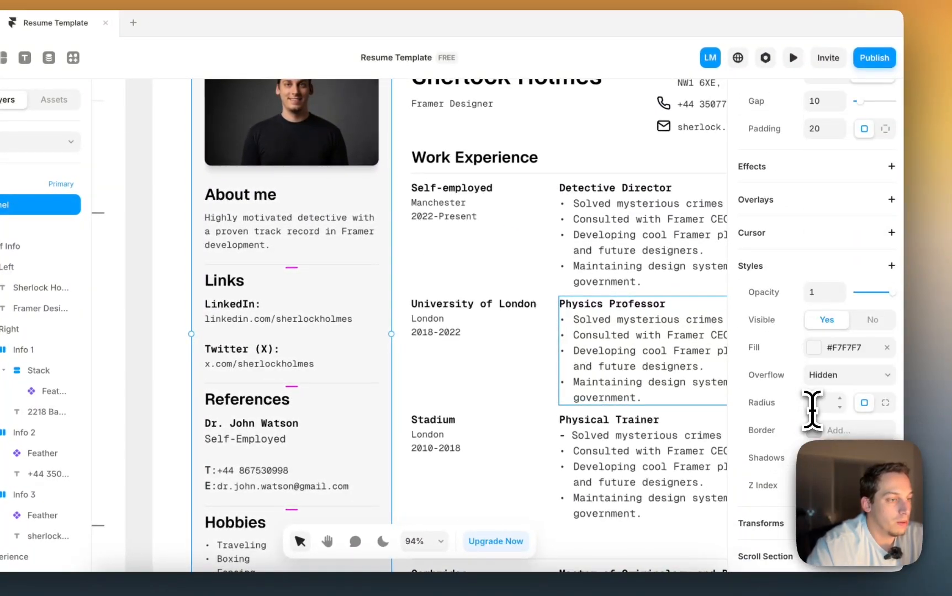
key(shift+Up)
scroll(422, 305, up, 5)
scroll(423, 305, left, 6)
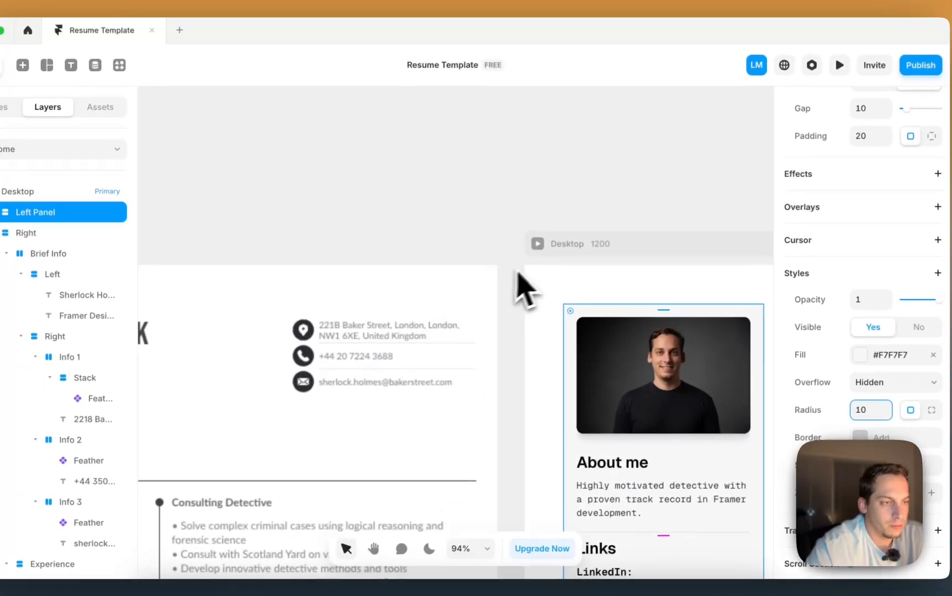
click(517, 272)
scroll(570, 302, up, 5)
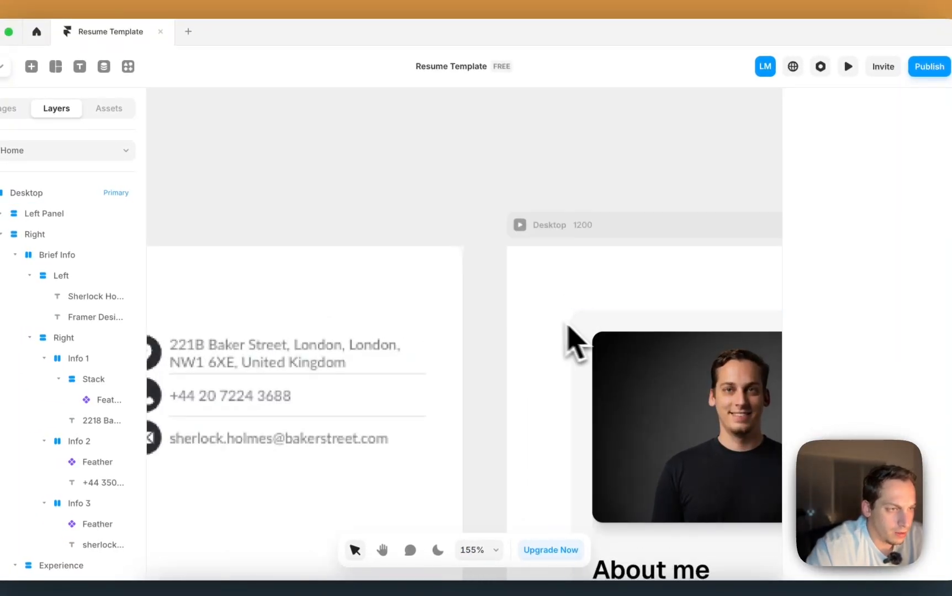
scroll(569, 326, down, 8)
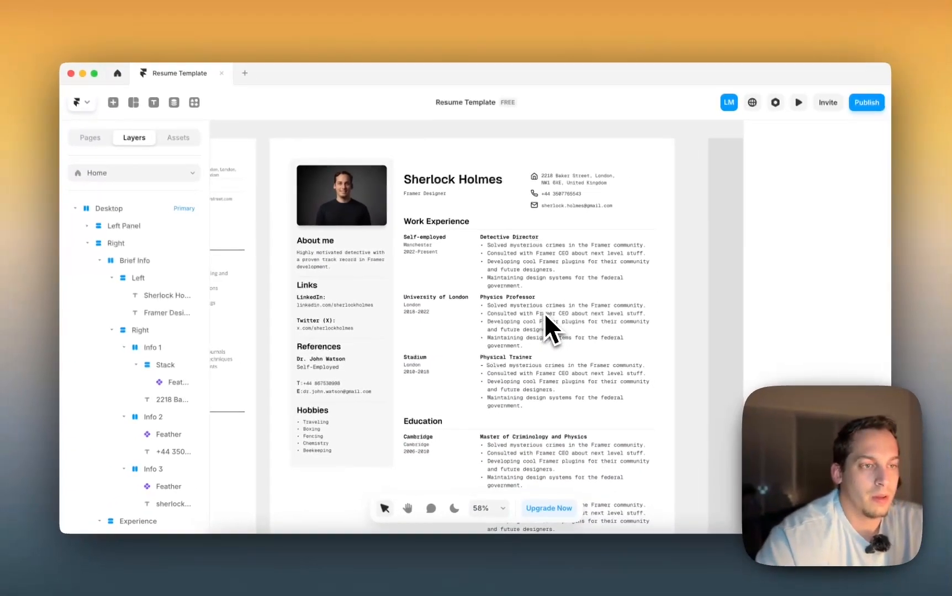
scroll(543, 314, down, 5)
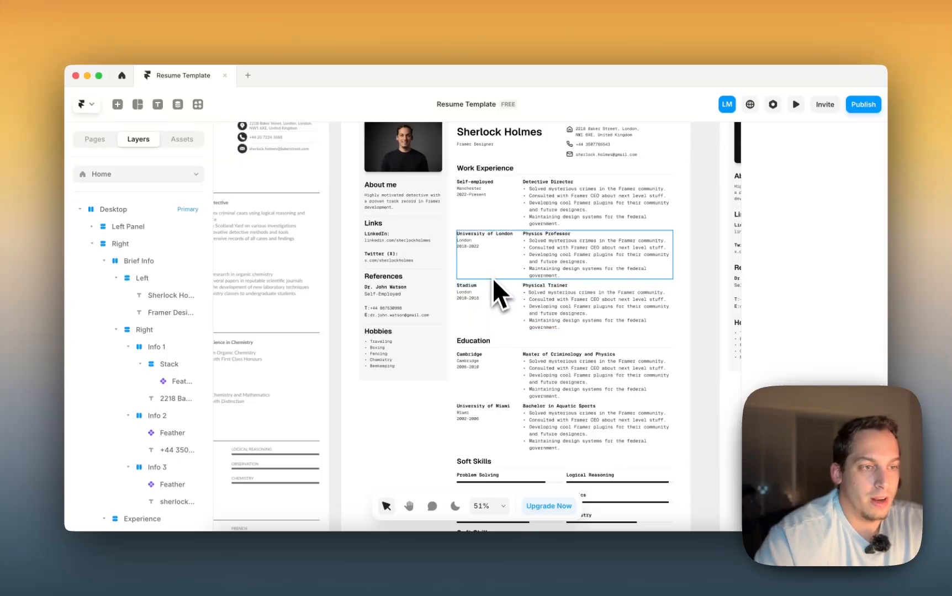
- Reselect the right content column and left panel to check the corners, then deselect
click(551, 160)
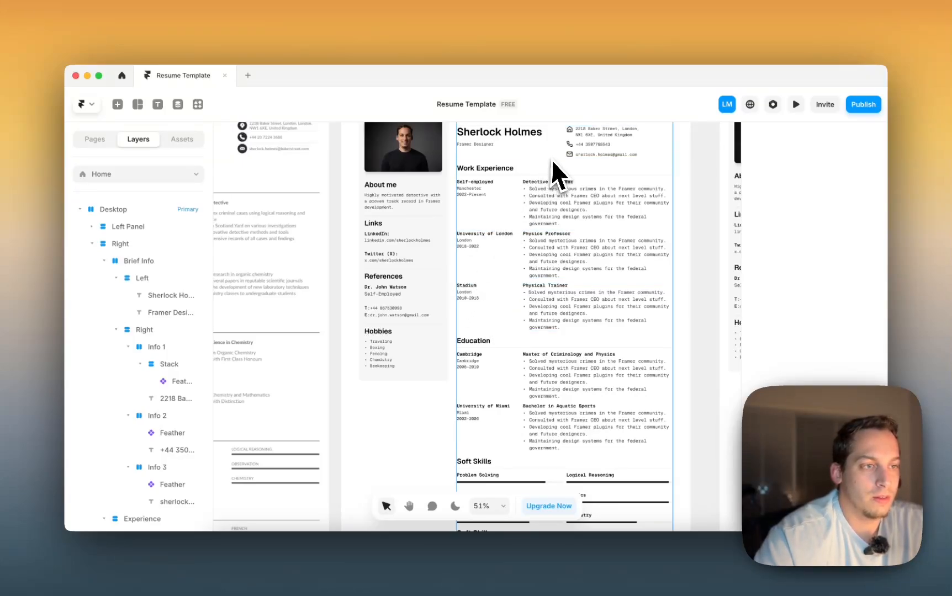
scroll(551, 165, down, 4)
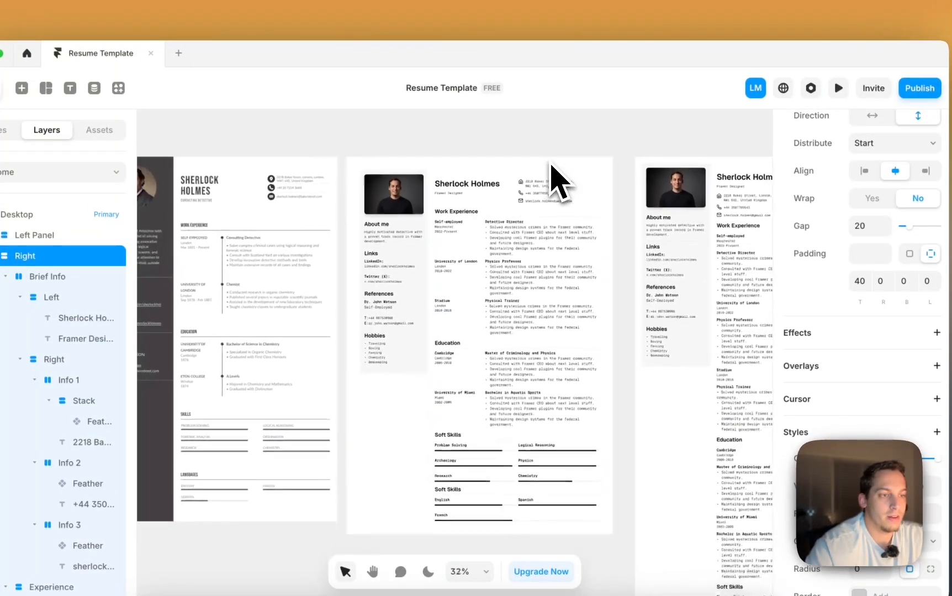
click(425, 251)
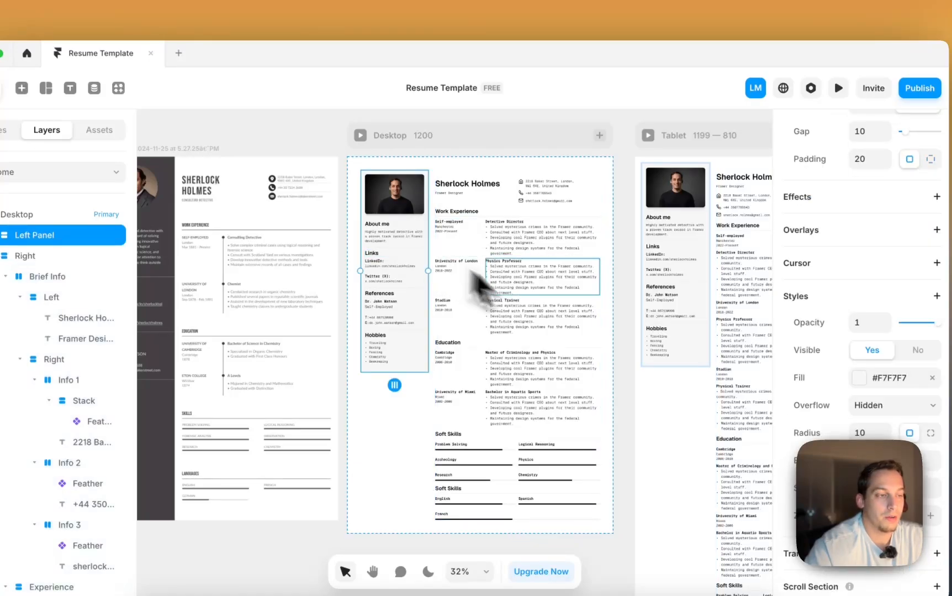
click(619, 361)
scroll(621, 362, down, 3)
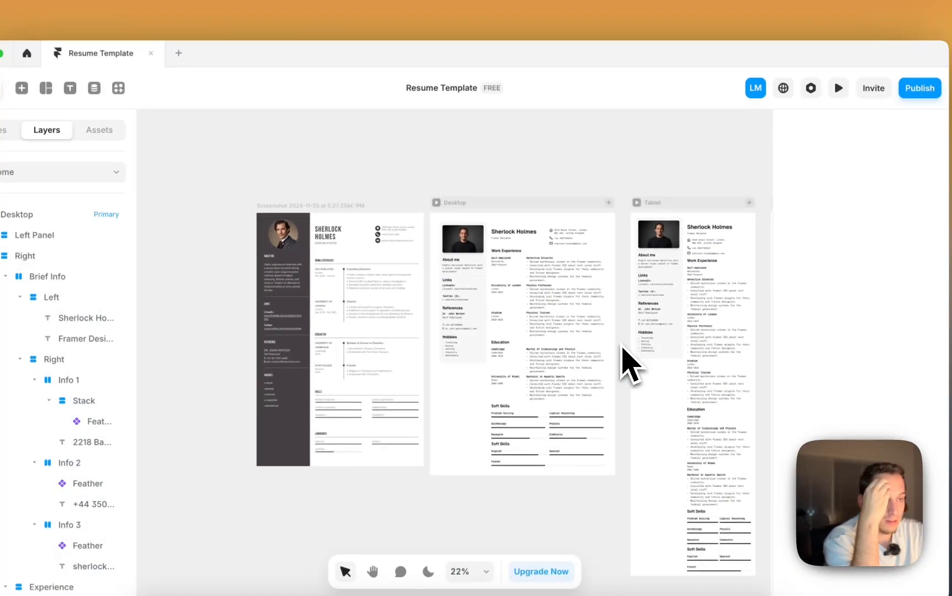
scroll(510, 287, up, 5)
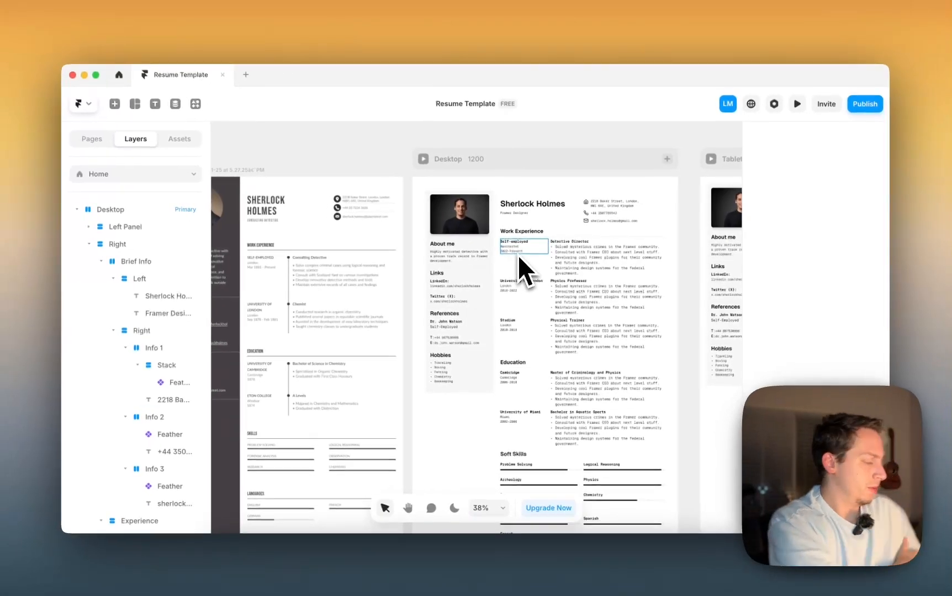